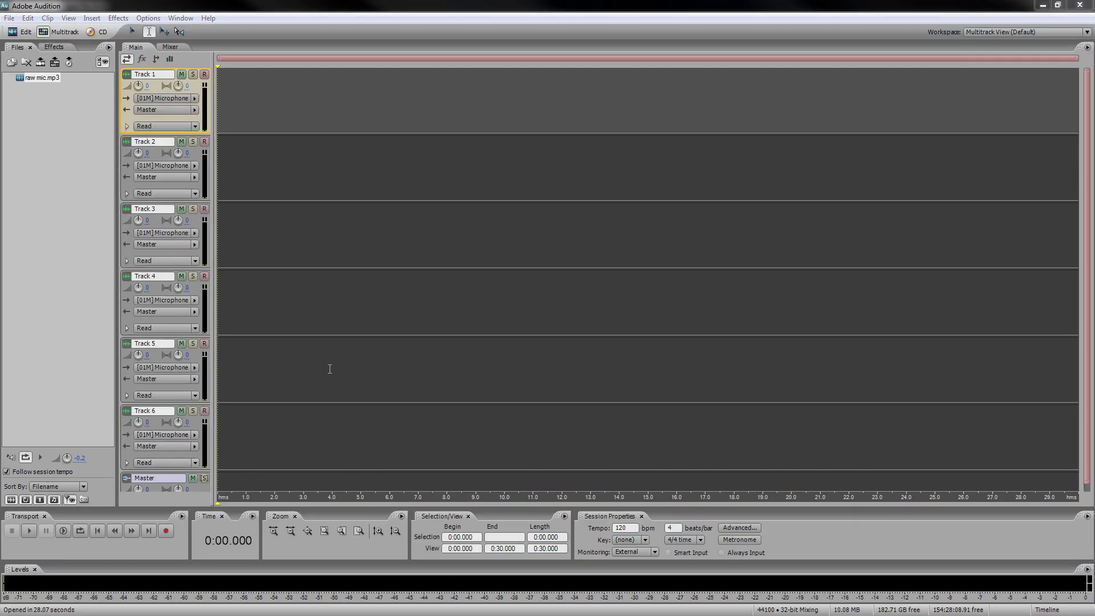
# - Show raw mic.mp3 as a waveform in Edit view and make its waveform window active
pyautogui.click(93, 109)
pyautogui.click(20, 32)
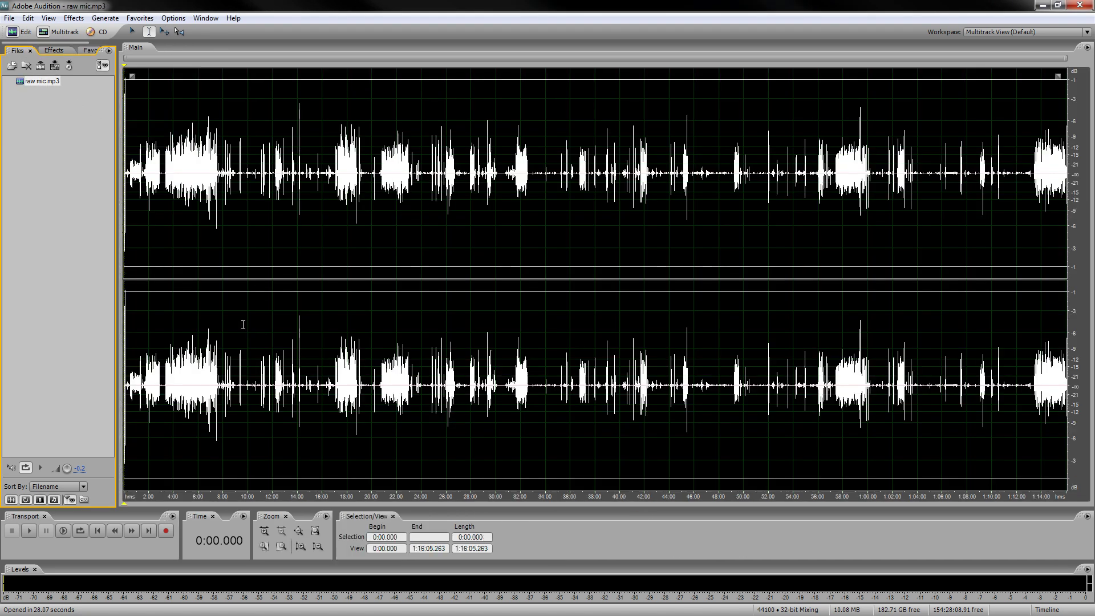
pyautogui.click(244, 273)
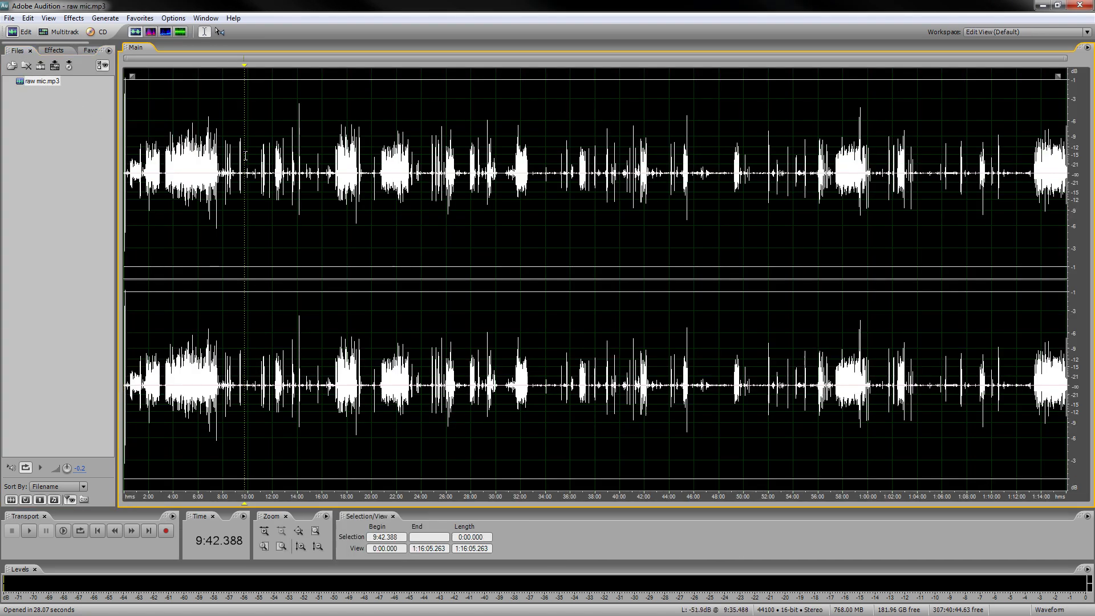
# - Select about 0.56 seconds of silence starting at 3:10.000 in the raw mic recording and play the quiet passage
pyautogui.scroll(5, 221, 62)
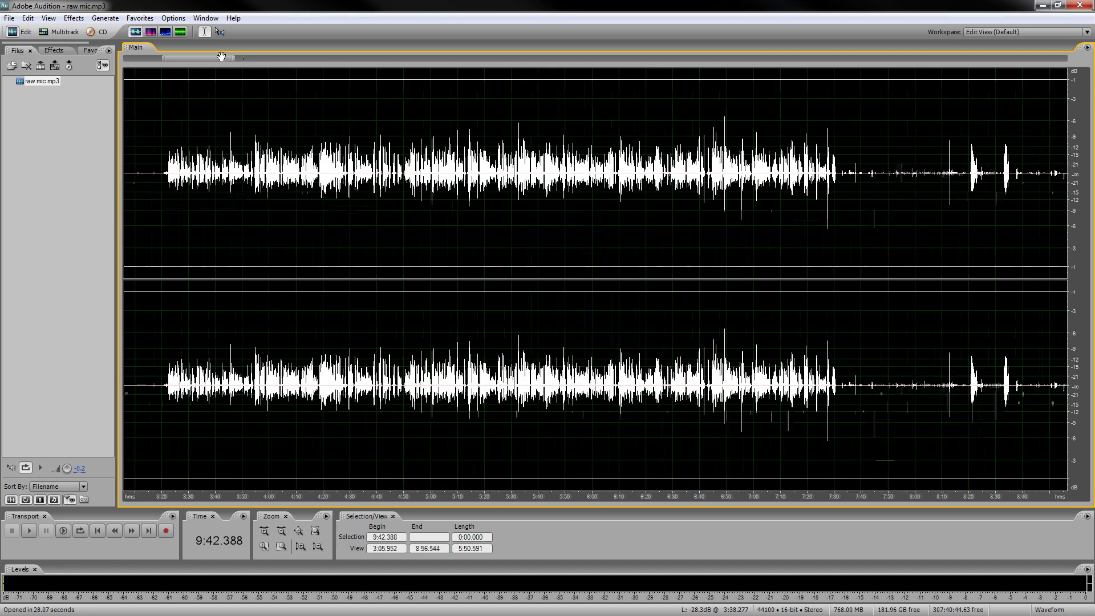
pyautogui.scroll(3, 221, 63)
pyautogui.moveTo(642, 185)
pyautogui.mouseDown()
pyautogui.moveTo(619, 201)
pyautogui.moveTo(648, 201)
pyautogui.mouseUp()
pyautogui.click(604, 201)
pyautogui.scroll(2, 606, 200)
pyautogui.press('space')
pyautogui.press('space')
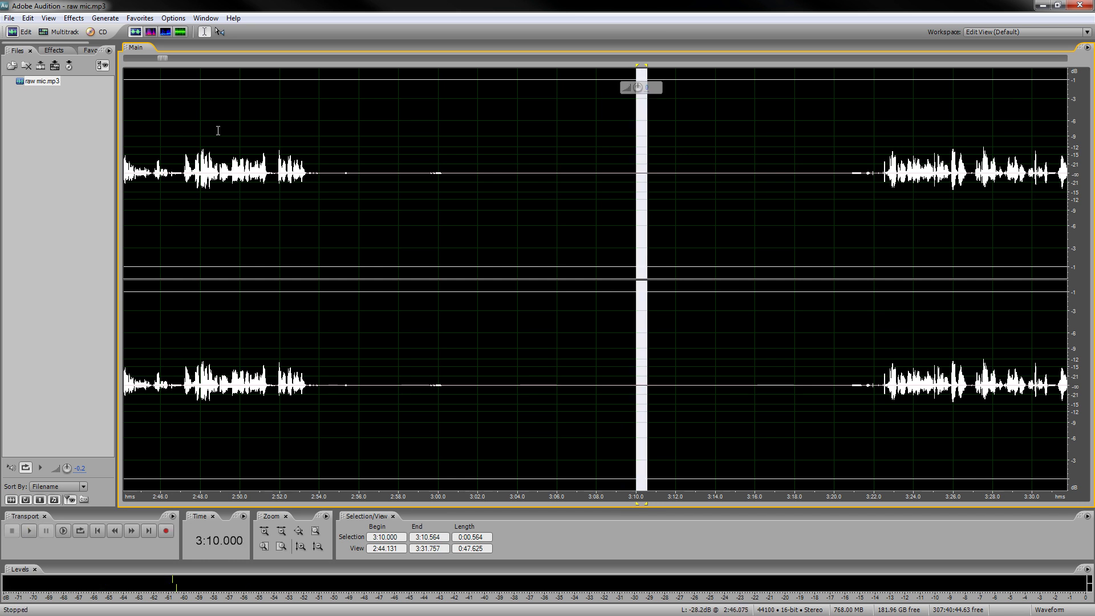
# - Capture a noise reduction profile from the selected silent passage
pyautogui.click(77, 17)
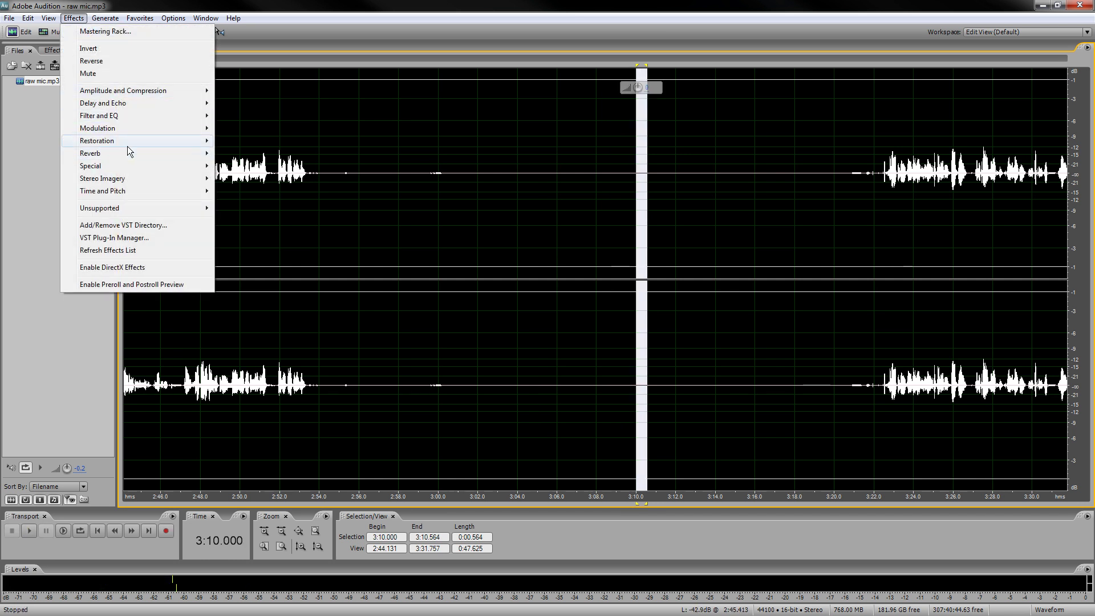
pyautogui.moveTo(131, 142)
pyautogui.click(266, 234)
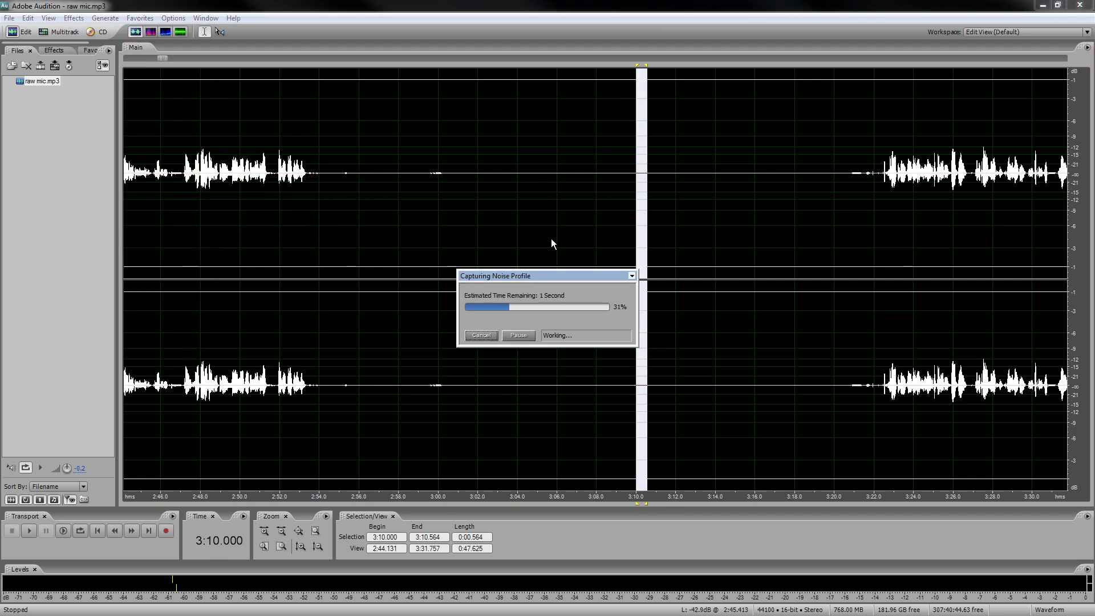
# - Apply Noise Reduction to the entire recording with level 70, reducing by 40 dB with an FFT size of 4096
pyautogui.scroll(-5, 524, 242)
pyautogui.click(528, 259)
pyautogui.click(119, 19)
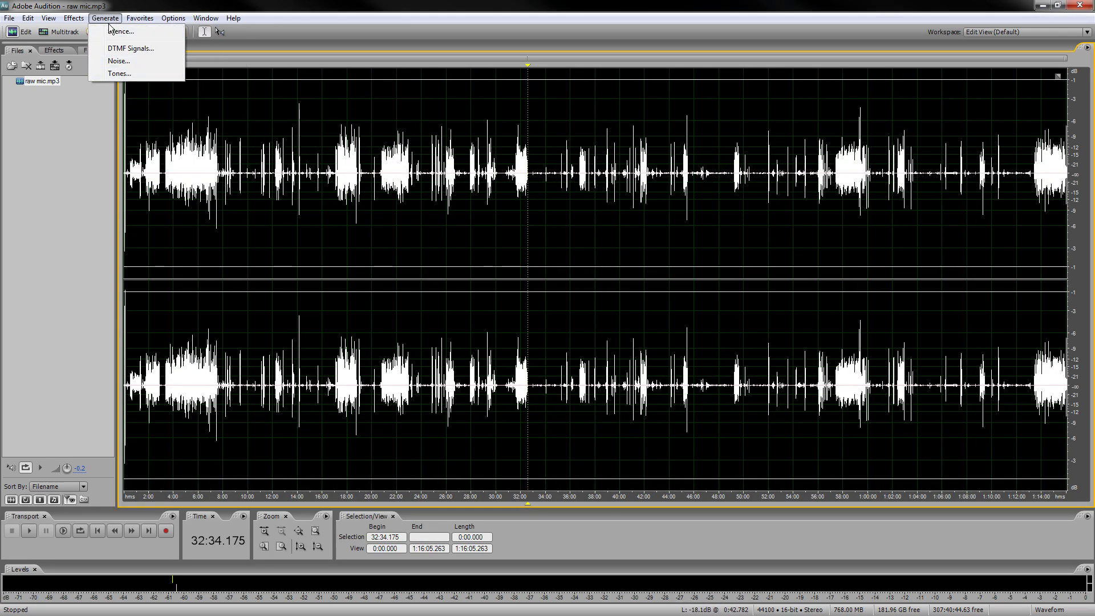
pyautogui.moveTo(74, 19)
pyautogui.moveTo(103, 143)
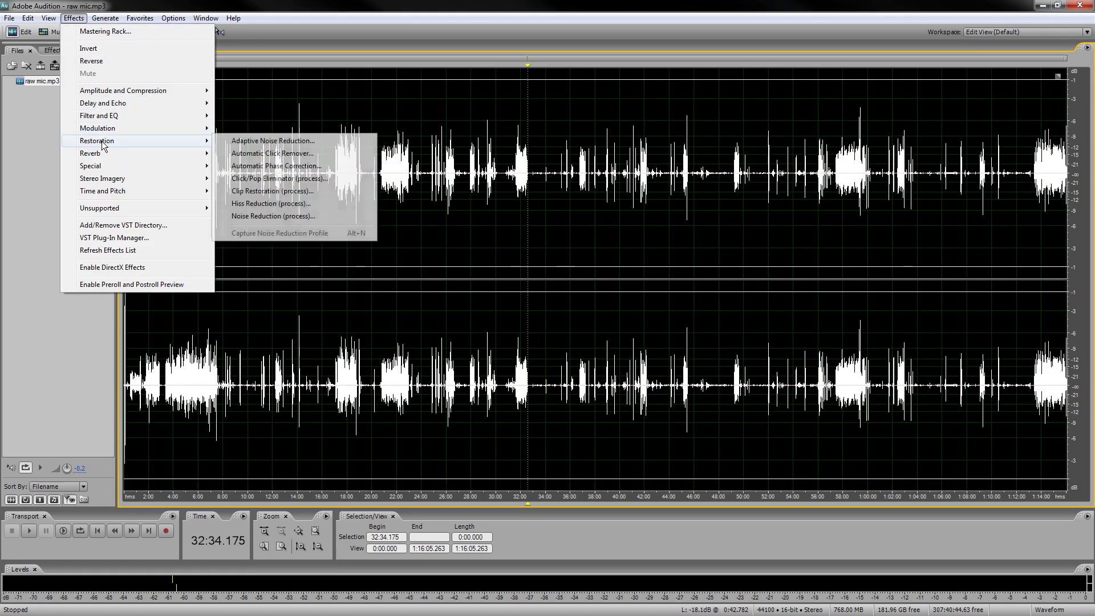
pyautogui.click(288, 217)
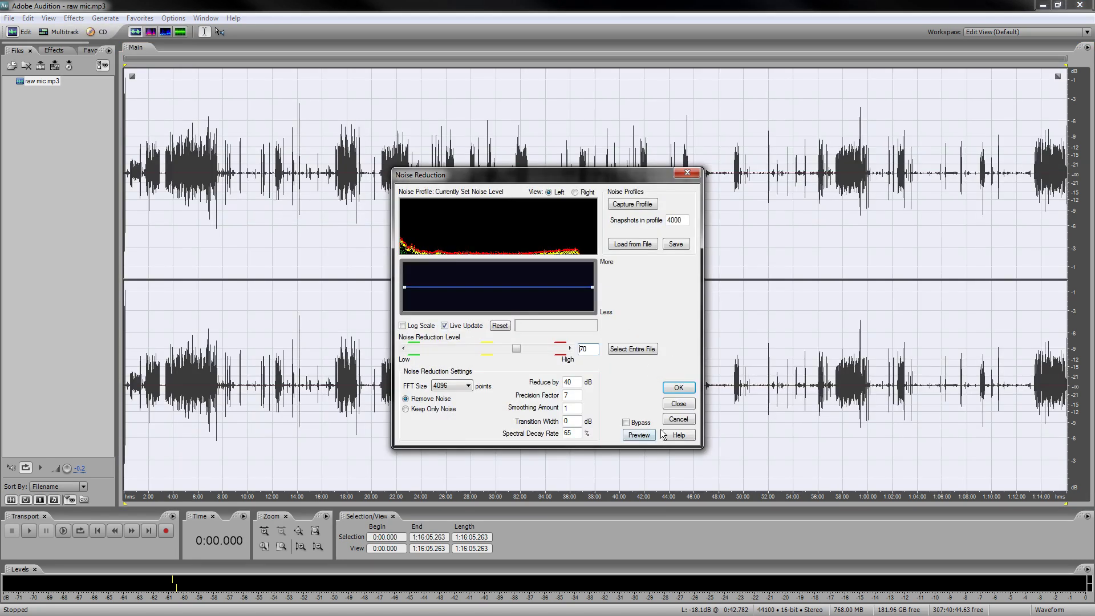
pyautogui.click(690, 391)
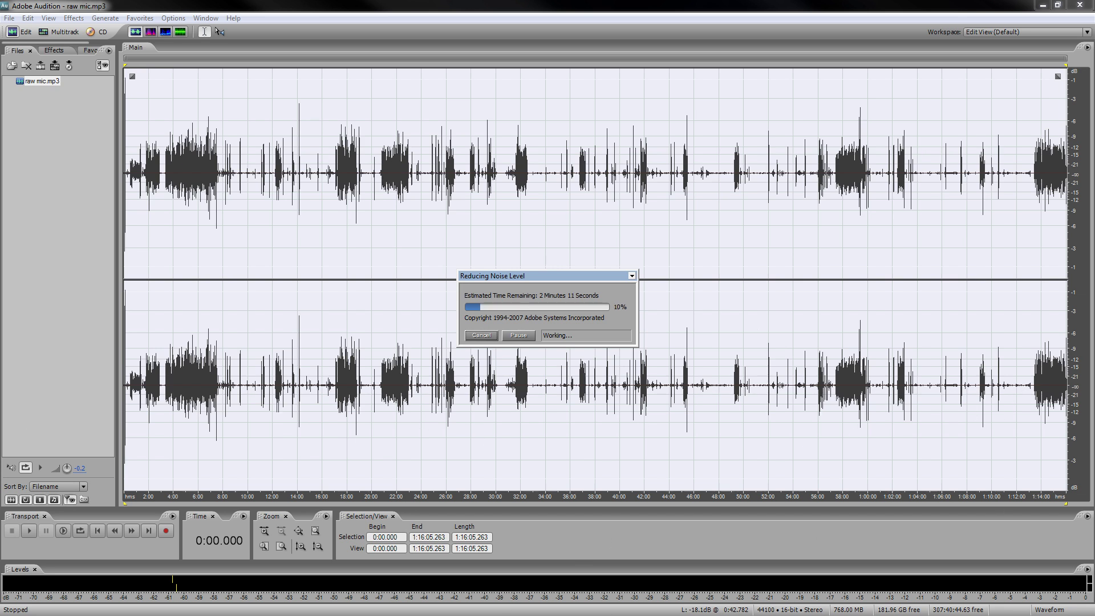
pyautogui.hotkey('alt', 'Tab')
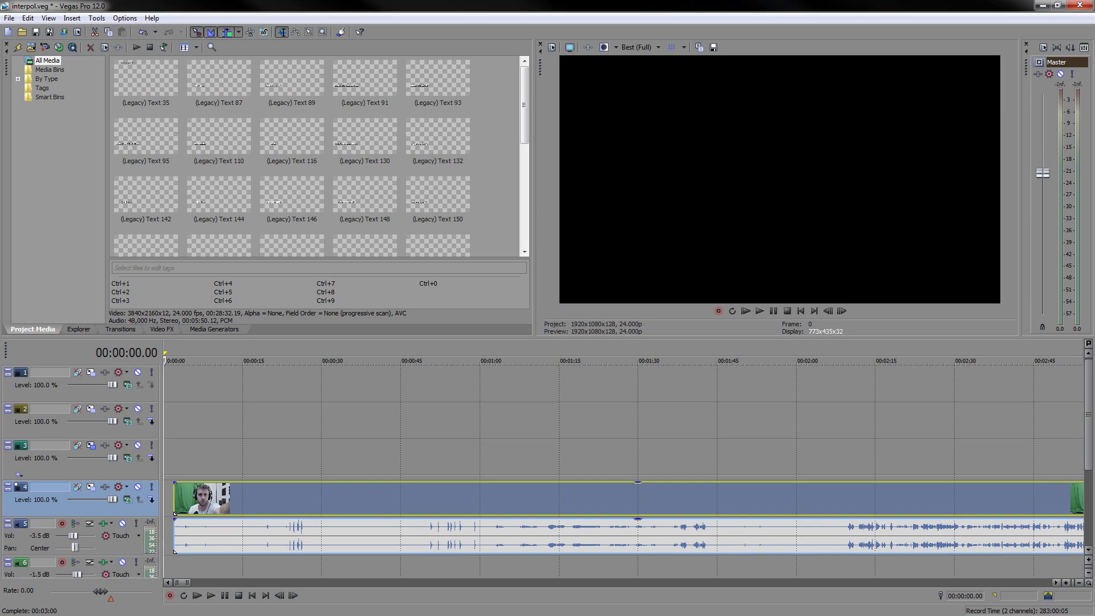
pyautogui.hotkey('alt', 'Tab')
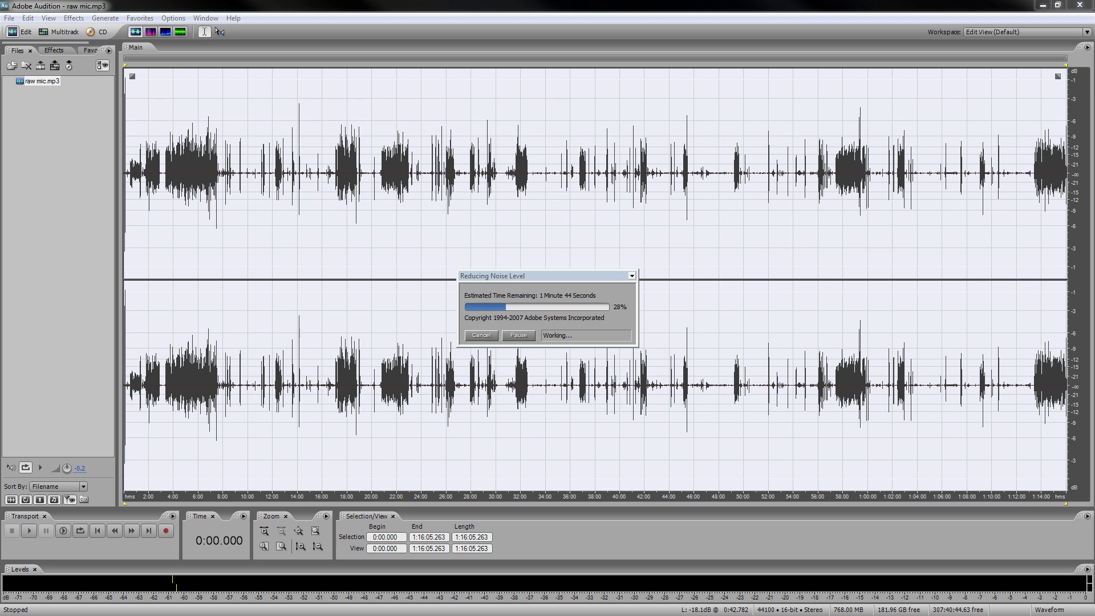
pyautogui.click(720, 5)
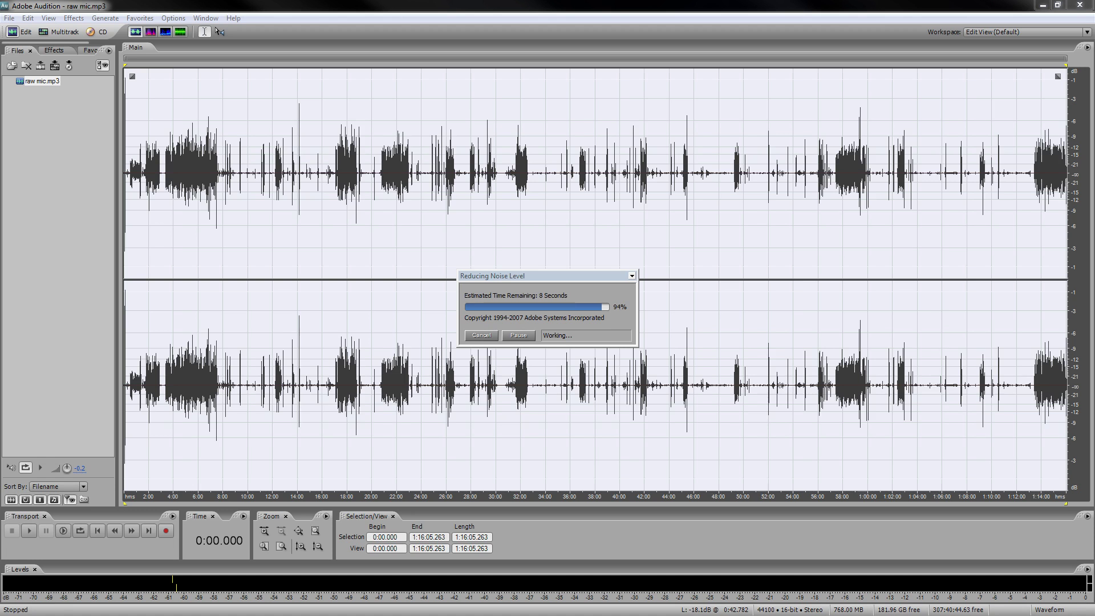
pyautogui.click(518, 291)
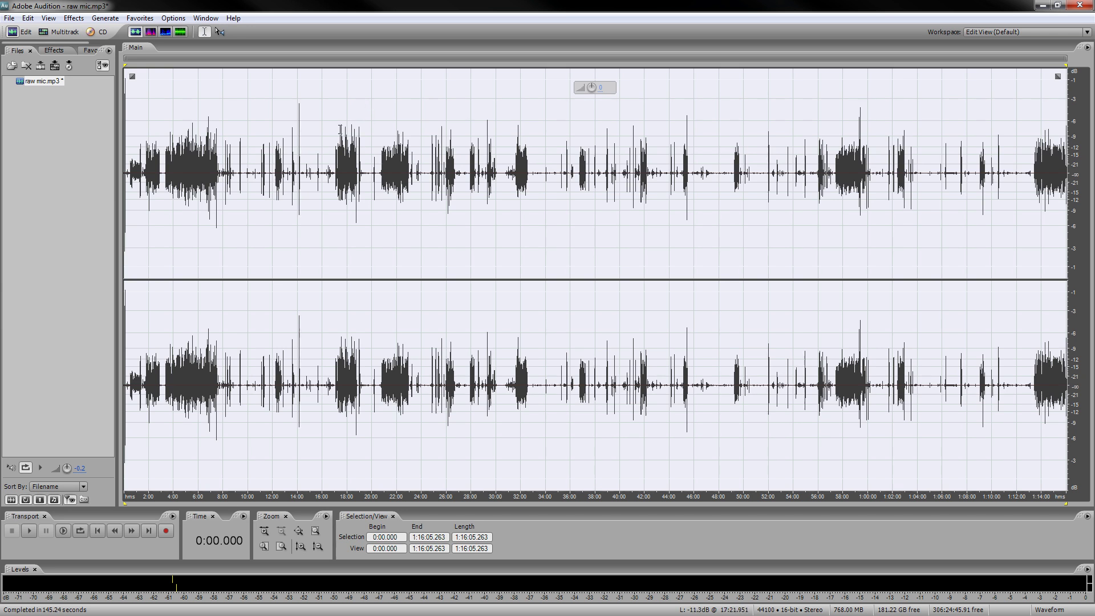
pyautogui.click(312, 162)
pyautogui.click(97, 530)
pyautogui.scroll(6, 176, 240)
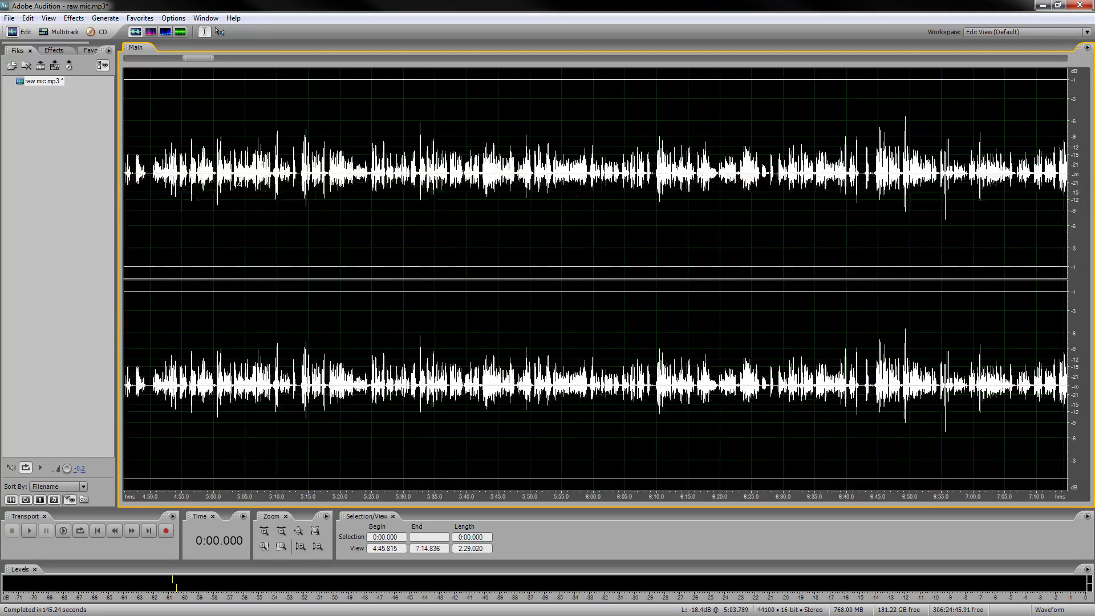
pyautogui.scroll(-6, 239, 196)
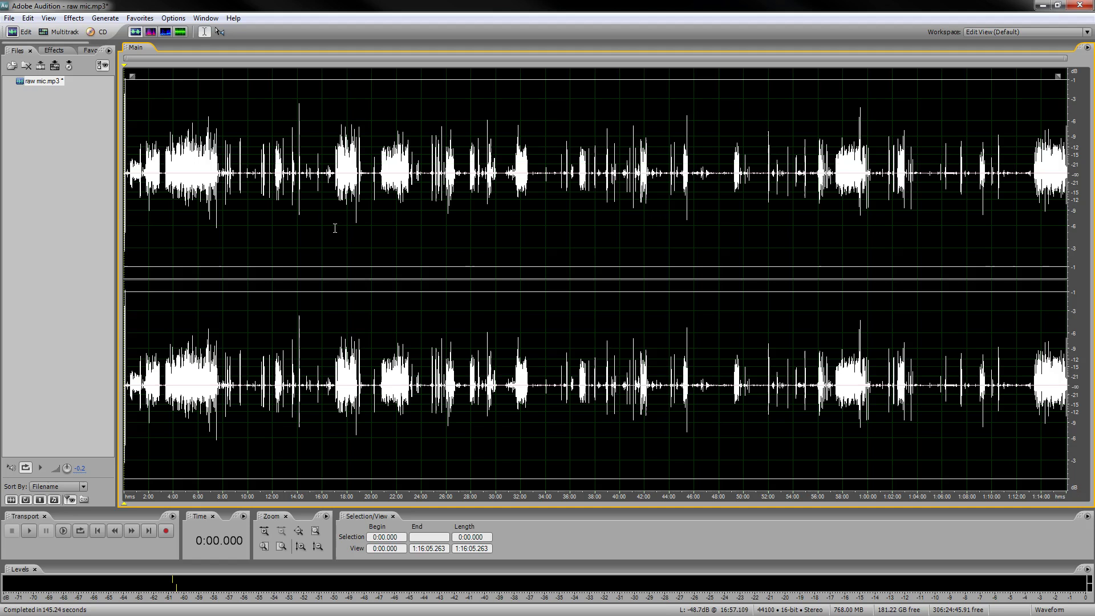
pyautogui.click(139, 18)
pyautogui.click(306, 238)
# - Lower the volume of the short clicks between about 0:02.8 and 0:07.0 by about 17 dB
pyautogui.click(134, 171)
pyautogui.scroll(7, 171, 59)
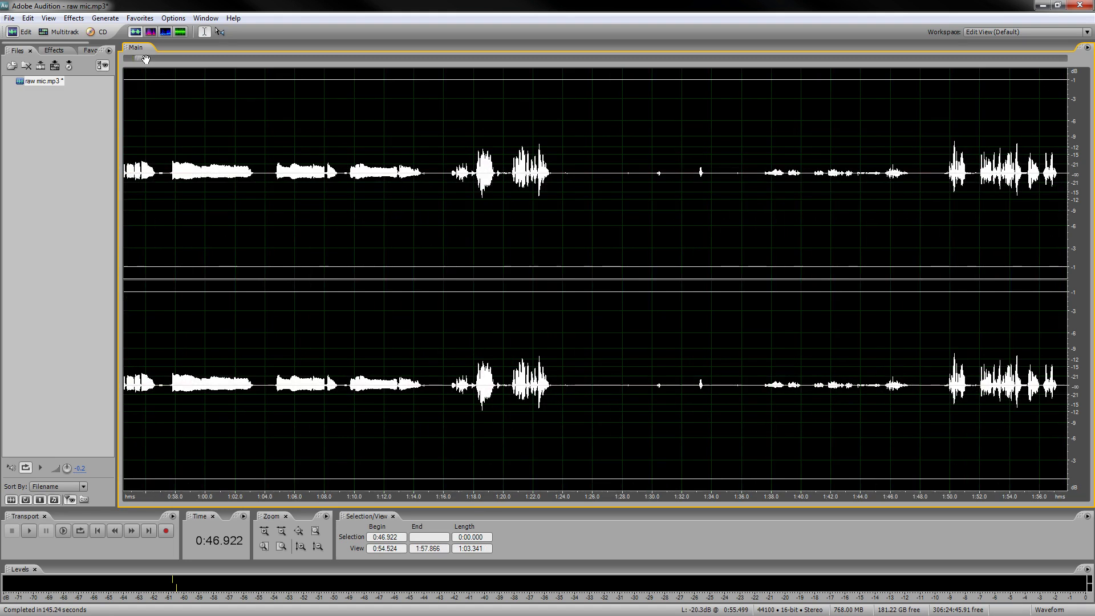
pyautogui.moveTo(146, 59); pyautogui.dragTo(130, 59)
pyautogui.moveTo(166, 97)
pyautogui.mouseDown()
pyautogui.moveTo(227, 97)
pyautogui.moveTo(170, 96)
pyautogui.mouseUp()
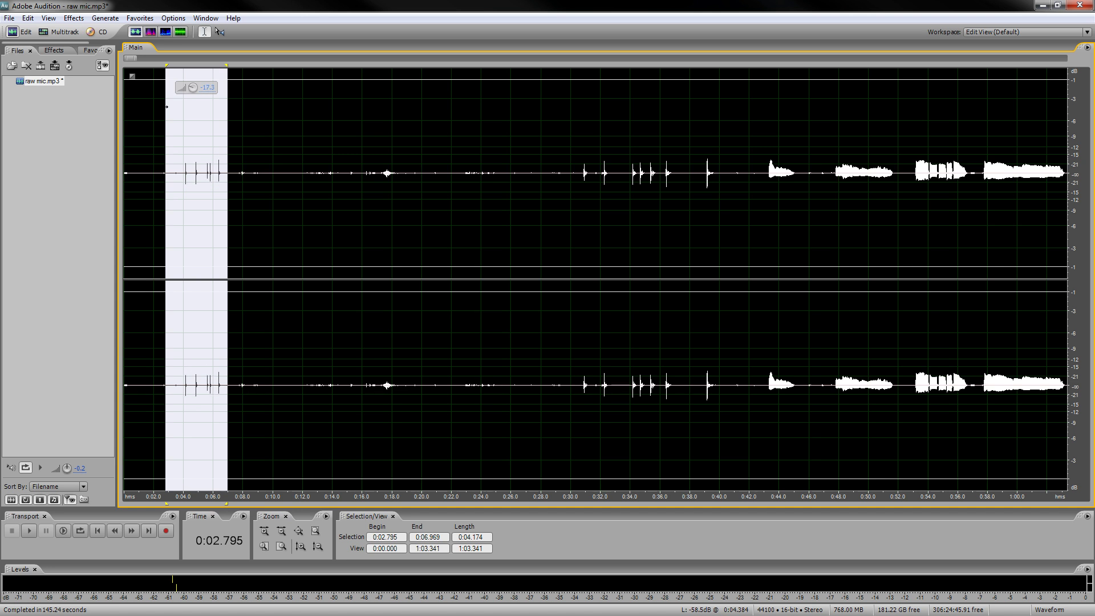
pyautogui.moveTo(167, 107); pyautogui.dragTo(171, 104)
pyautogui.click(476, 166)
pyautogui.scroll(-5, 482, 194)
pyautogui.scroll(-2, 484, 214)
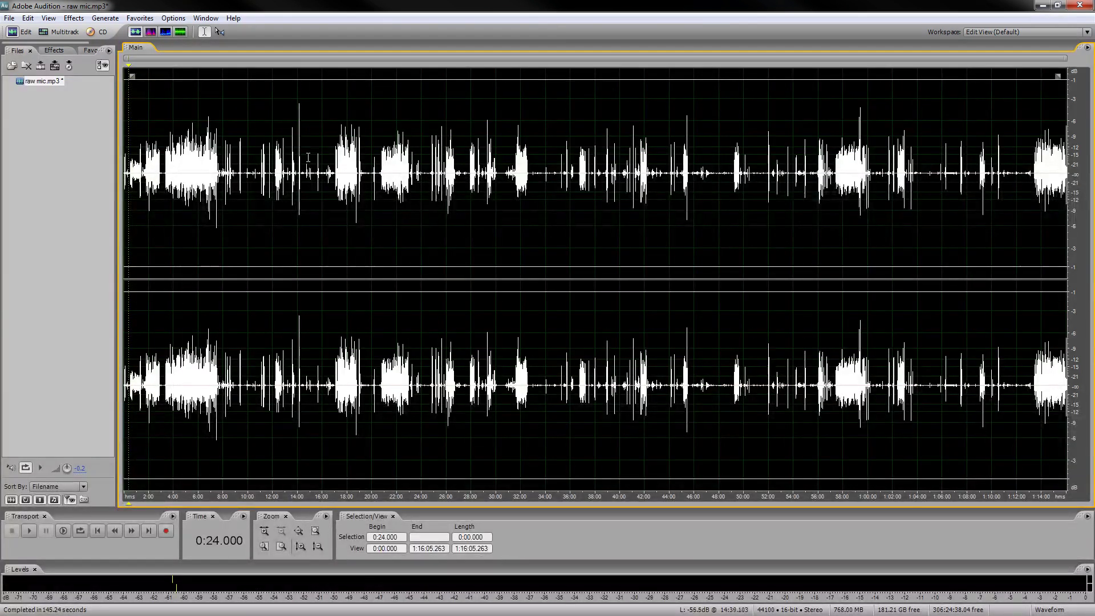
# - Select the loud burst from about 14:05.5 to 14:13.3 and lower its volume
pyautogui.click(227, 160)
pyautogui.click(297, 166)
pyautogui.scroll(5, 319, 167)
pyautogui.scroll(5, 324, 167)
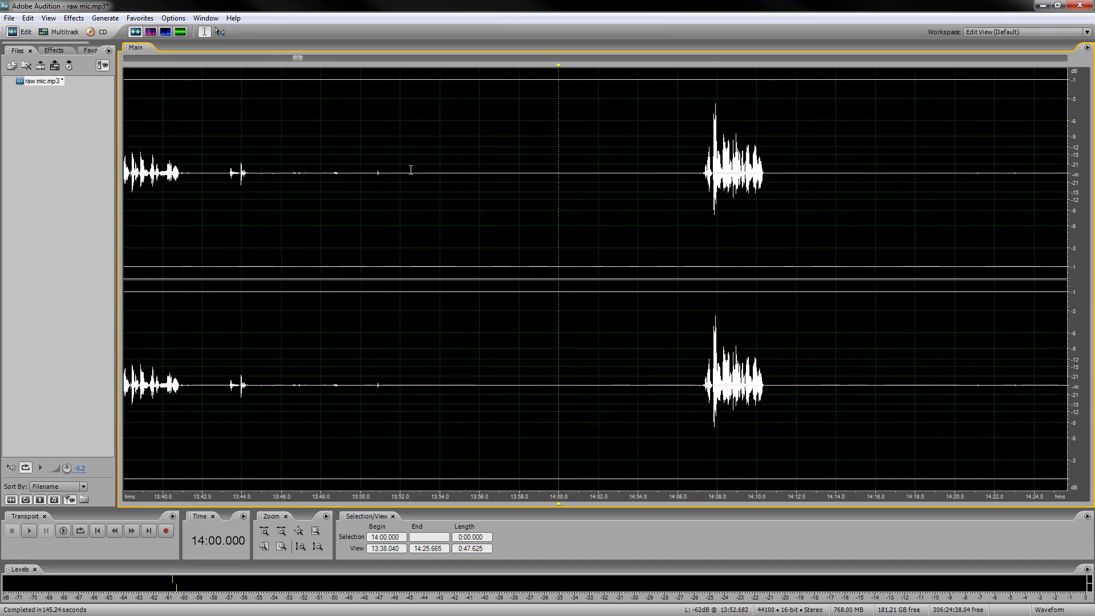
pyautogui.scroll(-3, 458, 184)
pyautogui.moveTo(459, 183); pyautogui.dragTo(486, 185)
pyautogui.scroll(-5, 408, 189)
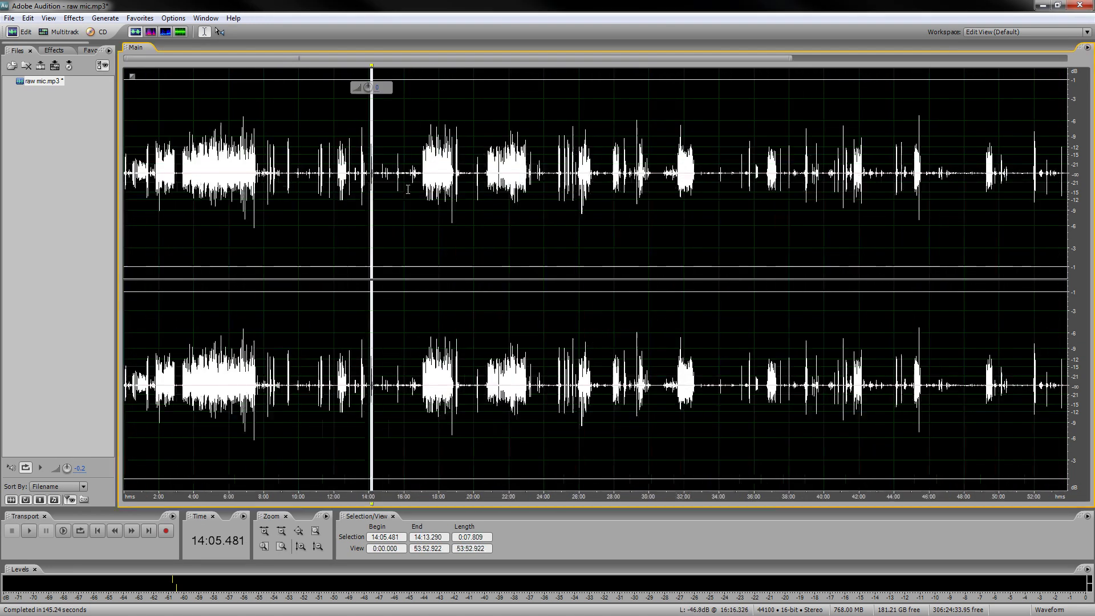
pyautogui.scroll(-2, 408, 189)
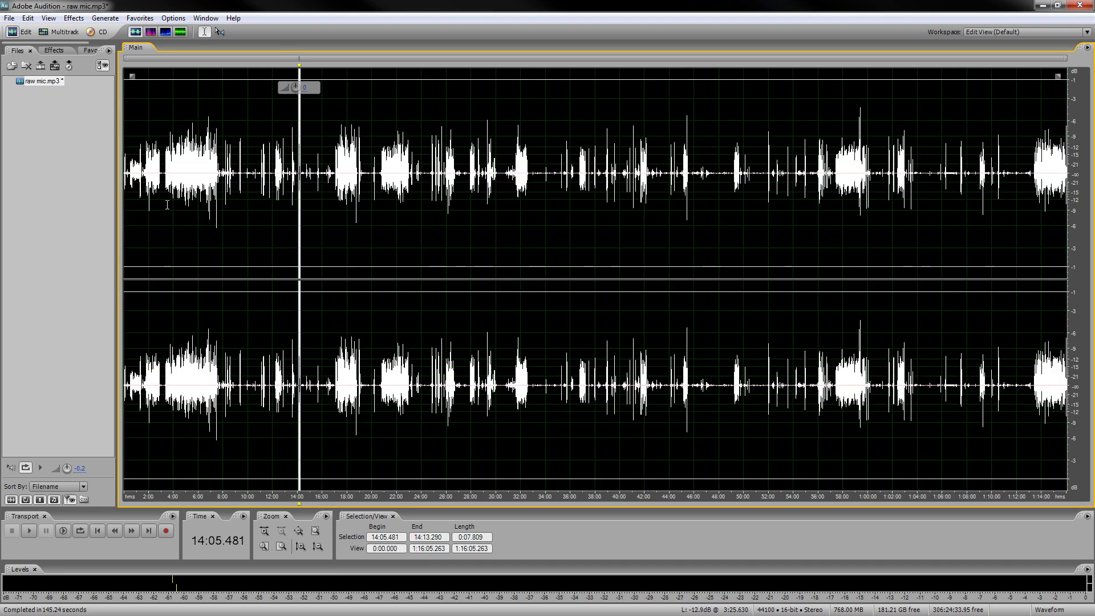
# - Play the speech from about 21:12 to check how it sounds with the background noise reduced
pyautogui.click(387, 171)
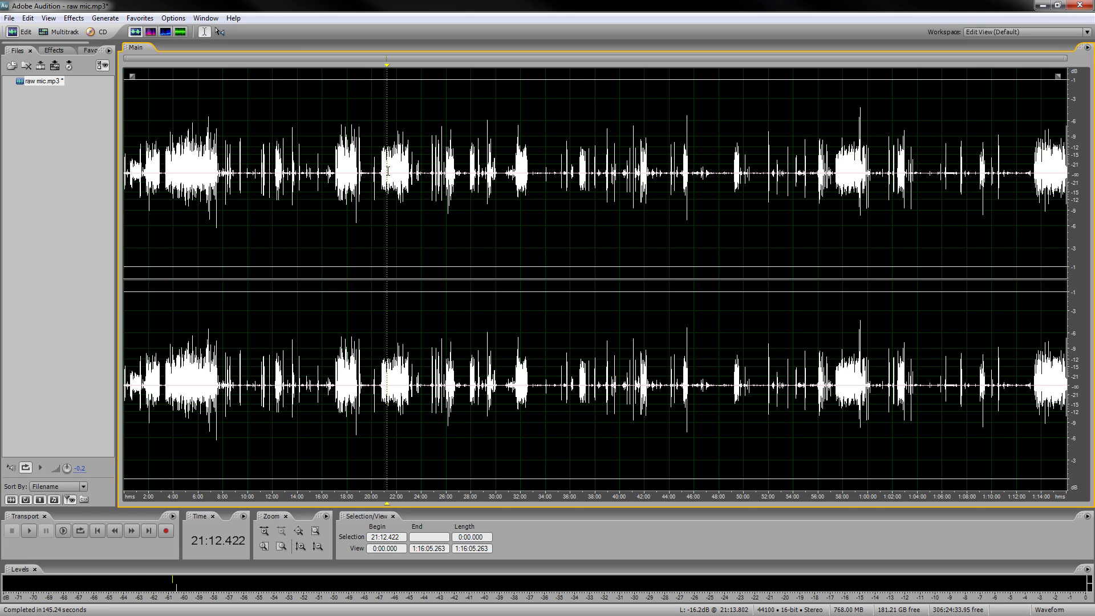
pyautogui.press('space')
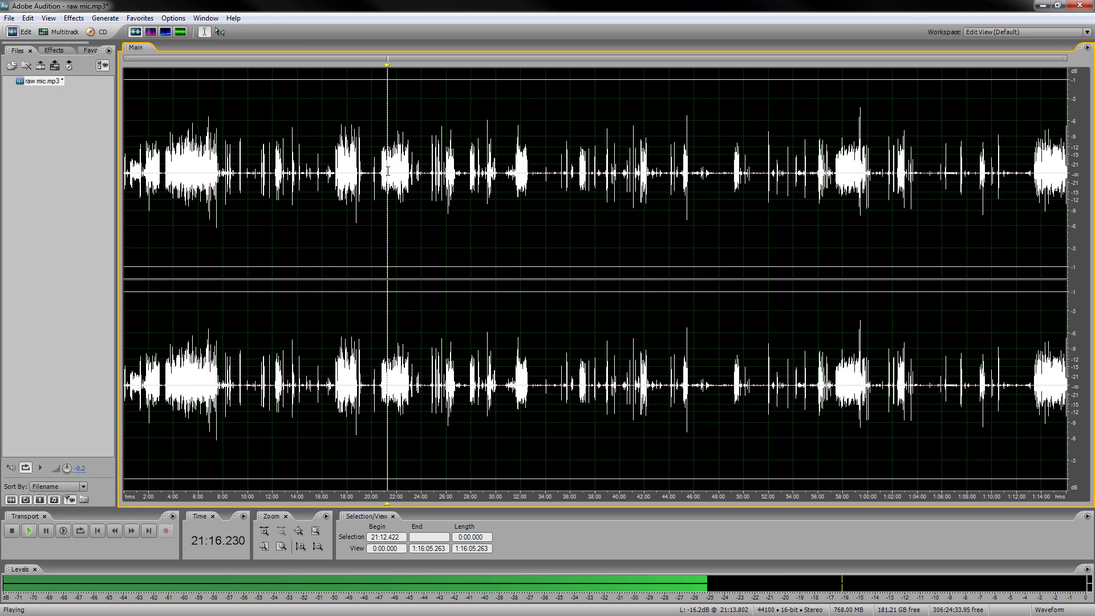
pyautogui.press('space')
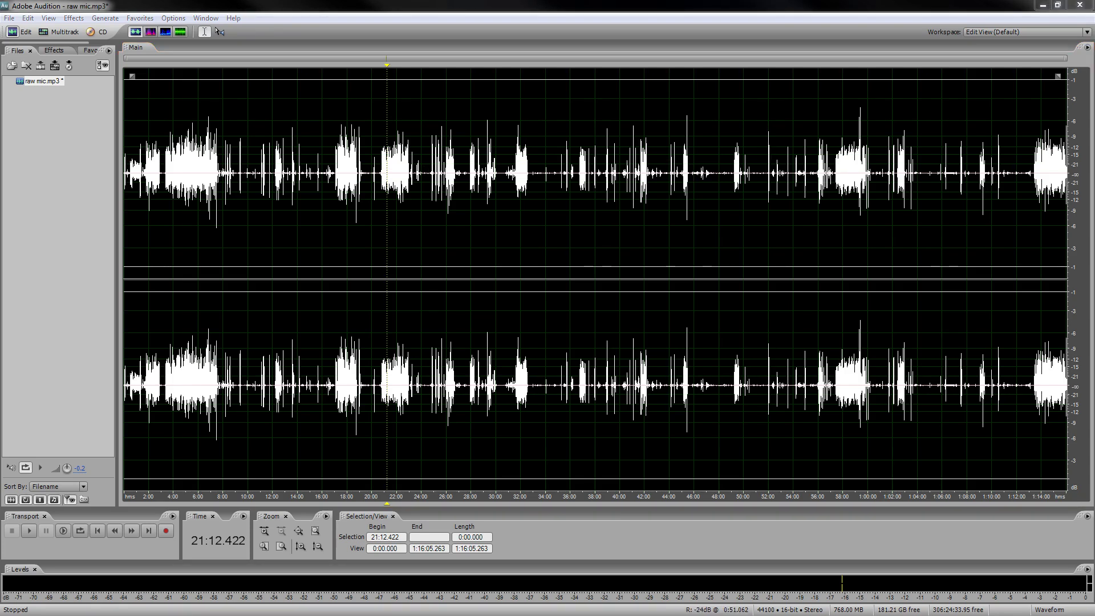
pyautogui.click(592, 6)
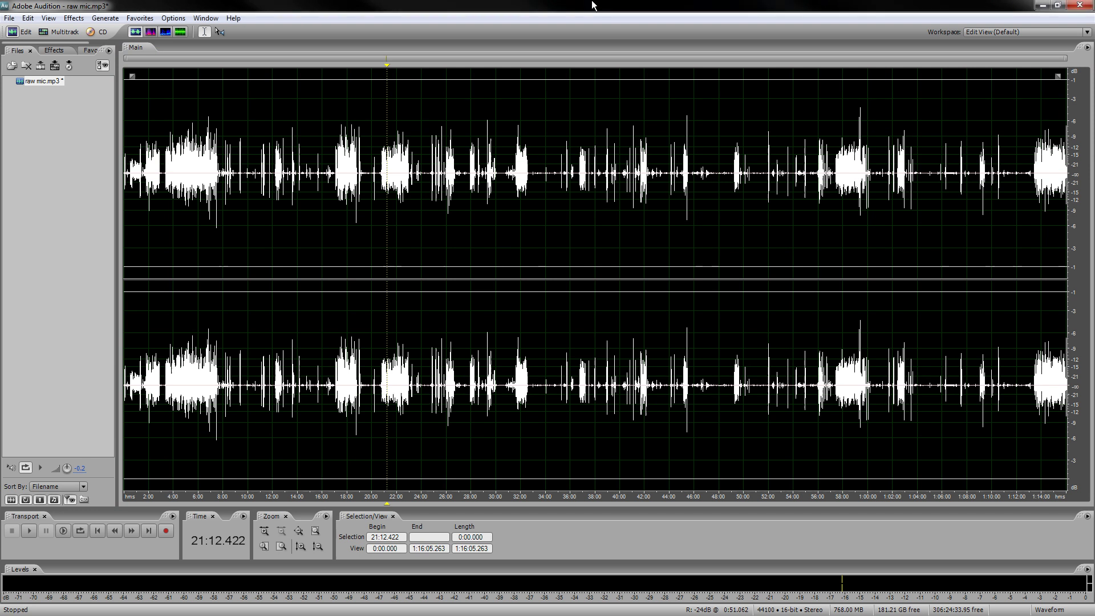
pyautogui.press('space')
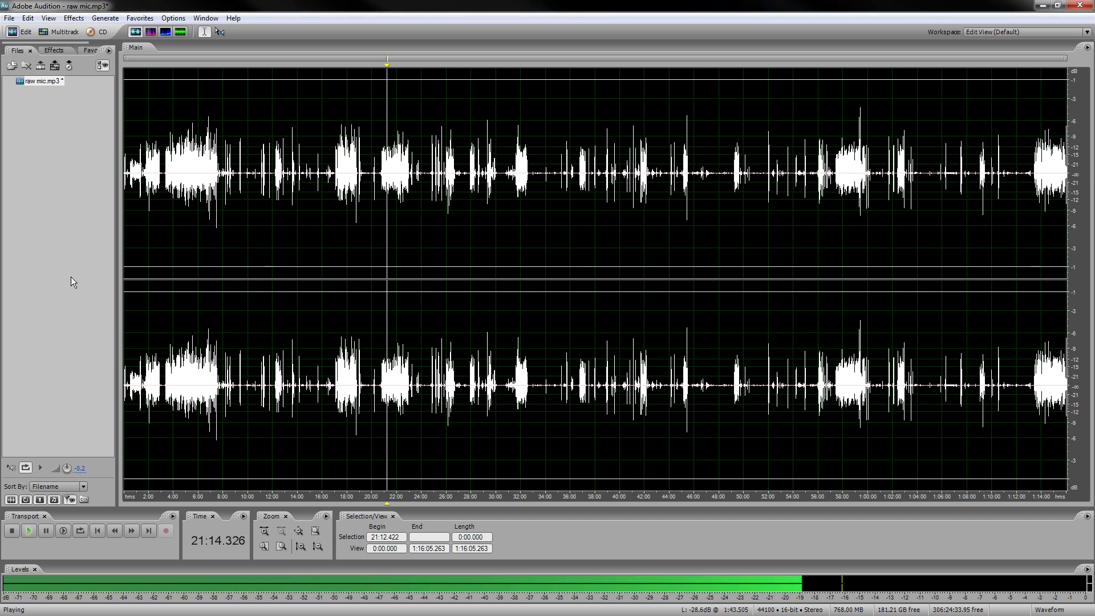
pyautogui.click(12, 531)
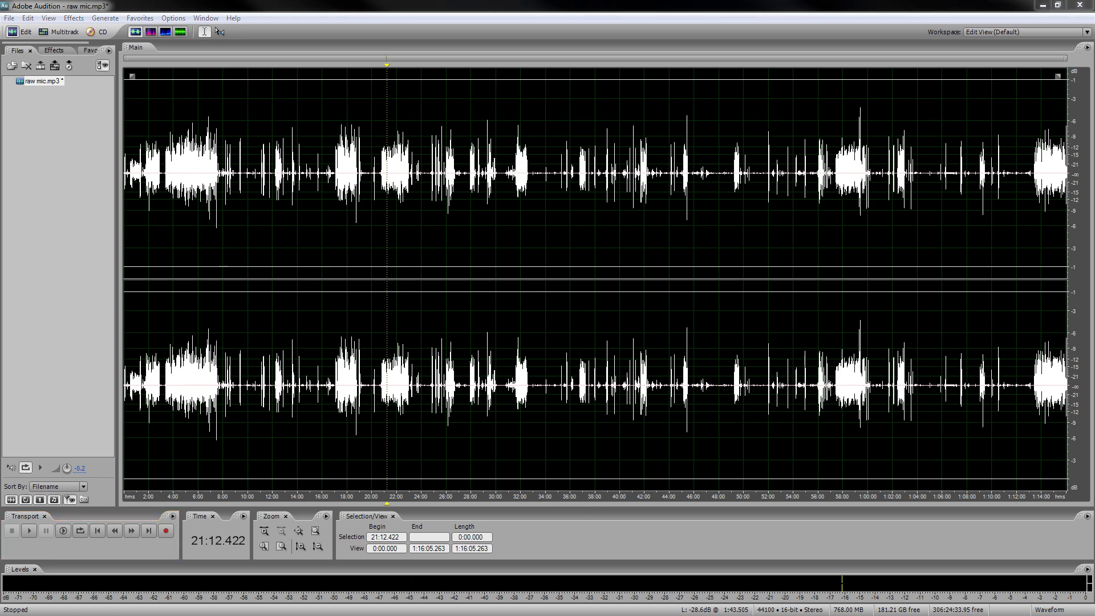
# - Select the loud peak from about 45:26.10 to 45:26.63 and lower its volume
pyautogui.click(687, 161)
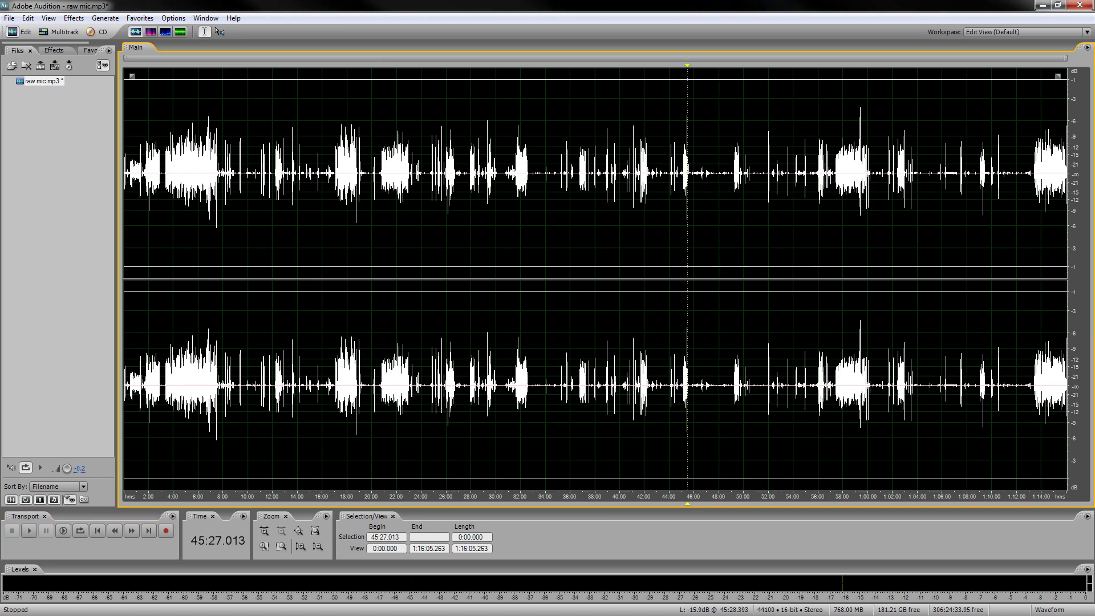
pyautogui.scroll(6, 685, 162)
pyautogui.scroll(5, 678, 163)
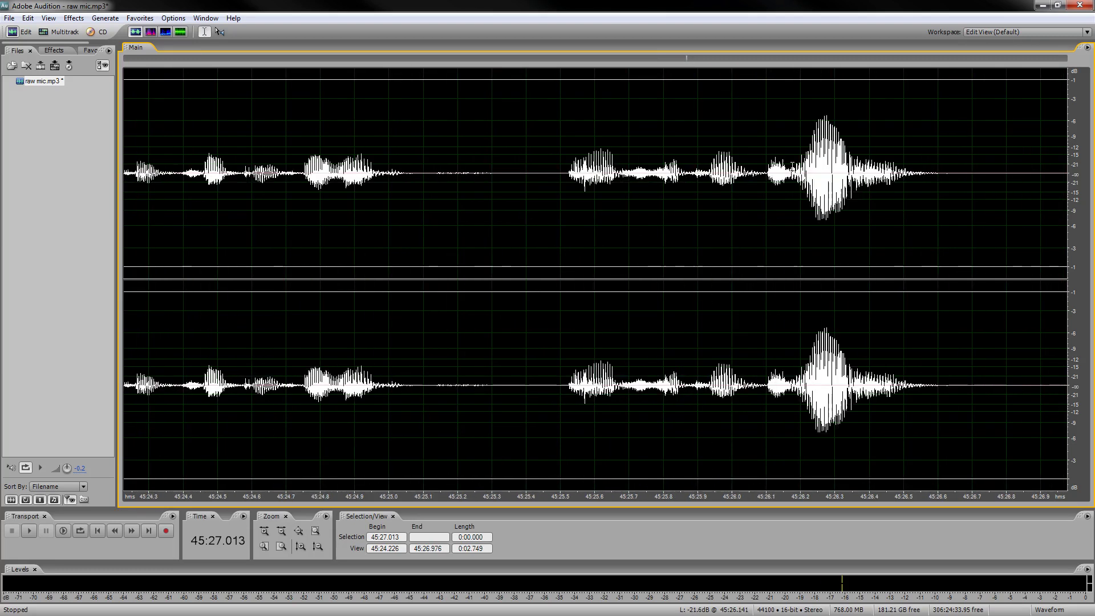
pyautogui.moveTo(766, 166); pyautogui.dragTo(947, 166)
pyautogui.moveTo(851, 89); pyautogui.dragTo(850, 90)
pyautogui.scroll(-12, 793, 193)
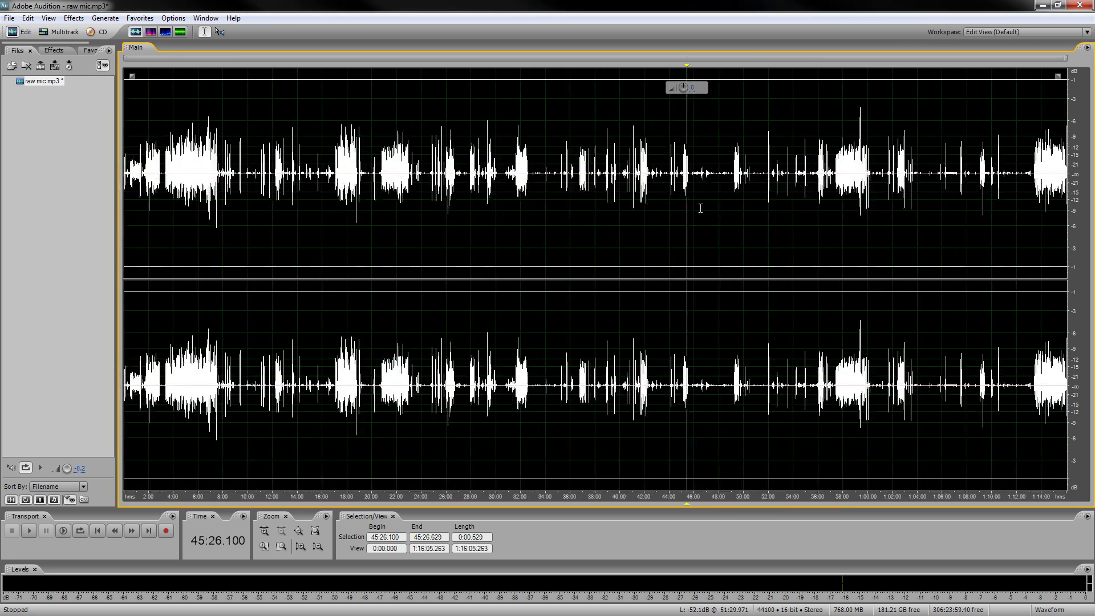
# - Select the loud peak from about 59:19.94 to 59:20.46 and lower its volume by about 6.8 dB
pyautogui.click(858, 138)
pyautogui.scroll(10, 859, 138)
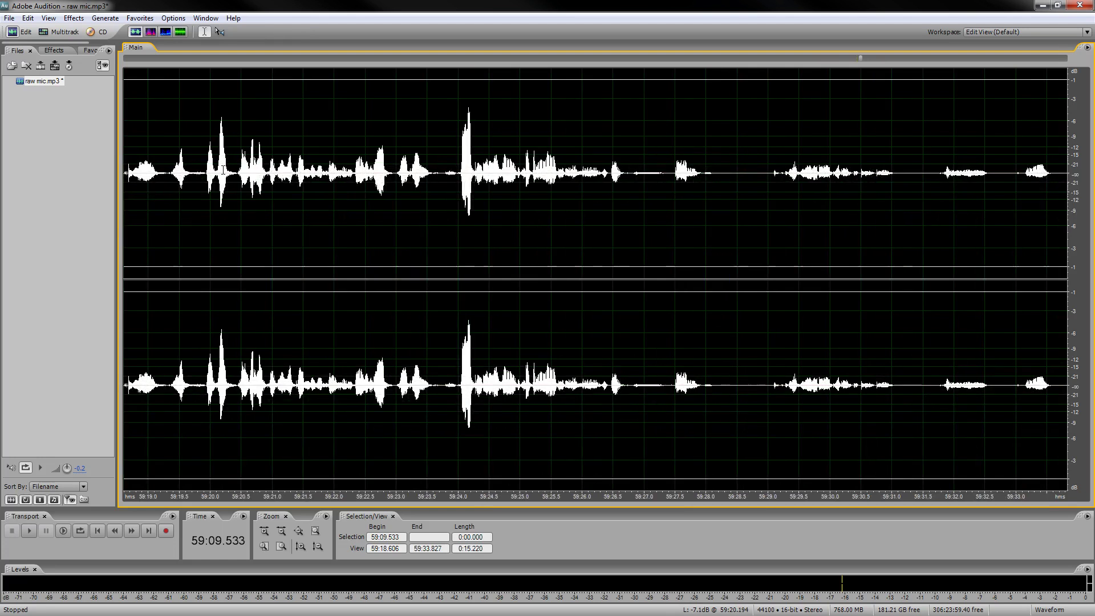
pyautogui.click(212, 173)
pyautogui.scroll(3, 211, 172)
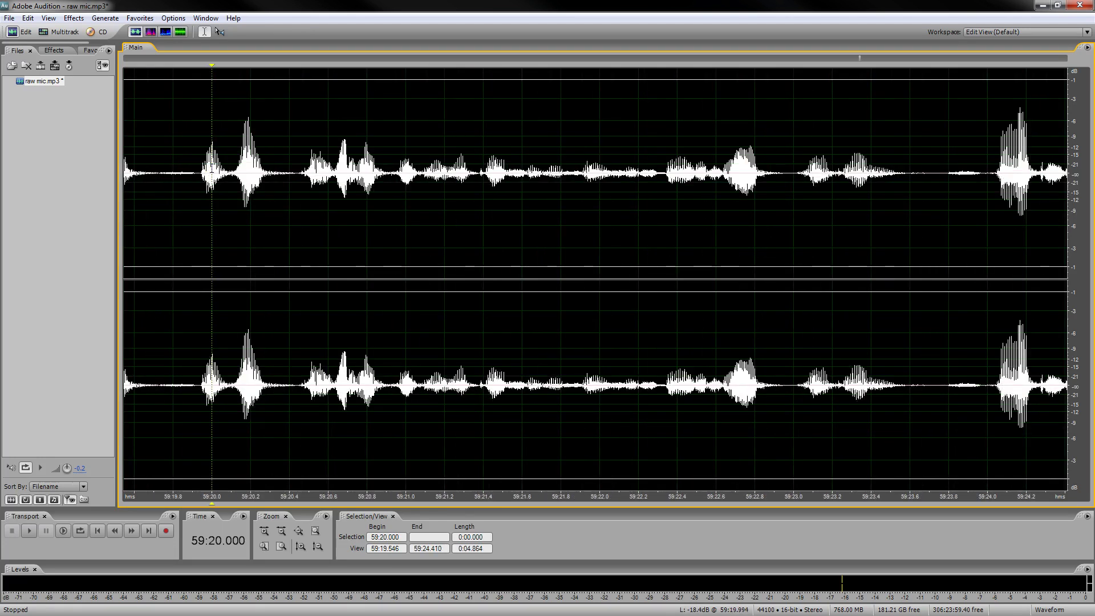
pyautogui.moveTo(200, 159); pyautogui.dragTo(301, 164)
pyautogui.moveTo(246, 88); pyautogui.dragTo(238, 86)
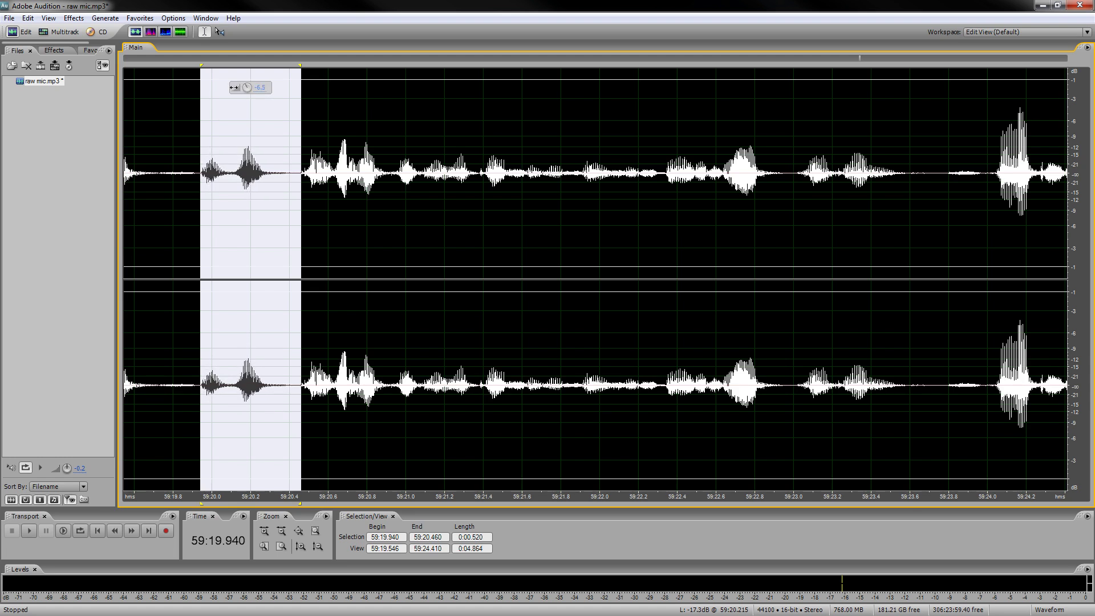
pyautogui.scroll(-5, 418, 199)
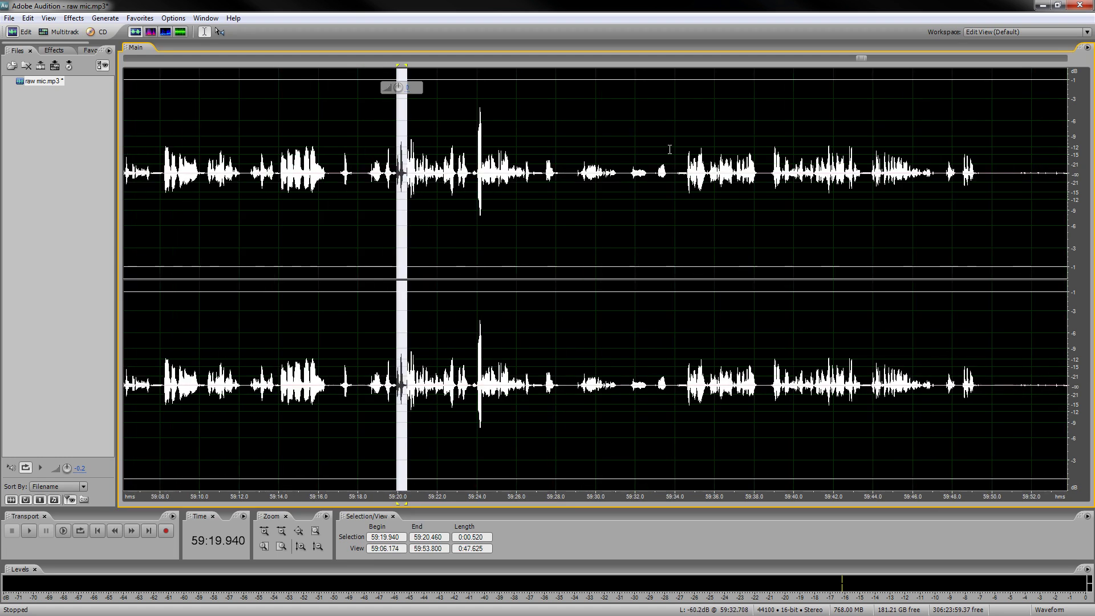
# - Select the loud peak from about 59:24.03 to 59:24.28 and lower its volume
pyautogui.click(471, 165)
pyautogui.scroll(2, 471, 165)
pyautogui.click(298, 171)
pyautogui.scroll(4, 354, 171)
pyautogui.moveTo(354, 172); pyautogui.dragTo(437, 182)
pyautogui.moveTo(390, 87)
pyautogui.mouseDown()
pyautogui.moveTo(390, 100)
pyautogui.moveTo(390, 88)
pyautogui.mouseUp()
pyautogui.scroll(-5, 611, 261)
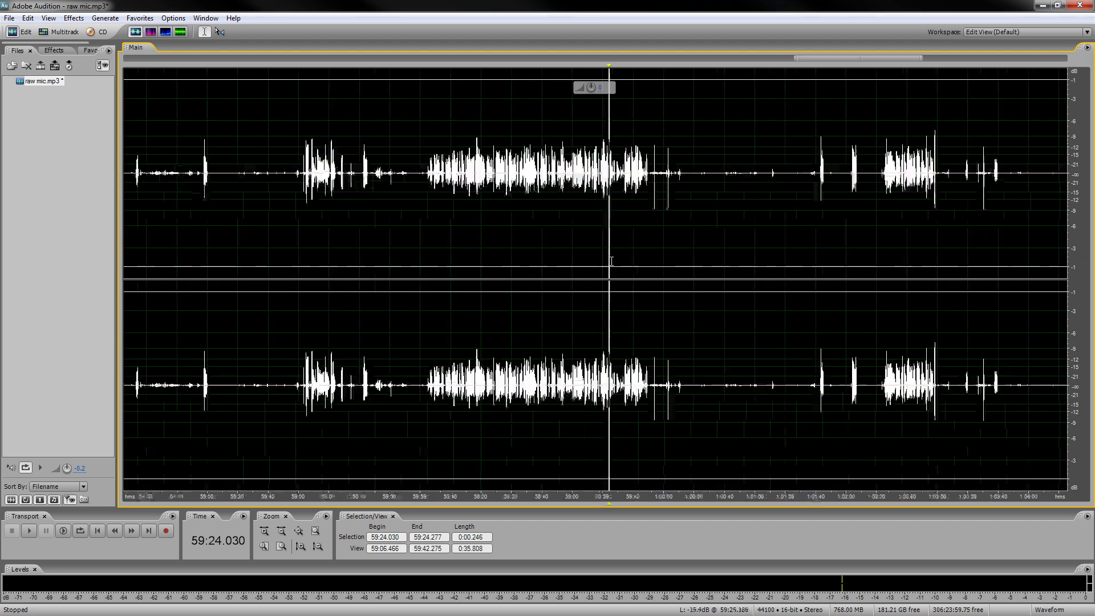
pyautogui.scroll(-10, 610, 262)
pyautogui.click(992, 174)
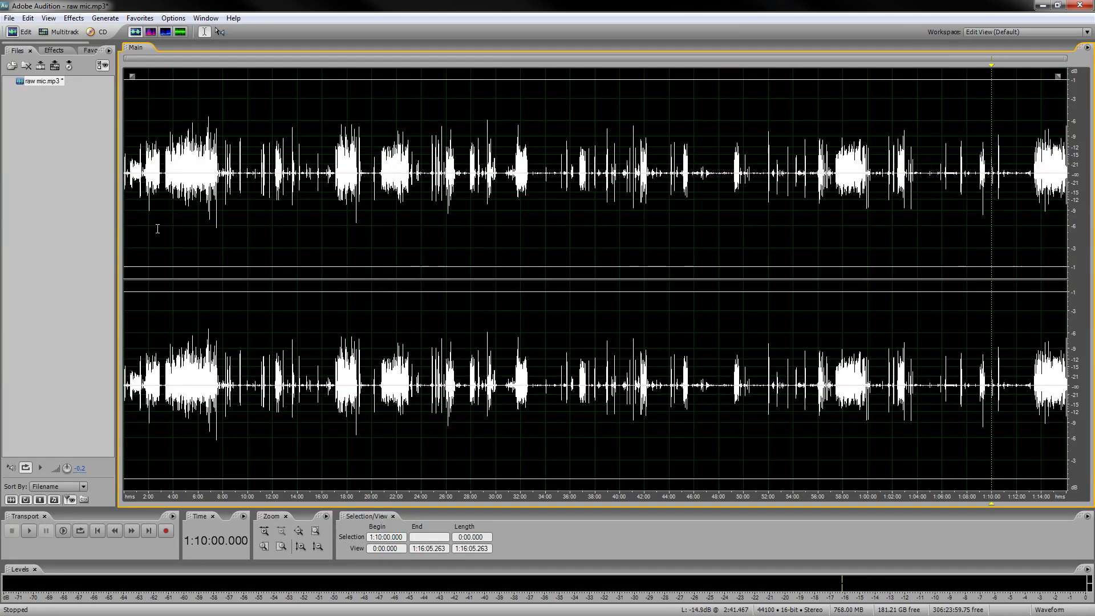
# - Select the sharp click from about 7:27.34 to 7:27.48 and lower its volume
pyautogui.click(210, 208)
pyautogui.scroll(8, 210, 208)
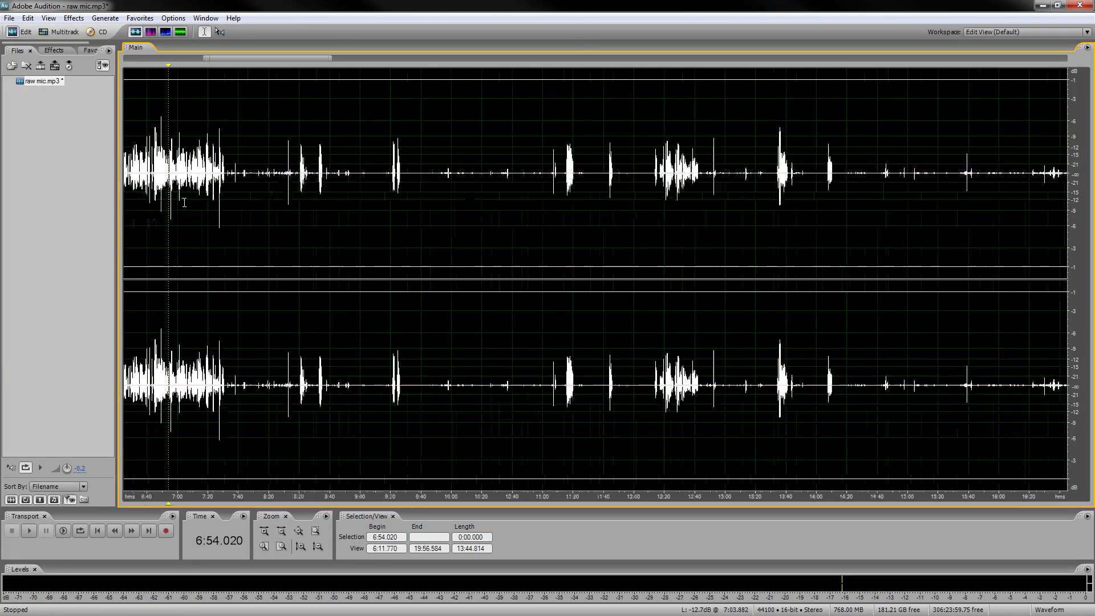
pyautogui.scroll(1, 245, 141)
pyautogui.scroll(1, 635, 184)
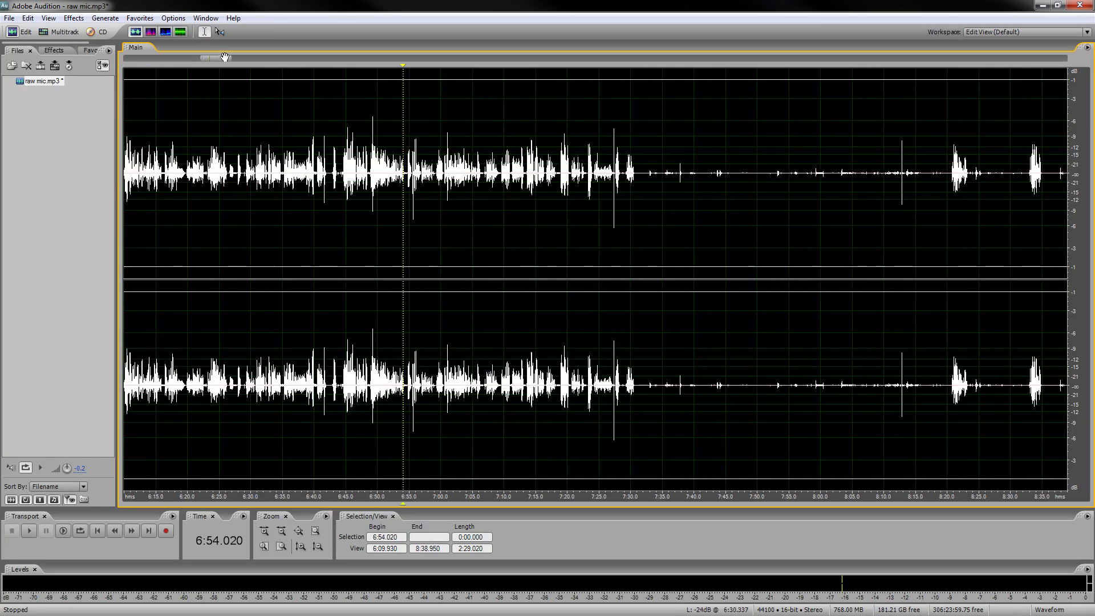
pyautogui.click(614, 192)
pyautogui.scroll(13, 615, 193)
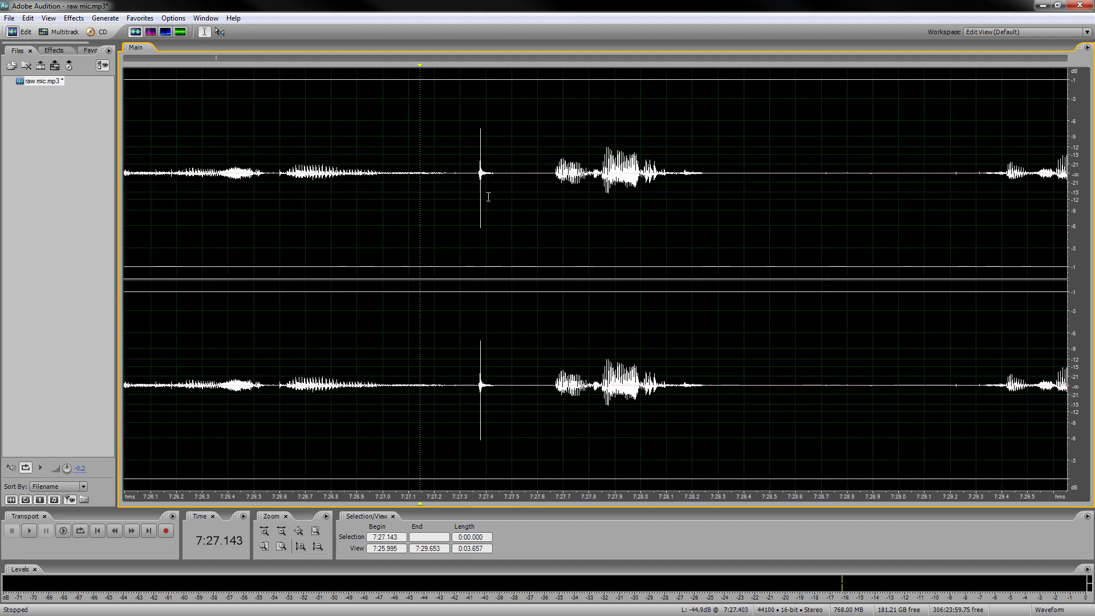
pyautogui.moveTo(470, 191); pyautogui.dragTo(507, 185)
pyautogui.moveTo(485, 87); pyautogui.dragTo(484, 100)
pyautogui.scroll(-10, 484, 100)
pyautogui.scroll(-4, 368, 183)
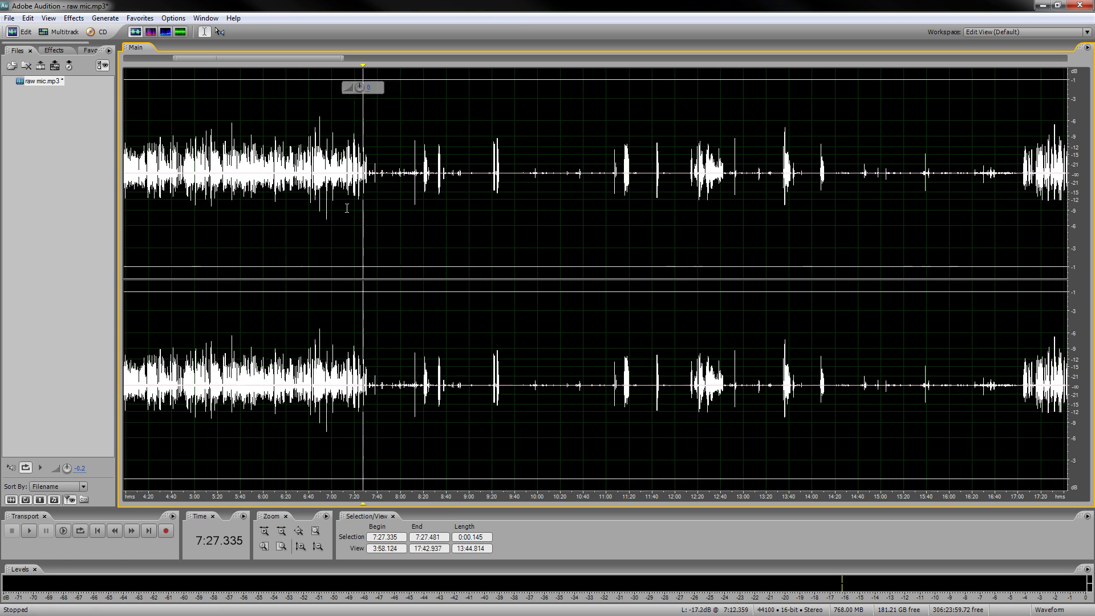
# - Select the sharp click from about 6:55.57 to 6:55.68 and lower its volume
pyautogui.click(343, 190)
pyautogui.scroll(3, 361, 190)
pyautogui.scroll(12, 361, 190)
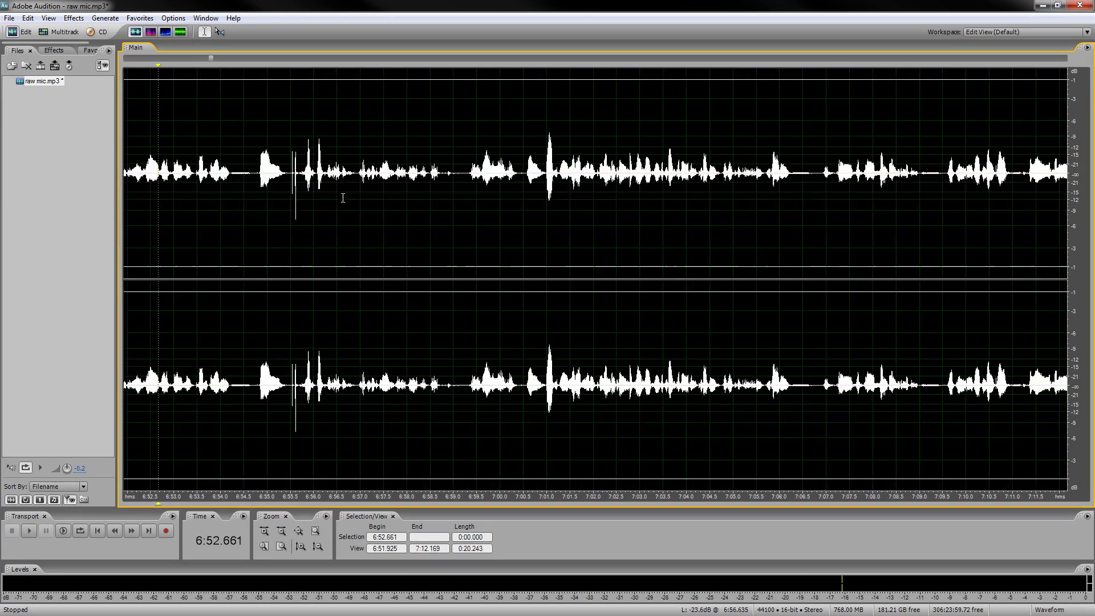
pyautogui.moveTo(295, 189); pyautogui.dragTo(346, 189)
pyautogui.scroll(-10, 480, 239)
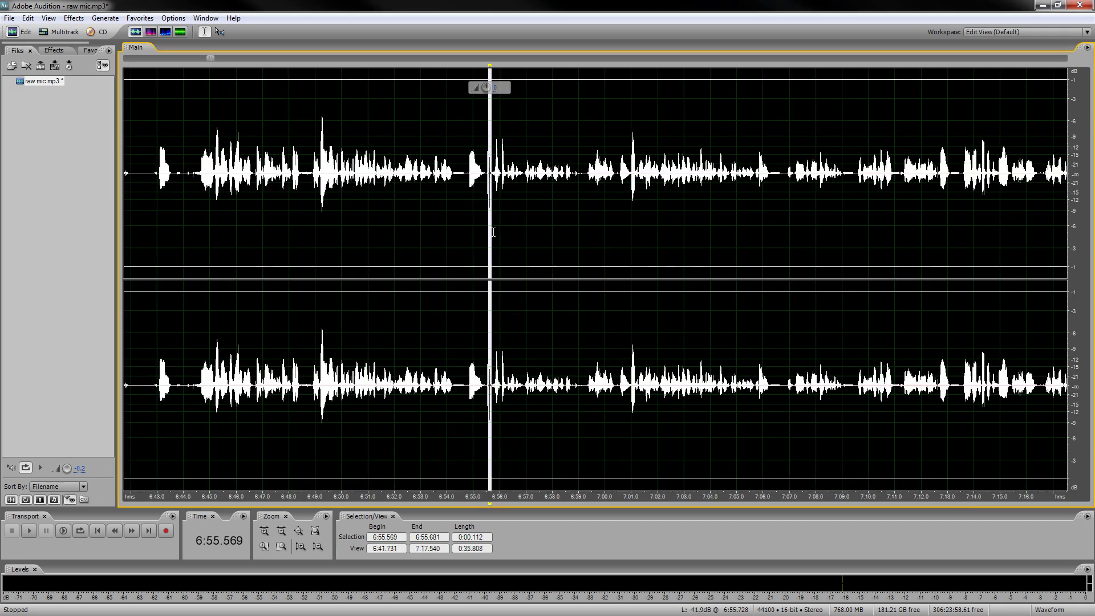
# - Apply the Tube-modeled Compressor to the entire recording, and normalize it to -3 dB
pyautogui.click(482, 245)
pyautogui.click(105, 18)
pyautogui.moveTo(74, 21)
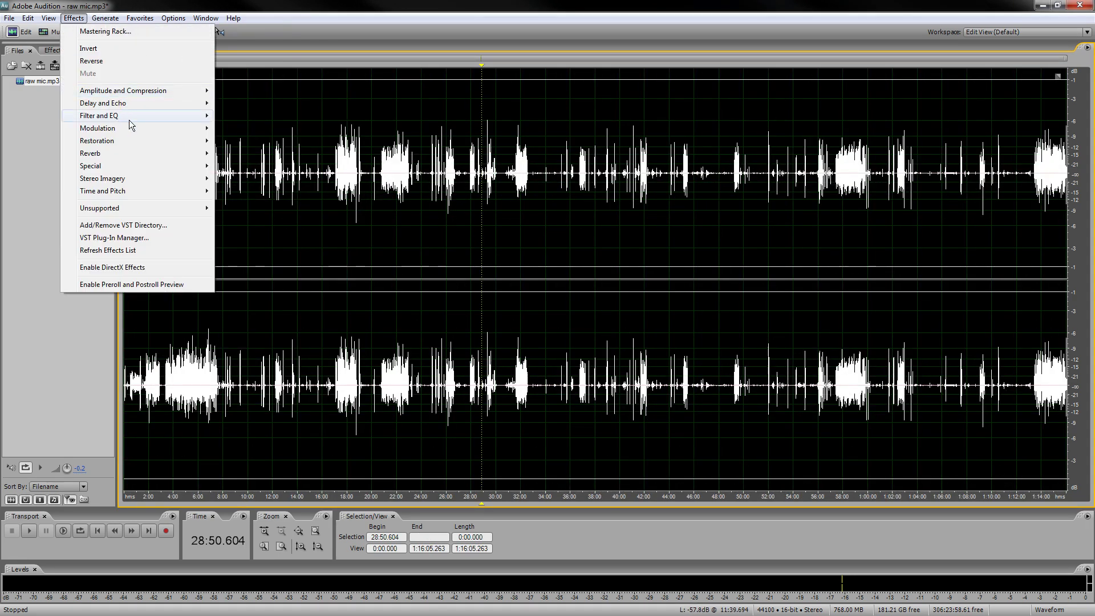
pyautogui.moveTo(170, 142)
pyautogui.moveTo(159, 95)
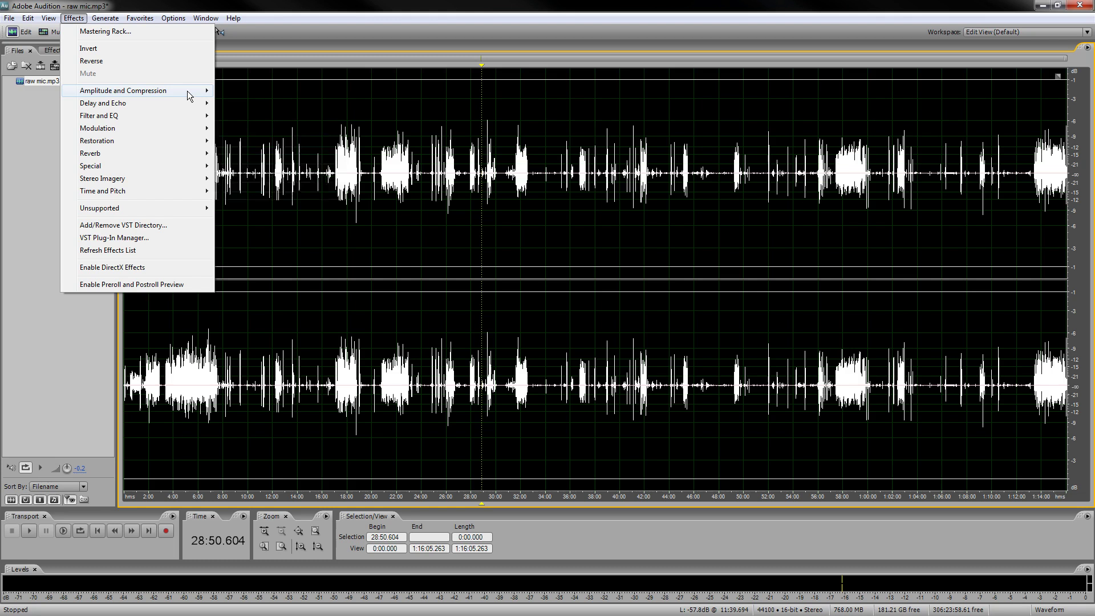
pyautogui.click(306, 192)
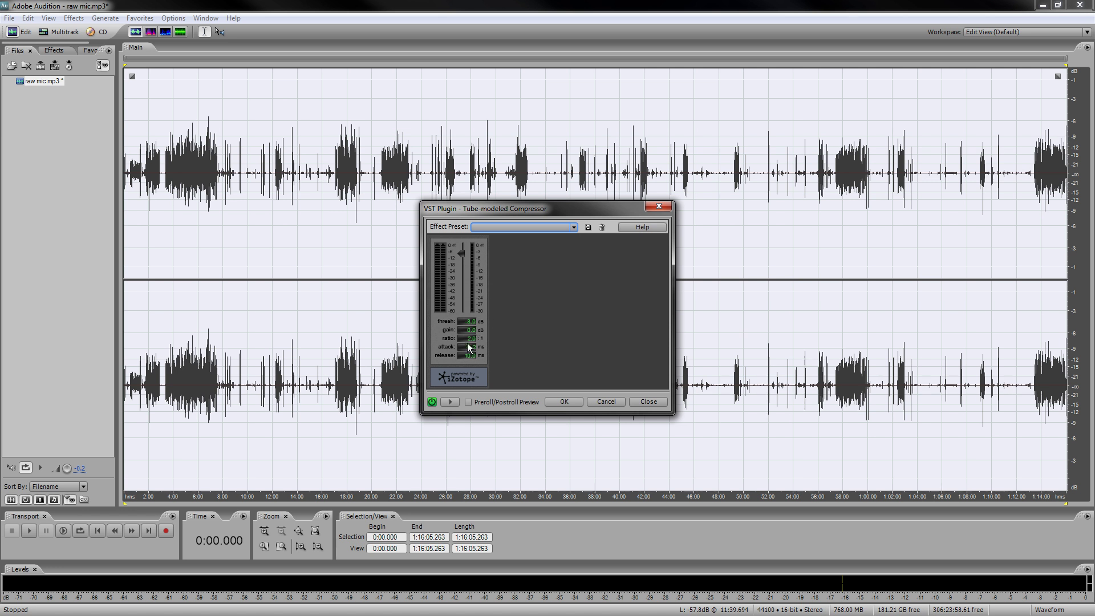
pyautogui.click(564, 402)
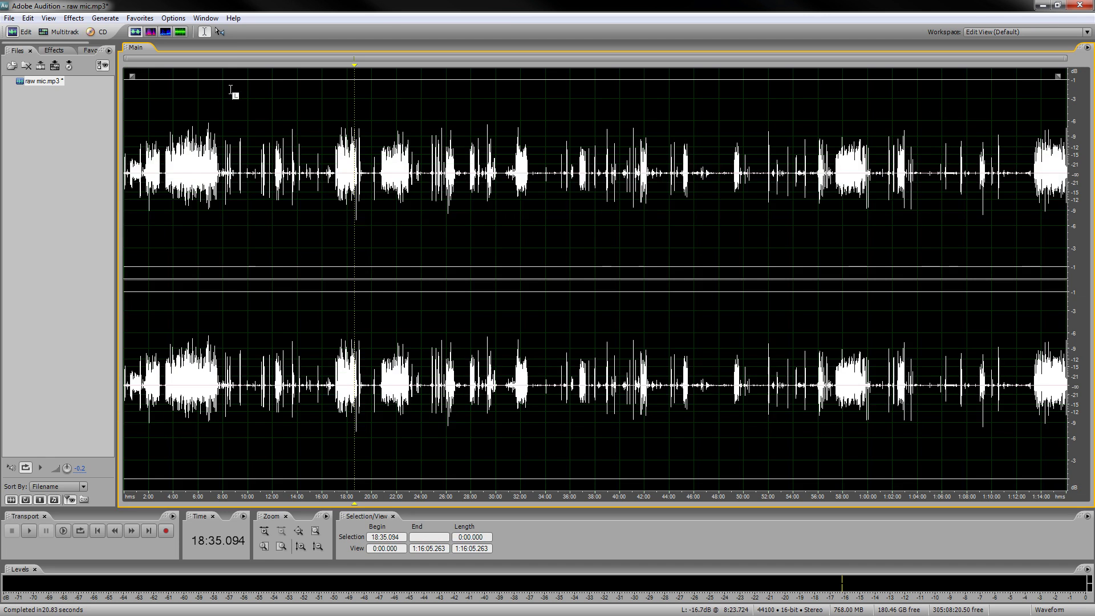
pyautogui.click(139, 17)
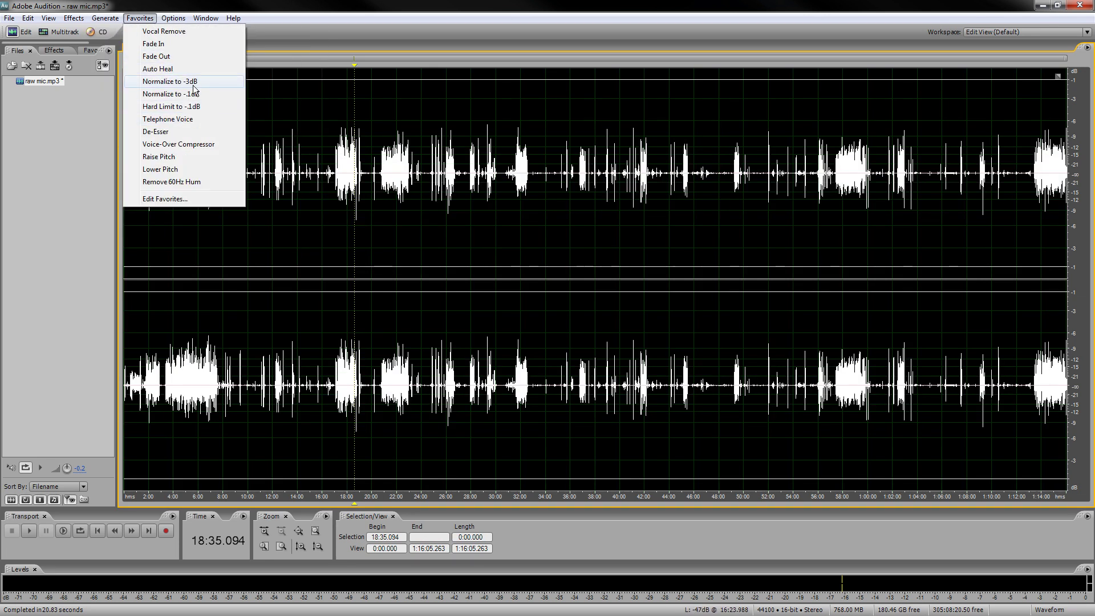
pyautogui.click(170, 81)
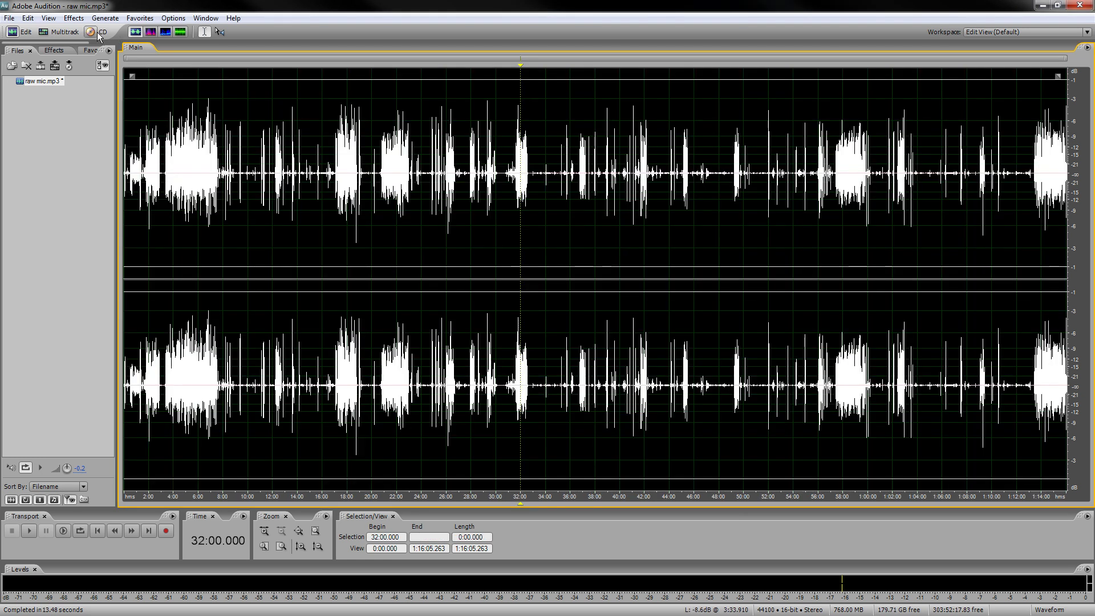
# - Save the processed recording as mic.mp3 with the constant-bitrate 320 Kbps, 44100 Hz stereo MP3 encoder options
pyautogui.click(12, 17)
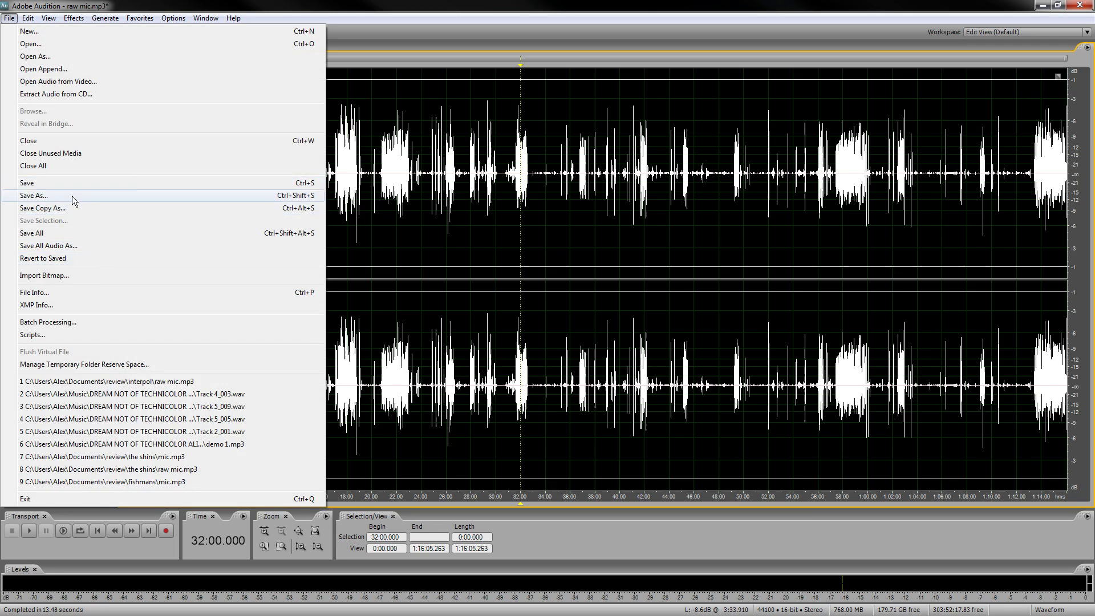
pyautogui.click(71, 197)
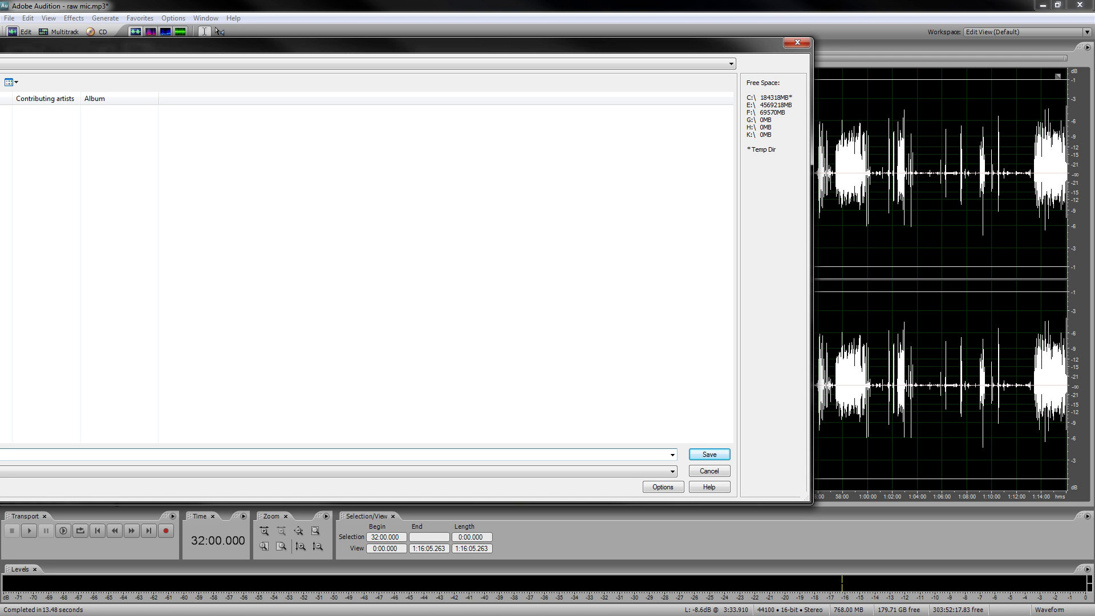
pyautogui.click(663, 488)
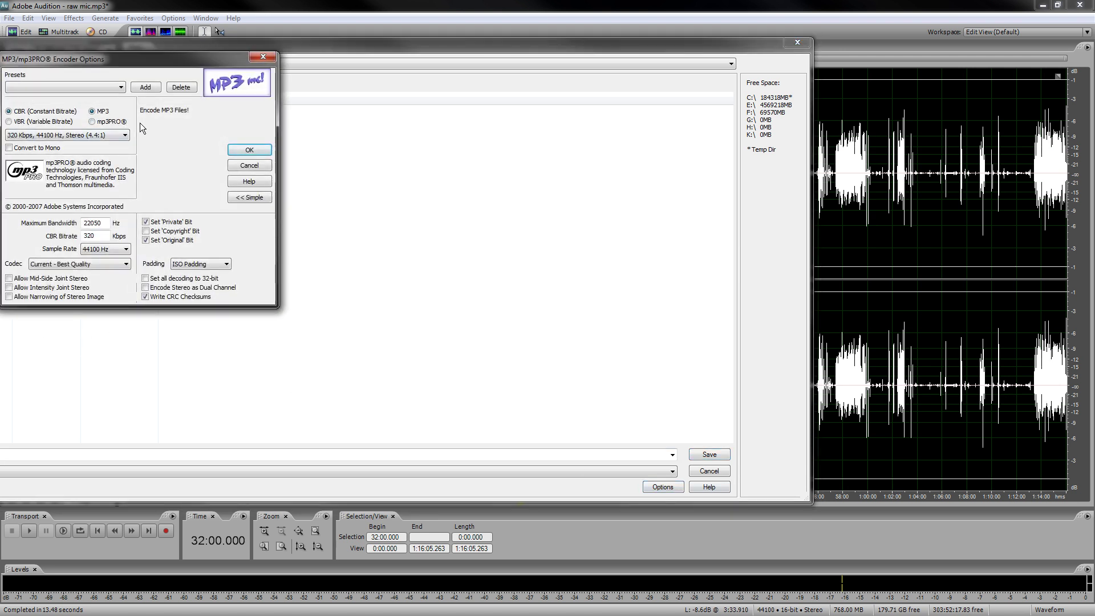
pyautogui.click(255, 150)
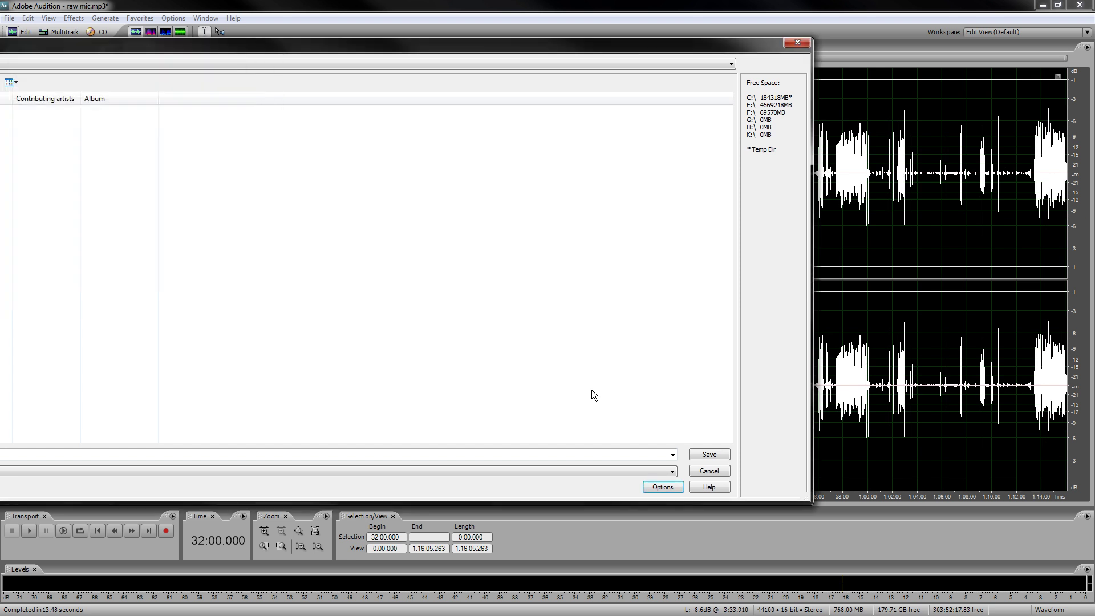
pyautogui.click(697, 456)
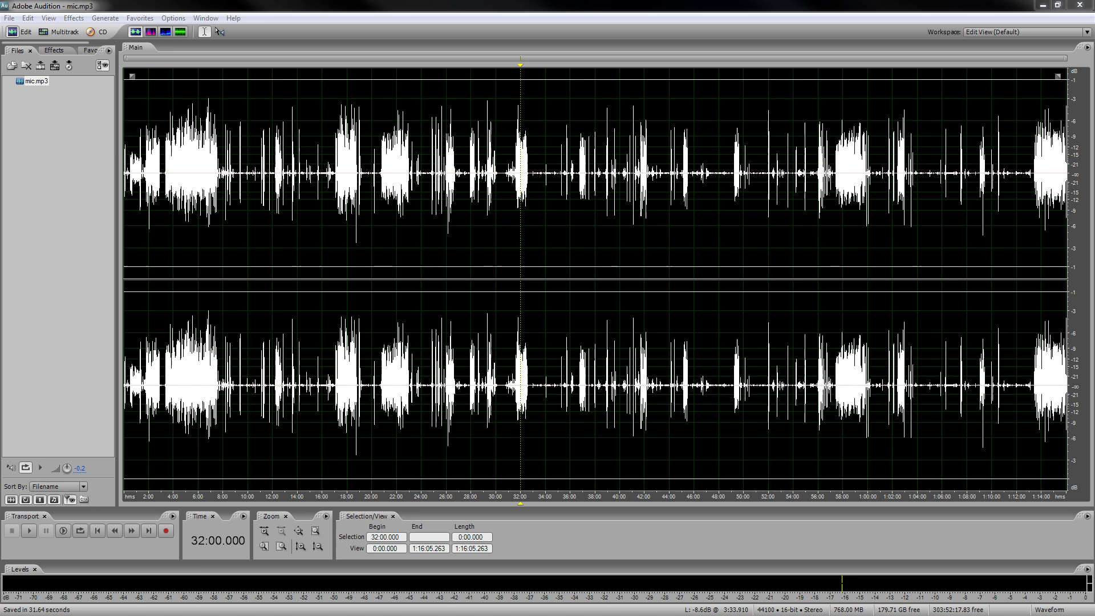
# - Switch to the interpol.veg project in Vegas Pro and place mic.mp3 on audio track 6, aligned with the start of the first video clip
pyautogui.hotkey('alt', 'Tab')
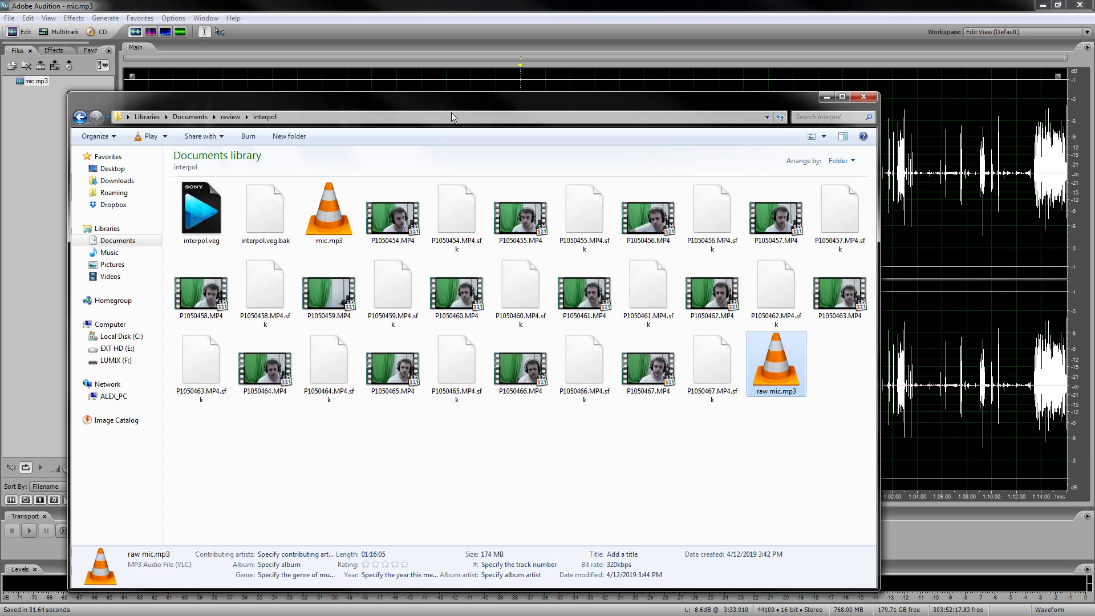
pyautogui.moveTo(453, 99); pyautogui.dragTo(0, 88)
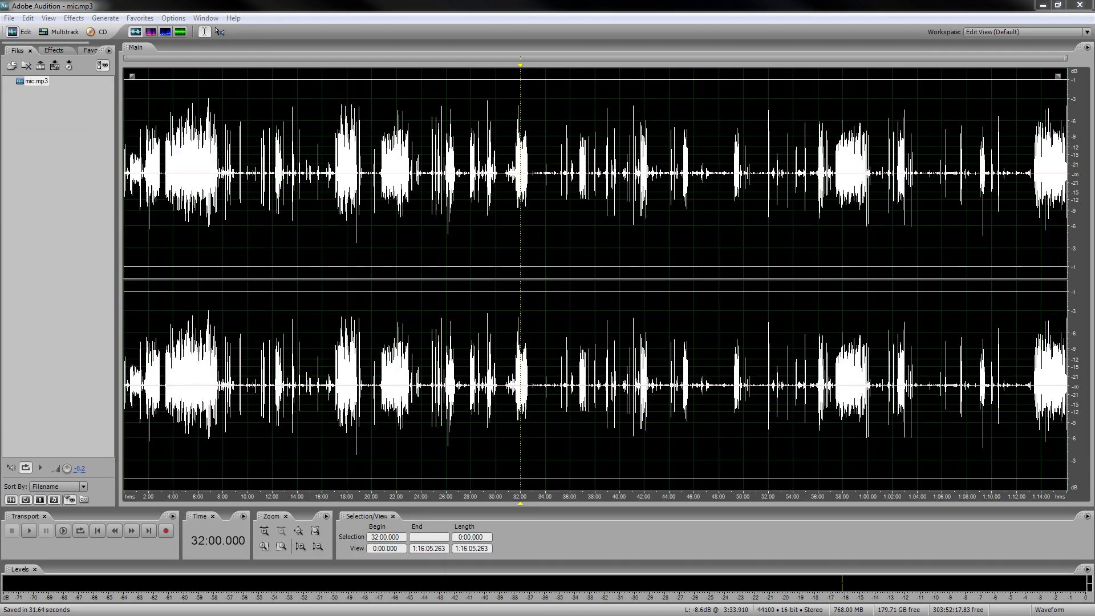
pyautogui.hotkey('alt', 'Tab')
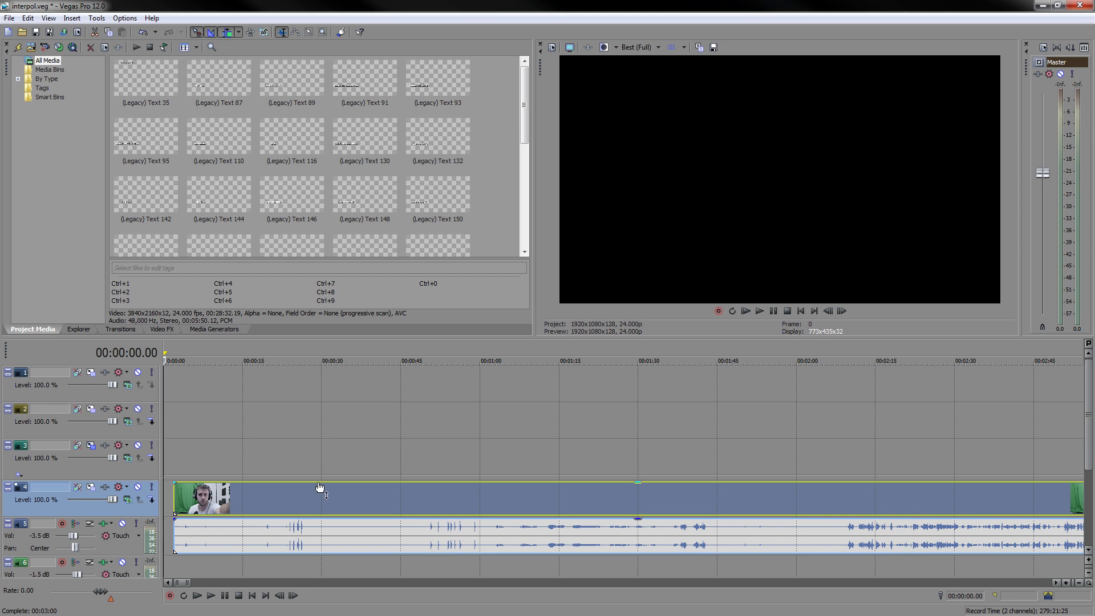
pyautogui.moveTo(1092, 382); pyautogui.dragTo(1094, 454)
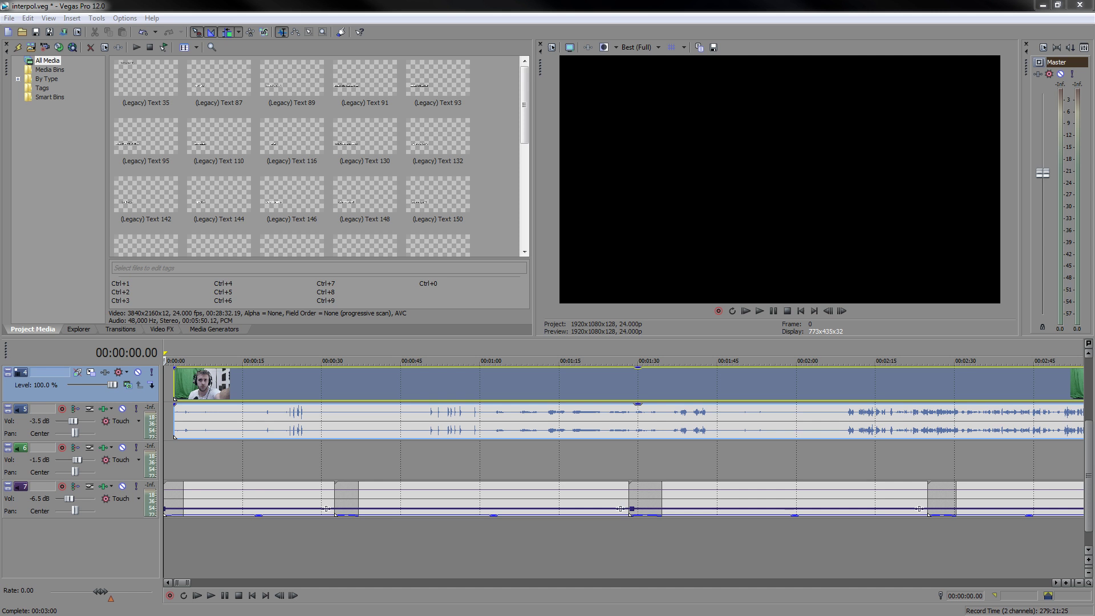
pyautogui.click(309, 436)
pyautogui.moveTo(310, 433); pyautogui.dragTo(182, 451)
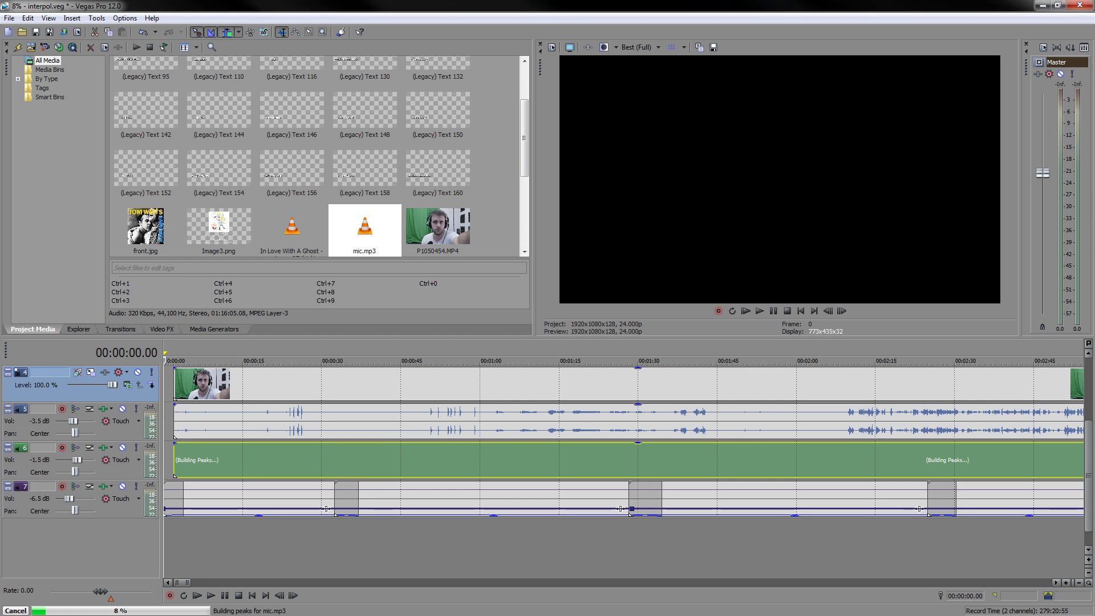
# - Open the first title event on track 2 for editing and replace the album name "Rain Dogs" with "Turn On The Bright Lights"
pyautogui.click(572, 399)
pyautogui.scroll(-5, 806, 455)
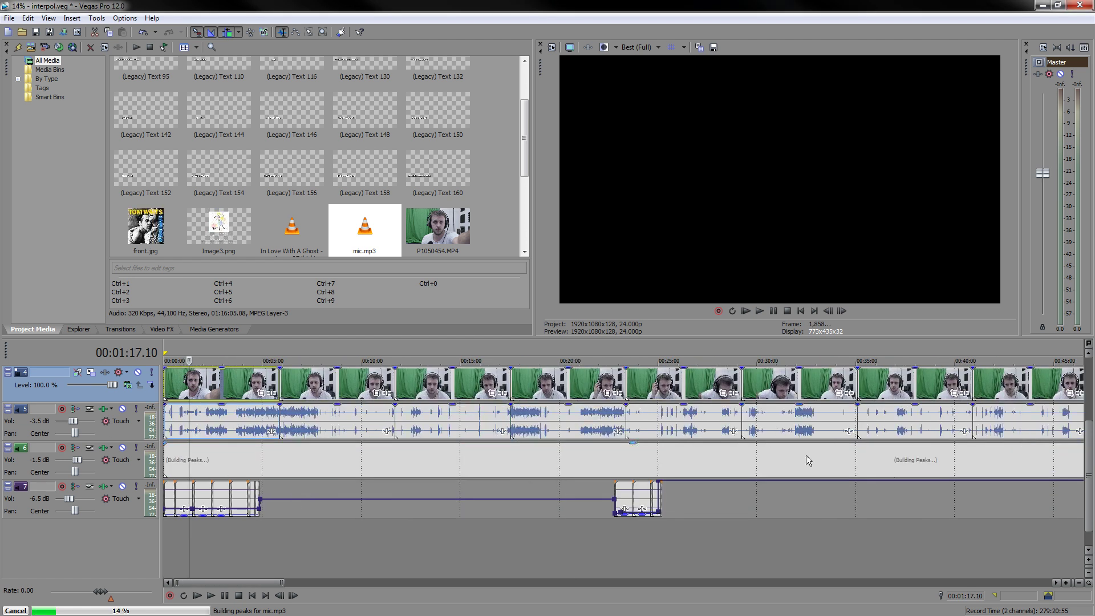
pyautogui.scroll(3, 71, 398)
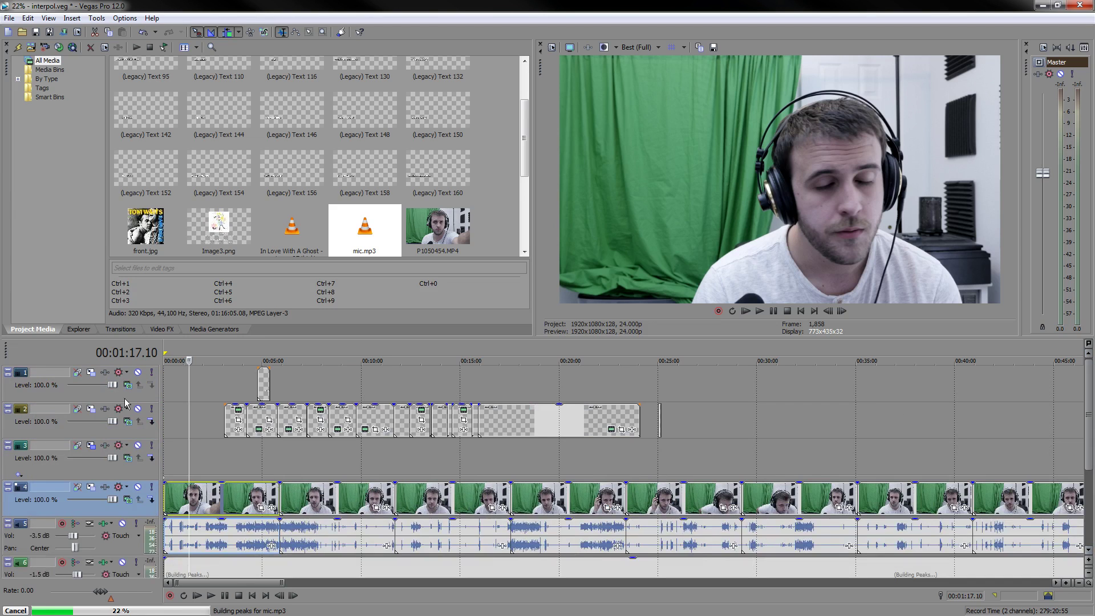
pyautogui.click(236, 432)
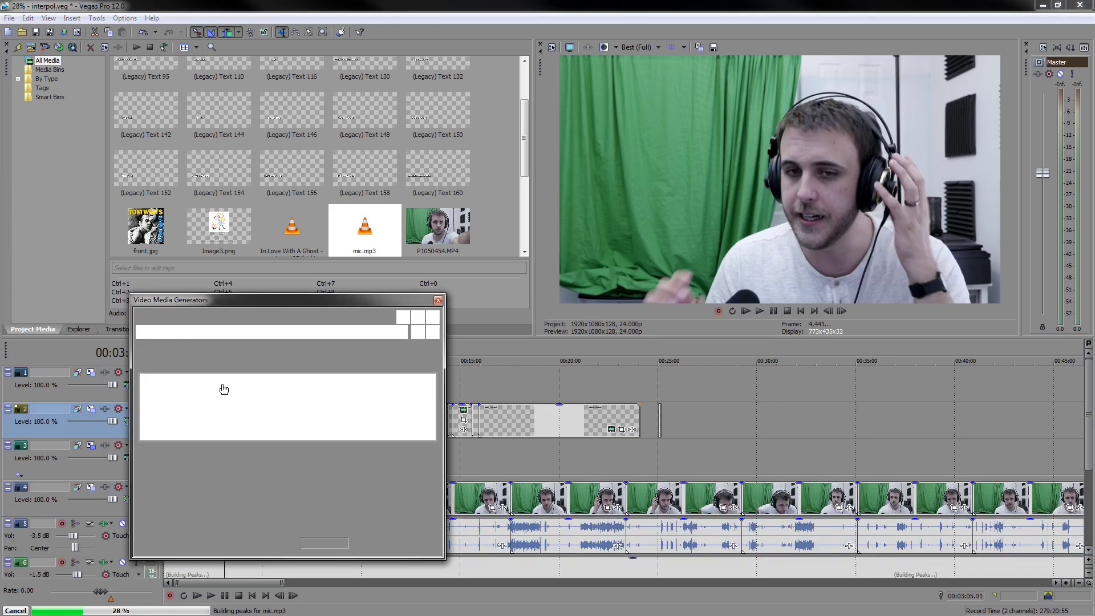
pyautogui.moveTo(276, 415); pyautogui.dragTo(192, 410)
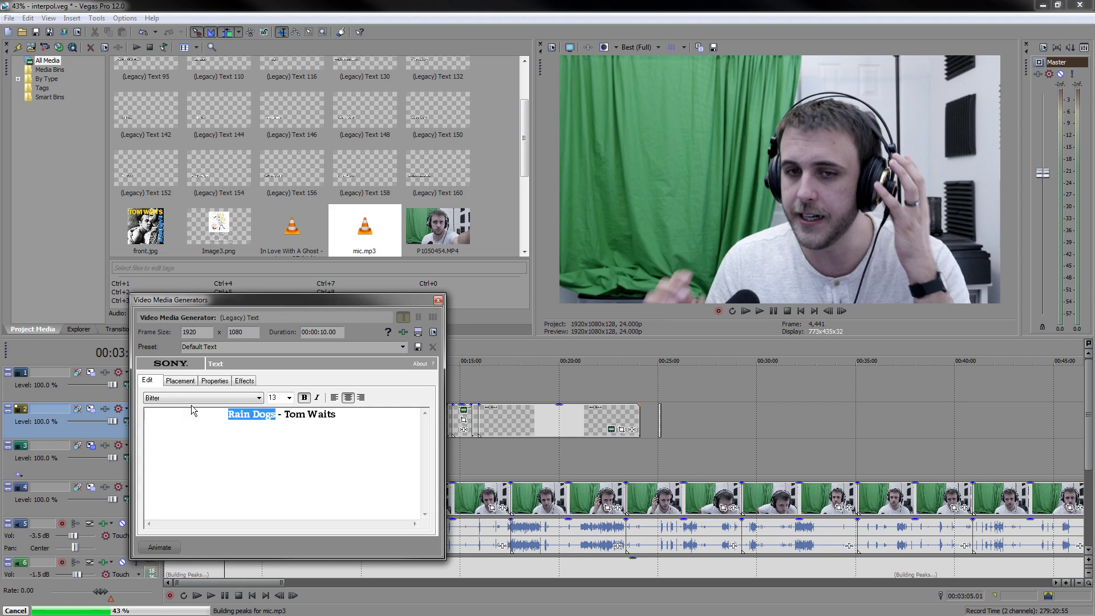
pyautogui.write('Time')
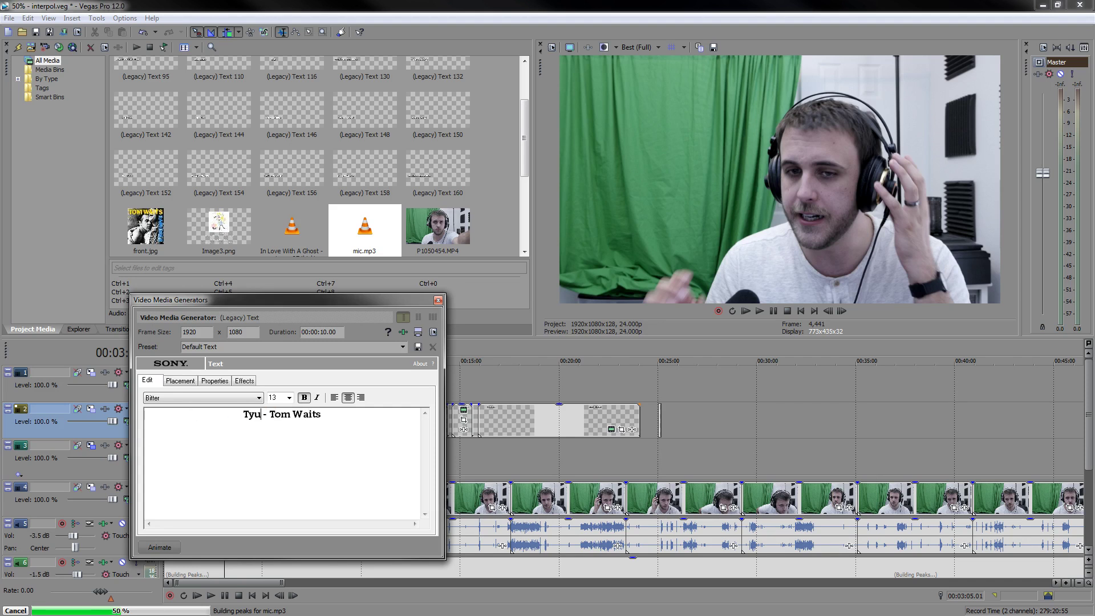
pyautogui.press('BackSpace')
pyautogui.press('BackSpace')
pyautogui.press('BackSpace')
pyautogui.write('urn On Th')
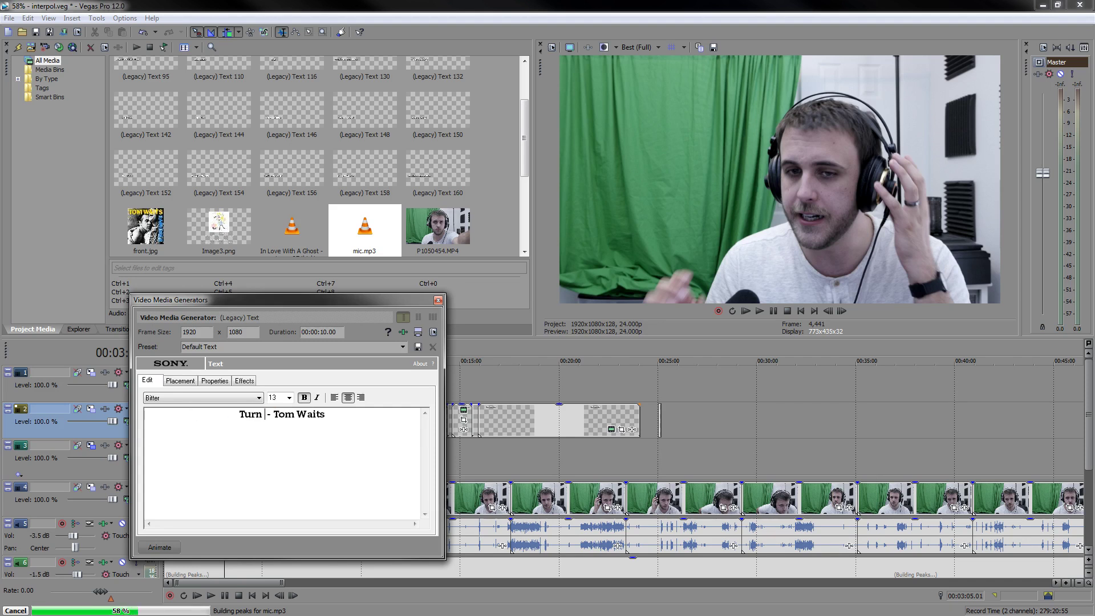
pyautogui.write('e Bright Luigh')
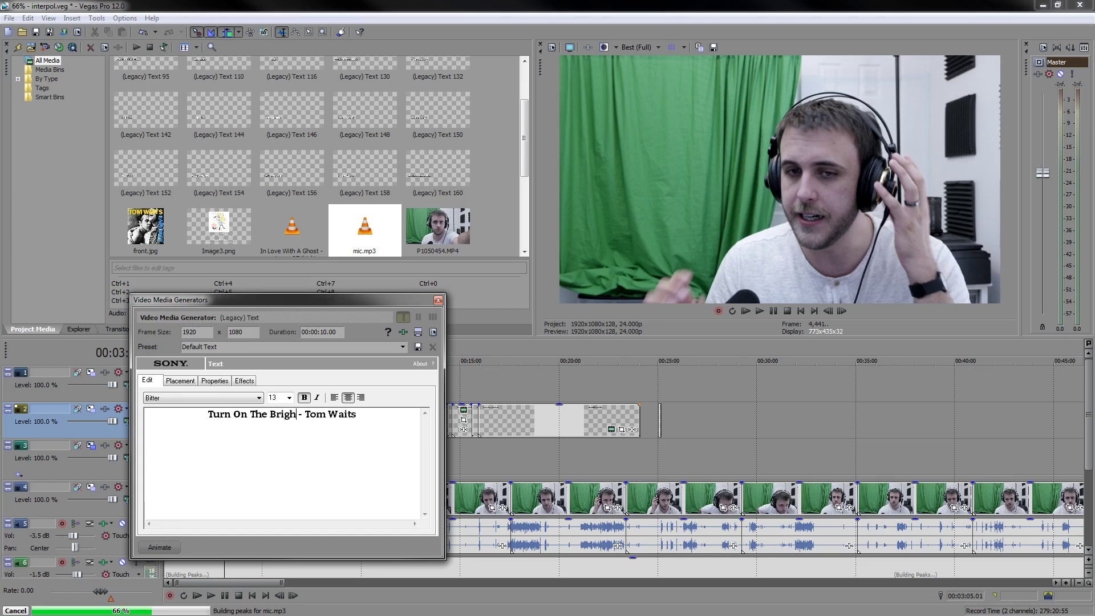
pyautogui.press('BackSpace')
pyautogui.press('BackSpace')
pyautogui.press('BackSpace')
pyautogui.press('BackSpace')
pyautogui.write('ights')
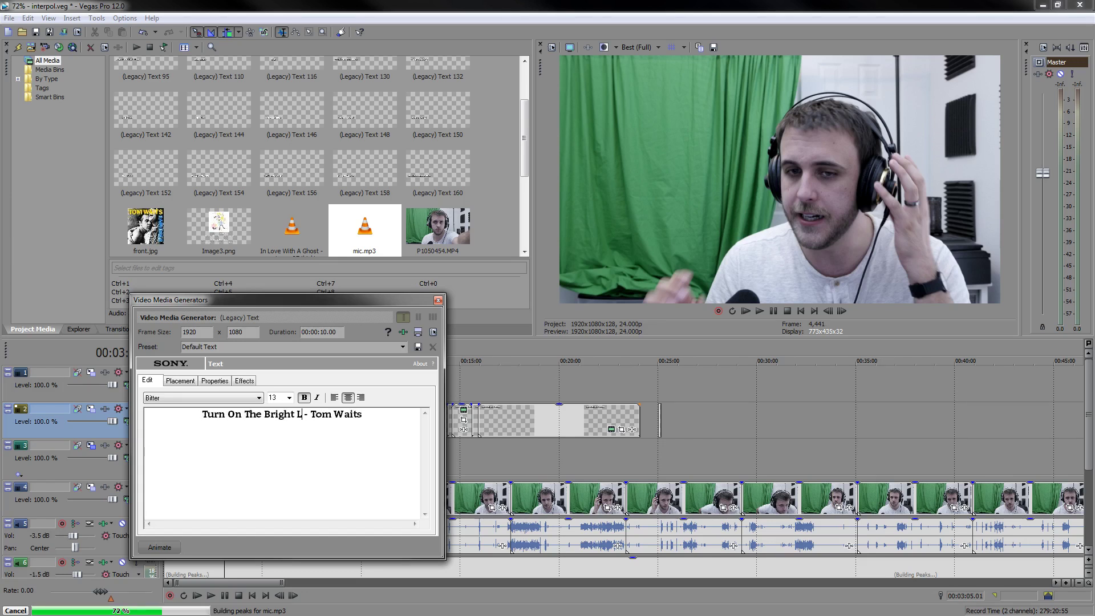
# - Replace the artist name after the dash in the title with "Interpol" and preview the title further along the timeline
pyautogui.press('Right')
pyautogui.press('Right')
pyautogui.press('Delete')
pyautogui.press('Delete')
pyautogui.press('Delete')
pyautogui.press('Delete')
pyautogui.write('\\')
pyautogui.press('Delete')
pyautogui.press('Delete')
pyautogui.press('Delete')
pyautogui.press('Delete')
pyautogui.press('Delete')
pyautogui.press('BackSpace')
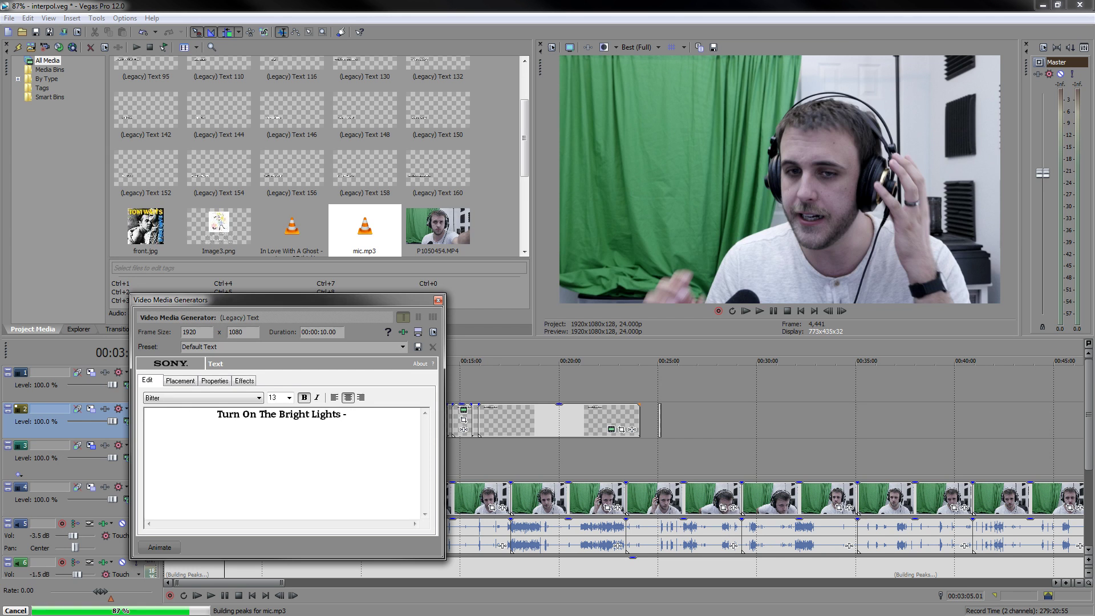
pyautogui.write('Interpol')
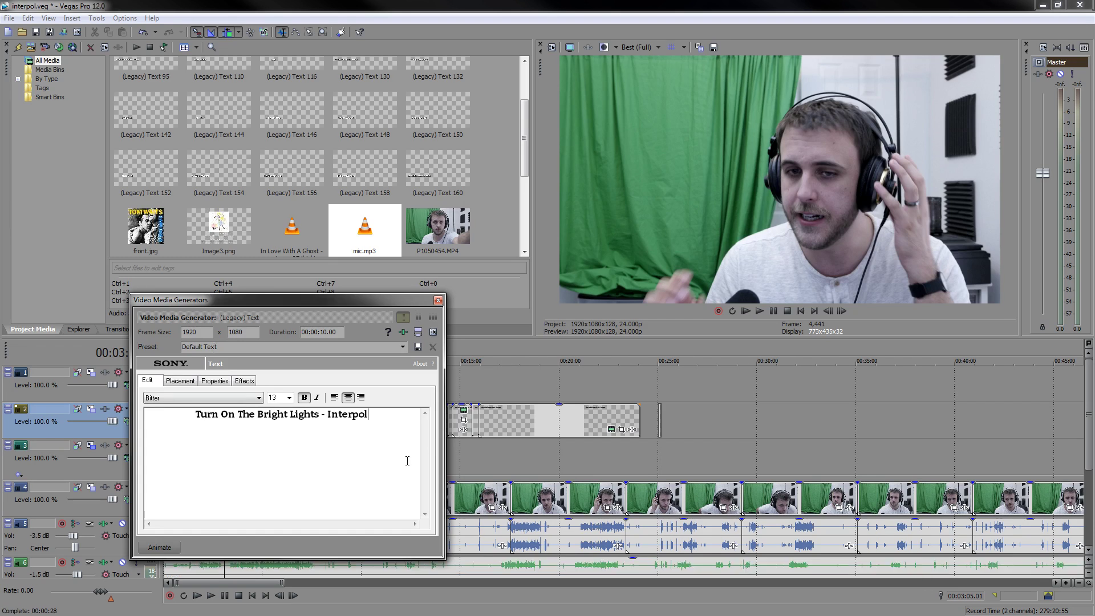
pyautogui.click(483, 430)
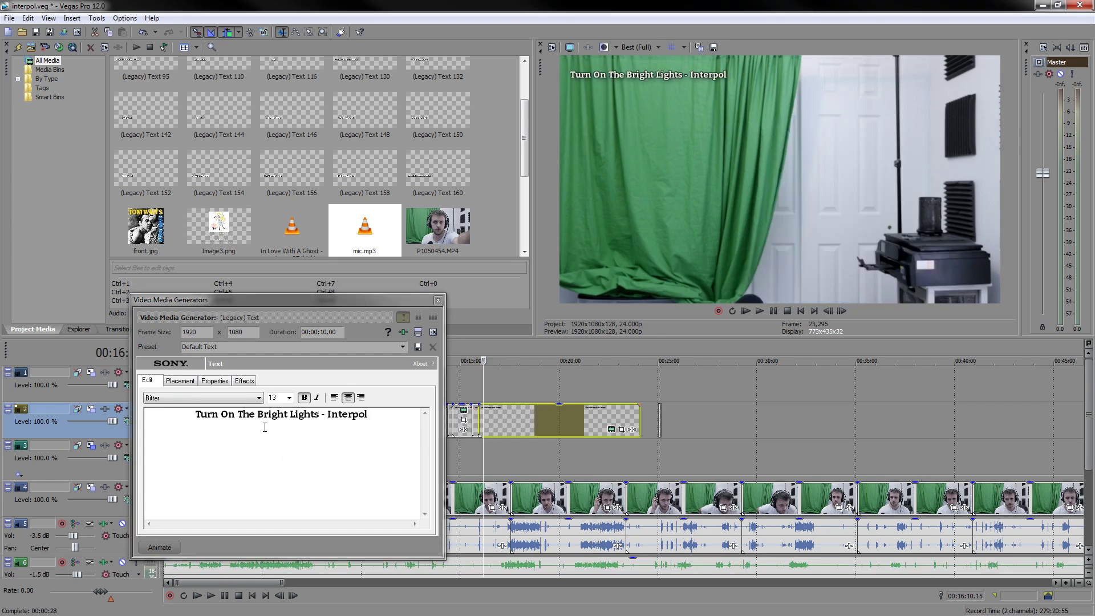
# - Close the finished title and place the album cover download.jpg on track 3 at the start of the first title event
pyautogui.click(438, 300)
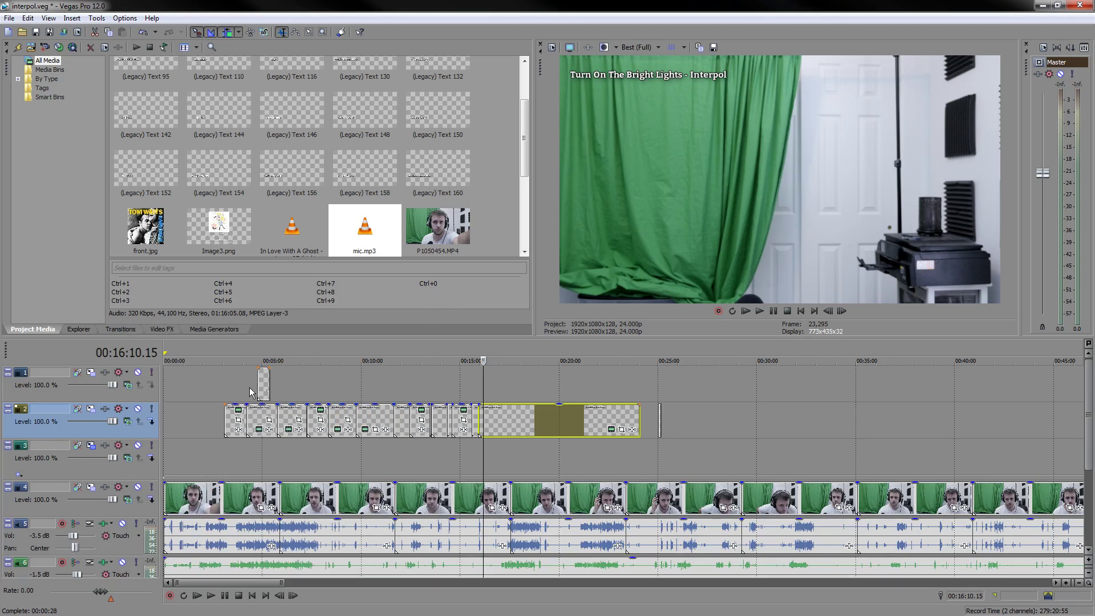
pyautogui.click(260, 383)
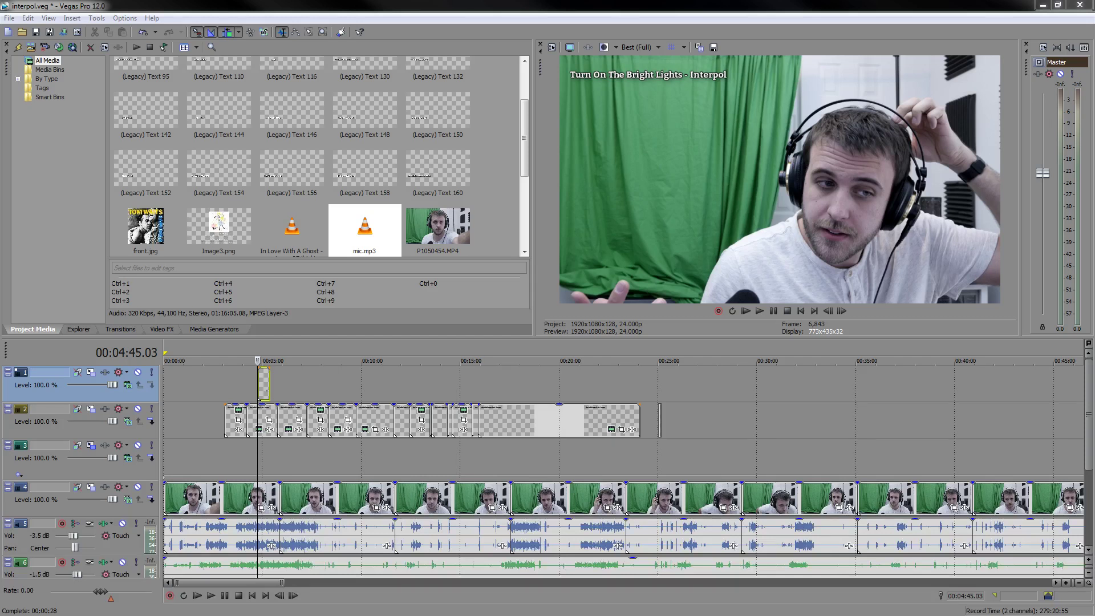
pyautogui.click(228, 454)
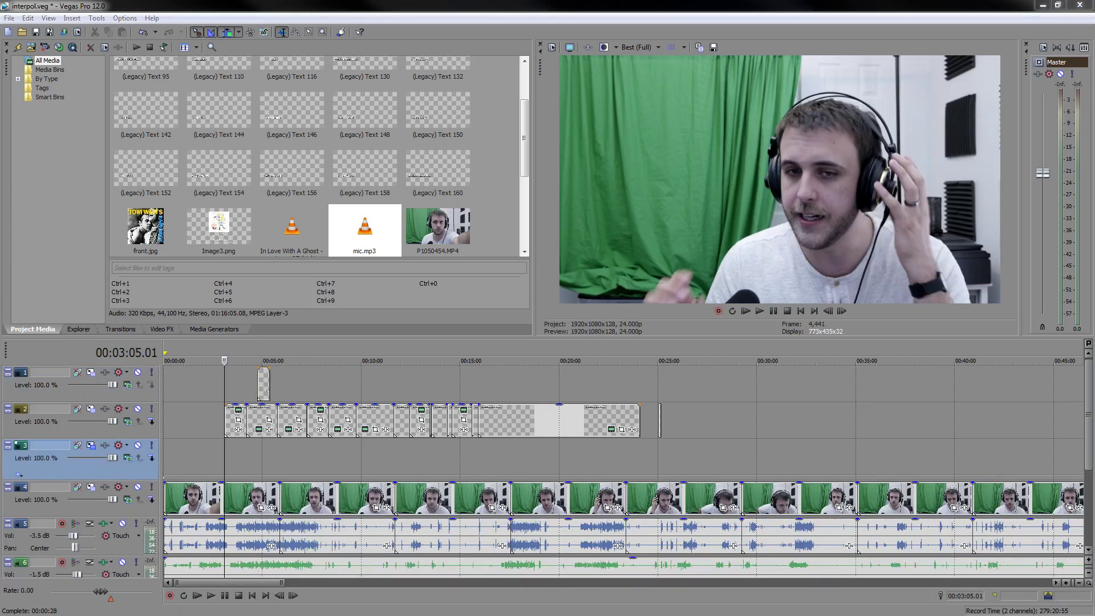
pyautogui.moveTo(242, 477)
pyautogui.mouseDown()
pyautogui.moveTo(264, 459)
pyautogui.moveTo(230, 461)
pyautogui.mouseUp()
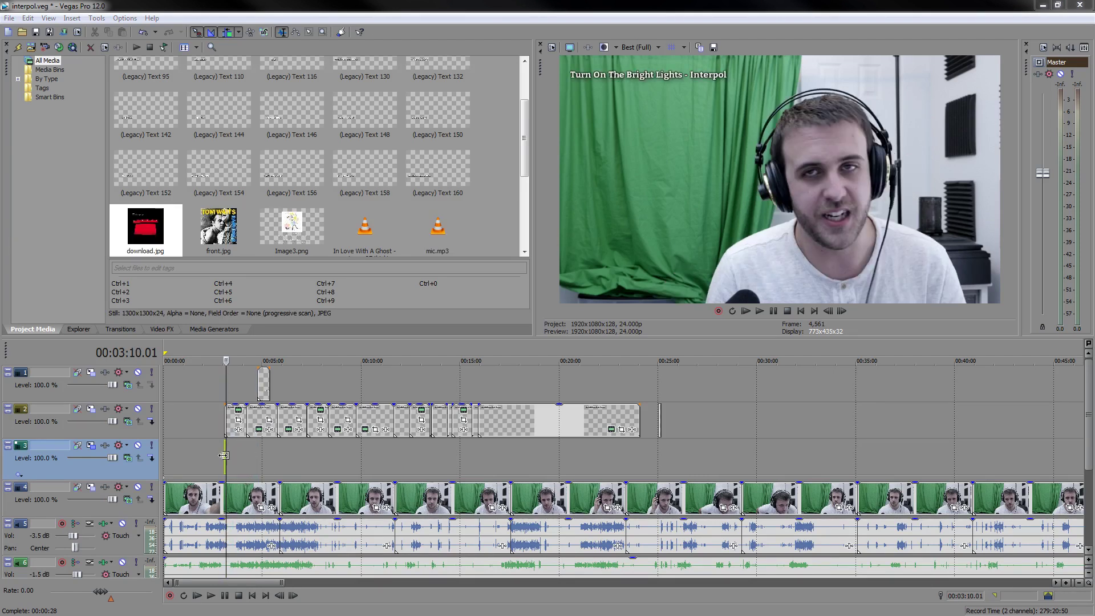
pyautogui.click(226, 456)
# - Extend the album cover event on track 3 to the end of the long last title event on track 2
pyautogui.scroll(3, 432, 486)
pyautogui.moveTo(630, 451); pyautogui.dragTo(944, 462)
pyautogui.scroll(-4, 667, 443)
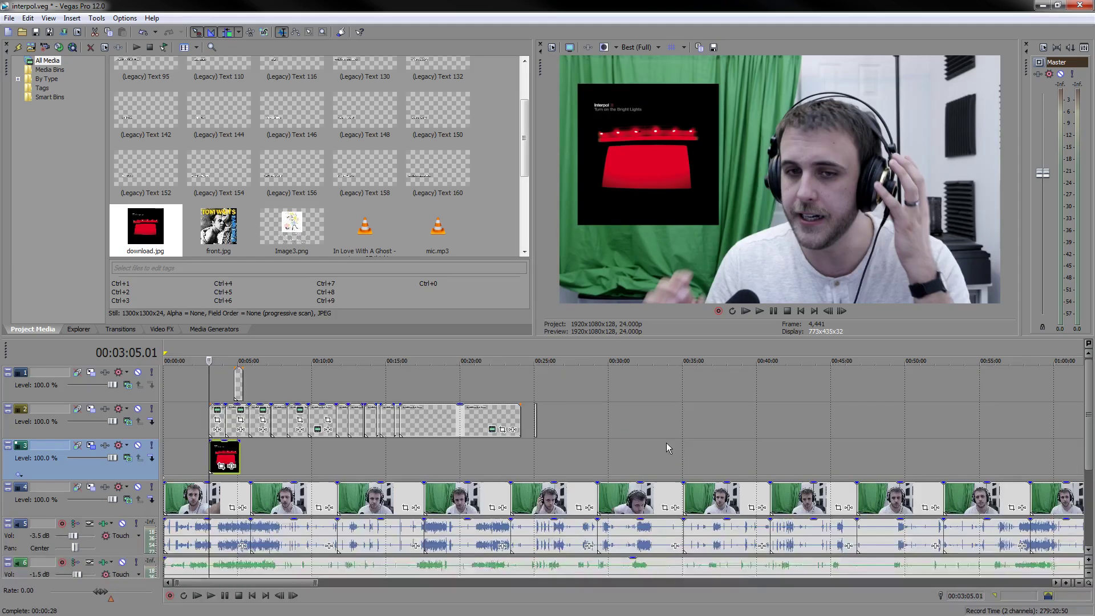
pyautogui.moveTo(240, 456); pyautogui.dragTo(521, 457)
# - Set the X text placement of the "Turn On The Bright Lights - Interpol" title at 00:04:45.03 to -0.595
pyautogui.click(250, 454)
pyautogui.click(234, 456)
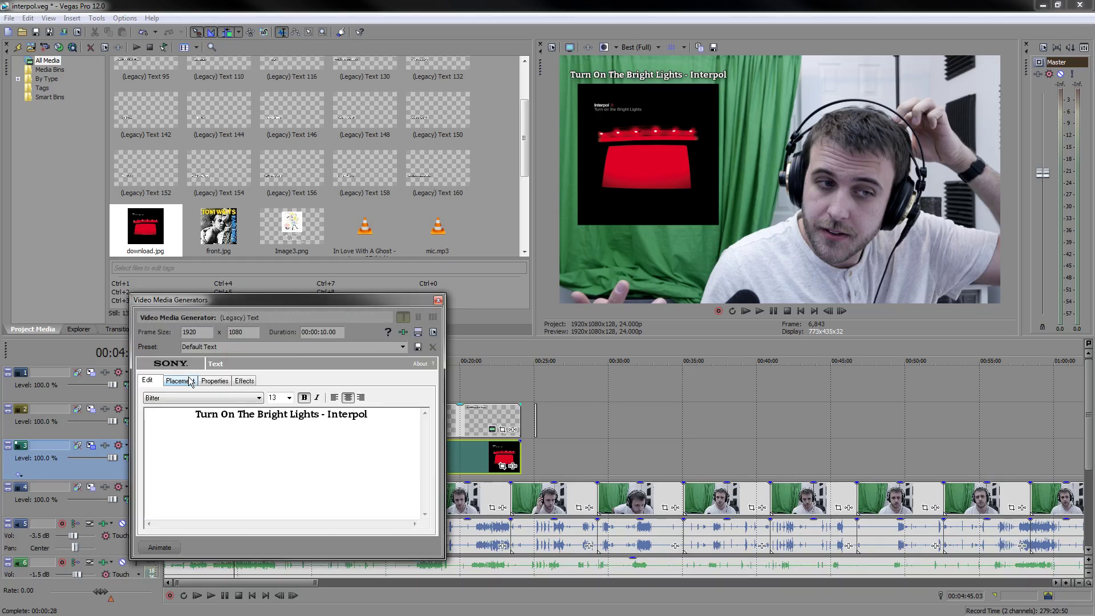
pyautogui.click(188, 380)
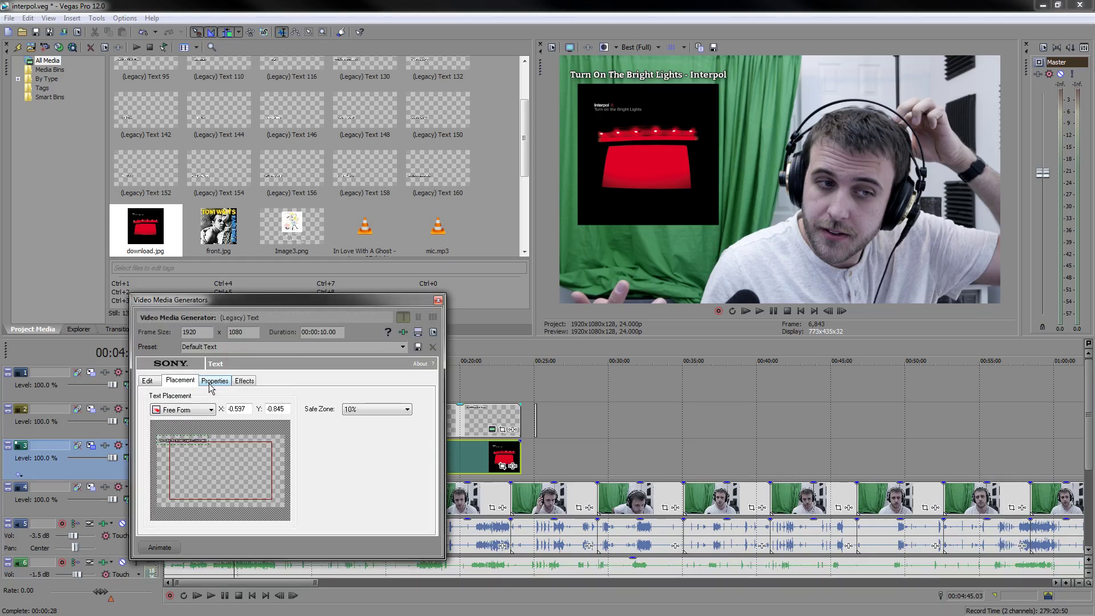
pyautogui.click(242, 409)
pyautogui.write('5')
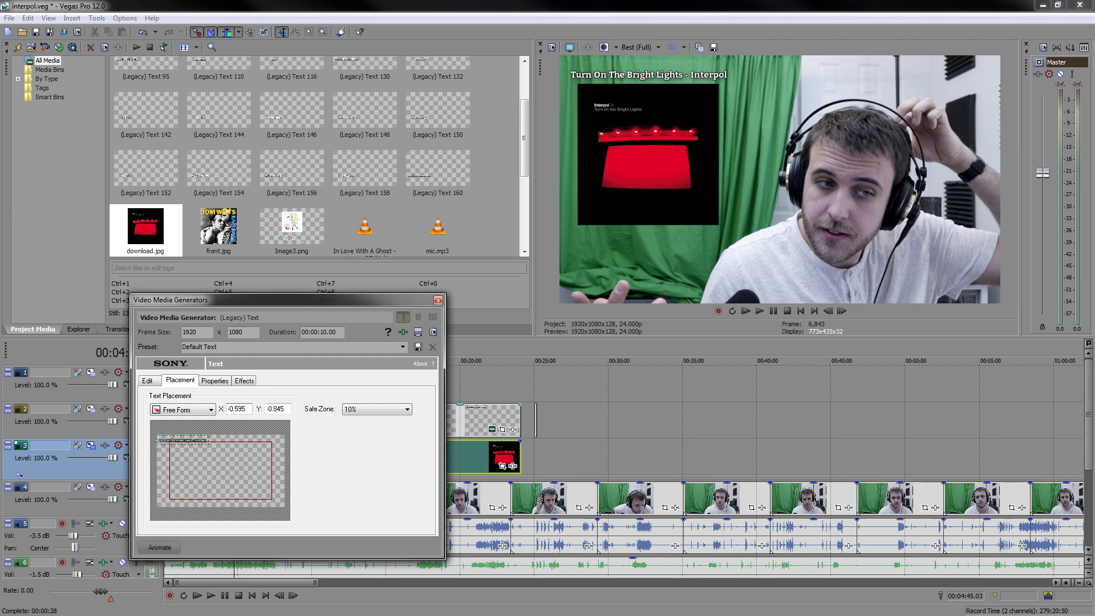
pyautogui.click(436, 301)
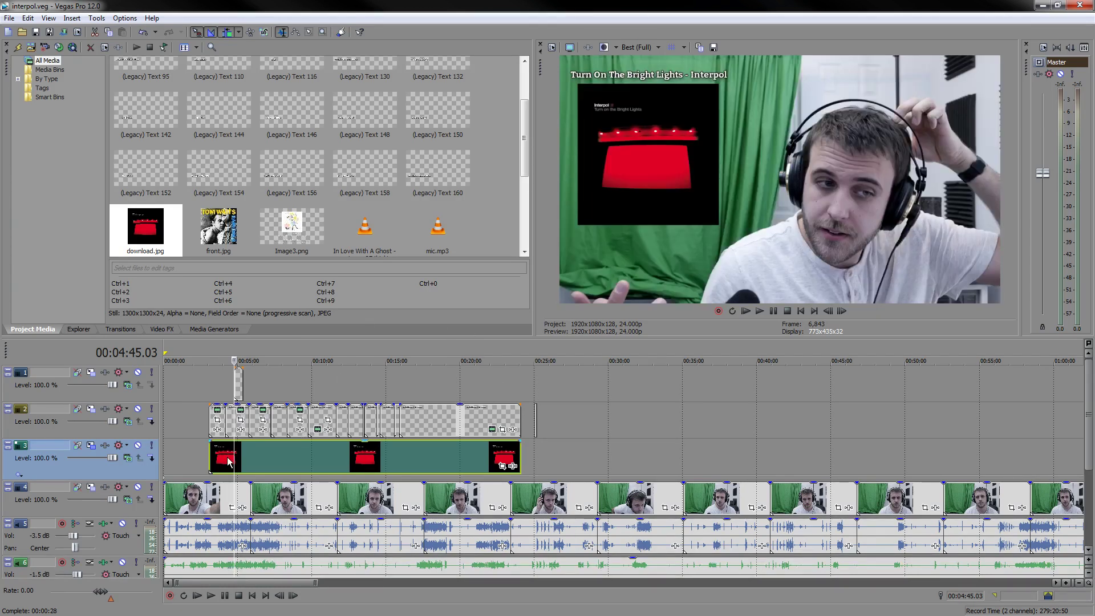
# - Replace the text of the song title event on track 1, near the five-minute mark, with "UNTITLED"
pyautogui.scroll(5, 245, 440)
pyautogui.click(668, 459)
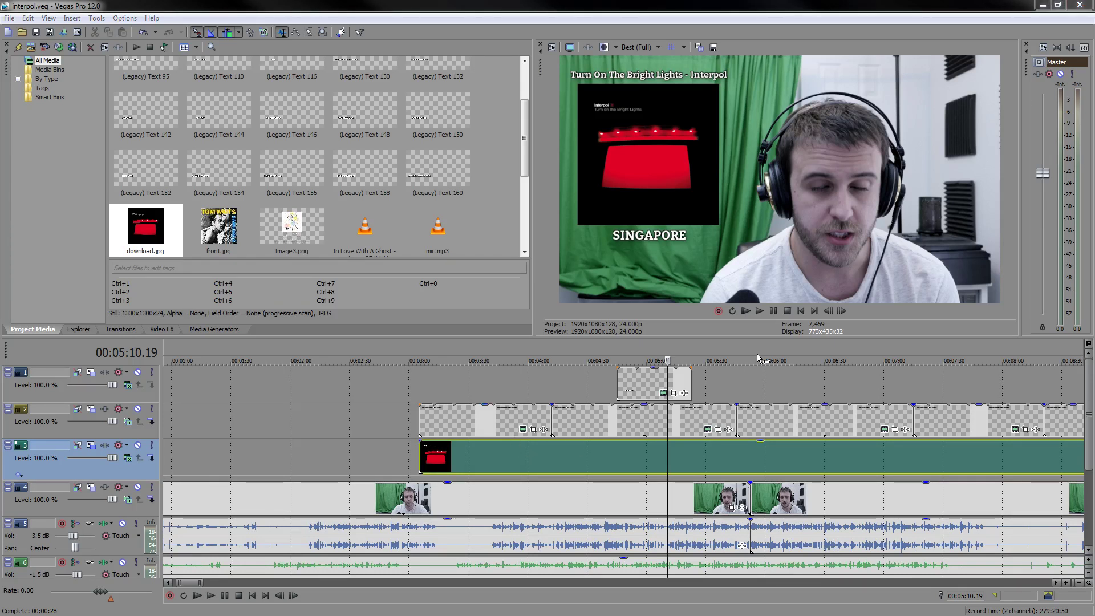
pyautogui.click(663, 393)
pyautogui.hotkey('ctrl', 'a')
pyautogui.write('U')
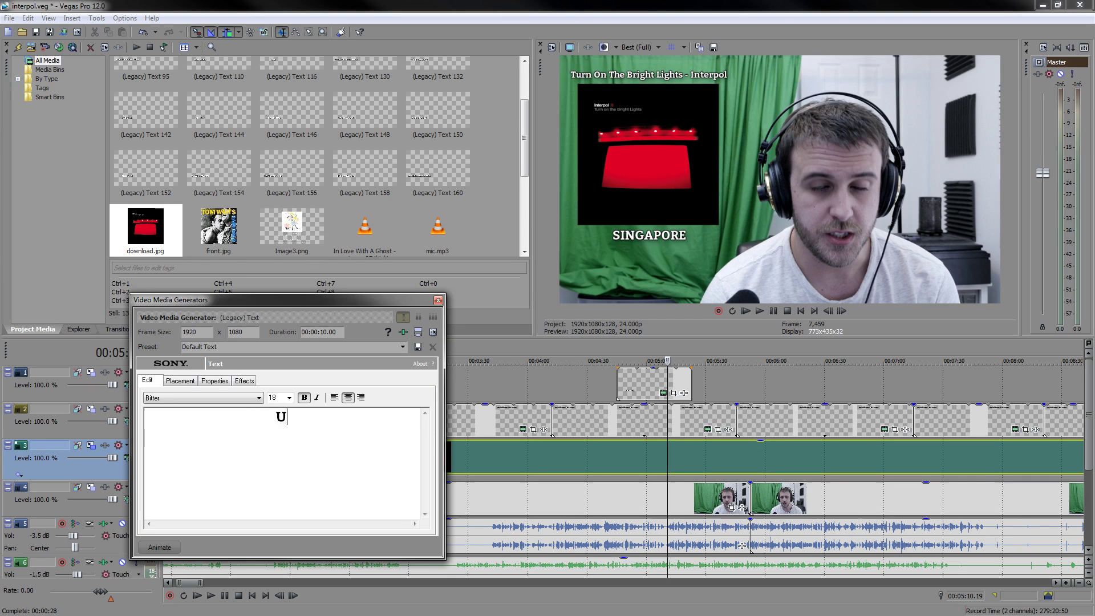
pyautogui.write('NTITLED')
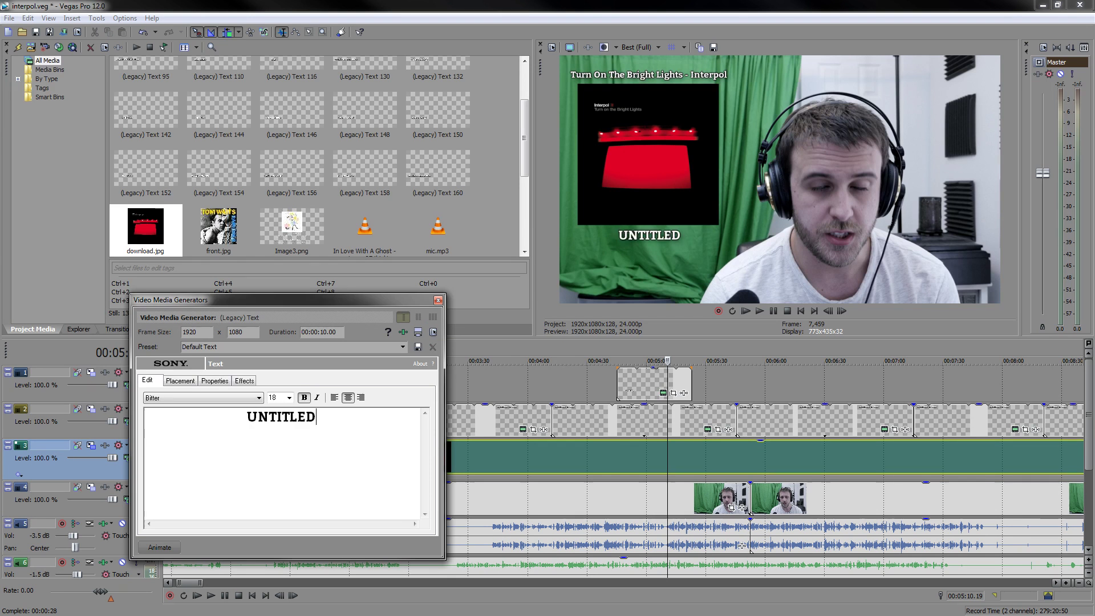
pyautogui.click(438, 300)
# - Copy the "UNTITLED" title and paste it on track 1 at about 00:06:22 as a new copy of the source media
pyautogui.click(633, 382)
pyautogui.scroll(-6, 364, 395)
pyautogui.click(355, 395)
pyautogui.hotkey('ctrl', 'v')
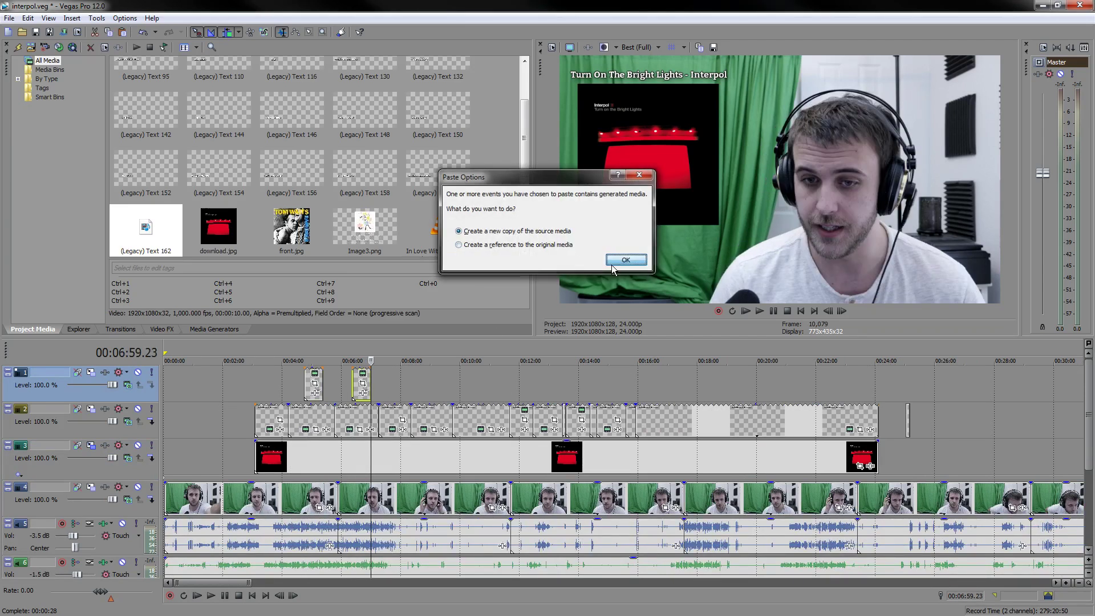
pyautogui.click(625, 260)
pyautogui.click(358, 382)
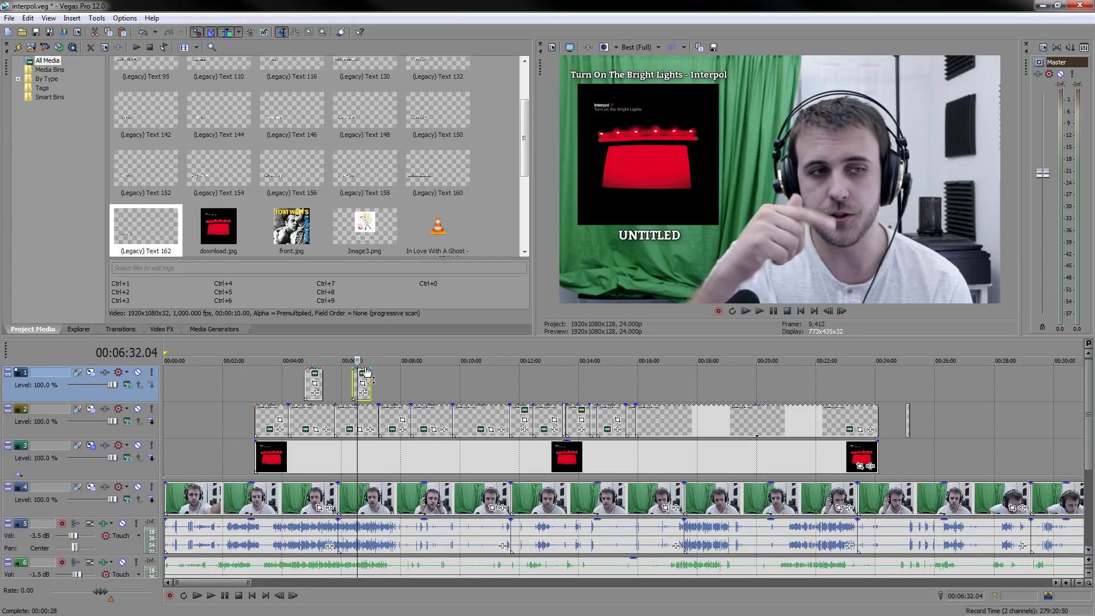
# - Change the pasted title's text to "OBSTACLE 1" and move the event earlier so it ends at 00:06:32.04
pyautogui.click(364, 372)
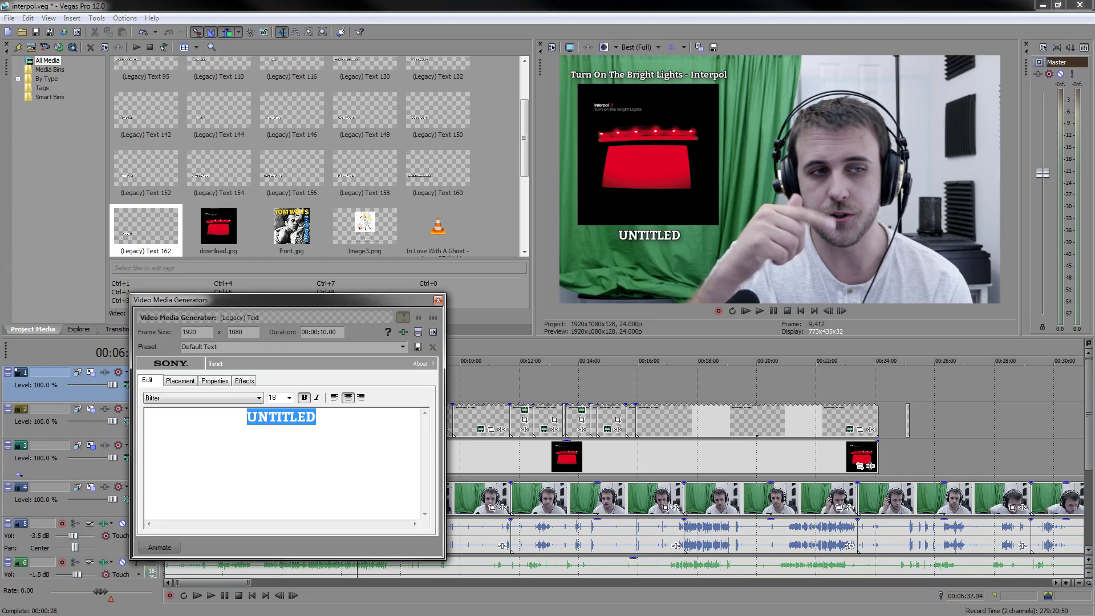
pyautogui.write('OBSTACE')
pyautogui.press('BackSpace')
pyautogui.write('LE 1')
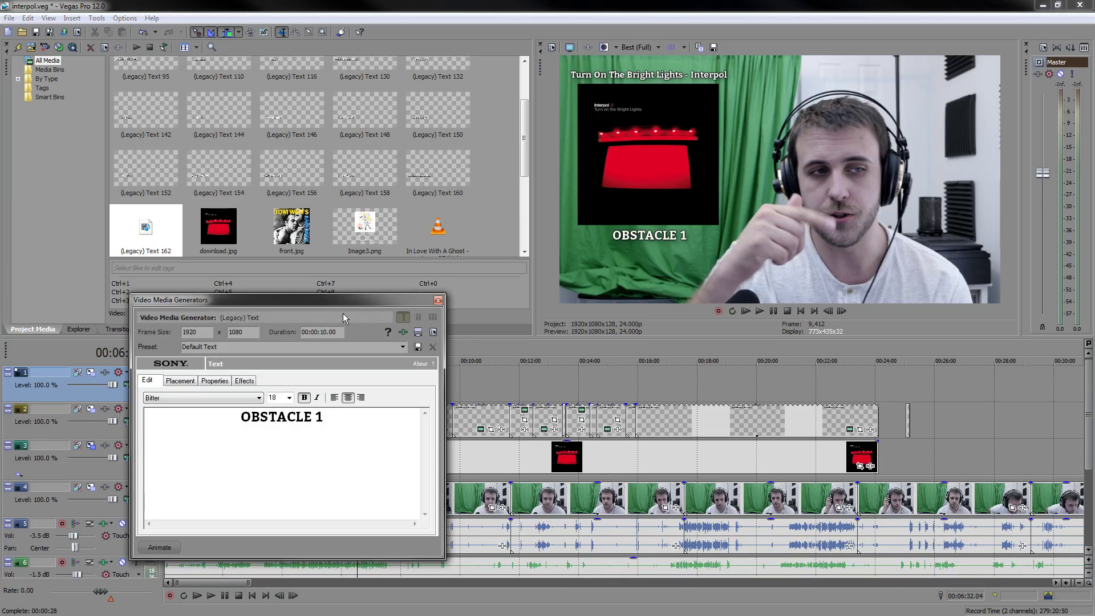
pyautogui.click(438, 301)
pyautogui.scroll(4, 380, 390)
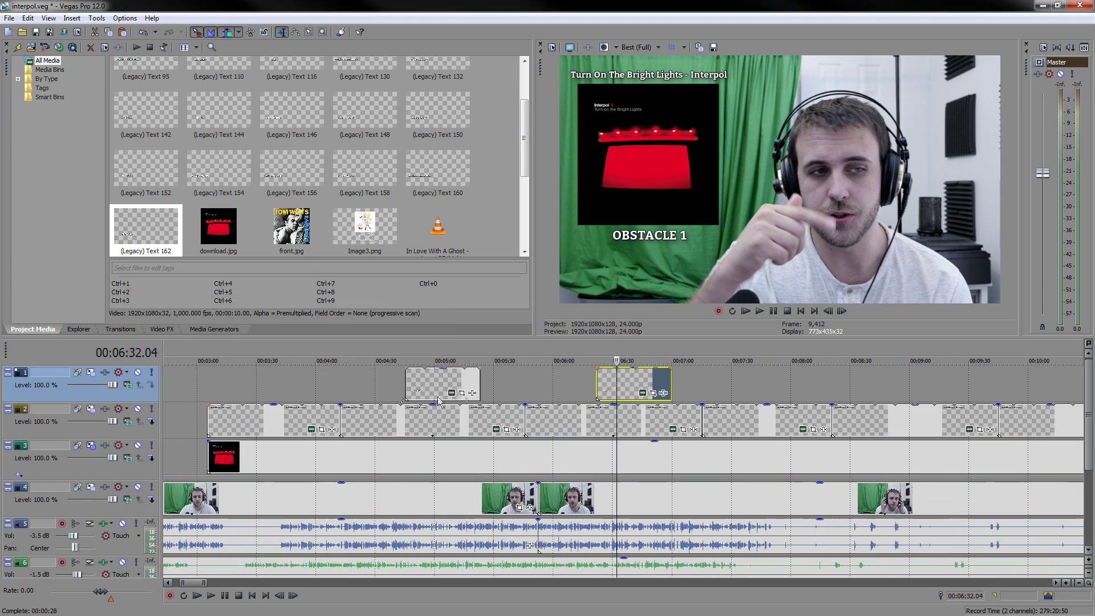
pyautogui.moveTo(604, 393); pyautogui.dragTo(560, 390)
# - Paste the song title on track 1 at 00:07:09.09 as a new copy of the source media
pyautogui.click(691, 383)
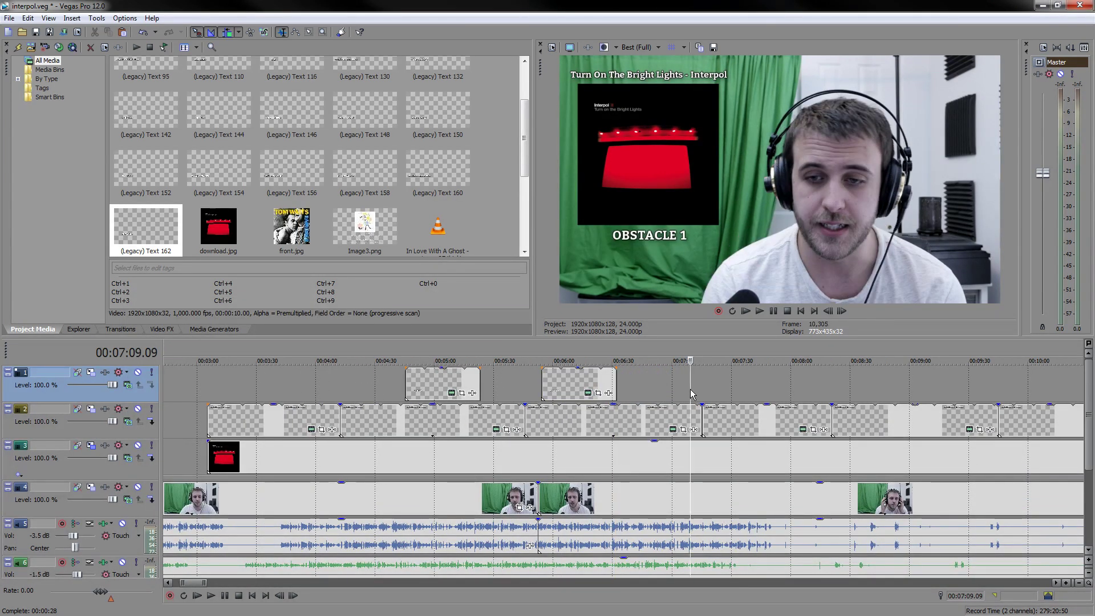
pyautogui.hotkey('ctrl', 'v')
pyautogui.click(623, 260)
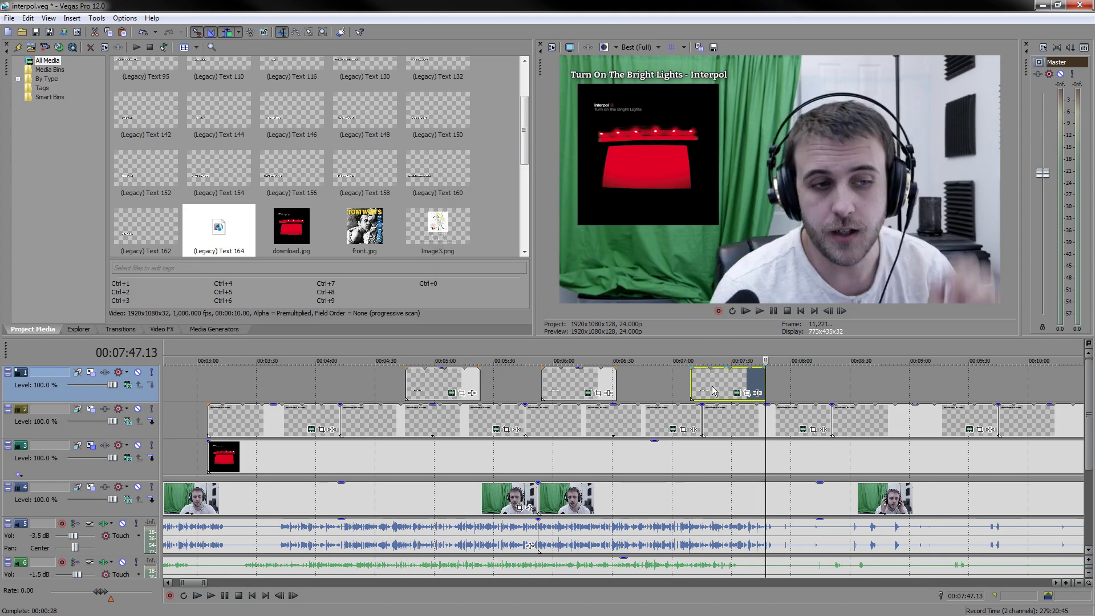
# - Set the X text placement of both "OBSTACLE 1" title events on track 1 to -0.595
pyautogui.click(736, 401)
pyautogui.click(737, 394)
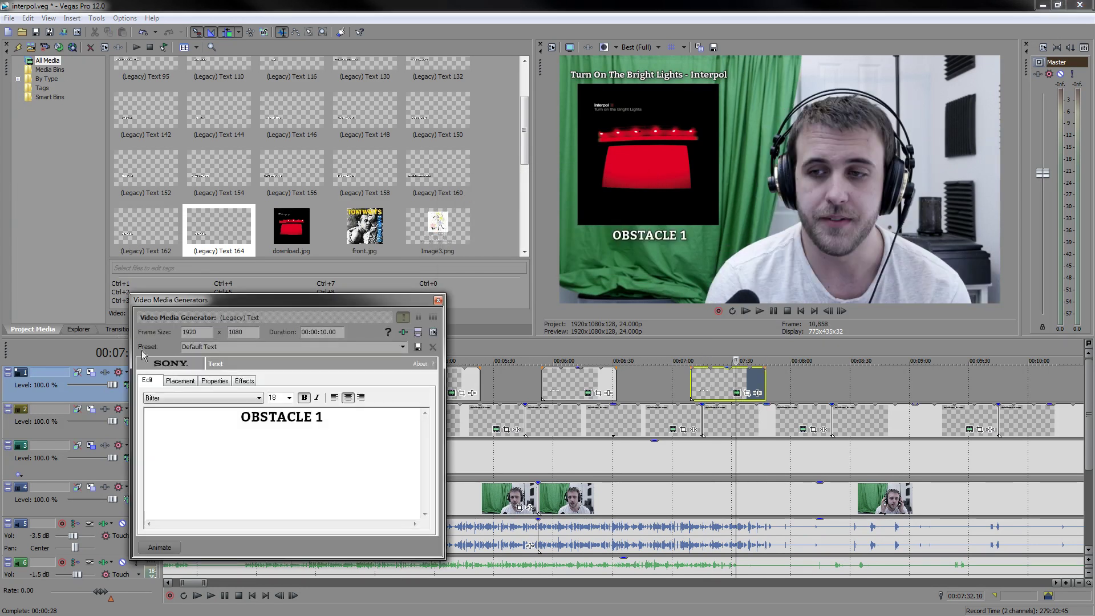
pyautogui.click(187, 383)
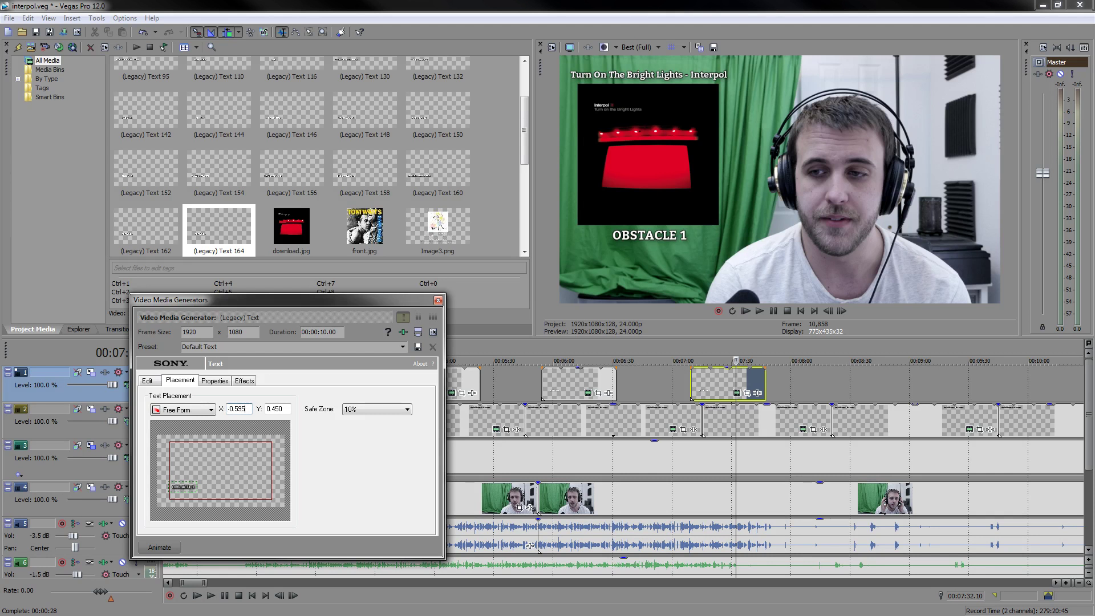
pyautogui.click(438, 300)
pyautogui.click(588, 393)
pyautogui.click(182, 380)
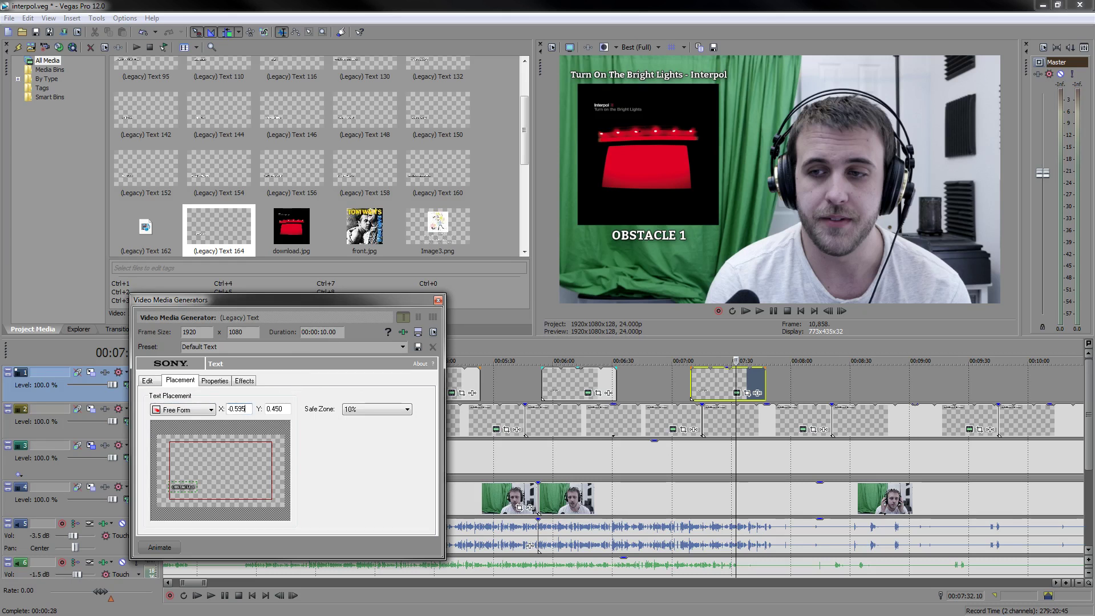
pyautogui.click(438, 300)
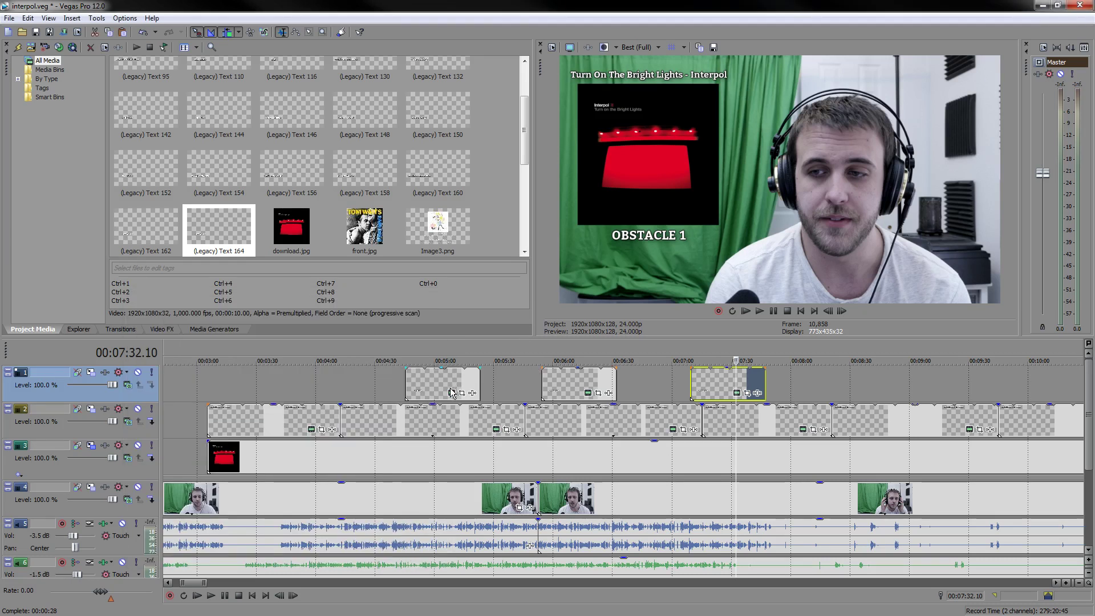
# - Adjust the X text placement of the "UNTITLED" title on track 1 to match the other song titles
pyautogui.click(452, 384)
pyautogui.click(452, 392)
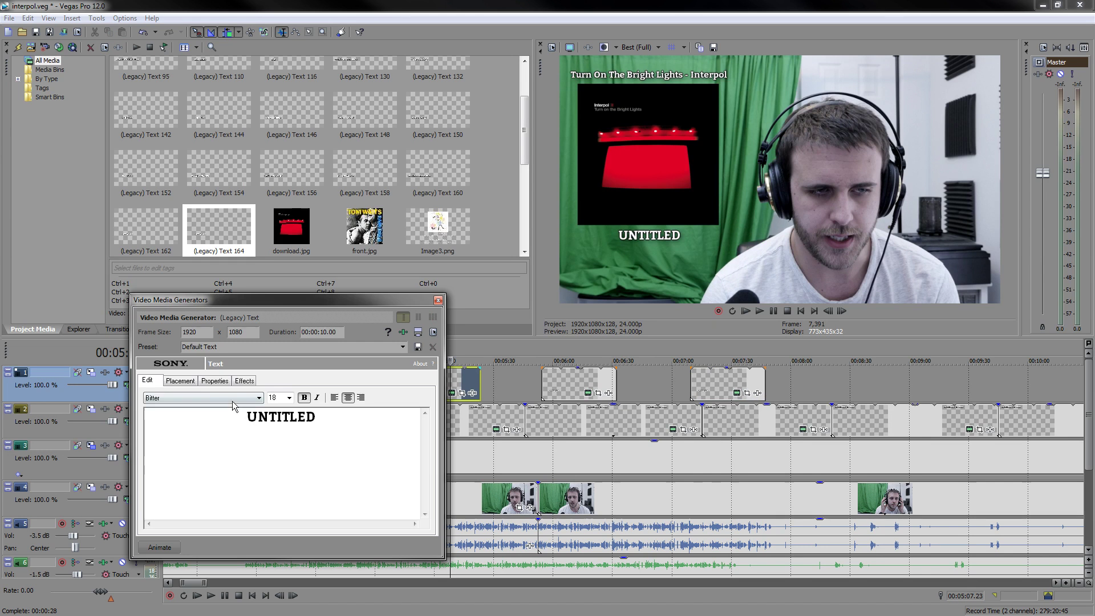
pyautogui.click(180, 380)
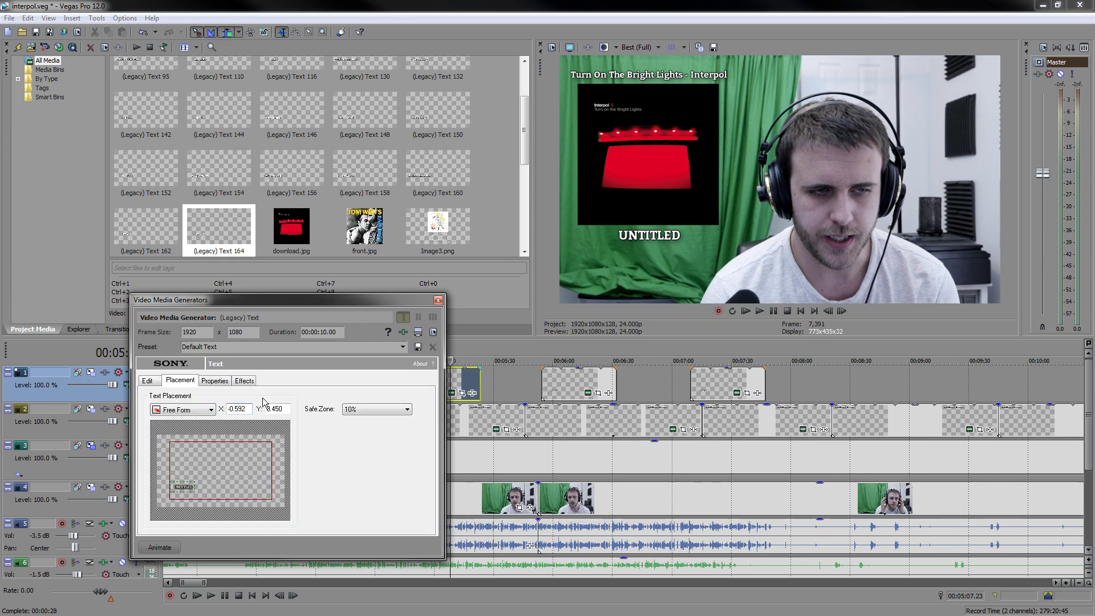
pyautogui.click(438, 301)
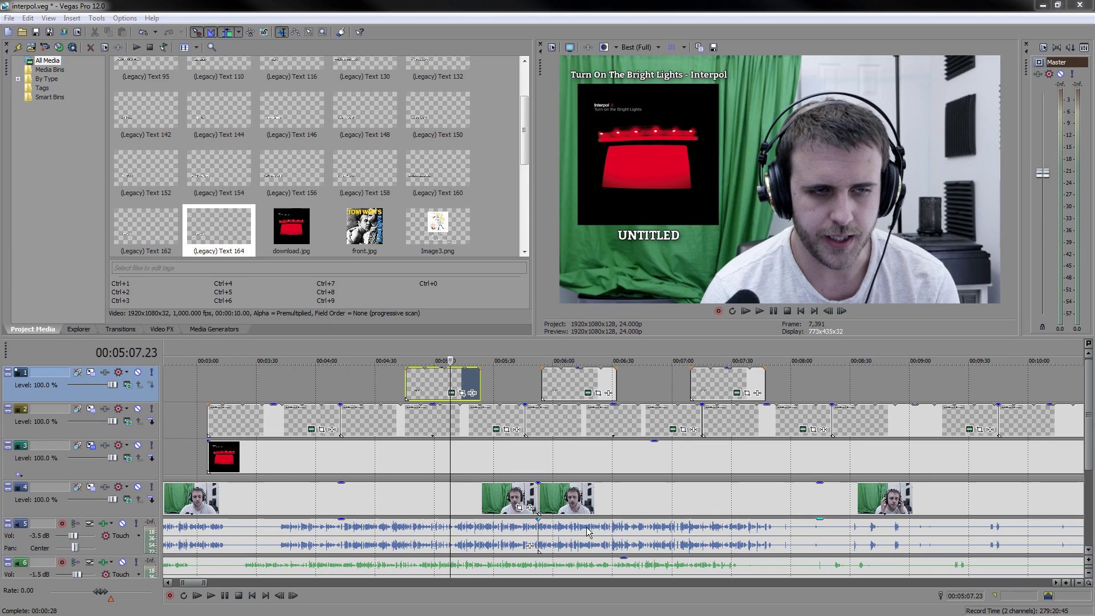
# - Replace the text of the third song title event on track 1 with "NYC"
pyautogui.click(719, 383)
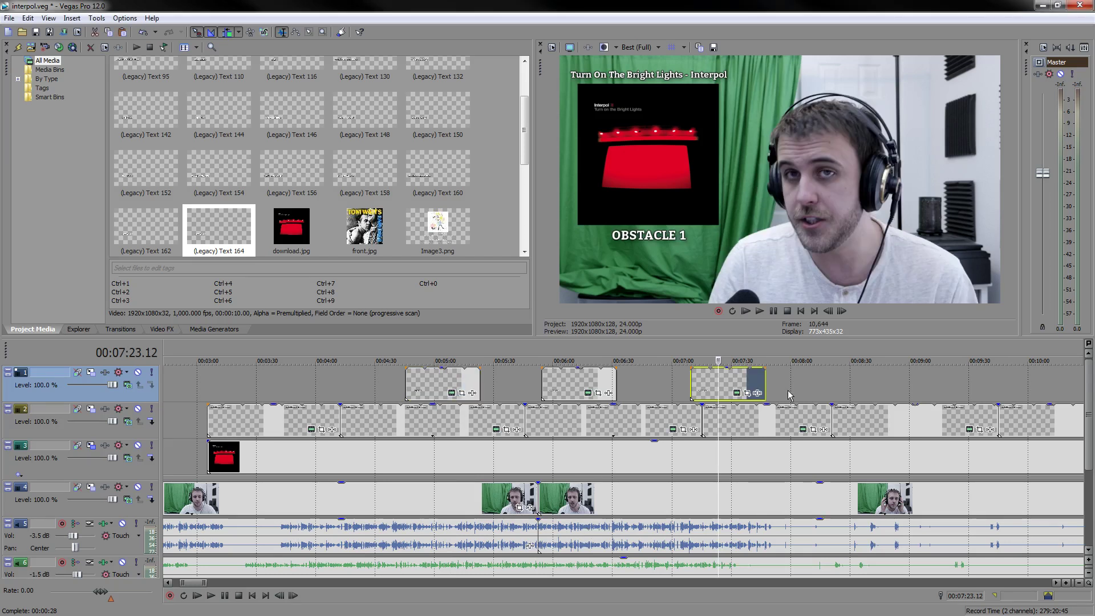
pyautogui.click(574, 385)
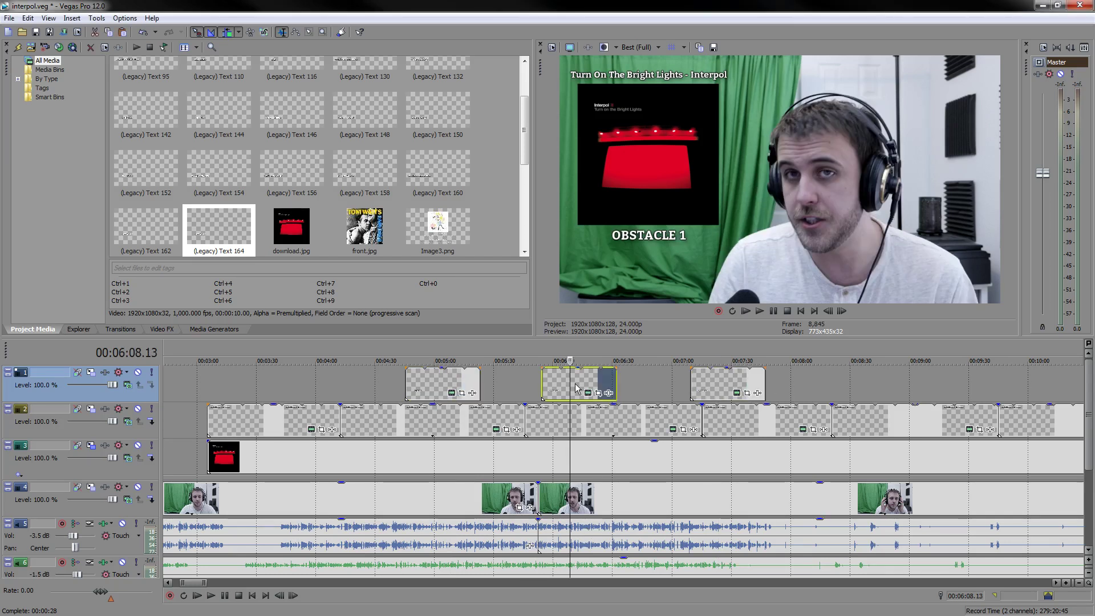
pyautogui.click(725, 383)
pyautogui.click(737, 393)
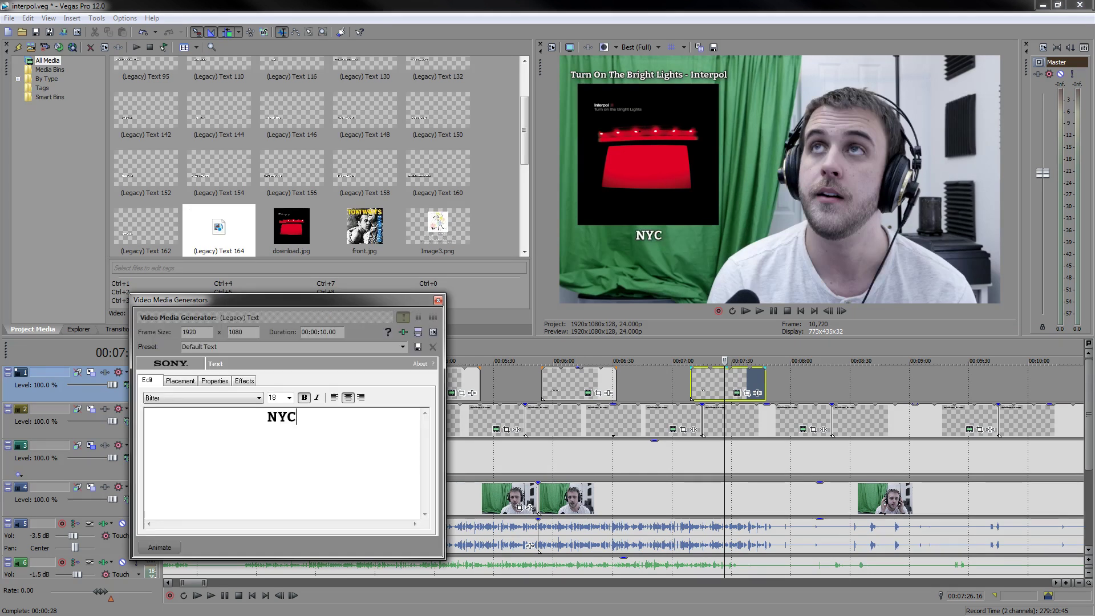
pyautogui.click(439, 301)
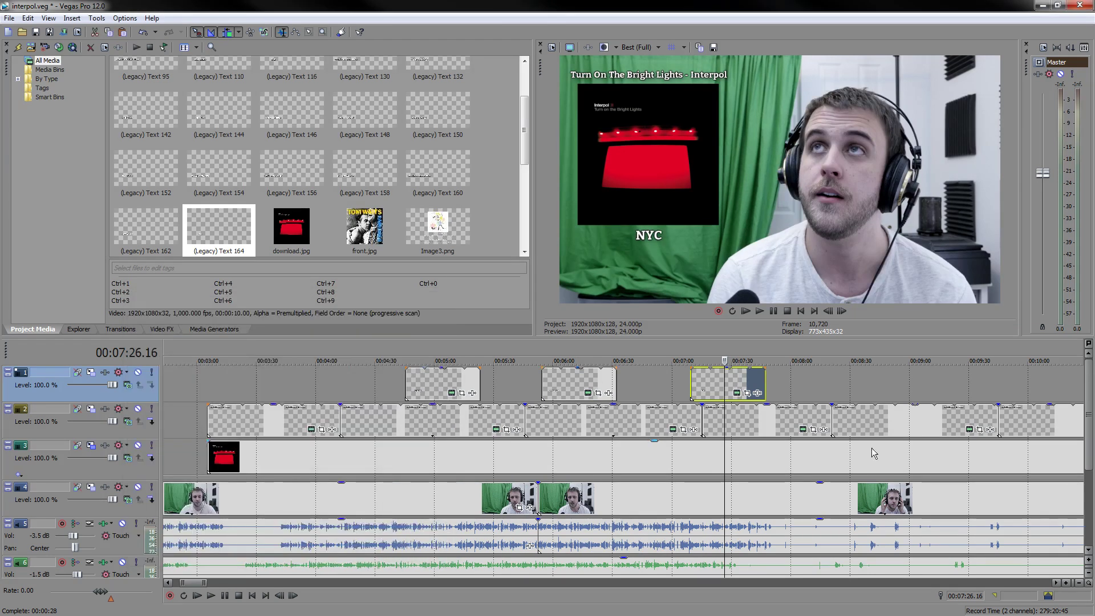
# - Paste the song title as a new source media copy at 00:08:07.08 on track 1 and change its text to "PDA"
pyautogui.click(805, 380)
pyautogui.hotkey('ctrl', 'v')
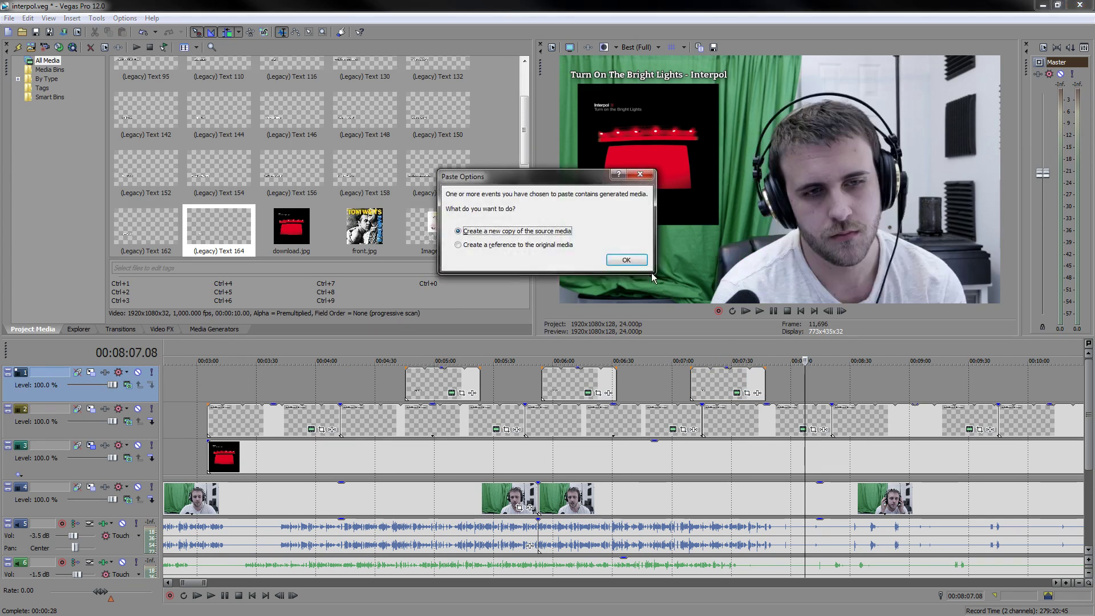
pyautogui.click(623, 258)
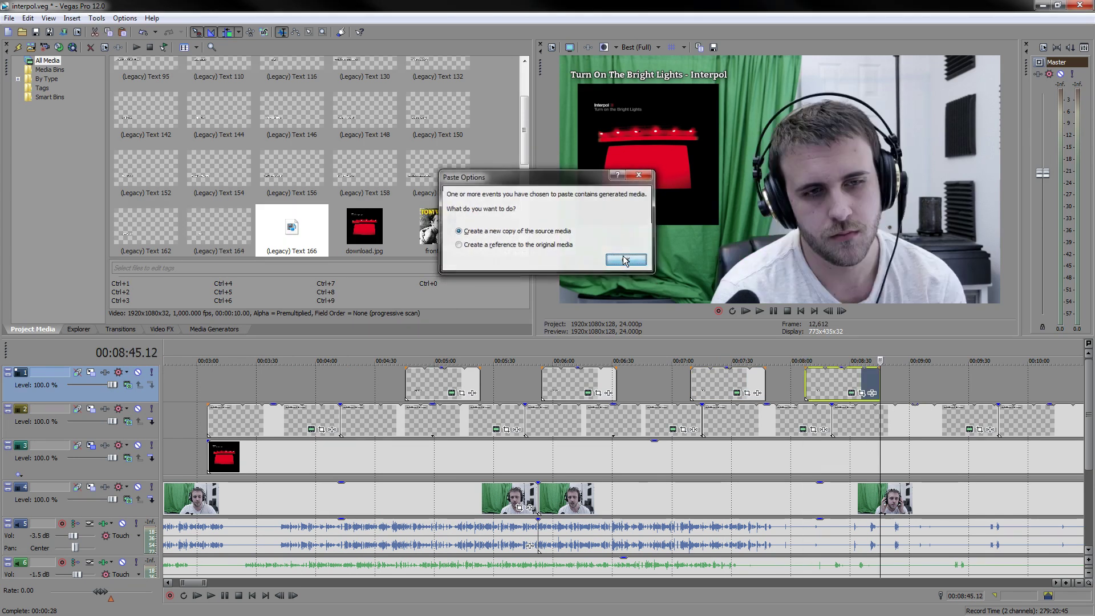
pyautogui.click(852, 393)
pyautogui.hotkey('ctrl', 'a')
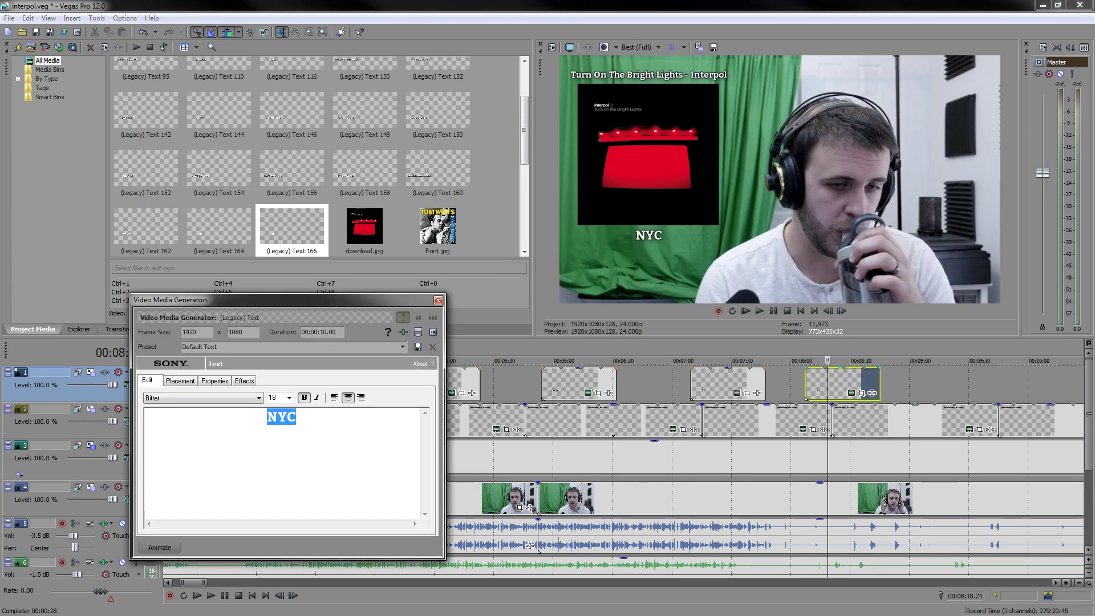
pyautogui.write('PDA')
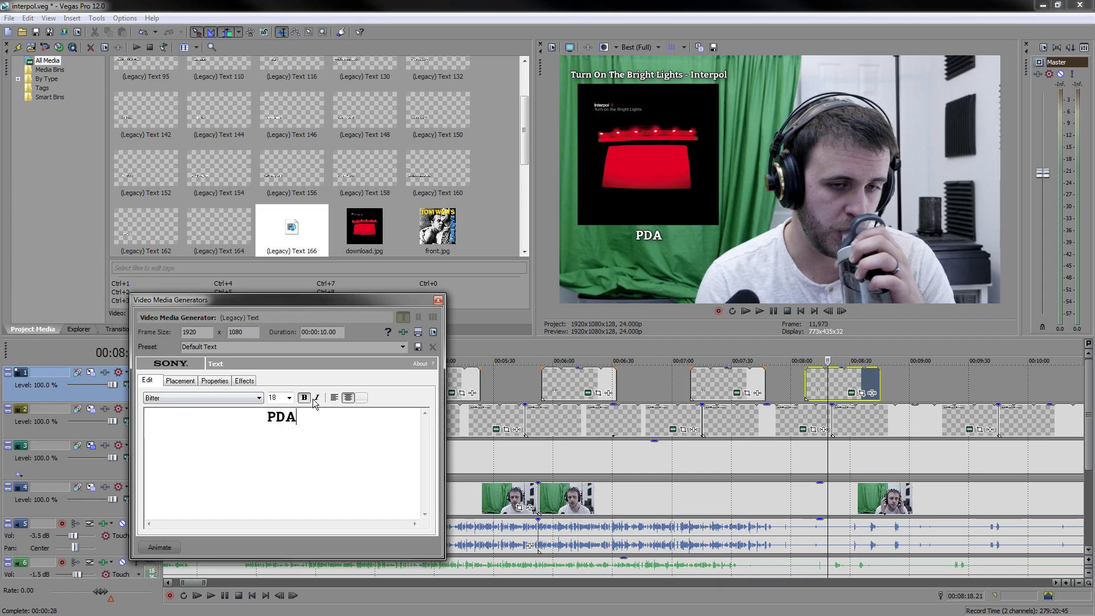
pyautogui.click(438, 300)
# - Paste the copied song title onto track 1 at 00:09:06.17 as a new copy of the source media
pyautogui.scroll(-5, 644, 448)
pyautogui.click(434, 382)
pyautogui.hotkey('ctrl', 'v')
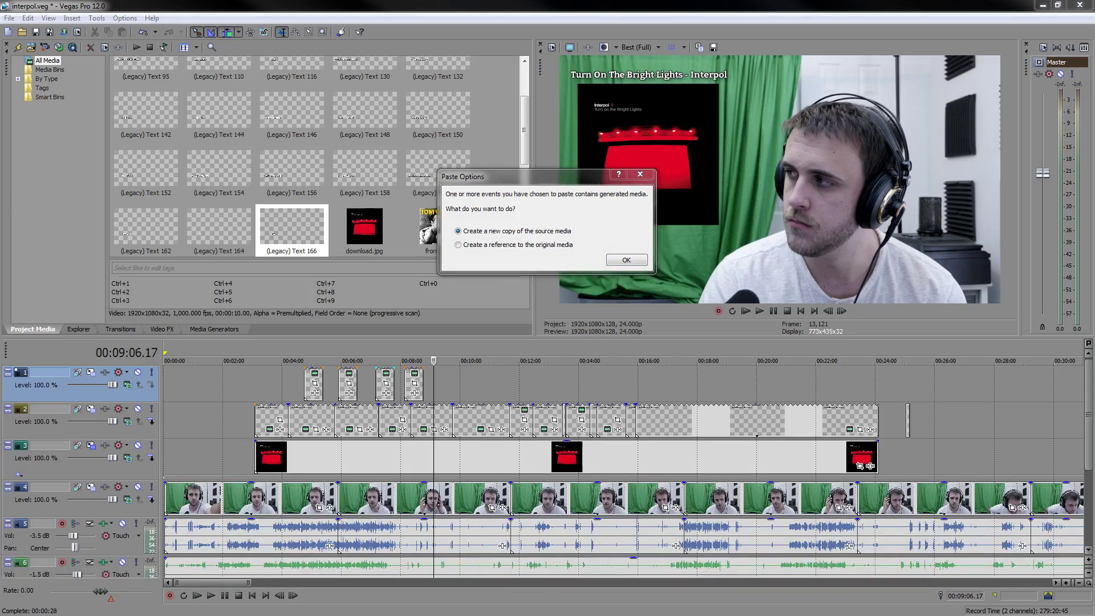
pyautogui.click(612, 261)
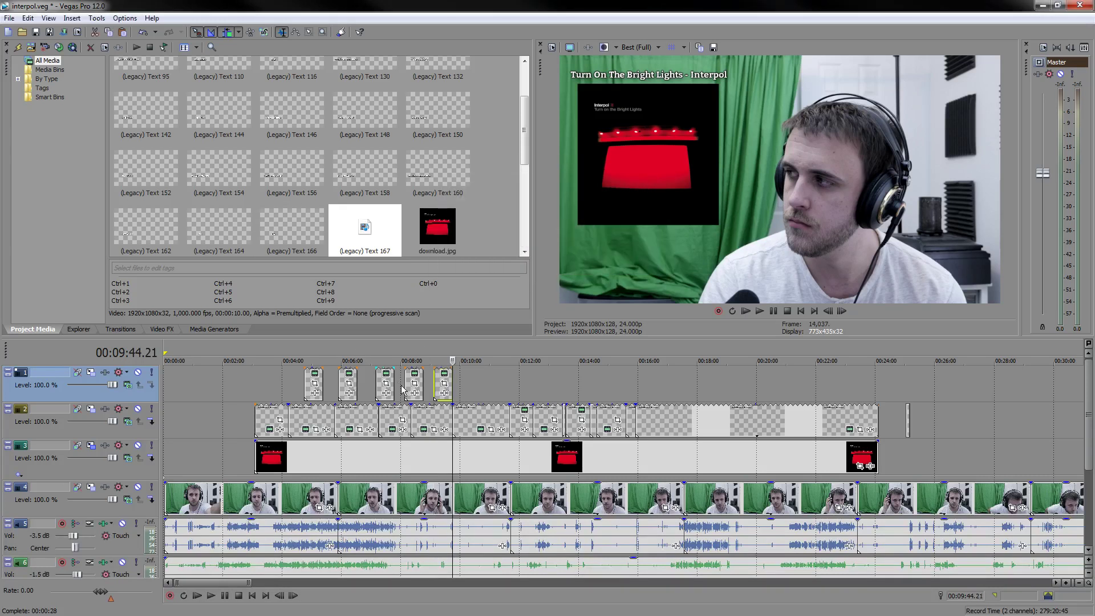
# - Replace the text of the fifth song title event on track 1 with "SAY HELLO TO THE ANGELS"
pyautogui.click(444, 374)
pyautogui.hotkey('alt', 'Tab')
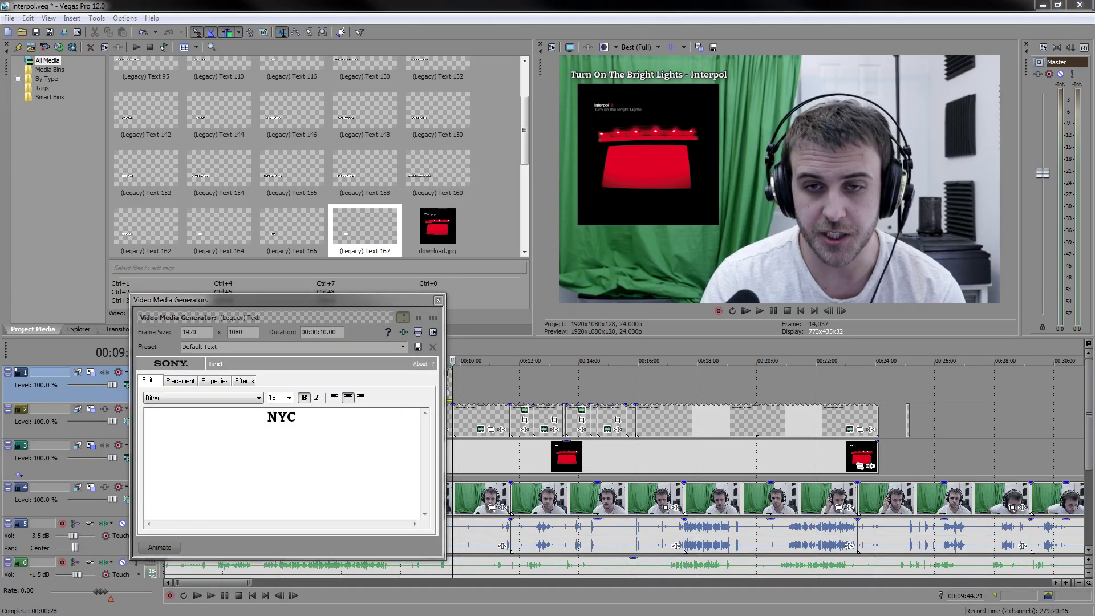
pyautogui.hotkey('alt', 'Tab')
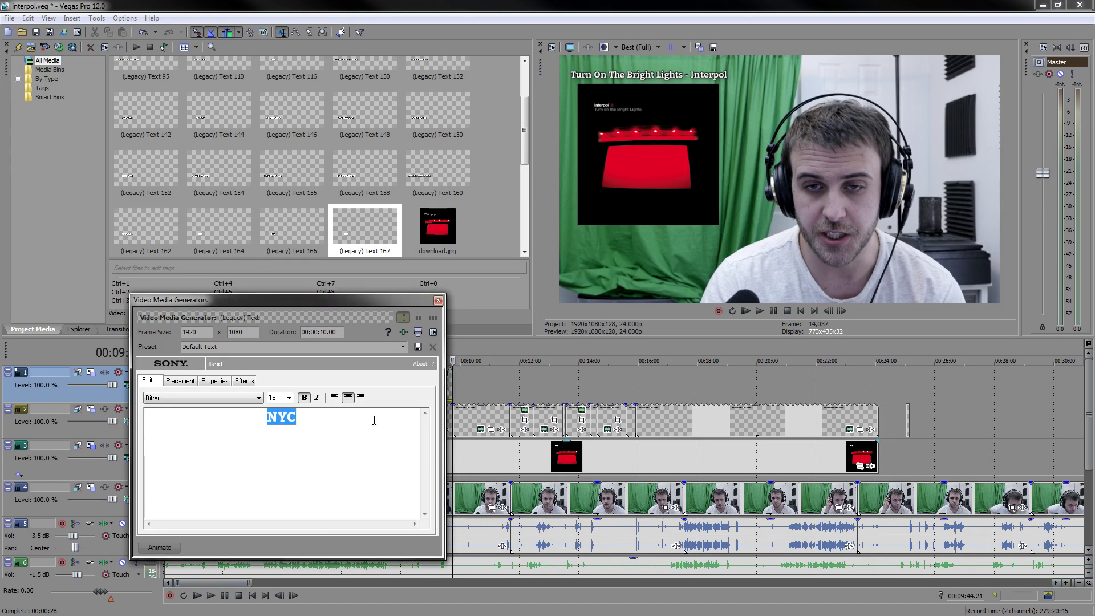
pyautogui.write('SAY ')
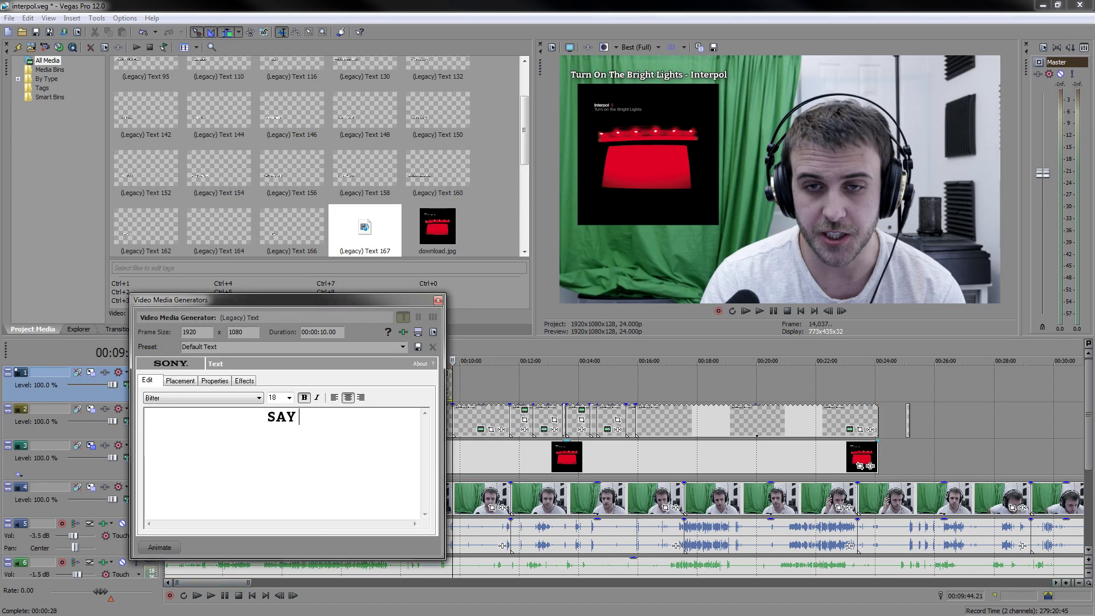
pyautogui.write('HELLO TO THE ANGELS')
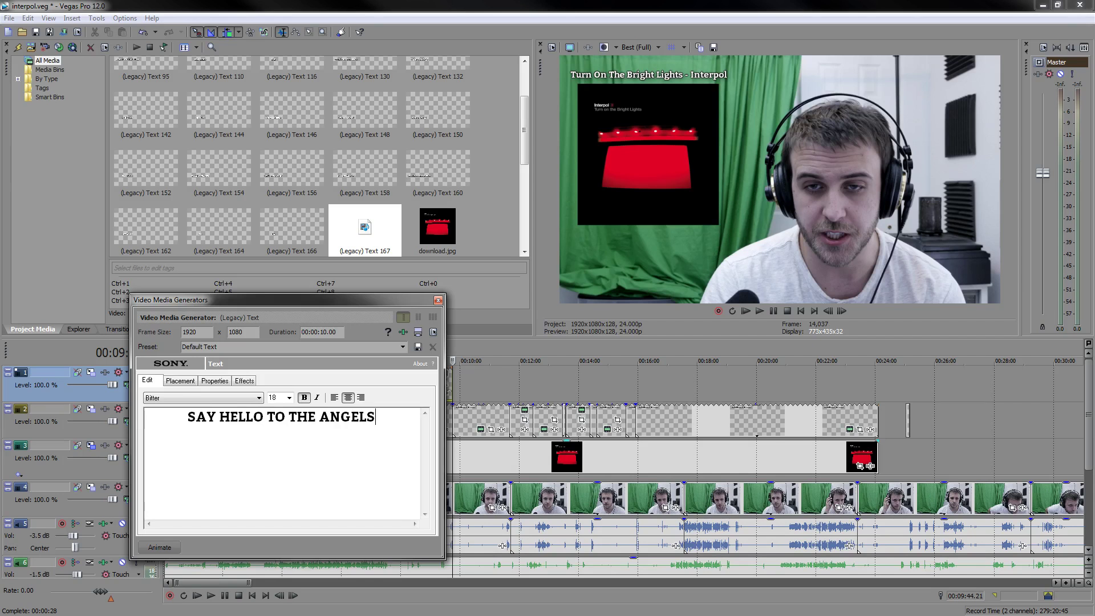
pyautogui.click(439, 300)
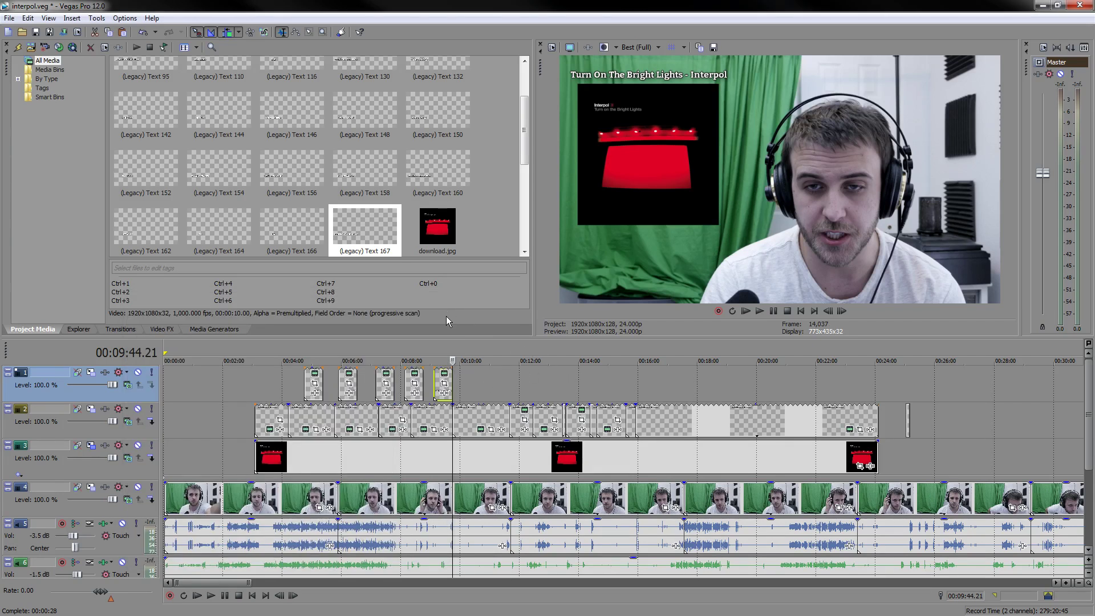
# - Reduce the font size of the "SAY HELLO TO THE ANGELS" title to 17 so it fits better beneath the album cover
pyautogui.click(433, 388)
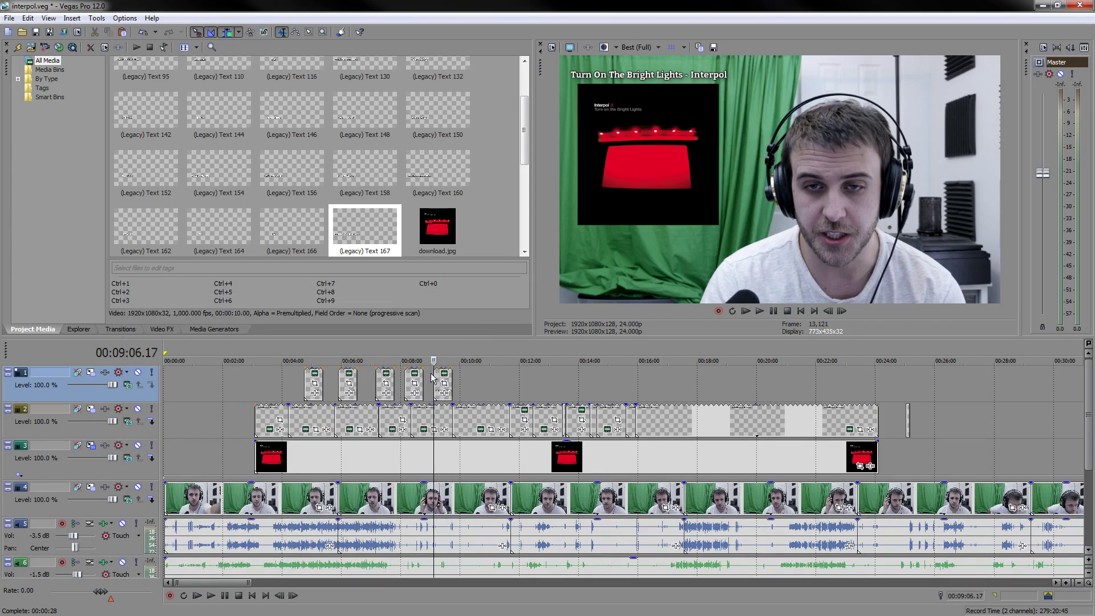
pyautogui.scroll(5, 631, 422)
pyautogui.click(669, 388)
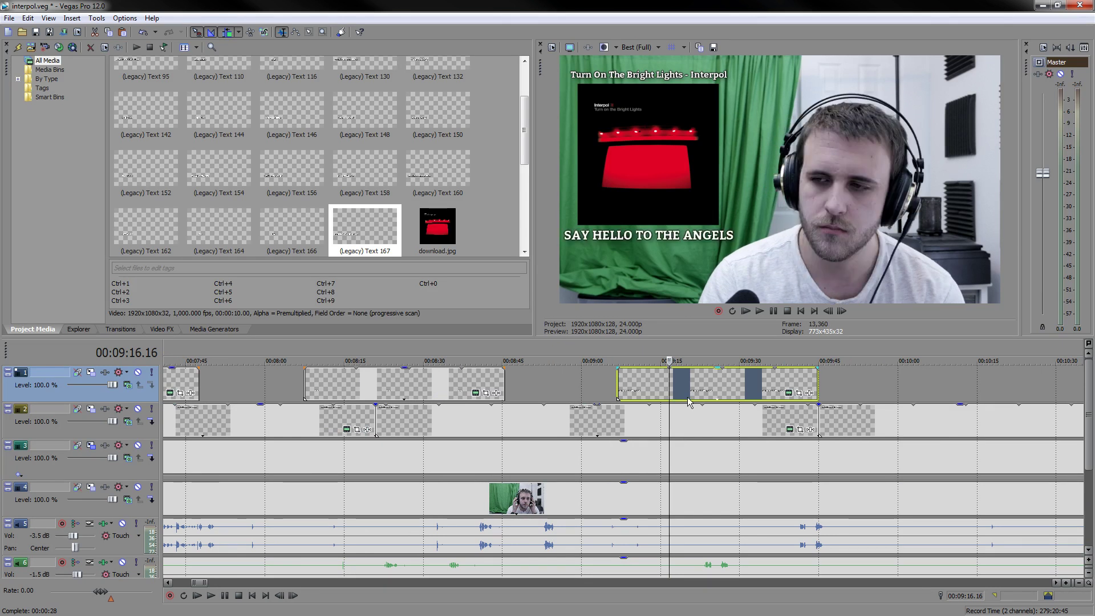
pyautogui.click(788, 393)
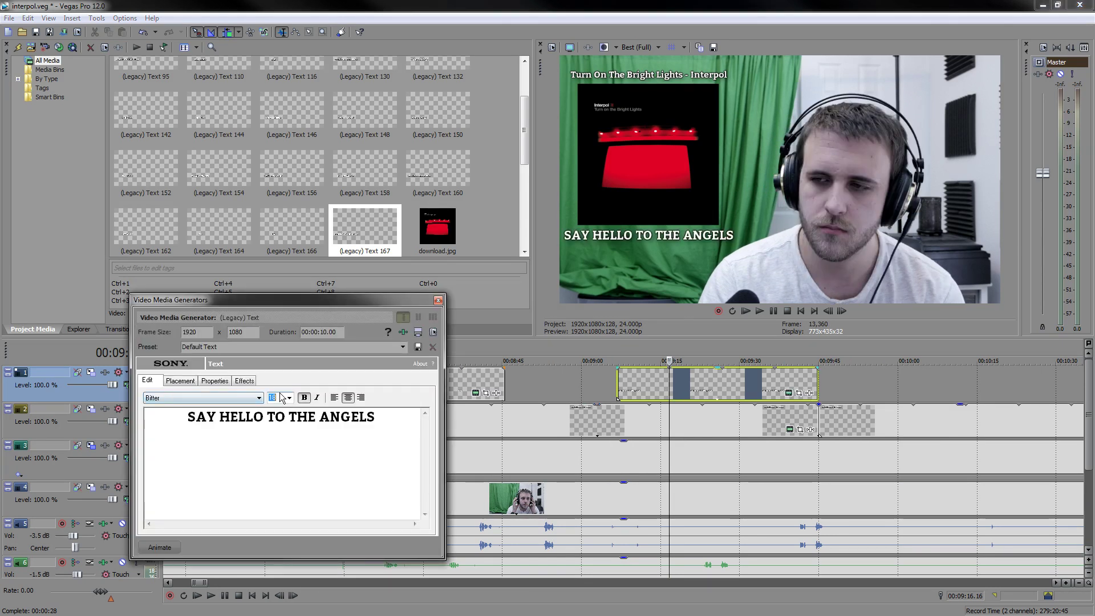
pyautogui.press('Up')
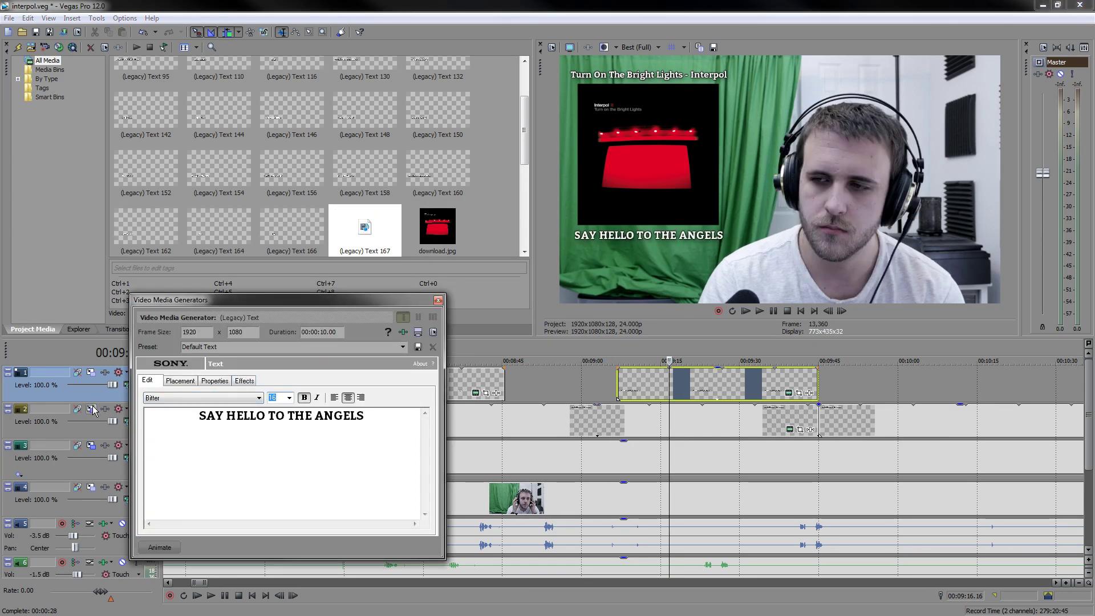
pyautogui.click(181, 381)
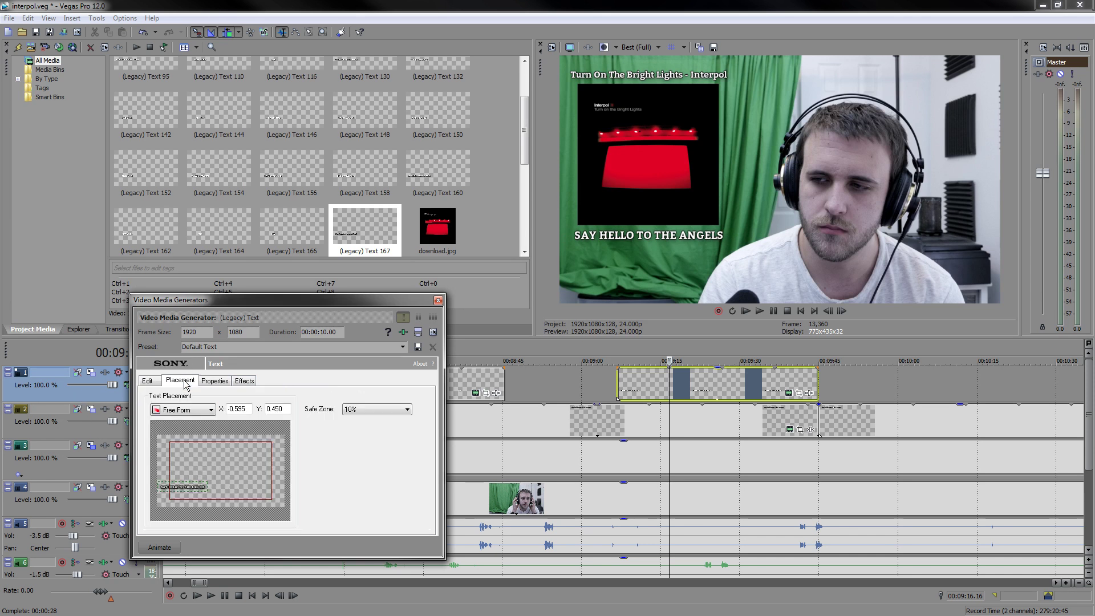
pyautogui.click(163, 381)
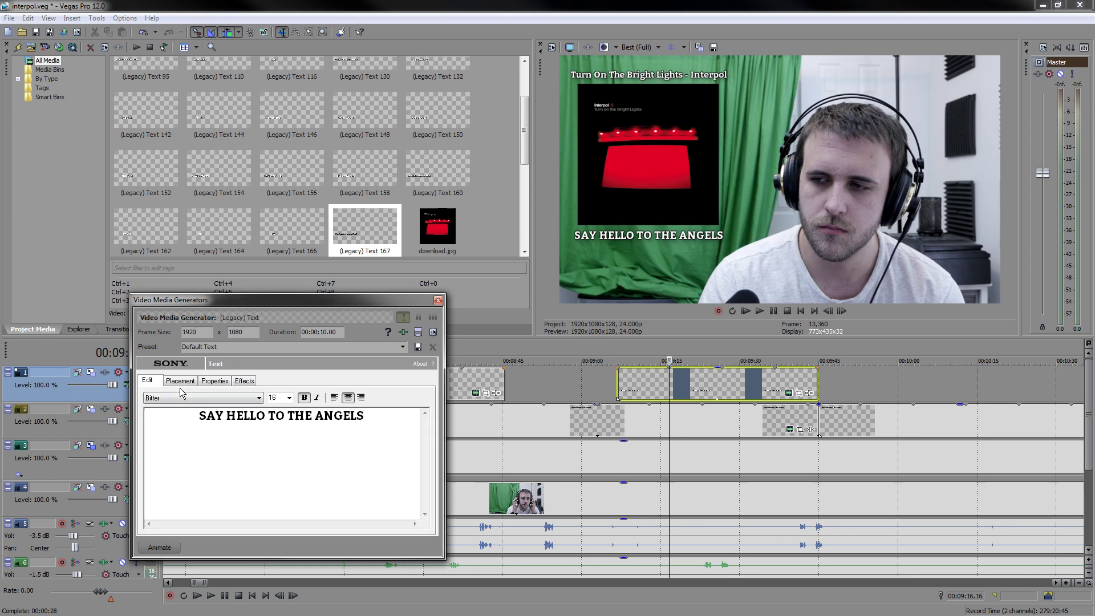
pyautogui.press('Up')
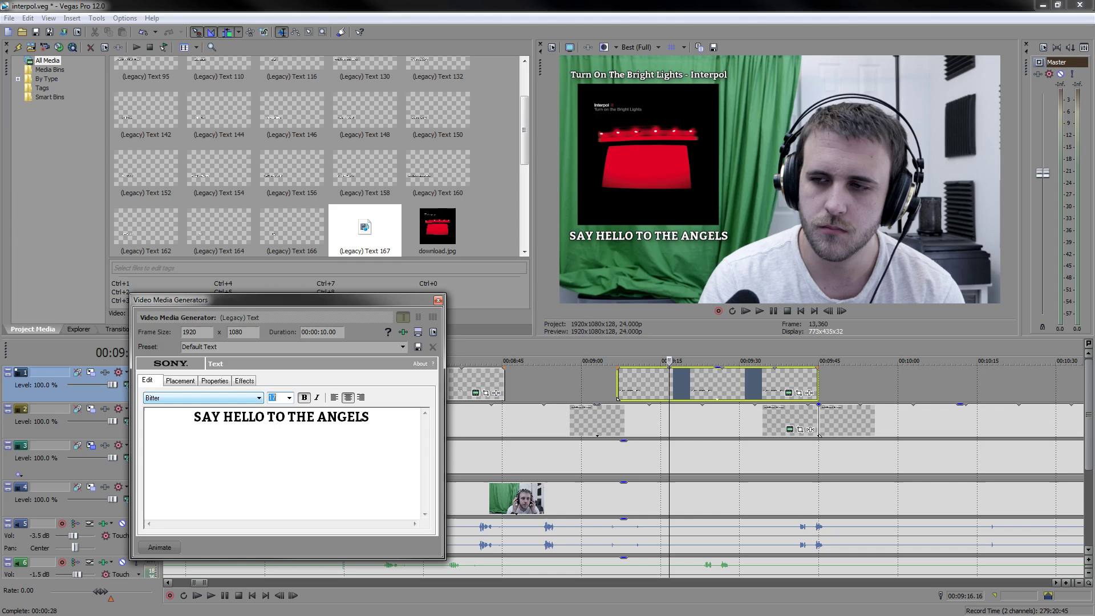
pyautogui.click(438, 300)
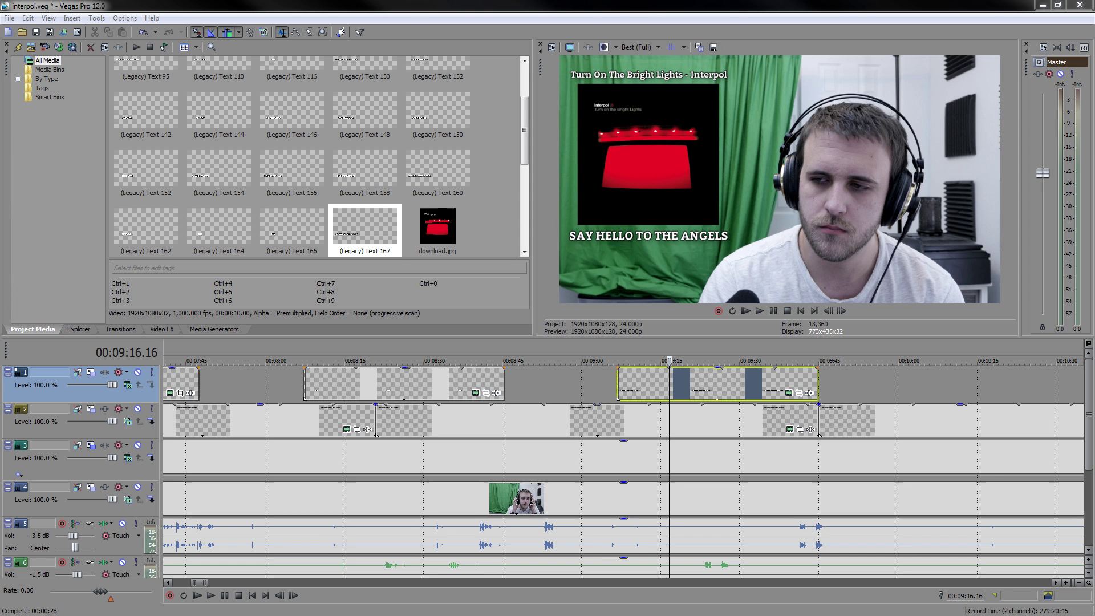
# - Duplicate the "PDA" title event on track 1 to 00:10:15.02 as a new copy of the source media
pyautogui.click(773, 494)
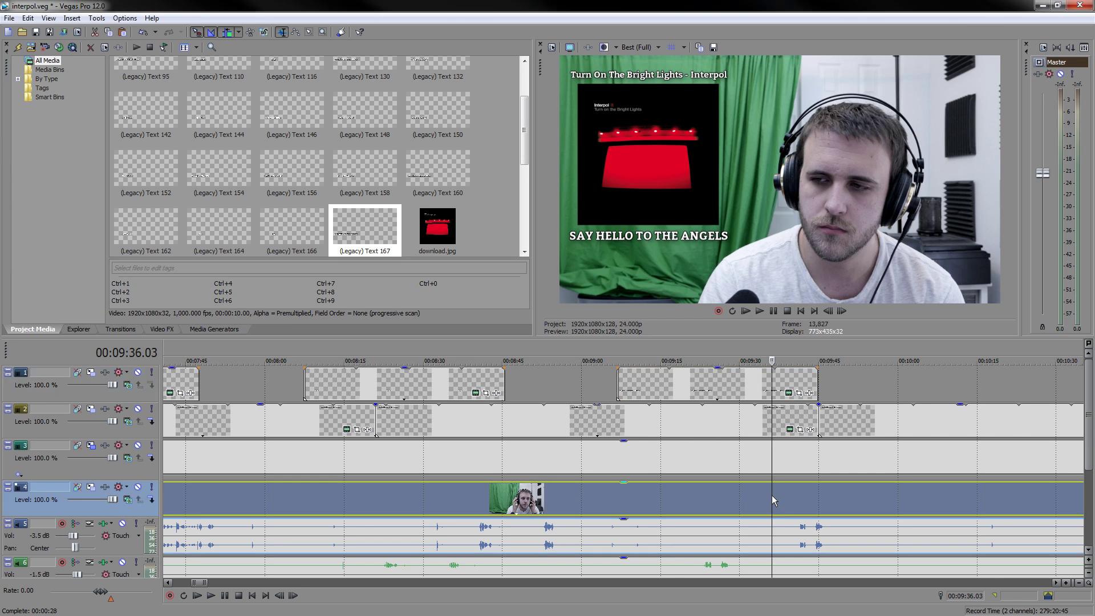
pyautogui.scroll(-10, 515, 448)
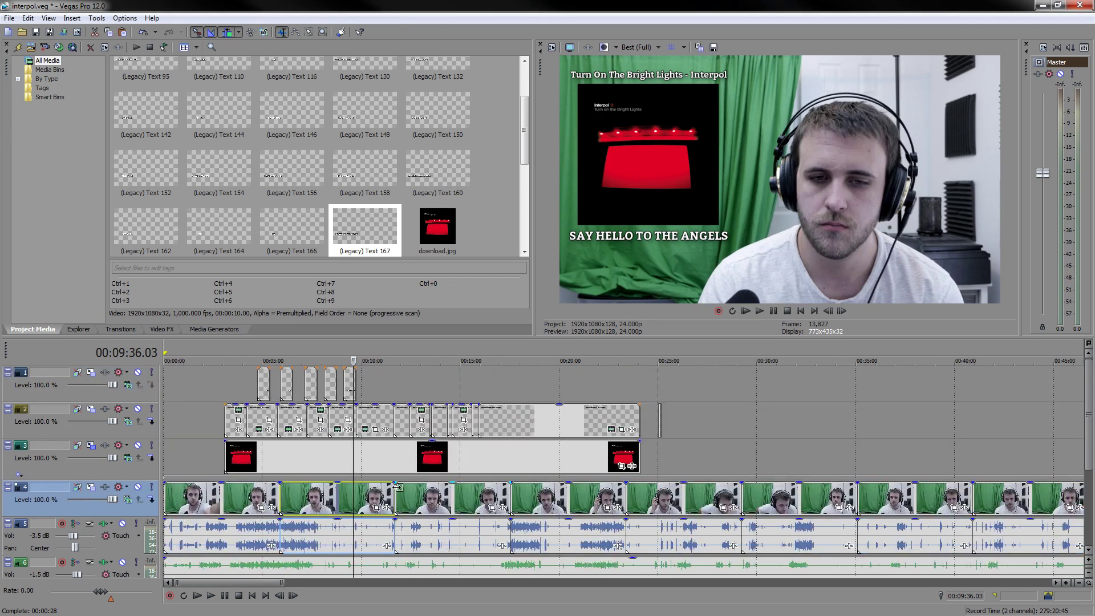
pyautogui.click(416, 456)
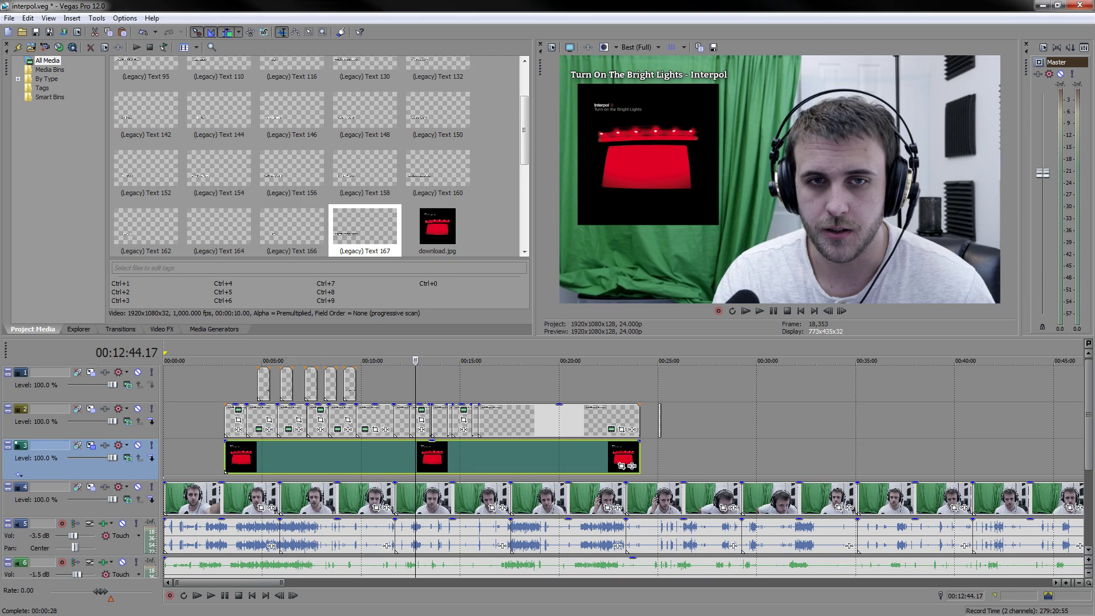
pyautogui.click(353, 386)
pyautogui.scroll(5, 443, 428)
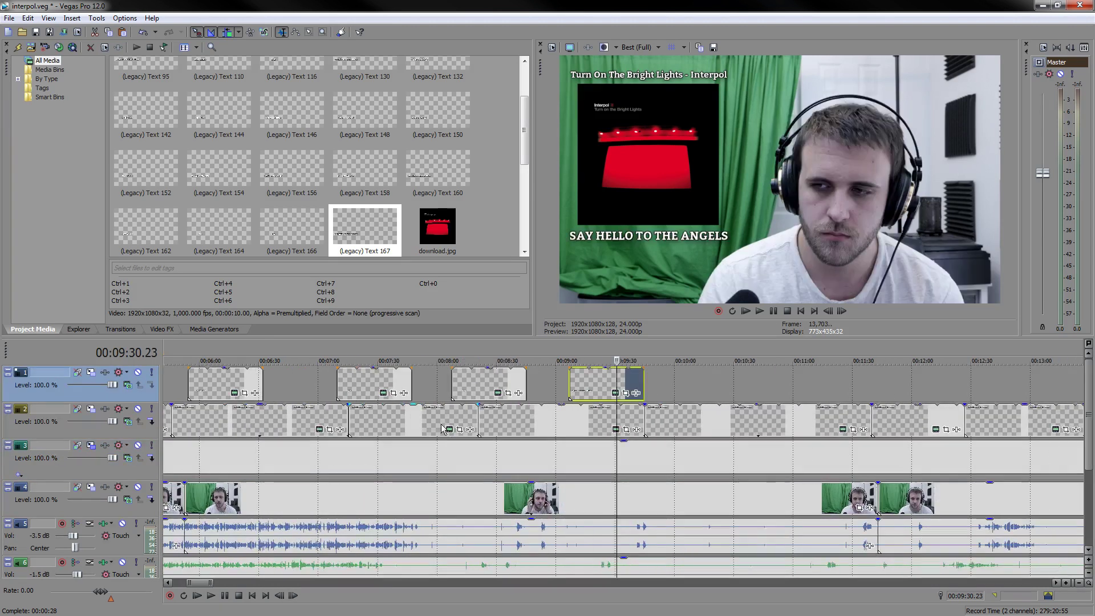
pyautogui.click(486, 385)
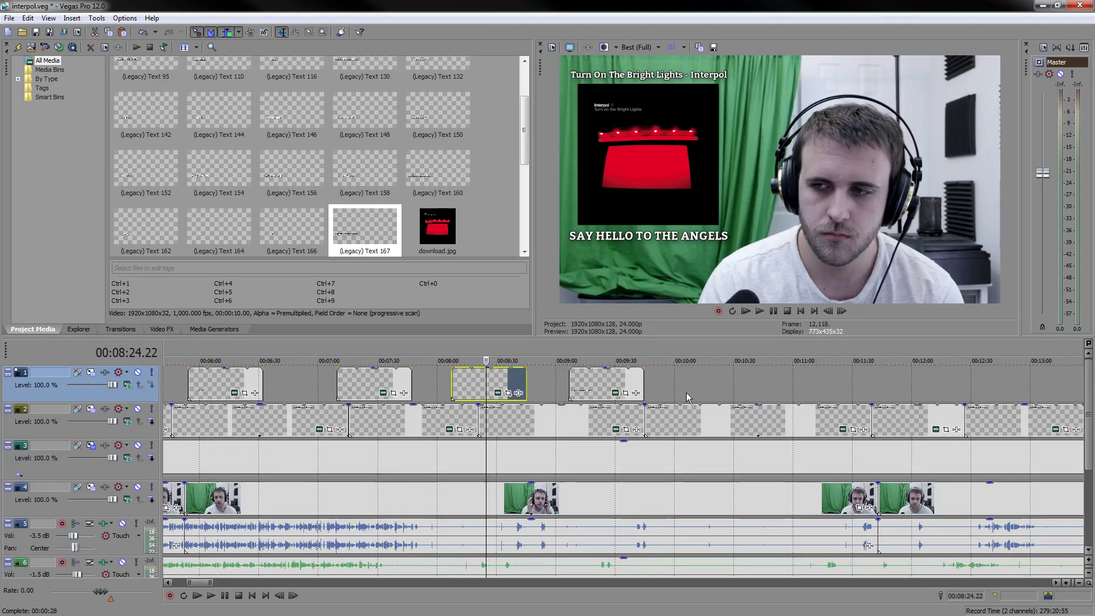
pyautogui.click(706, 388)
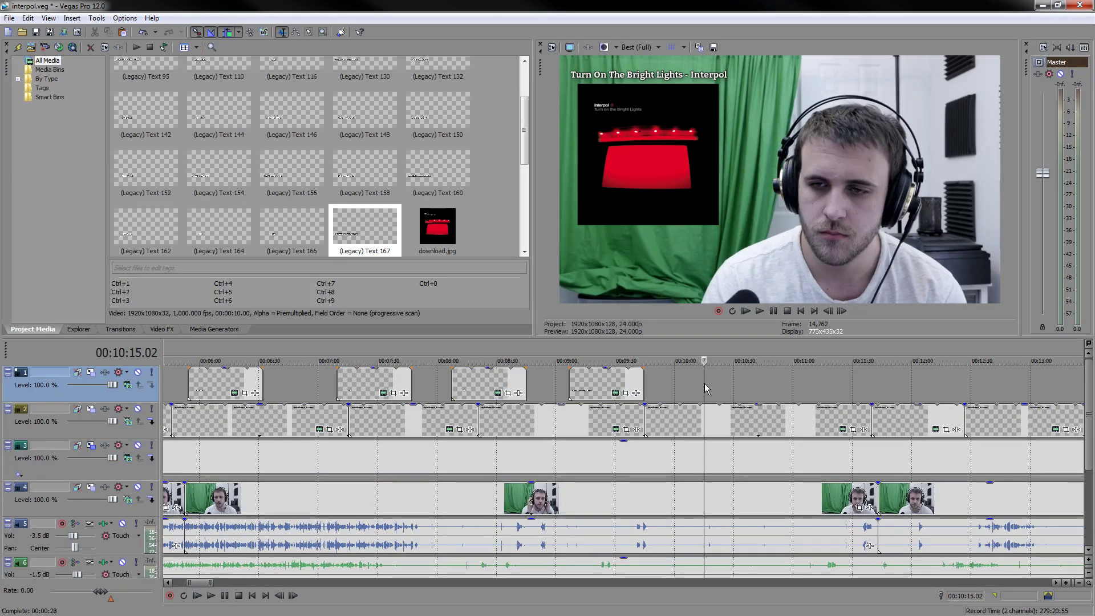
pyautogui.hotkey('ctrl', 'v')
pyautogui.click(626, 260)
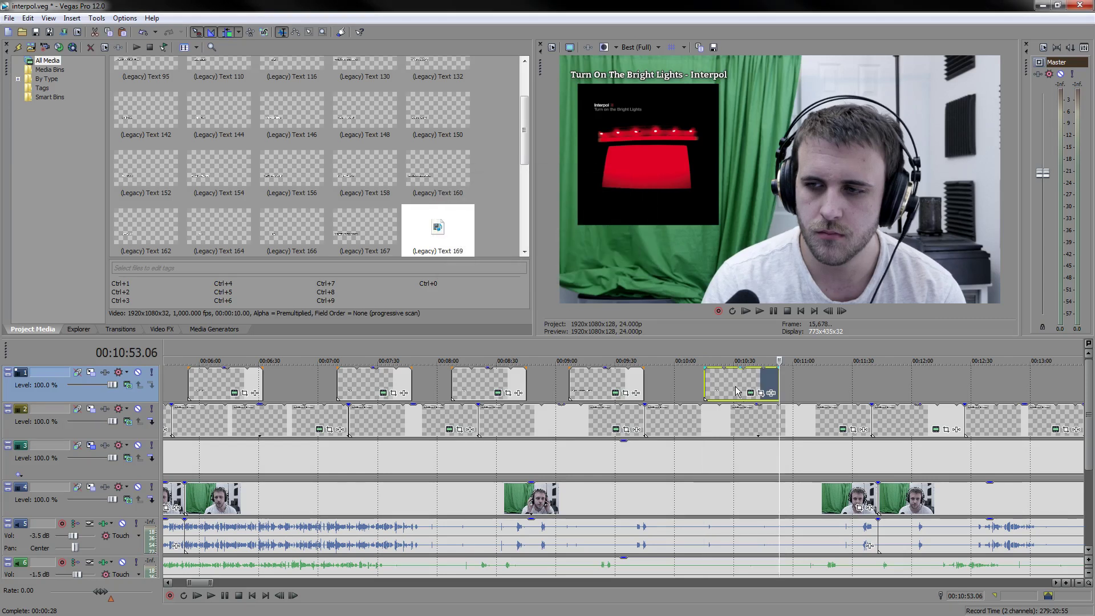
# - Change the text of the title at 00:10:15.02 on track 1 to "HANDS AWAY" and centre-align it
pyautogui.click(736, 393)
pyautogui.click(751, 393)
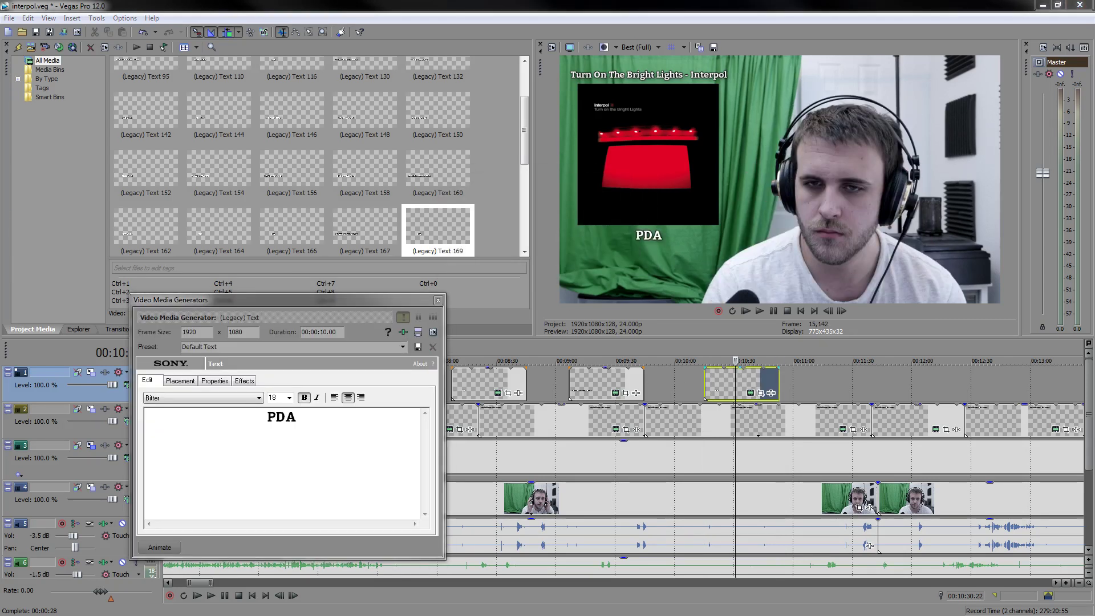
pyautogui.click(268, 418)
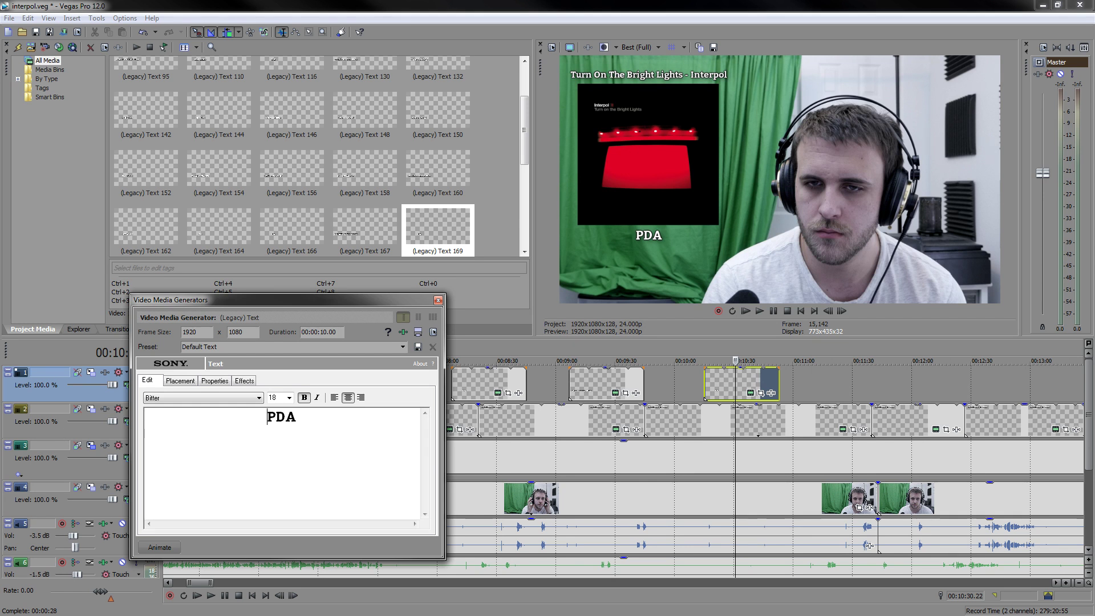
pyautogui.press('Delete')
pyautogui.press('Delete')
pyautogui.press('Delete')
pyautogui.write('HANDS AWAY')
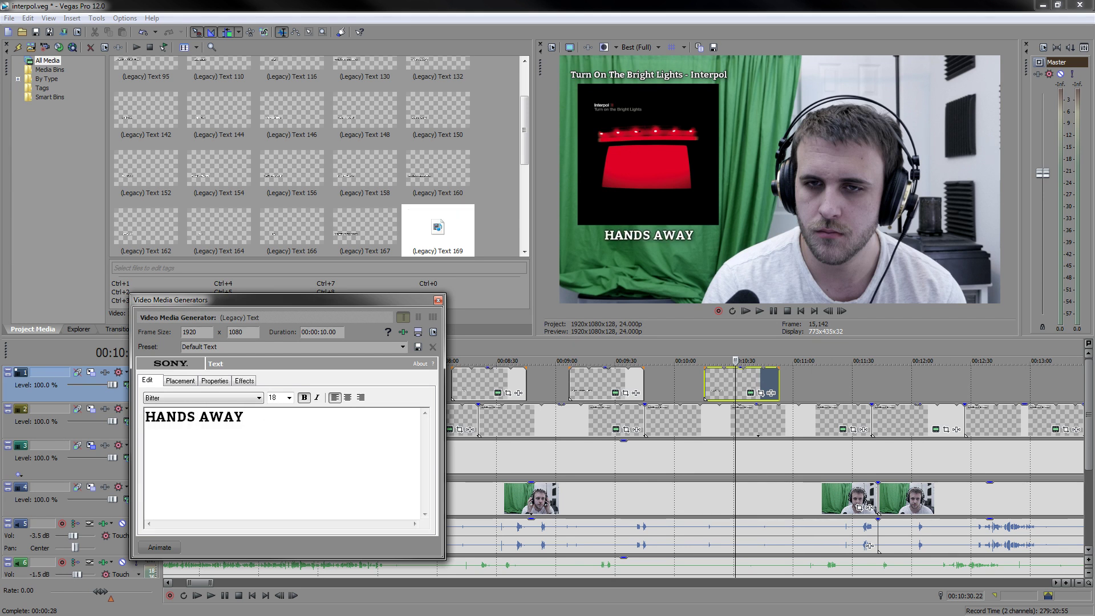
pyautogui.click(348, 398)
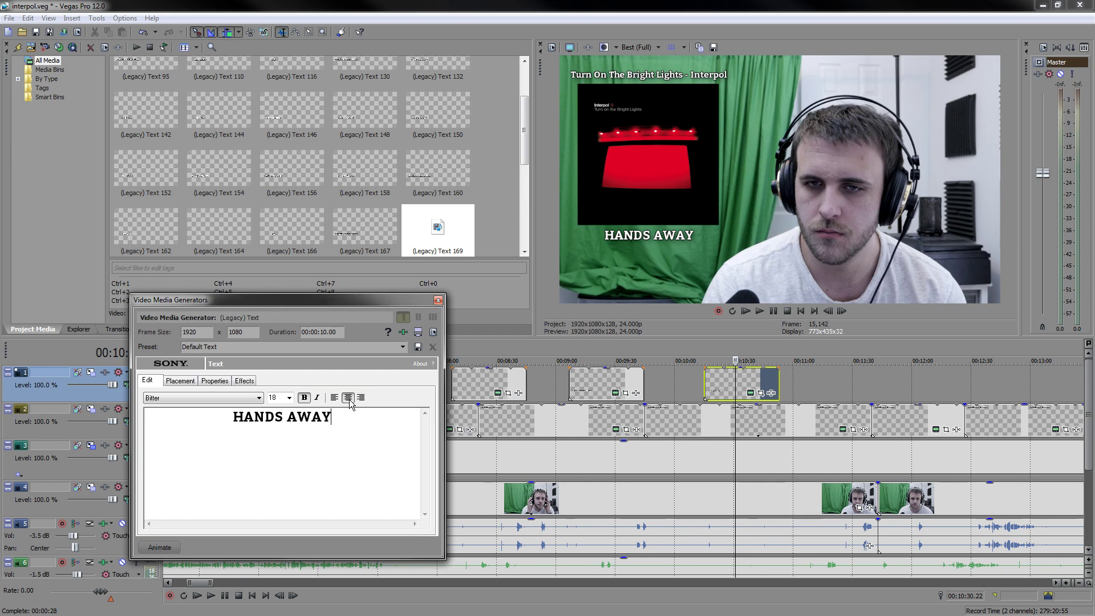
pyautogui.click(347, 398)
pyautogui.click(438, 300)
# - Copy the "PDA" title event and paste it onto track 1 at 00:11:16.19 as a new source media copy
pyautogui.click(484, 383)
pyautogui.hotkey('ctrl', 'c')
pyautogui.click(826, 383)
pyautogui.hotkey('ctrl', 'v')
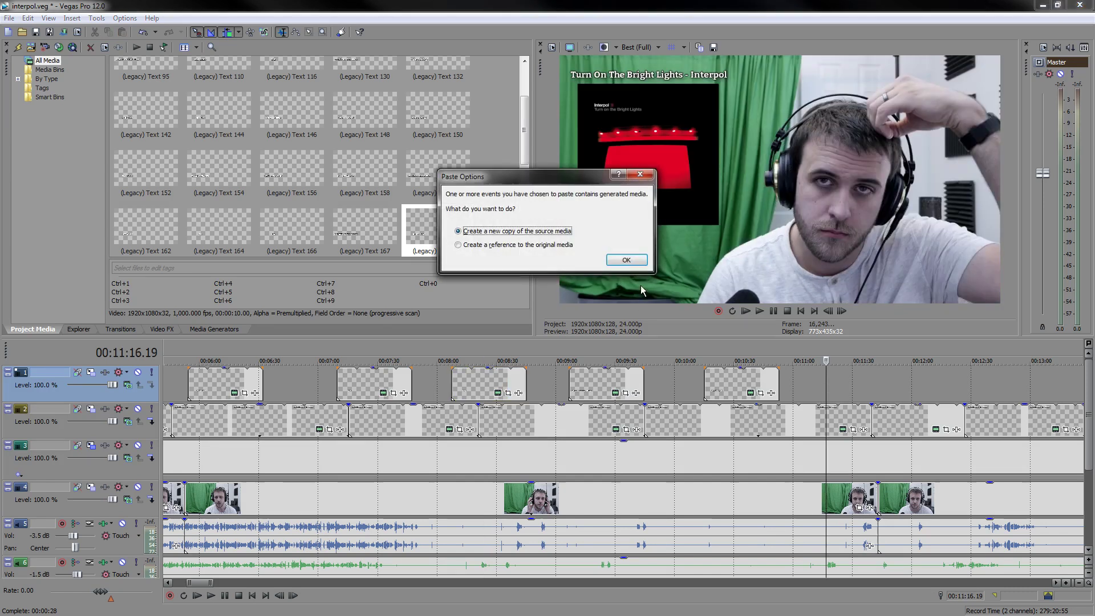
pyautogui.press('Return')
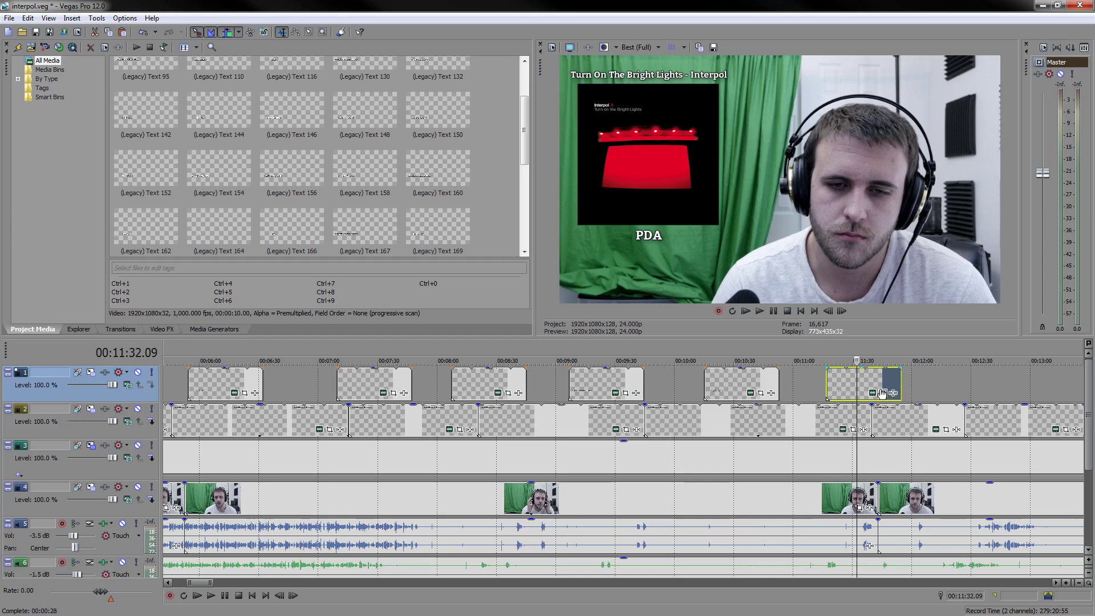
# - Replace the text of the title at 00:11:16.19 on track 1 with "OBSTACLE 2"
pyautogui.click(893, 393)
pyautogui.doubleClick(281, 417)
pyautogui.write('OBSTACLE 2')
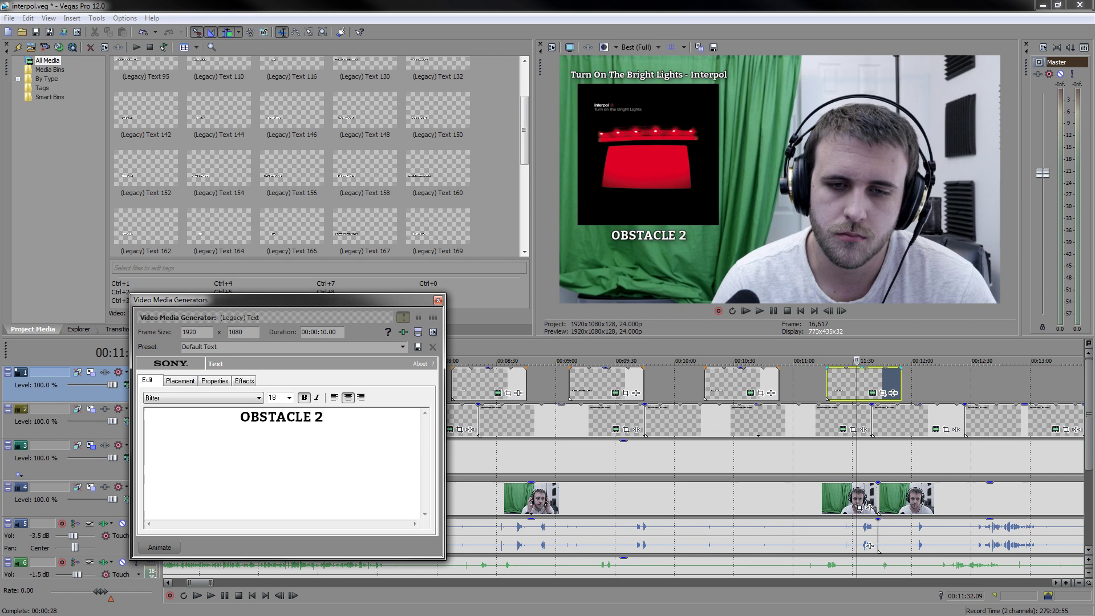
pyautogui.click(180, 381)
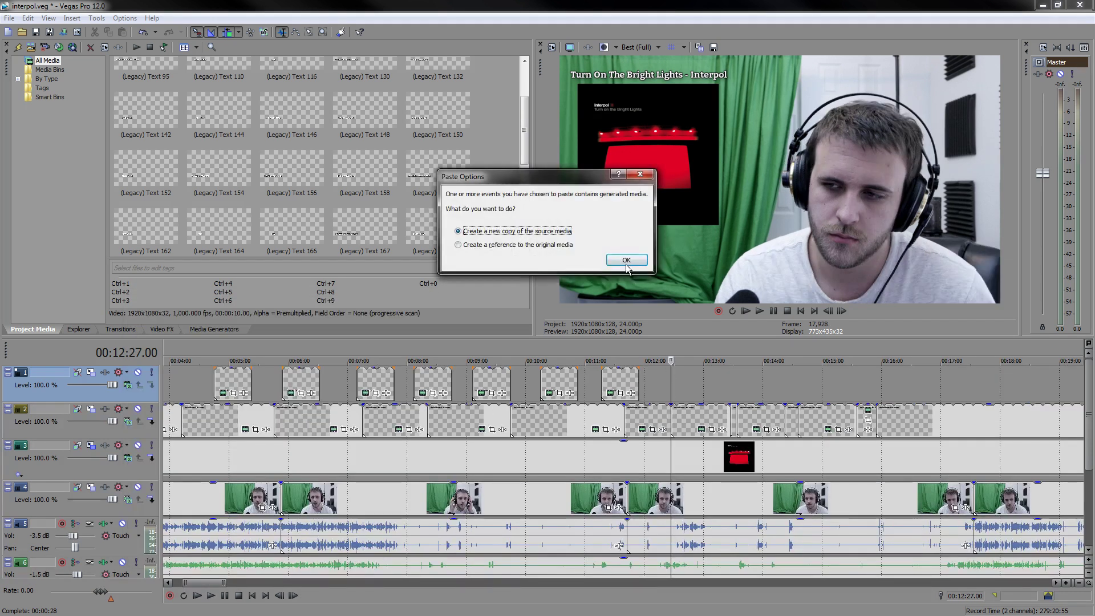
# - Paste a new source media copy of the "OBSTACLE 2" title at 00:12:27.00 on track 1 and change its text to "STELLA WAS A DIVER"
pyautogui.click(627, 265)
pyautogui.click(683, 382)
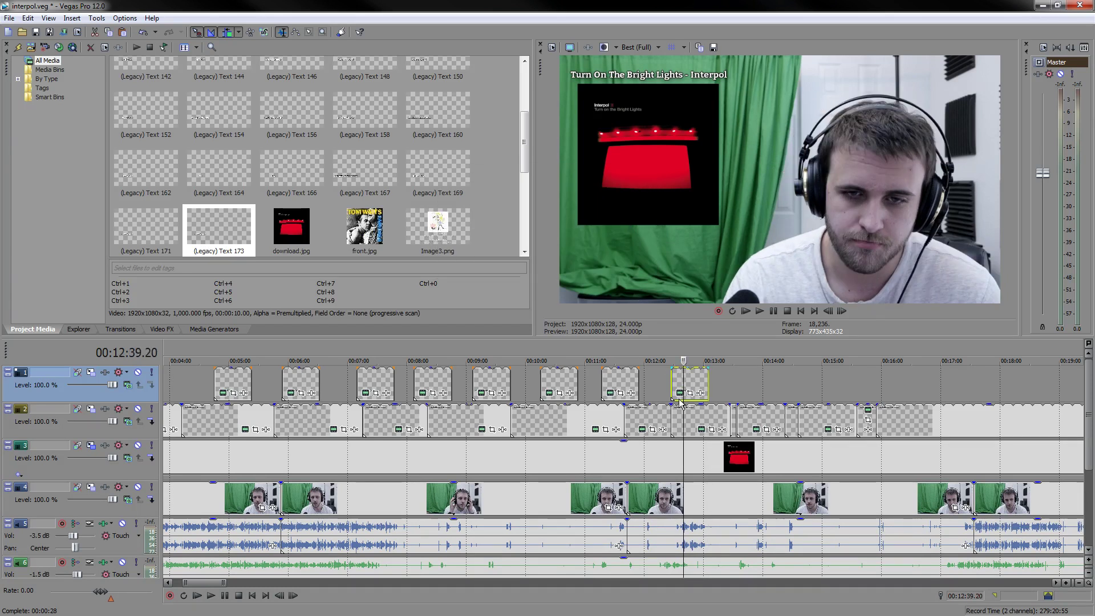
pyautogui.click(680, 393)
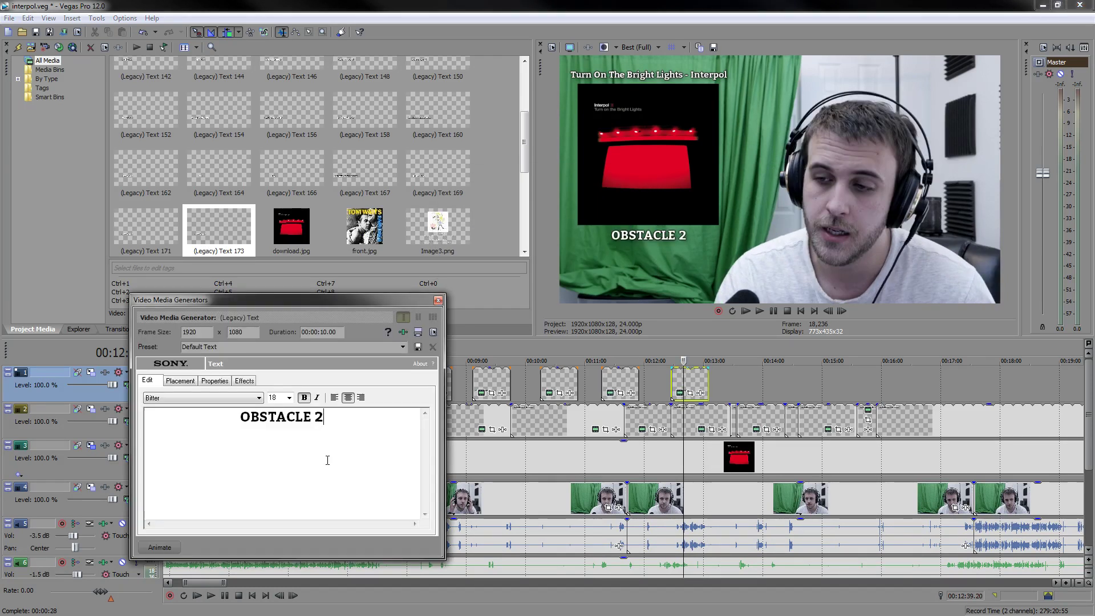
pyautogui.hotkey('ctrl', 'a')
pyautogui.write('STEL')
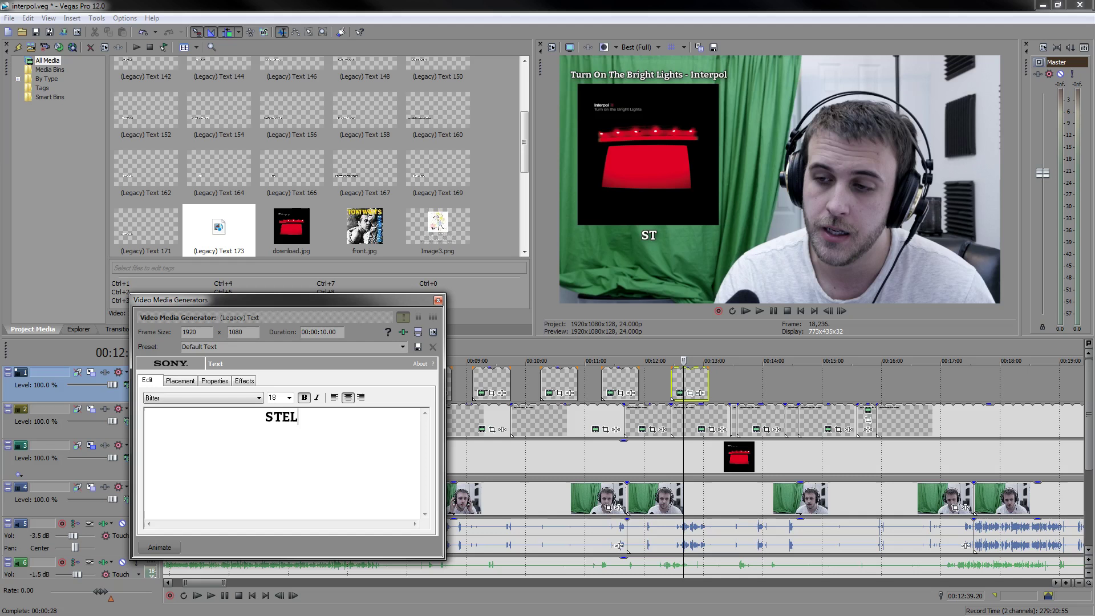
pyautogui.write('LA WAS A DIVER')
# - Add a second line reading "AND SHE WAS ALWAYS DOWN" to the "STELLA WAS A DIVER" title
pyautogui.press('Return')
pyautogui.write('AND')
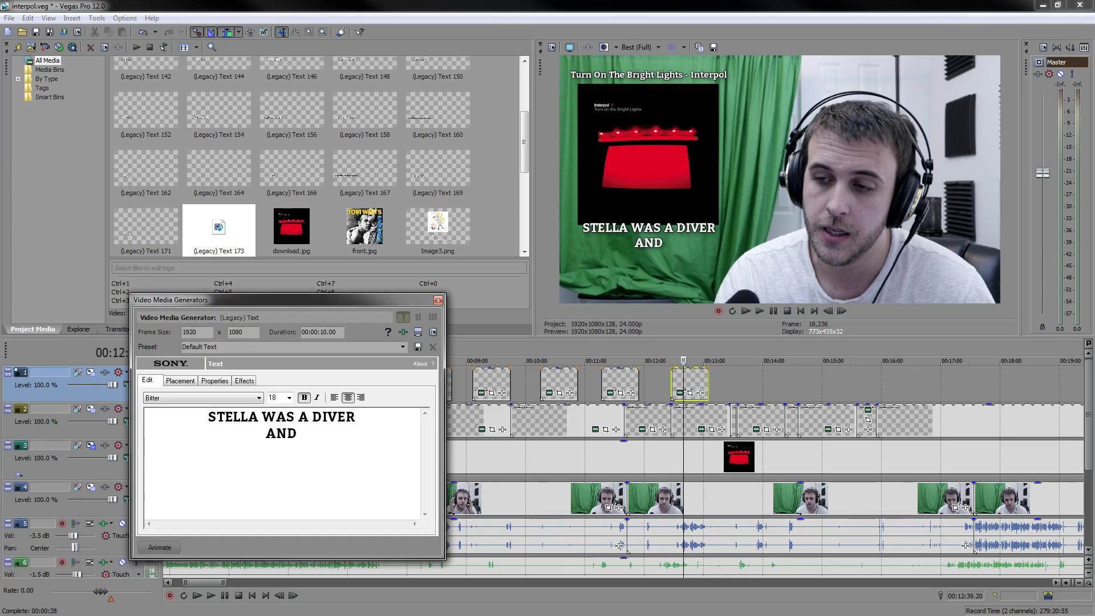
pyautogui.press('BackSpace')
pyautogui.write('D SHE ALWAYS')
pyautogui.press('BackSpace')
pyautogui.press('BackSpace')
pyautogui.press('BackSpace')
pyautogui.press('BackSpace')
pyautogui.press('BackSpace')
pyautogui.press('BackSpace')
pyautogui.write('WAS ALWAYS DOWN')
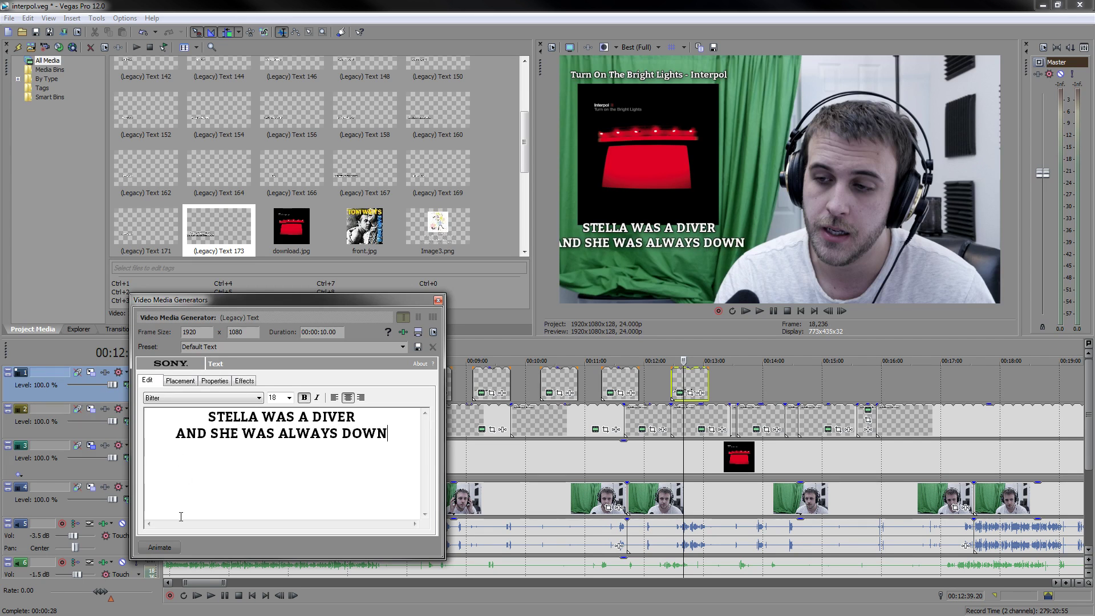
# - Set the font size of both lines of the "STELLA WAS A DIVER" title to 16
pyautogui.hotkey('ctrl', 'a')
pyautogui.write('16')
pyautogui.press('Return')
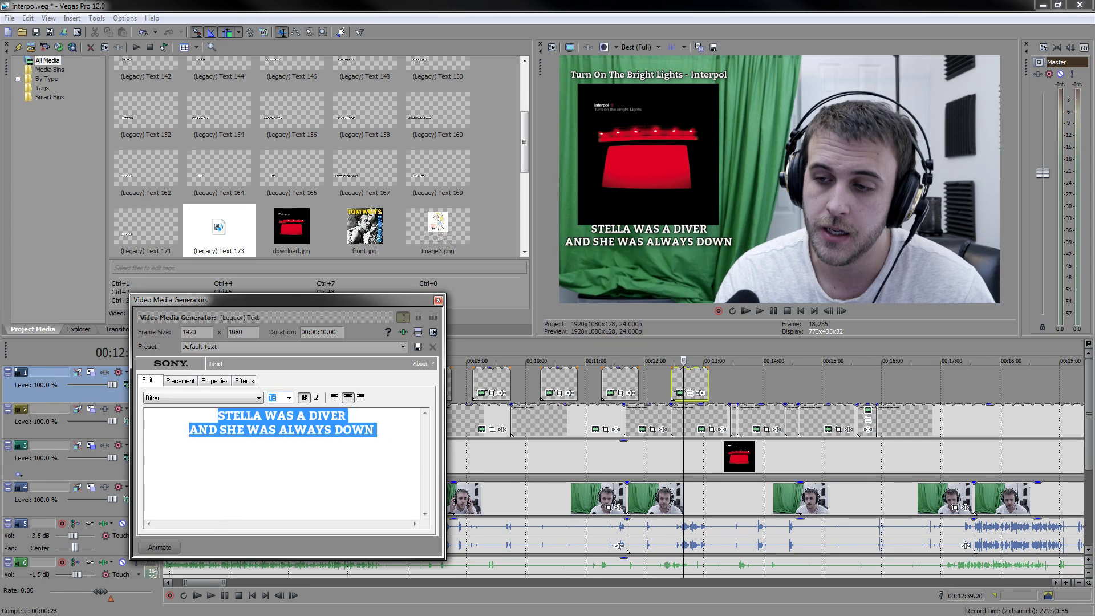
# - Set the vertical placement of the "STELLA WAS A DIVER" title to Y 0.490 and leave its generator settings
pyautogui.click(186, 381)
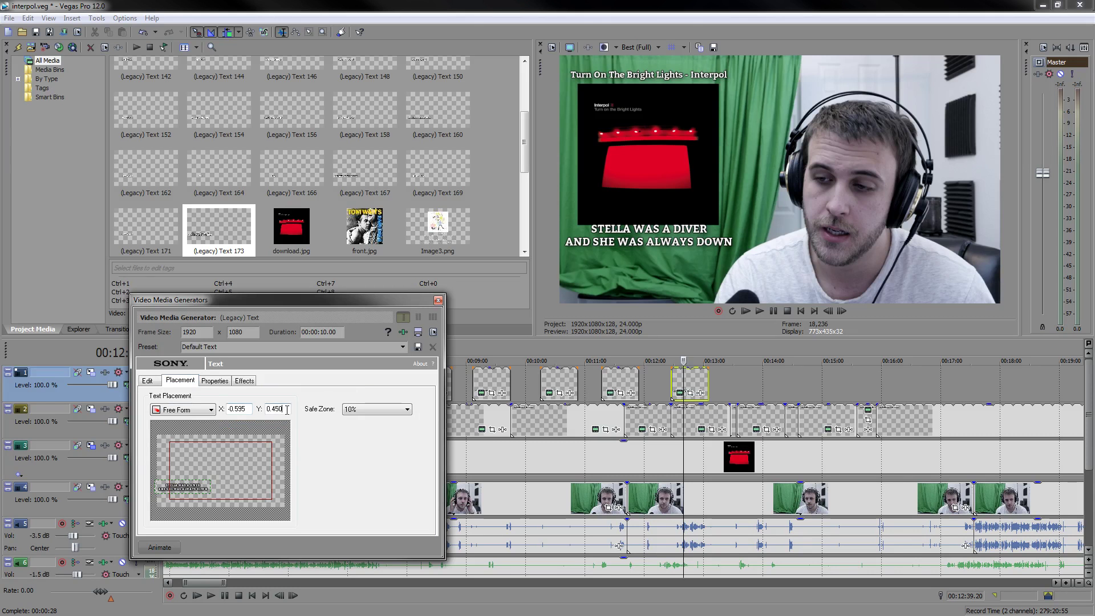
pyautogui.write('5')
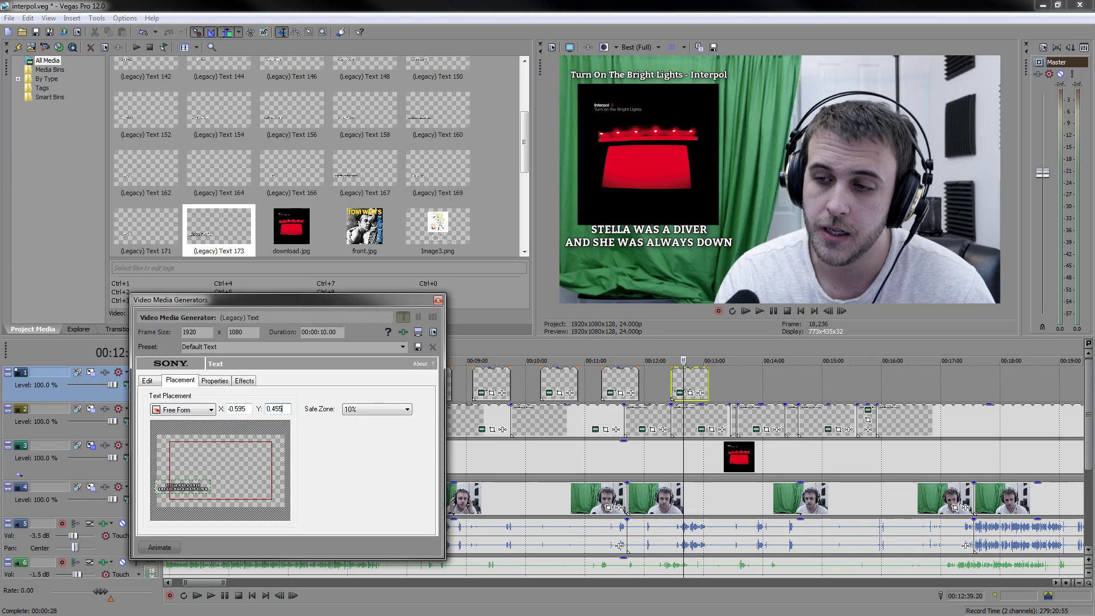
pyautogui.press('Left')
pyautogui.press('BackSpace')
pyautogui.write('8')
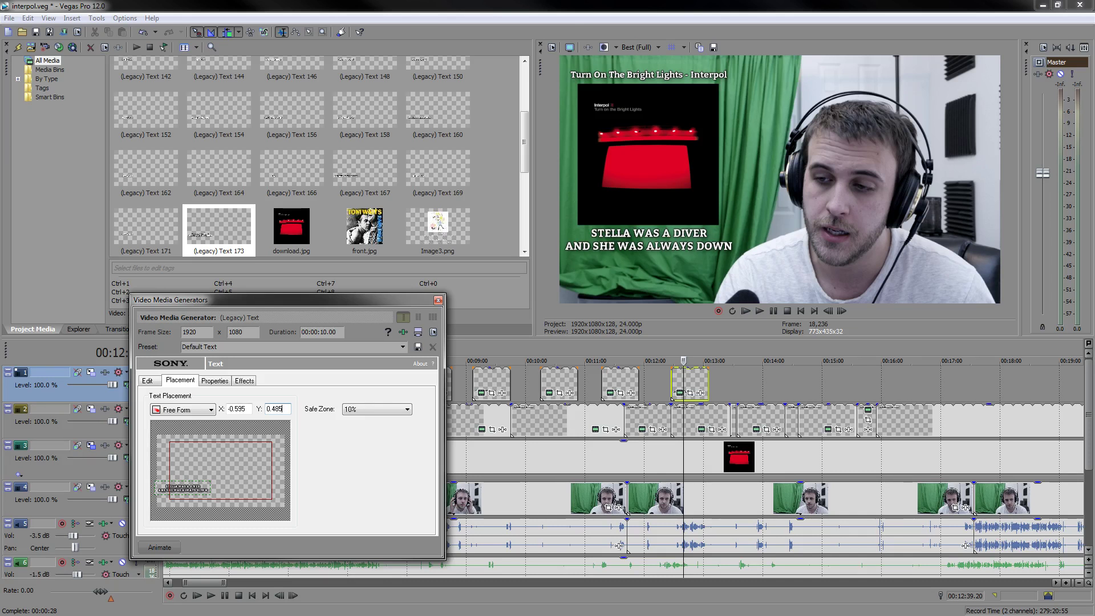
pyautogui.write('0')
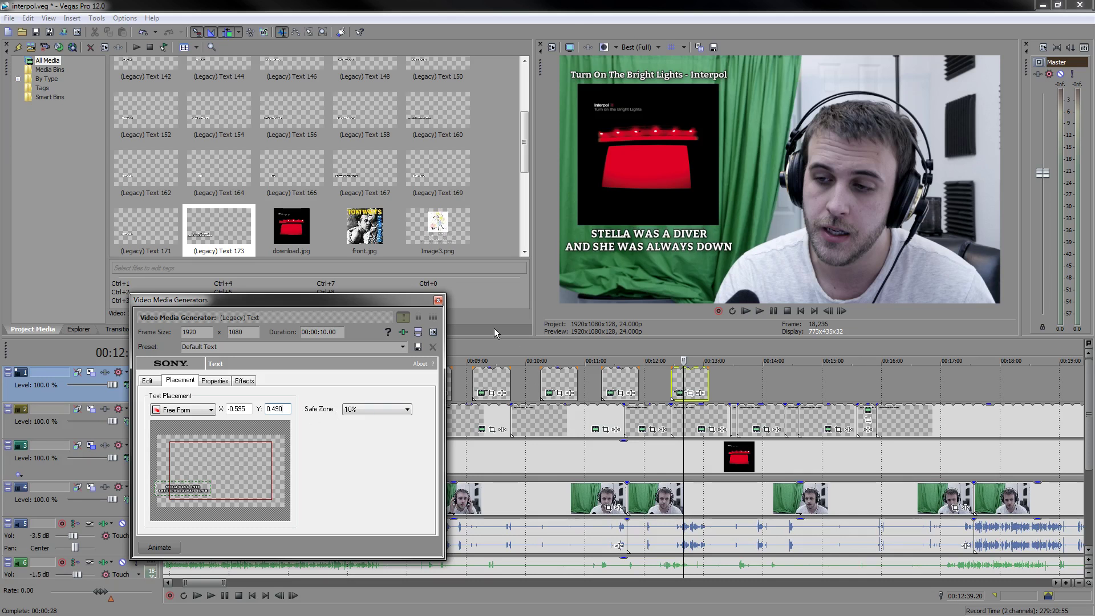
pyautogui.click(438, 300)
# - Copy the "OBSTACLE 2" title event and paste it at 00:13:27.08 on track 1 as a new source media copy
pyautogui.click(620, 392)
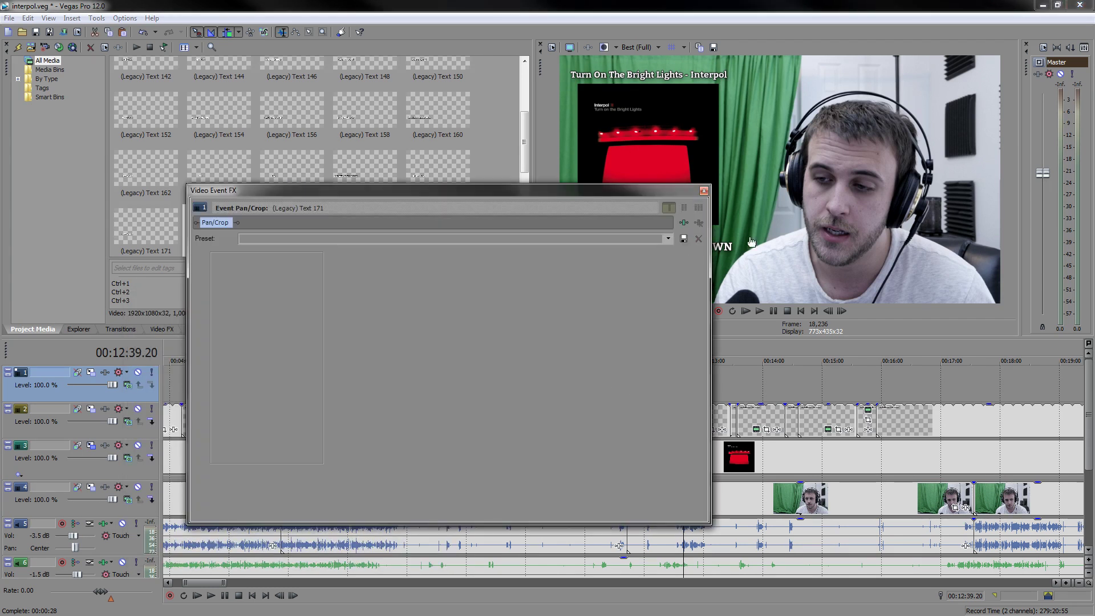
pyautogui.press('Escape')
pyautogui.click(624, 381)
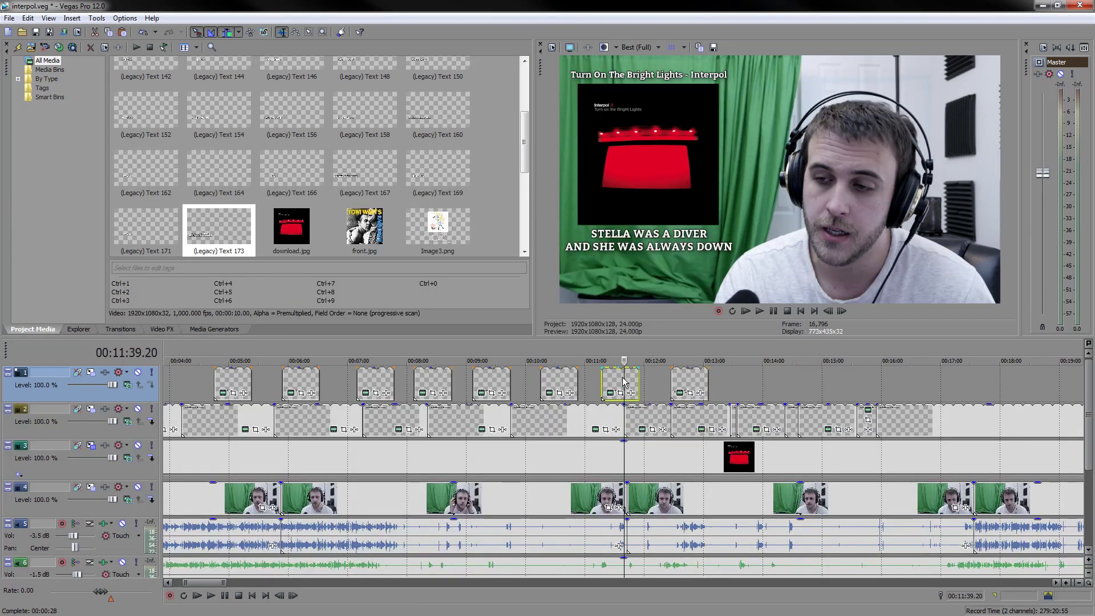
pyautogui.click(731, 394)
pyautogui.hotkey('ctrl', 'v')
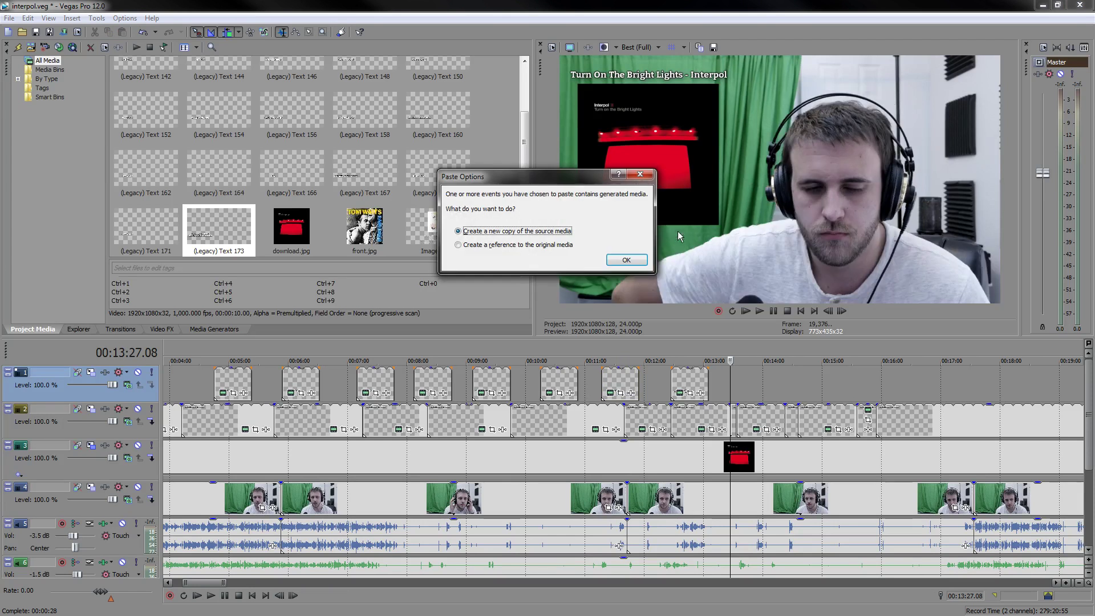
pyautogui.click(626, 260)
# - Replace the text of the title at 00:13:27.08 on track 1 with "ROLAND"
pyautogui.click(740, 393)
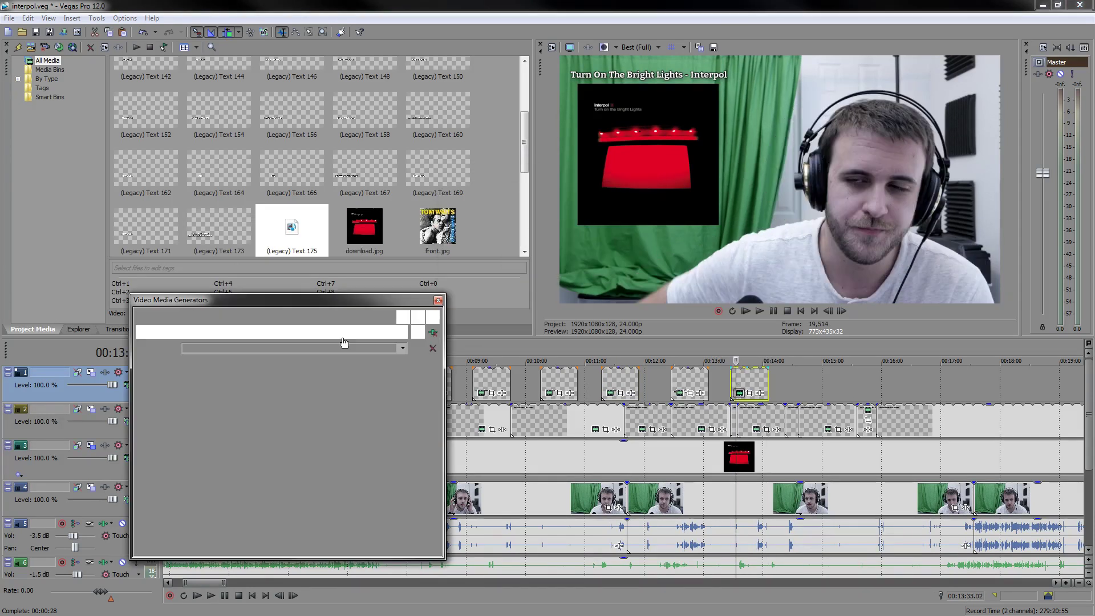
pyautogui.hotkey('ctrl', 'a')
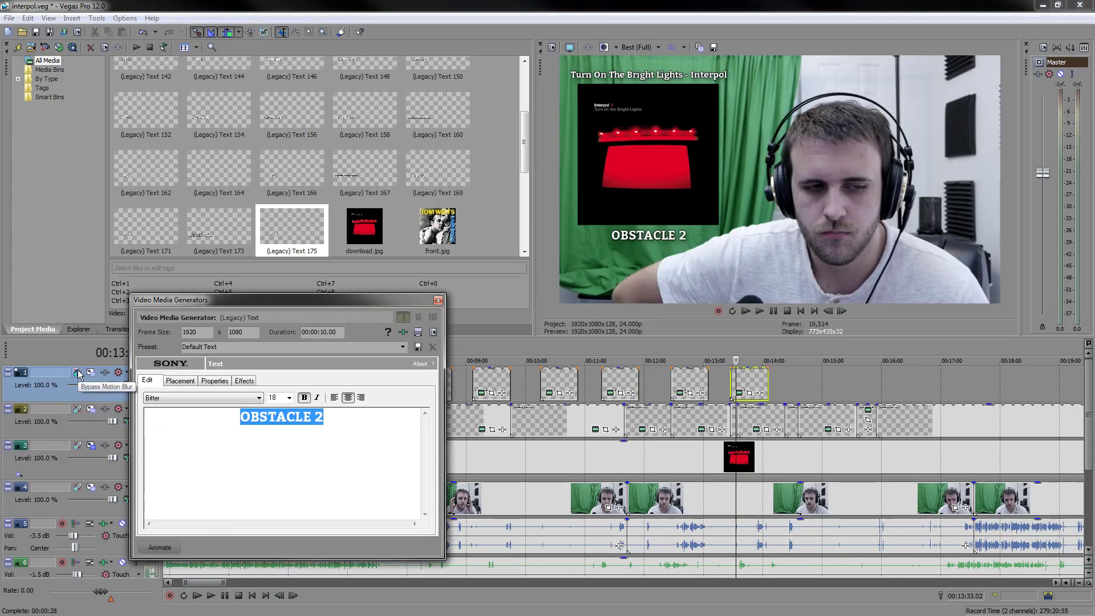
pyautogui.write('ROLAND')
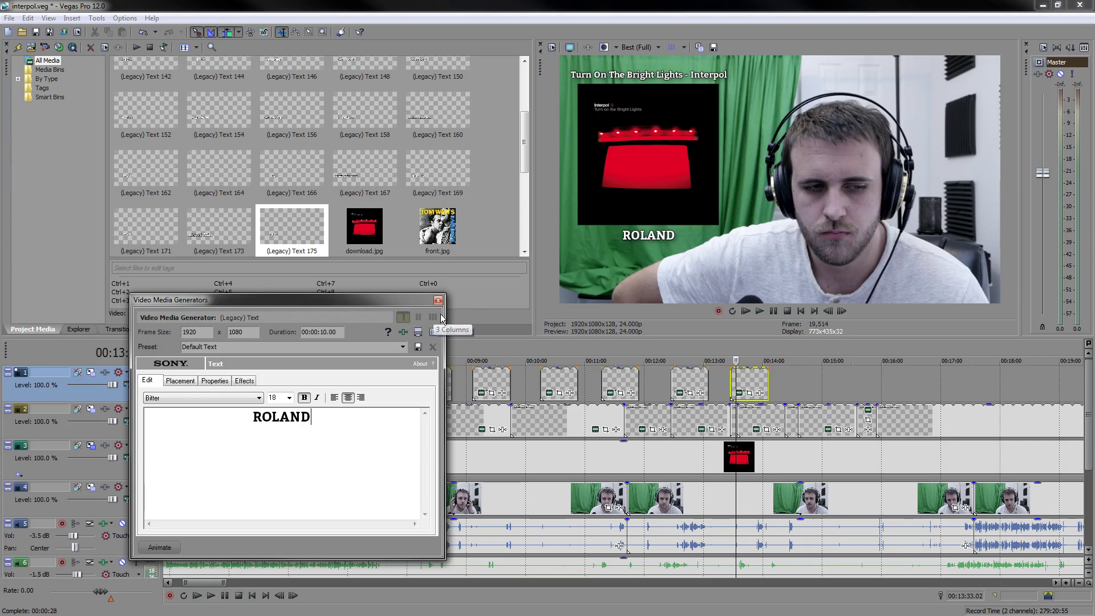
pyautogui.click(438, 300)
# - Paste a new source media copy of the title at 00:14:26.13 on track 1 and change its text to "THE NEW"
pyautogui.click(789, 377)
pyautogui.hotkey('ctrl', 'v')
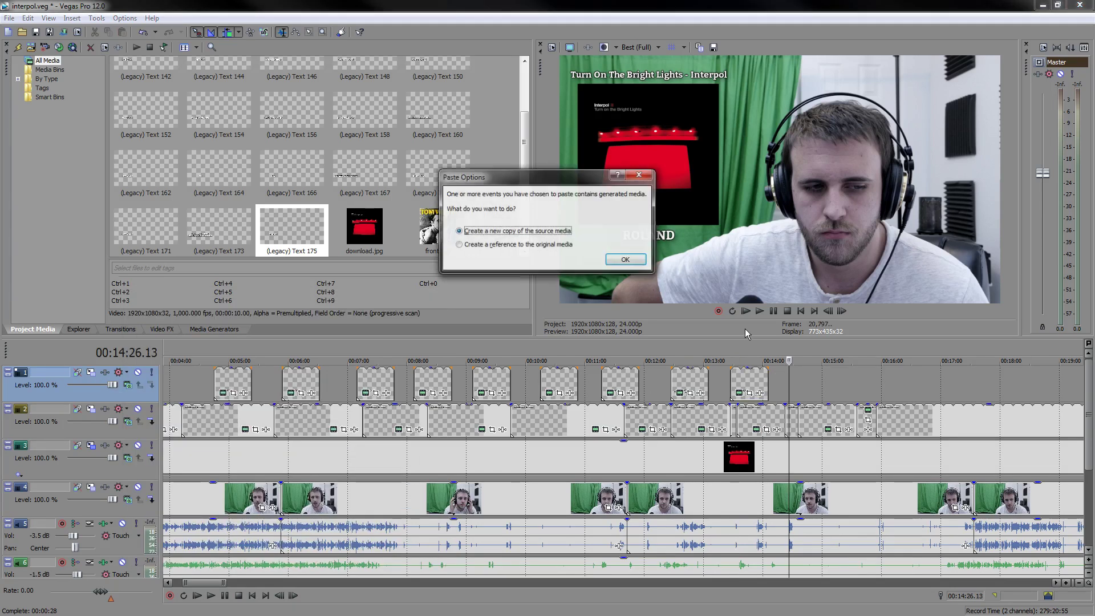
pyautogui.click(627, 260)
pyautogui.click(794, 384)
pyautogui.click(798, 393)
pyautogui.hotkey('ctrl', 'a')
pyautogui.write('THE NEW')
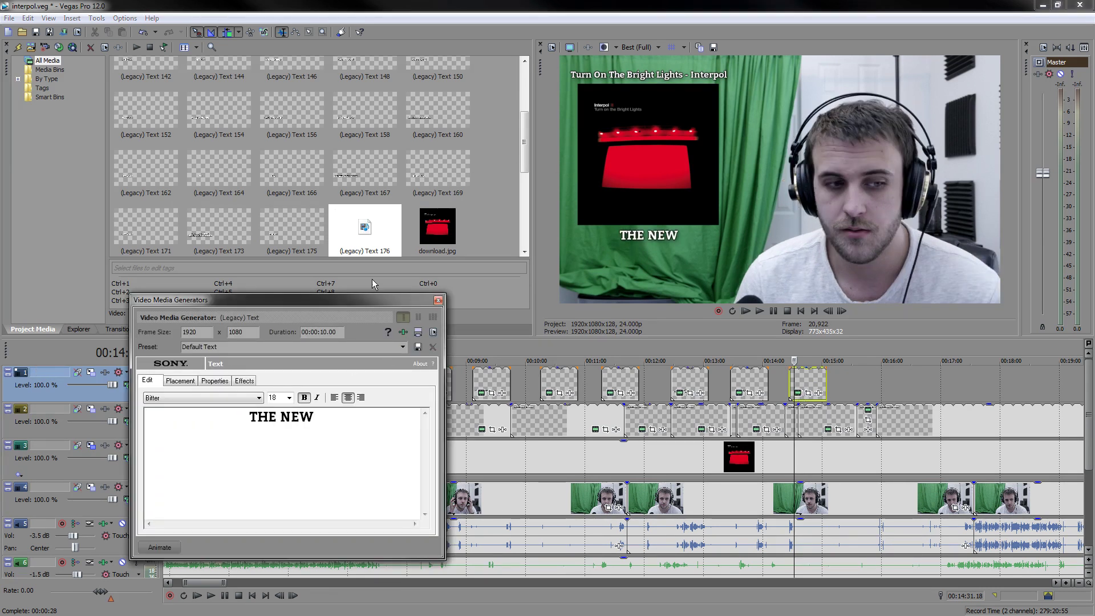
pyautogui.click(441, 301)
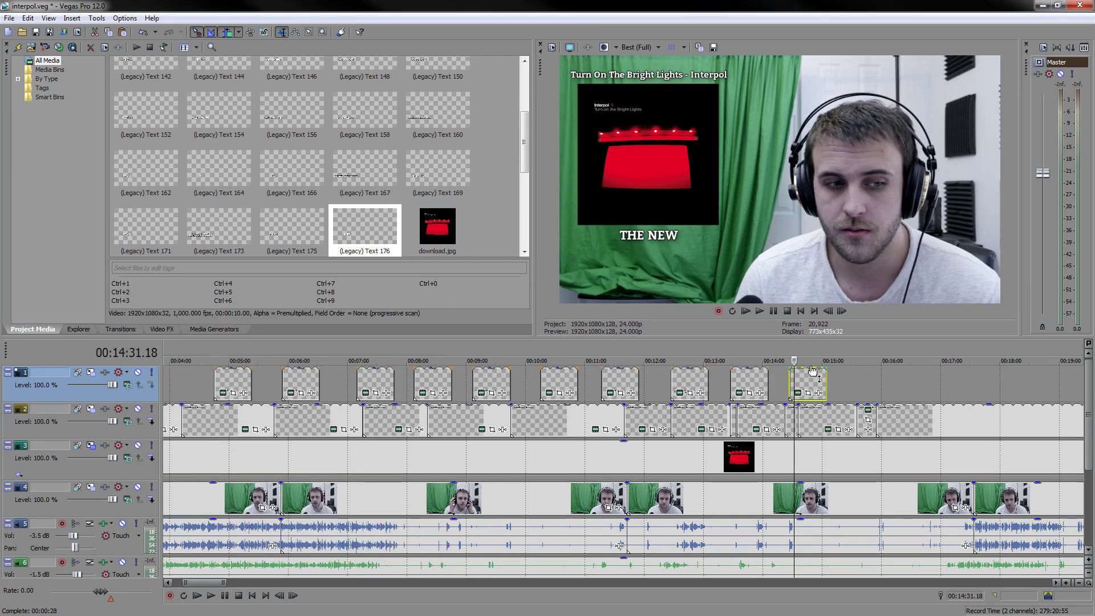
# - Paste another new source media copy of the title after "THE NEW" on track 1 and change its text to "LEIF ERIKSON"
pyautogui.click(867, 393)
pyautogui.hotkey('ctrl', 'v')
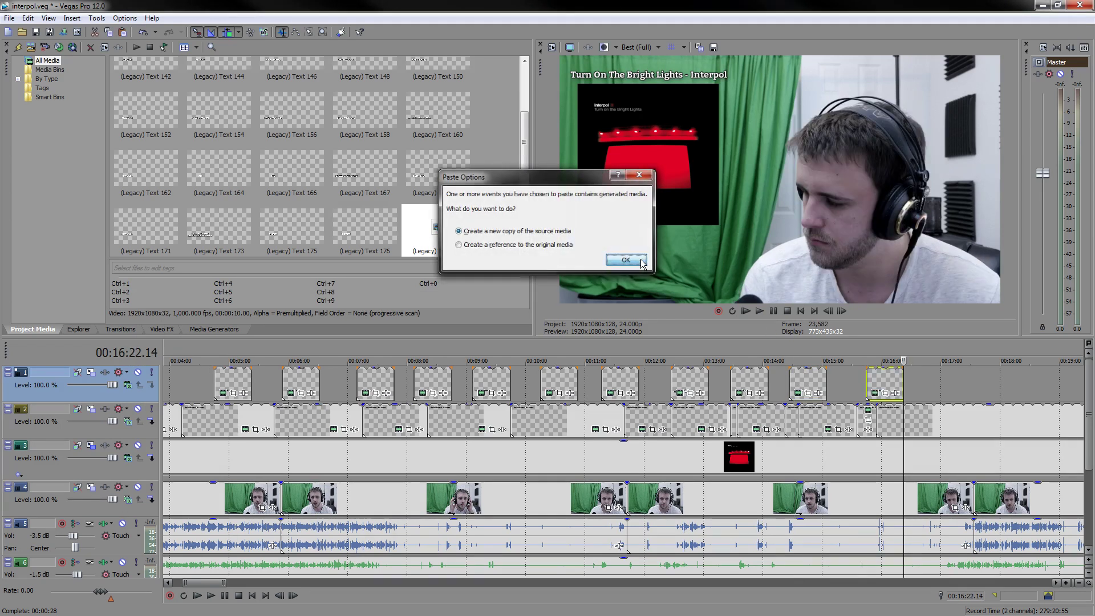
pyautogui.click(642, 261)
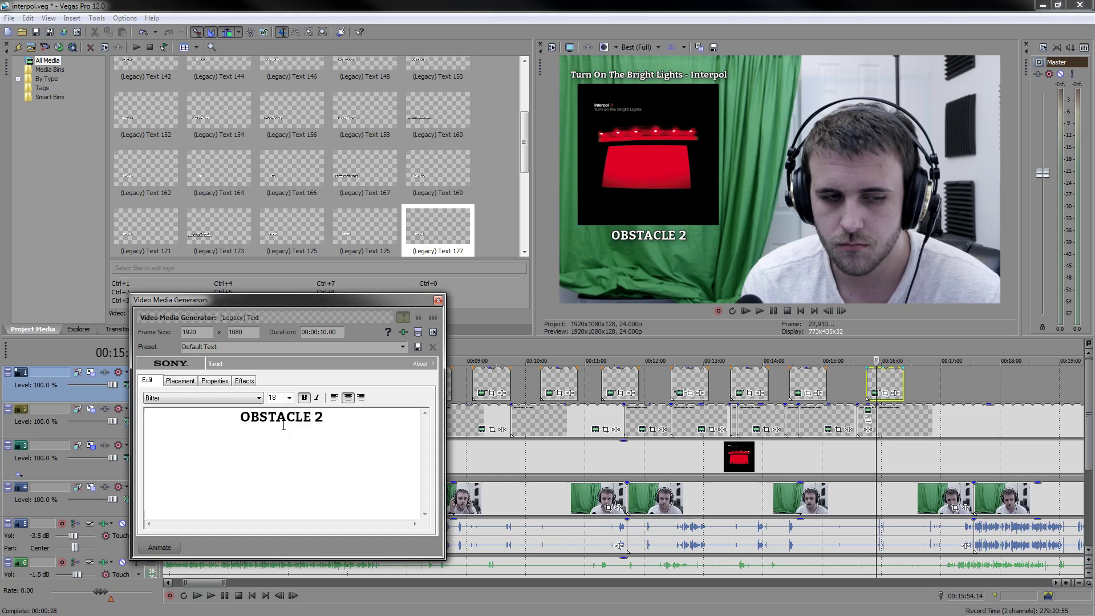
pyautogui.hotkey('ctrl', 'a')
pyautogui.write('LEIF ERIKSON')
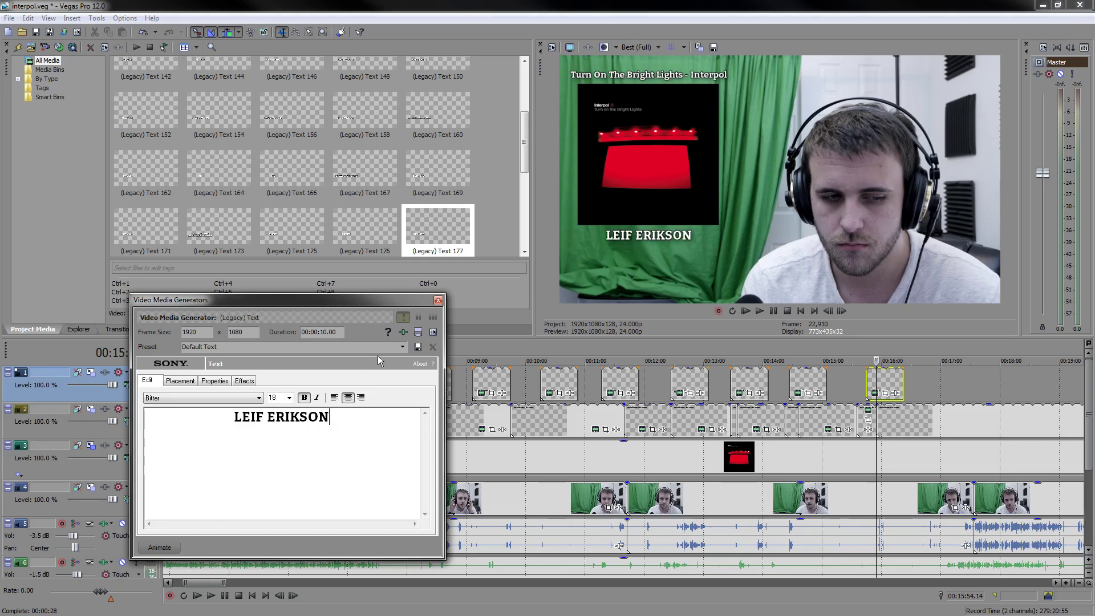
pyautogui.click(437, 301)
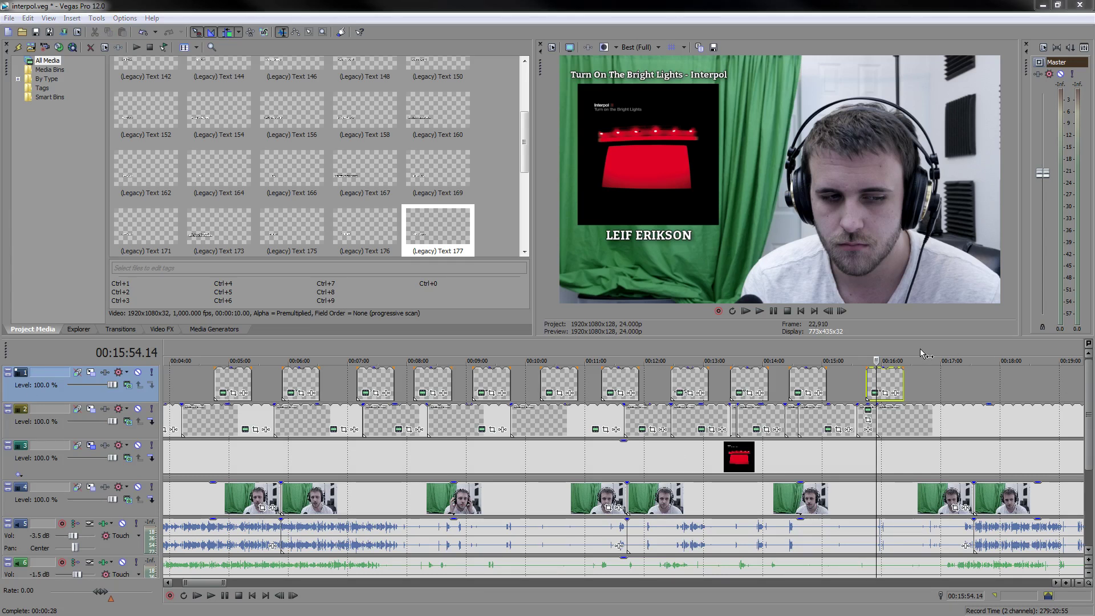
# - Review the timeline layout of the song titles, album cover, camera video and audio tracks
pyautogui.click(577, 469)
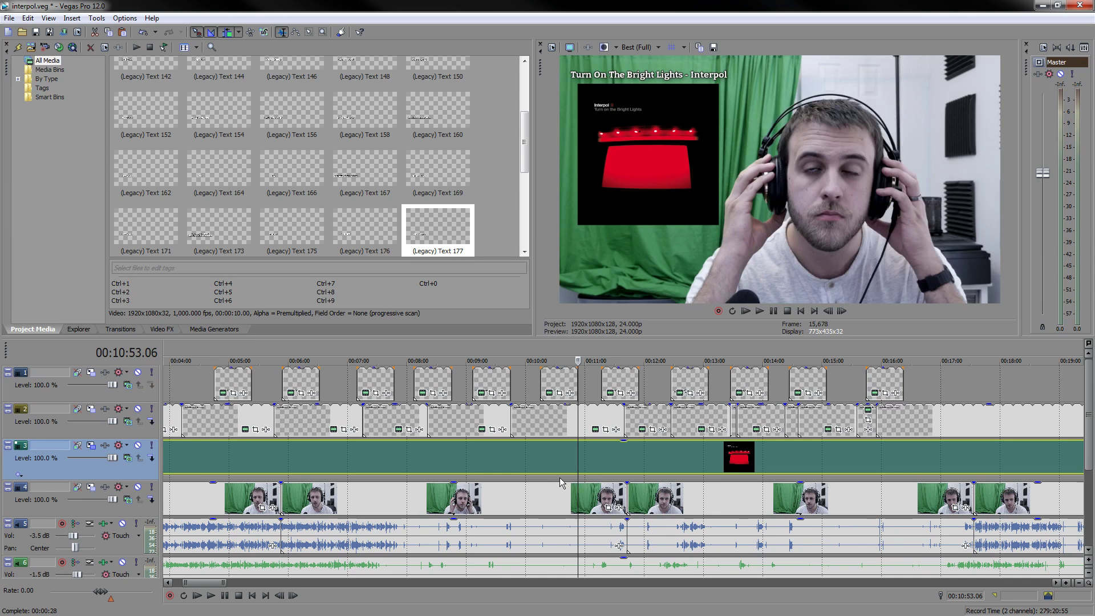
pyautogui.scroll(-5, 559, 477)
pyautogui.scroll(5, 329, 458)
pyautogui.scroll(-3, 317, 459)
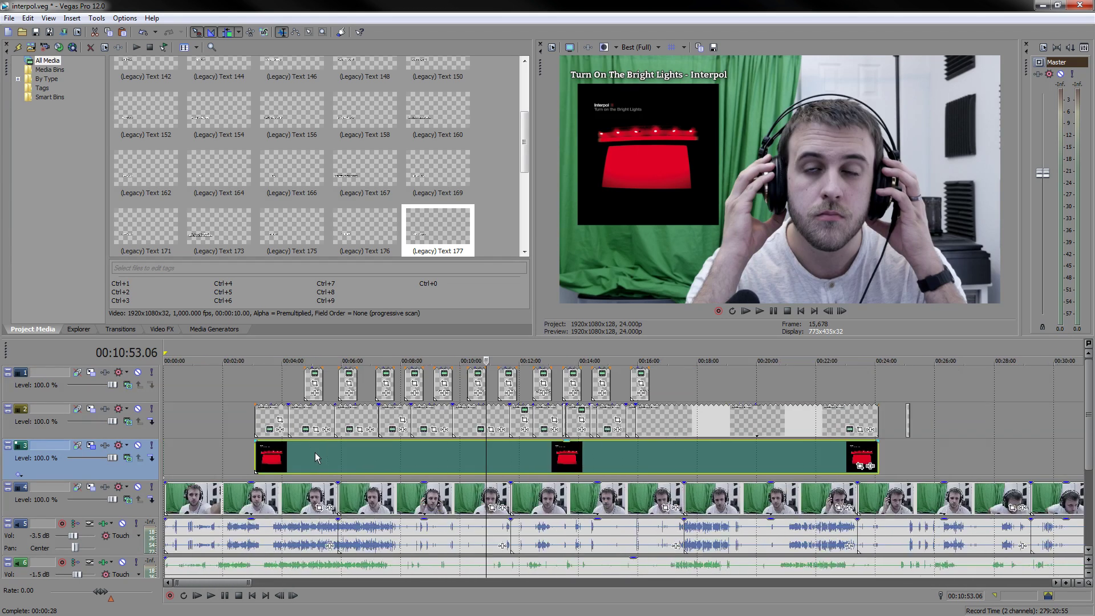
pyautogui.click(295, 464)
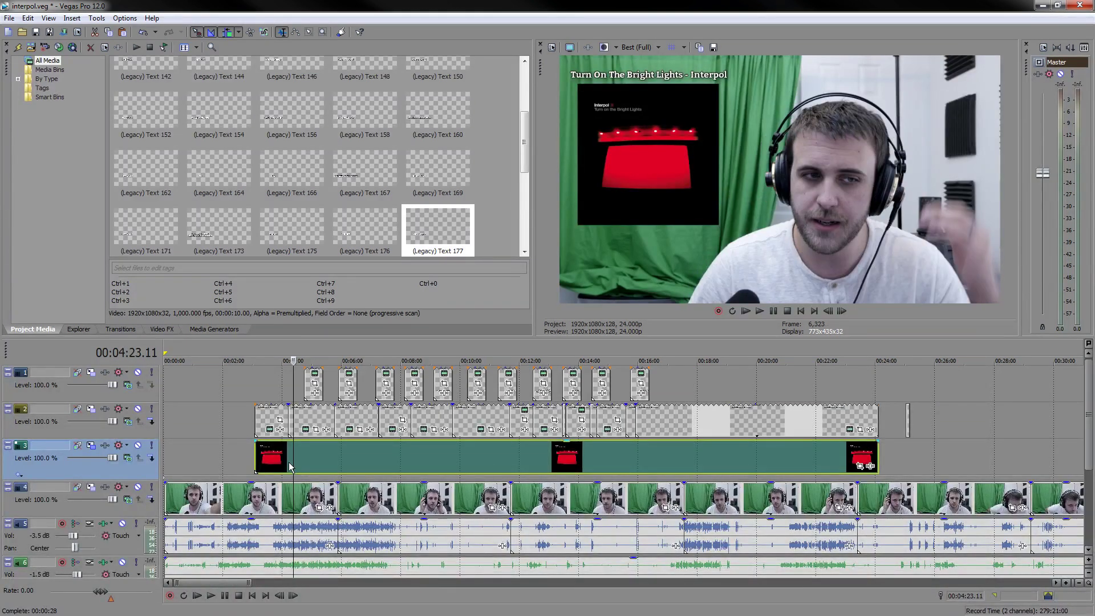
pyautogui.click(272, 465)
pyautogui.scroll(-6, 374, 491)
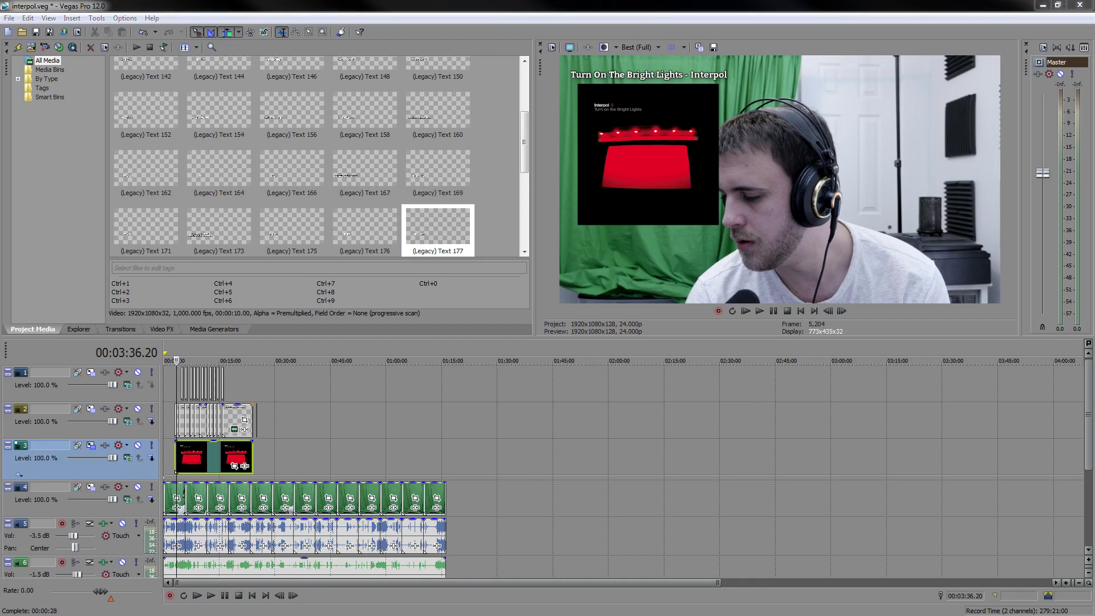
pyautogui.click(176, 496)
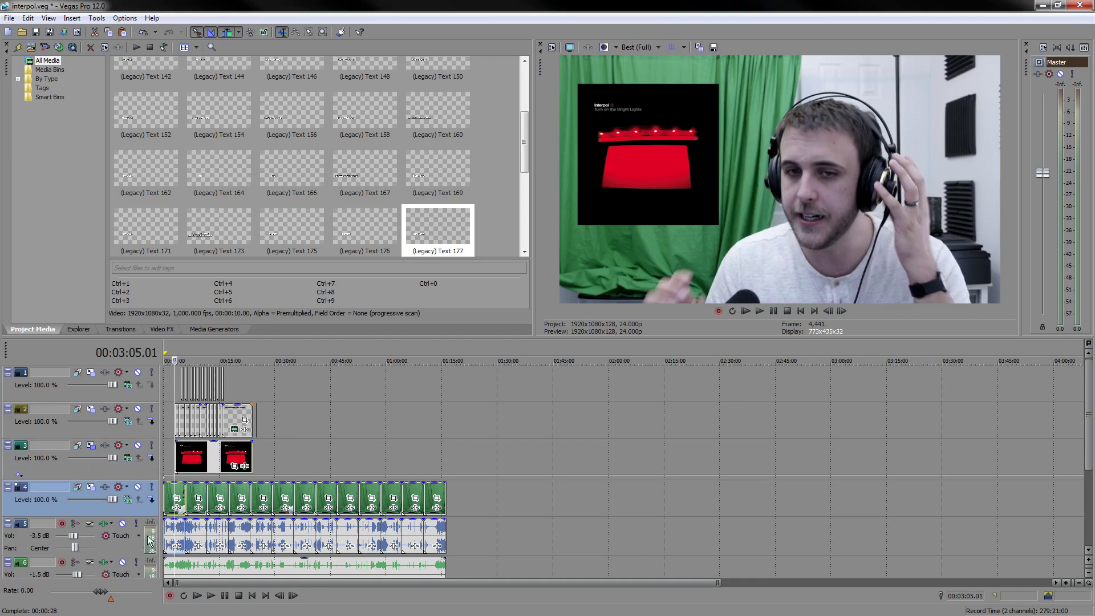
pyautogui.scroll(6, 287, 553)
pyautogui.scroll(-8, 292, 510)
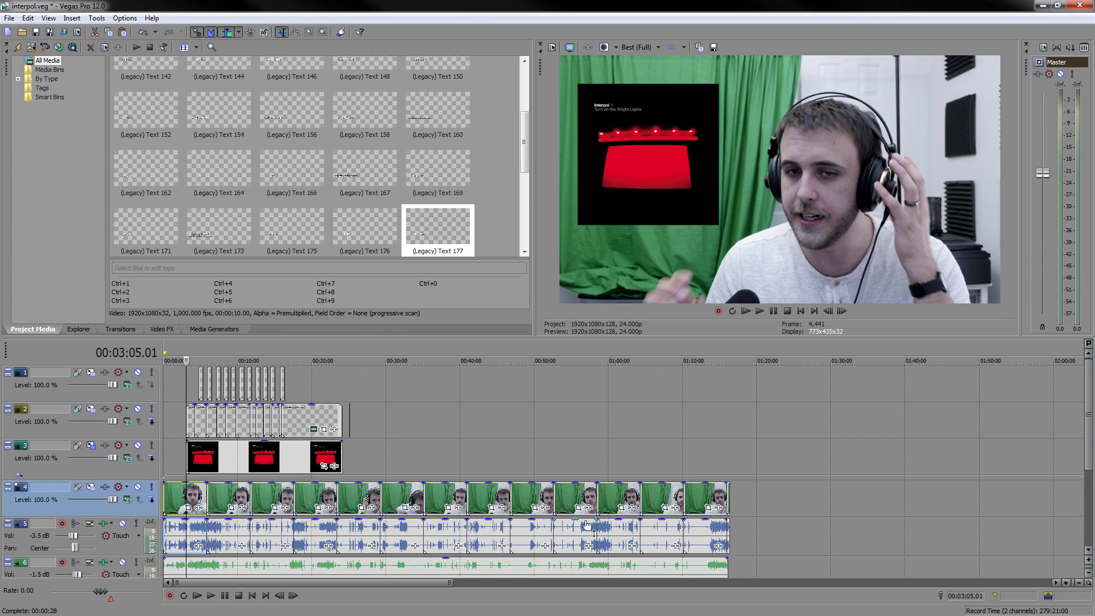
pyautogui.scroll(8, 219, 553)
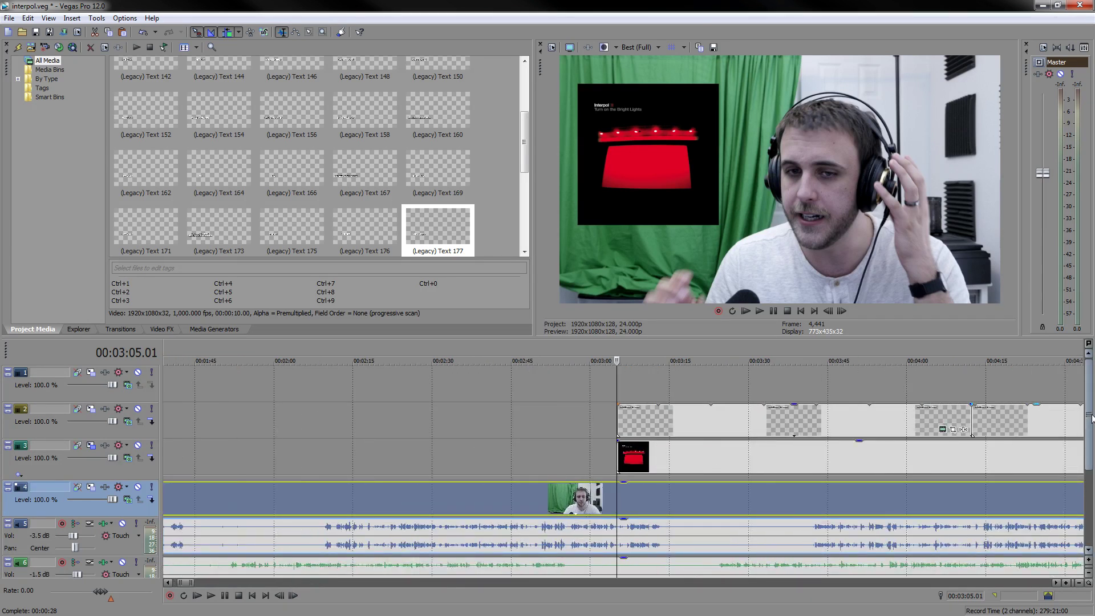
# - Shift the camera video and its track 5 audio about 45 seconds later, and the track 6 audio about 1 minute 3 seconds later
pyautogui.moveTo(1091, 421); pyautogui.dragTo(1094, 520)
pyautogui.scroll(-5, 318, 497)
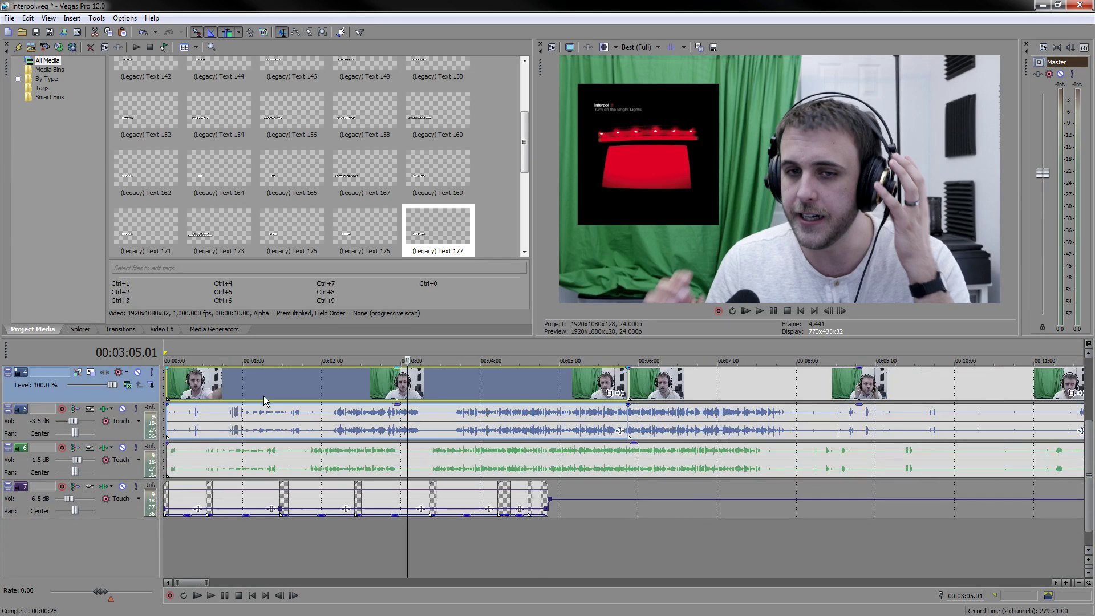
pyautogui.moveTo(214, 393); pyautogui.dragTo(271, 388)
pyautogui.moveTo(208, 457); pyautogui.dragTo(293, 453)
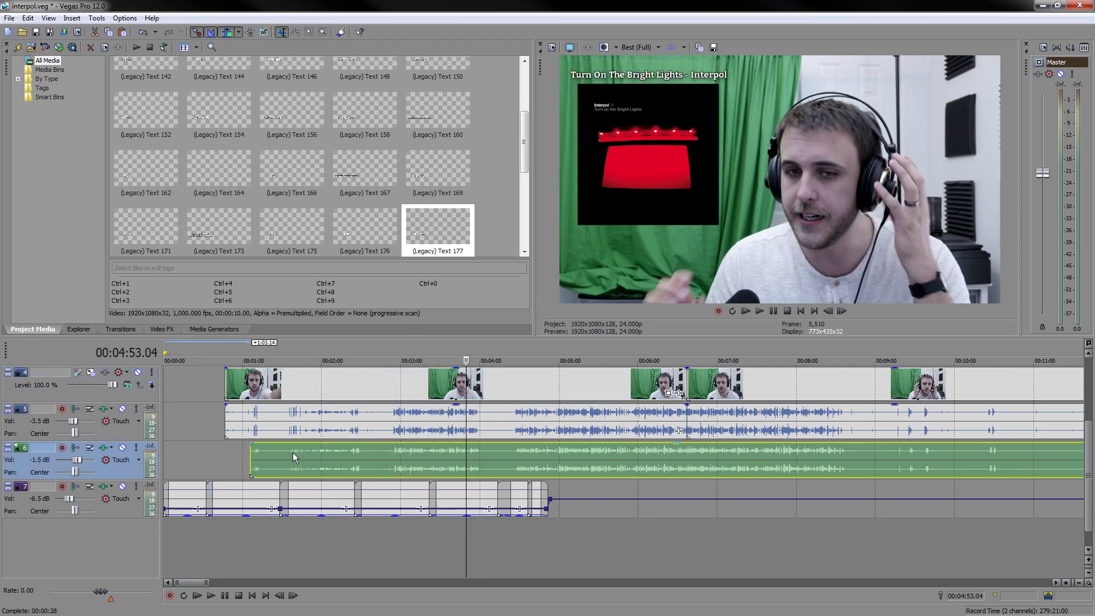
# - Roughly line up the track 6 audio with the speech waveform of the track 5 camera audio around 00:02:22
pyautogui.click(357, 457)
pyautogui.scroll(8, 585, 491)
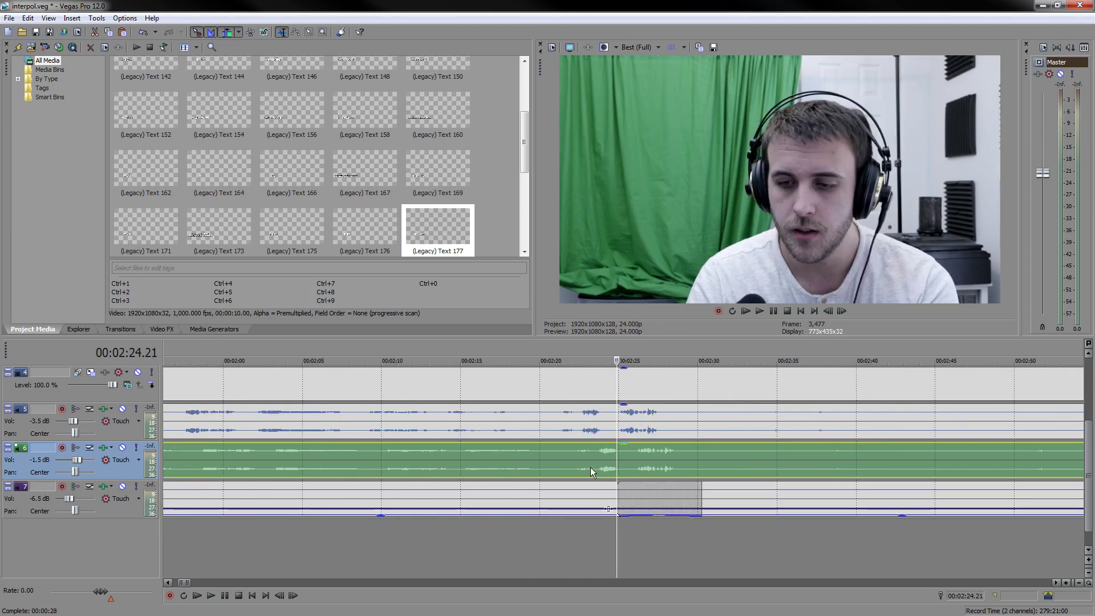
pyautogui.click(577, 452)
pyautogui.scroll(10, 577, 452)
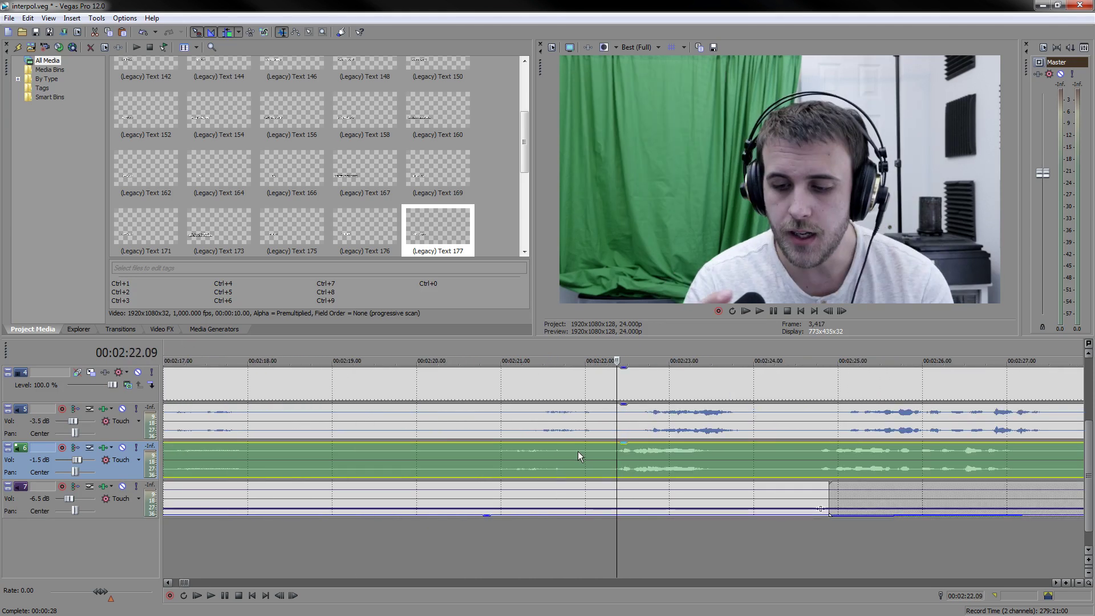
pyautogui.scroll(-2, 580, 451)
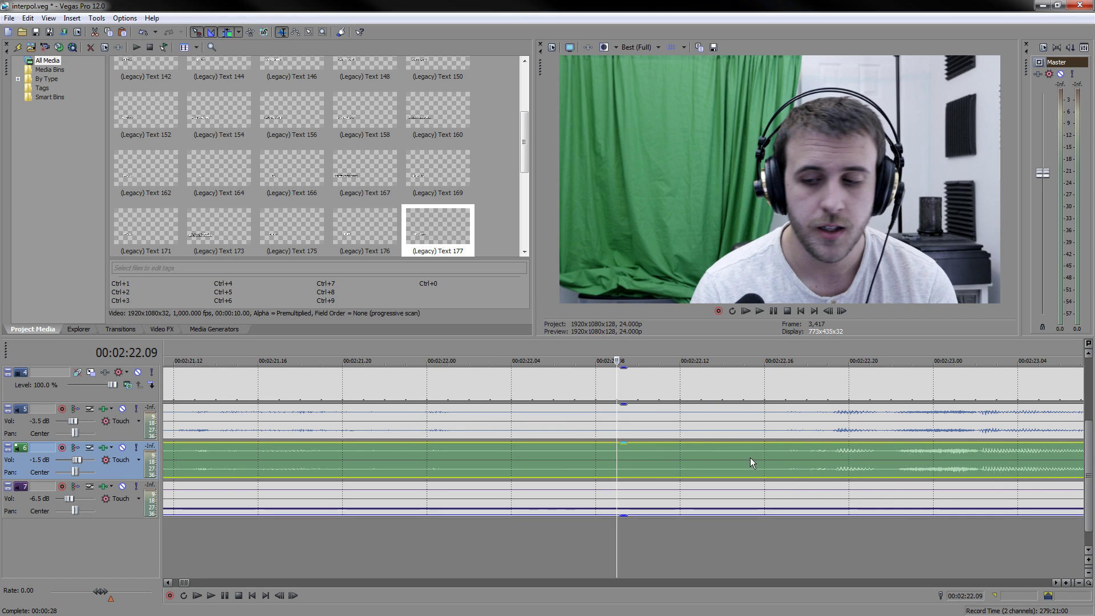
pyautogui.scroll(-15, 741, 457)
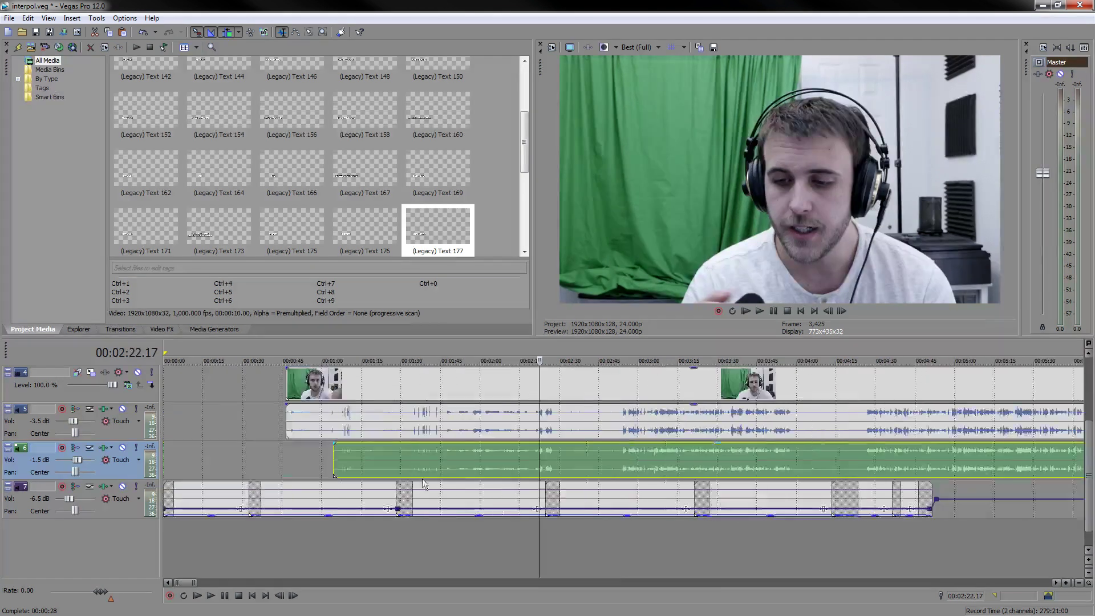
# - Shift the track 6 audio so its clap peaks align with the track 5 claps around 00:01:09
pyautogui.moveTo(412, 457)
pyautogui.mouseDown()
pyautogui.moveTo(431, 453)
pyautogui.moveTo(423, 450)
pyautogui.mouseUp()
pyautogui.click(424, 450)
pyautogui.scroll(15, 649, 470)
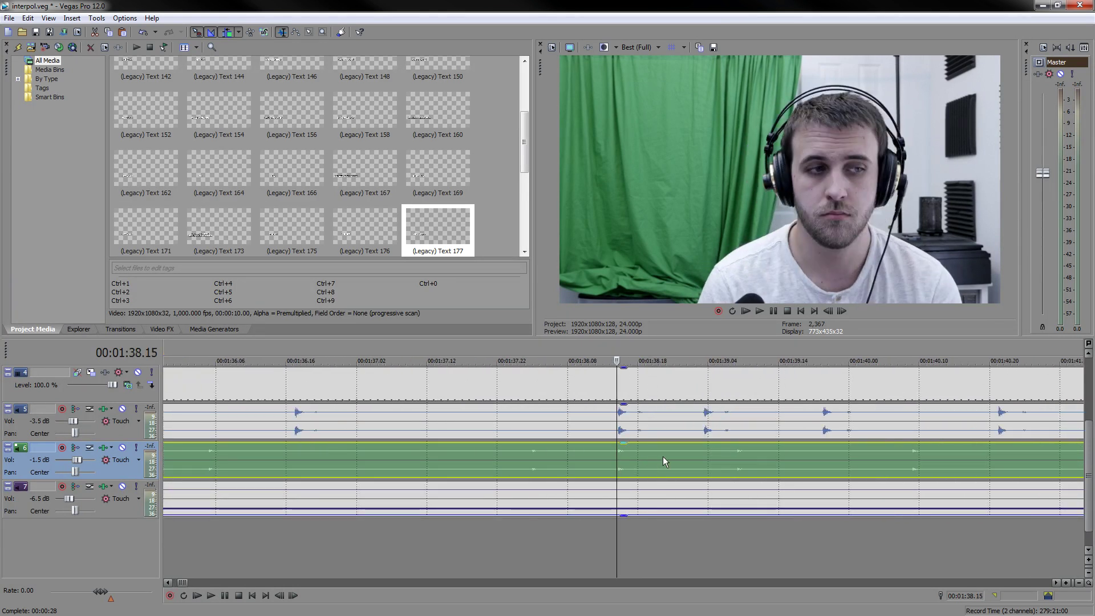
pyautogui.scroll(-10, 641, 456)
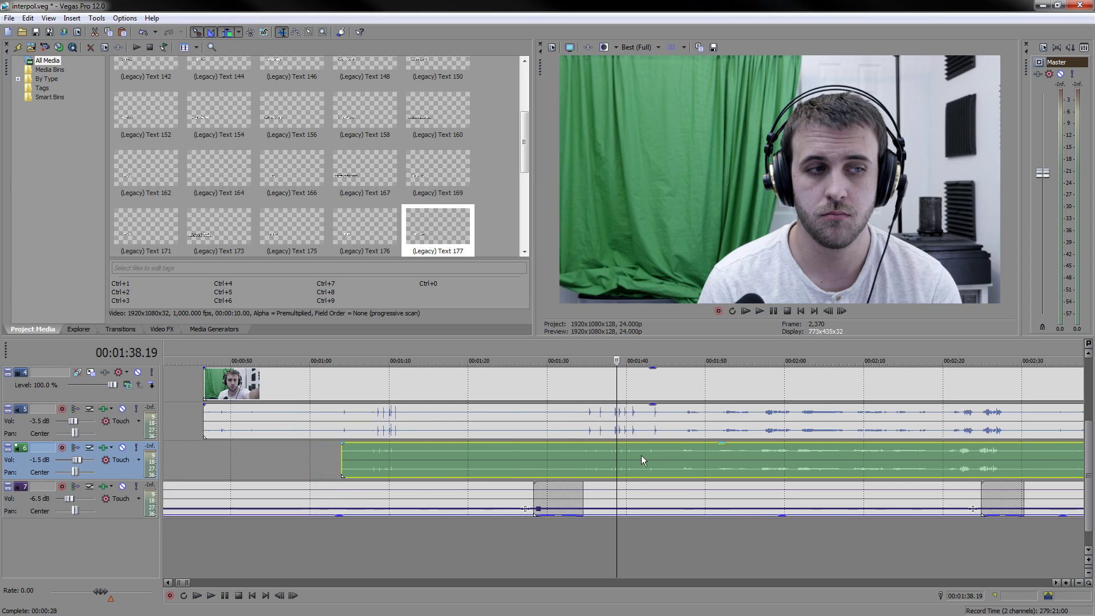
pyautogui.click(399, 454)
pyautogui.scroll(15, 382, 451)
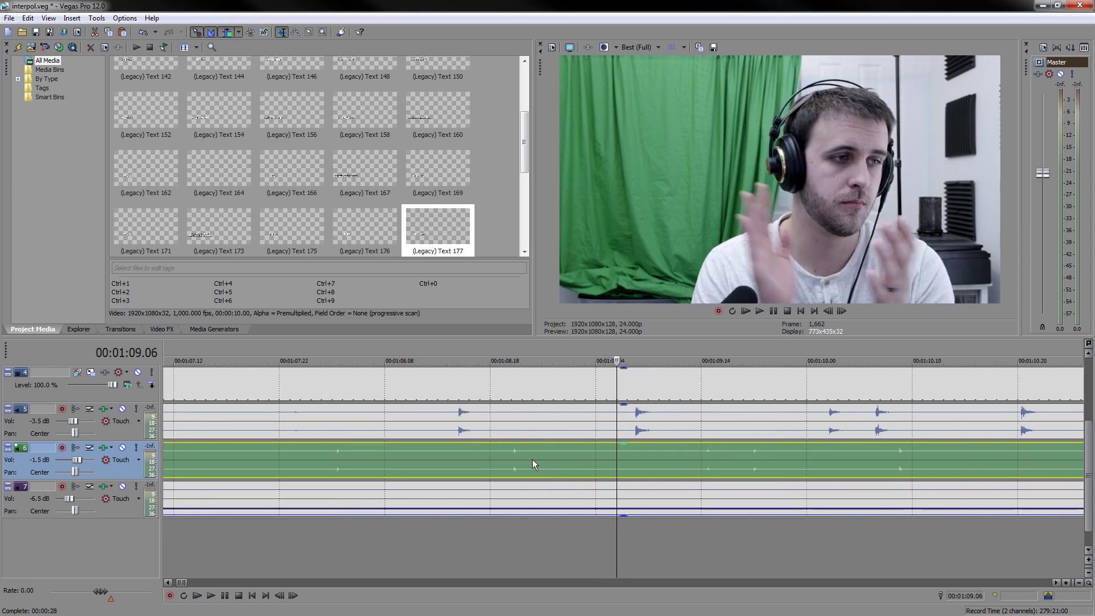
pyautogui.moveTo(626, 462); pyautogui.dragTo(651, 455)
pyautogui.click(740, 463)
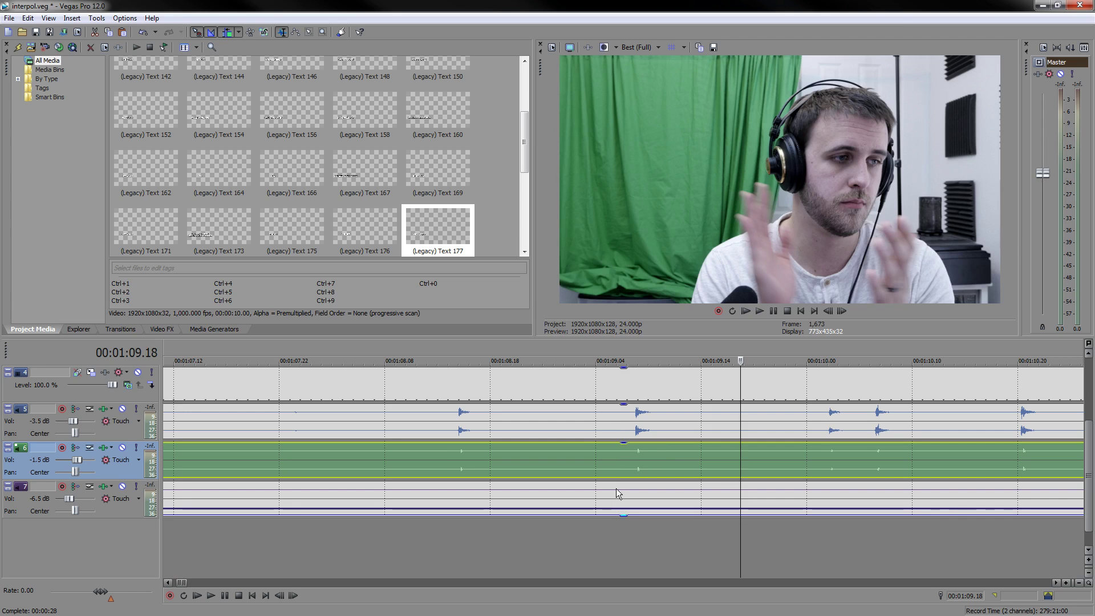
# - Fine-align the track 6 audio with the track 5 clap near 00:01:08.15 and play the claps back
pyautogui.click(438, 458)
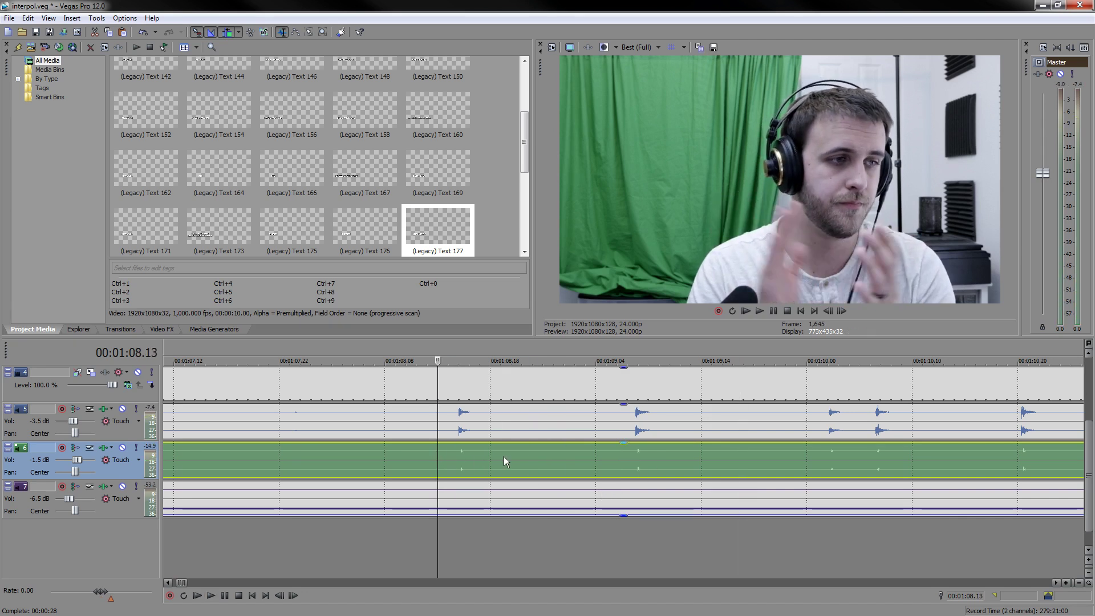
pyautogui.scroll(5, 742, 435)
pyautogui.moveTo(802, 458); pyautogui.dragTo(791, 459)
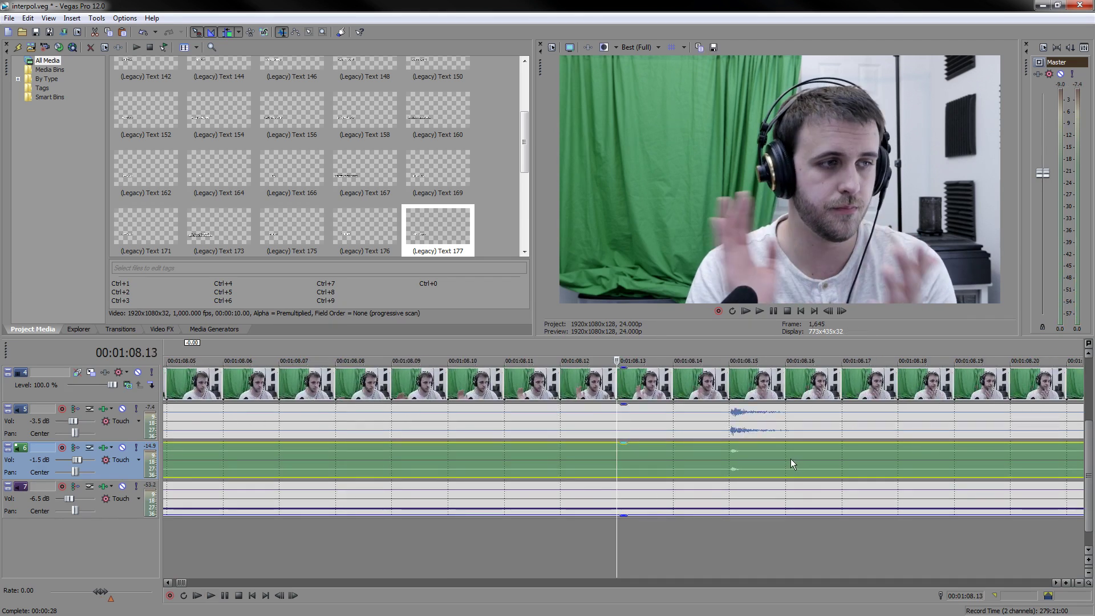
pyautogui.scroll(-8, 772, 494)
pyautogui.press('space')
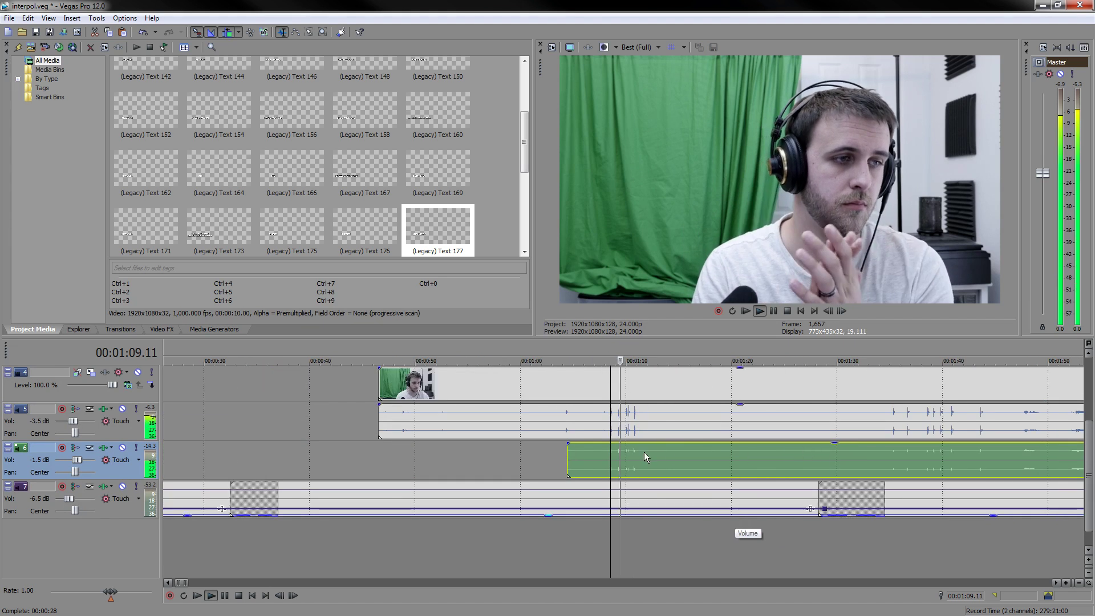
pyautogui.scroll(-6, 699, 476)
pyautogui.press('space')
# - Play the speech around 00:03:21 and compare the track 5 and track 6 waveforms near 00:02:56
pyautogui.click(259, 455)
pyautogui.press('space')
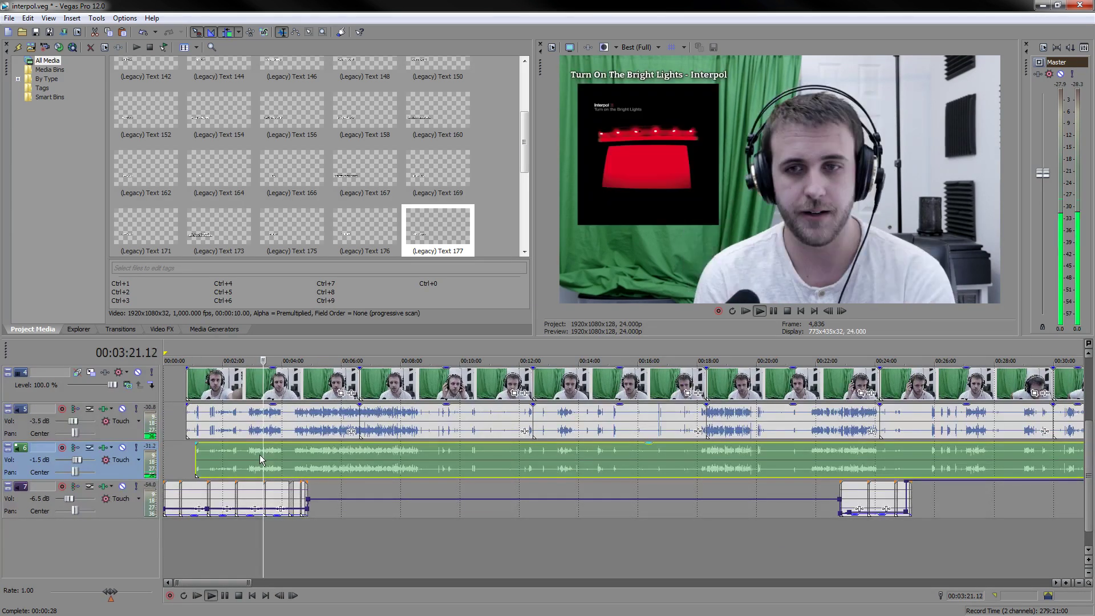
pyautogui.press('space')
pyautogui.scroll(8, 590, 454)
pyautogui.scroll(3, 590, 451)
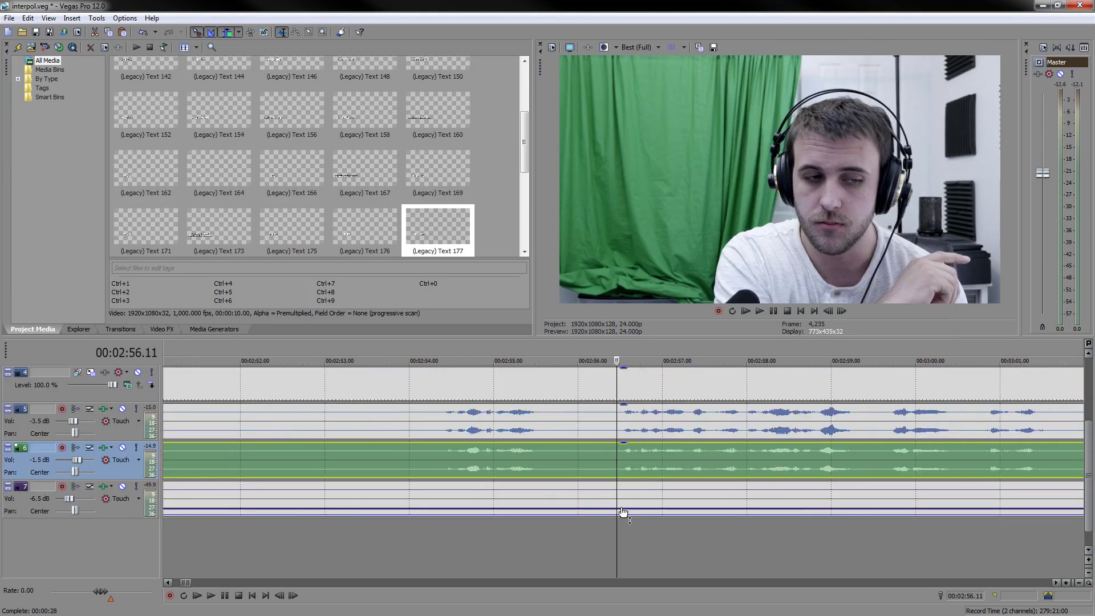
pyautogui.scroll(8, 733, 456)
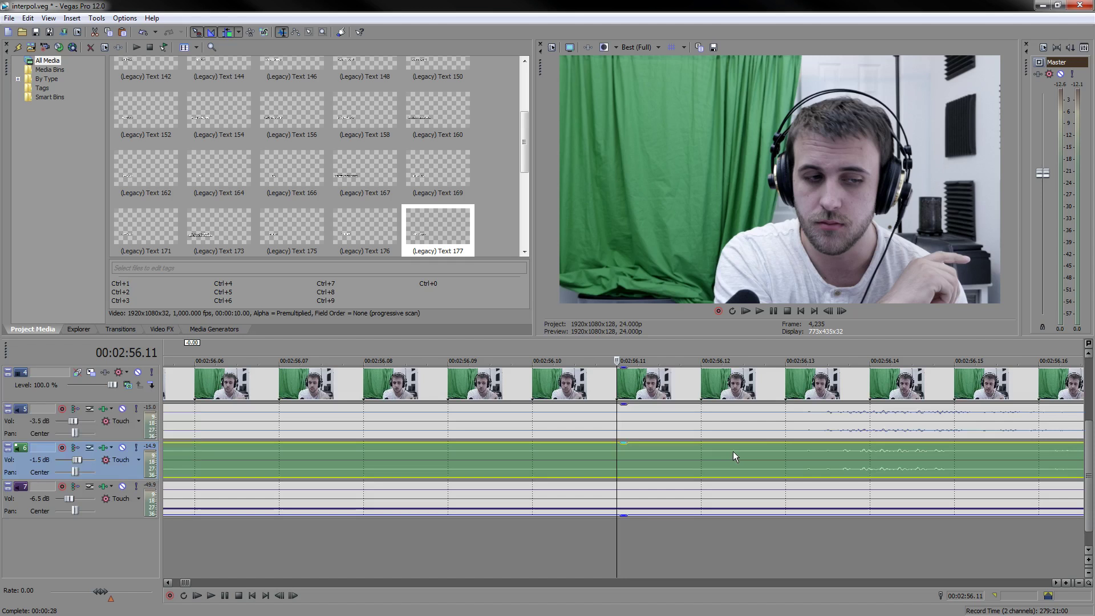
pyautogui.scroll(-15, 734, 451)
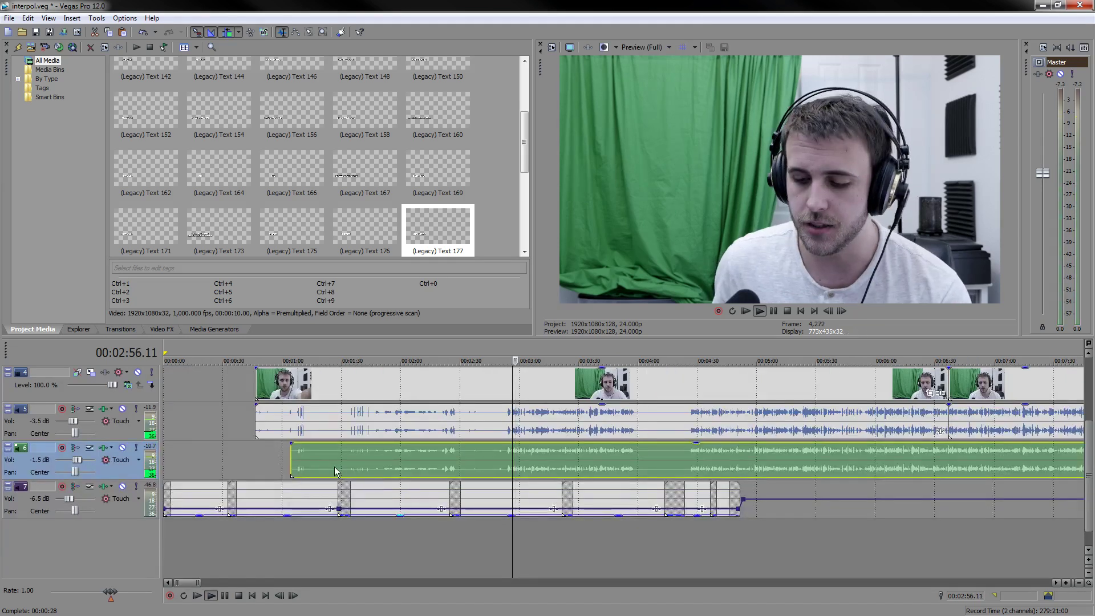
# - Split the camera video, its track 5 audio and the track 6 audio at 00:01:04.11
pyautogui.click(301, 418)
pyautogui.click(295, 420)
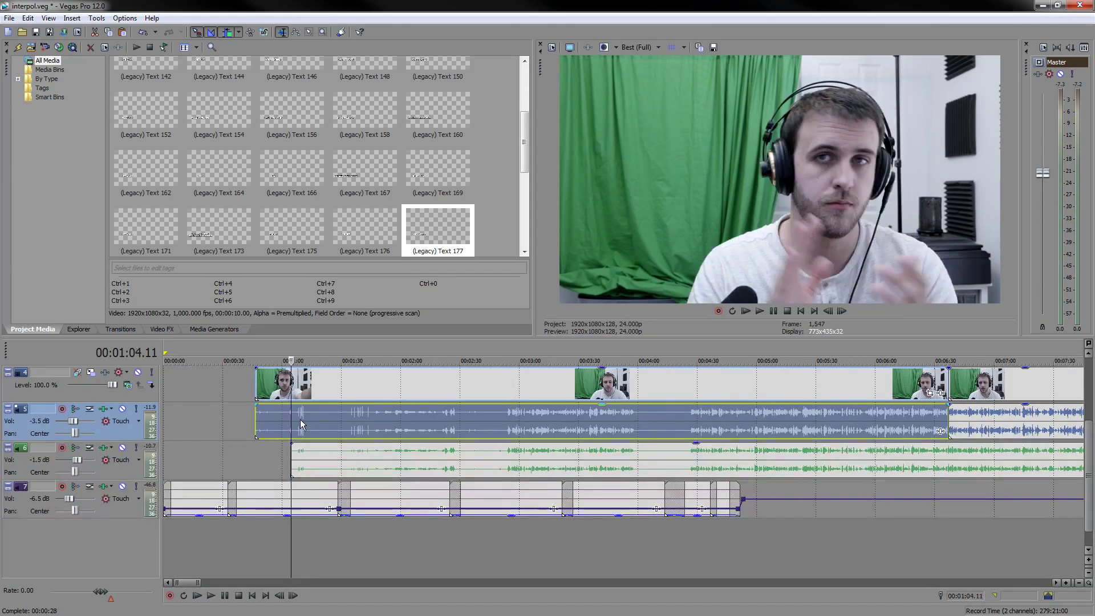
pyautogui.scroll(15, 786, 482)
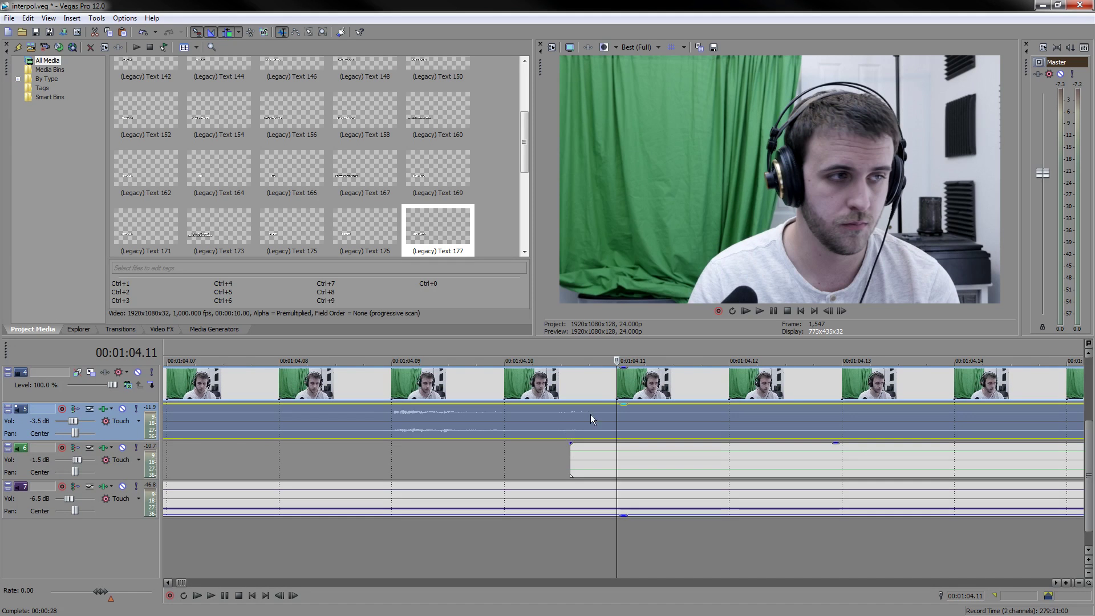
pyautogui.press('s')
pyautogui.click(616, 448)
pyautogui.press('s')
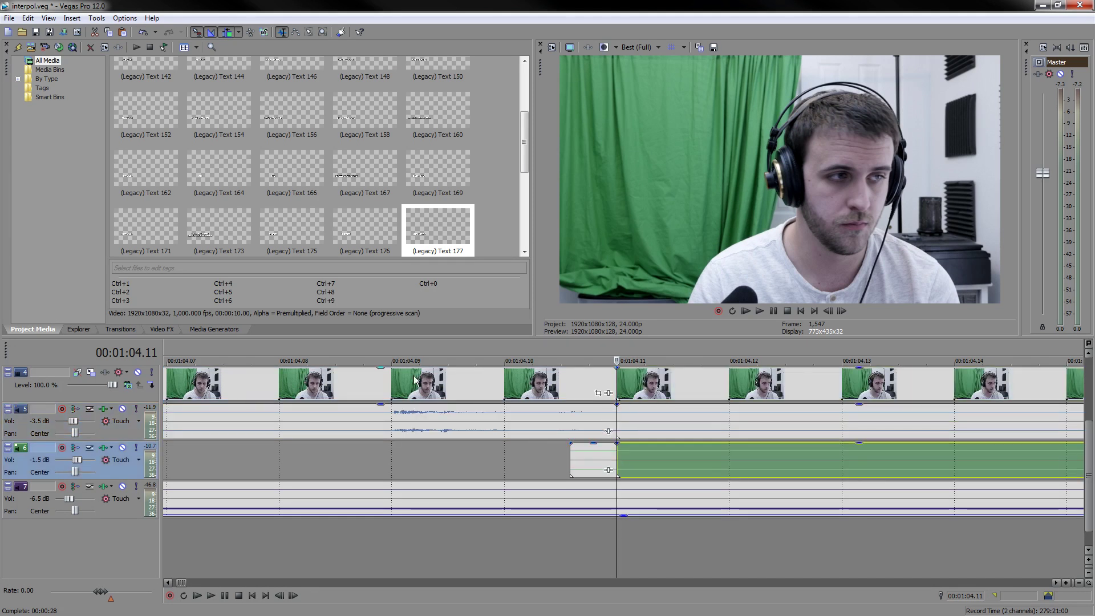
# - Turn off auto ripple and delete the camera video and audio pieces before 00:01:04.11
pyautogui.click(228, 32)
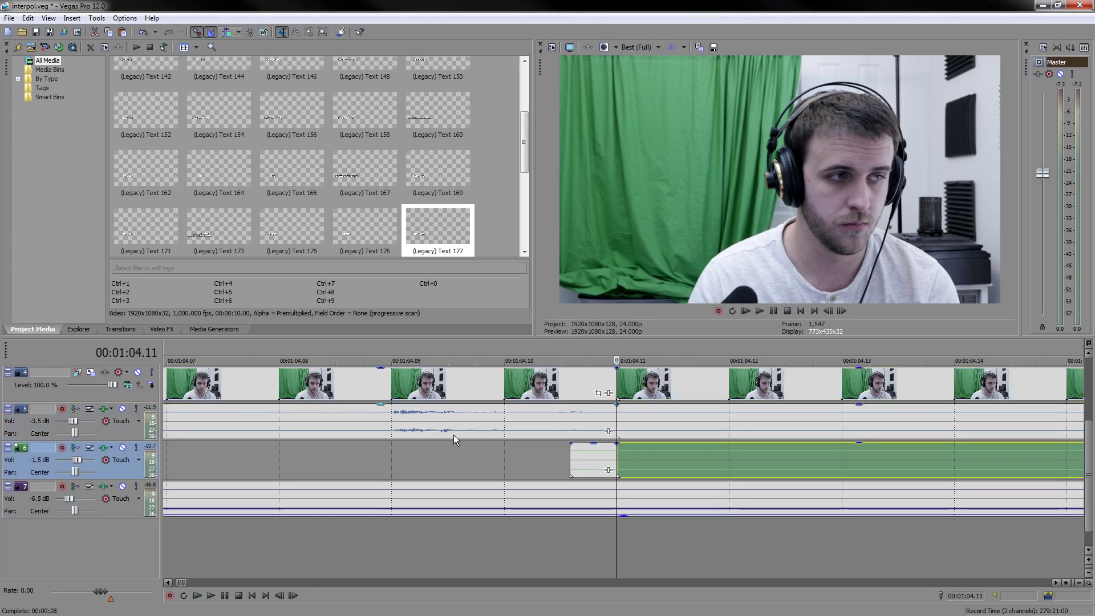
pyautogui.click(558, 394)
pyautogui.press('Delete')
pyautogui.scroll(-5, 548, 476)
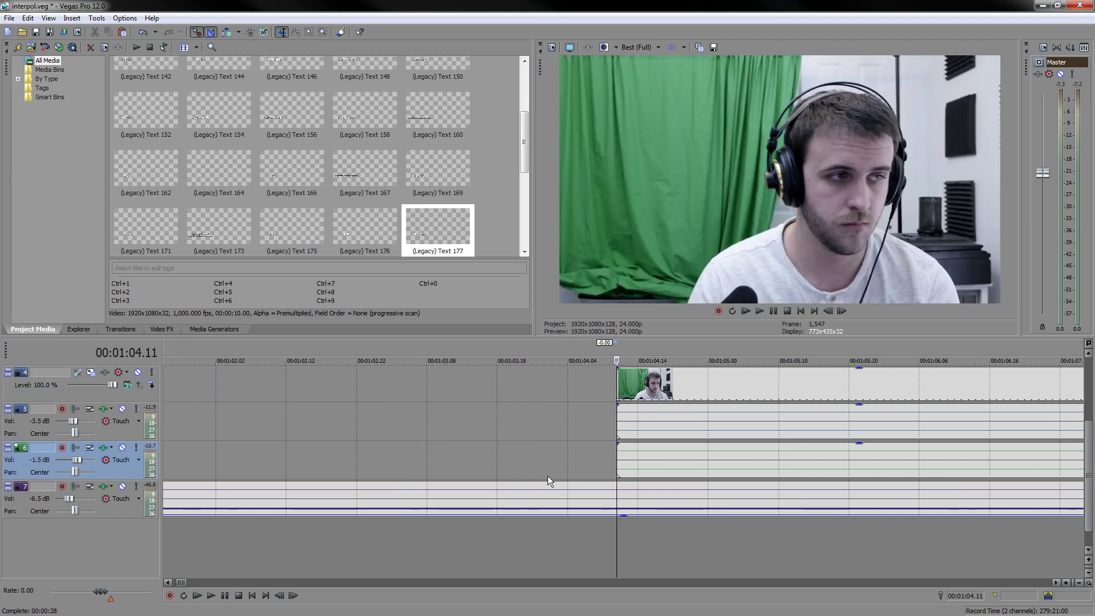
# - Check the sync of the track 6 audio with the camera audio by playing back around 00:23:44
pyautogui.scroll(-10, 588, 406)
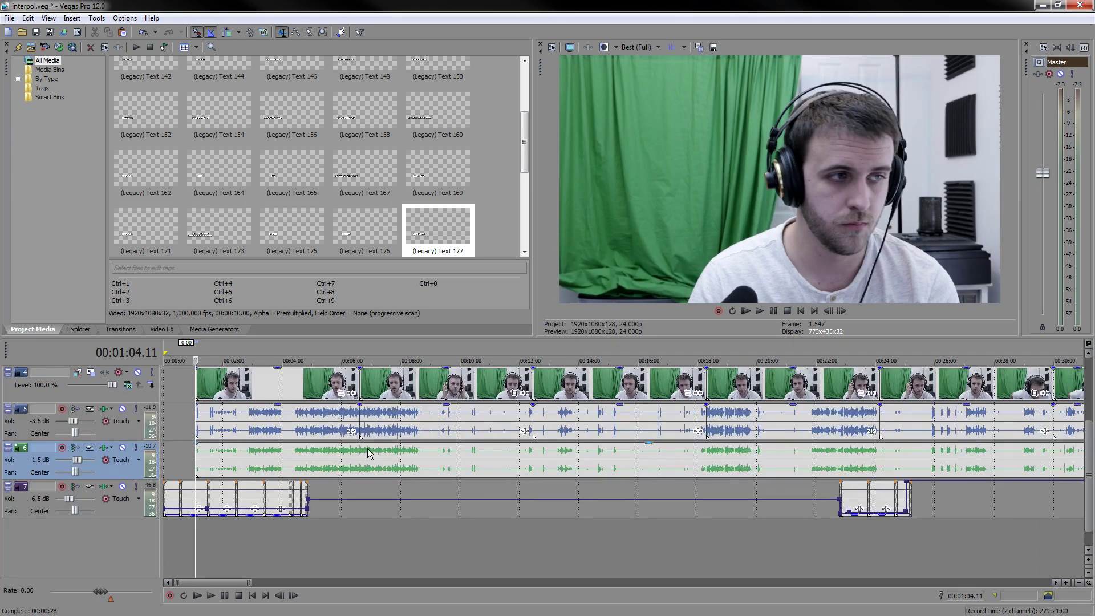
pyautogui.scroll(-6, 669, 441)
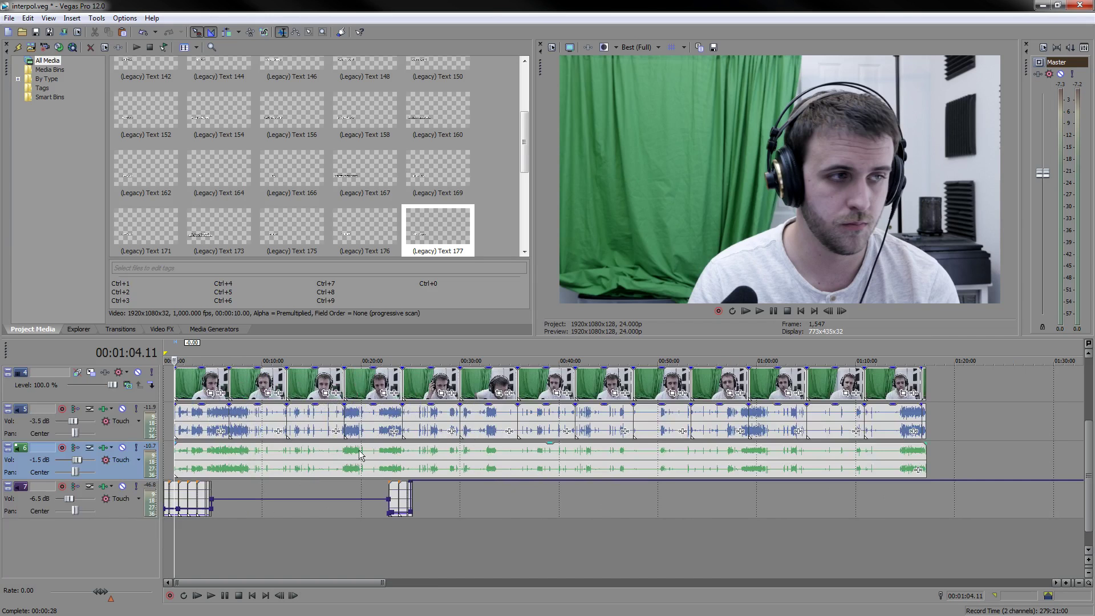
pyautogui.click(400, 455)
pyautogui.scroll(15, 400, 454)
pyautogui.press('space')
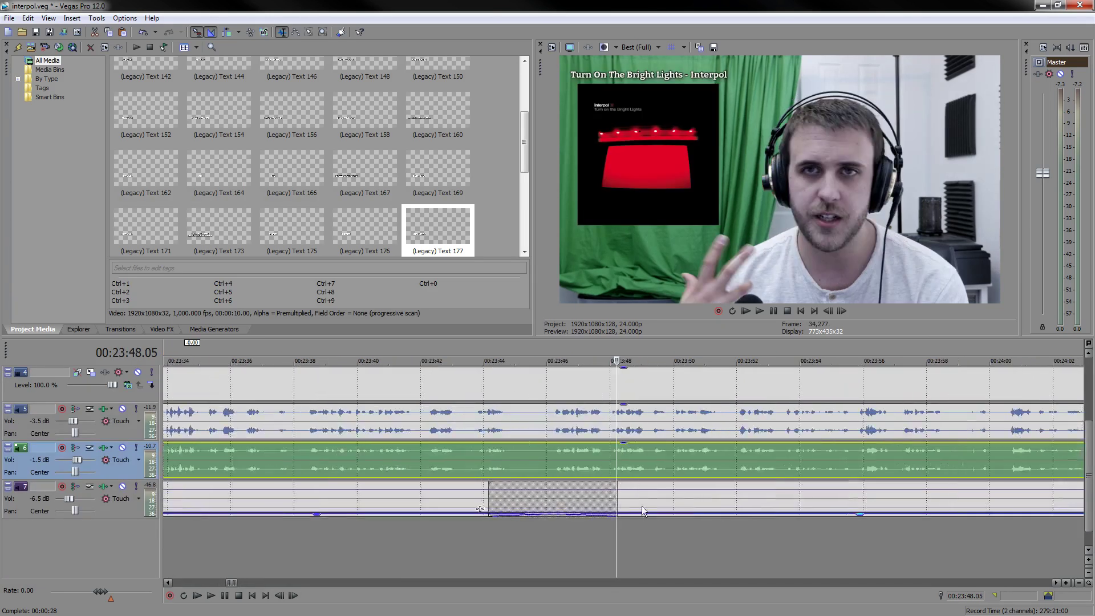
pyautogui.press('space')
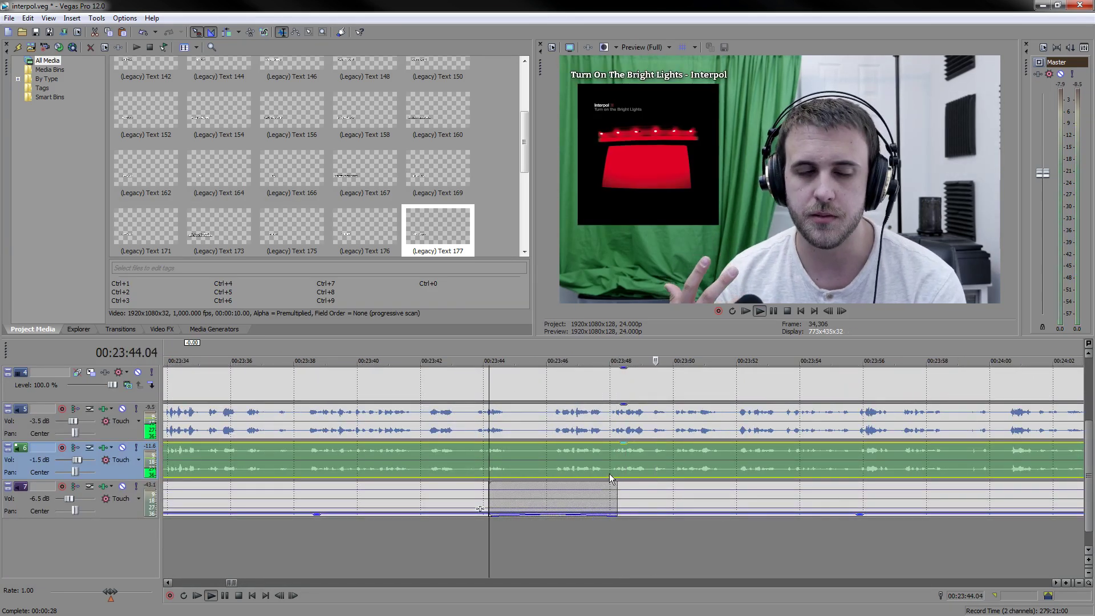
# - Split the track 6 audio at 00:23:44.17, in a quiet gap between spoken phrases
pyautogui.scroll(5, 616, 464)
pyautogui.click(896, 446)
pyautogui.press('s')
pyautogui.scroll(5, 797, 540)
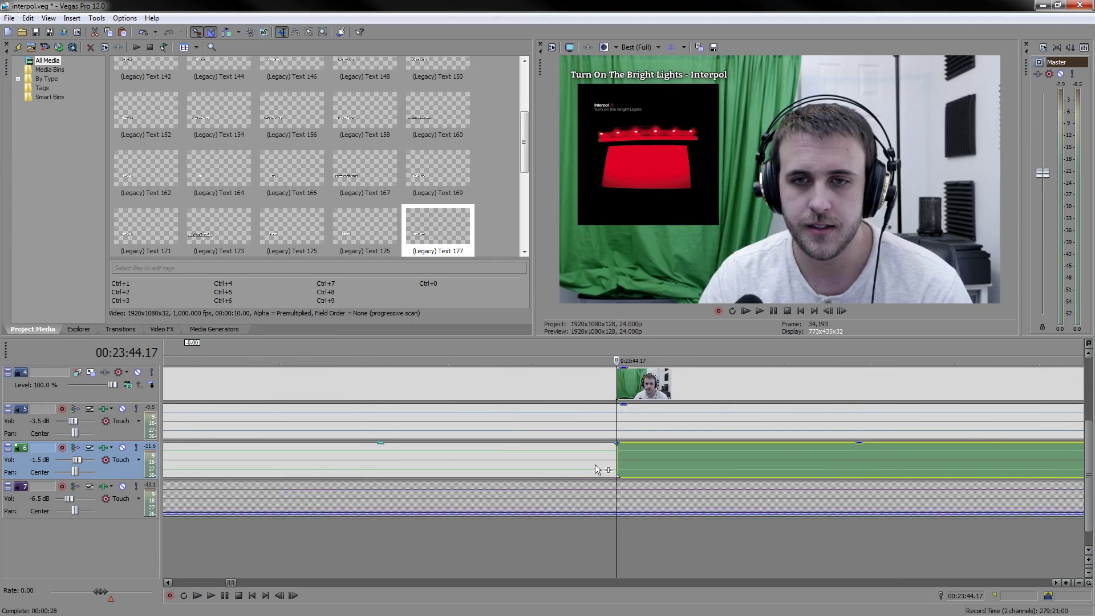
# - Trim the earlier track 6 piece to end at 00:23:44.16 and move the following piece one frame earlier to meet it
pyautogui.click(610, 464)
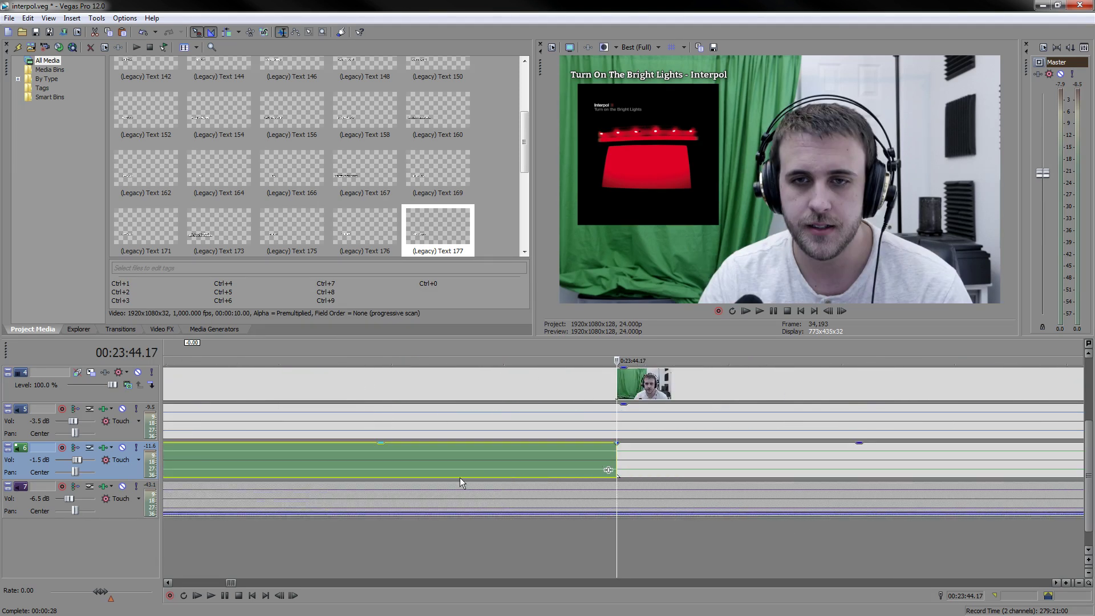
pyautogui.click(400, 468)
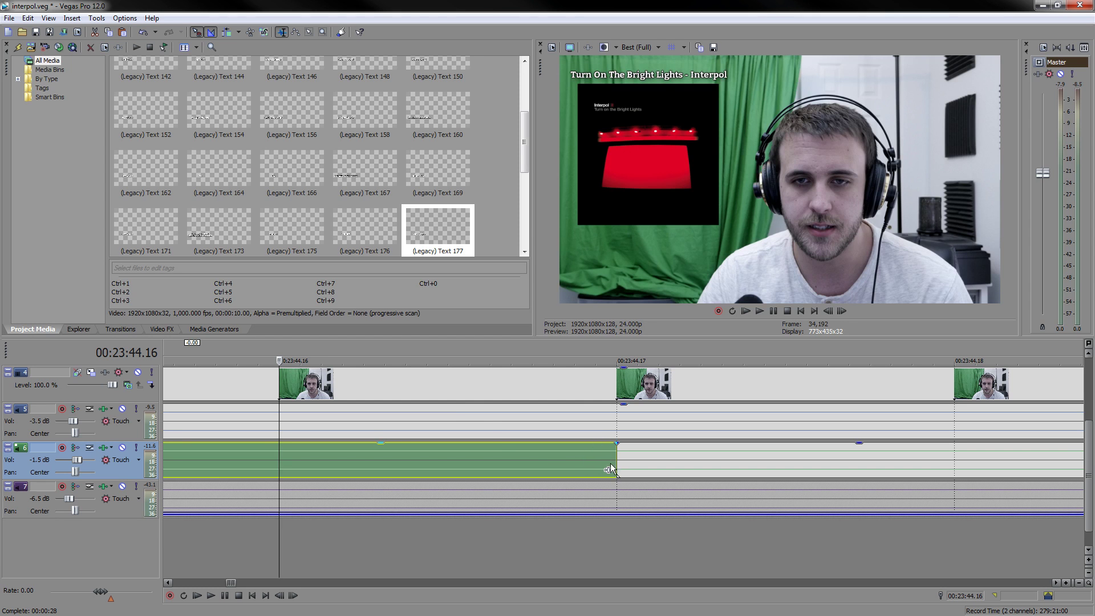
pyautogui.moveTo(619, 450); pyautogui.dragTo(279, 454)
pyautogui.click(660, 457)
pyautogui.moveTo(660, 460); pyautogui.dragTo(323, 466)
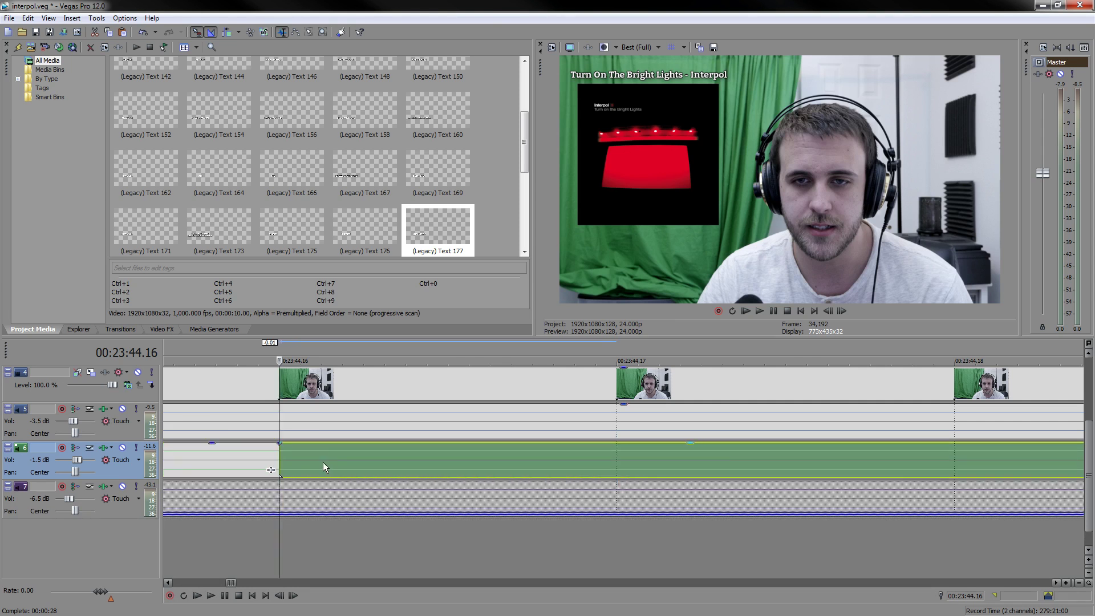
# - Play back the track 6 audio just before the 00:23:44 cut and compare it with track 5
pyautogui.scroll(-10, 323, 463)
pyautogui.press('space')
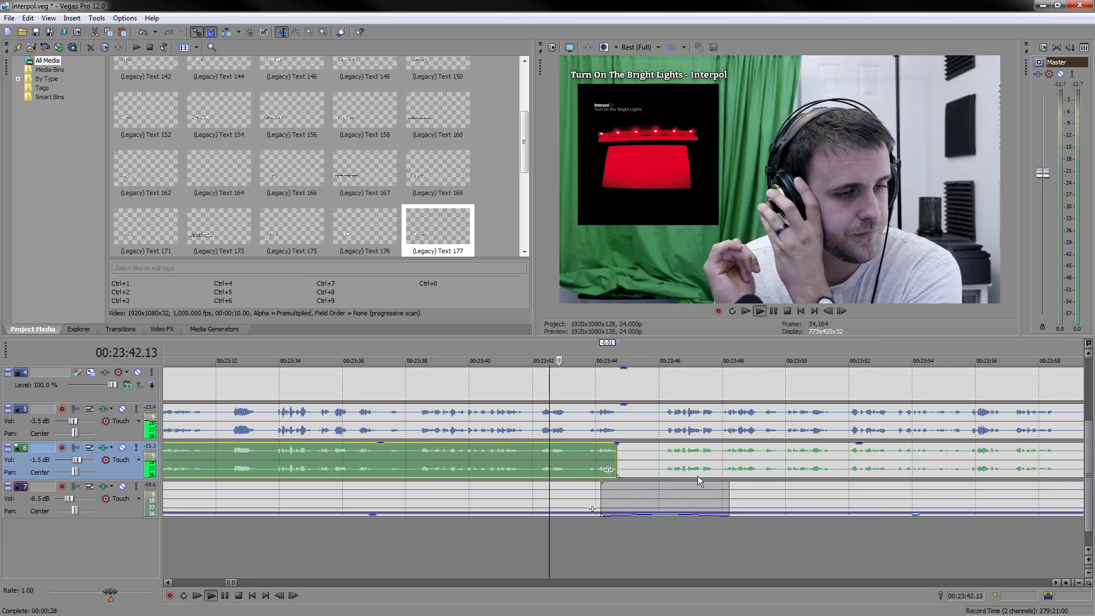
pyautogui.press('space')
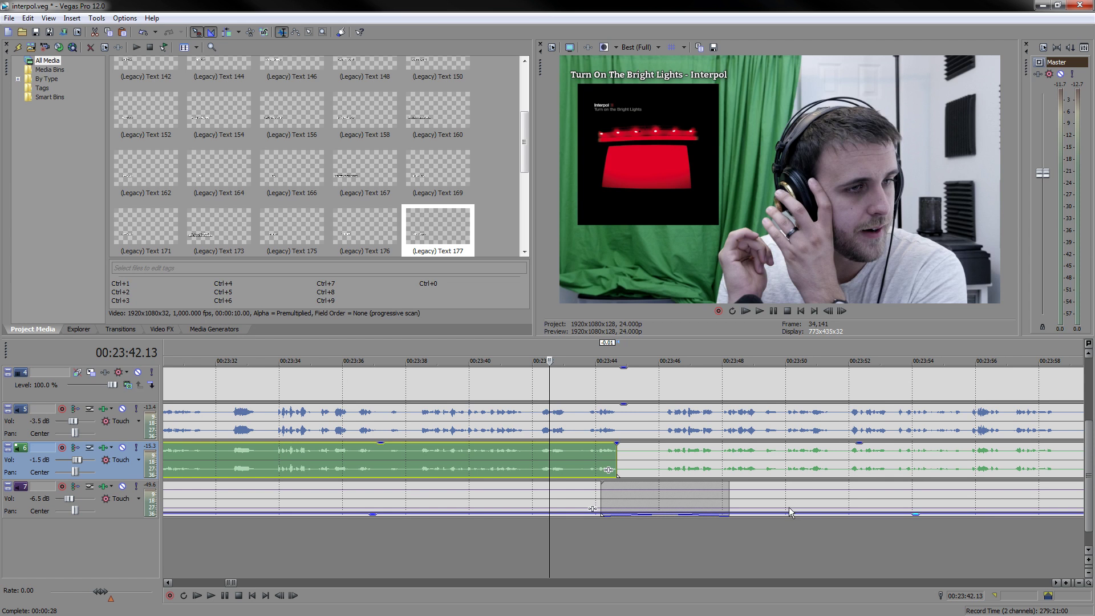
pyautogui.click(817, 455)
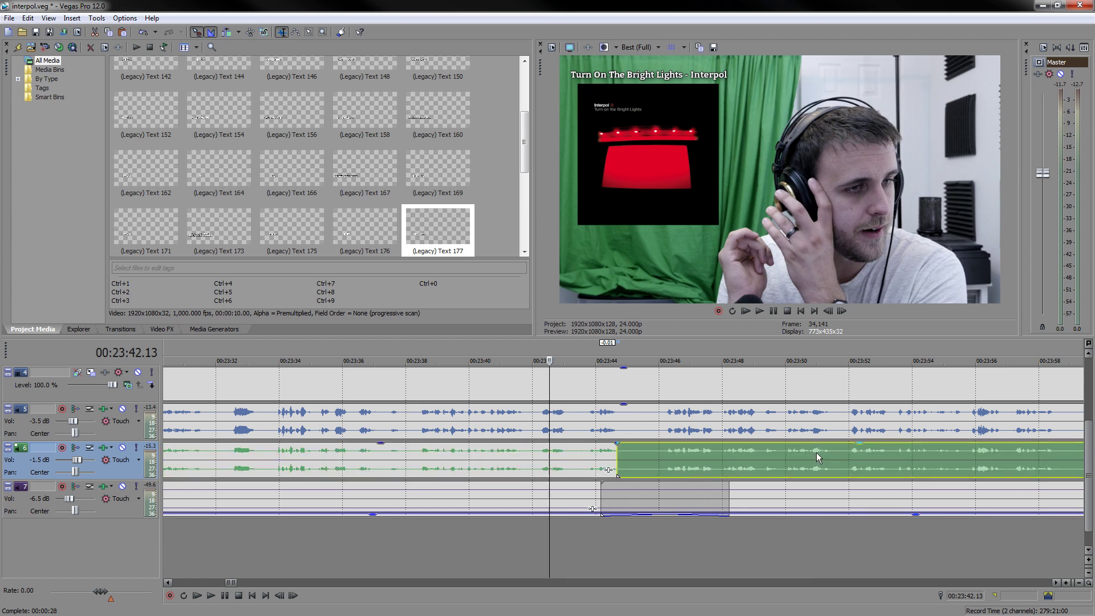
pyautogui.click(817, 456)
# - Split the track 6 audio in the pause between phrases at 00:42:51.19
pyautogui.scroll(-5, 816, 456)
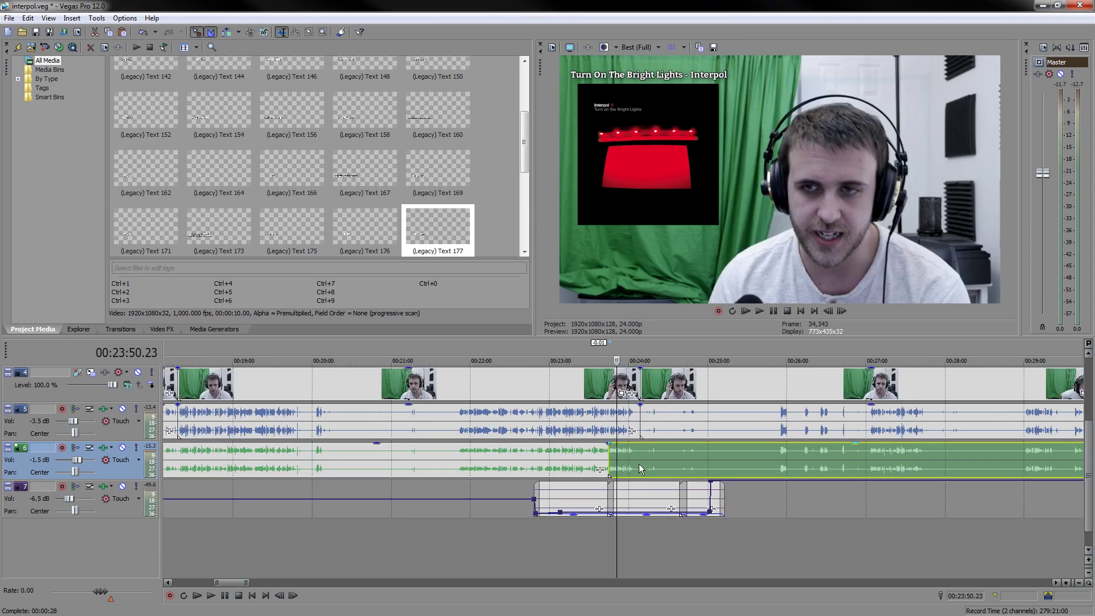
pyautogui.scroll(-5, 639, 464)
pyautogui.click(798, 457)
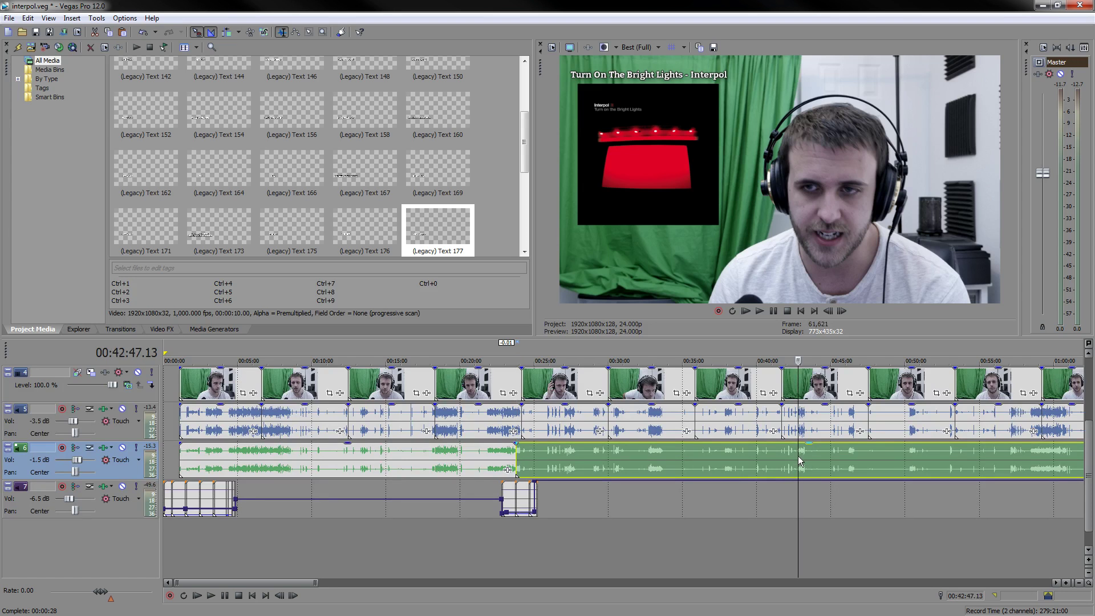
pyautogui.scroll(10, 768, 522)
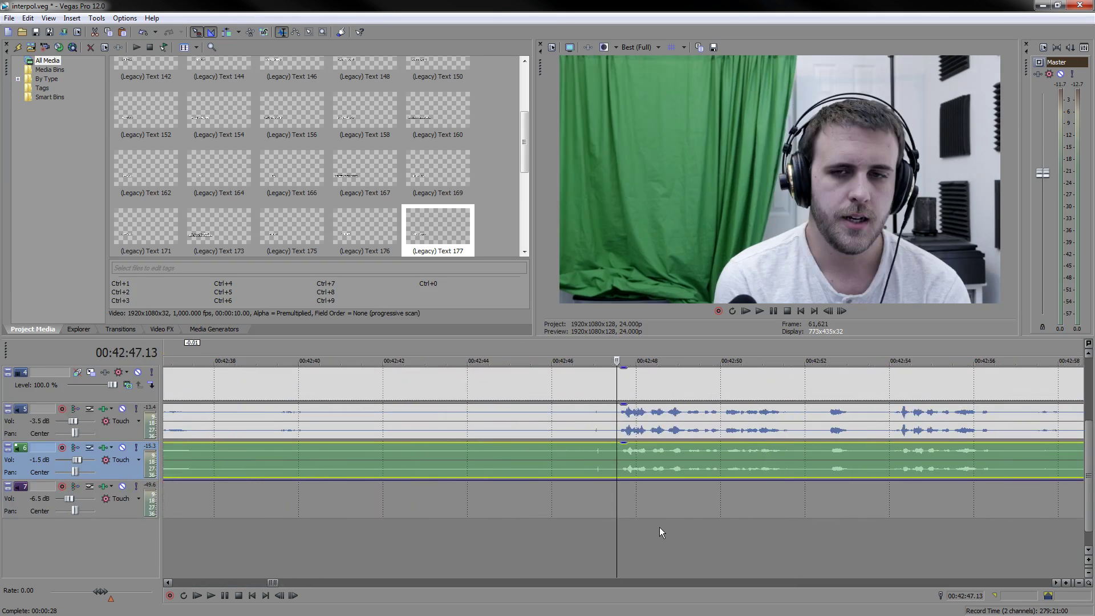
pyautogui.click(784, 463)
pyautogui.scroll(5, 784, 464)
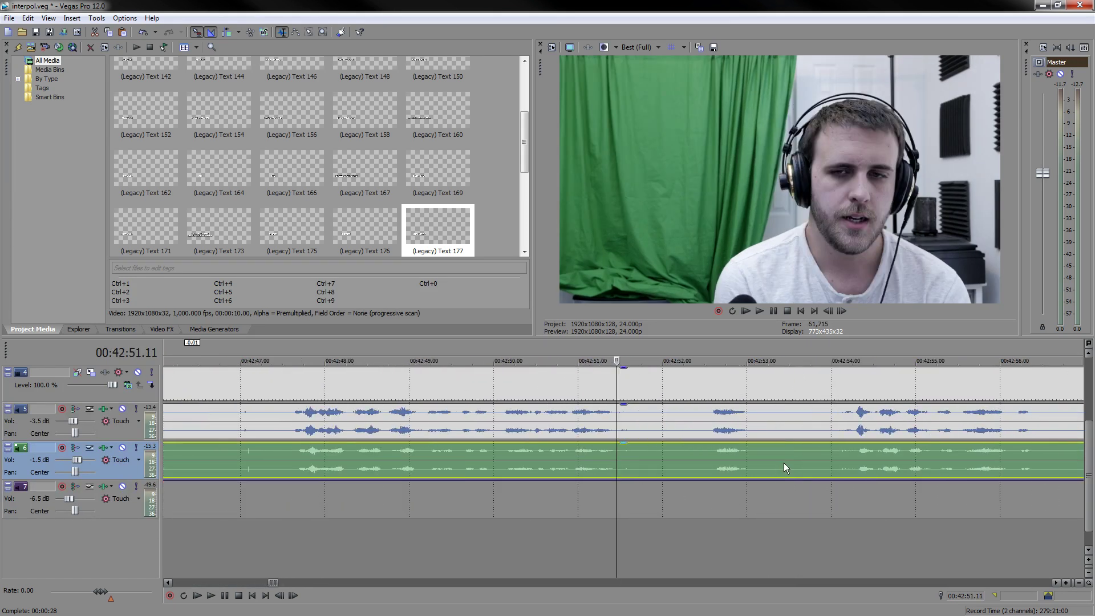
pyautogui.scroll(-3, 606, 505)
pyautogui.click(529, 454)
pyautogui.press('space')
pyautogui.press('Return')
pyautogui.press('s')
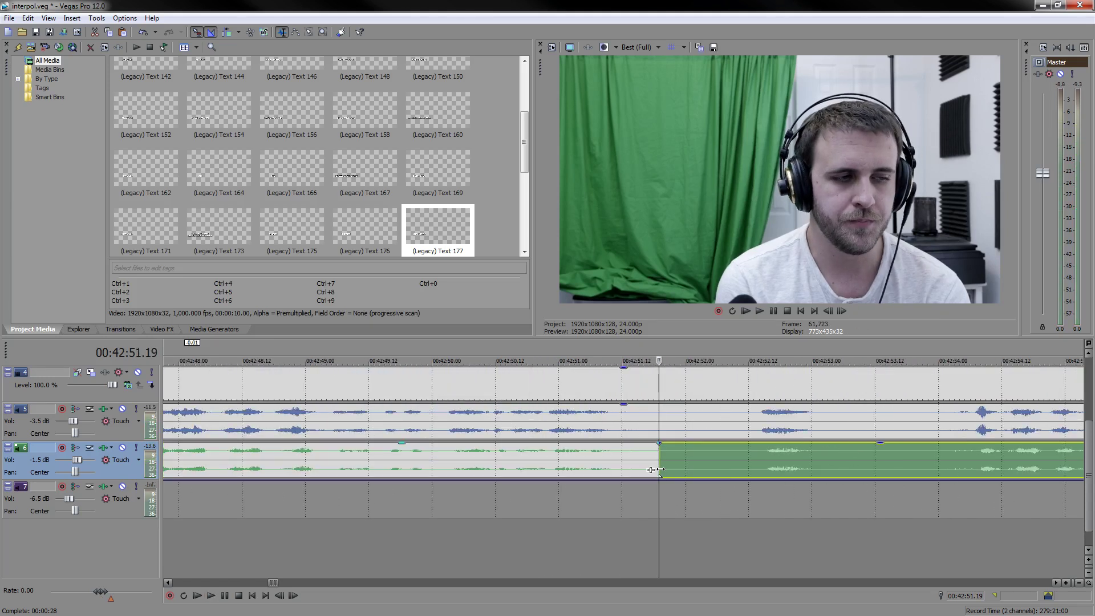
# - Trim the earlier track 6 piece to end at 00:42:51.18 and move the following piece one frame earlier to meet it
pyautogui.scroll(5, 659, 470)
pyautogui.scroll(3, 659, 470)
pyautogui.click(567, 460)
pyautogui.press('Left')
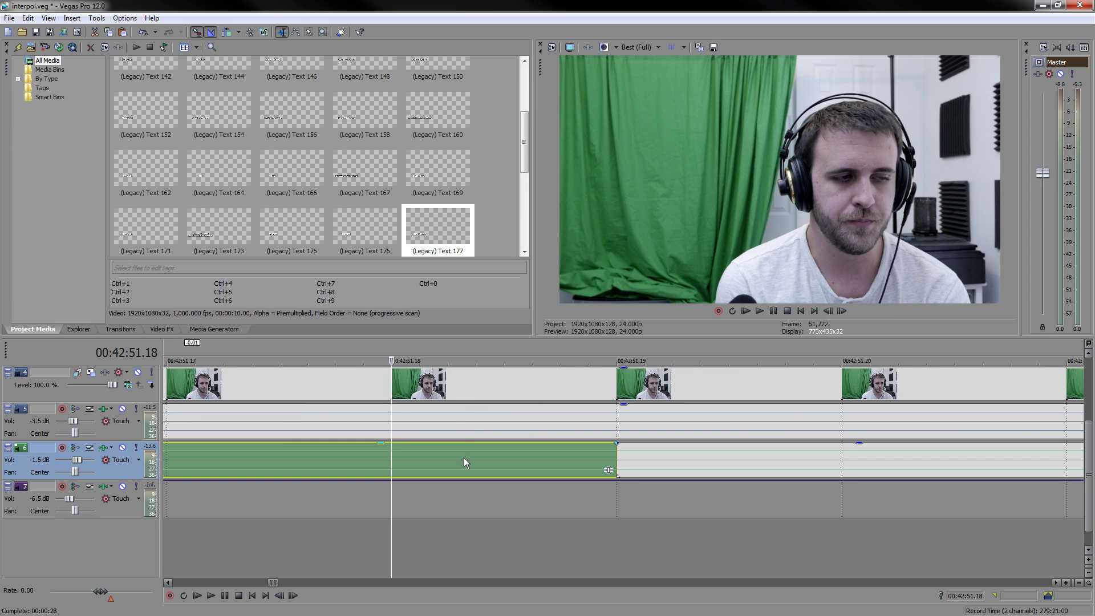
pyautogui.press('s')
pyautogui.hotkey('ctrl', 'z')
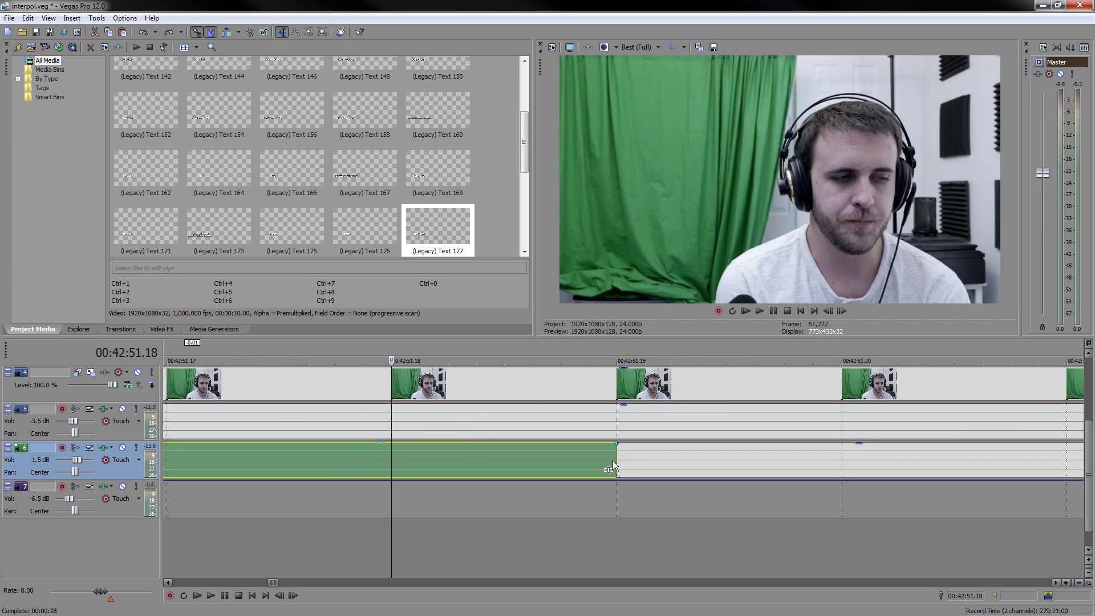
pyautogui.moveTo(615, 459); pyautogui.dragTo(414, 460)
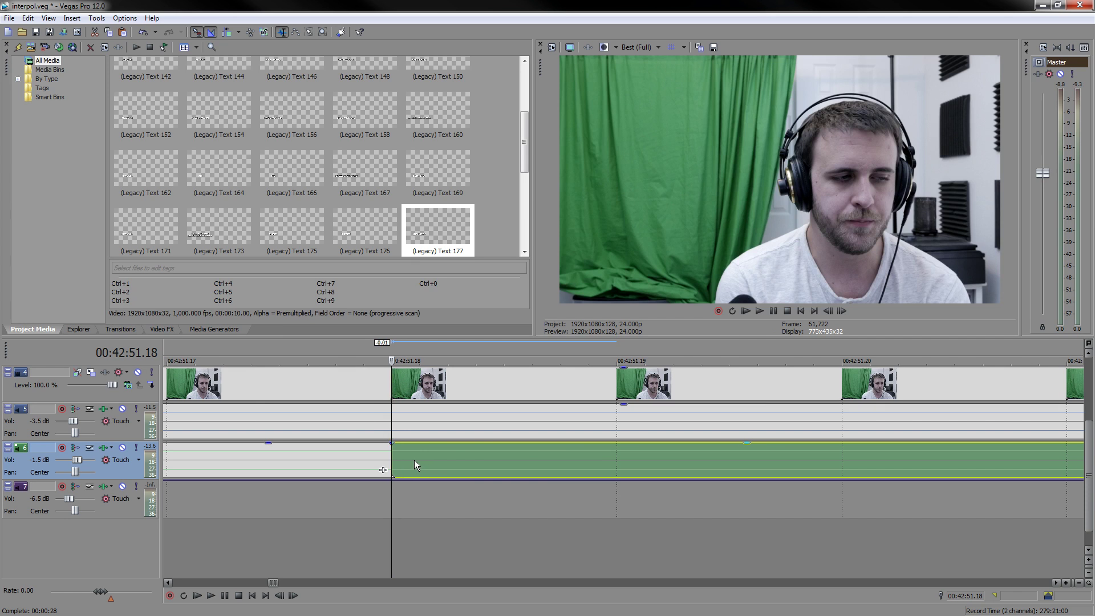
# - Compare the track 6 waveform with the track 5 camera audio after the 00:42:51 cut and play it back
pyautogui.scroll(-5, 414, 460)
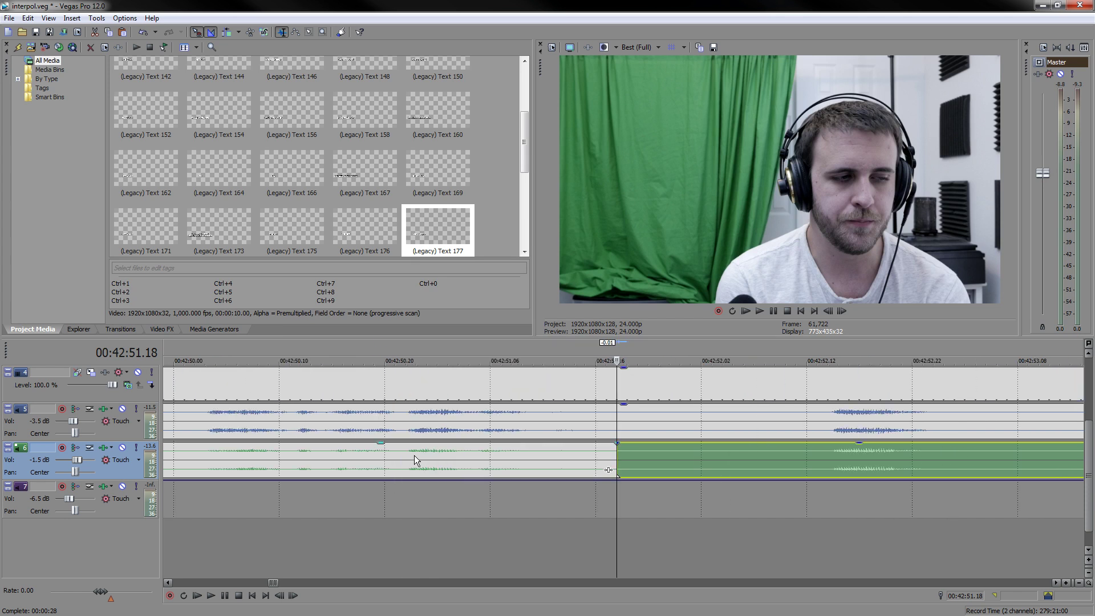
pyautogui.scroll(-5, 414, 455)
pyautogui.scroll(-2, 646, 492)
pyautogui.scroll(6, 668, 467)
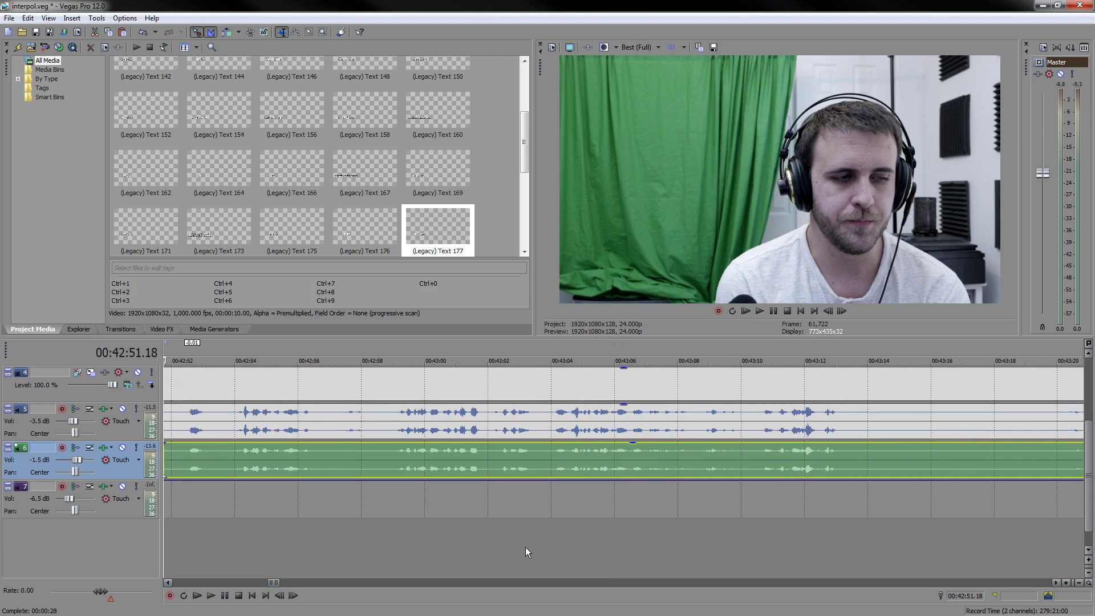
pyautogui.click(464, 550)
pyautogui.press('space')
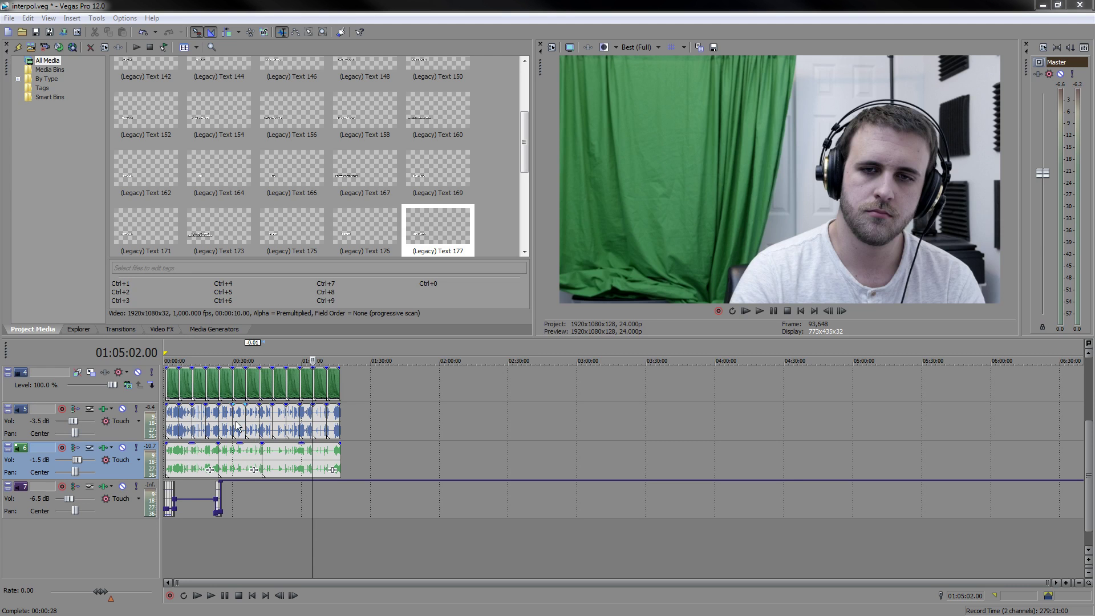
# - Split the track 6 audio in the pause after the phrase at 01:04:03.04
pyautogui.click(322, 474)
pyautogui.scroll(5, 322, 474)
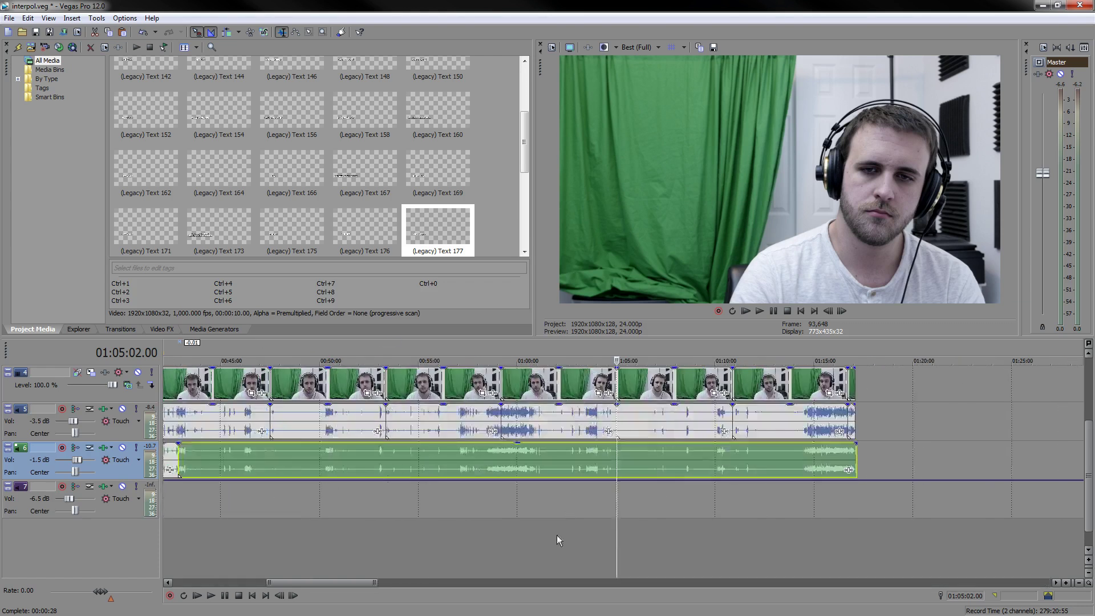
pyautogui.click(603, 460)
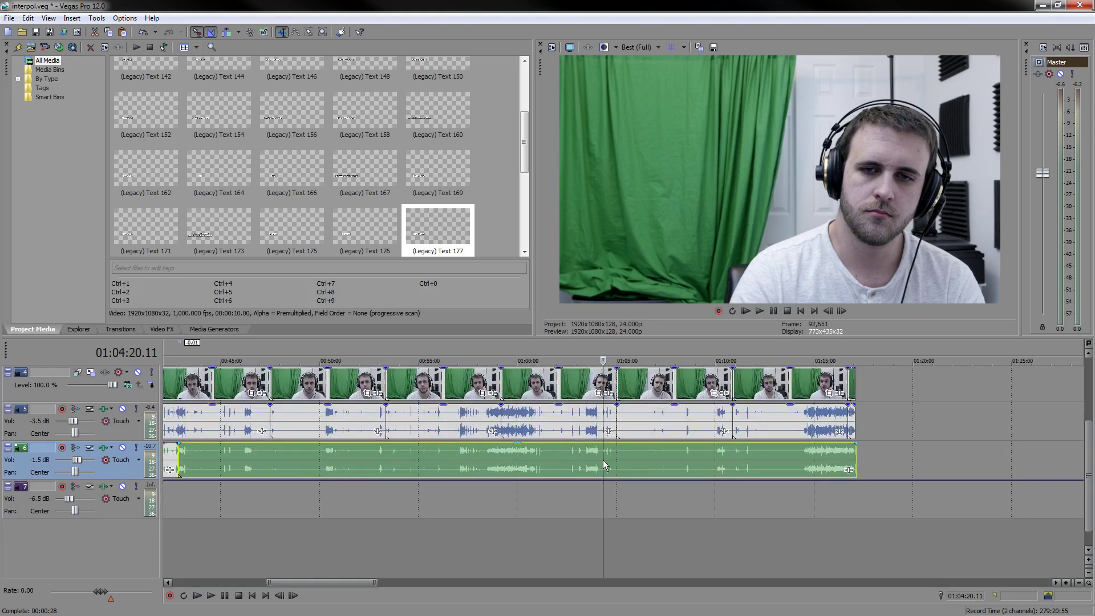
pyautogui.click(599, 458)
pyautogui.scroll(5, 599, 460)
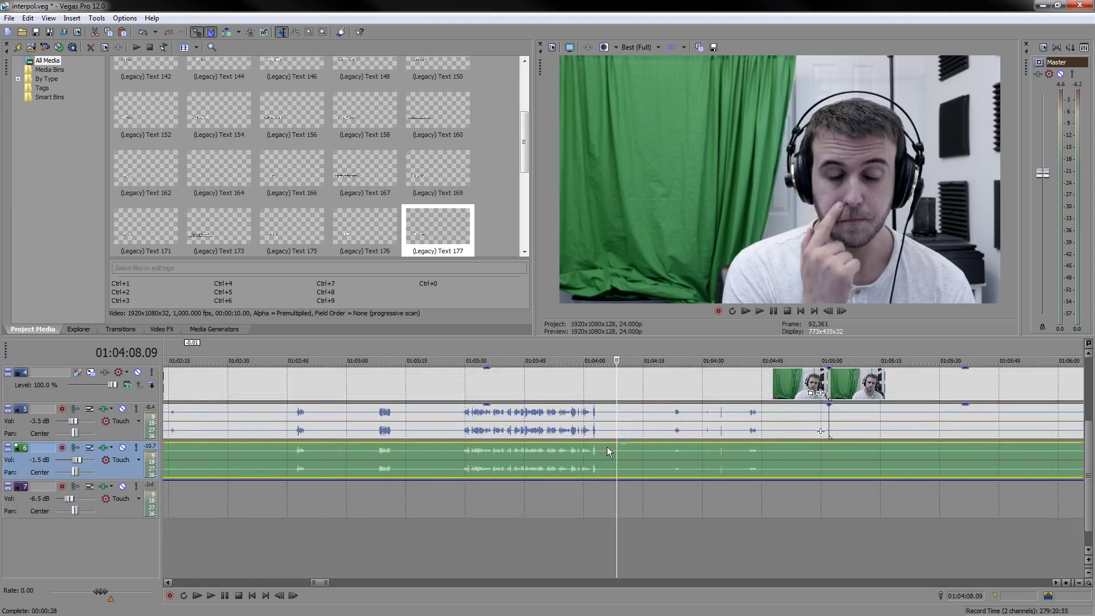
pyautogui.scroll(4, 594, 461)
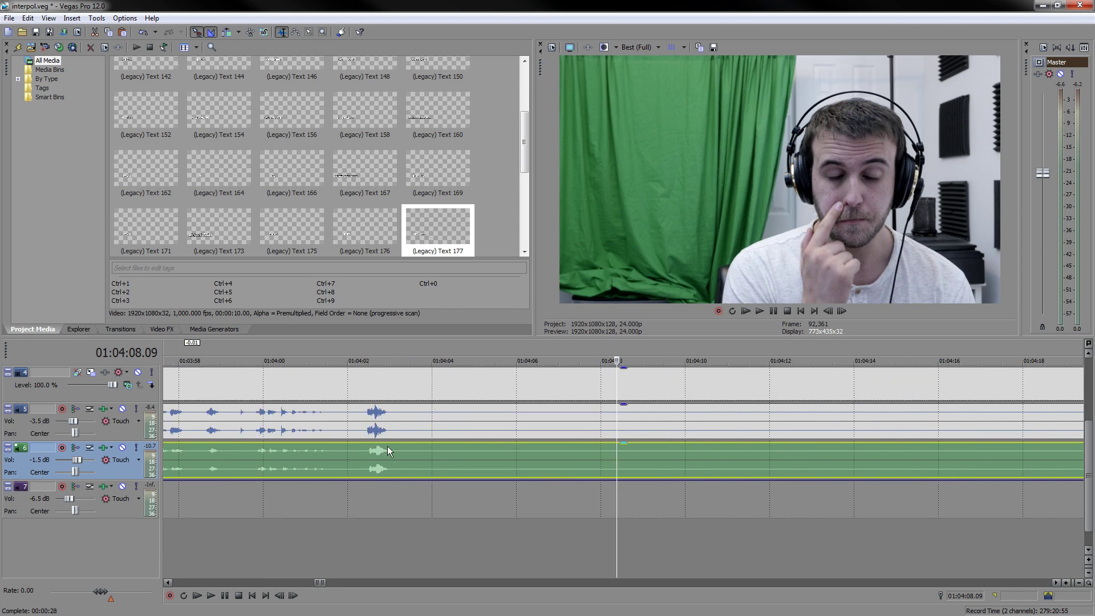
pyautogui.click(396, 451)
pyautogui.scroll(4, 934, 458)
pyautogui.press('s')
pyautogui.scroll(6, 887, 502)
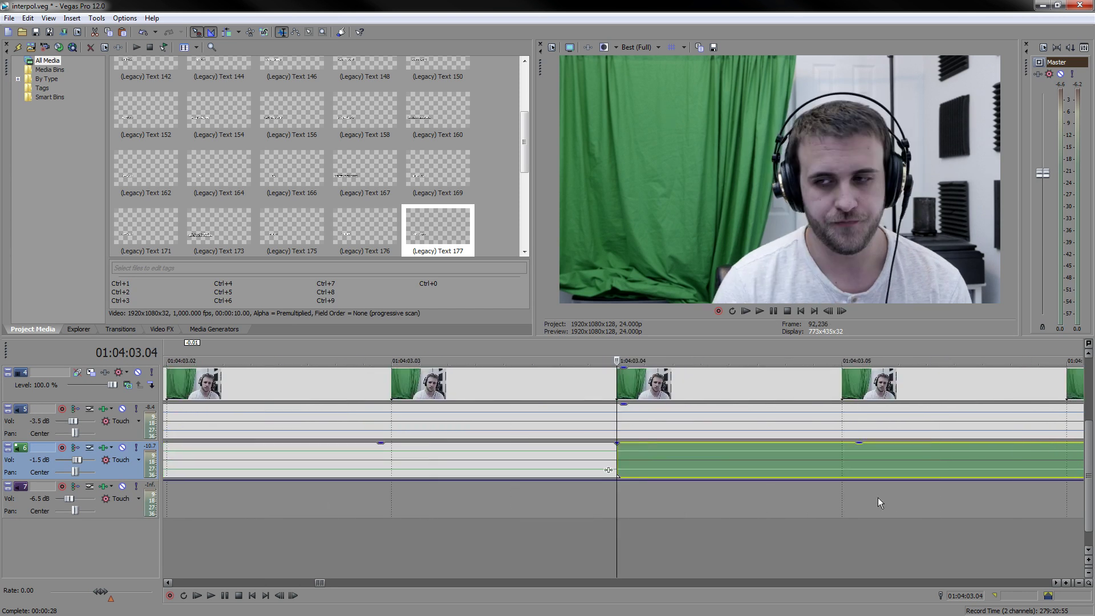
pyautogui.click(365, 454)
pyautogui.click(282, 462)
pyautogui.press('s')
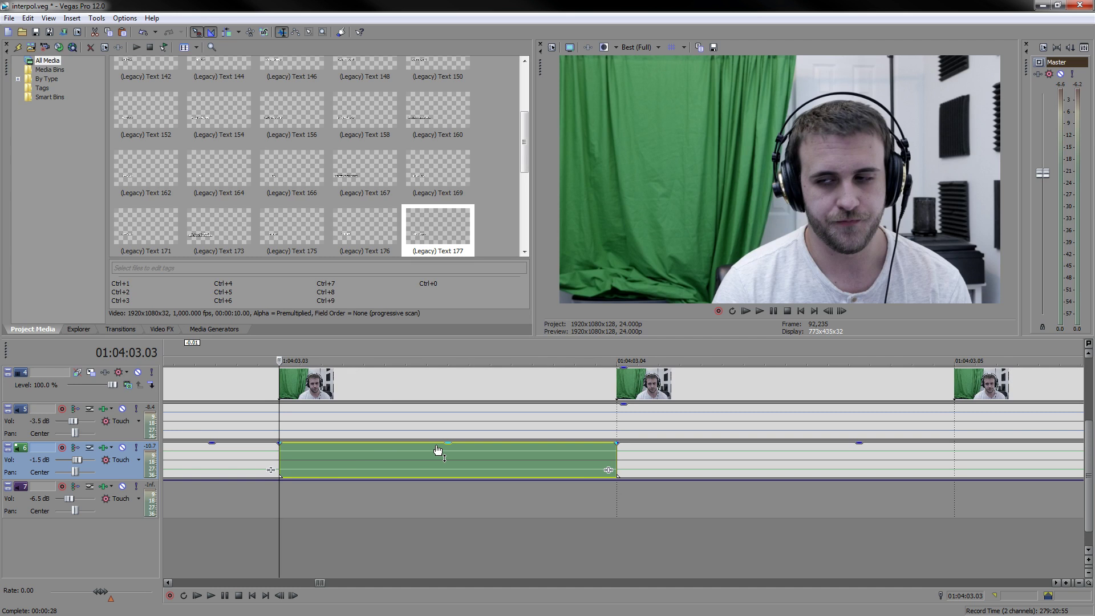
pyautogui.hotkey('ctrl', 'z')
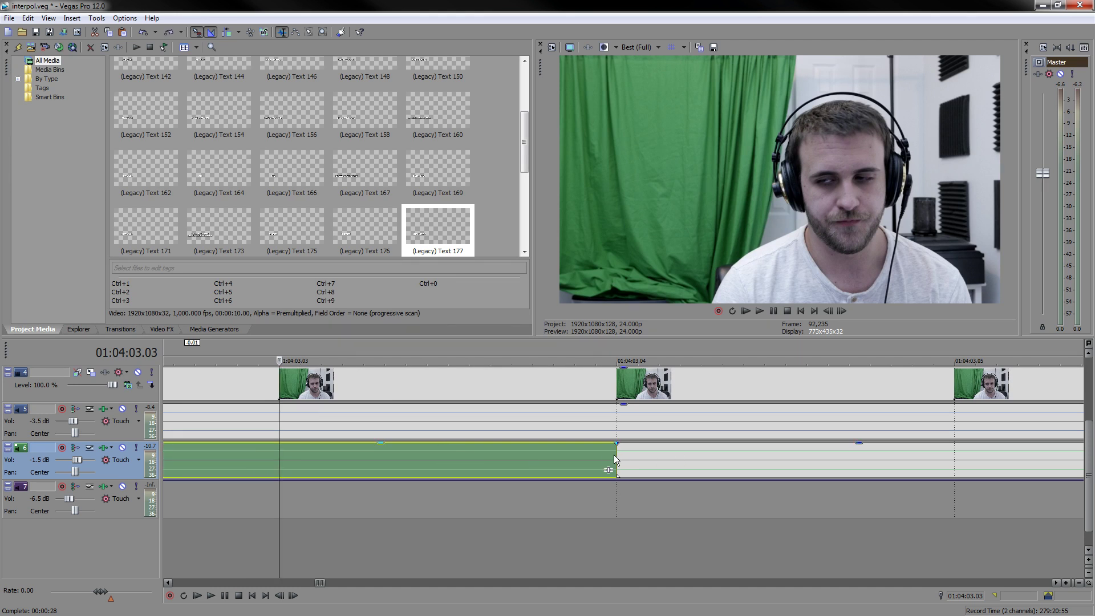
# - Trim the earlier track 6 piece to end at 01:04:03.03 and move the following piece one frame earlier to meet it
pyautogui.moveTo(616, 461); pyautogui.dragTo(279, 467)
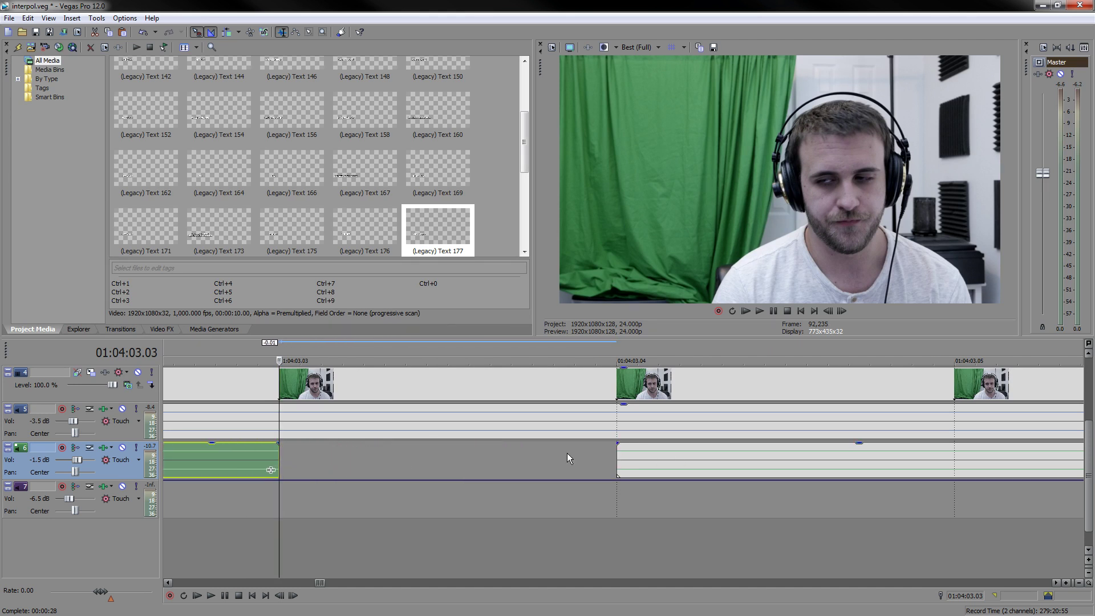
pyautogui.moveTo(679, 456); pyautogui.dragTo(341, 460)
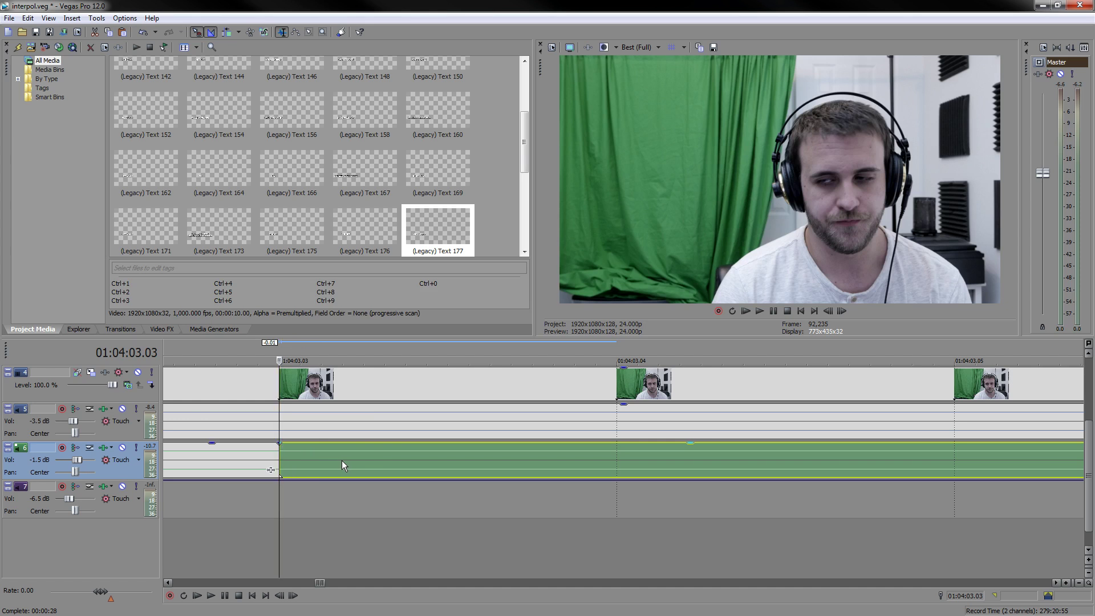
# - Play back the final stretch around 01:14:54 to check the mic audio's sync after the 01:04:03 cut
pyautogui.scroll(-10, 320, 457)
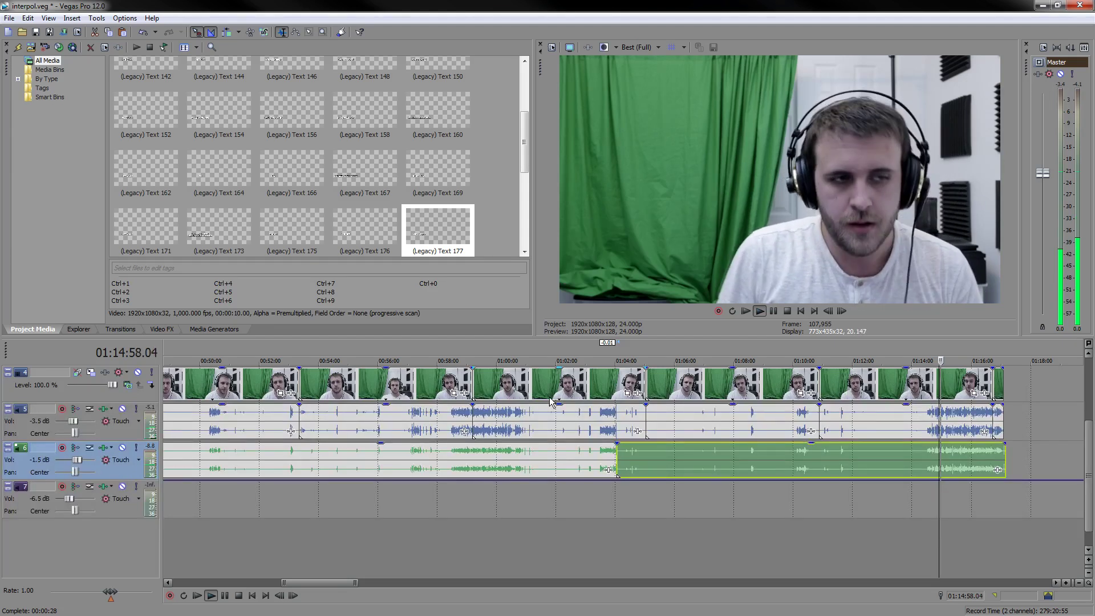
pyautogui.press('space')
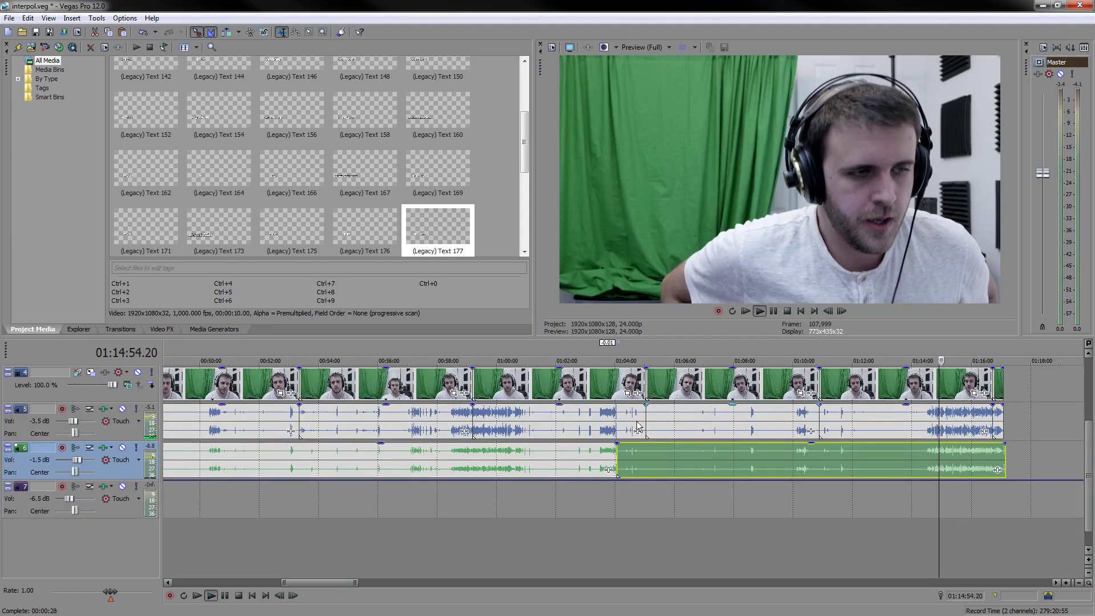
# - Split the track 6 audio at the first three camera clip boundaries, up to 00:18:18.00
pyautogui.scroll(-7, 319, 425)
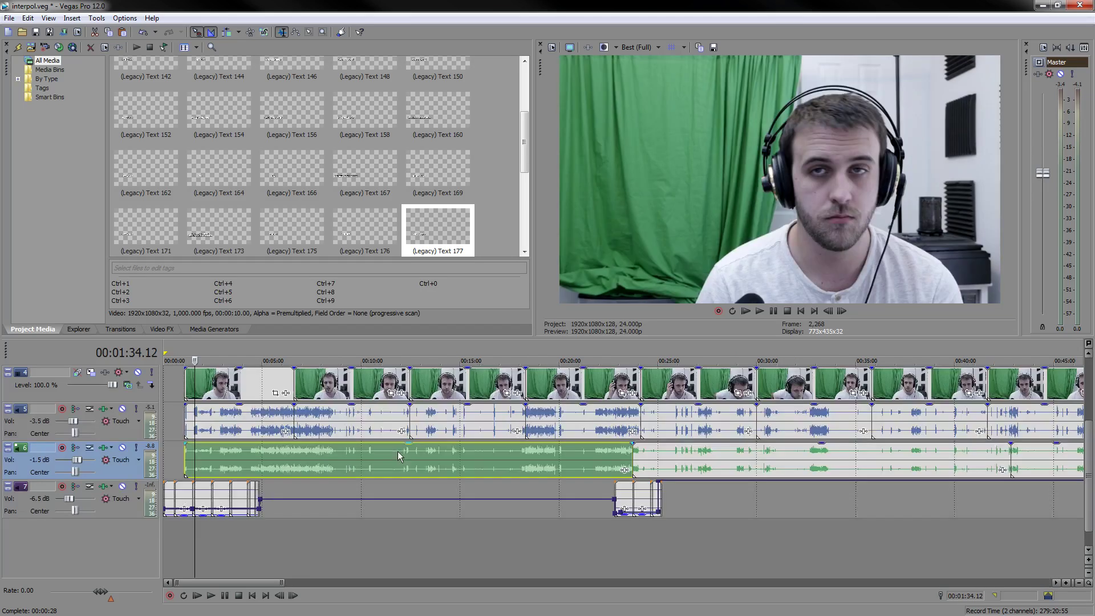
pyautogui.click(398, 450)
pyautogui.press('s')
pyautogui.click(530, 454)
pyautogui.press('s')
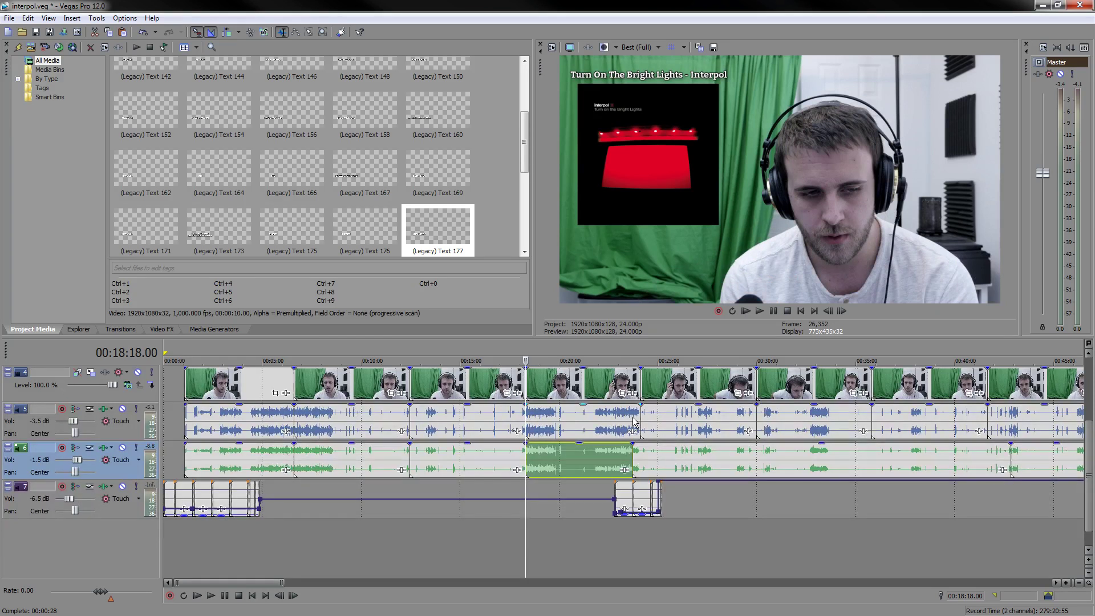
# - Split the track 6 audio at the camera clip boundaries at 00:24:08.12, 00:29:59.00 and 00:35:49.12
pyautogui.click(646, 461)
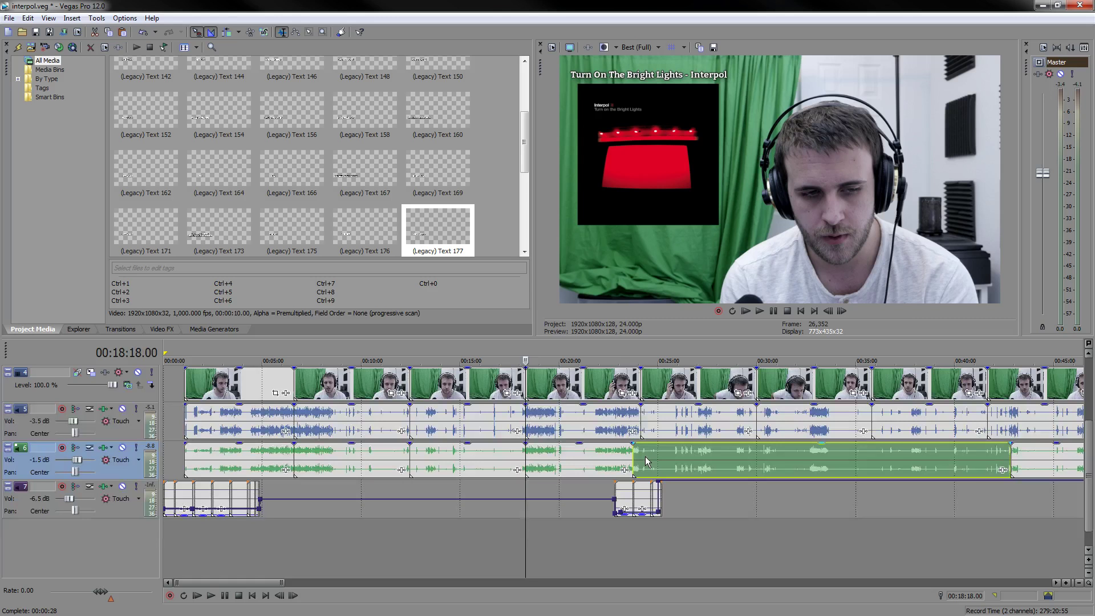
pyautogui.click(647, 461)
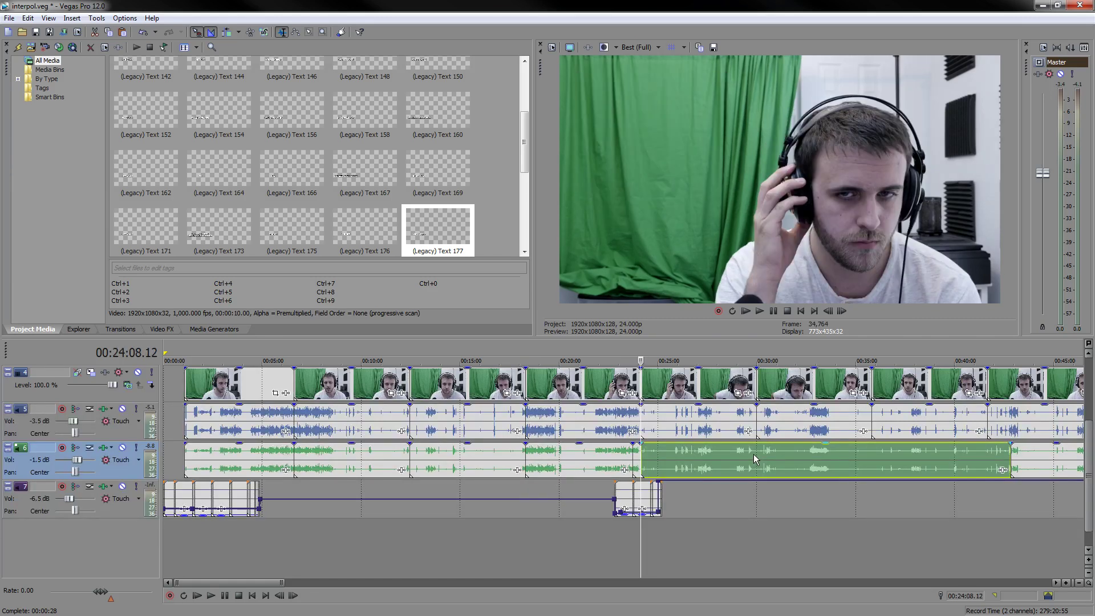
pyautogui.click(755, 455)
pyautogui.press('s')
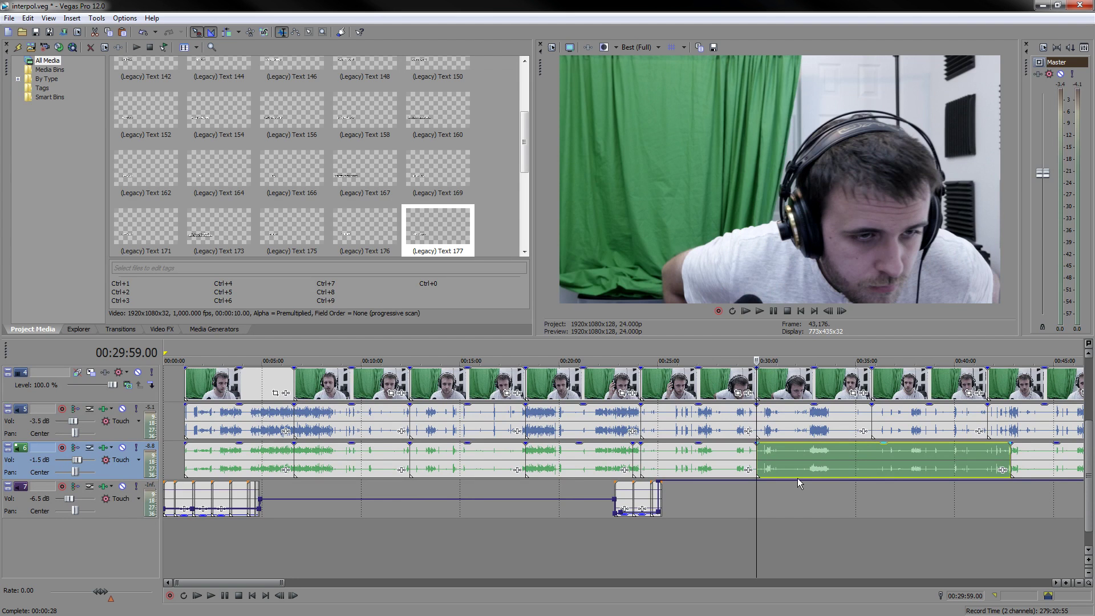
pyautogui.click(871, 456)
pyautogui.press('s')
# - Split the track 6 audio at 00:41:40.00 and at the next two camera clip boundaries
pyautogui.click(871, 582)
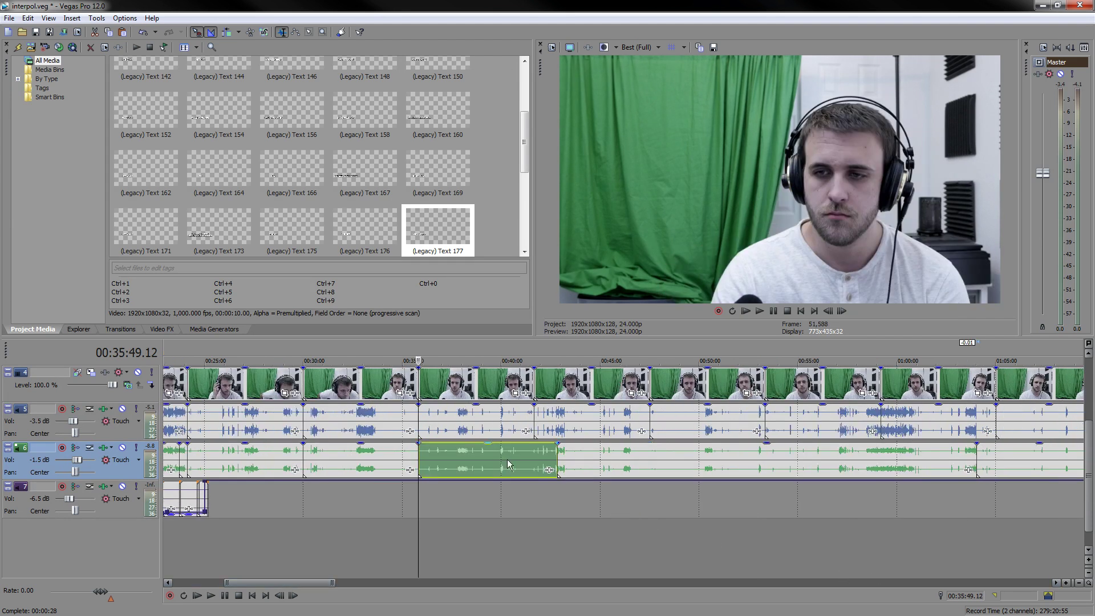
pyautogui.click(534, 459)
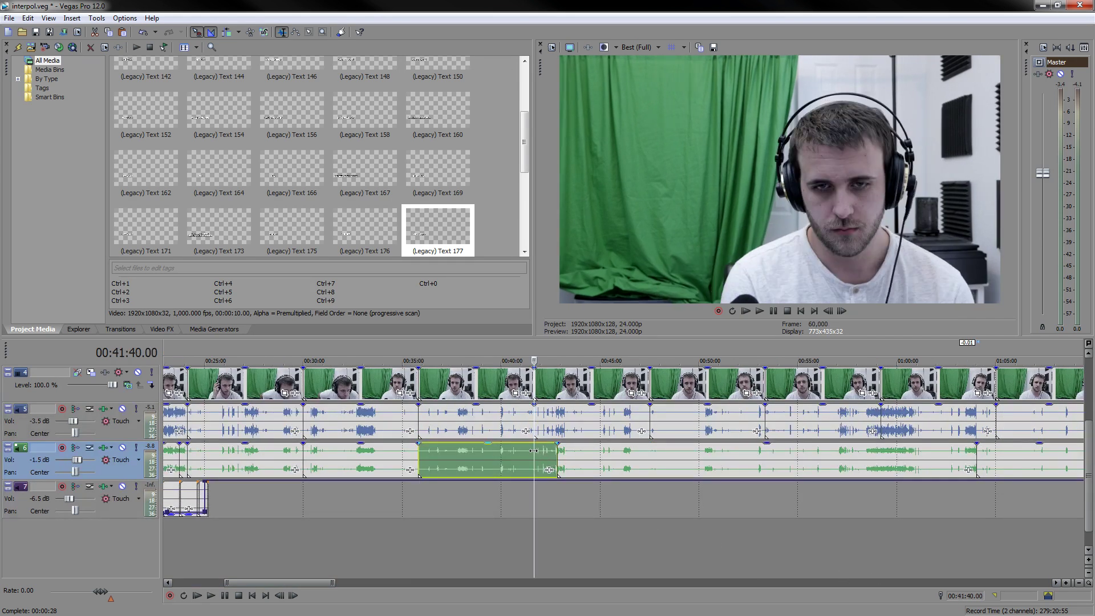
pyautogui.press('s')
pyautogui.click(650, 464)
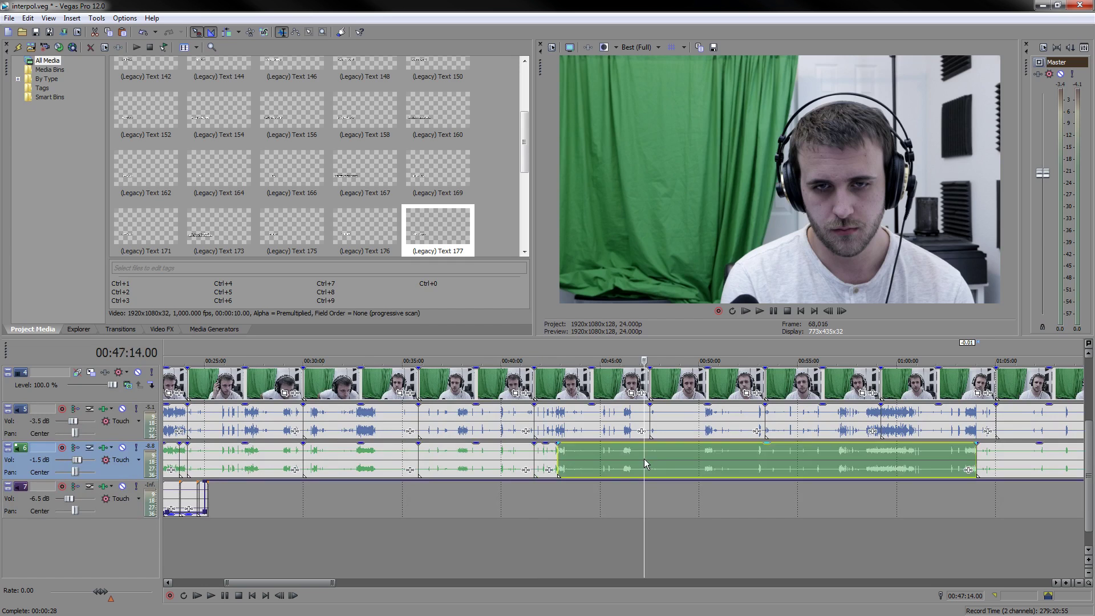
pyautogui.click(658, 454)
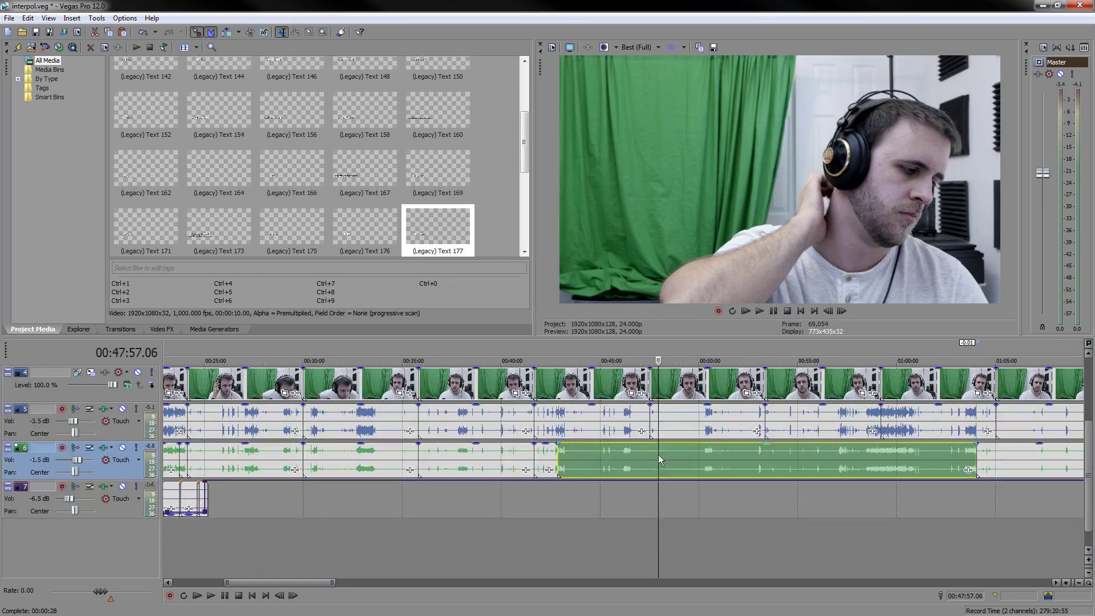
pyautogui.click(765, 455)
pyautogui.press('s')
# - Split the track 6 audio at the next three camera clip boundaries, through 01:05:02.00 to 01:10:52.12
pyautogui.click(880, 456)
pyautogui.press('s')
pyautogui.click(993, 461)
pyautogui.click(998, 457)
pyautogui.press('s')
pyautogui.hscroll(5, 813, 525)
pyautogui.click(657, 461)
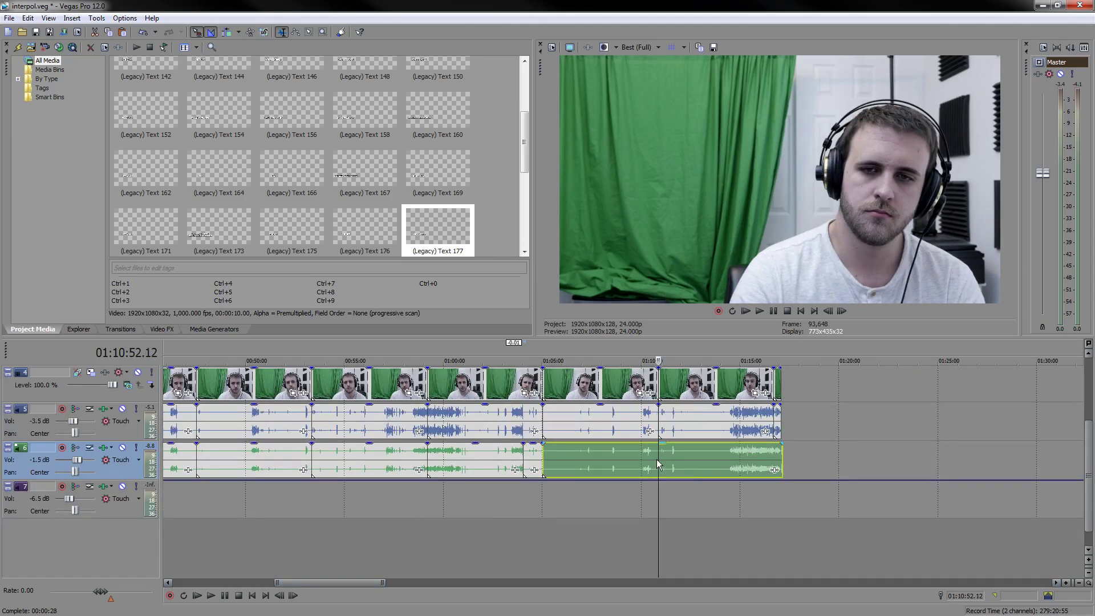
pyautogui.press('s')
# - Split the track 6 audio at the last clip boundary at 01:16:43.00 and delete the excess audio beyond the video's end
pyautogui.click(774, 459)
pyautogui.press('s')
pyautogui.scroll(5, 774, 458)
pyautogui.click(703, 458)
pyautogui.scroll(5, 704, 457)
pyautogui.press('s')
pyautogui.press('Delete')
pyautogui.scroll(-10, 686, 419)
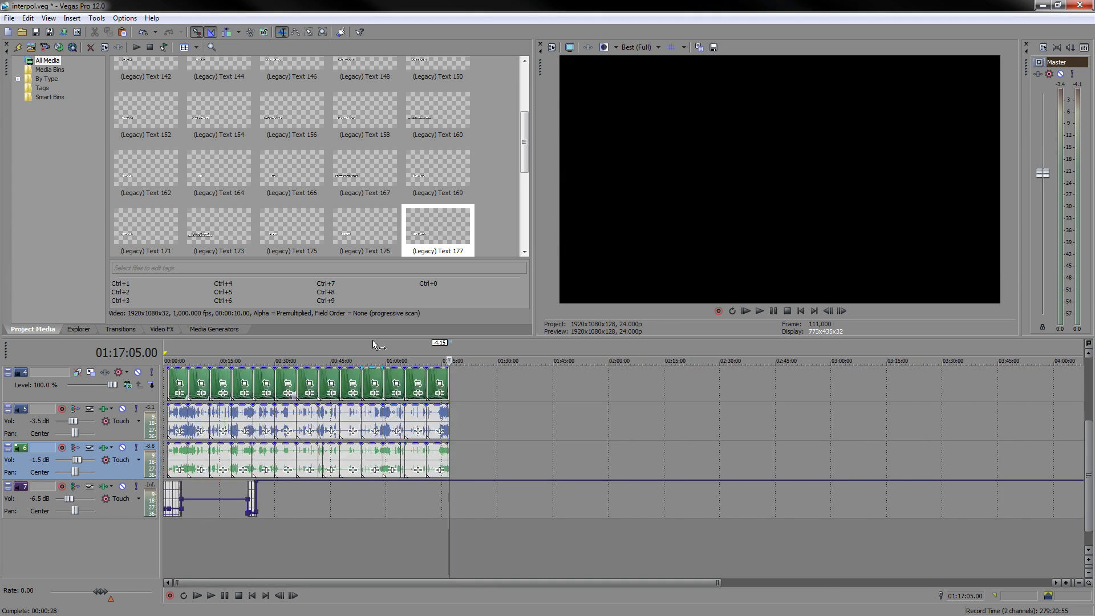
# - Select every camera audio piece on track 5 from first to last and delete them, keeping the video
pyautogui.click(252, 595)
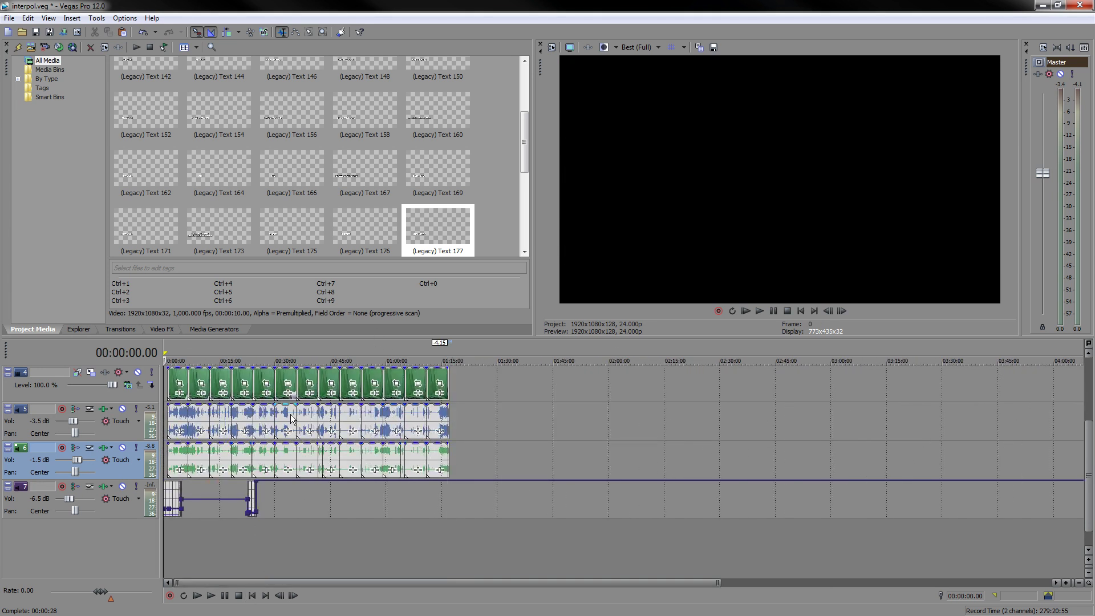
pyautogui.scroll(8, 291, 419)
pyautogui.click(271, 420)
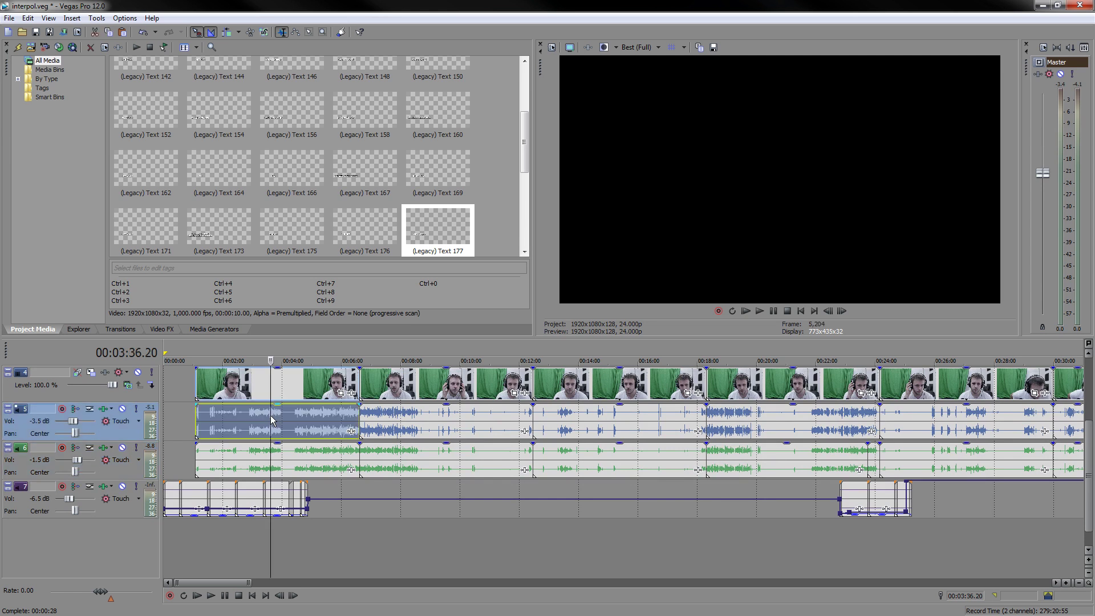
pyautogui.scroll(-9, 271, 421)
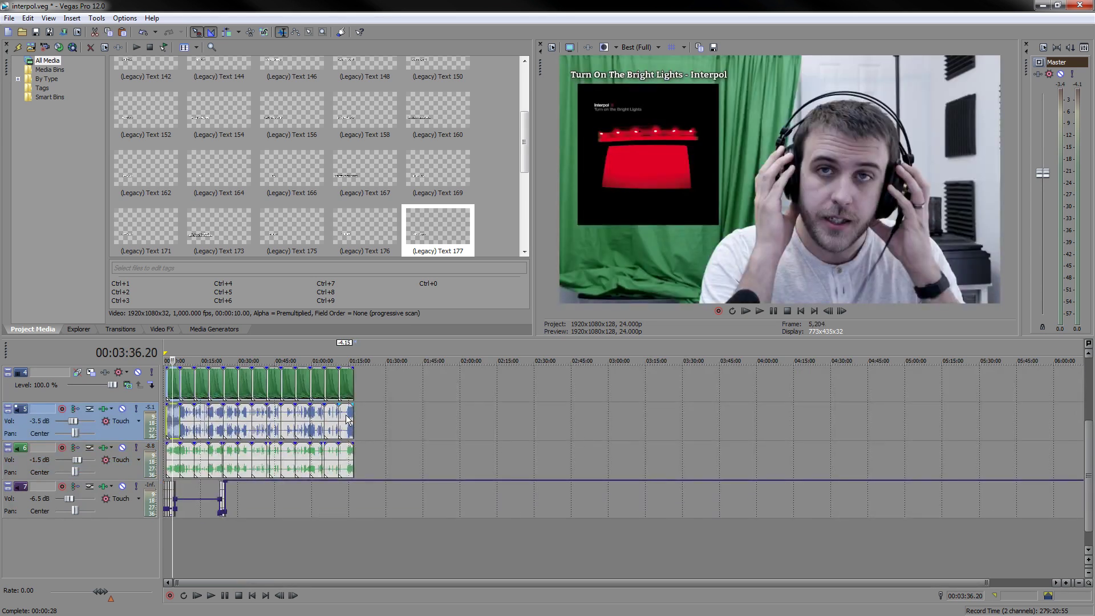
pyautogui.click(354, 358)
pyautogui.scroll(9, 528, 449)
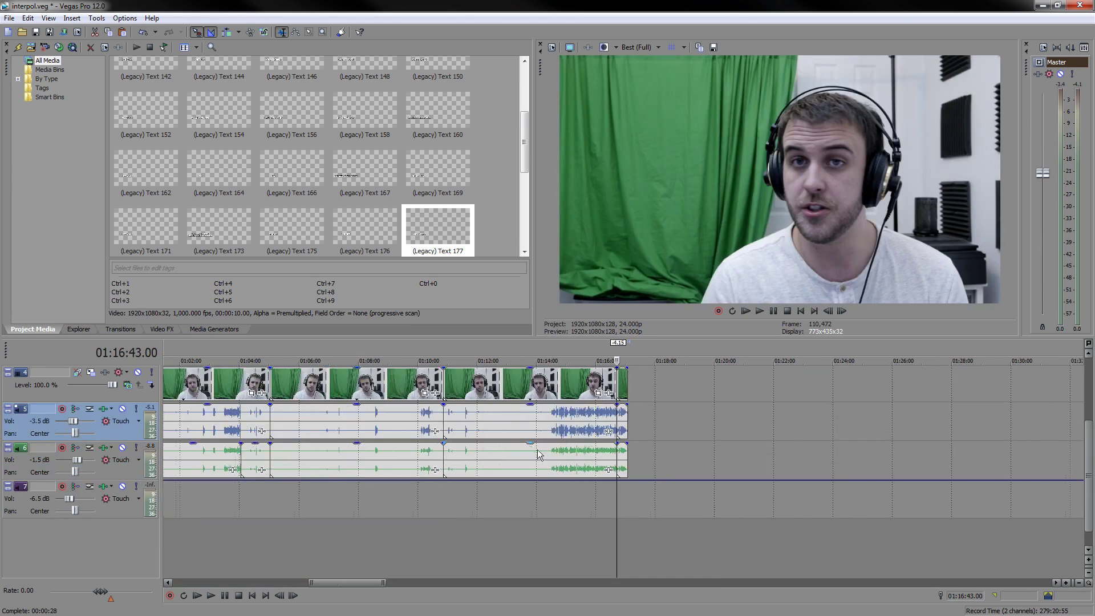
pyautogui.scroll(9, 529, 447)
pyautogui.keyDown('shift'); pyautogui.click(758, 437); pyautogui.keyUp('shift')
pyautogui.scroll(-14, 508, 437)
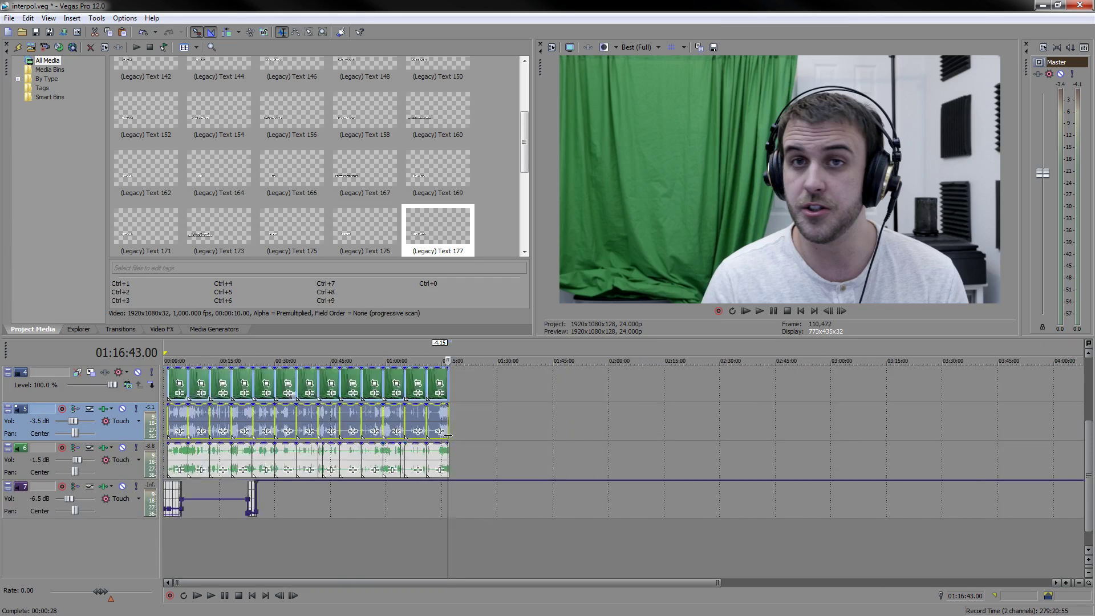
pyautogui.press('Delete')
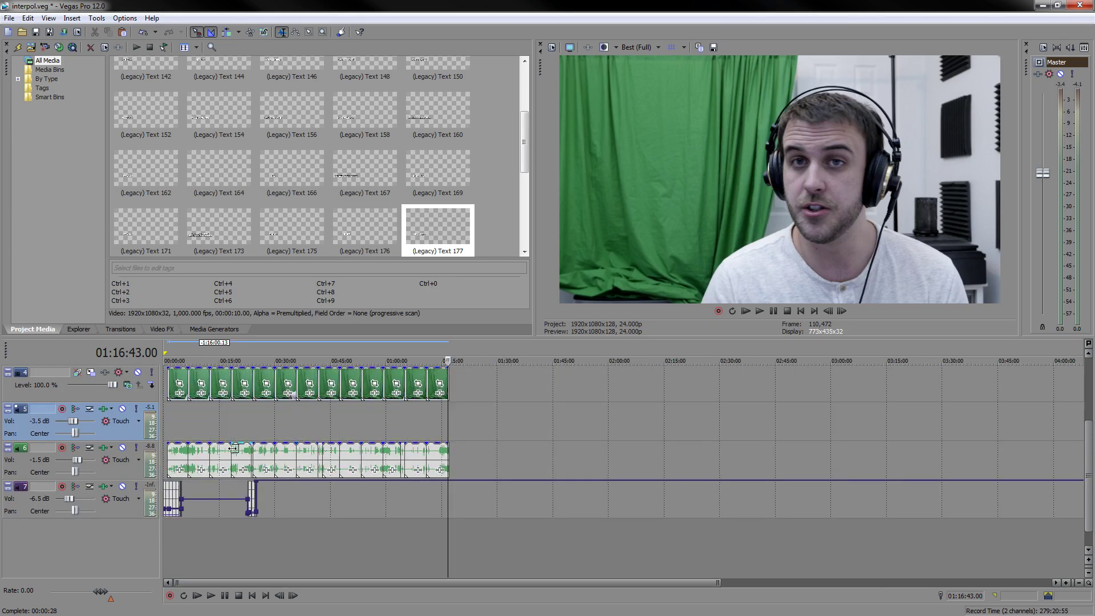
# - Select all the mic audio pieces on track 6 and move them up to track 5, keeping their start at 00:01:04.11
pyautogui.click(171, 459)
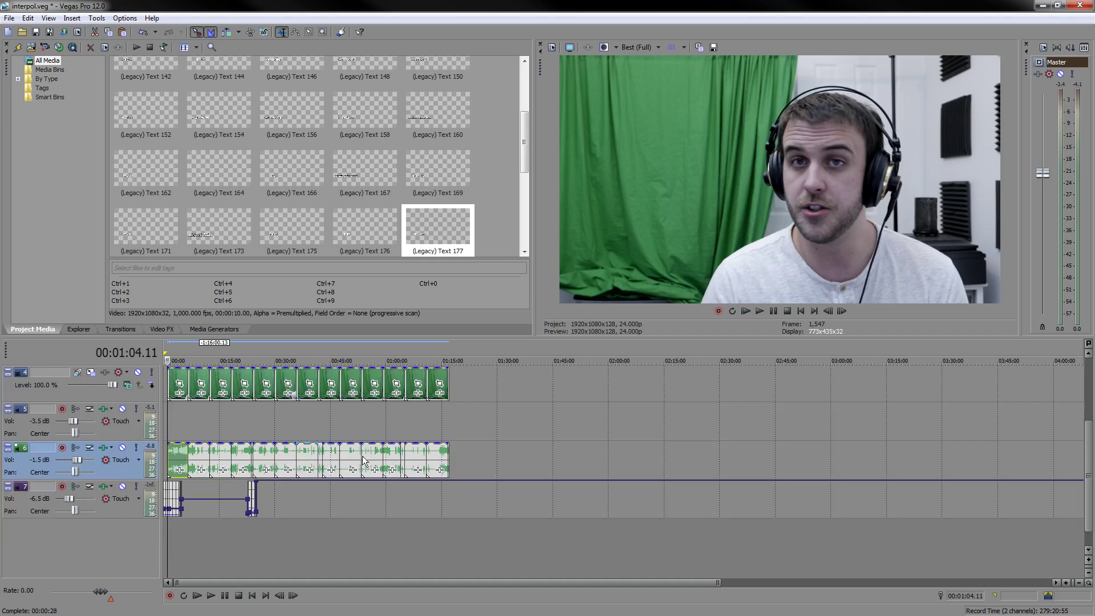
pyautogui.scroll(5, 463, 442)
pyautogui.scroll(-5, 463, 442)
pyautogui.moveTo(186, 581); pyautogui.dragTo(349, 598)
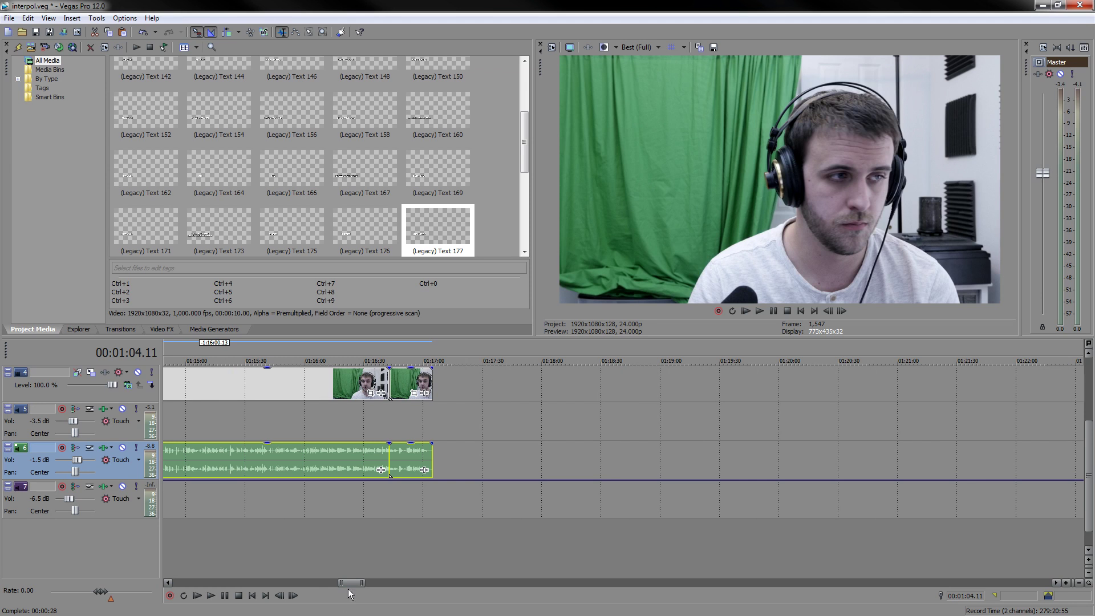
pyautogui.moveTo(349, 583); pyautogui.dragTo(175, 557)
pyautogui.scroll(10, 290, 460)
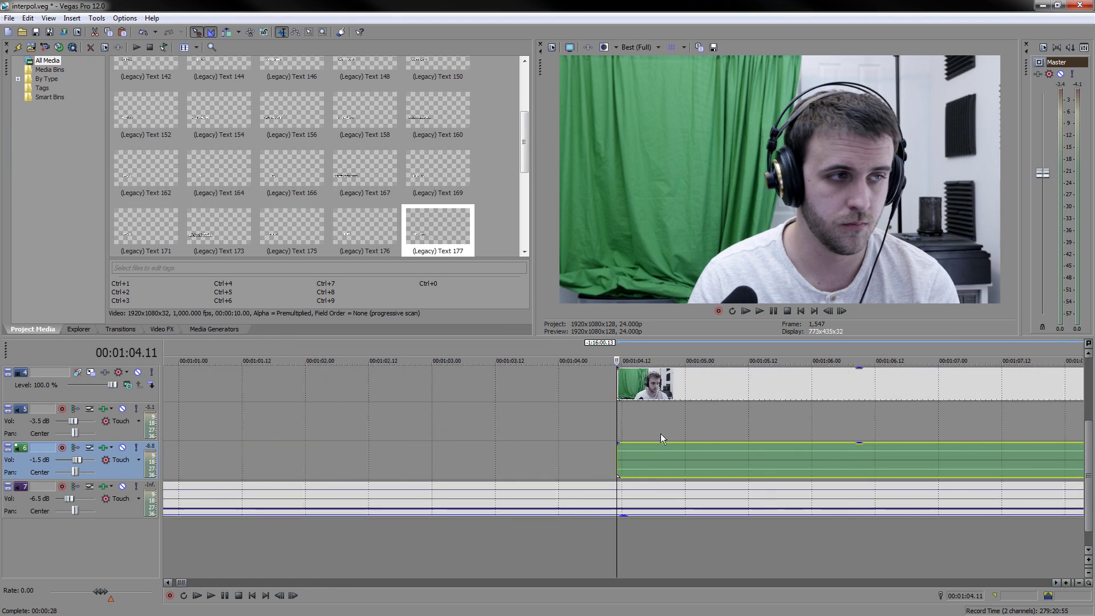
pyautogui.scroll(-10, 656, 429)
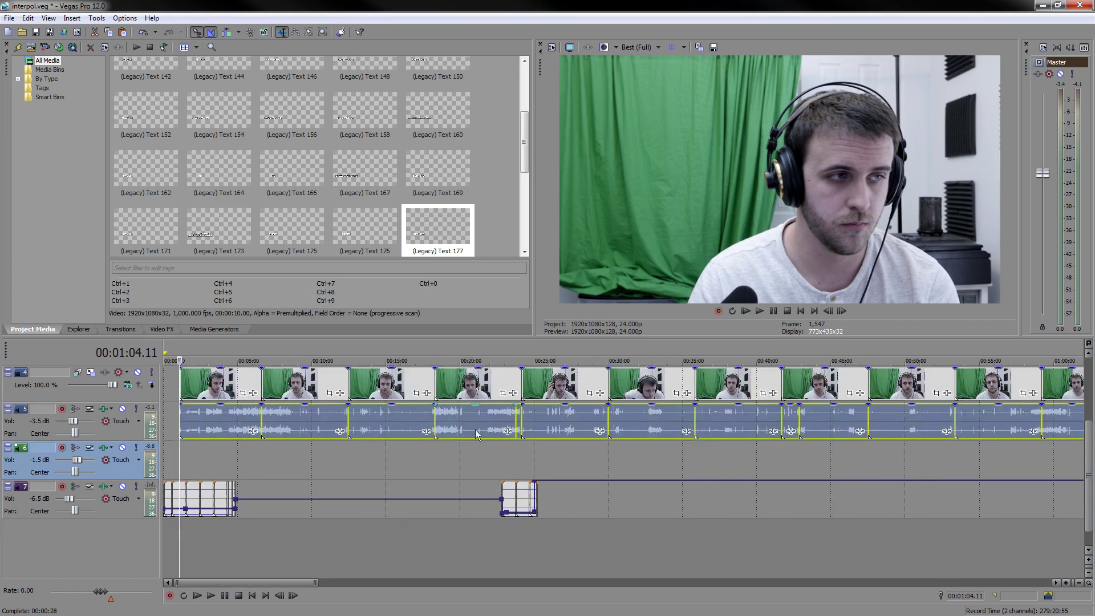
# - Play back the mic audio on track 5 from 00:32:47.18 and return the cursor to the clips' start at 00:01:04.11
pyautogui.click(650, 413)
pyautogui.press('space')
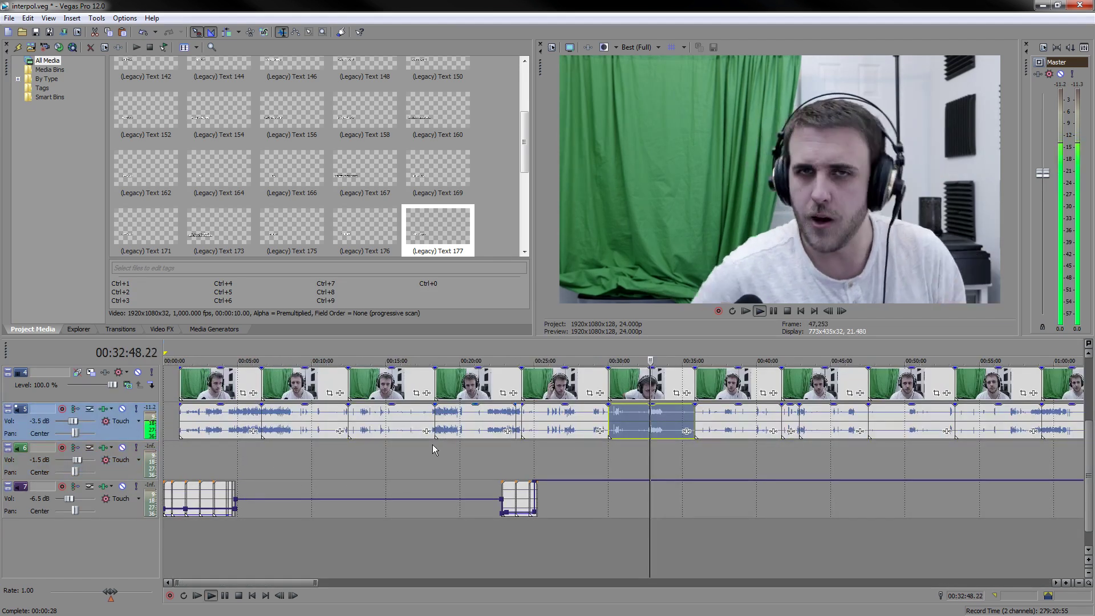
pyautogui.press('space')
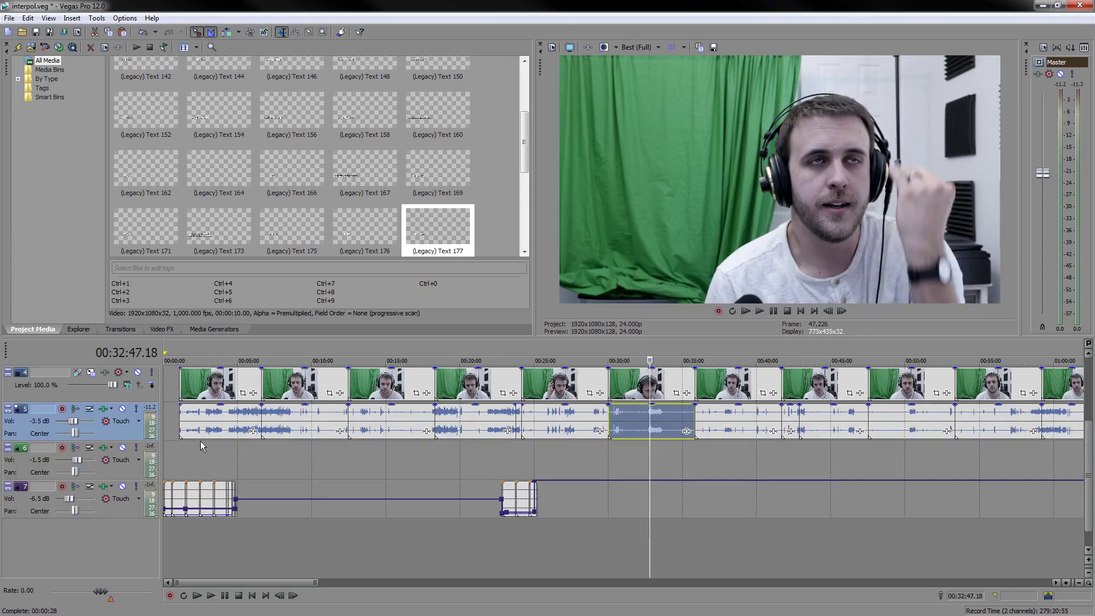
pyautogui.click(179, 453)
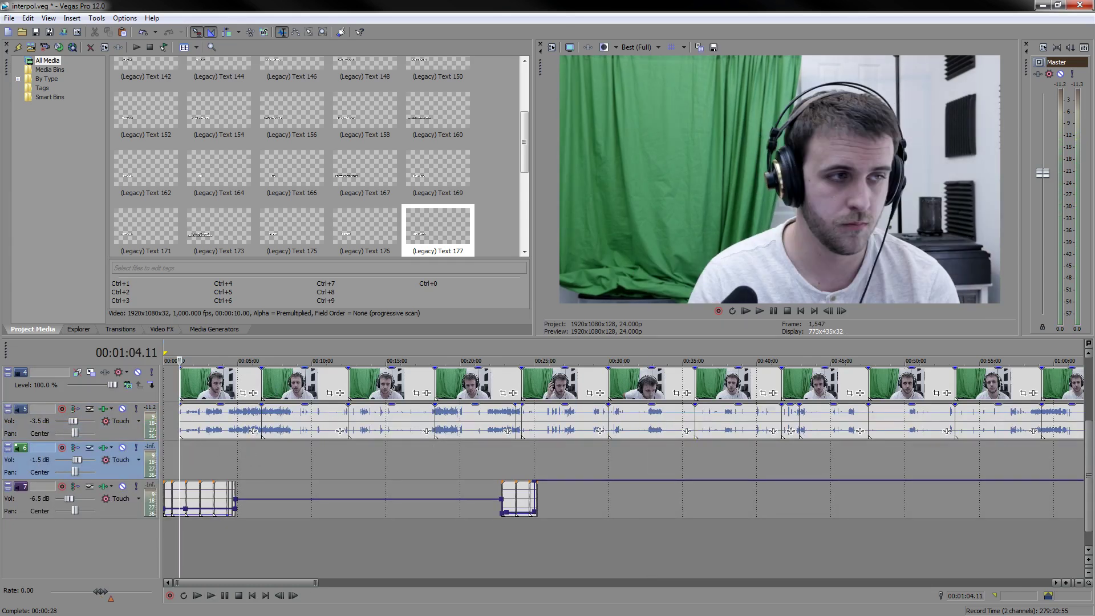
# - Insert a new video track and move it below the mic audio on track 5
pyautogui.click(114, 402)
pyautogui.rightClick(114, 403)
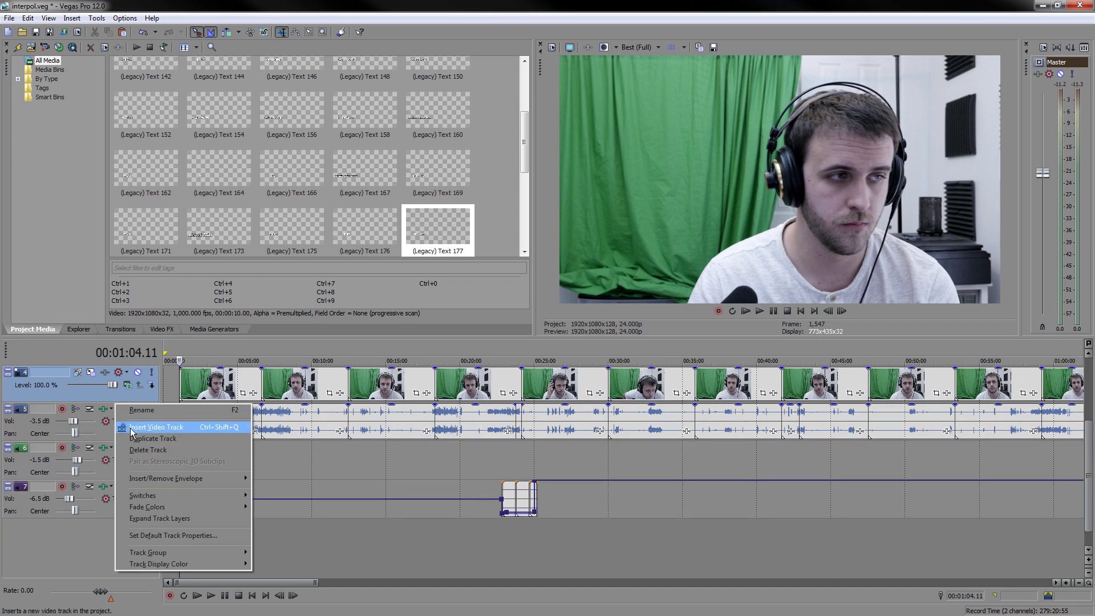
pyautogui.click(133, 429)
pyautogui.moveTo(92, 402); pyautogui.dragTo(142, 467)
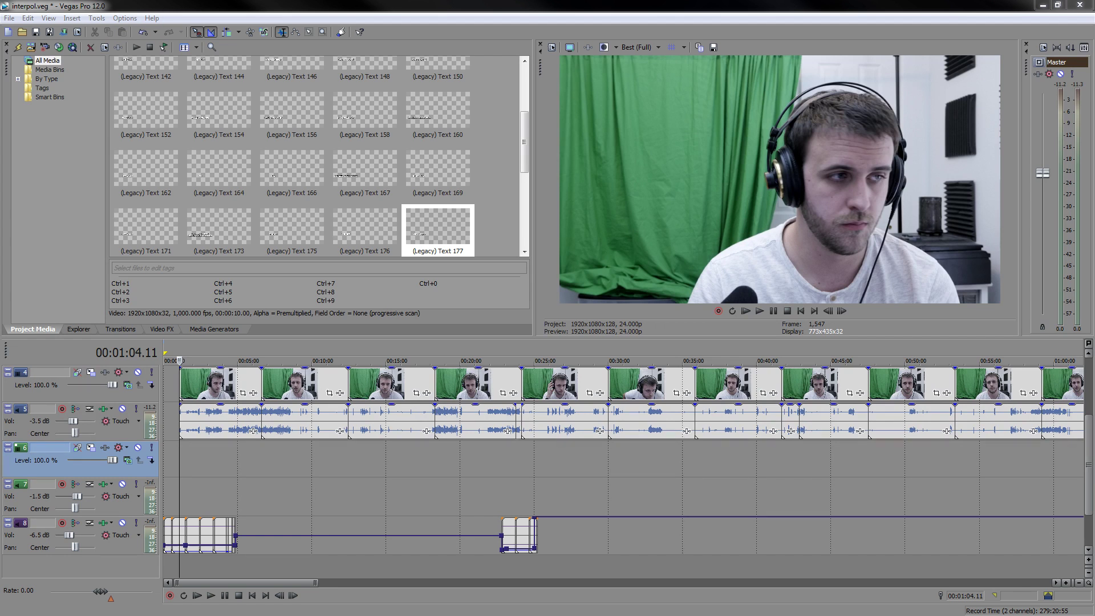
pyautogui.moveTo(210, 459); pyautogui.dragTo(181, 457)
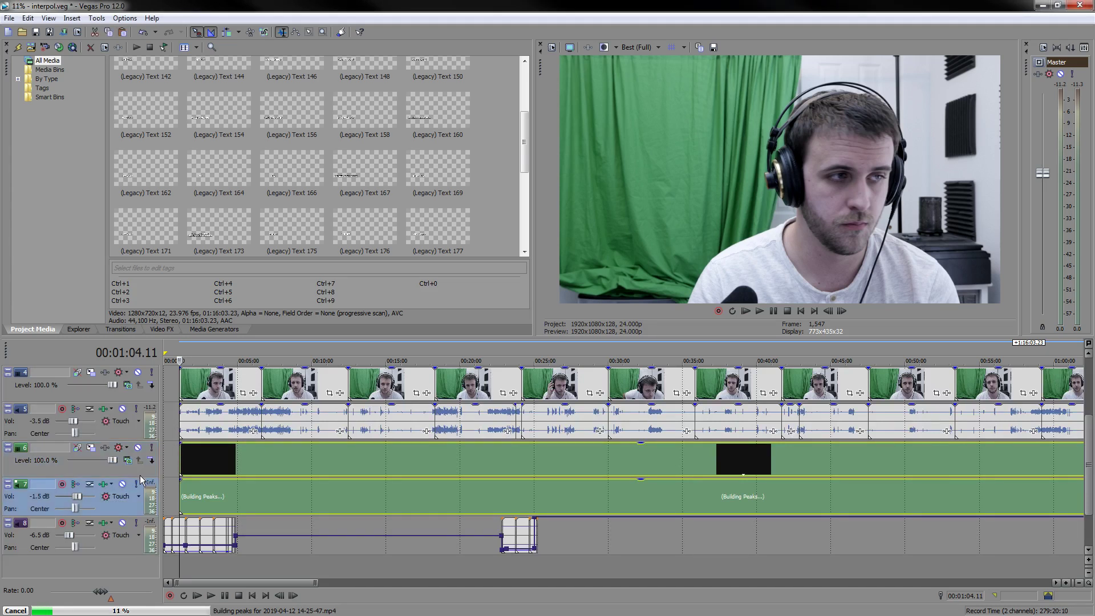
pyautogui.press('Delete')
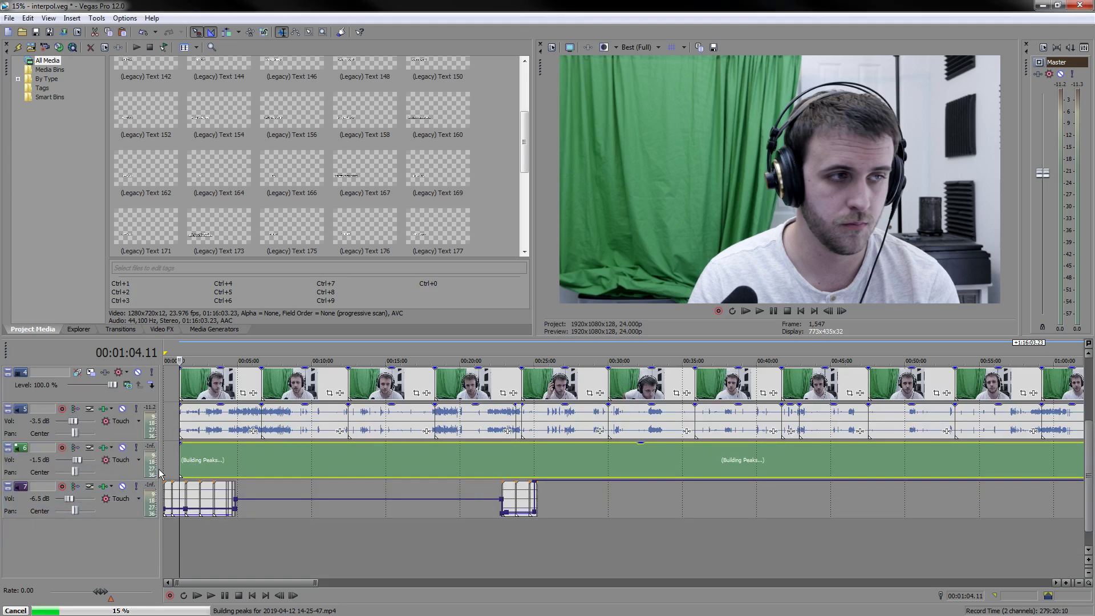
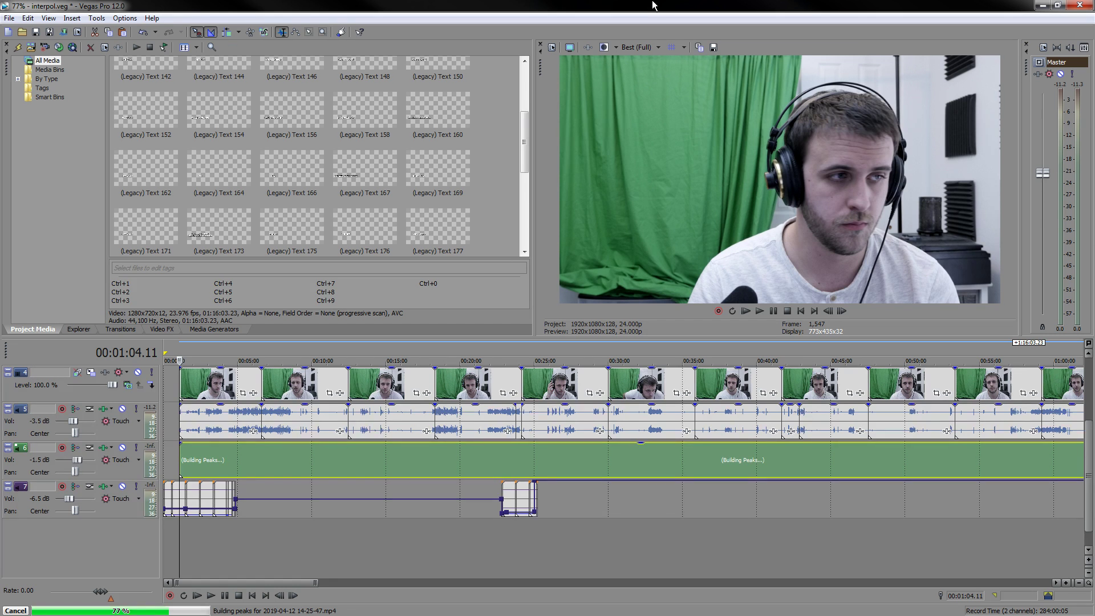
# - Play back the added track 6 audio with the video from 00:01:40.08 to check its sync
pyautogui.click(181, 463)
pyautogui.scroll(-5, 258, 467)
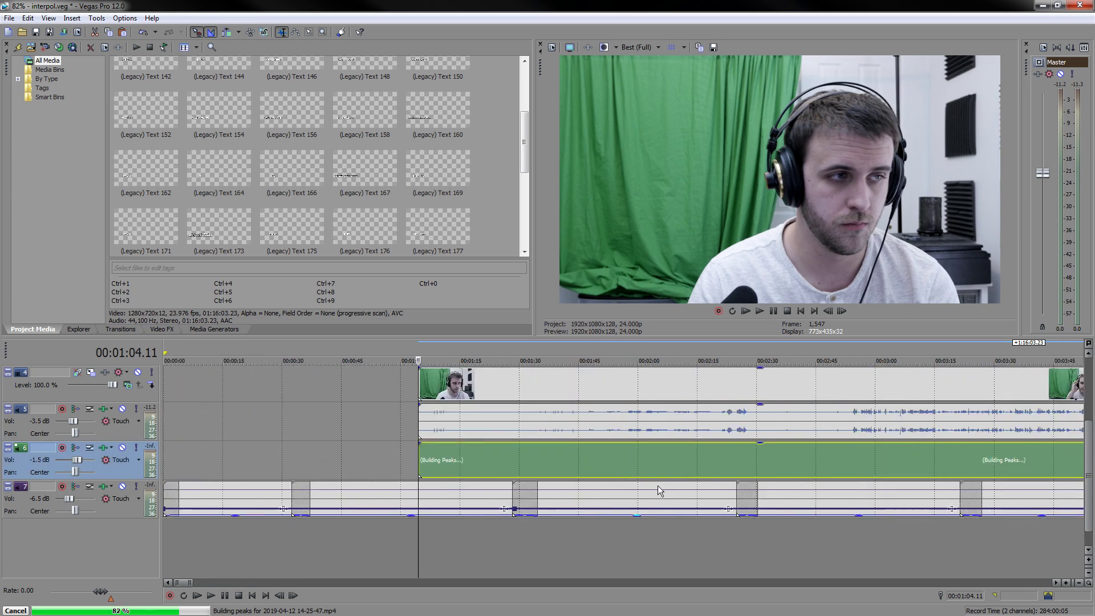
pyautogui.scroll(-2, 660, 485)
pyautogui.click(410, 477)
pyautogui.click(428, 464)
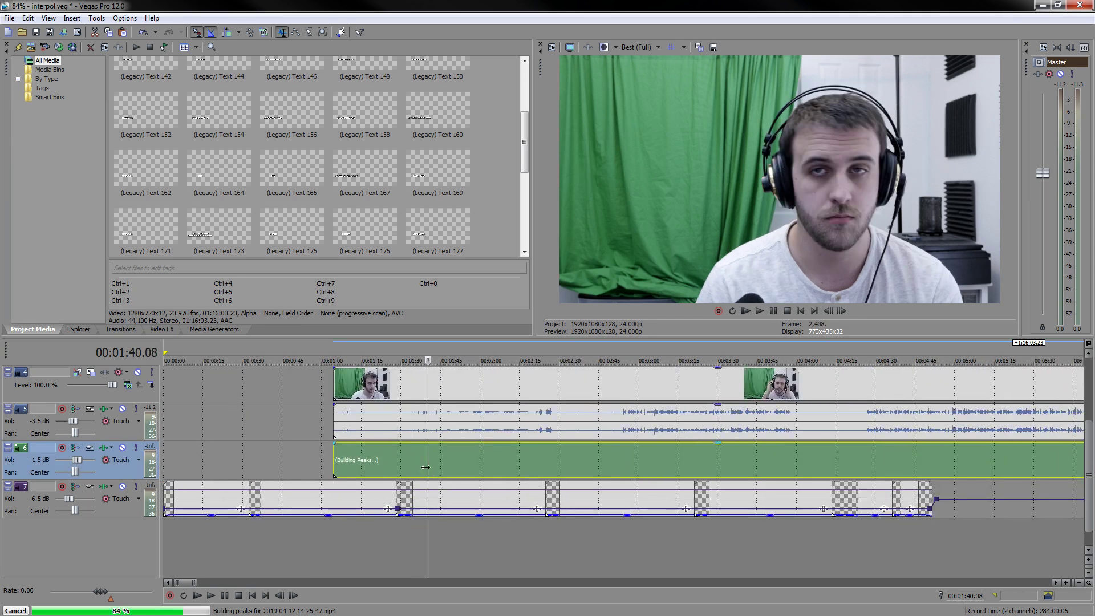
pyautogui.scroll(5, 428, 465)
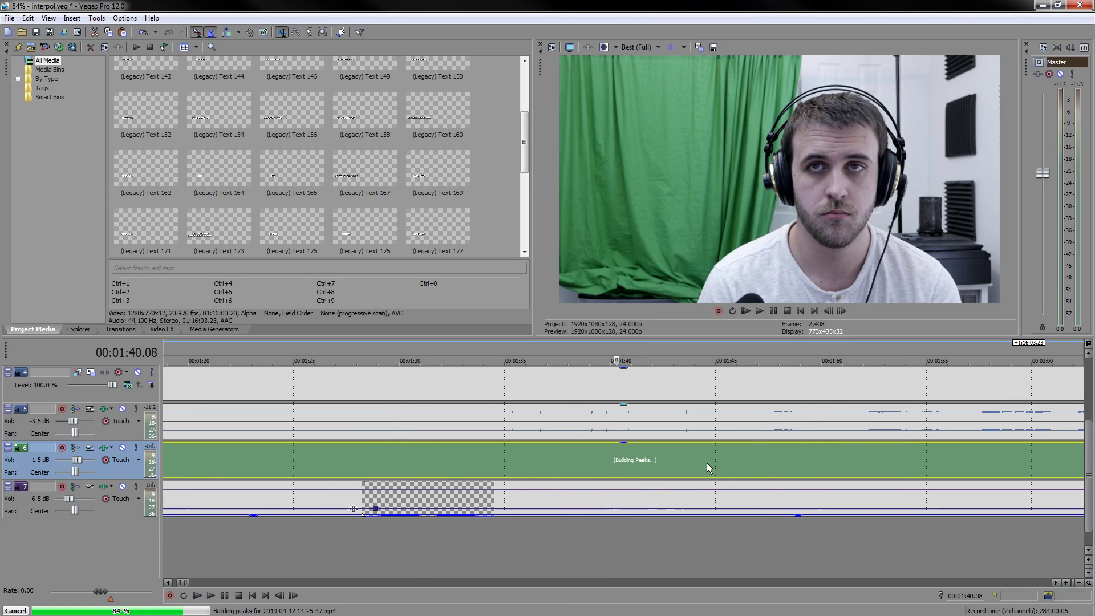
pyautogui.press('space')
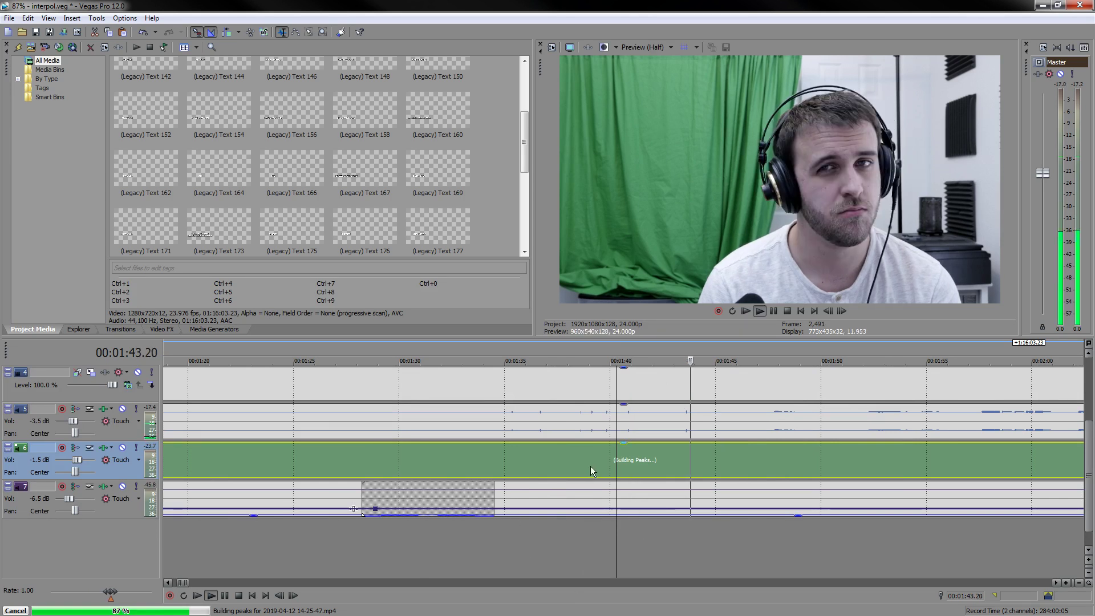
pyautogui.press('space')
# - Play back the quiet passage on tracks 5 and 6 from 00:01:34.21 to find where the recording's audio begins
pyautogui.click(497, 459)
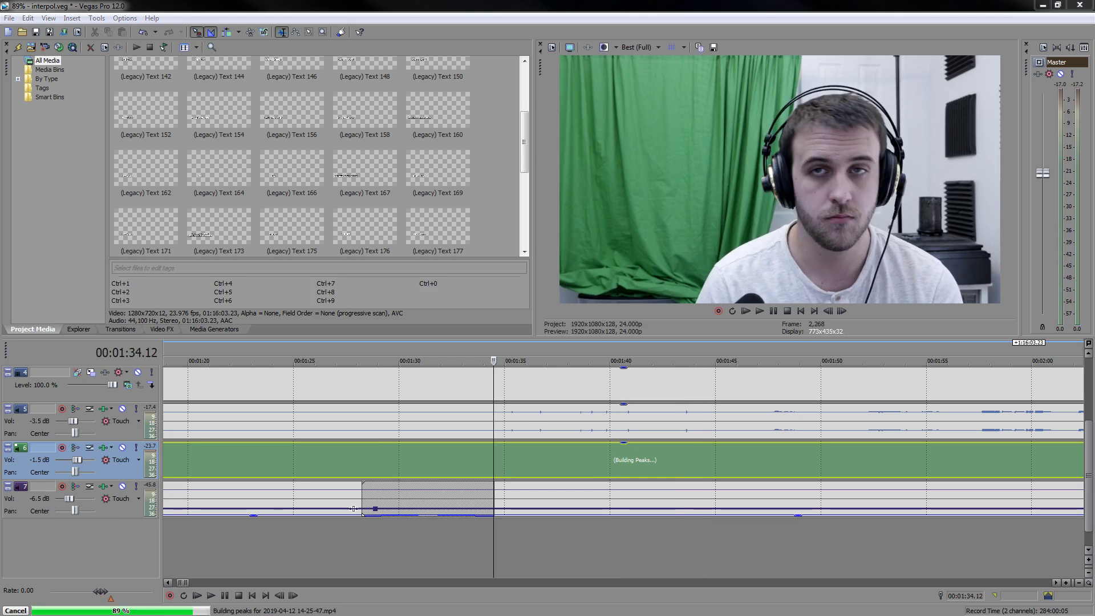
pyautogui.click(502, 461)
pyautogui.scroll(4, 502, 461)
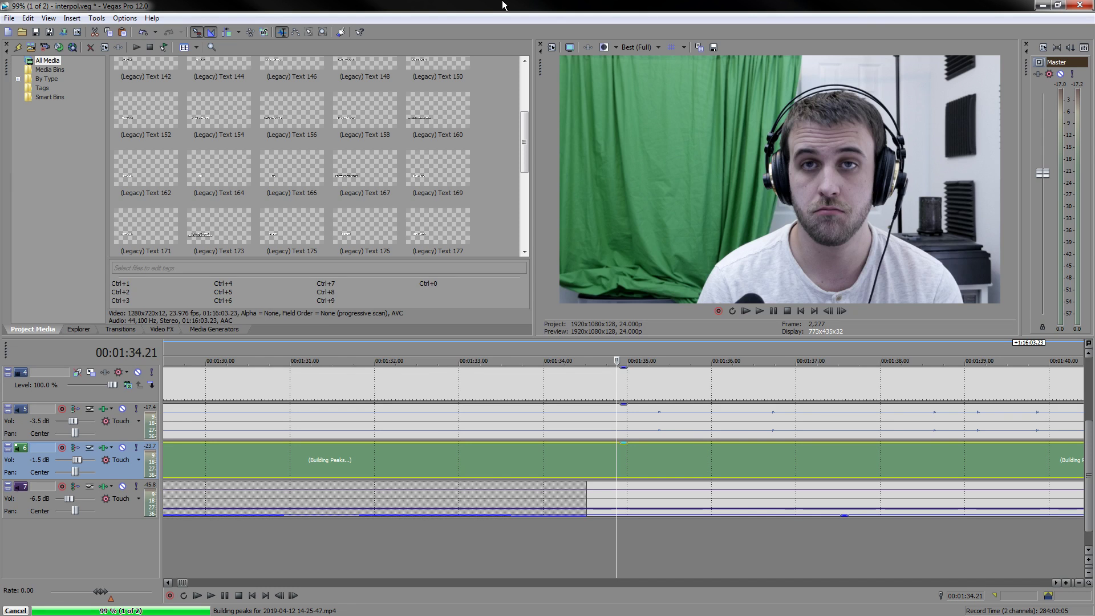
pyautogui.press('space')
pyautogui.scroll(3, 664, 520)
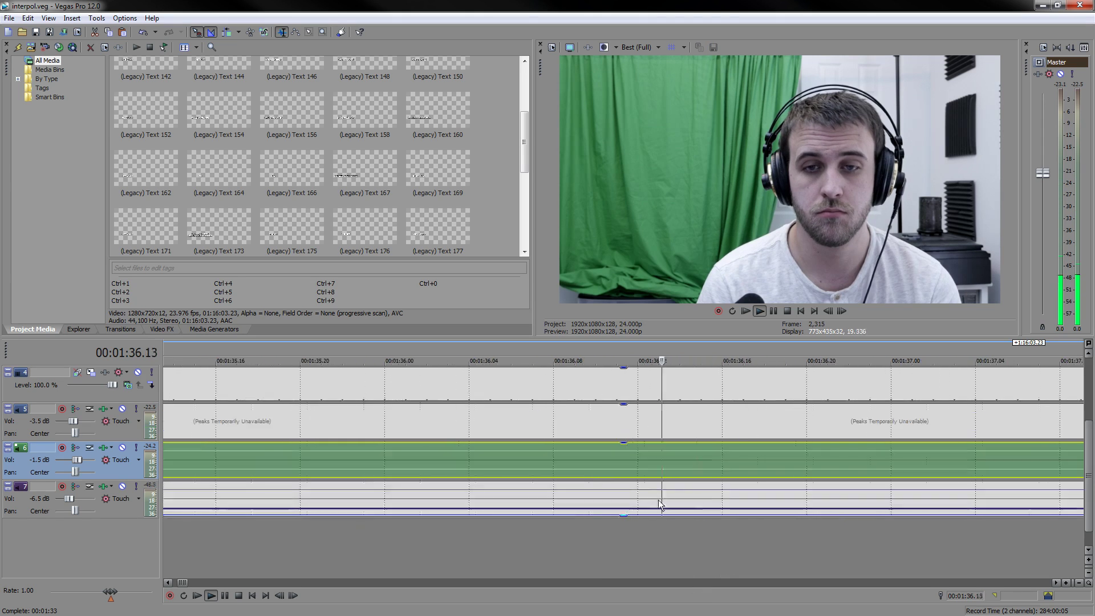
pyautogui.press('Return')
# - Replay tracks 5 and 6 from 00:01:35.05 several times to compare the recording's audio with the video
pyautogui.scroll(-5, 635, 460)
pyautogui.click(311, 456)
pyautogui.click(345, 465)
pyautogui.scroll(3, 344, 465)
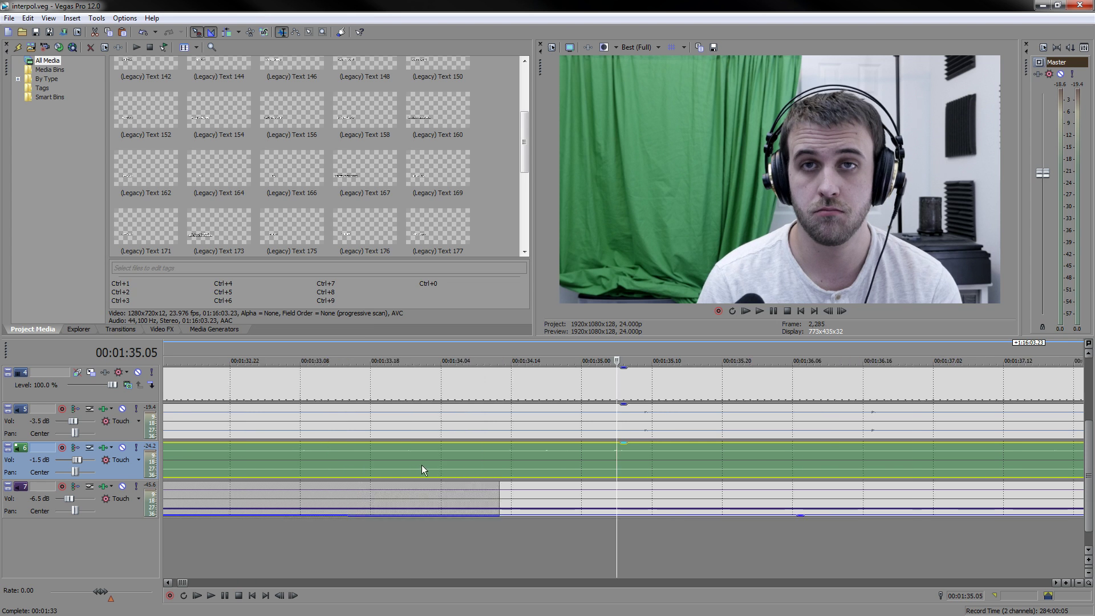
pyautogui.press('space')
pyautogui.press('space')
pyautogui.press('space')
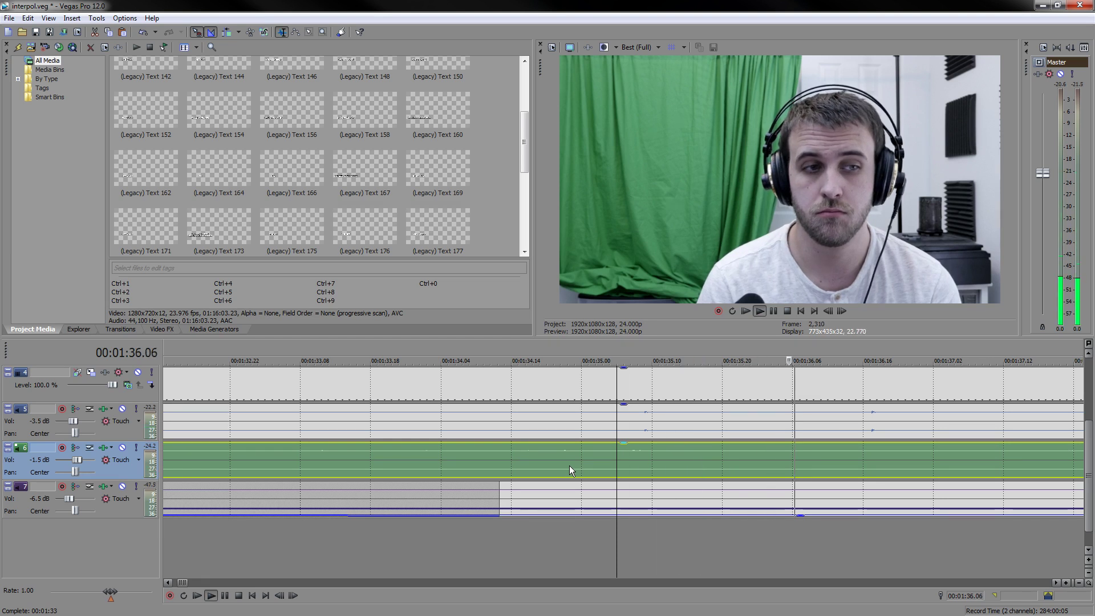
pyautogui.press('space')
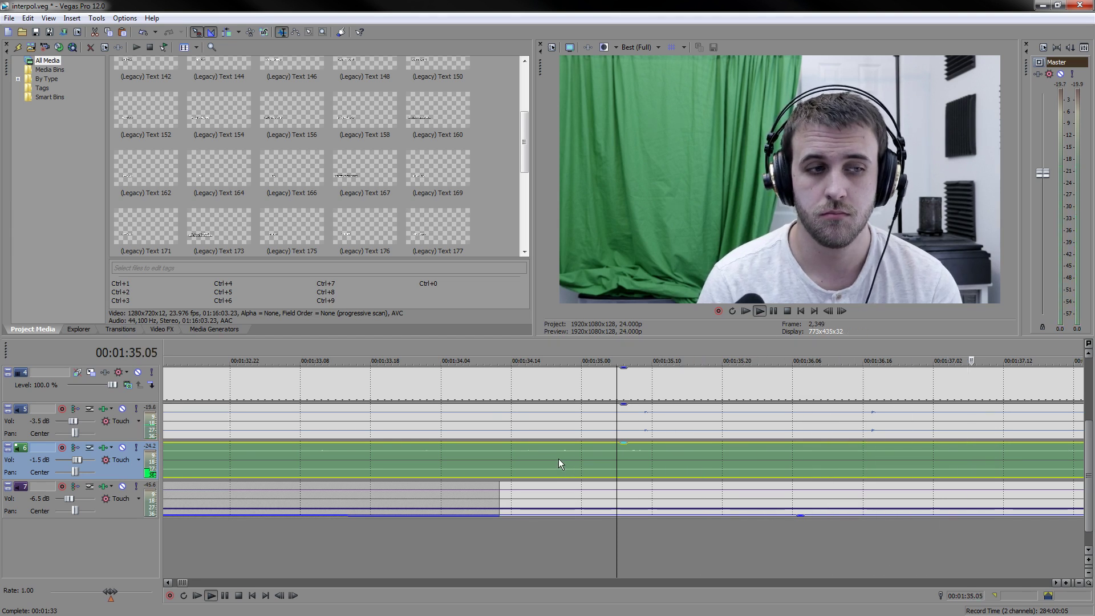
pyautogui.press('space')
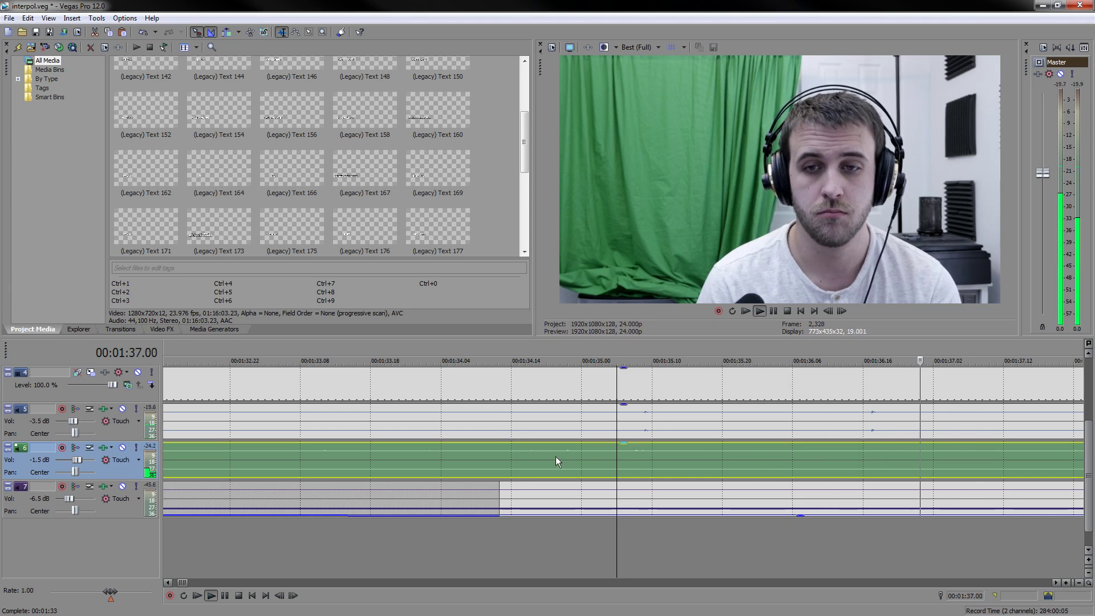
# - Check the sync around 00:18:09 by playing up to where the track 6 audio stops and the mic speech starts
pyautogui.scroll(-6, 555, 451)
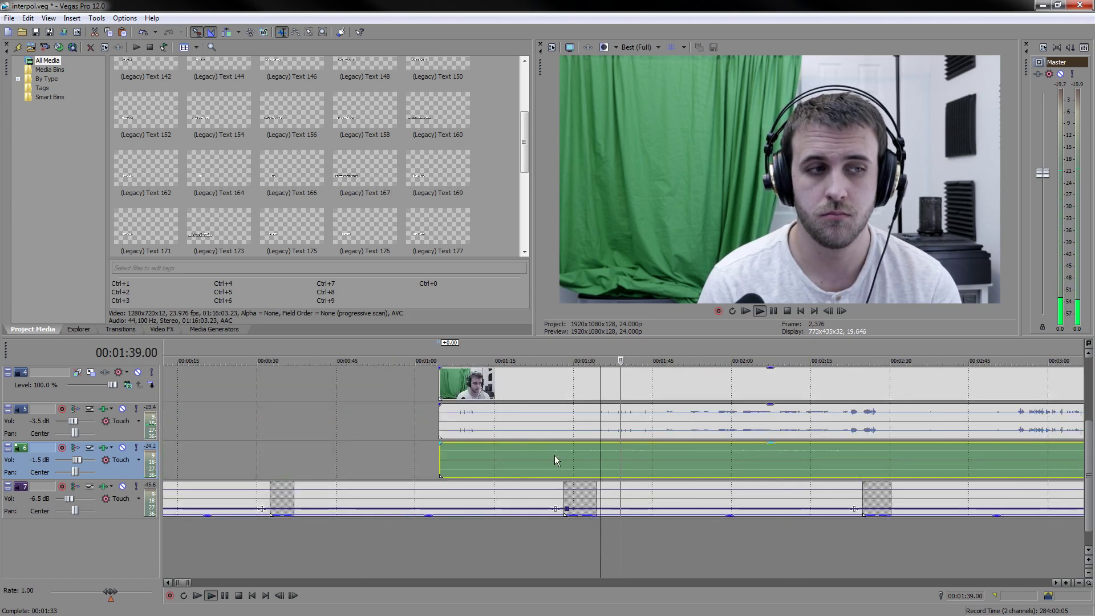
pyautogui.scroll(6, 525, 460)
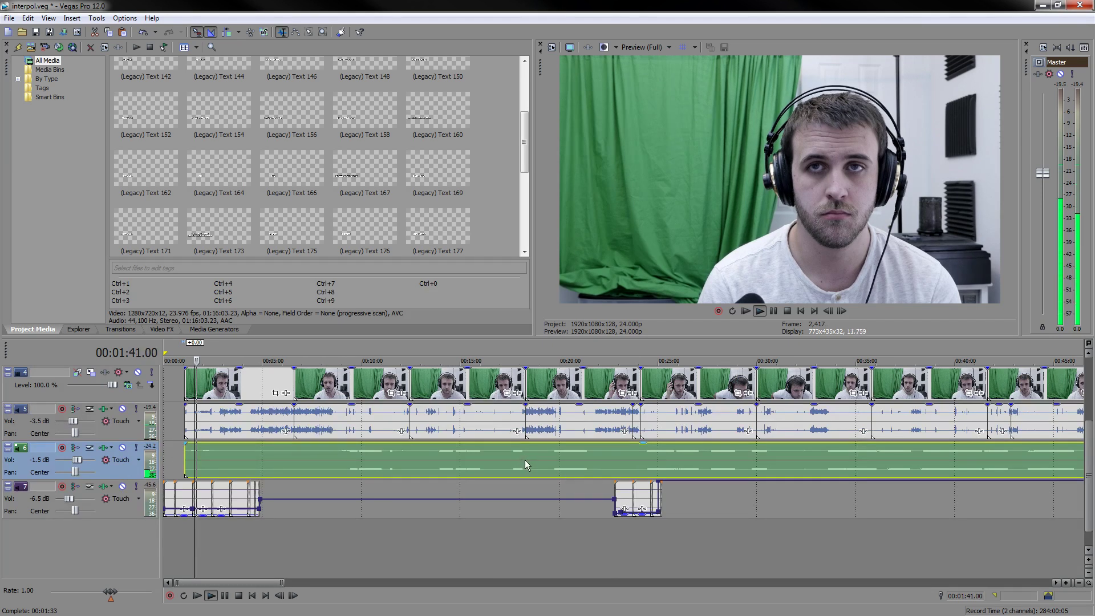
pyautogui.scroll(5, 526, 459)
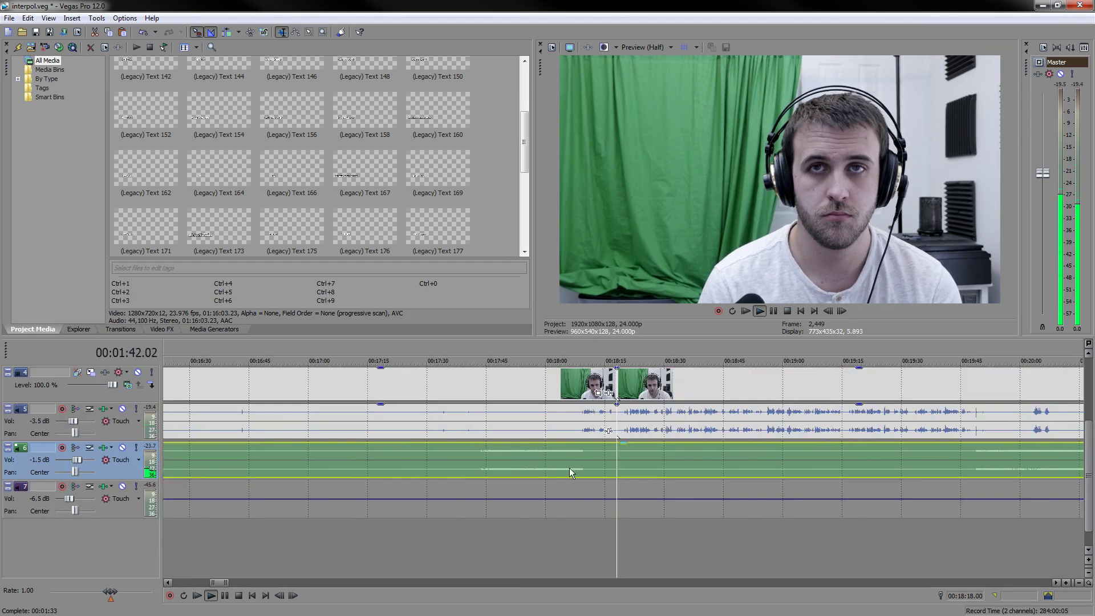
pyautogui.click(420, 532)
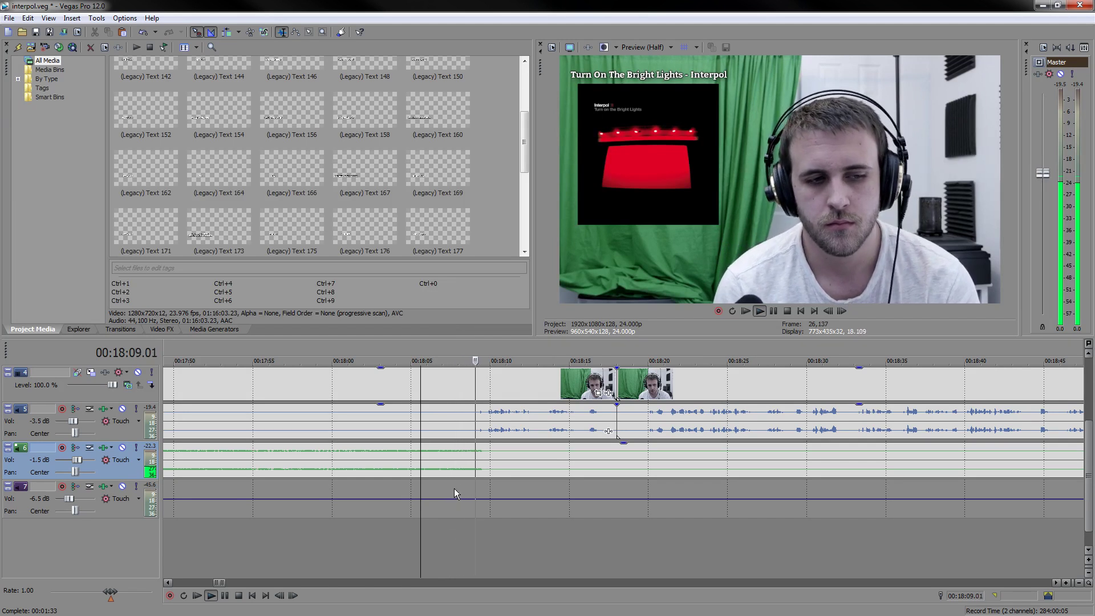
# - Play back tracks 5 and 6 around 00:56:05 and 00:52:51 to check their sync late in the video
pyautogui.scroll(-8, 606, 534)
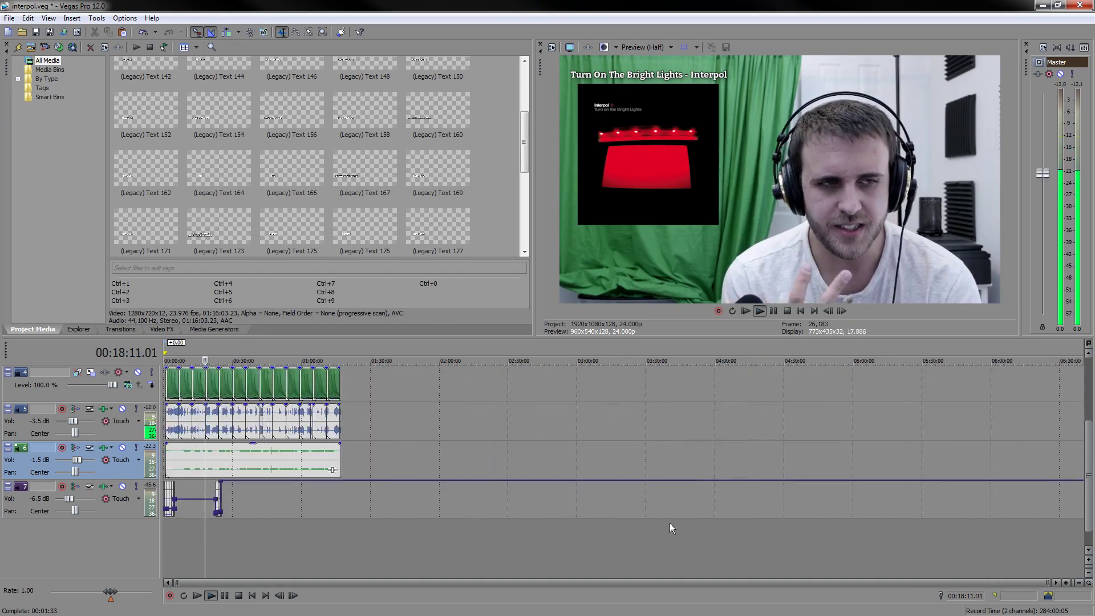
pyautogui.click(292, 542)
pyautogui.scroll(5, 353, 512)
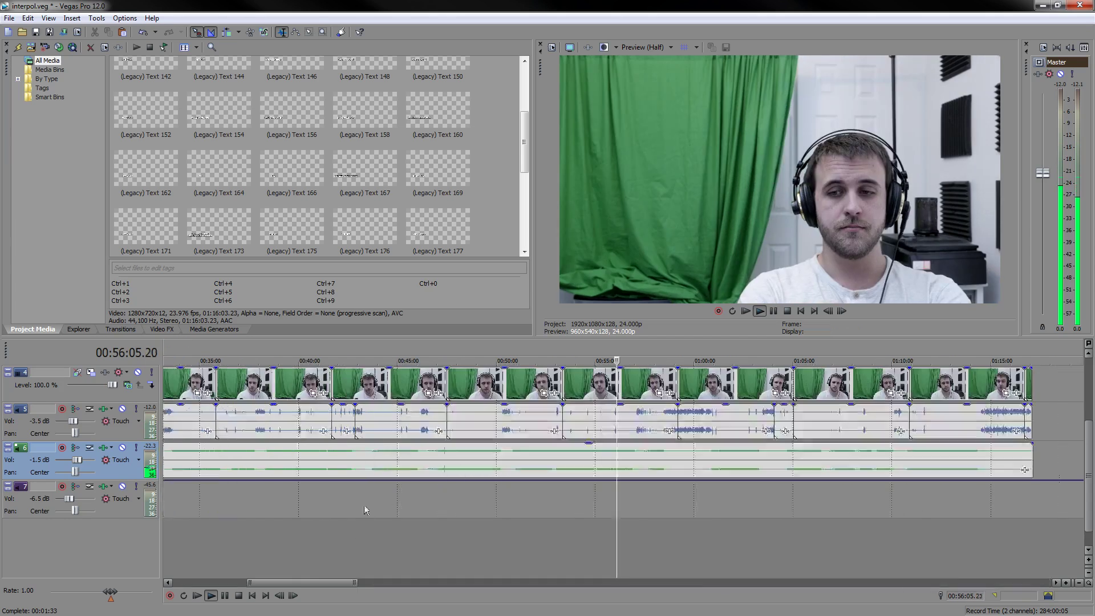
pyautogui.scroll(4, 666, 518)
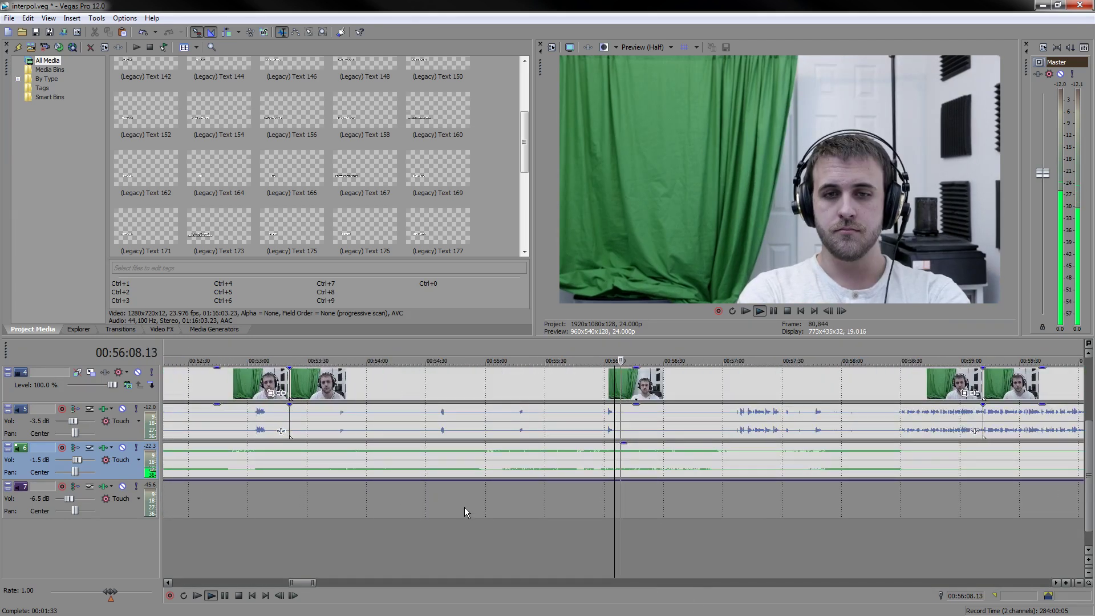
pyautogui.click(223, 539)
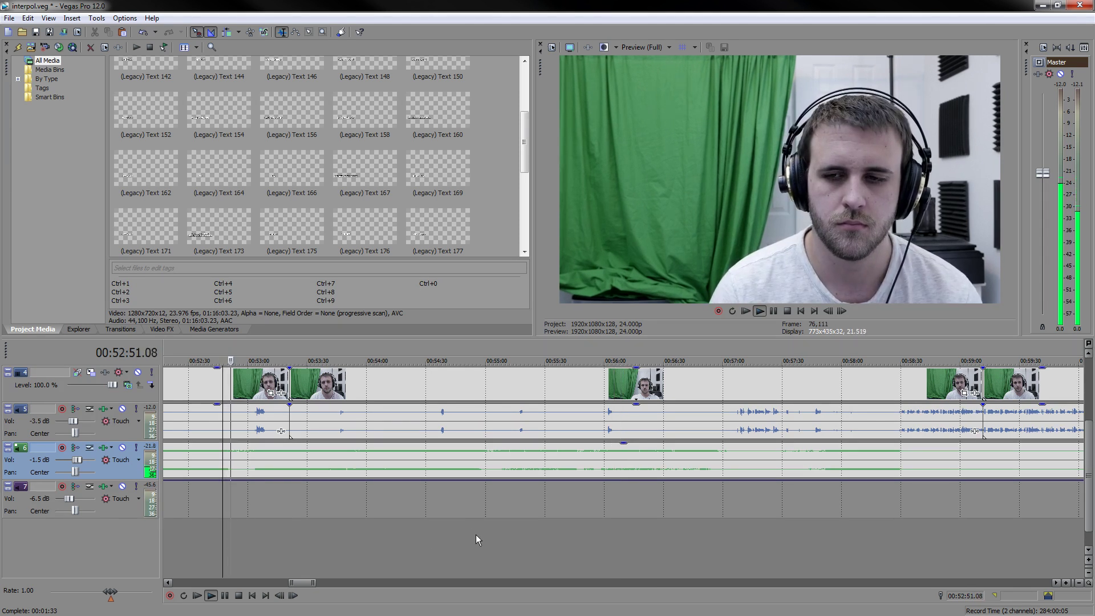
pyautogui.scroll(-3, 857, 546)
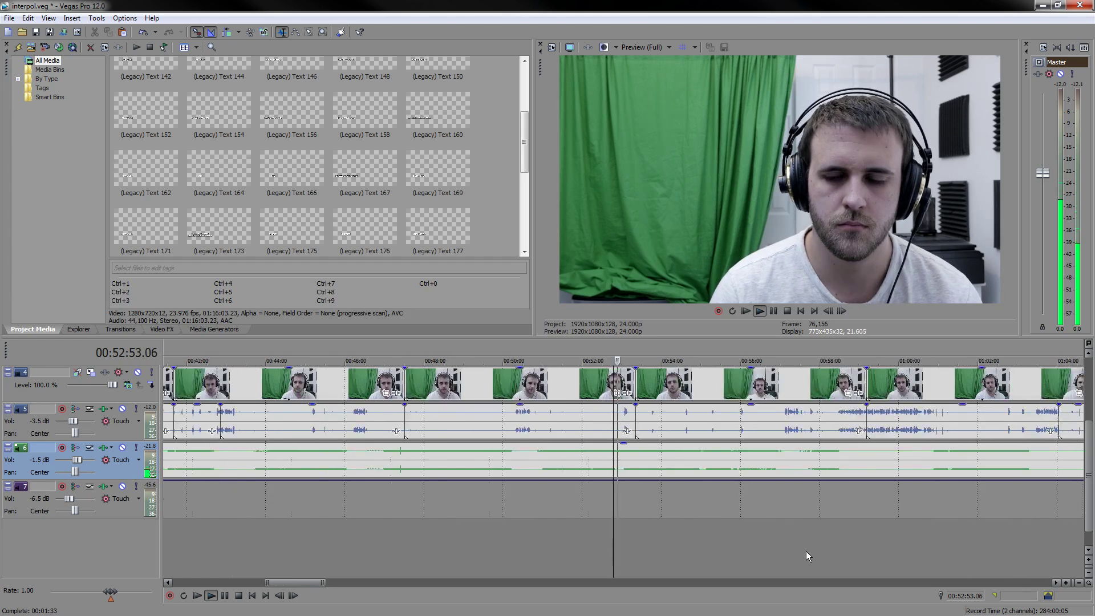
pyautogui.scroll(-4, 807, 551)
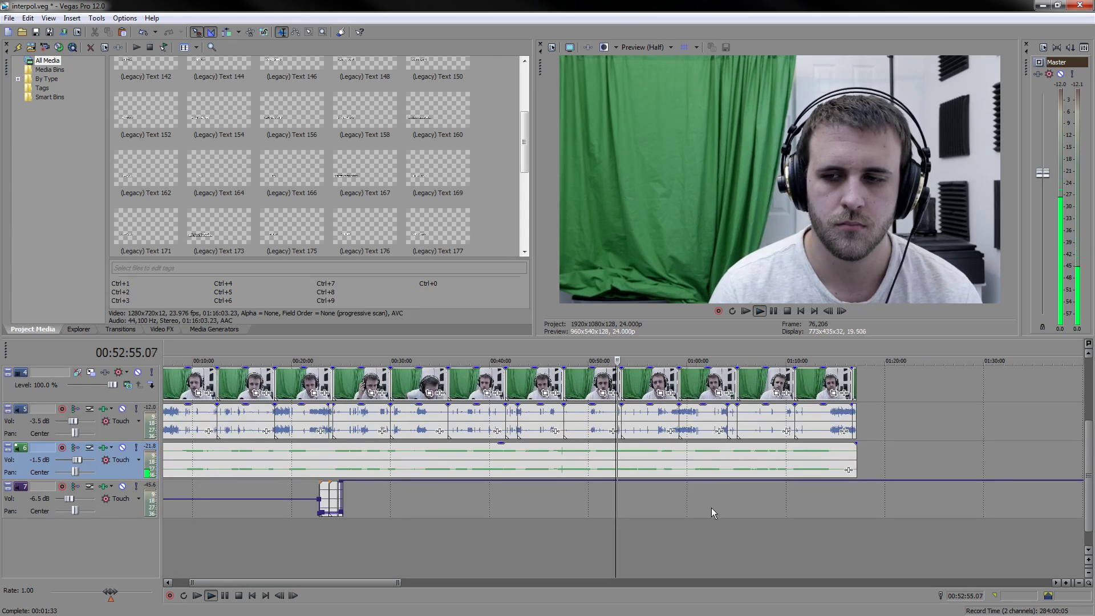
# - Play back the transition around 00:58:29 where the track 6 audio ends and the mic speech resumes
pyautogui.click(662, 523)
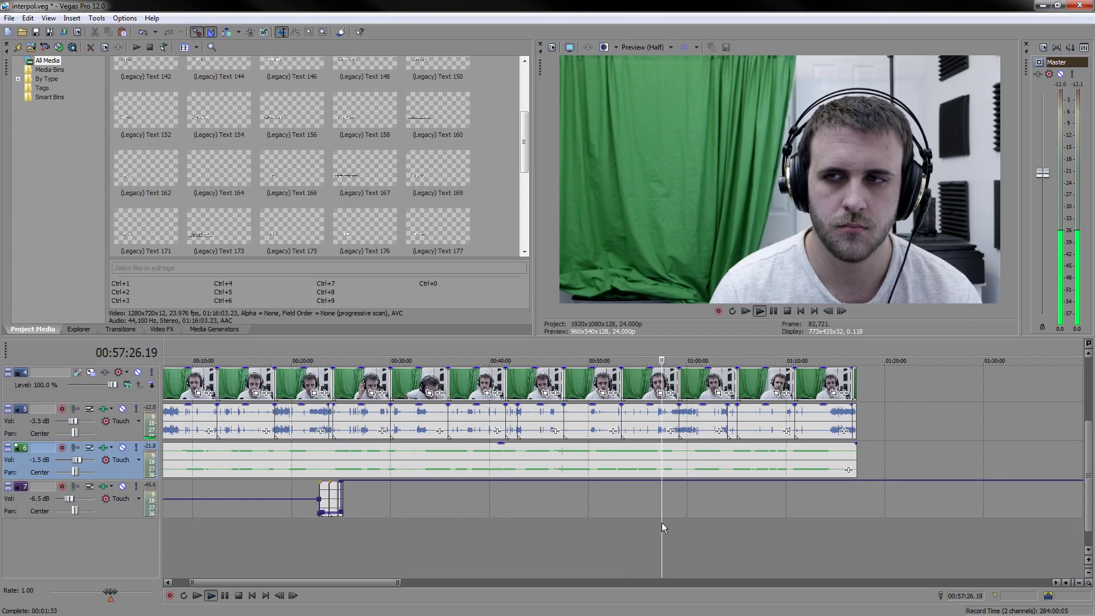
pyautogui.scroll(5, 700, 542)
pyautogui.click(699, 540)
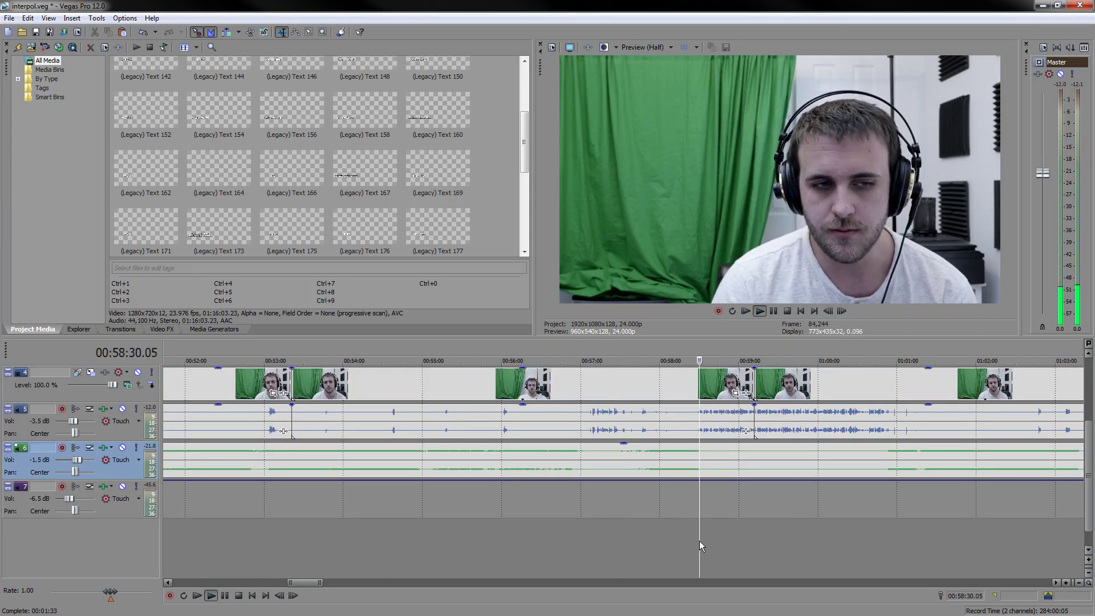
pyautogui.scroll(5, 634, 546)
pyautogui.click(587, 555)
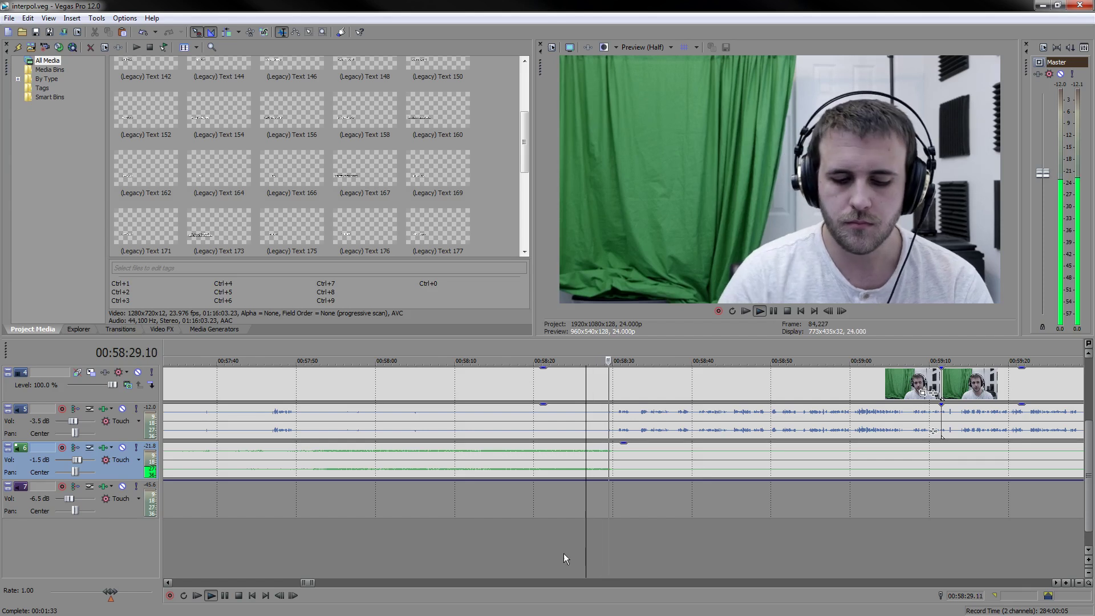
# - Trim the beginnings of the track 4 video and track 5 audio to 00:01:04.14, where the track 6 audio starts
pyautogui.click(250, 596)
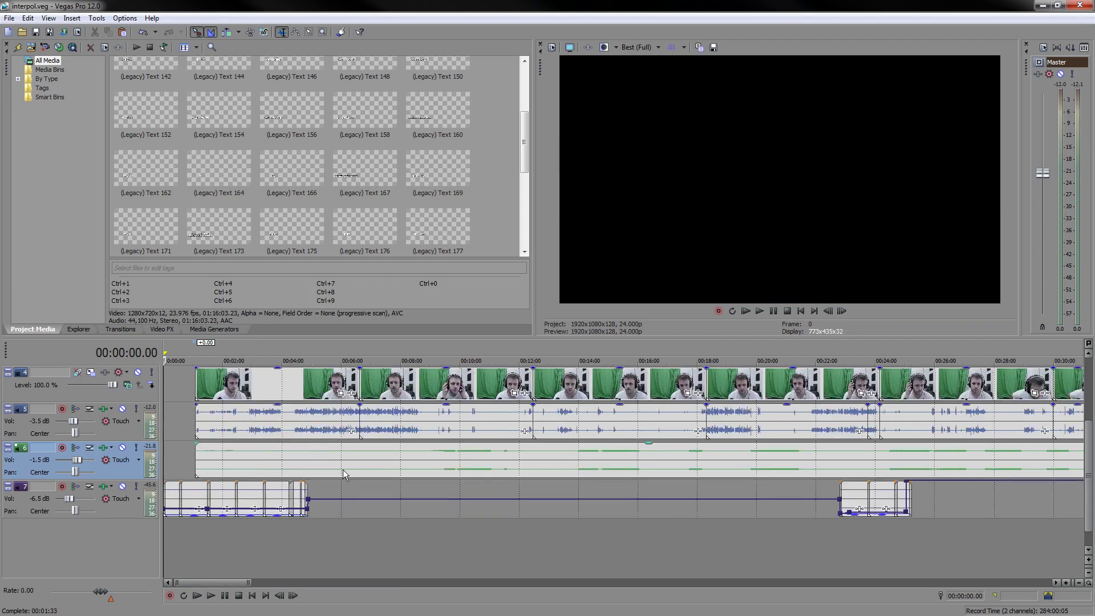
pyautogui.click(215, 457)
pyautogui.scroll(10, 652, 471)
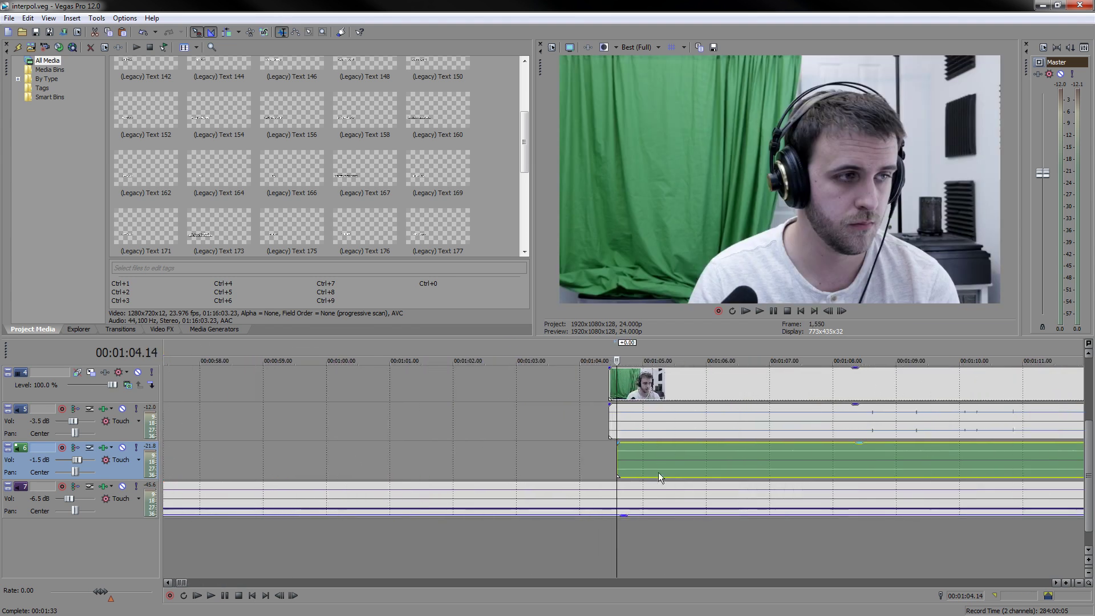
pyautogui.click(614, 422)
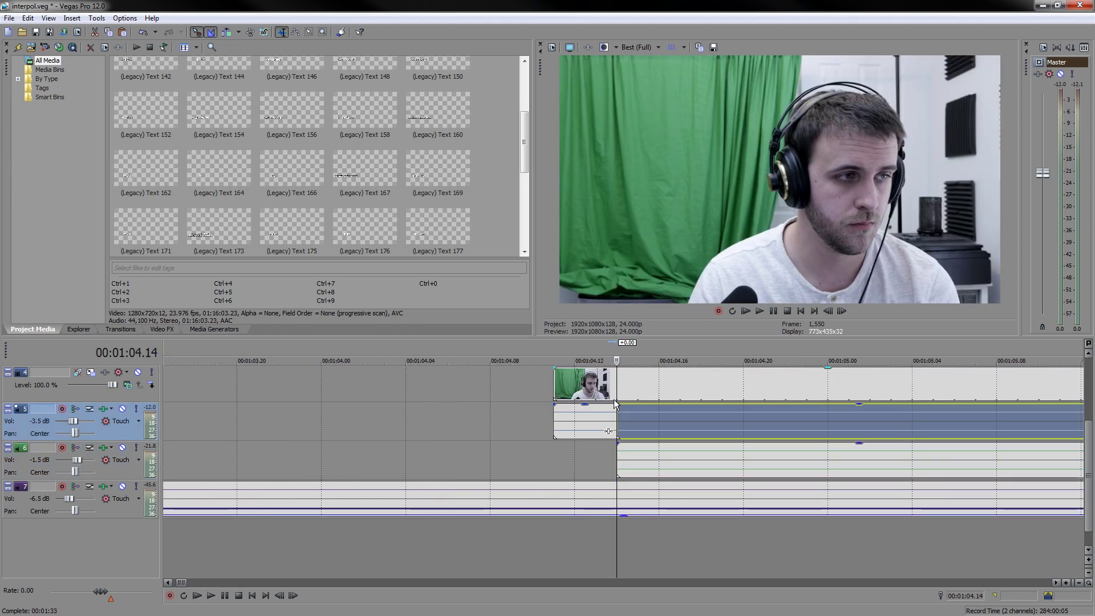
pyautogui.click(613, 382)
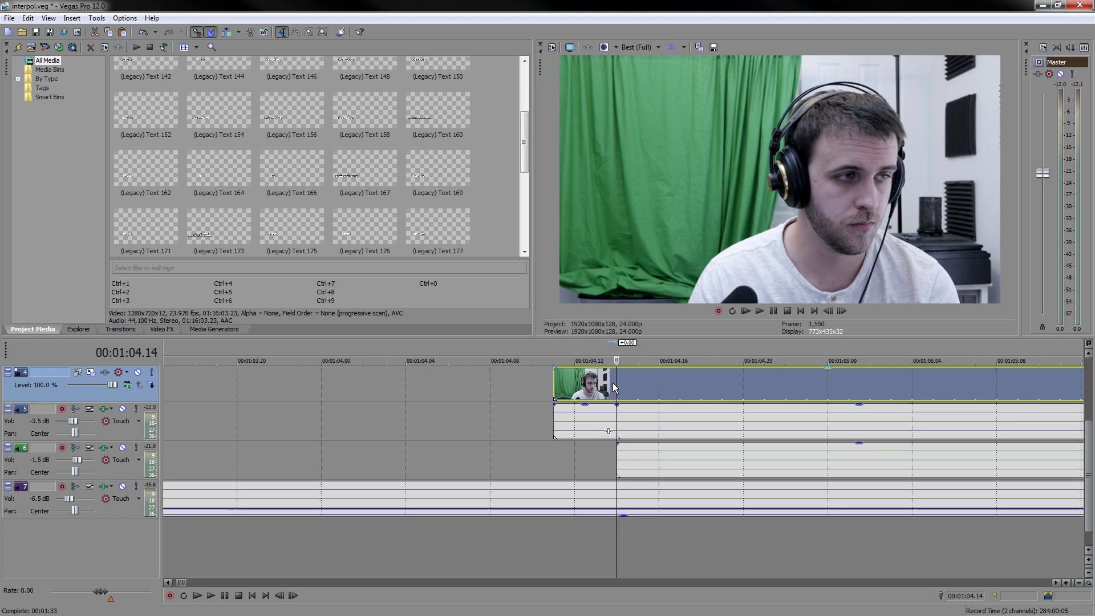
pyautogui.click(583, 492)
pyautogui.scroll(-10, 583, 492)
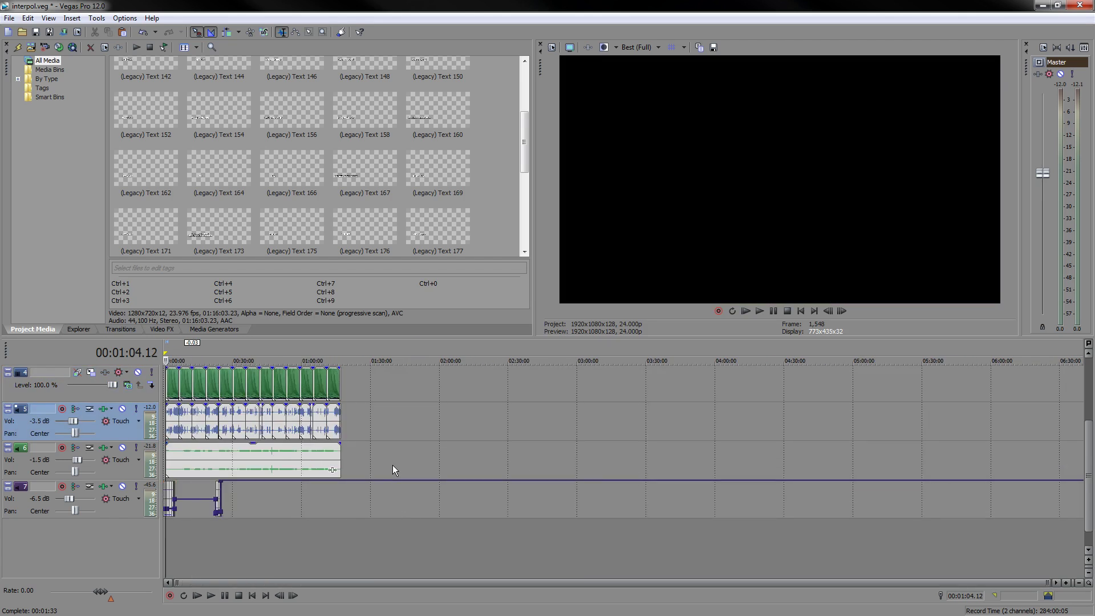
# - Trim the end of the track 6 audio to 01:17:05.00, where the track 4 video ends
pyautogui.click(334, 459)
pyautogui.scroll(10, 550, 489)
pyautogui.press('Left')
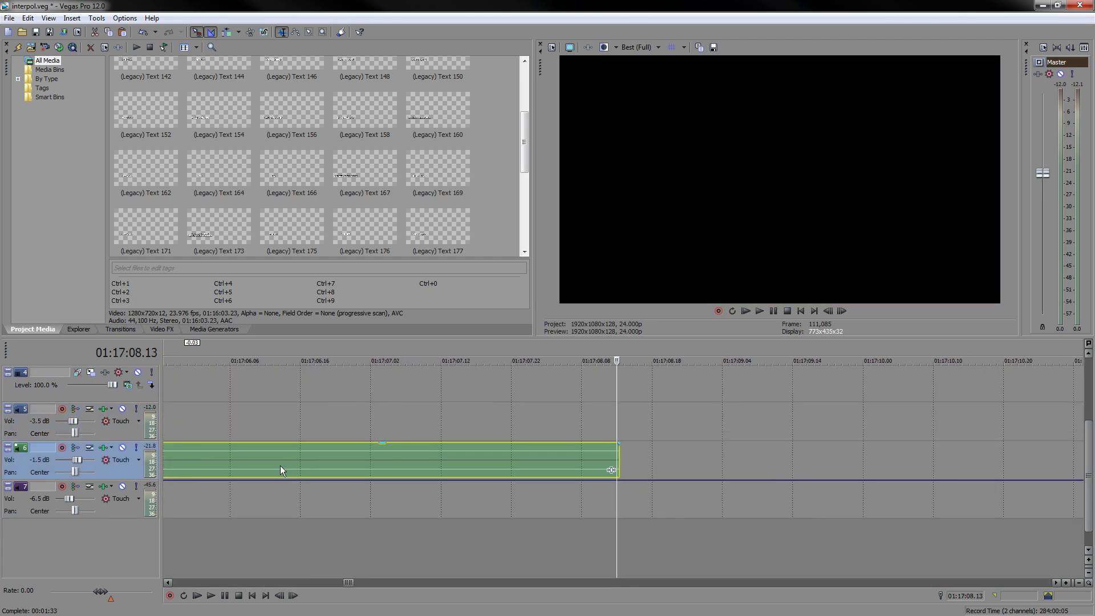
pyautogui.scroll(-3, 721, 459)
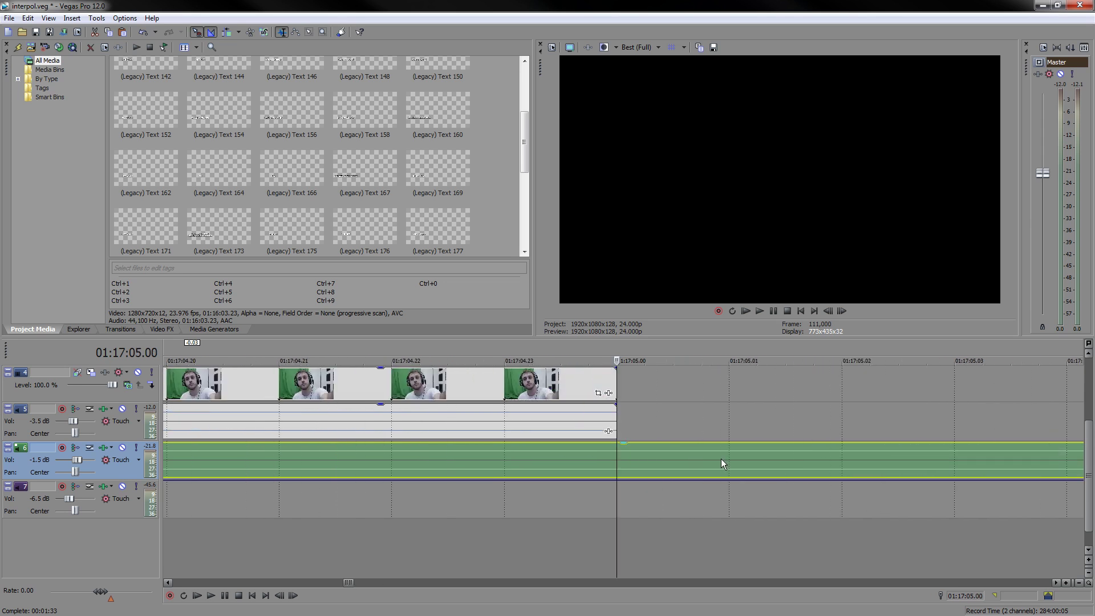
pyautogui.press('s')
pyautogui.press('Delete')
pyautogui.scroll(-4, 310, 457)
pyautogui.scroll(-5, 308, 486)
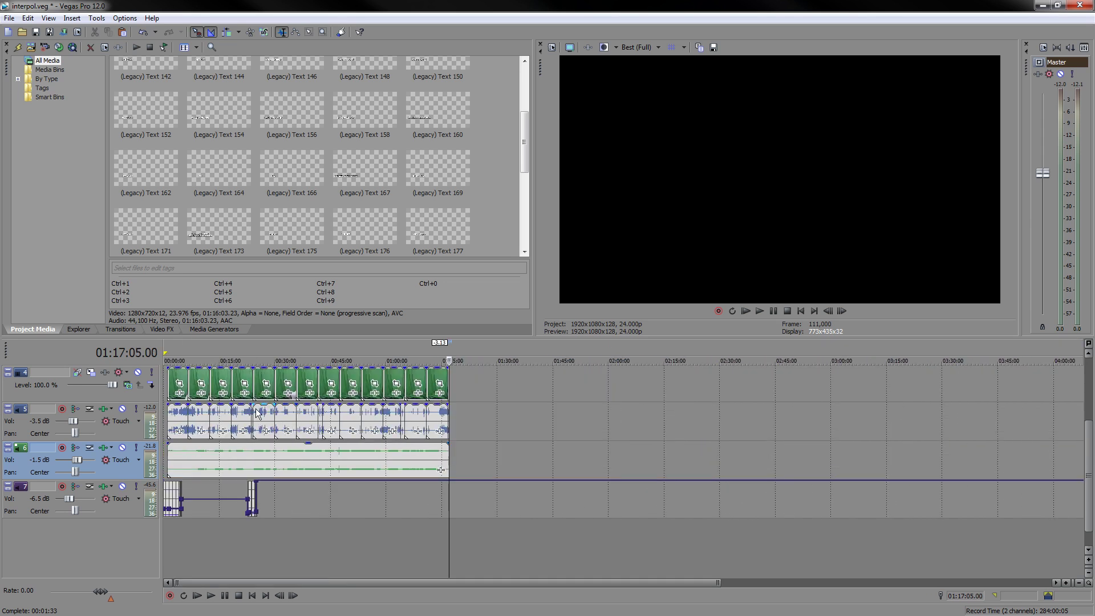
# - Split the track 6 audio at 00:06:37.00 and at the following track 4 clip boundary
pyautogui.click(184, 458)
pyautogui.scroll(3, 292, 473)
pyautogui.press('s')
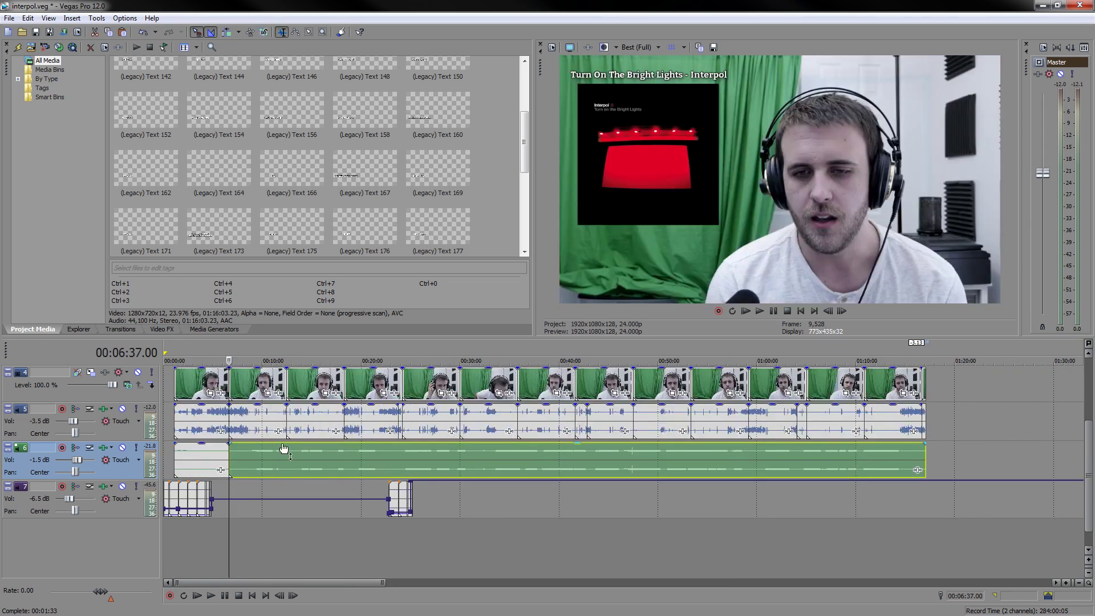
pyautogui.click(284, 448)
pyautogui.press('s')
# - Split the track 6 audio at 00:18:18.00, at both ends of the short clip near 00:24:00, and at 00:29:59.00
pyautogui.click(349, 458)
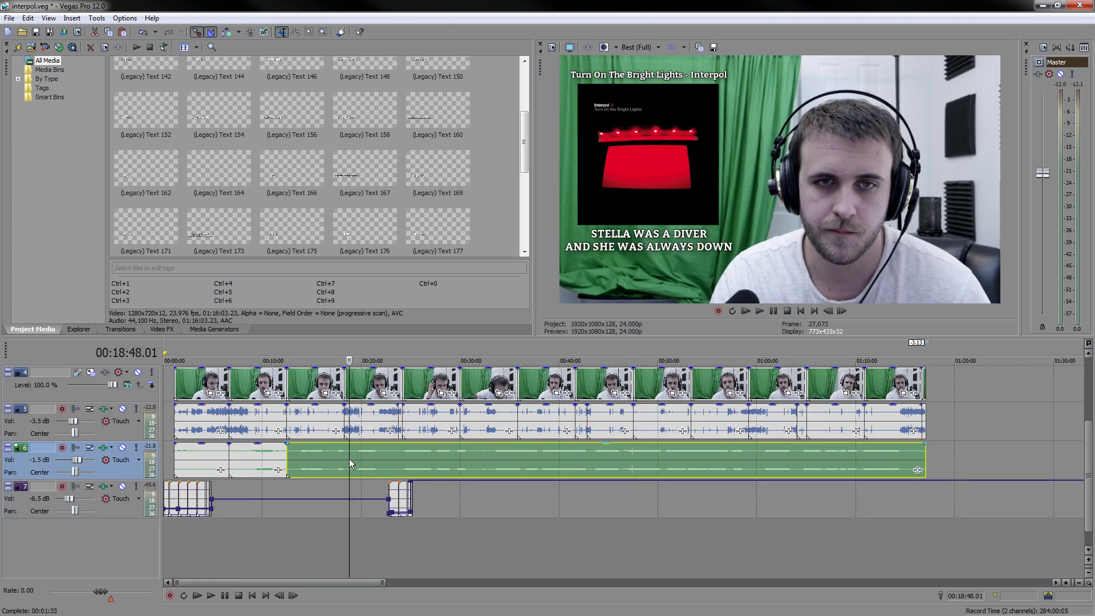
pyautogui.click(343, 457)
pyautogui.scroll(4, 343, 456)
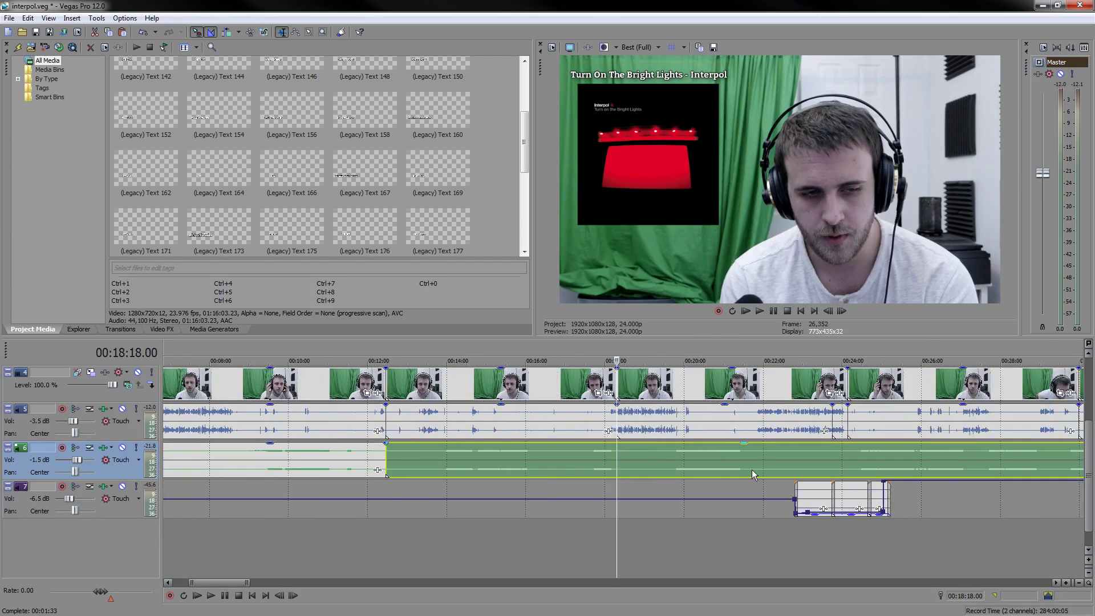
pyautogui.press('s')
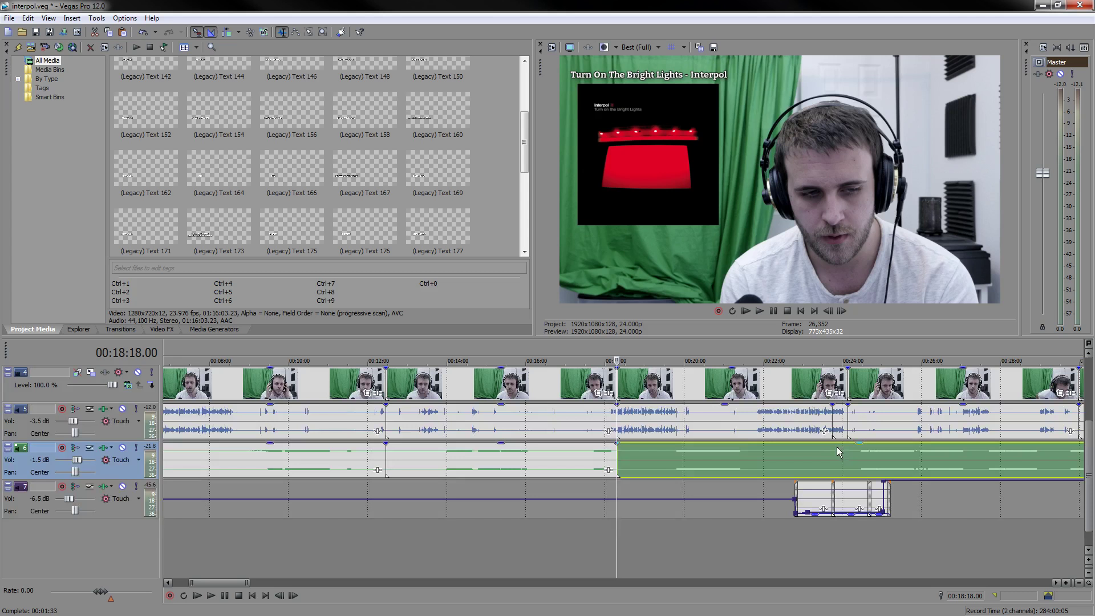
pyautogui.click(840, 452)
pyautogui.scroll(-2, 839, 452)
pyautogui.press('s')
pyautogui.click(790, 460)
pyautogui.press('s')
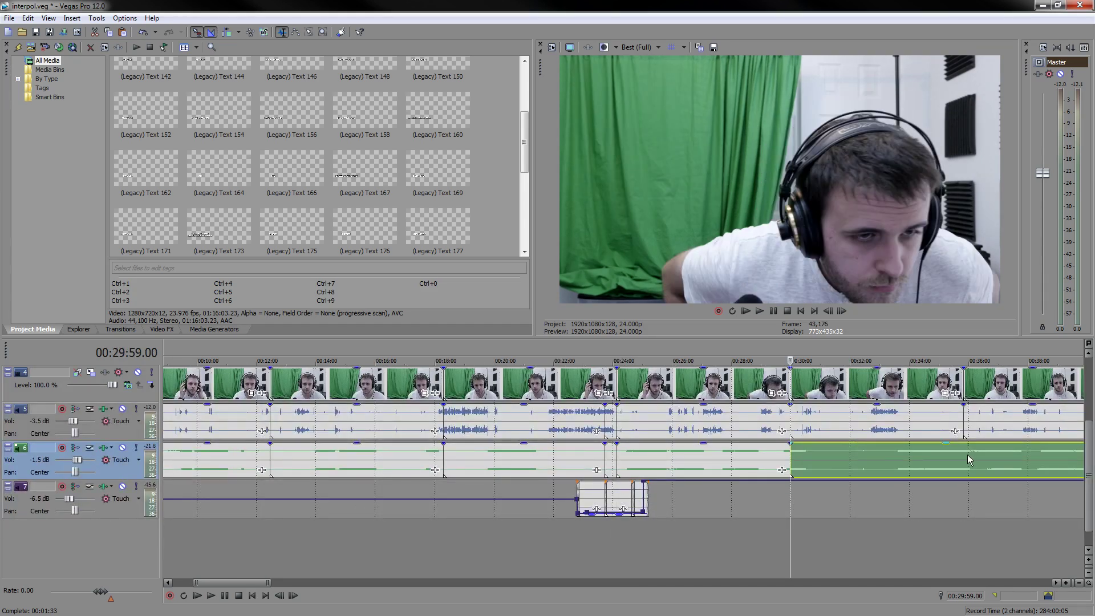
# - Split the track 6 audio at the clip boundaries 00:35:49.12, 00:41:40.00 and 00:42:51.18
pyautogui.click(963, 363)
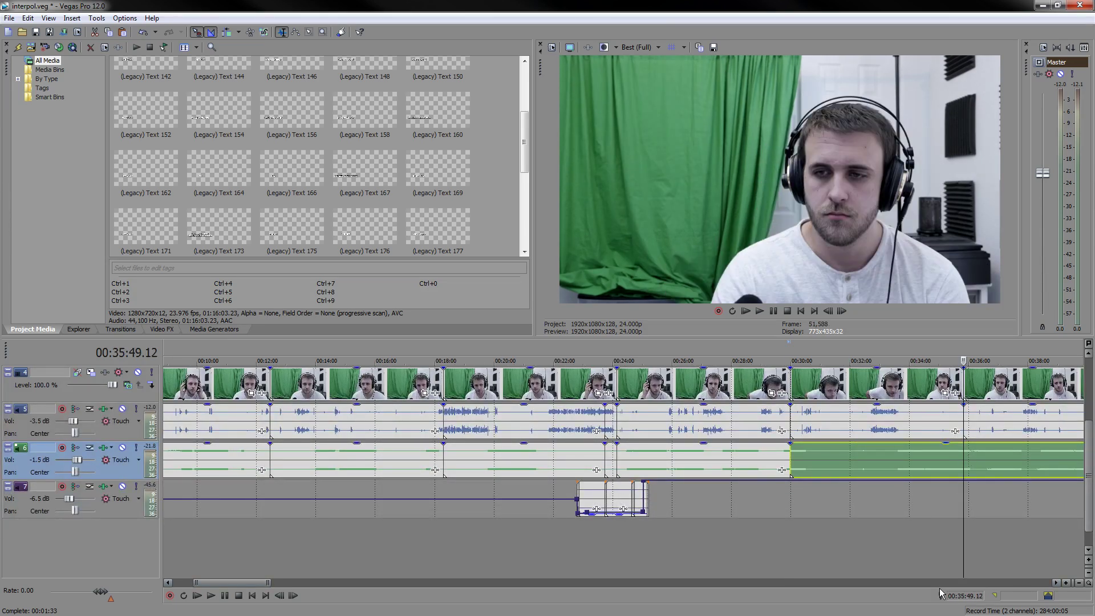
pyautogui.click(24, 17)
pyautogui.press('Escape')
pyautogui.press('s')
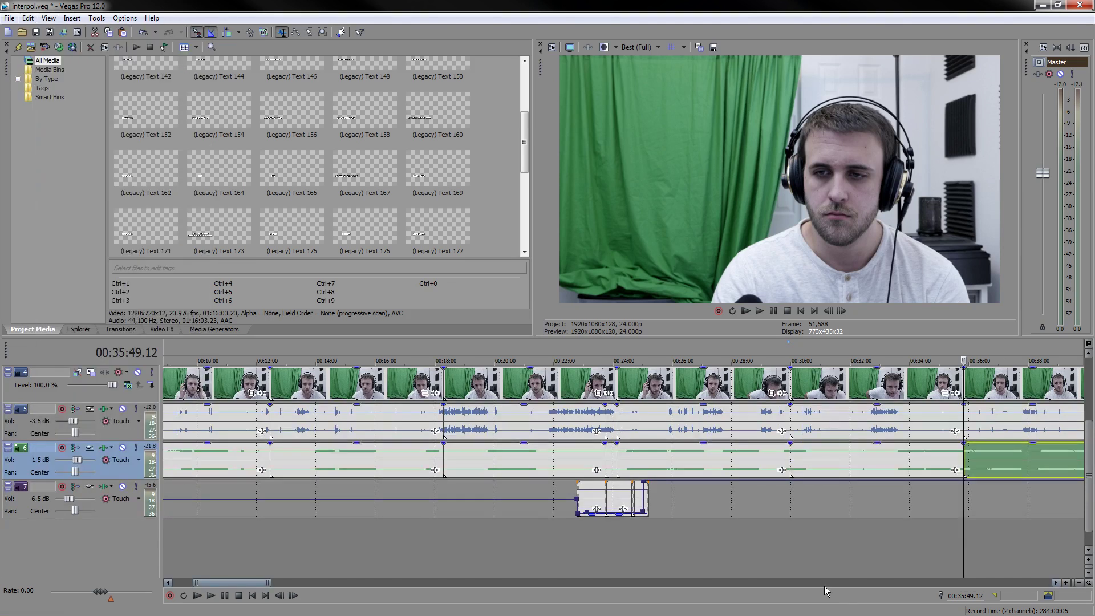
pyautogui.hscroll(5, 824, 587)
pyautogui.click(689, 456)
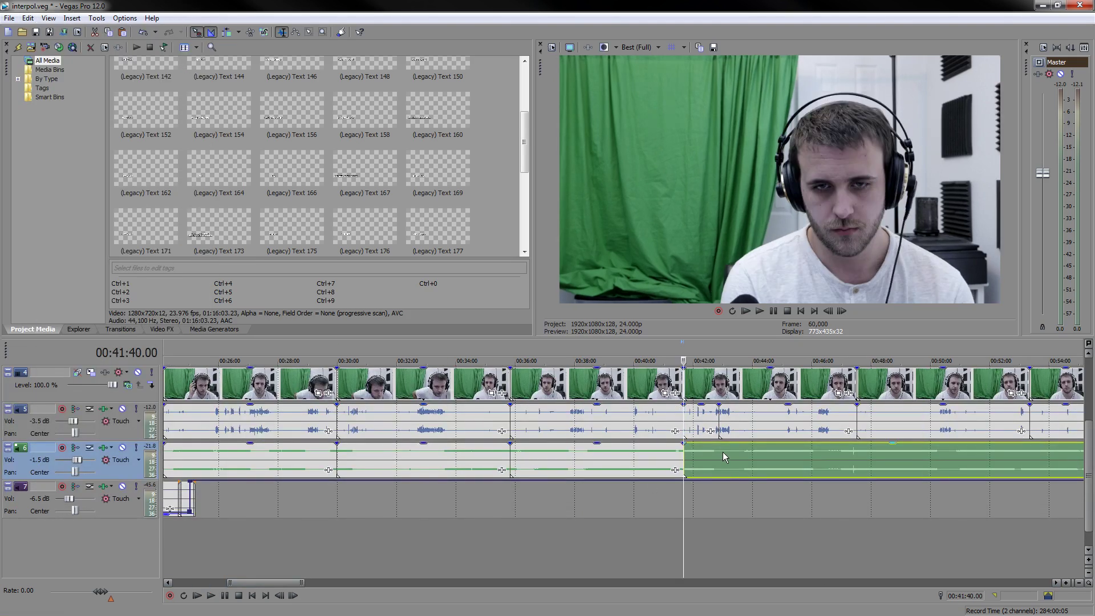
pyautogui.press('s')
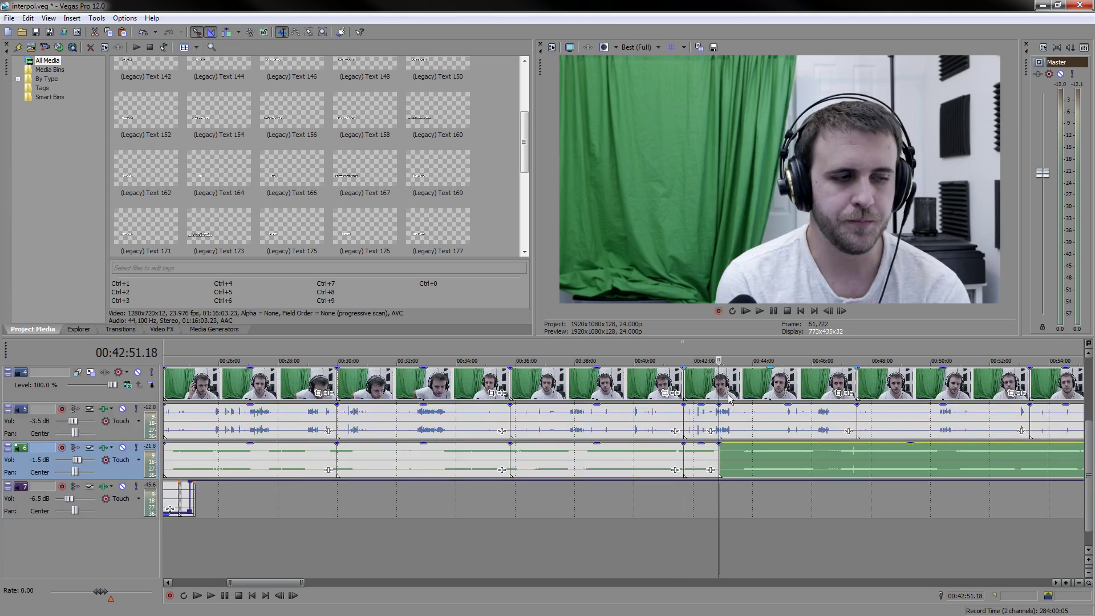
# - Split the track 6 audio at every track 4 clip boundary from 00:47:30.12 through 00:59:11.12 to 01:04:03.03
pyautogui.click(721, 385)
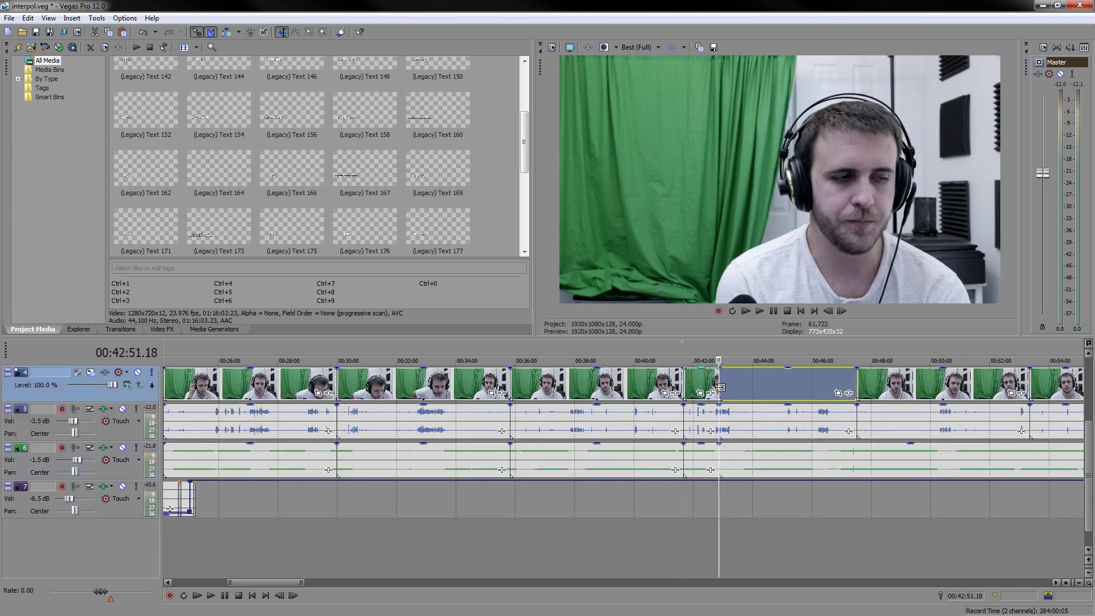
pyautogui.click(850, 456)
pyautogui.press('s')
pyautogui.hscroll(5, 909, 579)
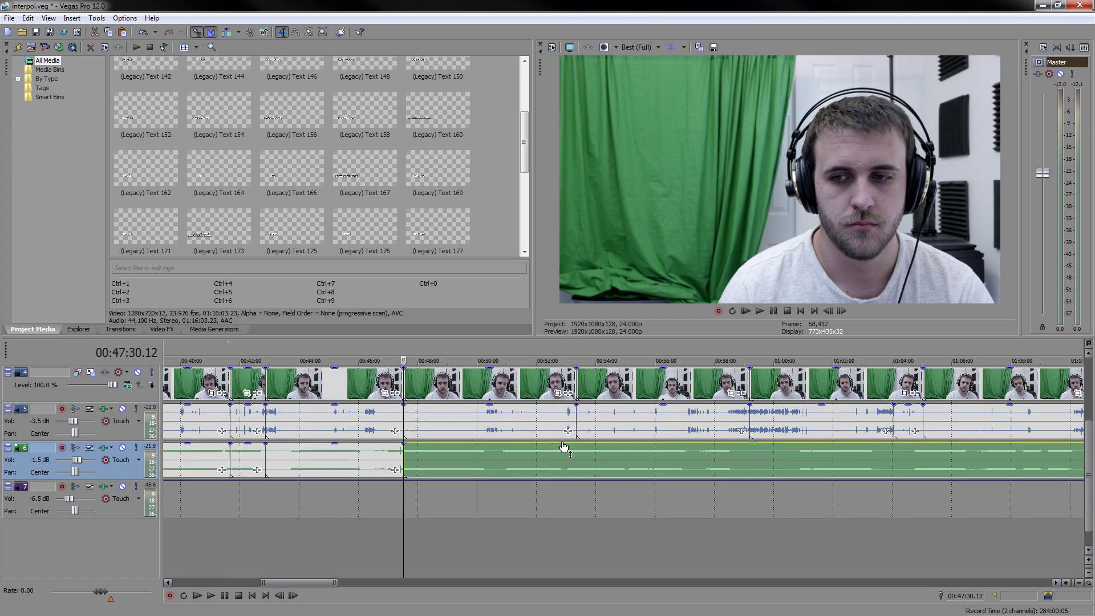
pyautogui.click(576, 454)
pyautogui.press('s')
pyautogui.click(751, 455)
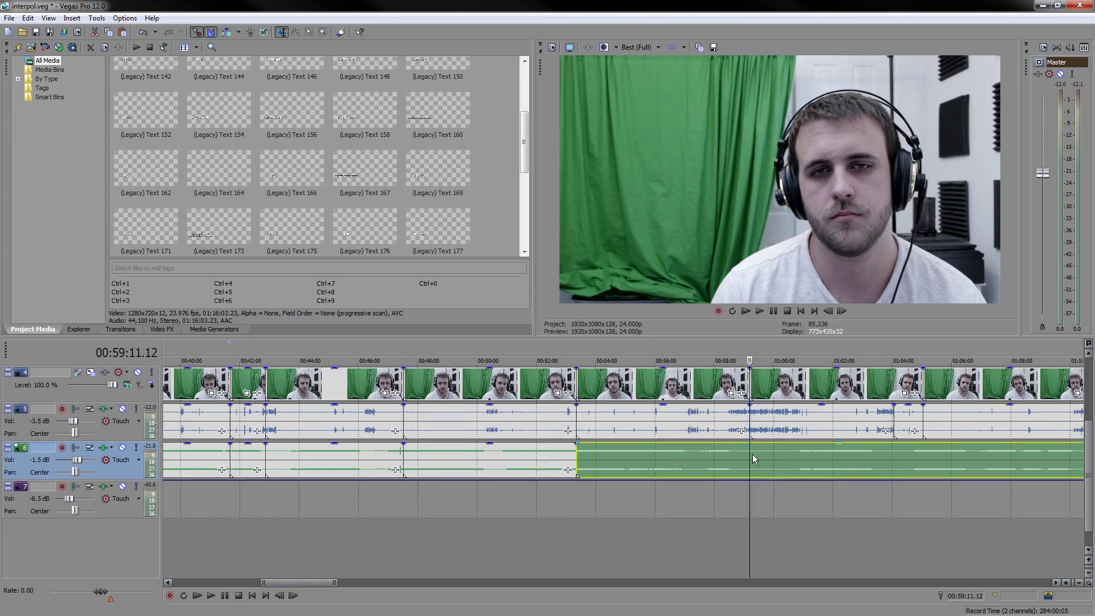
pyautogui.press('s')
pyautogui.click(894, 455)
pyautogui.press('s')
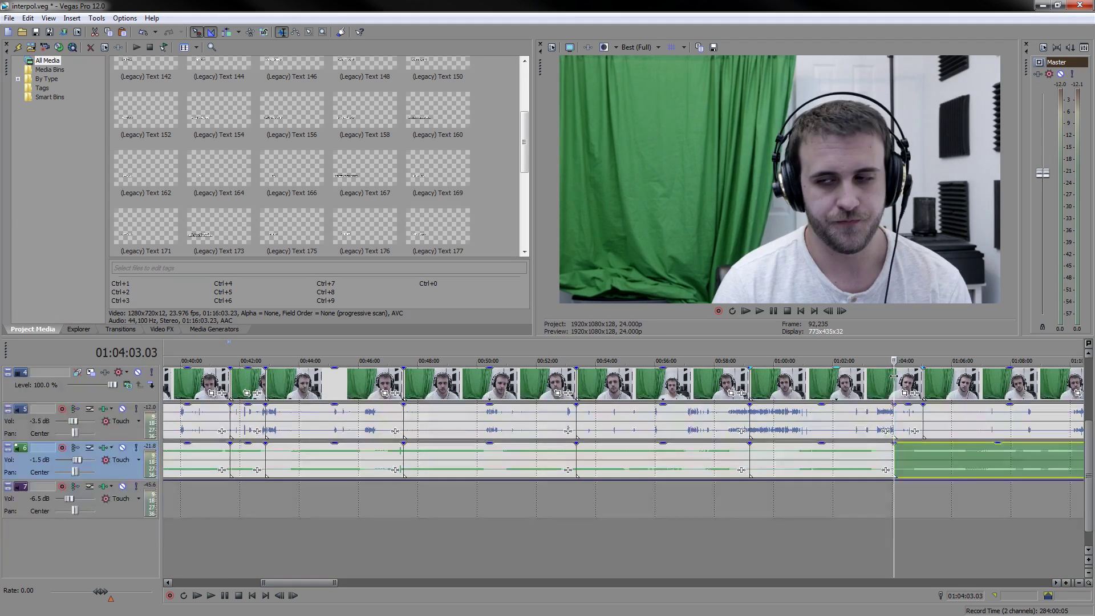
# - Split the track 6 audio at the two track 4 clip boundaries that follow 01:04:03.03
pyautogui.click(910, 384)
pyautogui.click(885, 450)
pyautogui.click(919, 447)
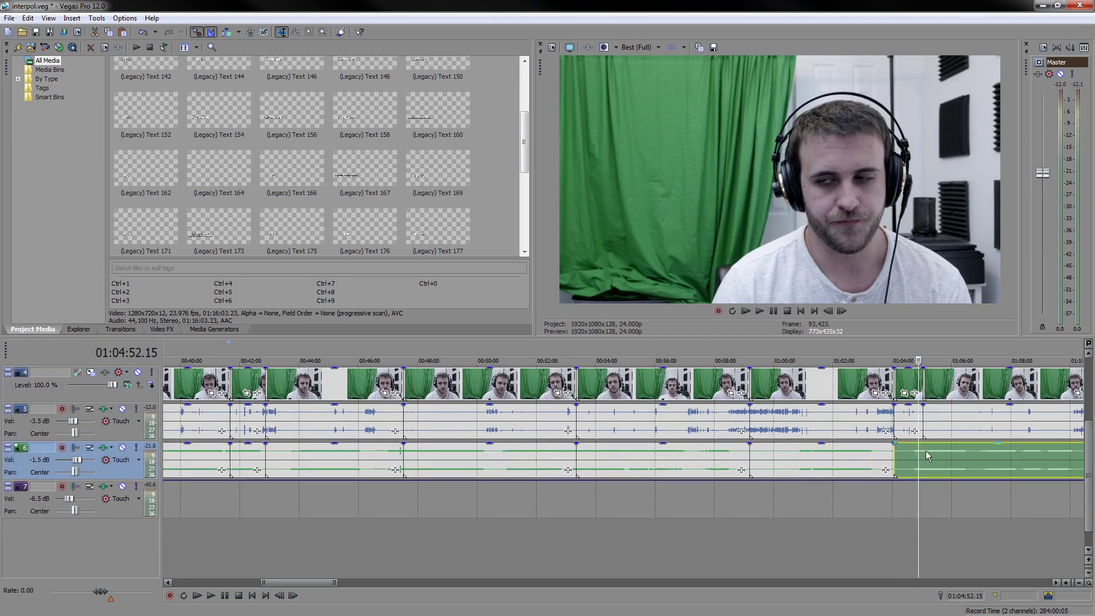
pyautogui.click(924, 451)
pyautogui.press('s')
pyautogui.click(981, 582)
pyautogui.click(638, 454)
pyautogui.click(651, 452)
pyautogui.click(644, 455)
pyautogui.press('s')
# - Split the track 6 audio at the last clip boundary, 01:16:43.00
pyautogui.click(811, 454)
pyautogui.click(818, 455)
pyautogui.click(820, 462)
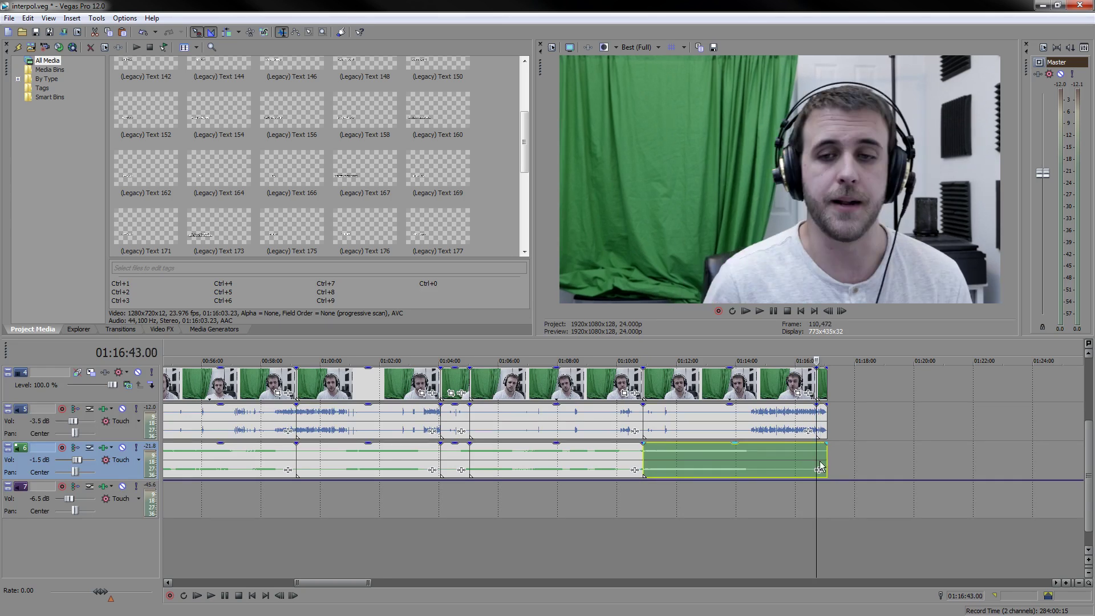
pyautogui.press('s')
pyautogui.moveTo(311, 584); pyautogui.dragTo(176, 560)
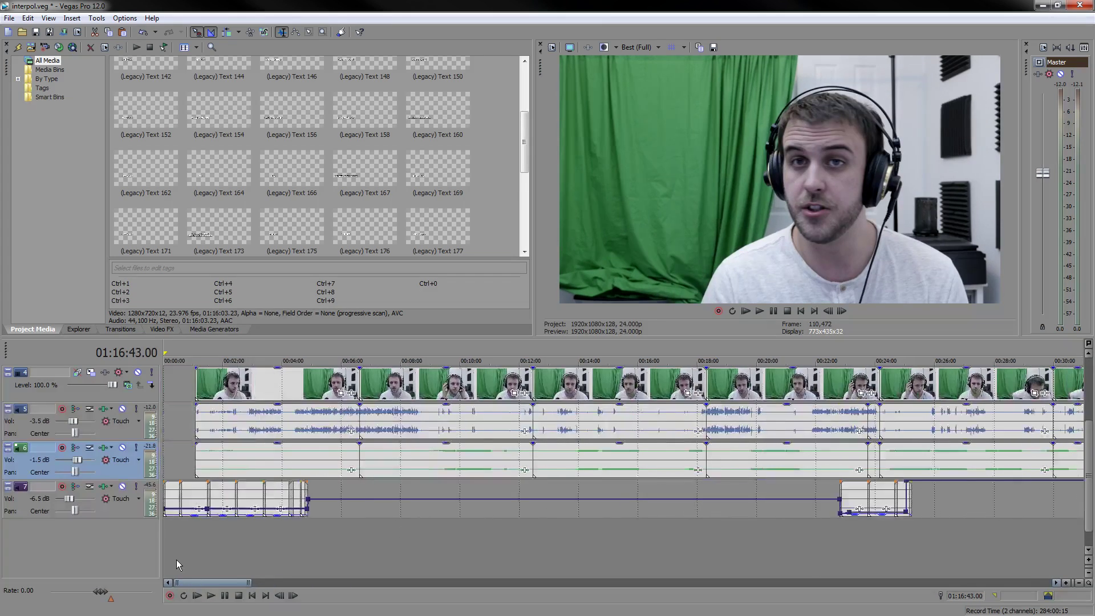
pyautogui.click(567, 425)
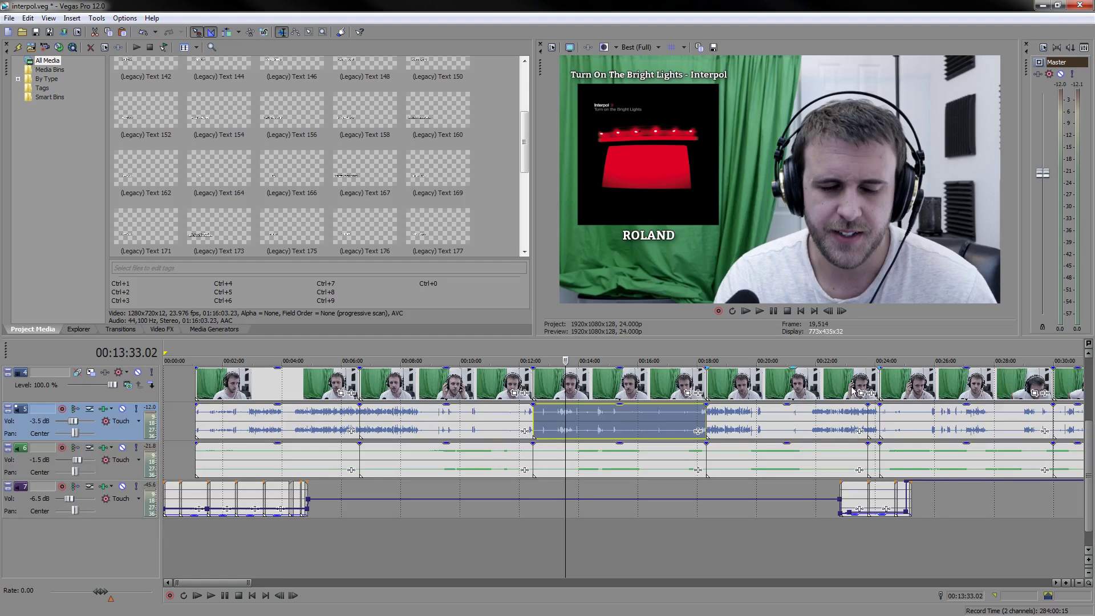
pyautogui.click(865, 383)
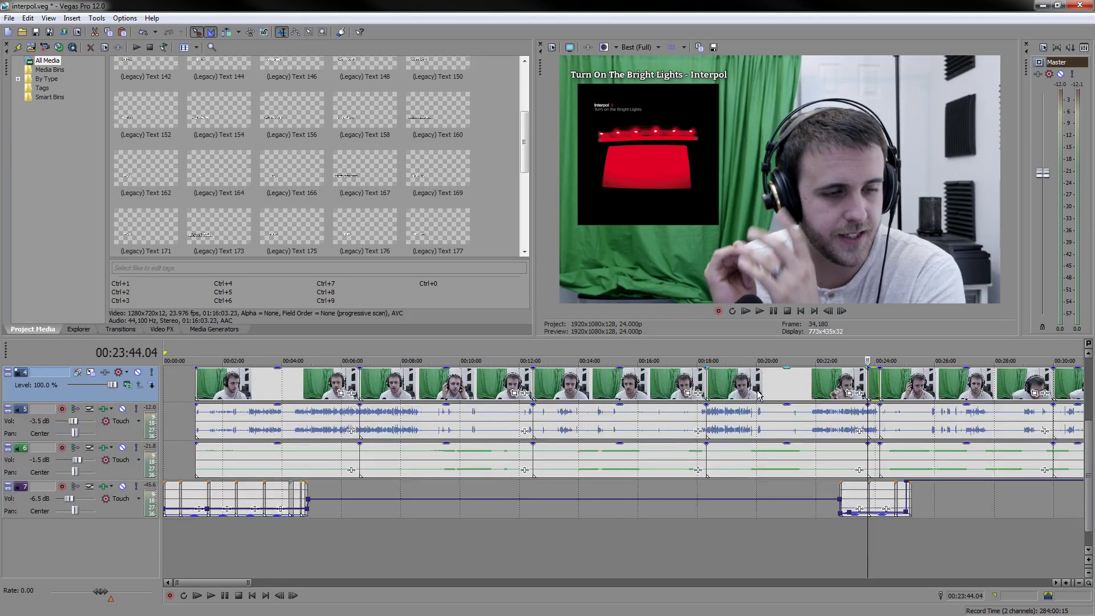
pyautogui.scroll(-5, 863, 439)
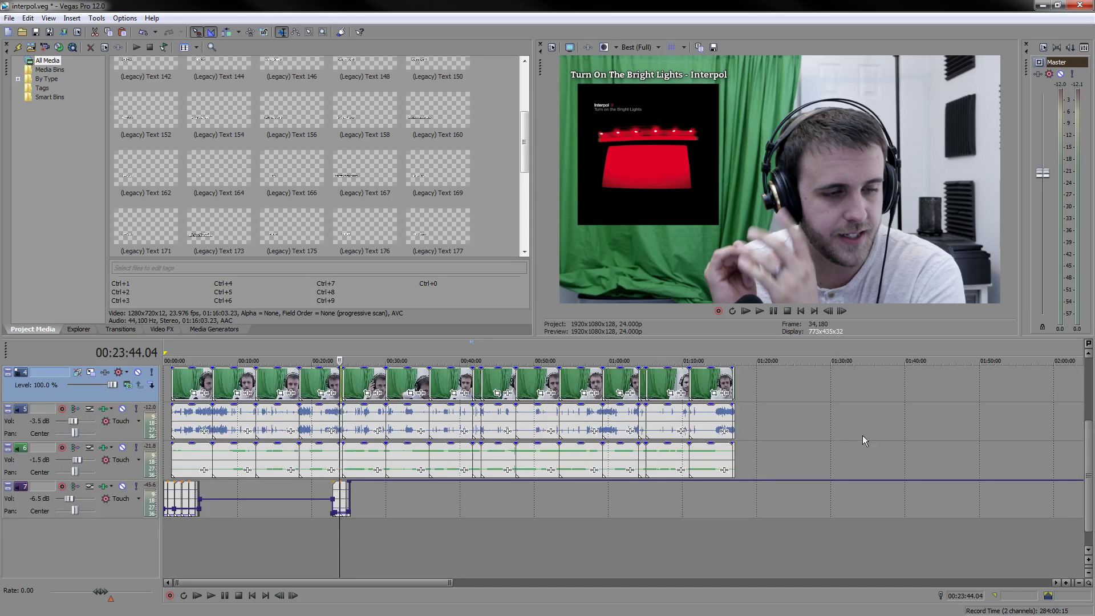
# - Group the first three track 4 clips, up to 00:18:18.00, each with its matching track 5 and track 6 audio
pyautogui.scroll(5, 863, 436)
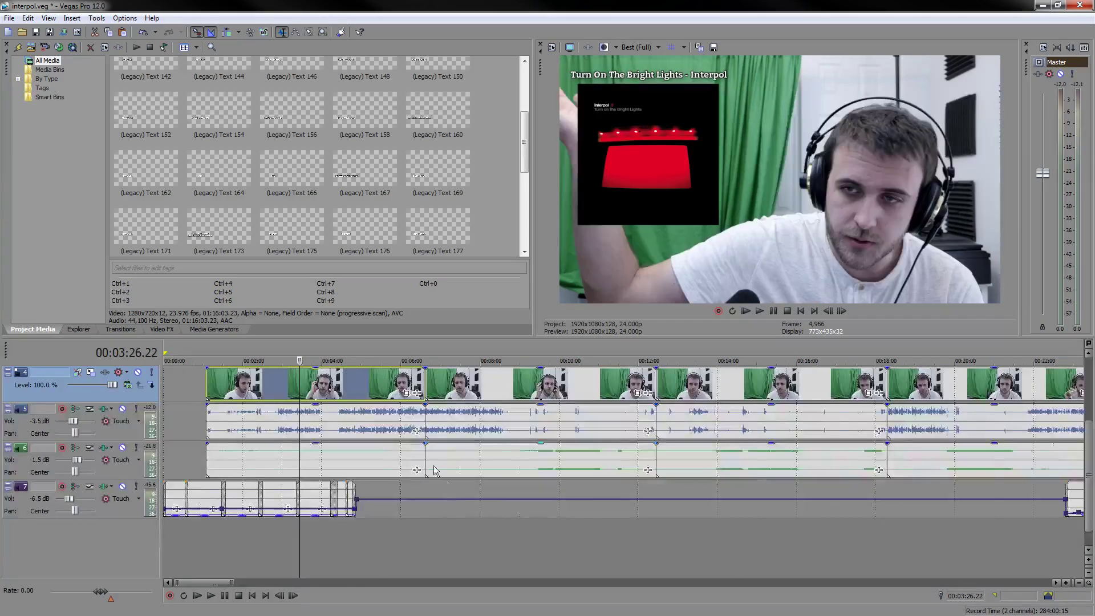
pyautogui.scroll(2, 572, 464)
pyautogui.click(570, 464)
pyautogui.click(729, 416)
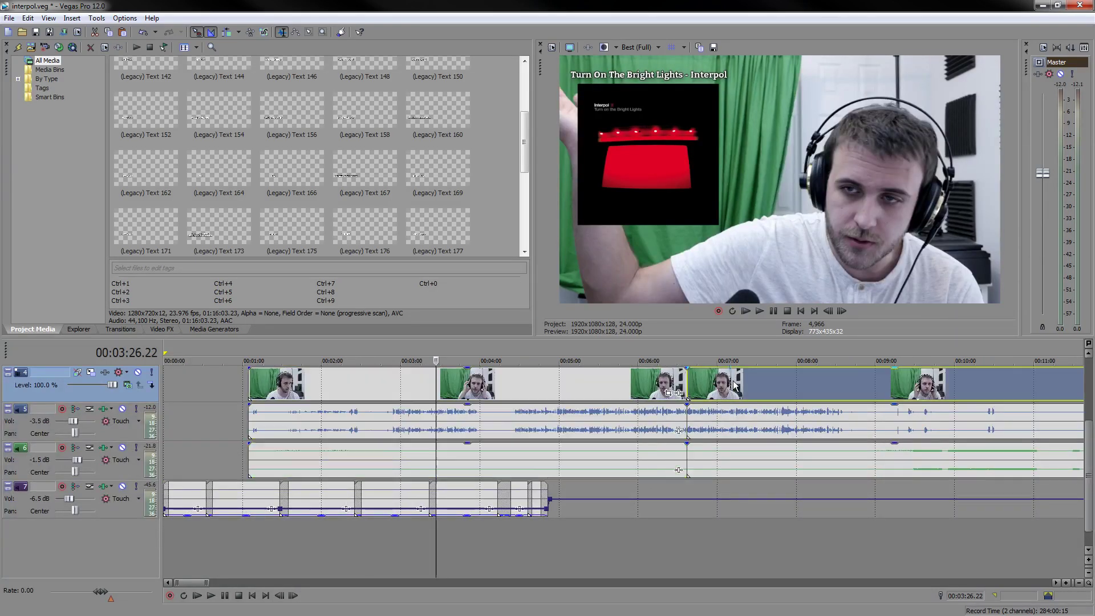
pyautogui.hscroll(3, 809, 580)
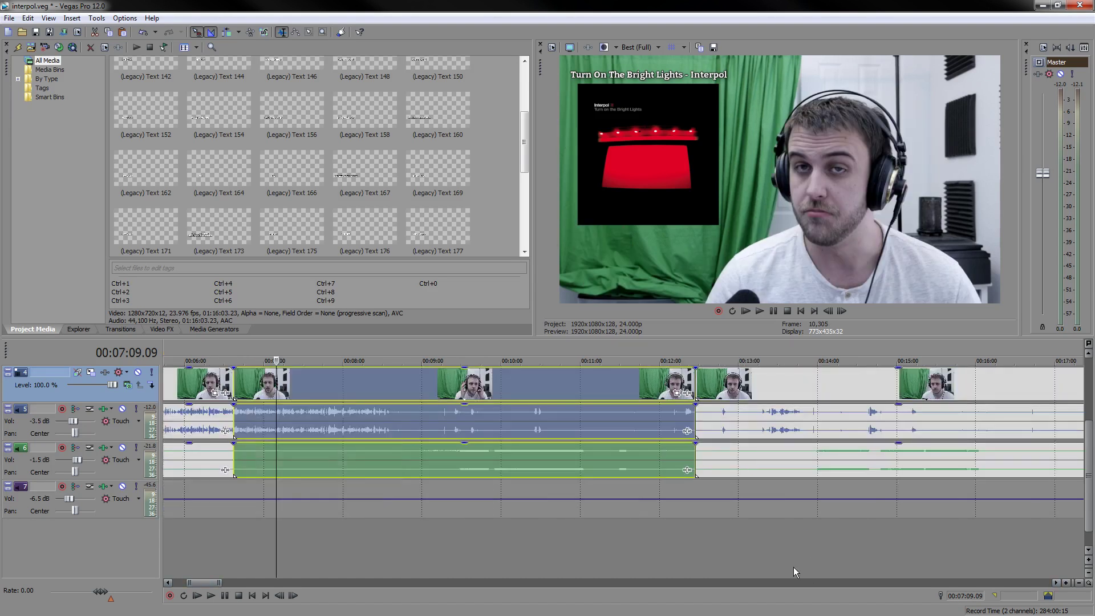
pyautogui.click(714, 388)
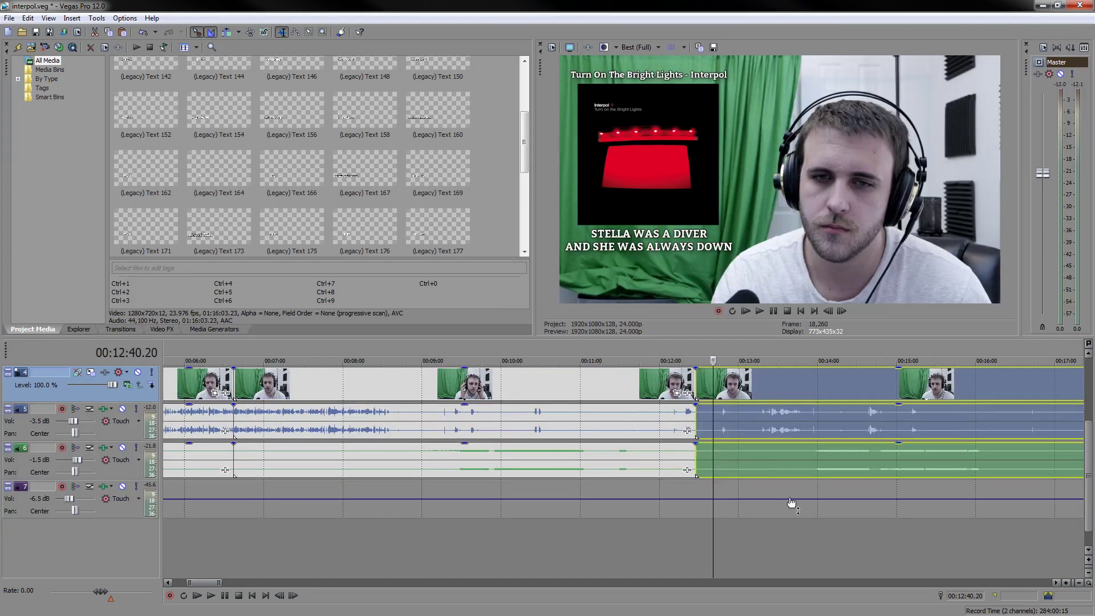
# - Group each track 4 clip between 00:18:18.00 and 00:29:59.00 with its matching track 5 and track 6 audio
pyautogui.hscroll(6, 816, 580)
pyautogui.click(320, 378)
pyautogui.keyDown('ctrl'); pyautogui.click(583, 452); pyautogui.keyUp('ctrl')
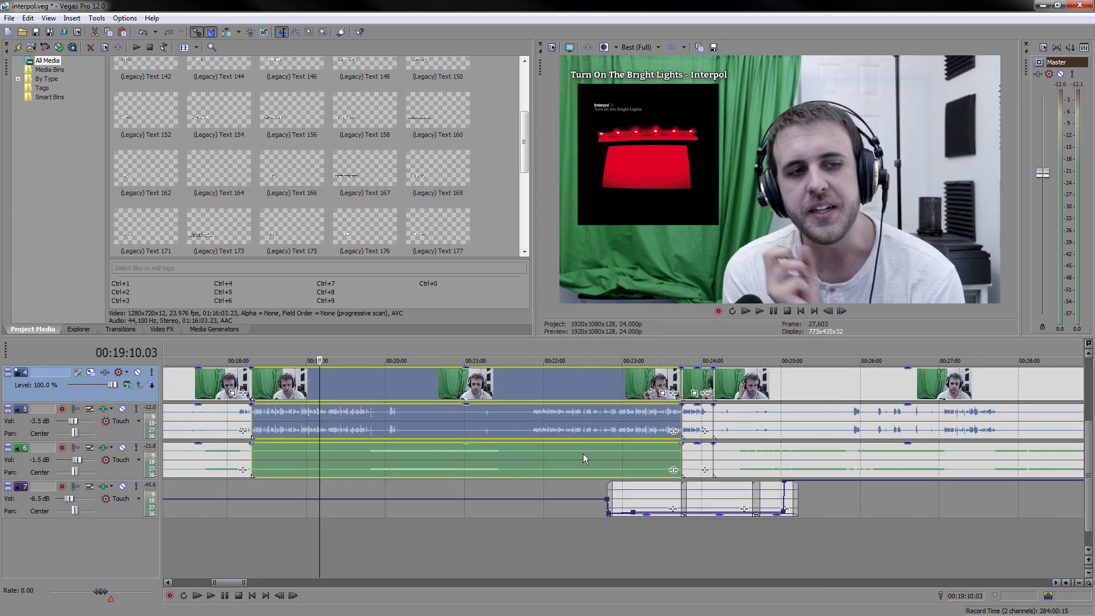
pyautogui.click(706, 454)
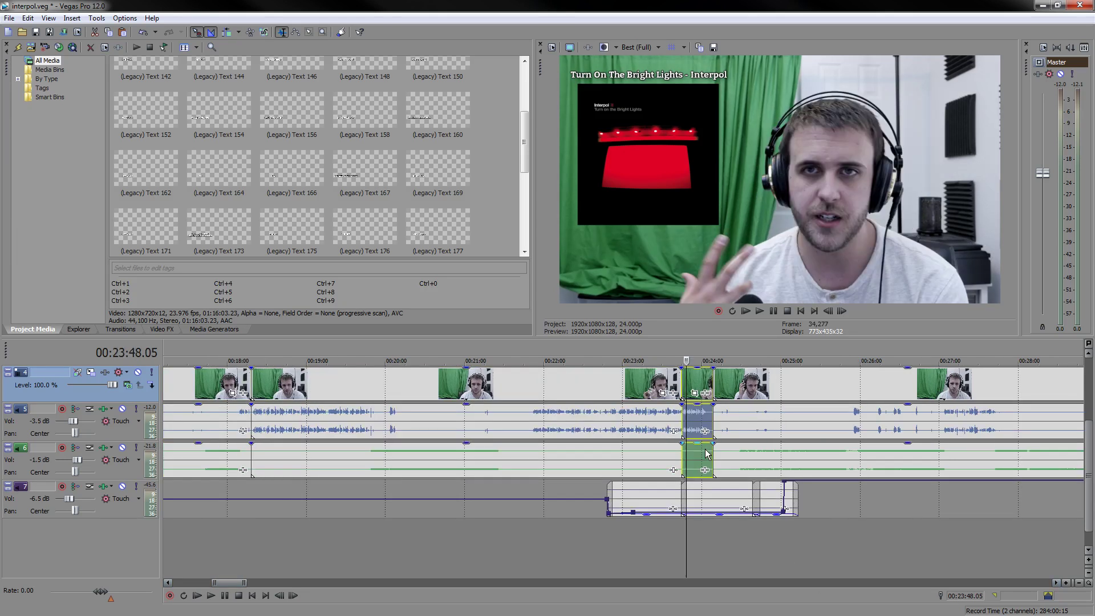
pyautogui.click(847, 583)
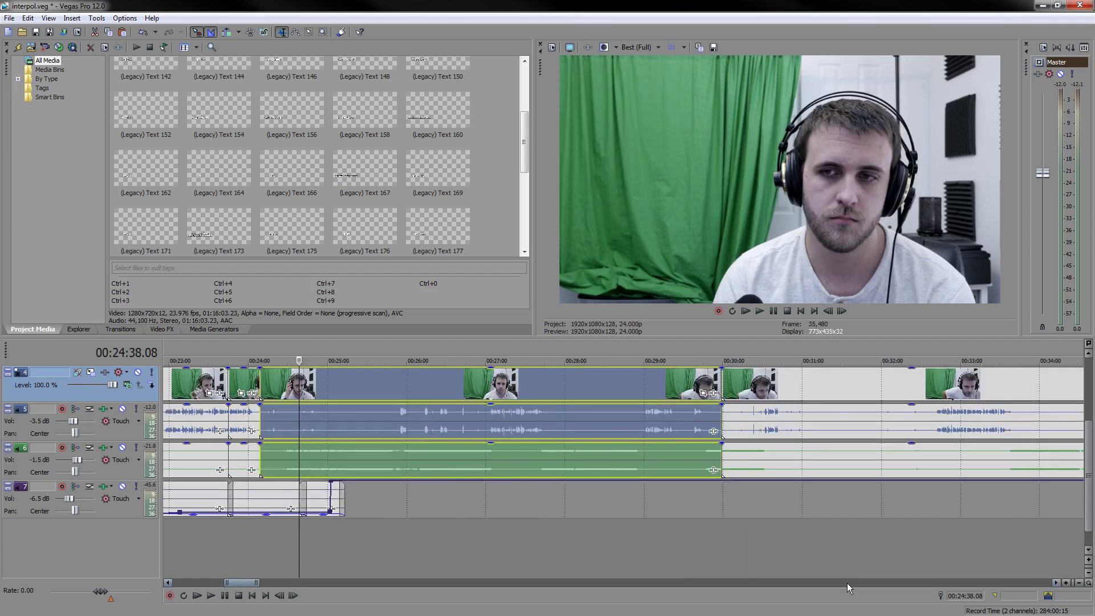
# - Group the two track 4 clips between 00:29:59.00 and 00:41:40.00 with their matching track 5 and track 6 audio
pyautogui.click(402, 385)
pyautogui.keyDown('ctrl'); pyautogui.click(515, 466); pyautogui.keyUp('ctrl')
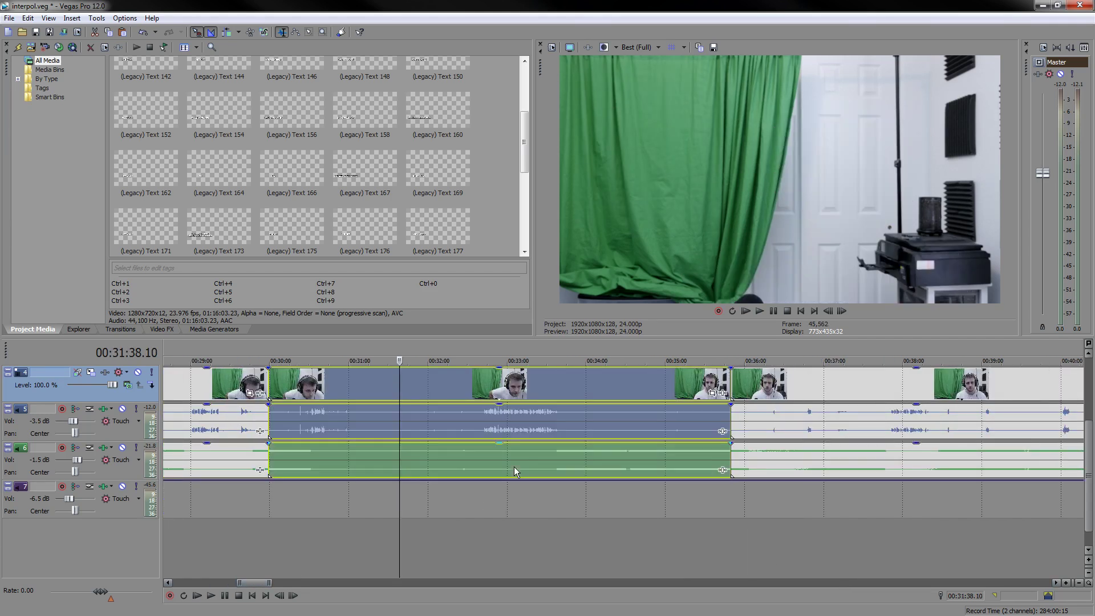
pyautogui.click(785, 385)
pyautogui.keyDown('ctrl'); pyautogui.click(833, 467); pyautogui.keyUp('ctrl')
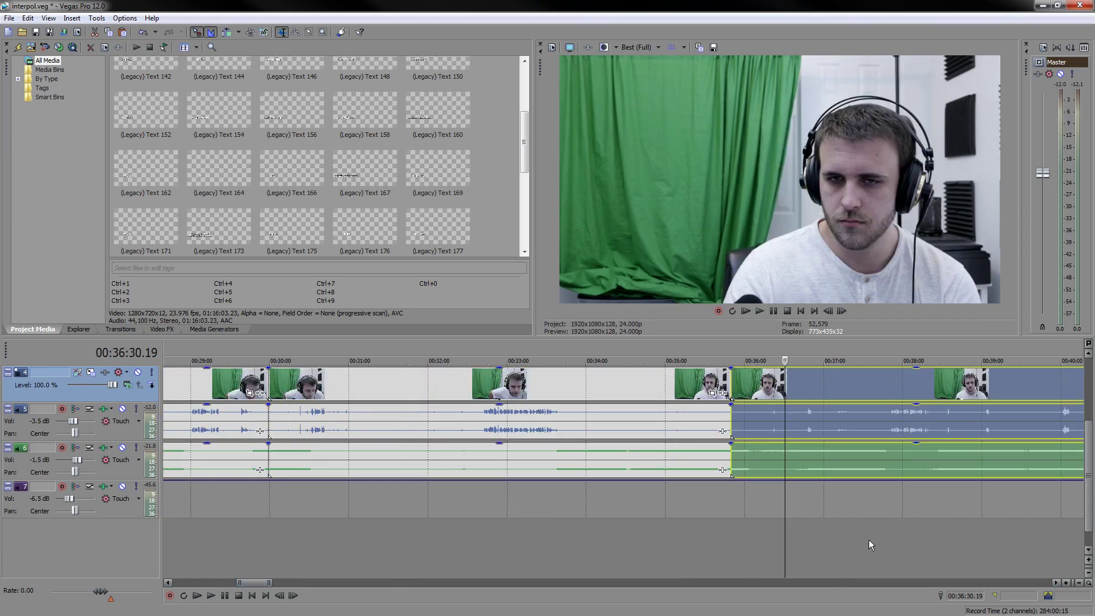
# - Group the two track 4 clips between 00:41:40.00 and 00:47:30.12 with their matching track 5 and track 6 audio
pyautogui.click(861, 583)
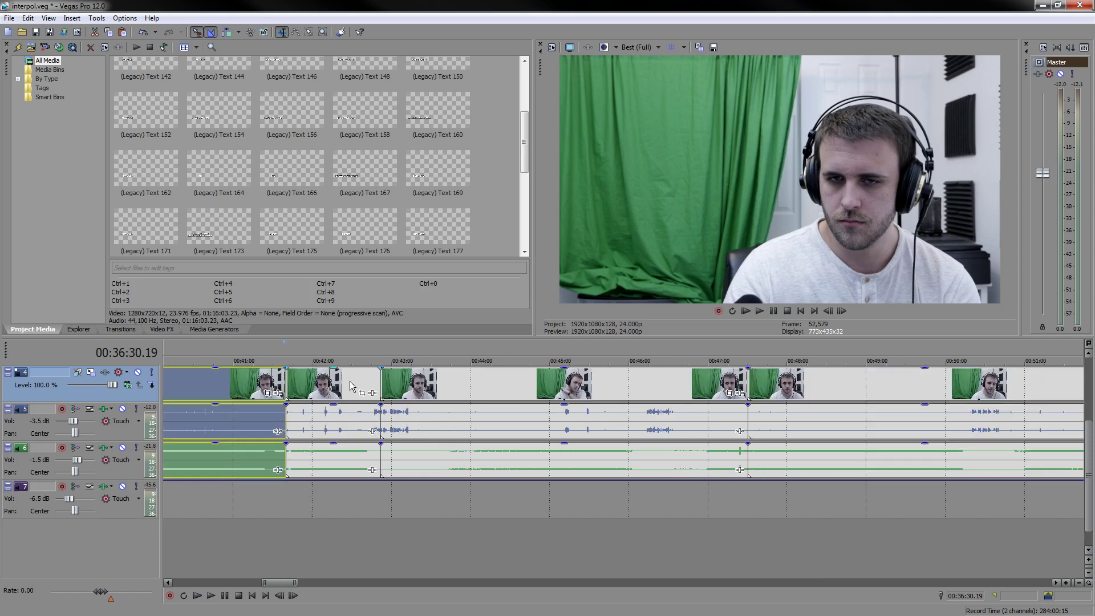
pyautogui.click(343, 385)
pyautogui.keyDown('ctrl'); pyautogui.click(344, 467); pyautogui.keyUp('ctrl')
pyautogui.click(427, 385)
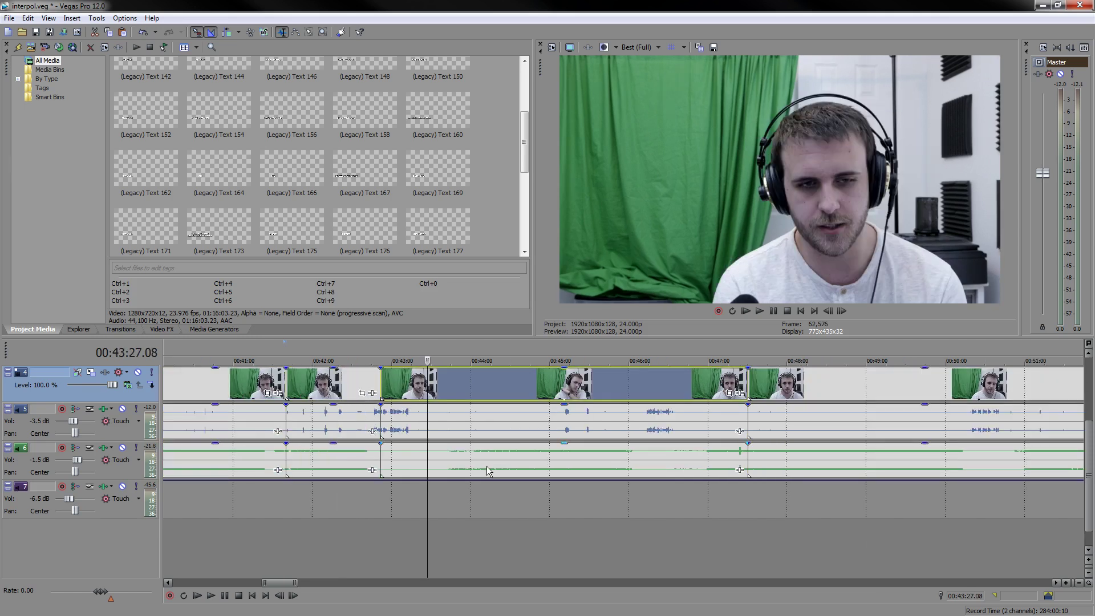
pyautogui.keyDown('ctrl'); pyautogui.click(488, 468); pyautogui.keyUp('ctrl')
# - Group the two track 4 clips between 00:47:30.12 and 00:59:11.12 with their matching track 5 and track 6 audio
pyautogui.hscroll(5, 416, 394)
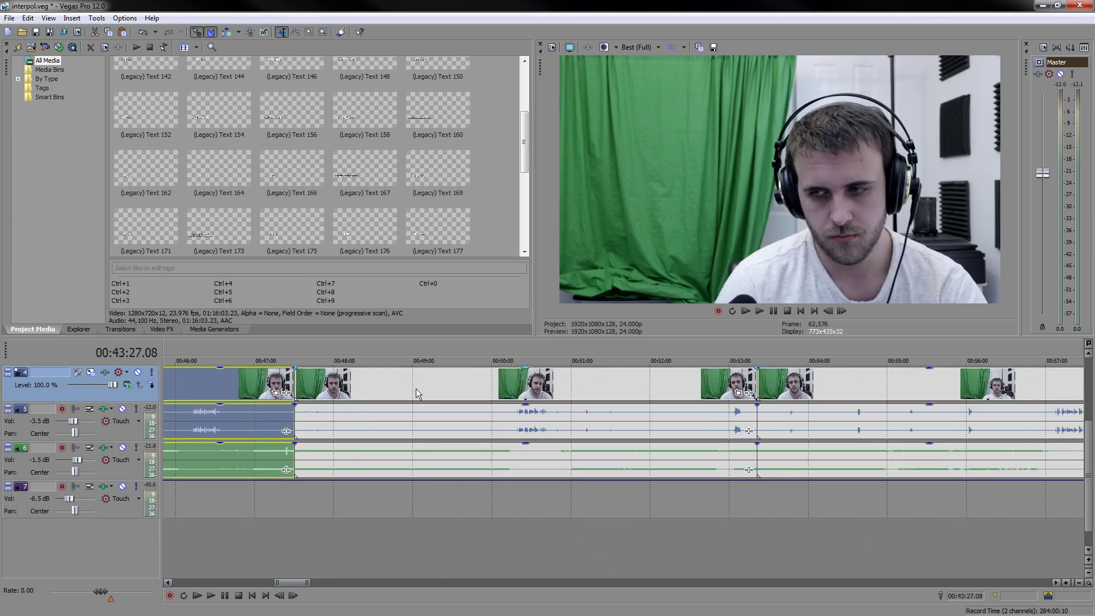
pyautogui.click(386, 381)
pyautogui.keyDown('ctrl'); pyautogui.click(459, 446); pyautogui.keyUp('ctrl')
pyautogui.click(806, 398)
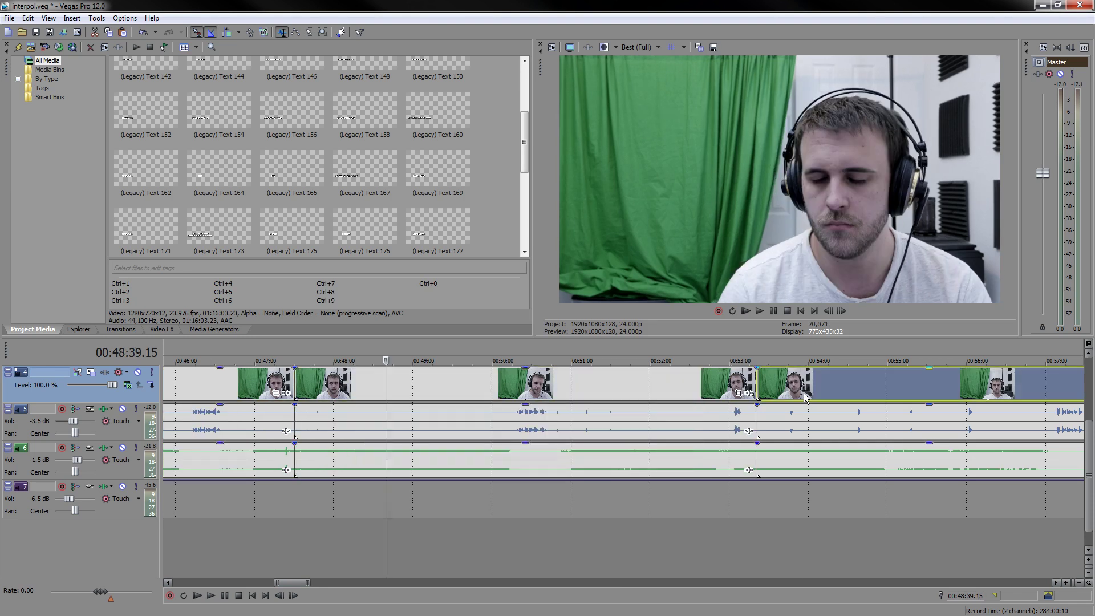
pyautogui.keyDown('ctrl'); pyautogui.click(854, 470); pyautogui.keyUp('ctrl')
pyautogui.click(865, 584)
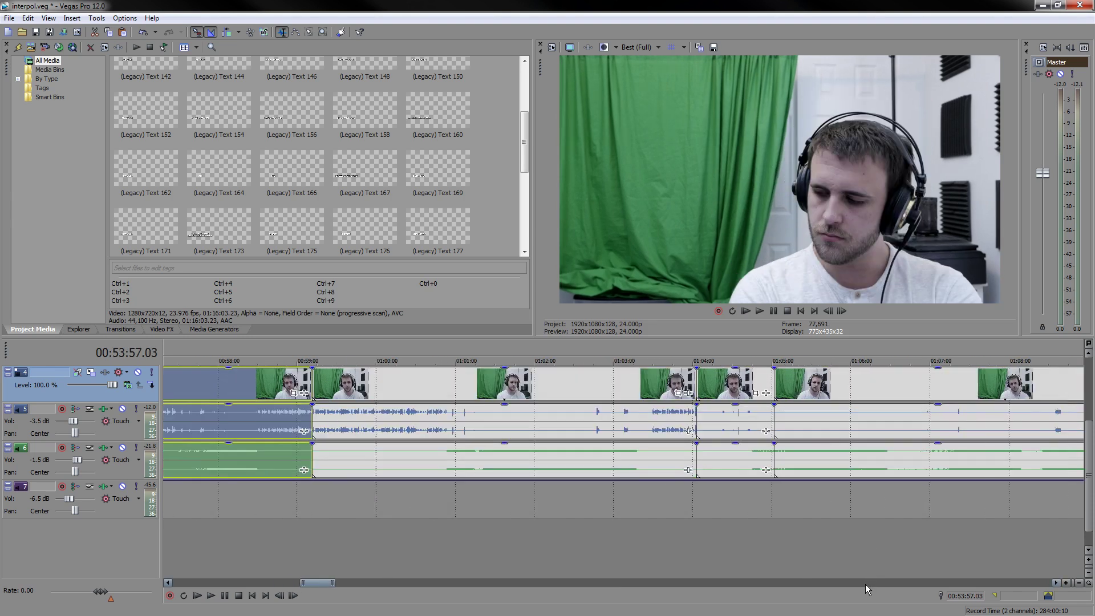
# - Group each remaining webcam video event with its two matching audio events, through to the last clip on the timeline
pyautogui.click(444, 394)
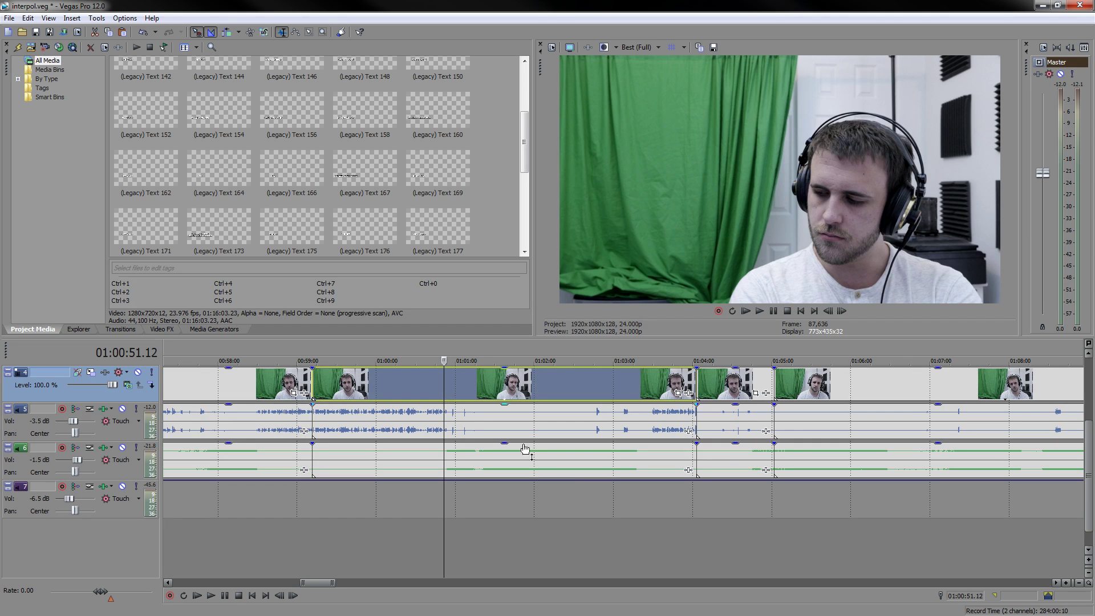
pyautogui.click(721, 456)
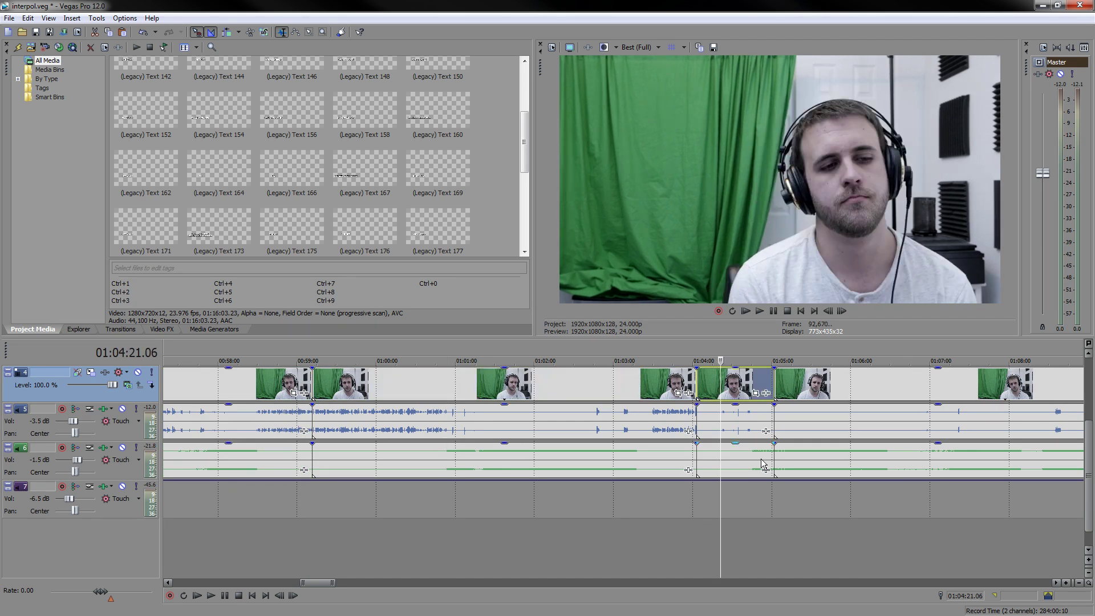
pyautogui.click(812, 465)
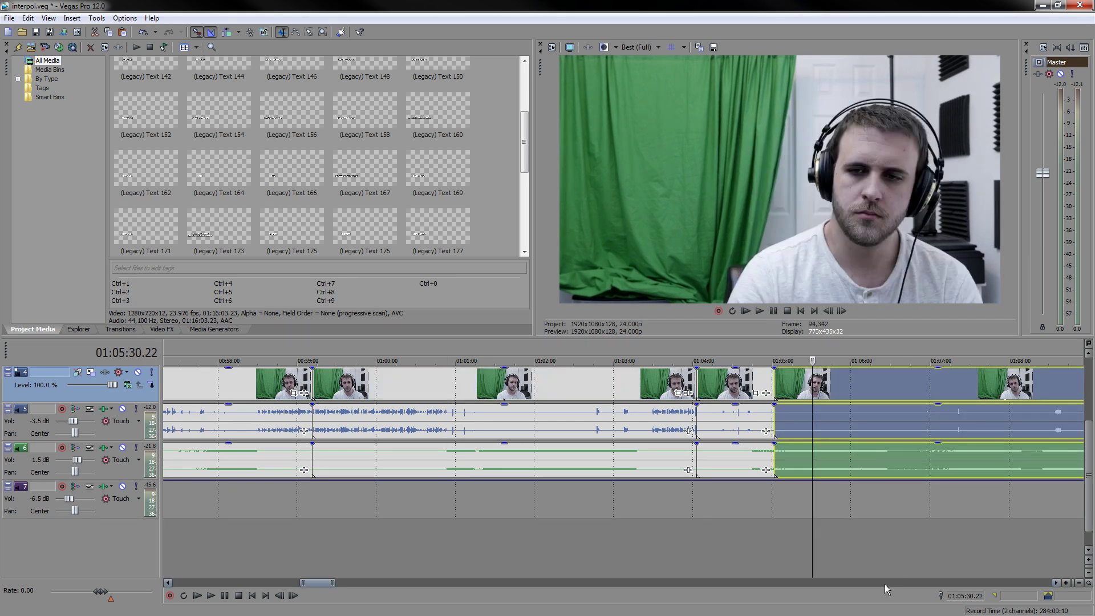
pyautogui.click(885, 583)
pyautogui.click(387, 383)
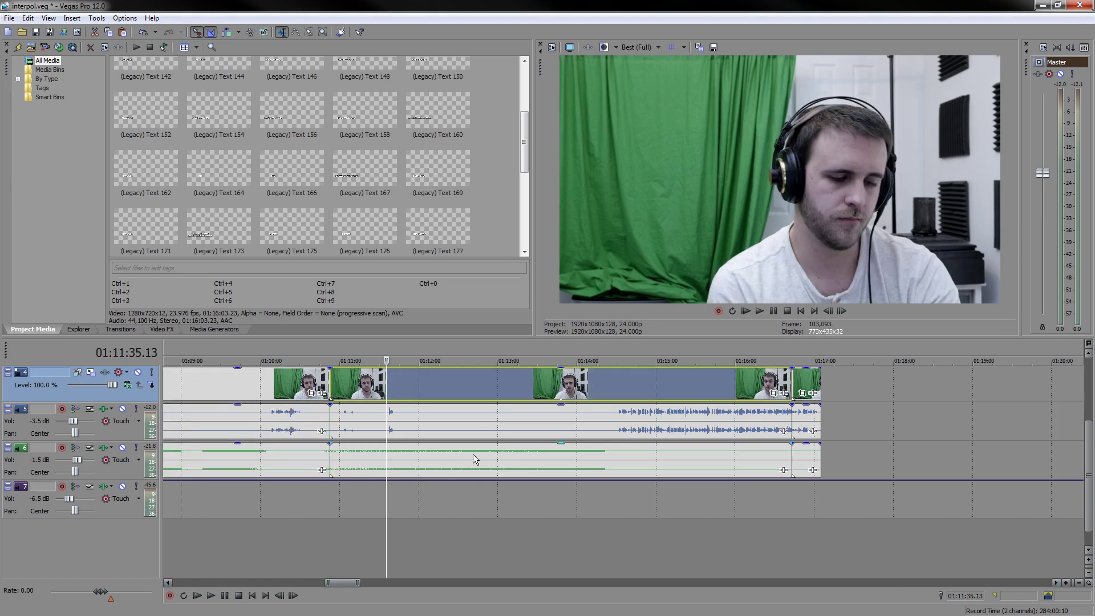
pyautogui.keyDown('ctrl'); pyautogui.click(474, 454); pyautogui.keyUp('ctrl')
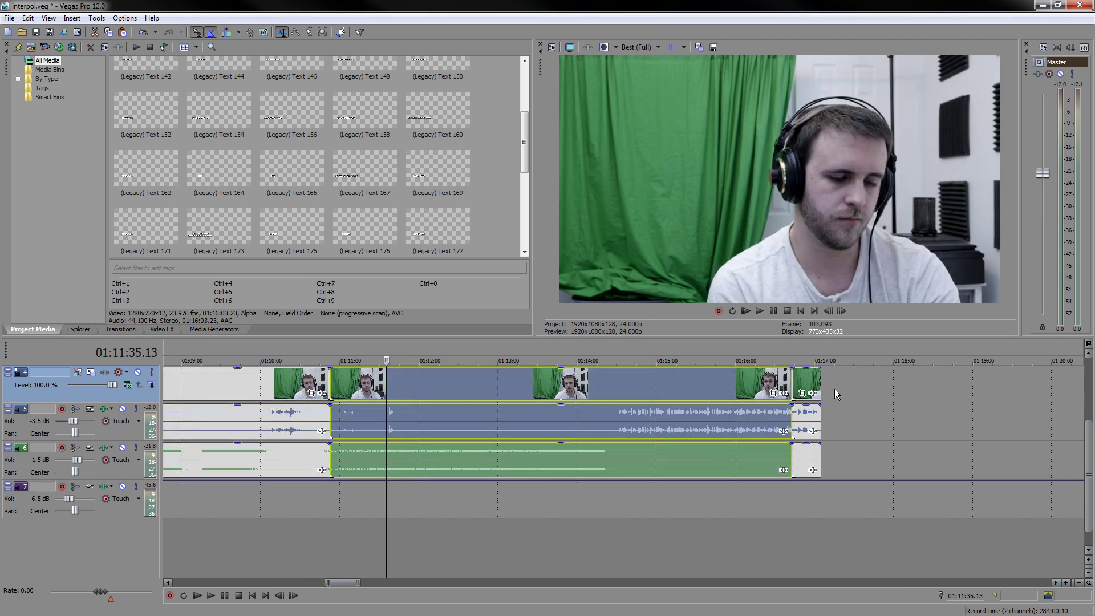
pyautogui.click(797, 376)
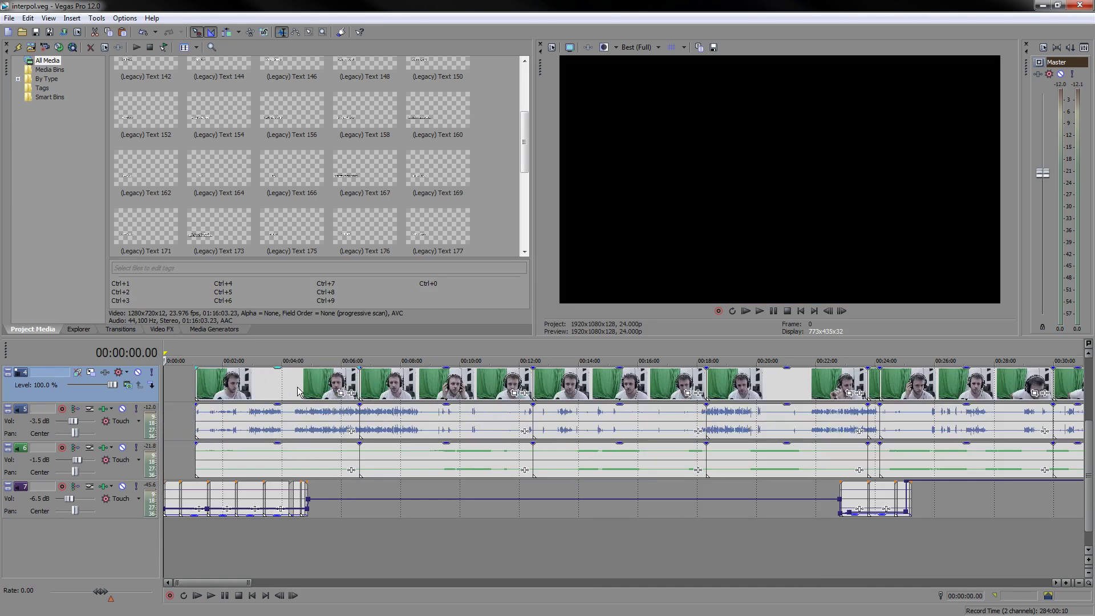
# - Move the first grouped webcam clip to the start of the timeline with auto ripple, so the following webcam clips shift along
pyautogui.click(231, 387)
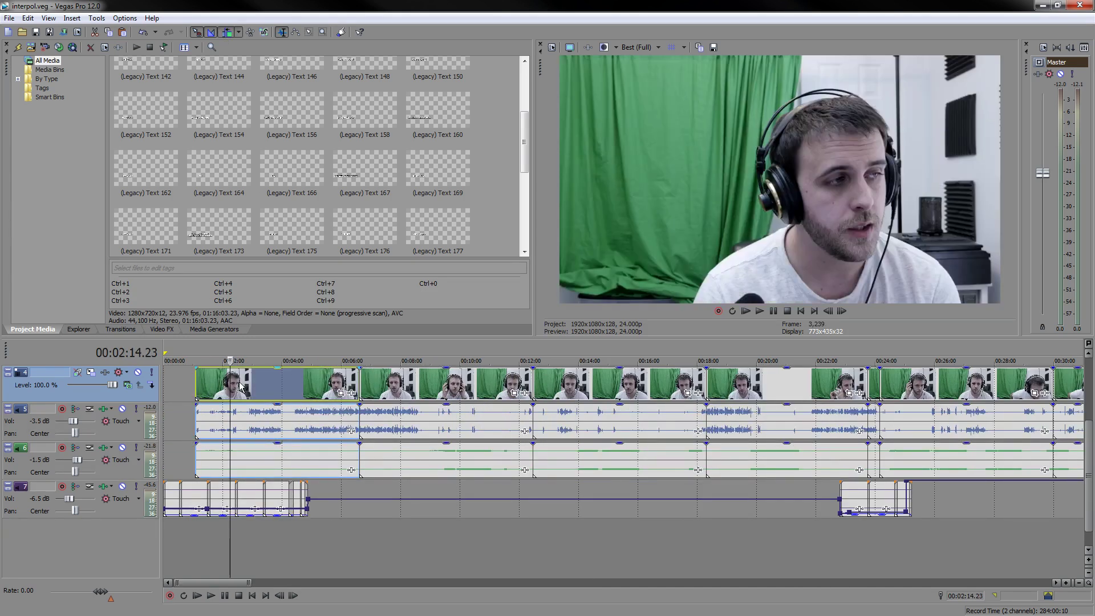
pyautogui.moveTo(240, 385); pyautogui.dragTo(207, 386)
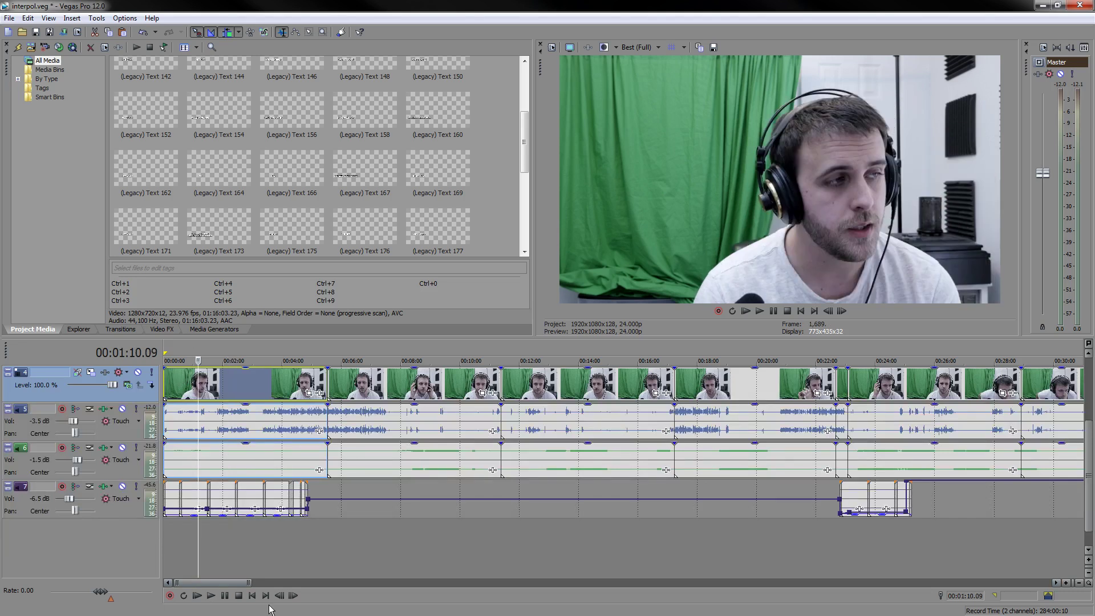
# - Open Event Pan/Crop for the first webcam clip and apply the "crooked" preset
pyautogui.scroll(3, 237, 438)
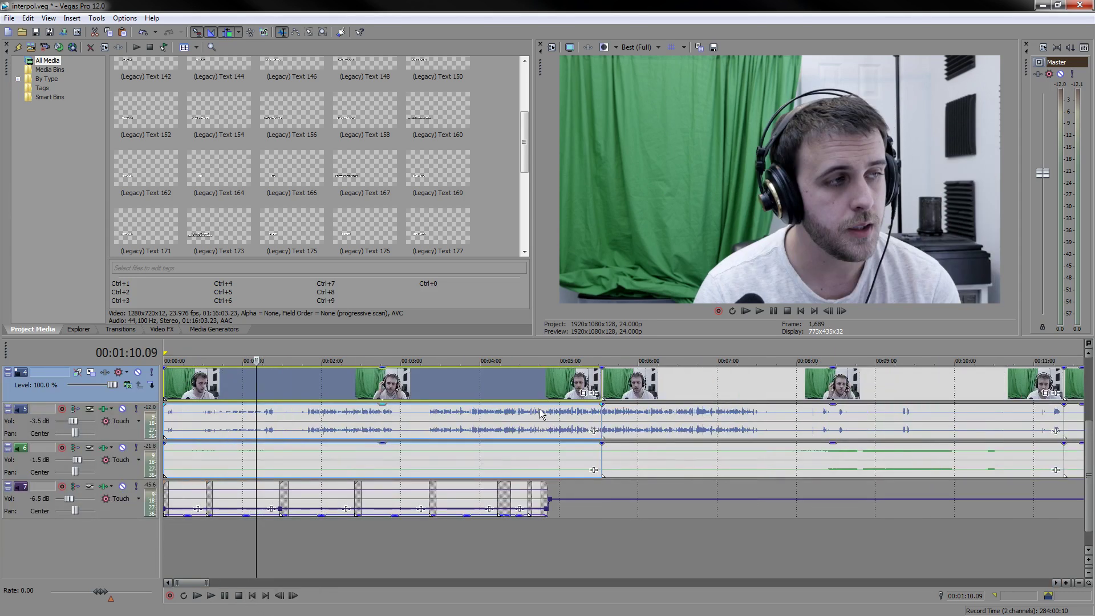
pyautogui.click(582, 392)
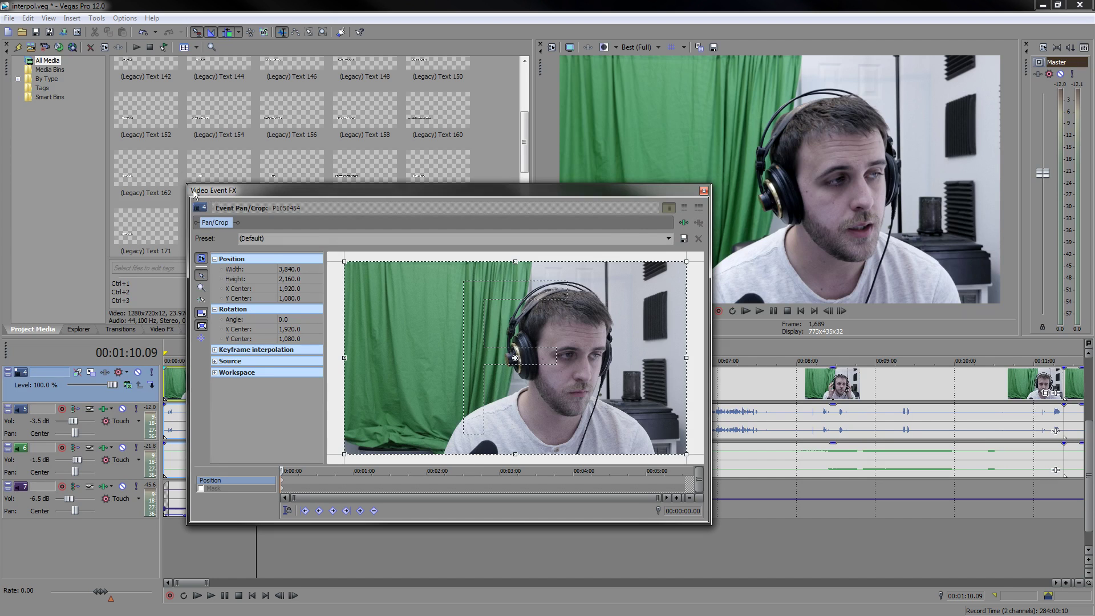
pyautogui.moveTo(194, 193); pyautogui.dragTo(147, 119)
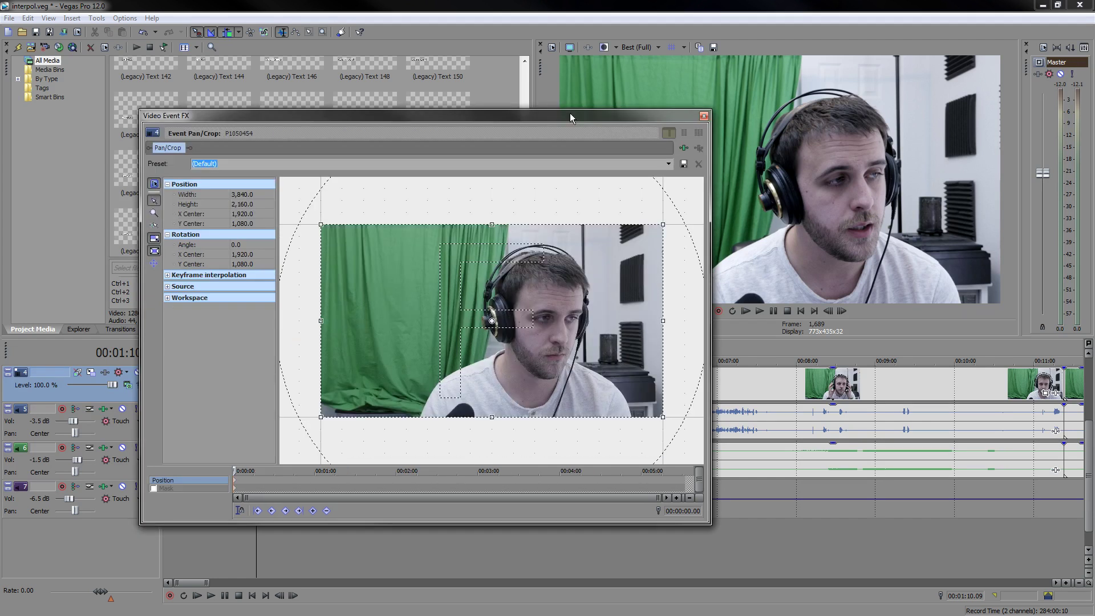
pyautogui.hotkey('alt', 'Down')
pyautogui.scroll(-1, 670, 374)
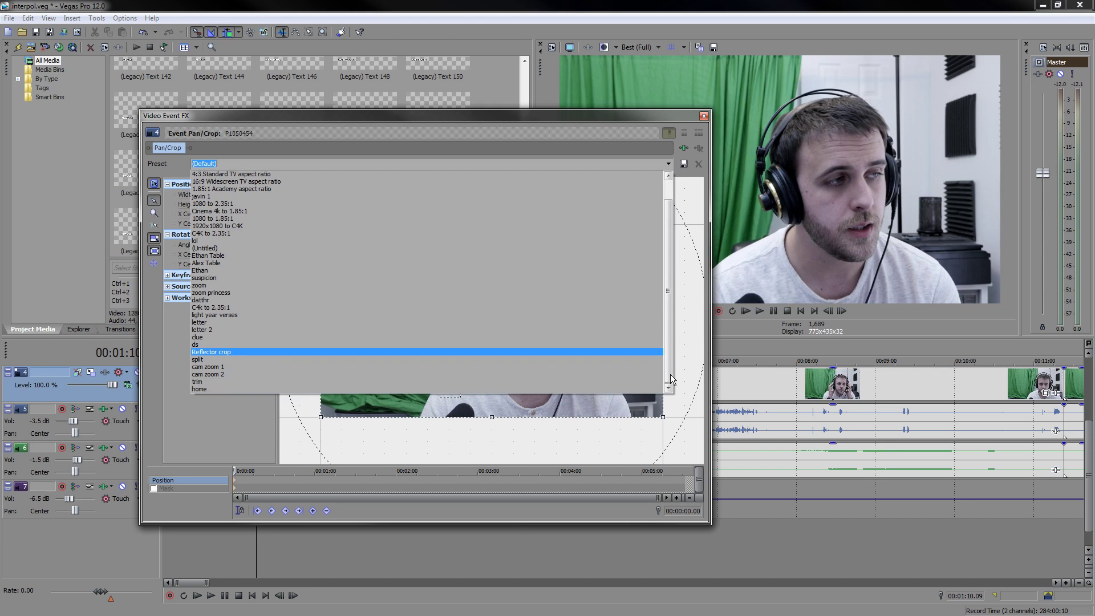
pyautogui.scroll(-2, 670, 375)
pyautogui.click(313, 389)
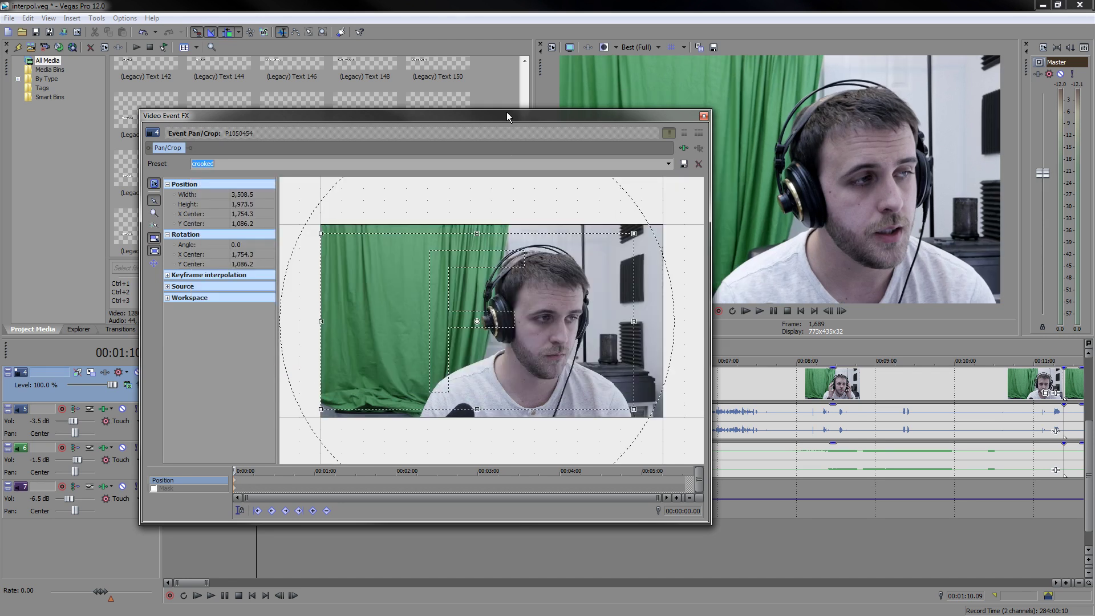
# - Shift the first clip's crop frame to about X center 1,799 and Y center 1,169, and close the Pan/Crop window
pyautogui.moveTo(507, 113); pyautogui.dragTo(477, 171)
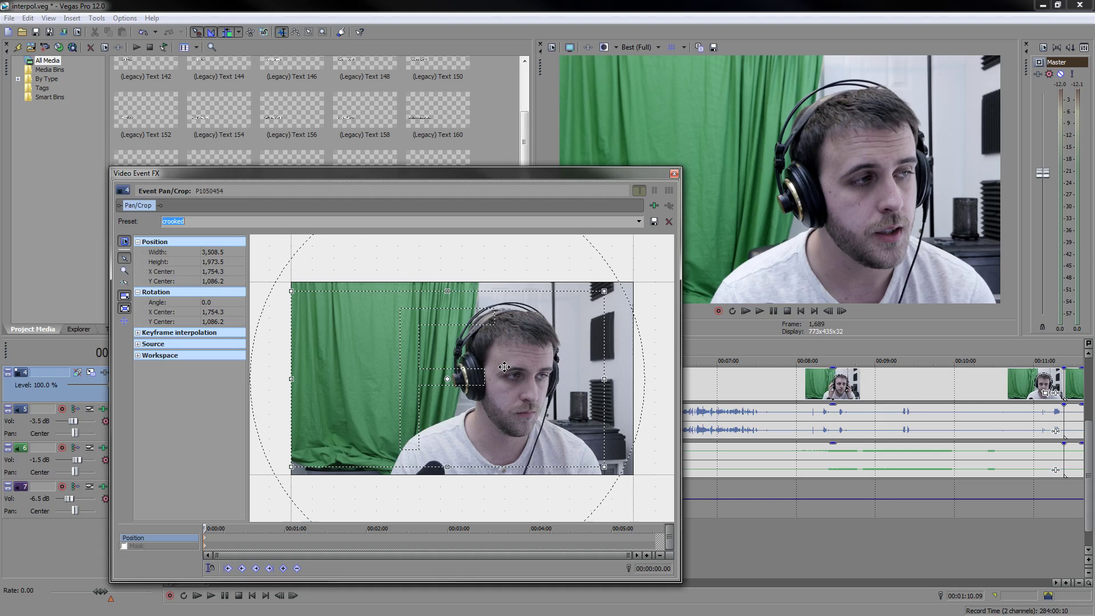
pyautogui.moveTo(505, 367); pyautogui.dragTo(512, 371)
pyautogui.moveTo(693, 205); pyautogui.dragTo(695, 192)
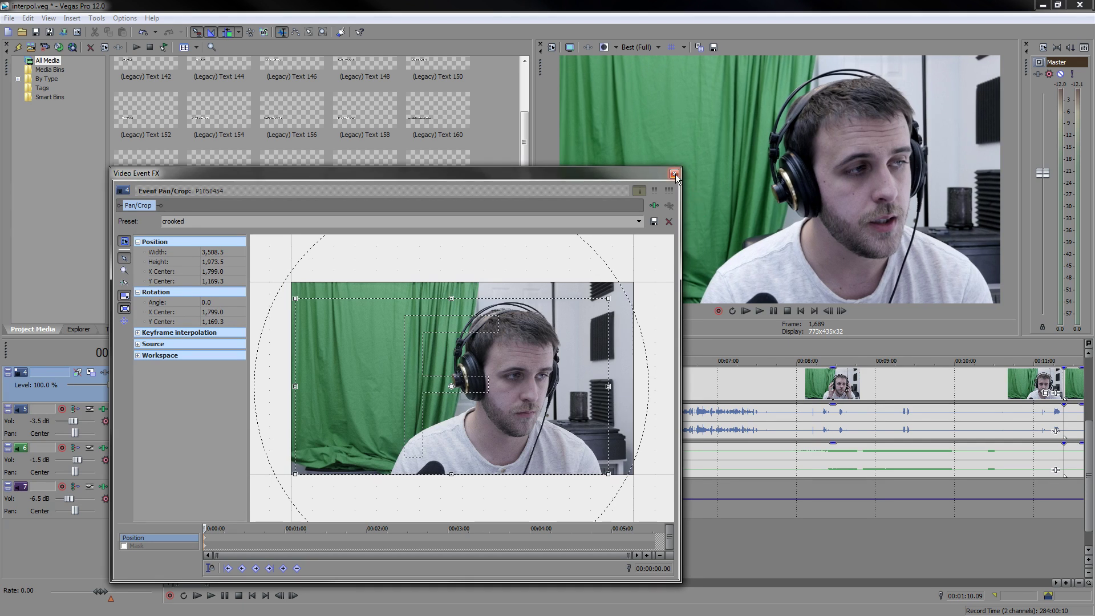
pyautogui.click(674, 173)
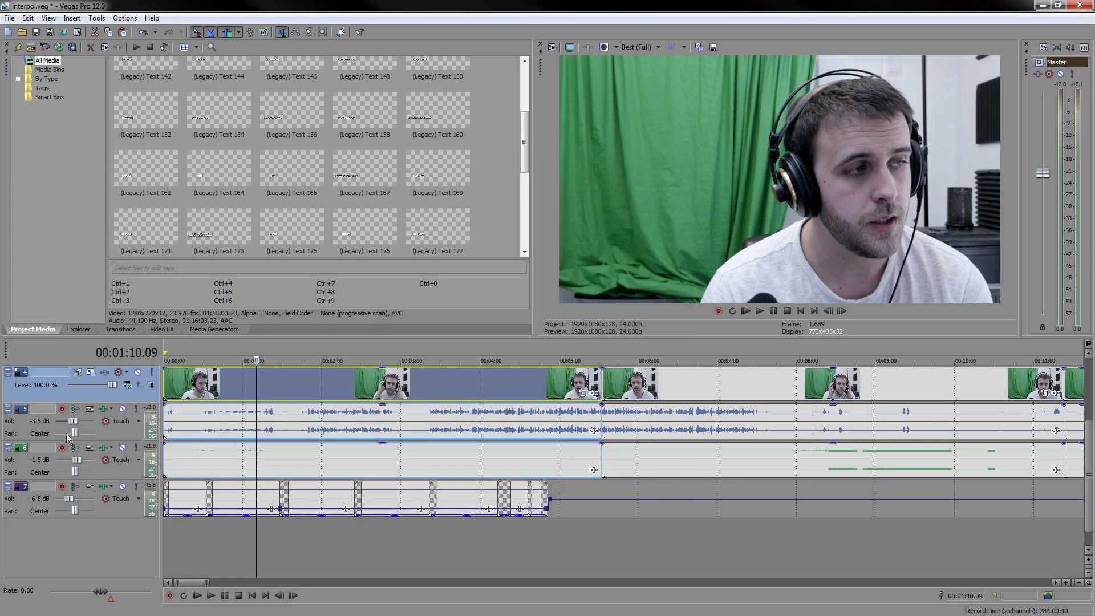
# - Apply the Brightness and Contrast effect with the "Reaction" preset to the first webcam clip
pyautogui.click(163, 330)
pyautogui.click(82, 109)
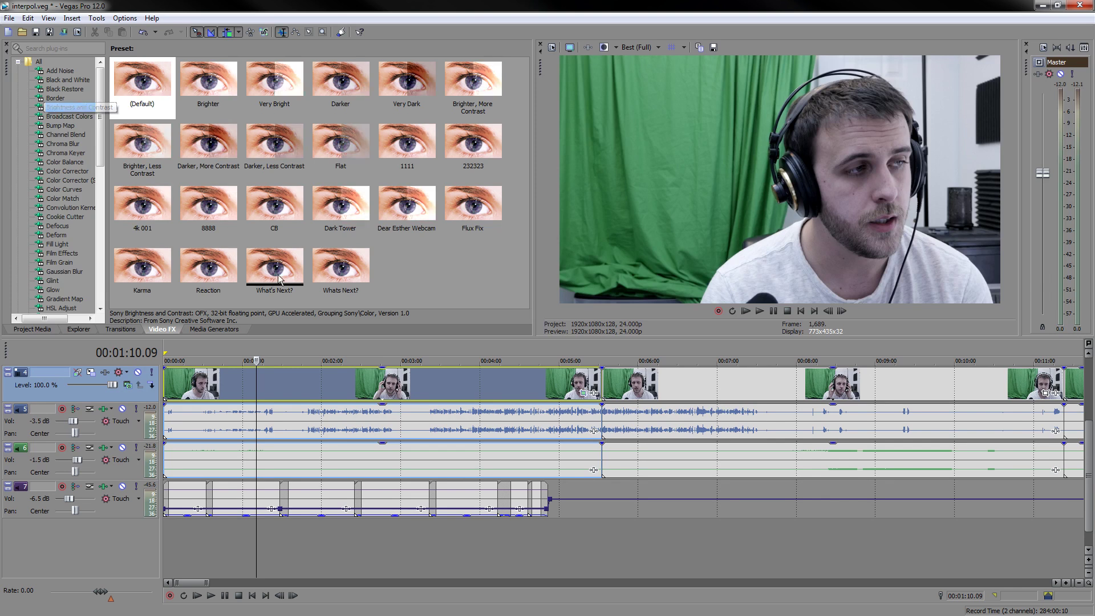
pyautogui.moveTo(181, 273); pyautogui.dragTo(283, 383)
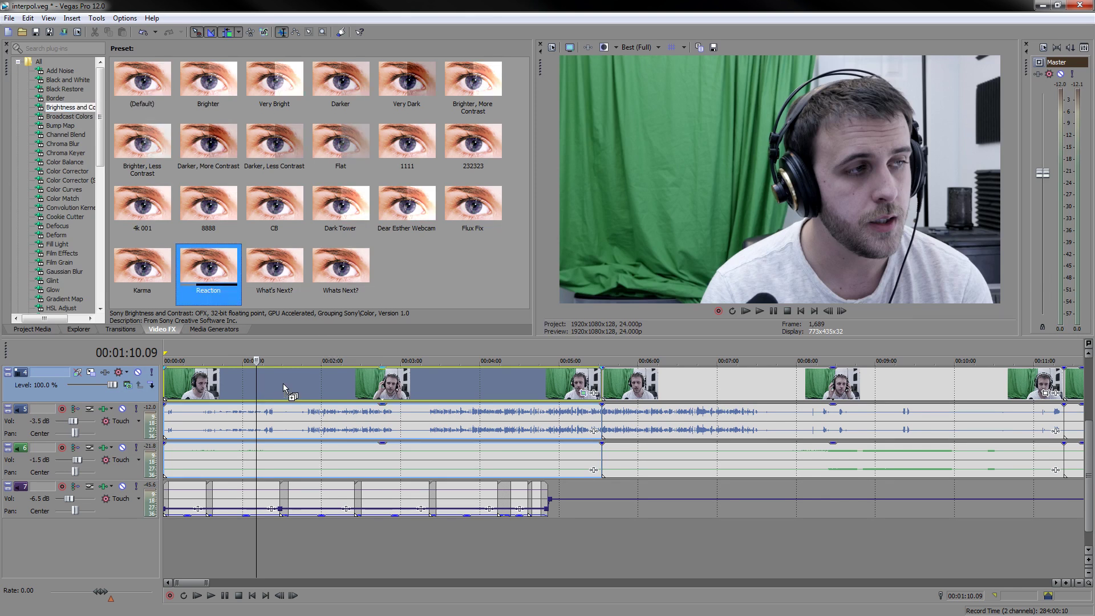
pyautogui.click(674, 174)
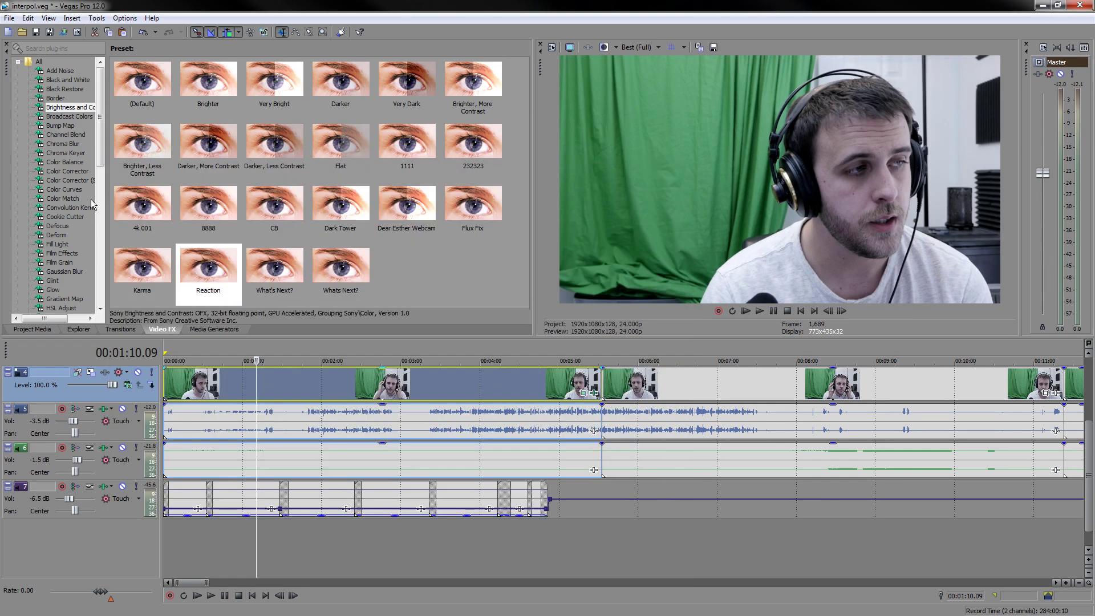
# - Apply the Color Corrector effect with the "Reaction" preset to the first webcam clip
pyautogui.click(84, 172)
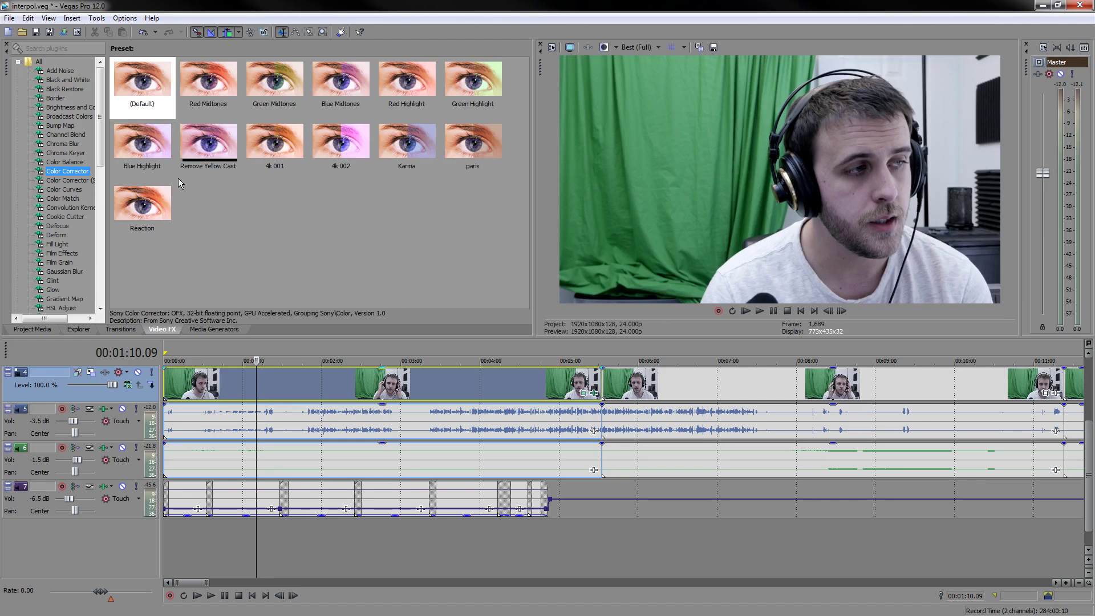
pyautogui.click(168, 206)
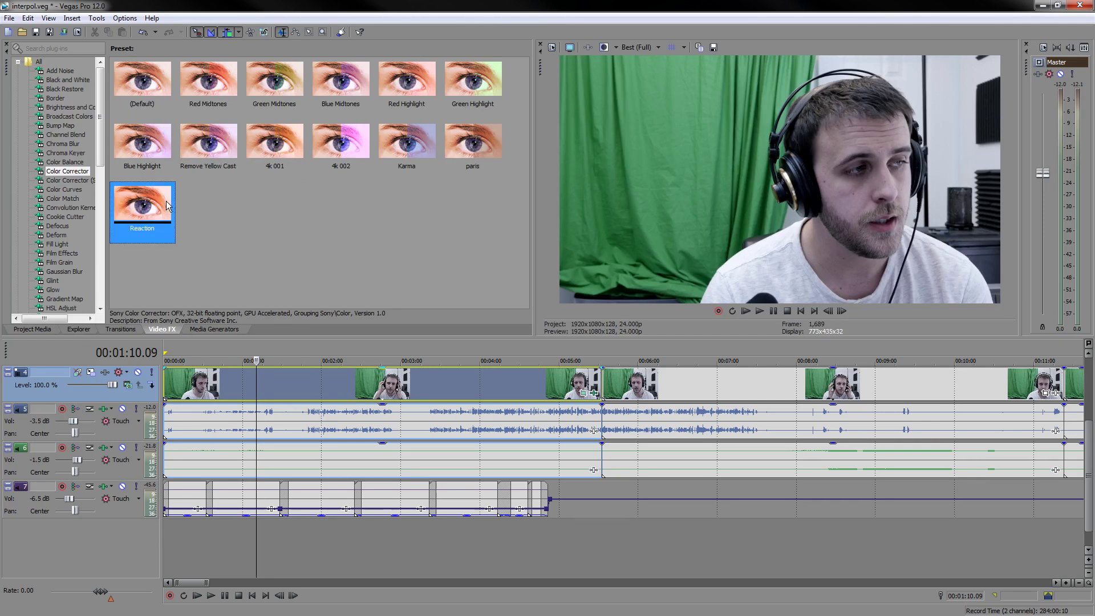
pyautogui.moveTo(168, 206); pyautogui.dragTo(283, 383)
pyautogui.click(674, 173)
# - Start playback of the corrected clip and set the video preview quality to Preview (Half)
pyautogui.press('space')
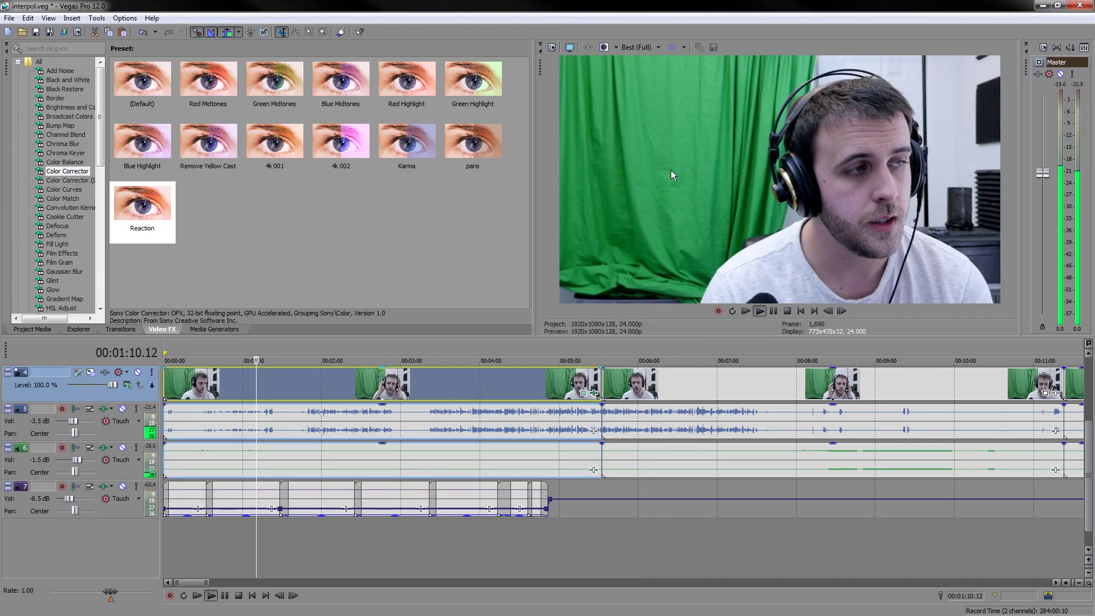
pyautogui.click(669, 47)
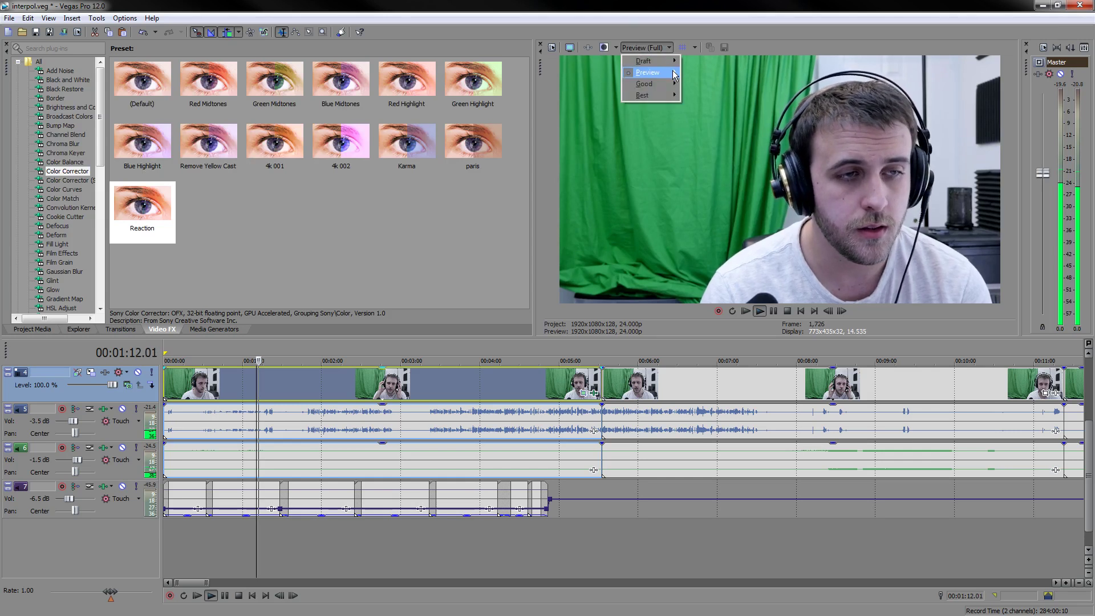
pyautogui.moveTo(672, 72)
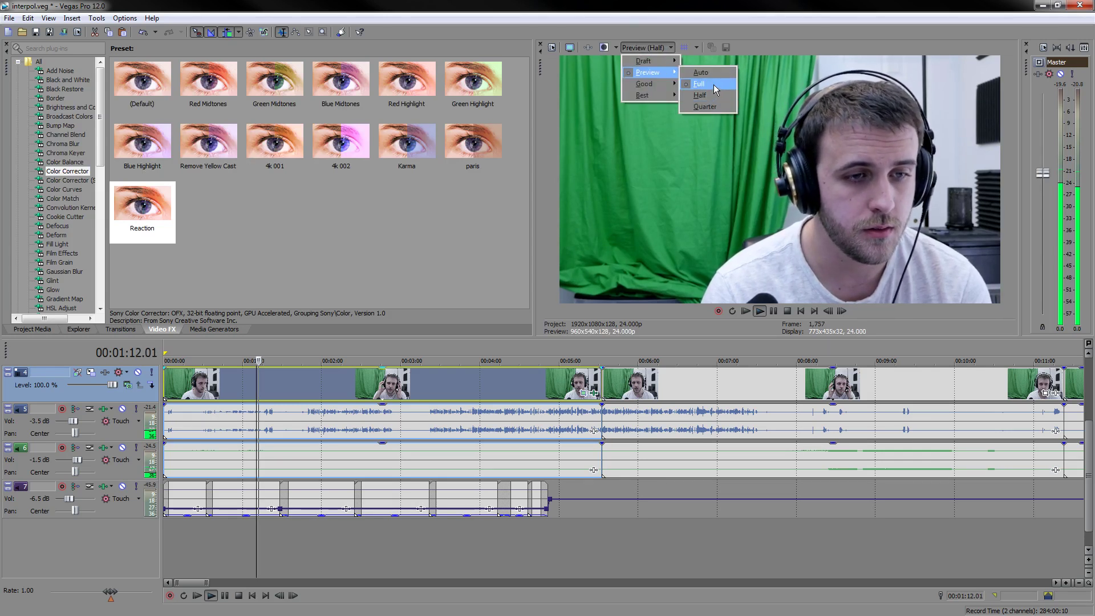
pyautogui.click(714, 85)
# - Play the first clip further in and adjust its crop frame to about X center 1,844 and Y center 1,164
pyautogui.click(279, 570)
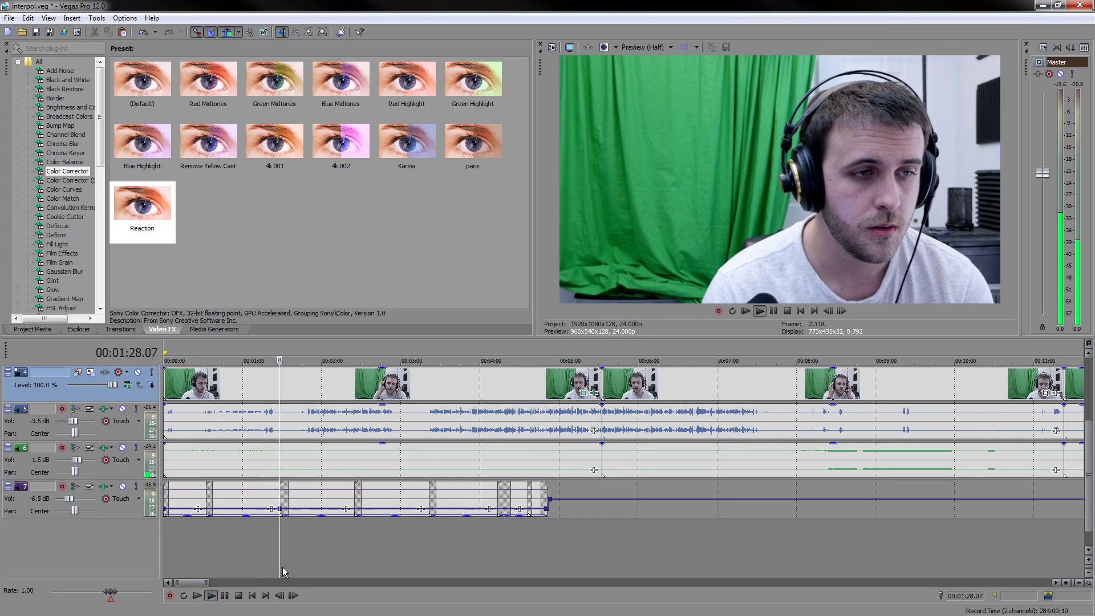
pyautogui.scroll(-8, 321, 580)
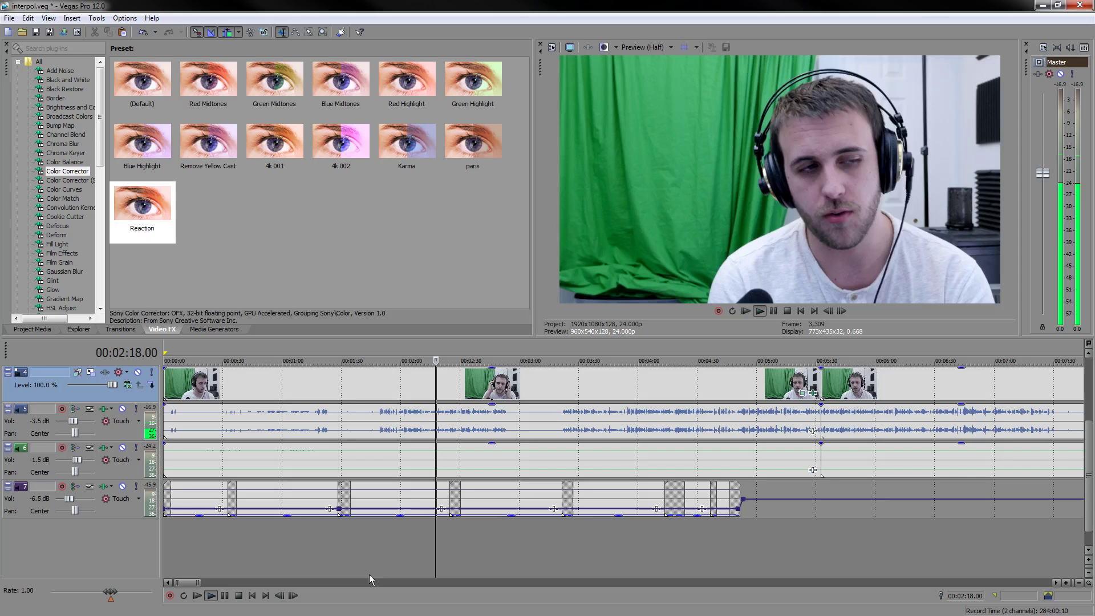
pyautogui.press('space')
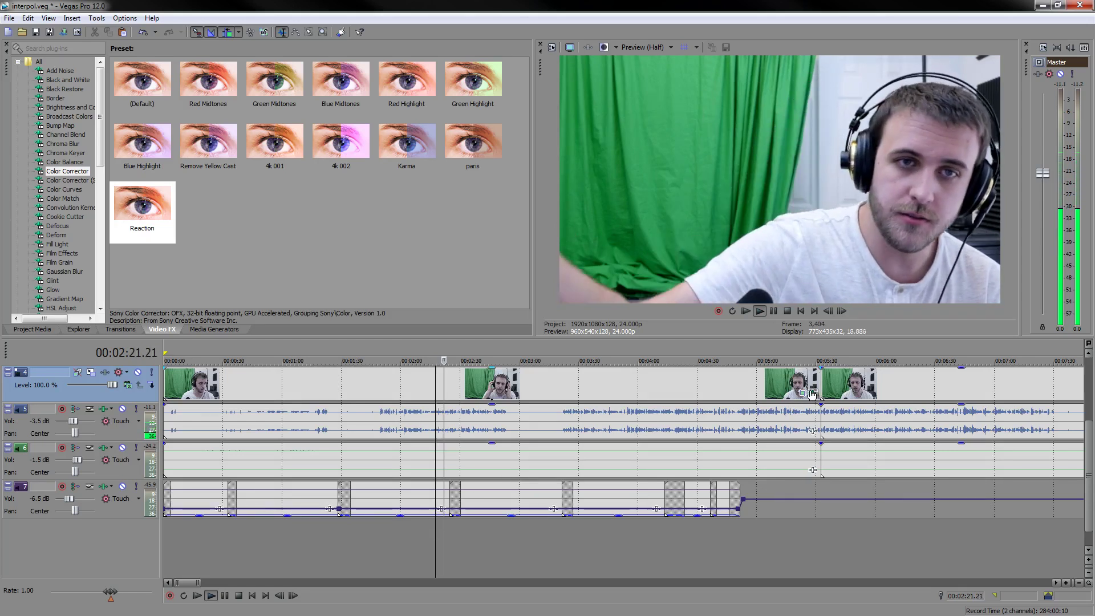
pyautogui.click(814, 393)
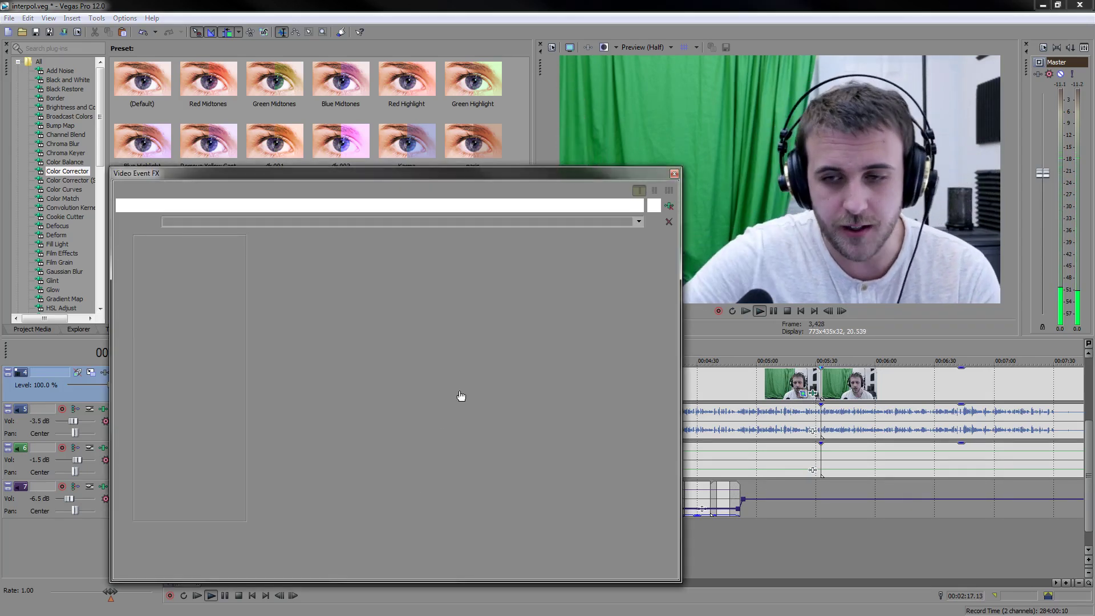
pyautogui.moveTo(461, 390); pyautogui.dragTo(462, 389)
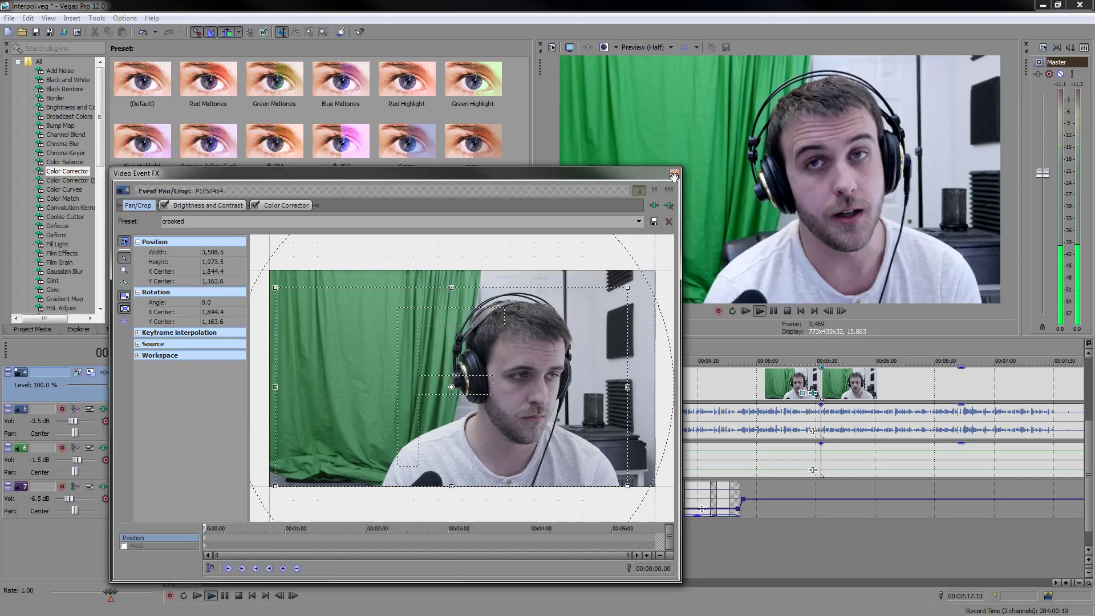
pyautogui.click(674, 177)
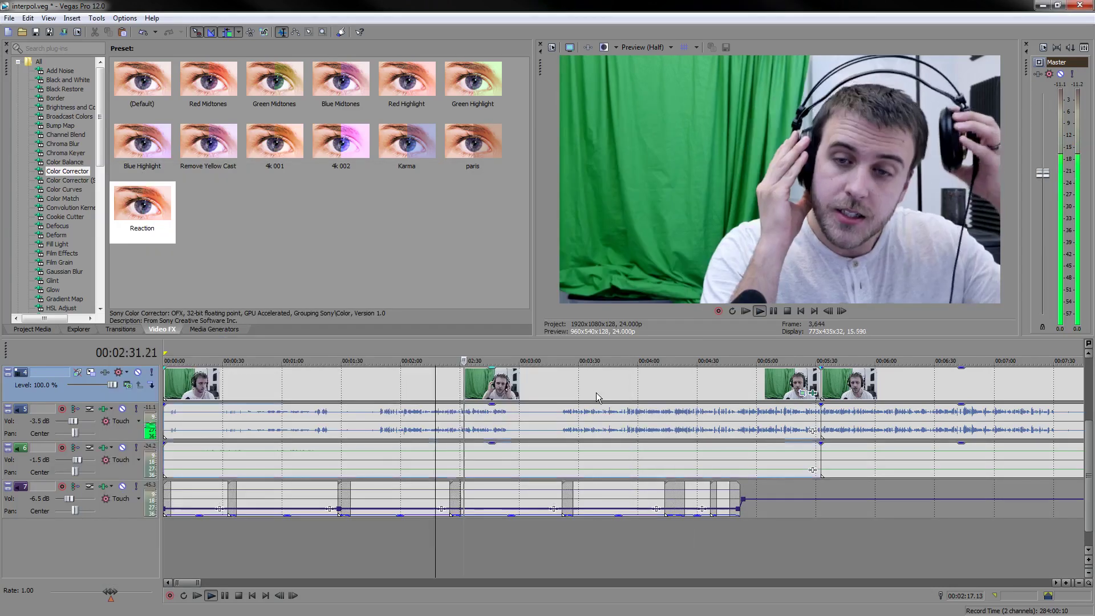
# - Copy the first webcam clip's crop and effects onto all following webcam clips, and check playback around 00:27:26 and 00:36:02
pyautogui.scroll(-6, 597, 392)
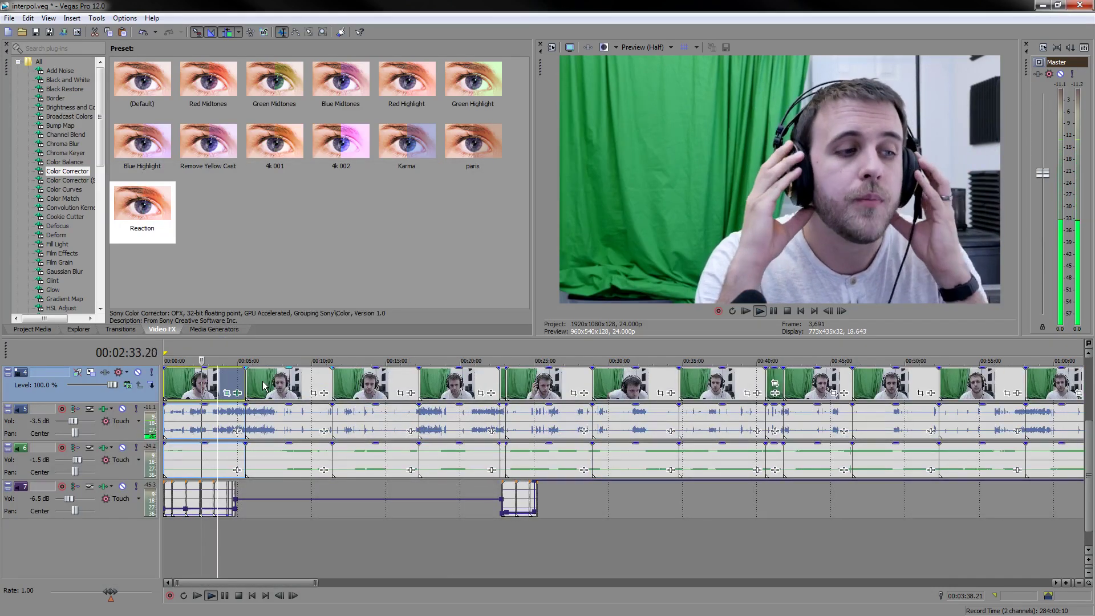
pyautogui.scroll(-5, 279, 392)
pyautogui.click(336, 345)
pyautogui.scroll(10, 336, 345)
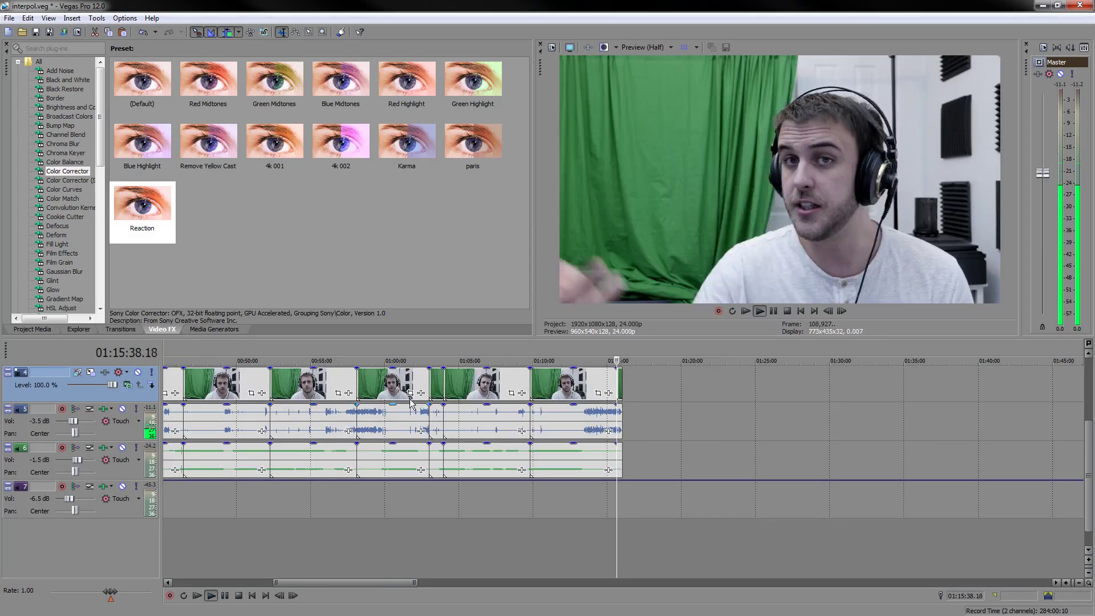
pyautogui.rightClick(632, 382)
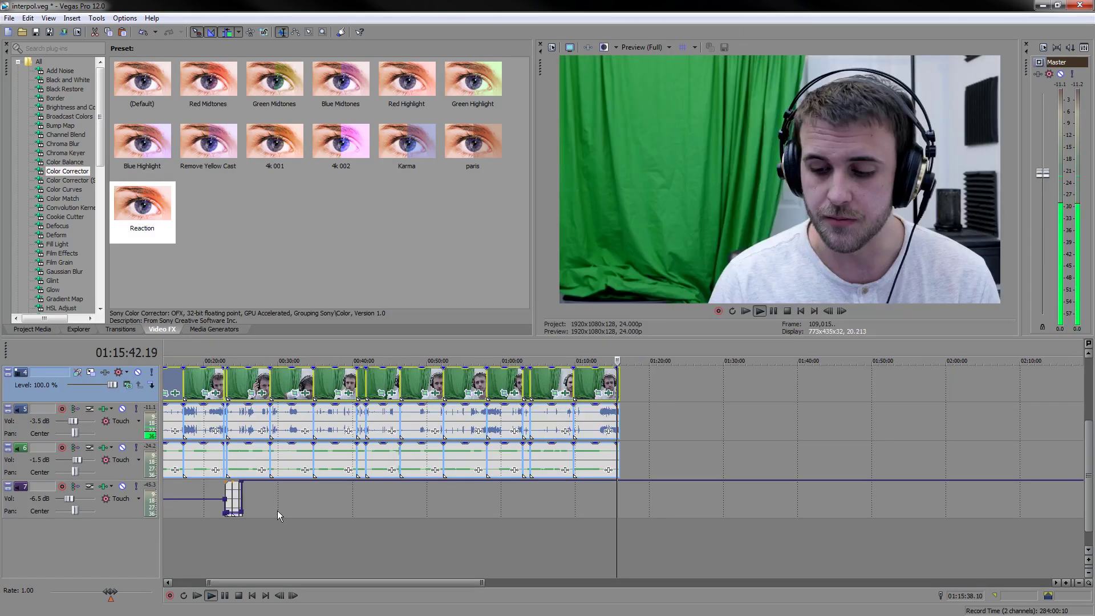
pyautogui.click(259, 546)
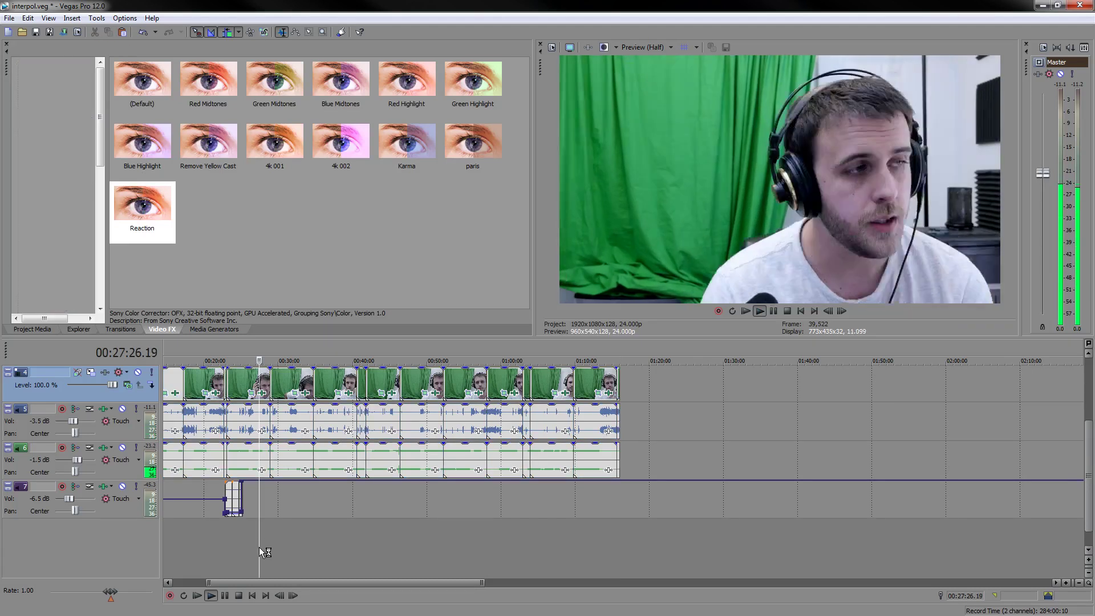
pyautogui.click(322, 551)
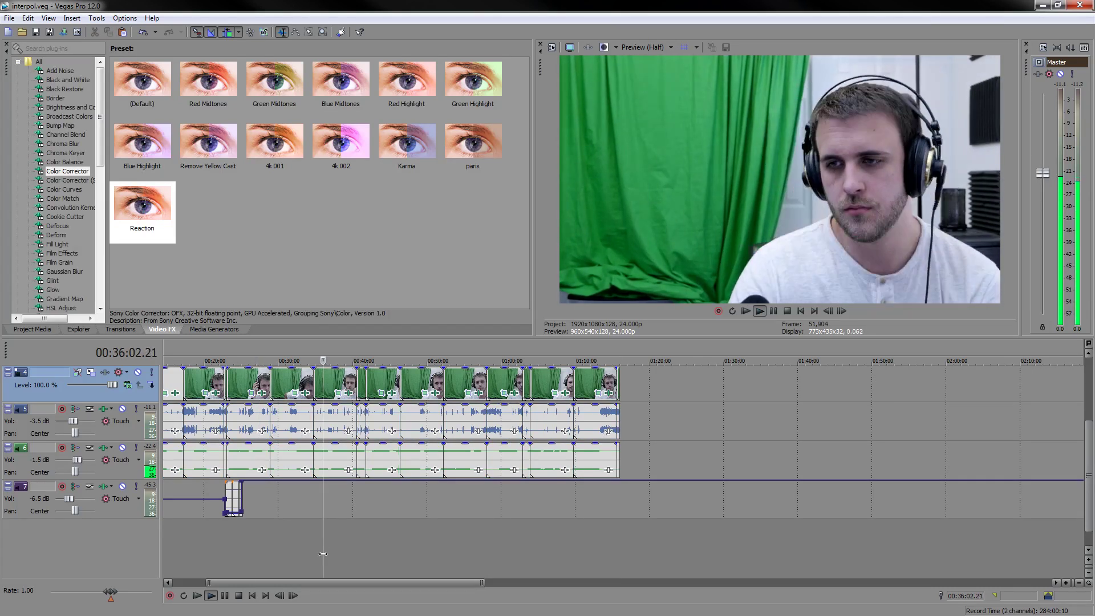
# - Check the framing of the webcam clips in playback around 00:43:12, 00:35:48, 00:46:26 and 00:50:39
pyautogui.click(376, 556)
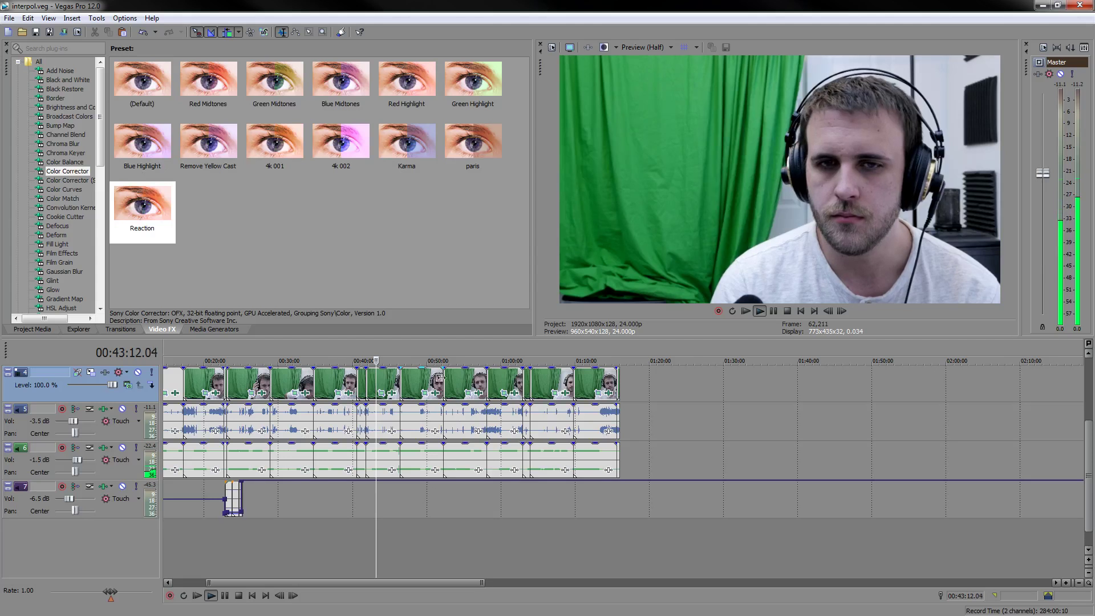
pyautogui.click(321, 546)
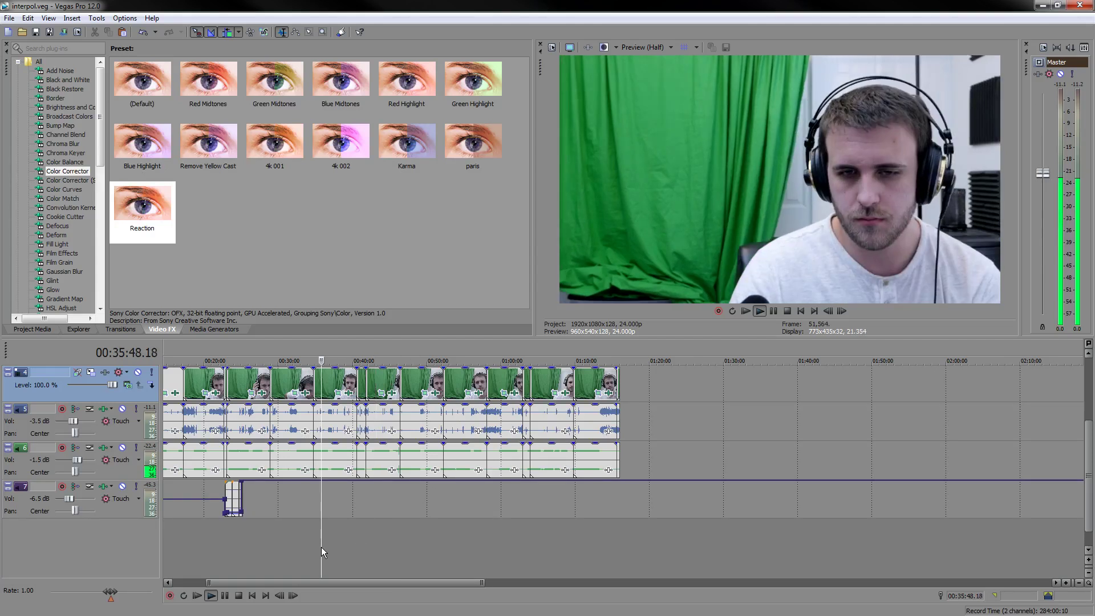
pyautogui.click(400, 557)
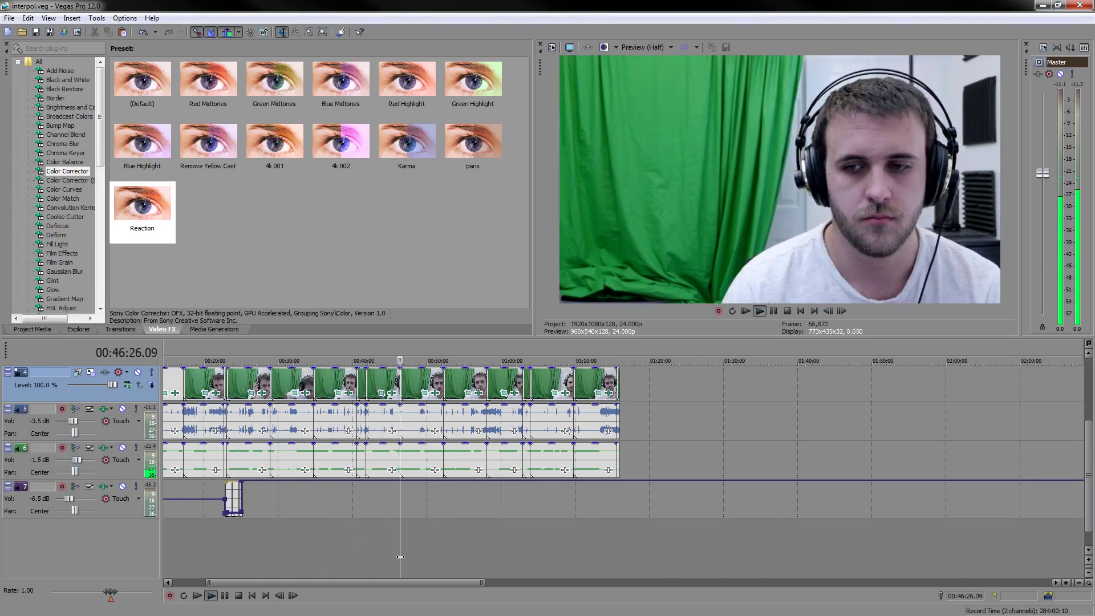
pyautogui.click(431, 552)
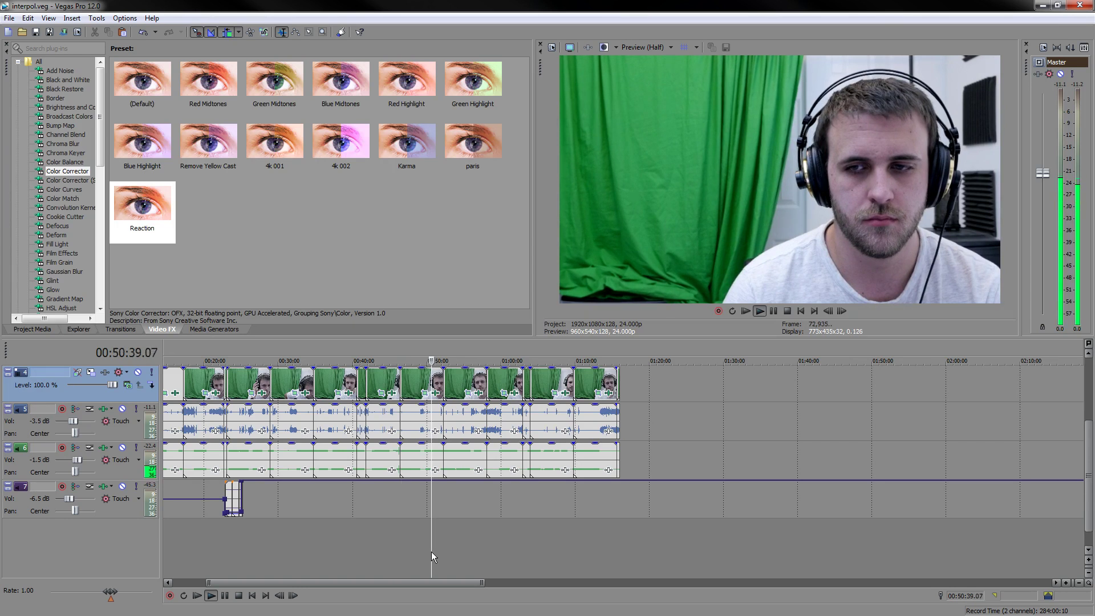
# - Shift the crop frame of the webcam clip at 00:50:39 to about X center 1,873
pyautogui.click(427, 393)
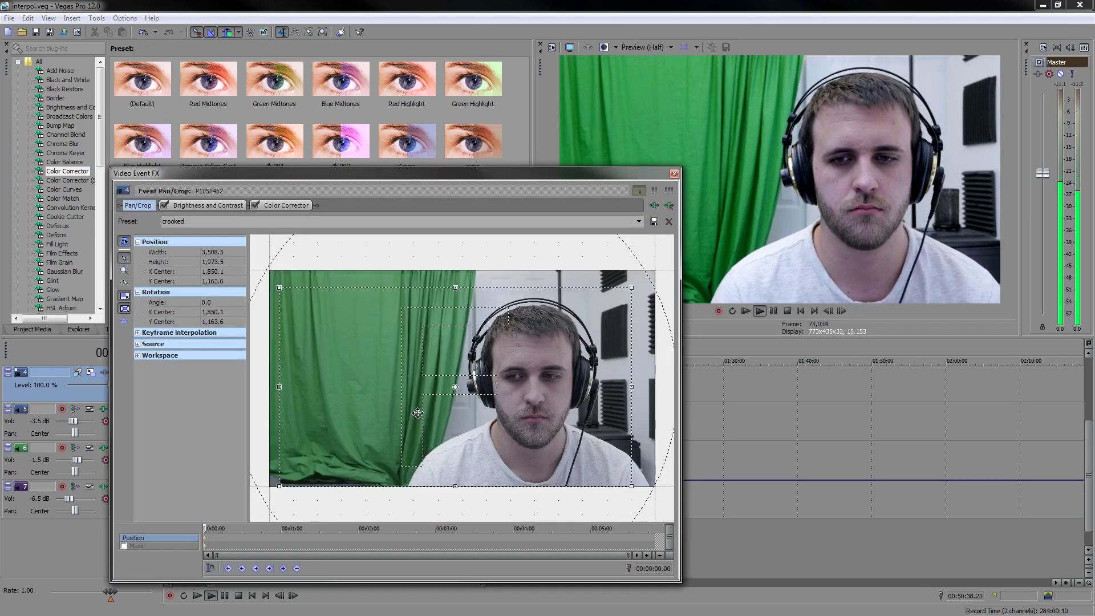
pyautogui.moveTo(418, 419); pyautogui.dragTo(420, 420)
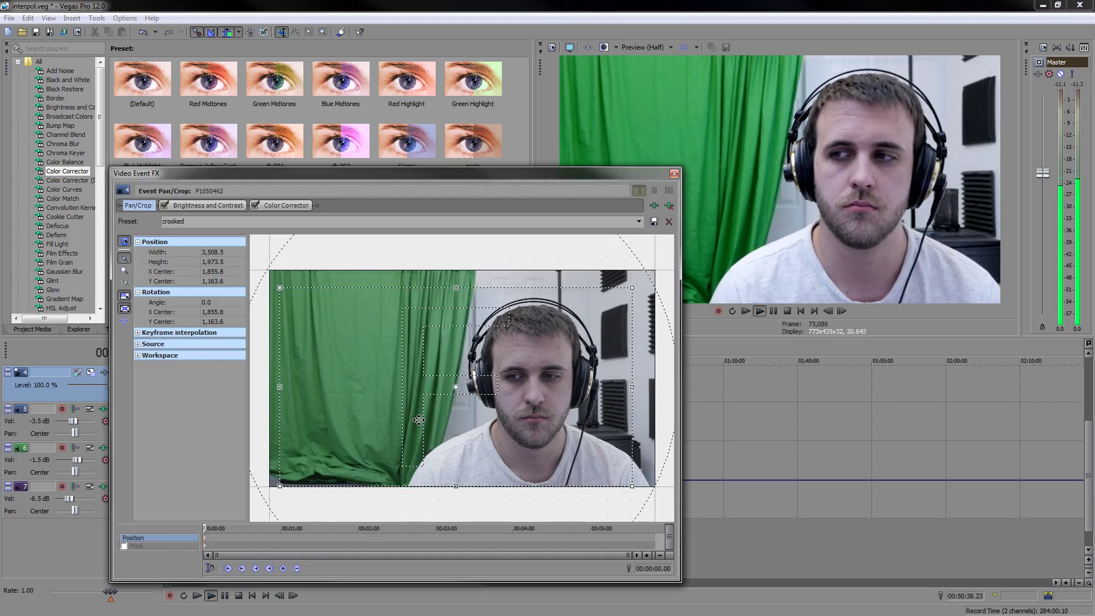
pyautogui.press('Right')
pyautogui.press('Right')
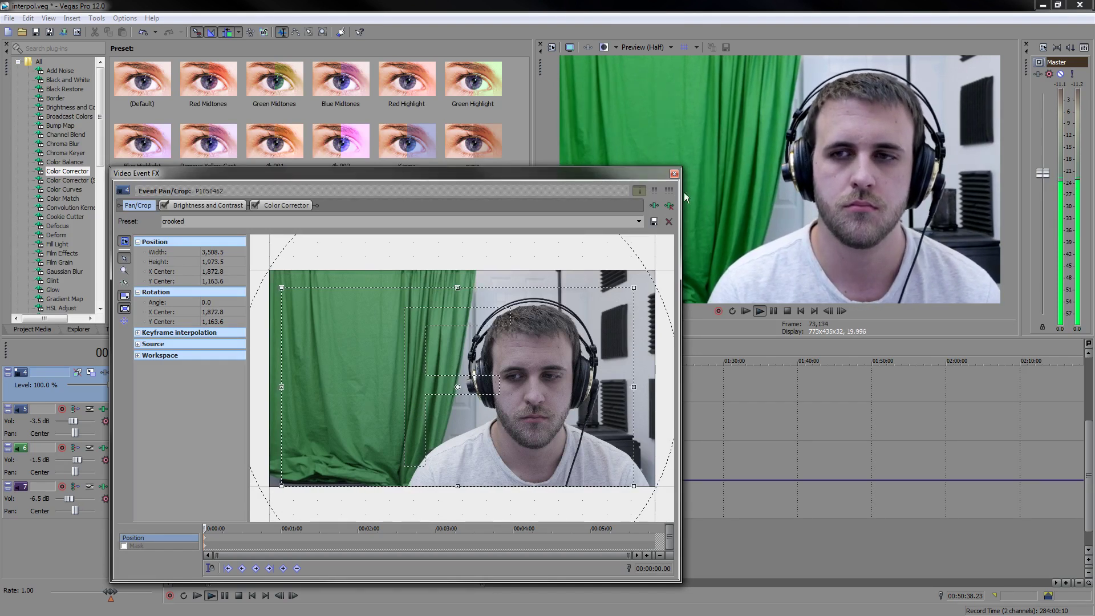
pyautogui.click(675, 174)
# - Copy the adjusted clip's crop and effects onto all webcam clips from the first to the last
pyautogui.click(422, 378)
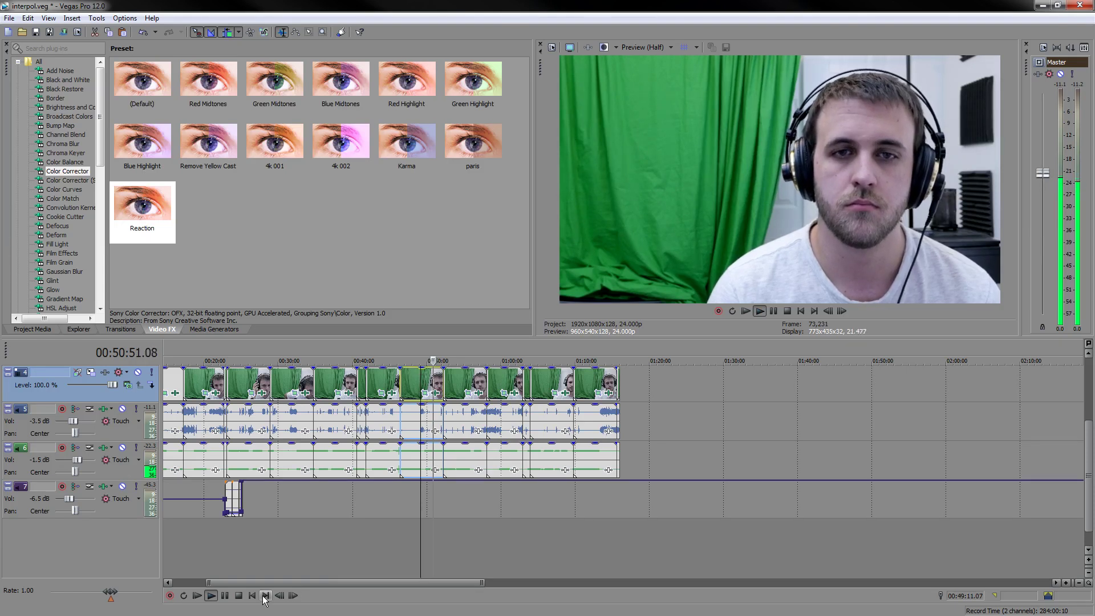
pyautogui.hotkey('ctrl', 'Home')
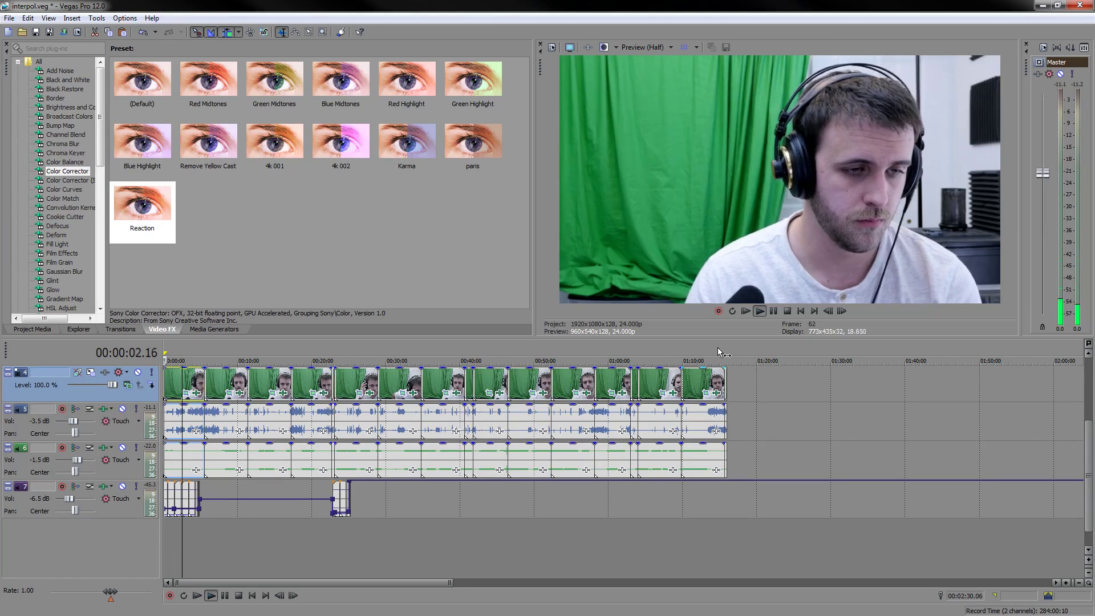
pyautogui.click(725, 379)
pyautogui.scroll(6, 725, 381)
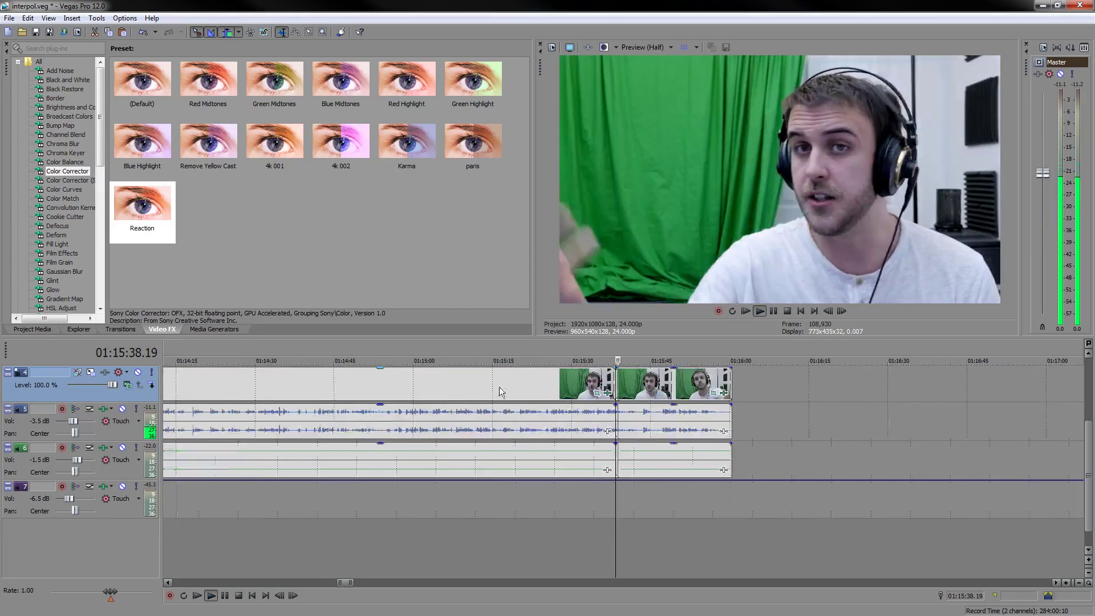
pyautogui.rightClick(675, 395)
pyautogui.click(727, 153)
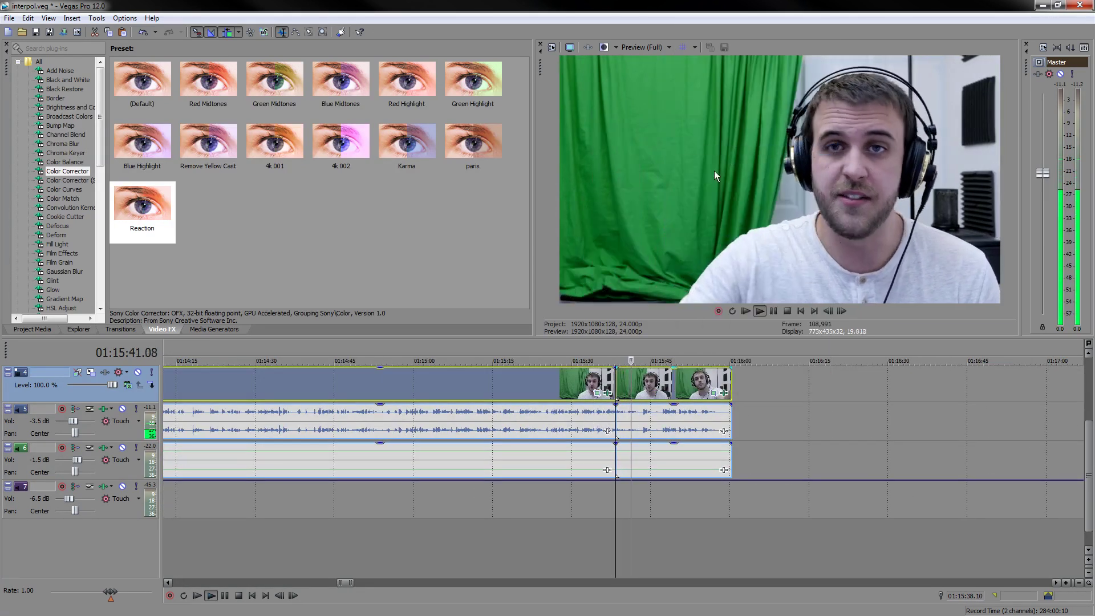
# - Play the project from the start and check the first webcam clip around 00:00:42, 00:03:11 and 00:01:37
pyautogui.scroll(-12, 547, 440)
pyautogui.click(252, 596)
pyautogui.scroll(6, 400, 471)
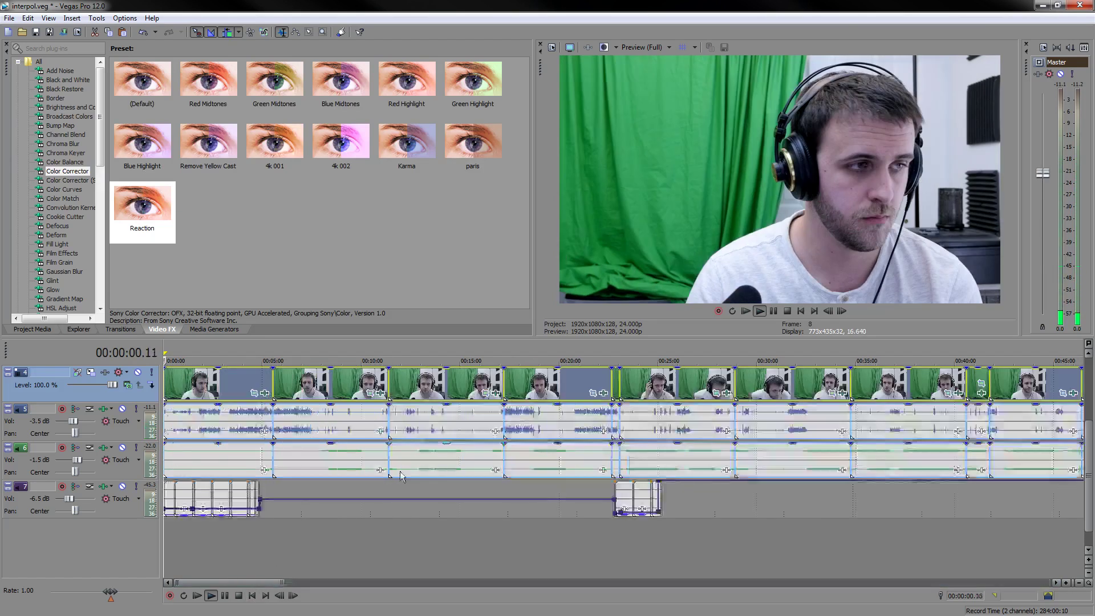
pyautogui.scroll(4, 401, 476)
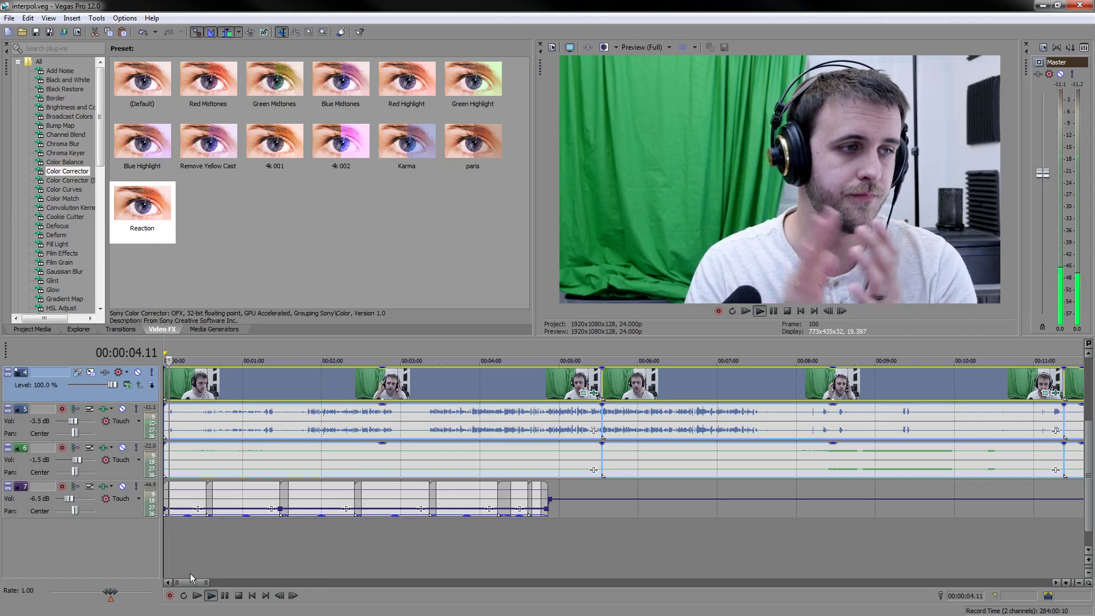
pyautogui.click(218, 576)
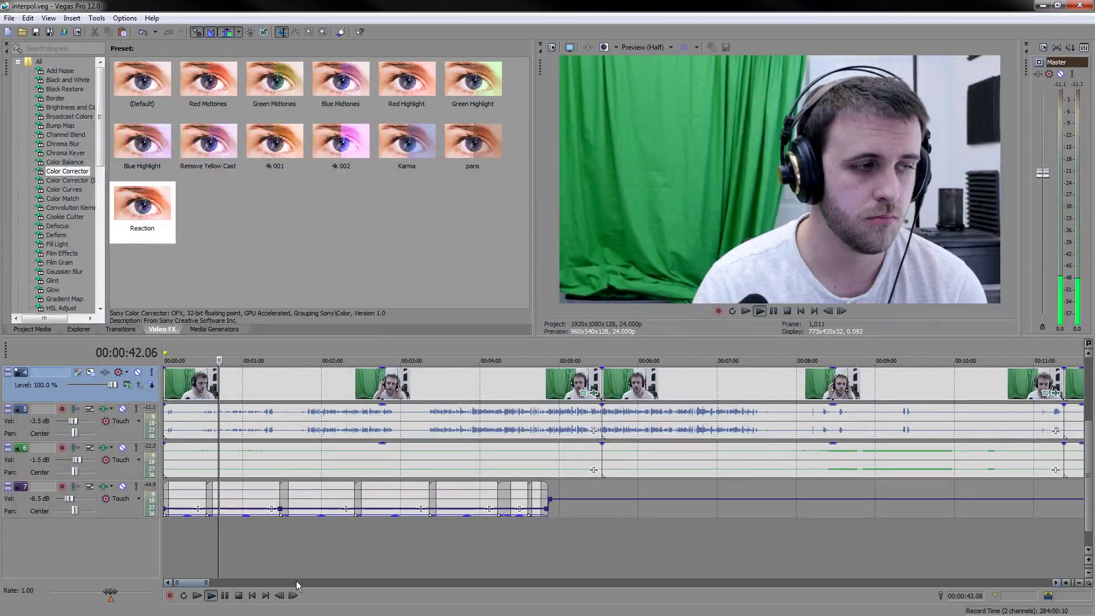
pyautogui.click(416, 575)
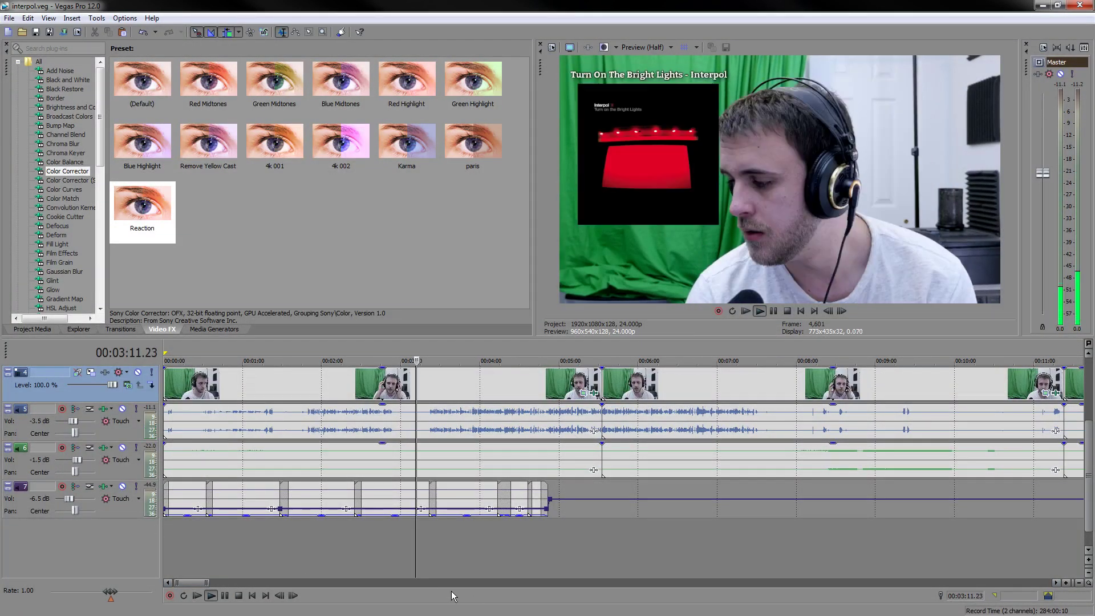
pyautogui.scroll(5, 441, 556)
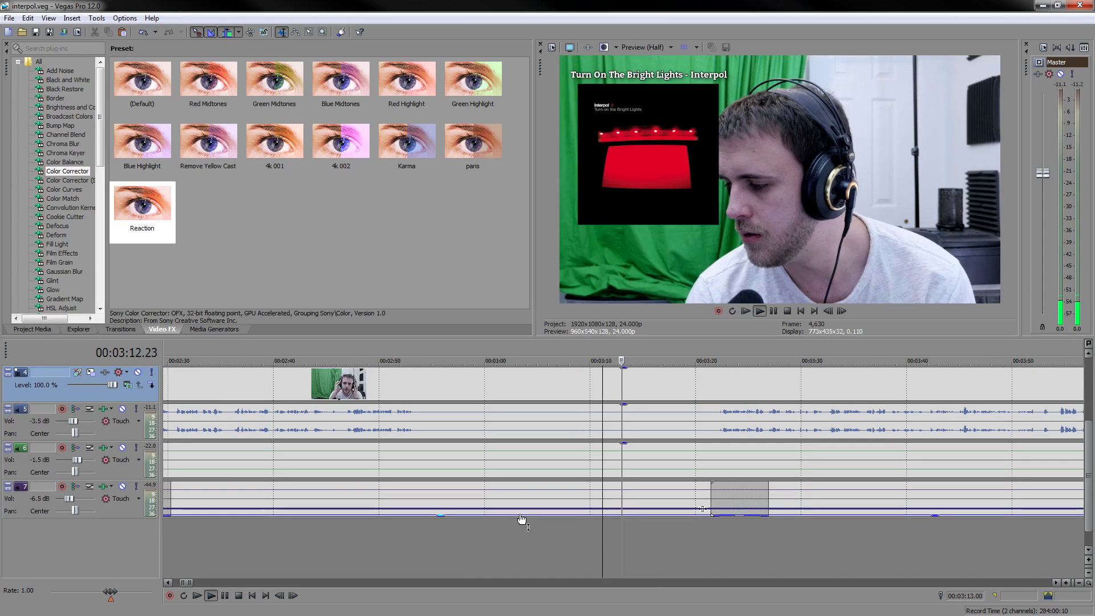
pyautogui.click(711, 577)
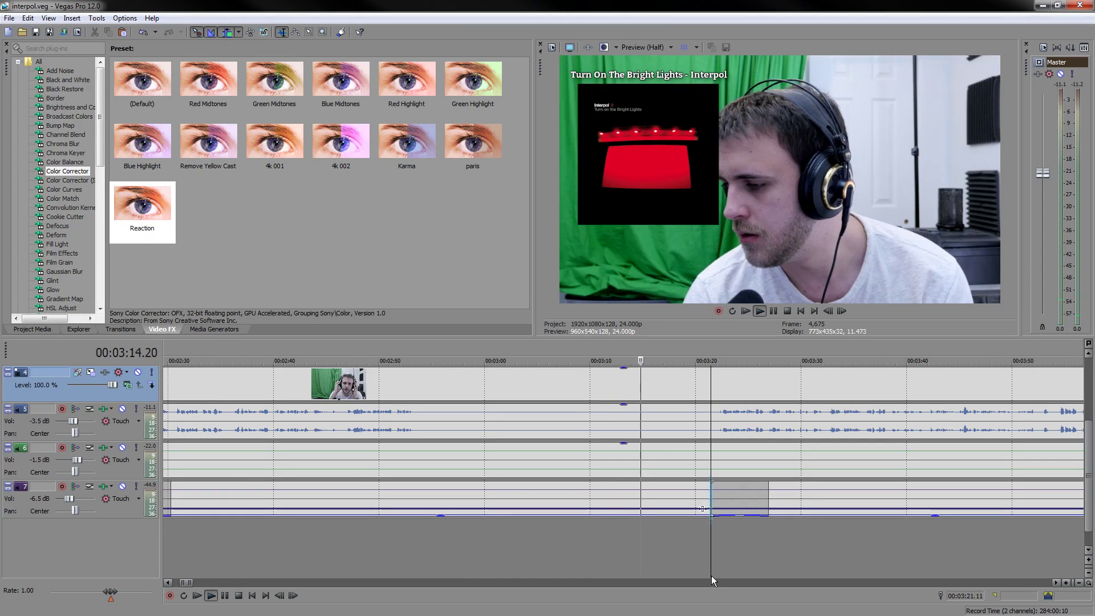
pyautogui.scroll(-5, 338, 559)
pyautogui.click(342, 558)
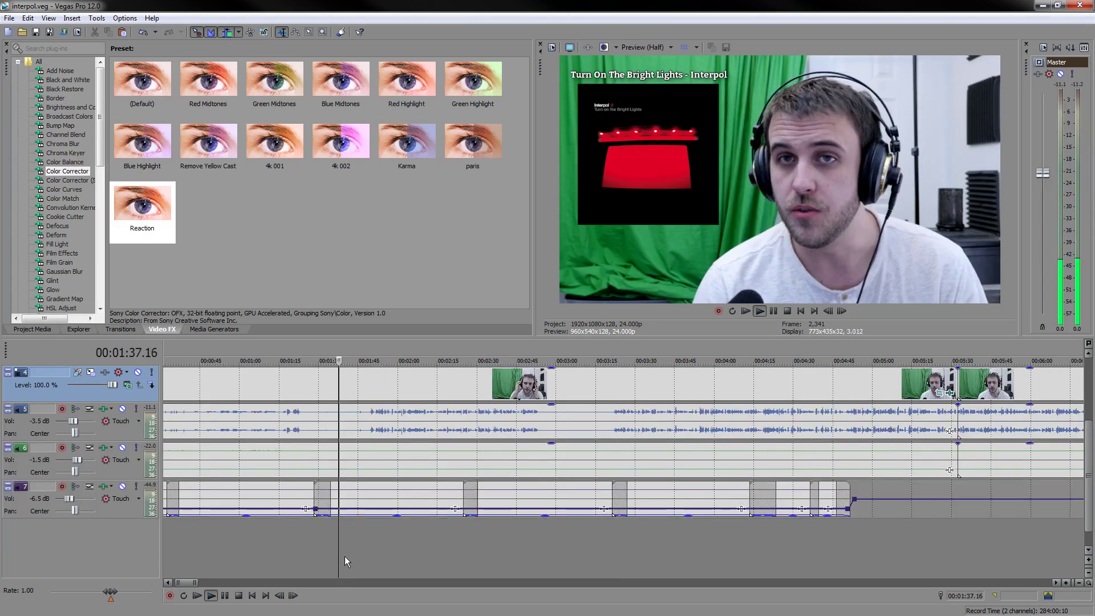
# - Split the first webcam clip and its audio at 00:01:49.03, remove the part before it and close the gap
pyautogui.scroll(4, 660, 530)
pyautogui.click(690, 573)
pyautogui.scroll(4, 690, 573)
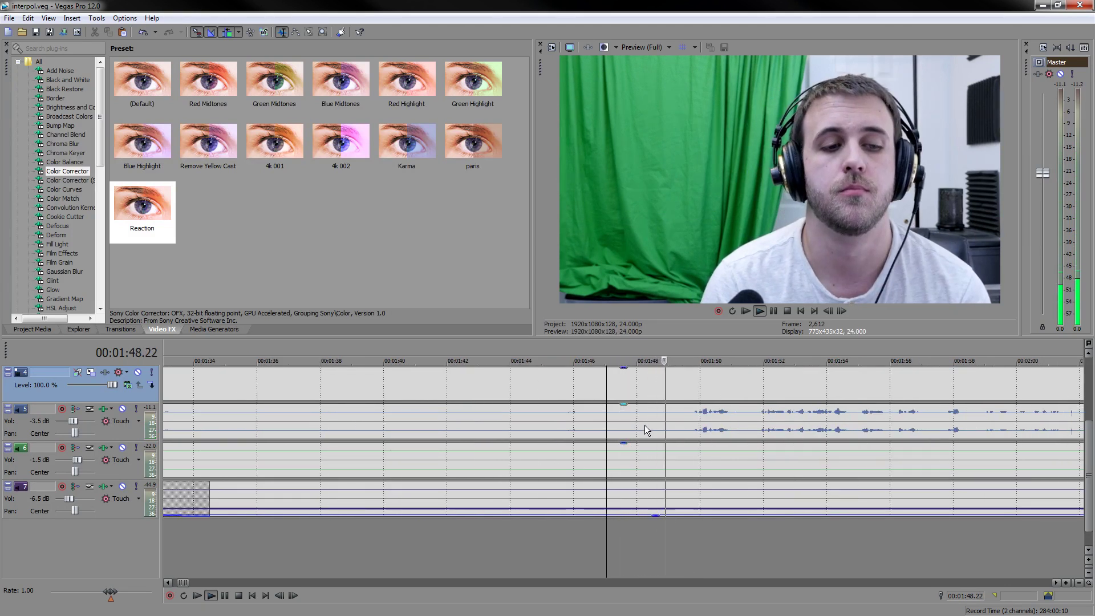
pyautogui.click(672, 414)
pyautogui.press('space')
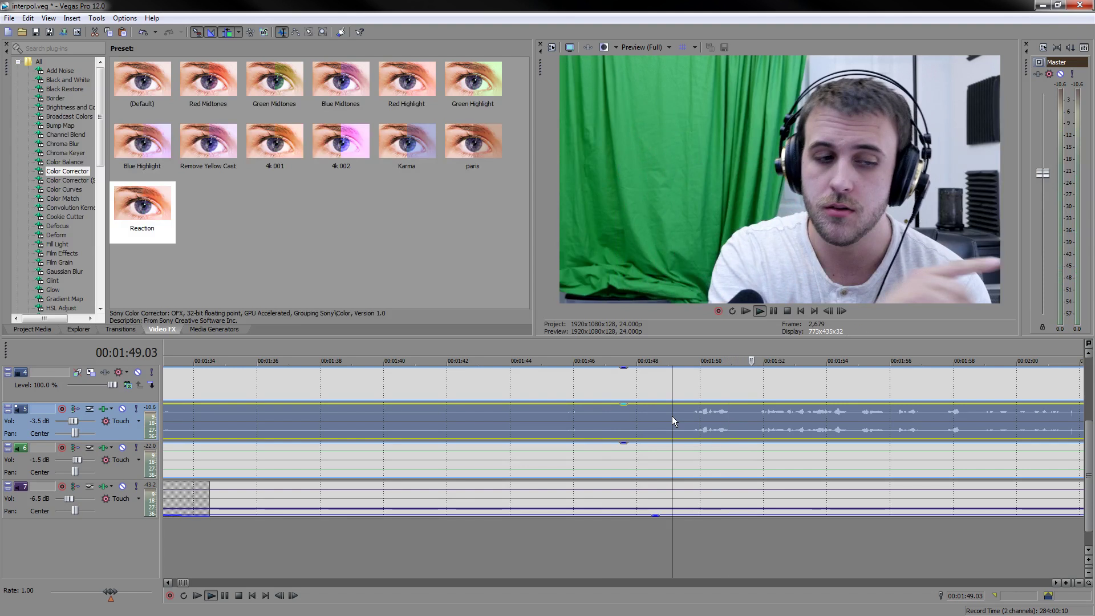
pyautogui.press('space')
pyautogui.press('space')
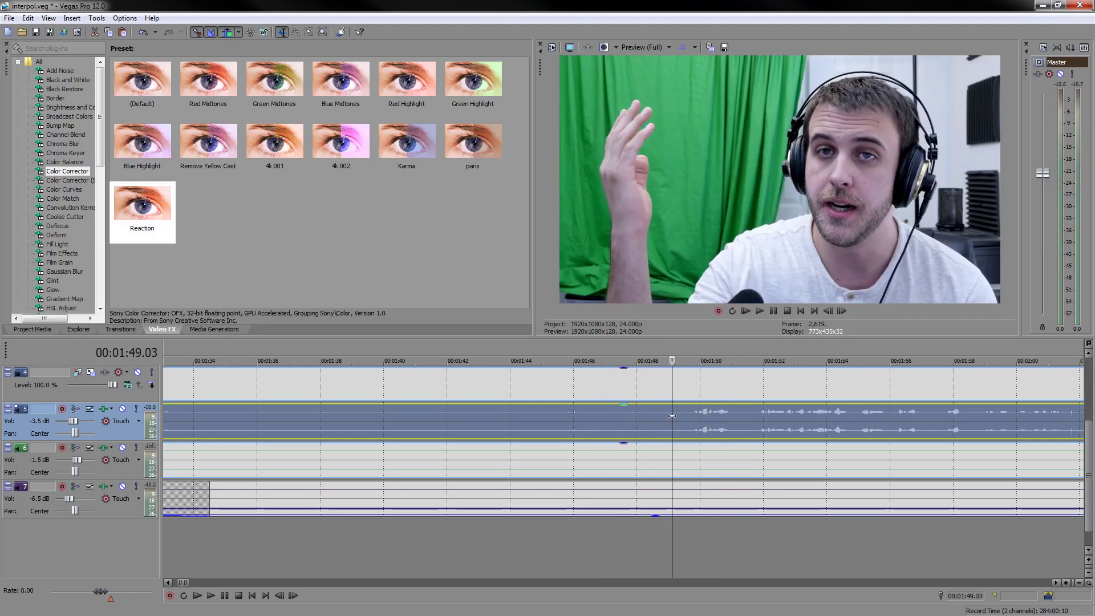
pyautogui.press('s')
pyautogui.click(644, 382)
pyautogui.scroll(-5, 623, 400)
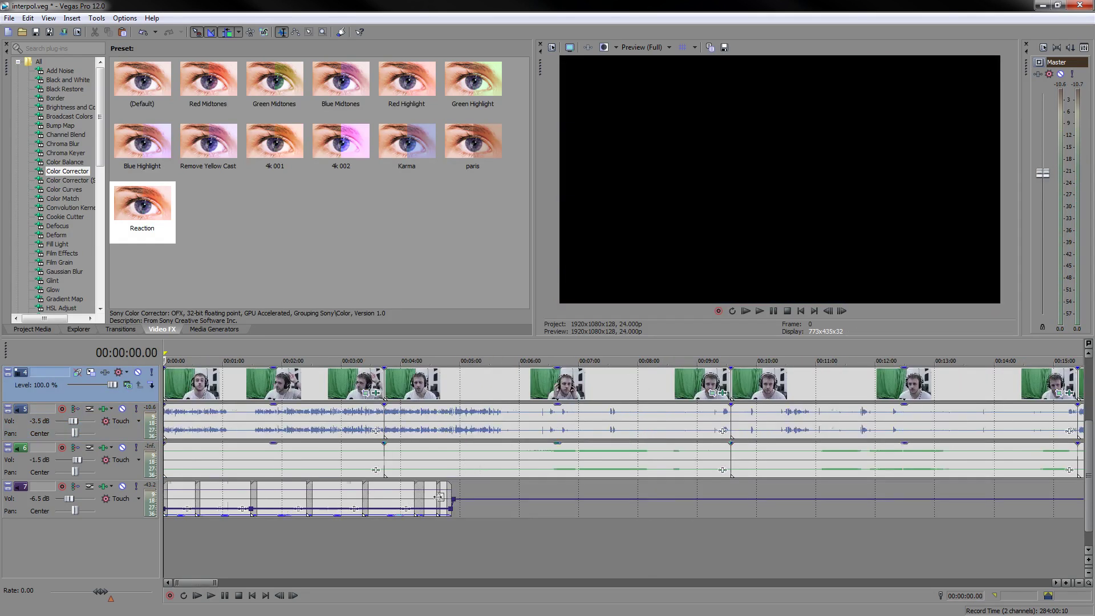
# - Add a fade-in of about three frames to the first clip's video and audio, and play the opening
pyautogui.scroll(5, 212, 402)
pyautogui.scroll(3, 189, 392)
pyautogui.click(185, 389)
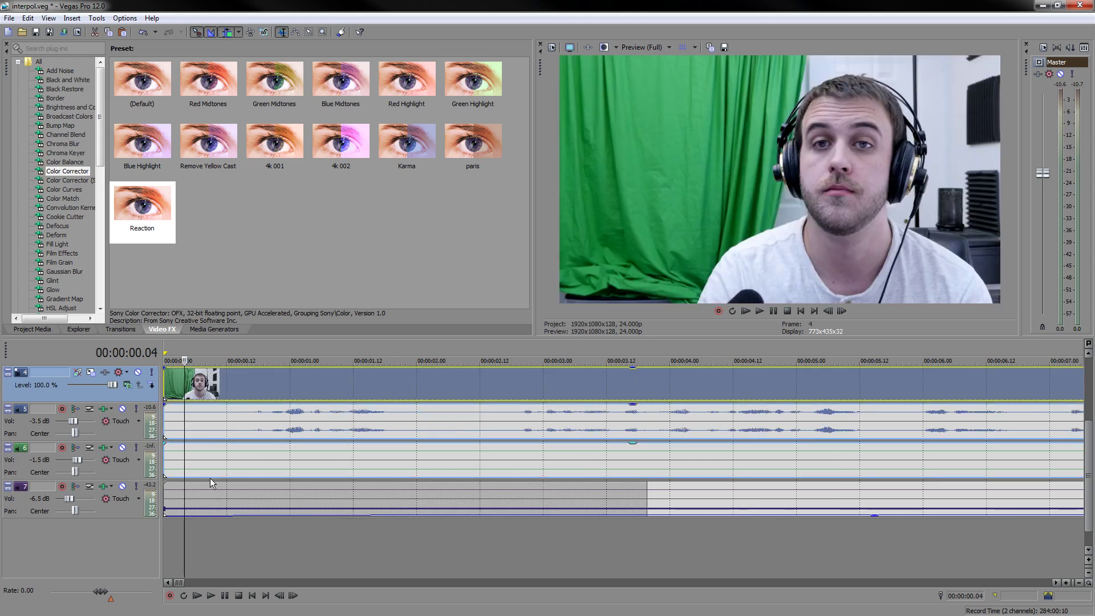
pyautogui.hotkey('ctrl', 'a')
pyautogui.moveTo(163, 371)
pyautogui.mouseDown()
pyautogui.moveTo(188, 370)
pyautogui.moveTo(178, 374)
pyautogui.mouseUp()
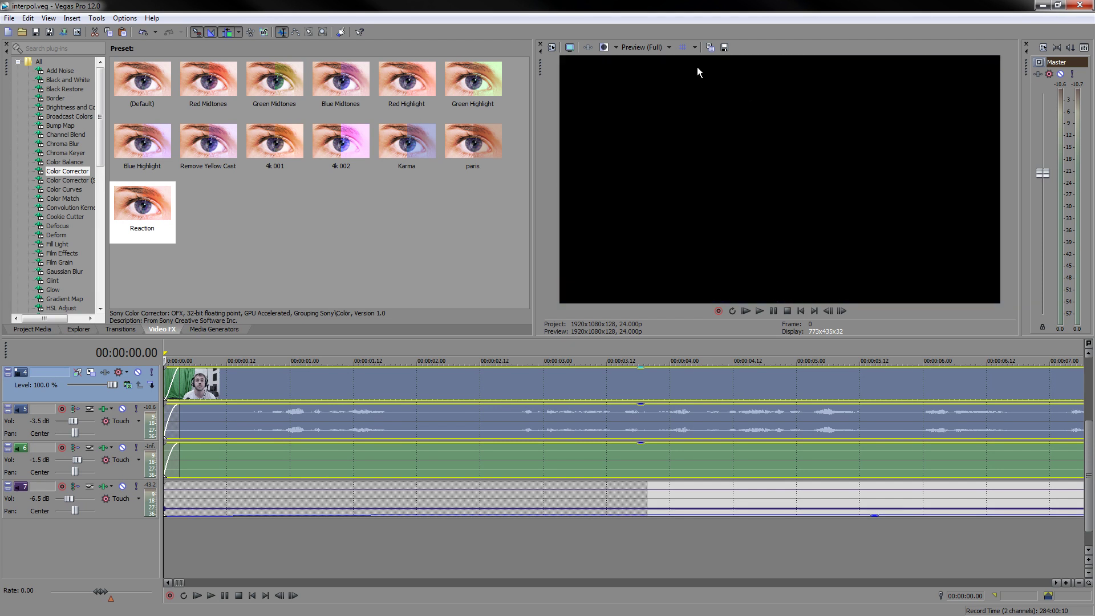
pyautogui.press('space')
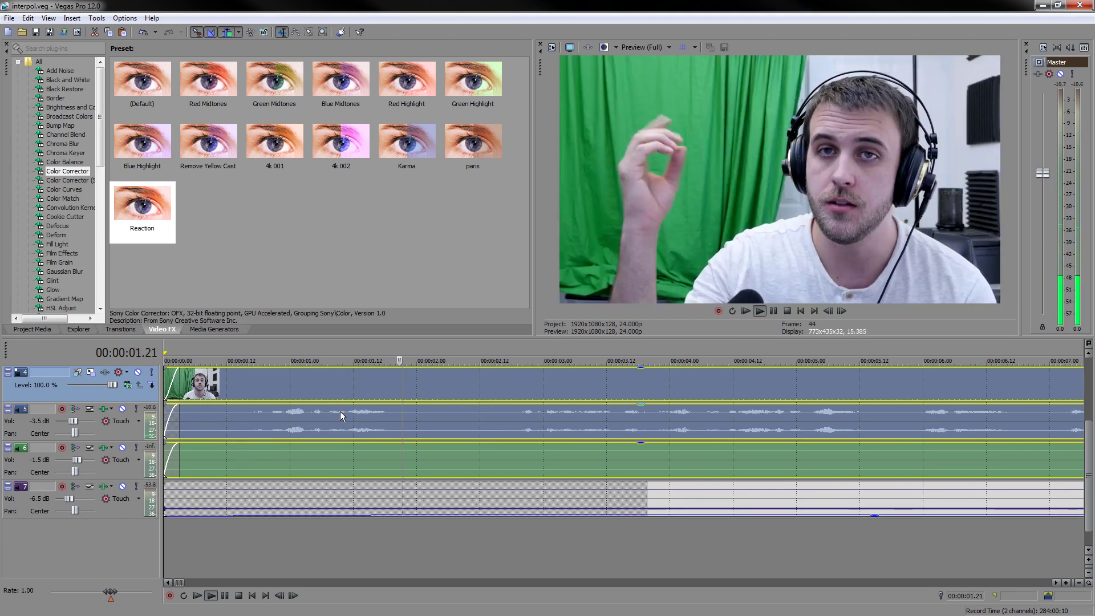
pyautogui.scroll(-5, 340, 412)
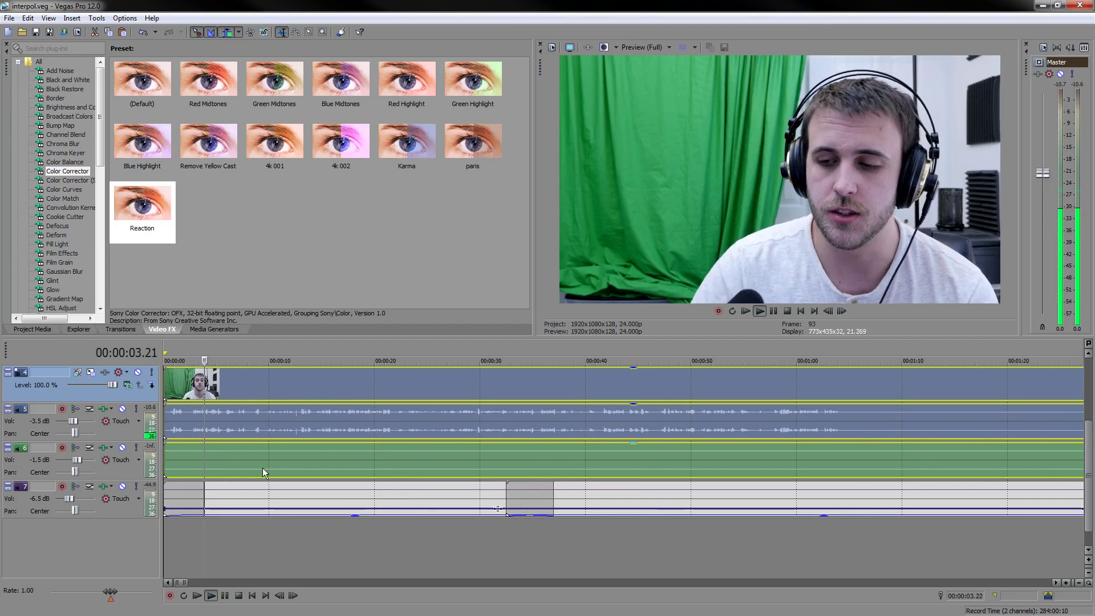
pyautogui.scroll(3, 268, 422)
pyautogui.press('space')
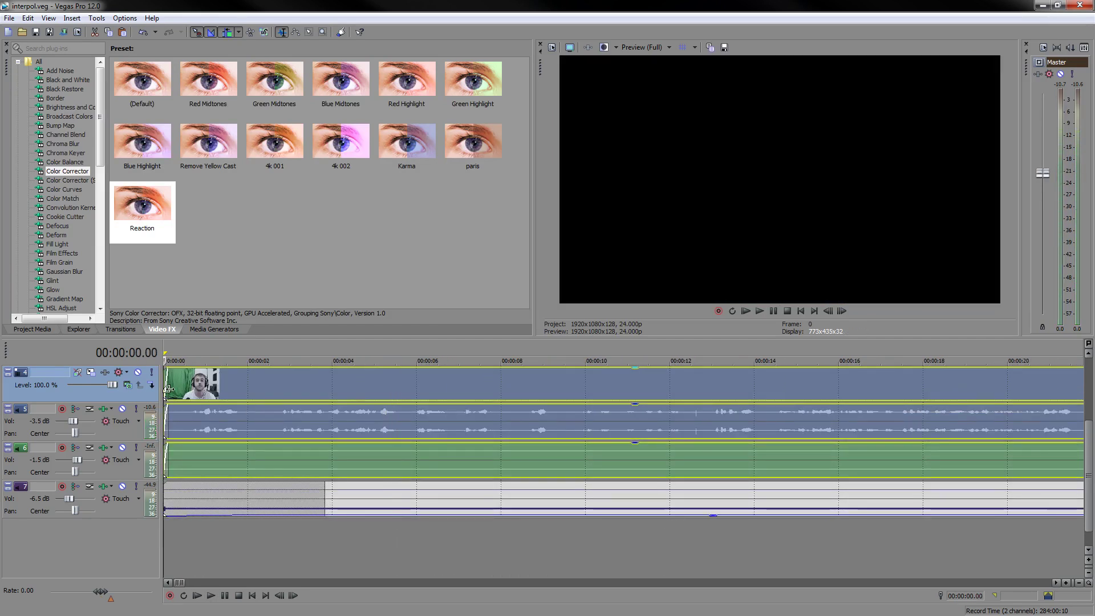
# - Try trimming about ten frames off the start of the first clip and play the result
pyautogui.scroll(5, 169, 389)
pyautogui.moveTo(165, 384); pyautogui.dragTo(450, 406)
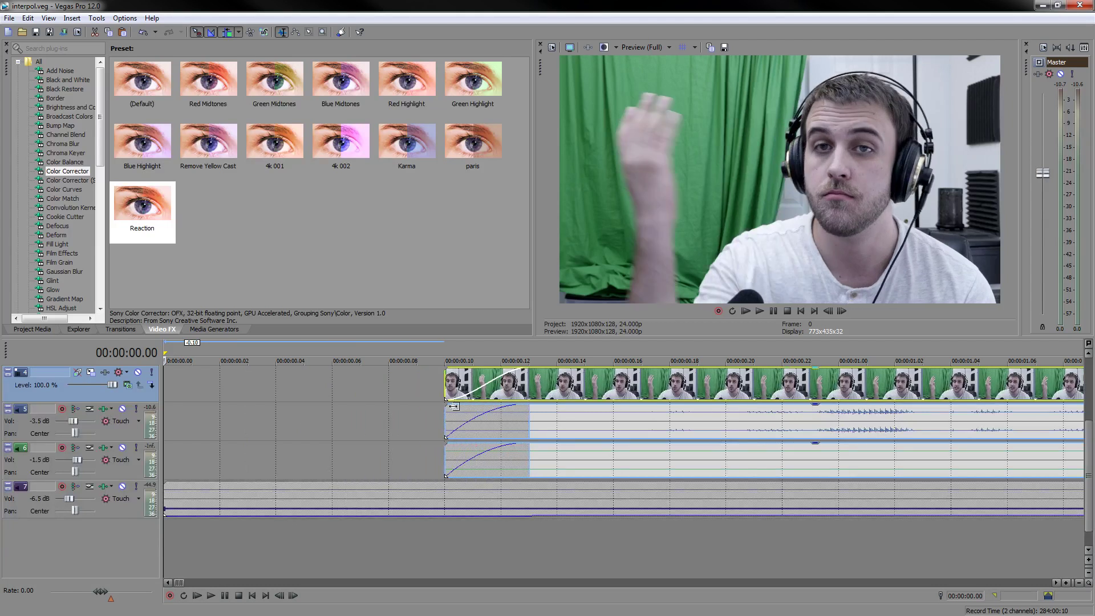
pyautogui.hotkey('ctrl', 'z')
pyautogui.press('space')
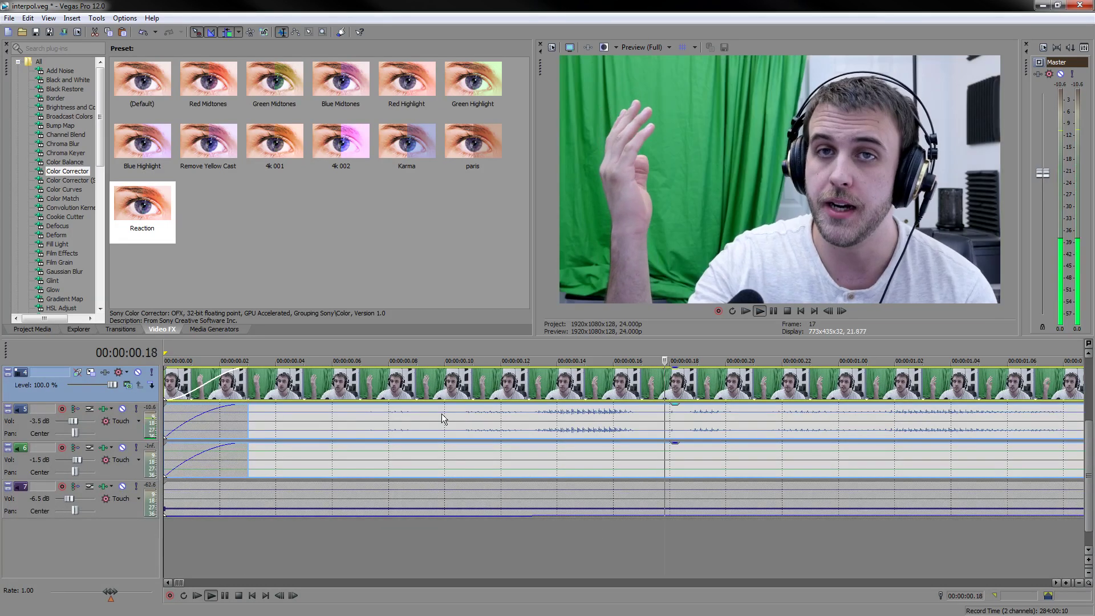
pyautogui.press('space')
pyautogui.hotkey('ctrl', 'z')
# - Trim about four frames off the start of the first clip, close the gap and play the opening
pyautogui.moveTo(173, 384); pyautogui.dragTo(285, 385)
pyautogui.hotkey('ctrl', 'z')
pyautogui.press('space')
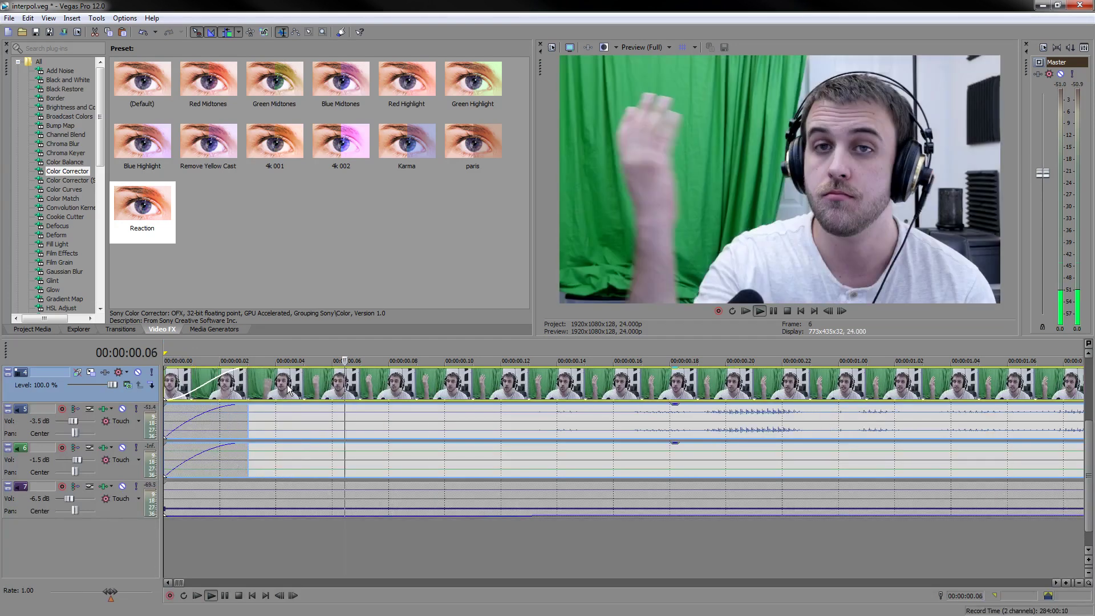
pyautogui.scroll(-10, 460, 505)
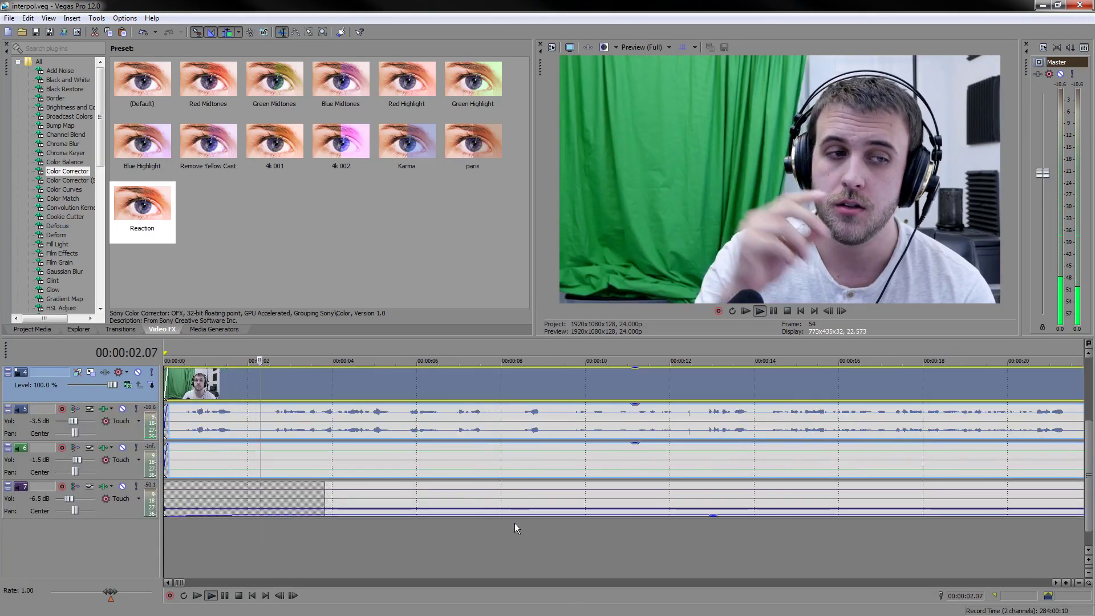
# - Examine the audio pause after about 00:01:03 in the first clip and place the cursor at 00:01:33.05
pyautogui.scroll(3, 1087, 450)
pyautogui.scroll(-2, 1081, 436)
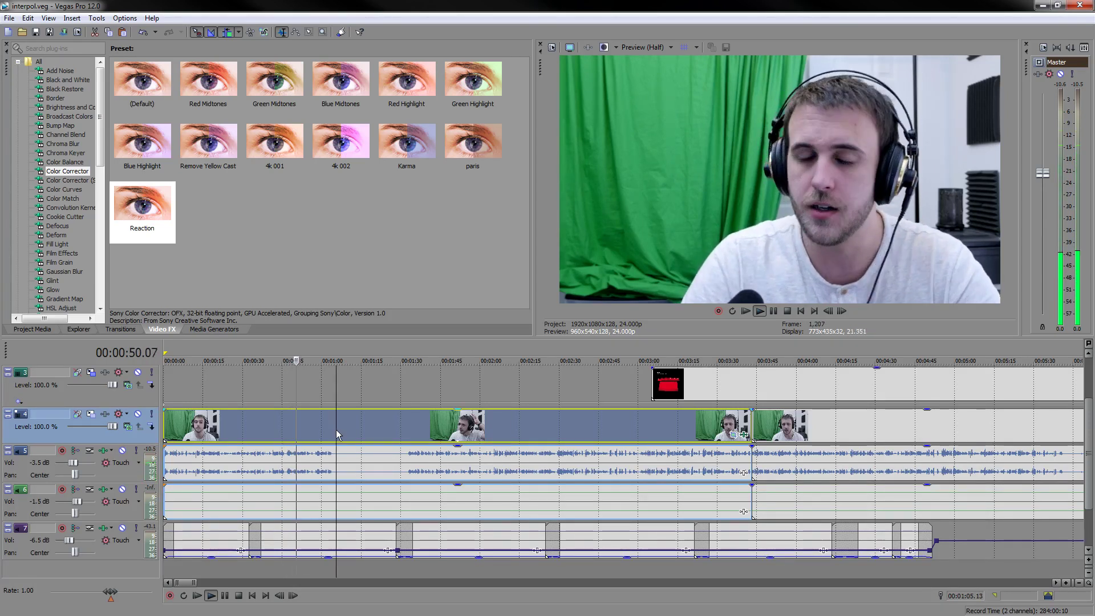
pyautogui.scroll(5, 296, 425)
pyautogui.scroll(3, 747, 415)
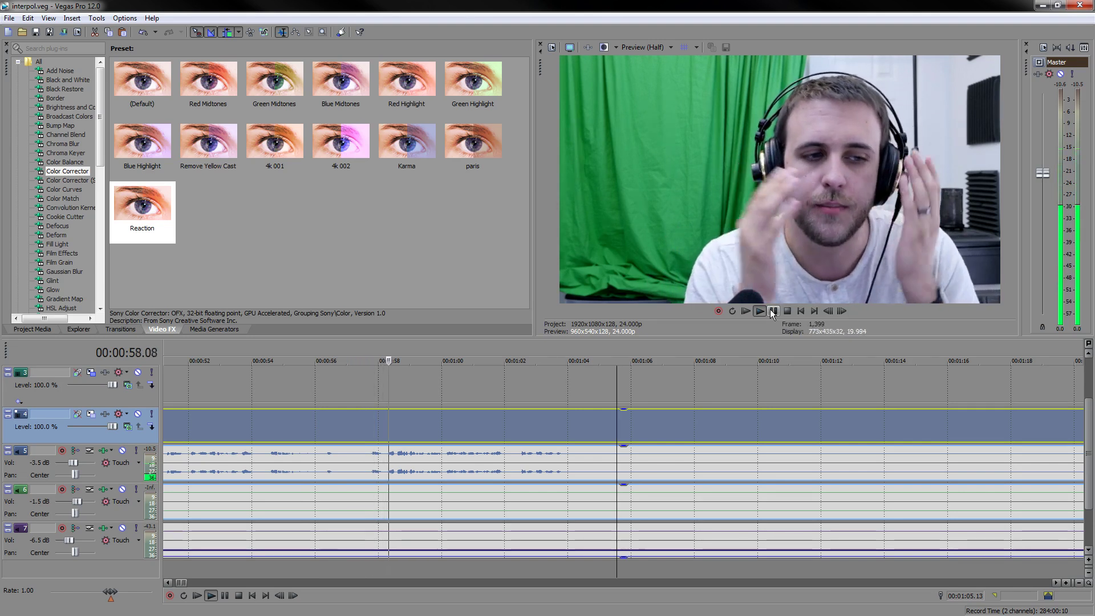
pyautogui.scroll(-5, 747, 429)
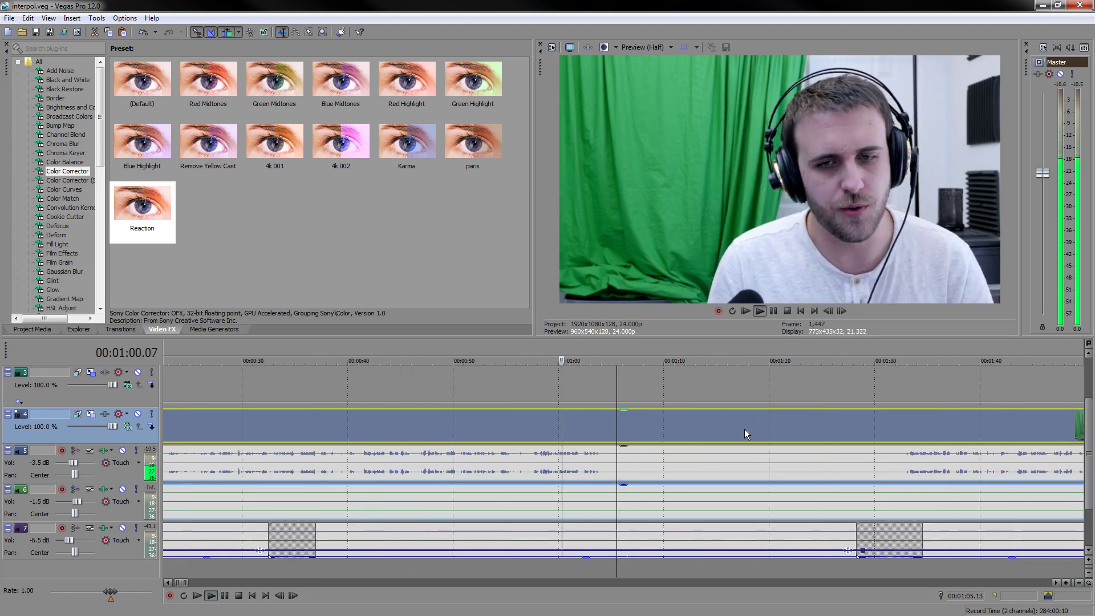
pyautogui.click(909, 462)
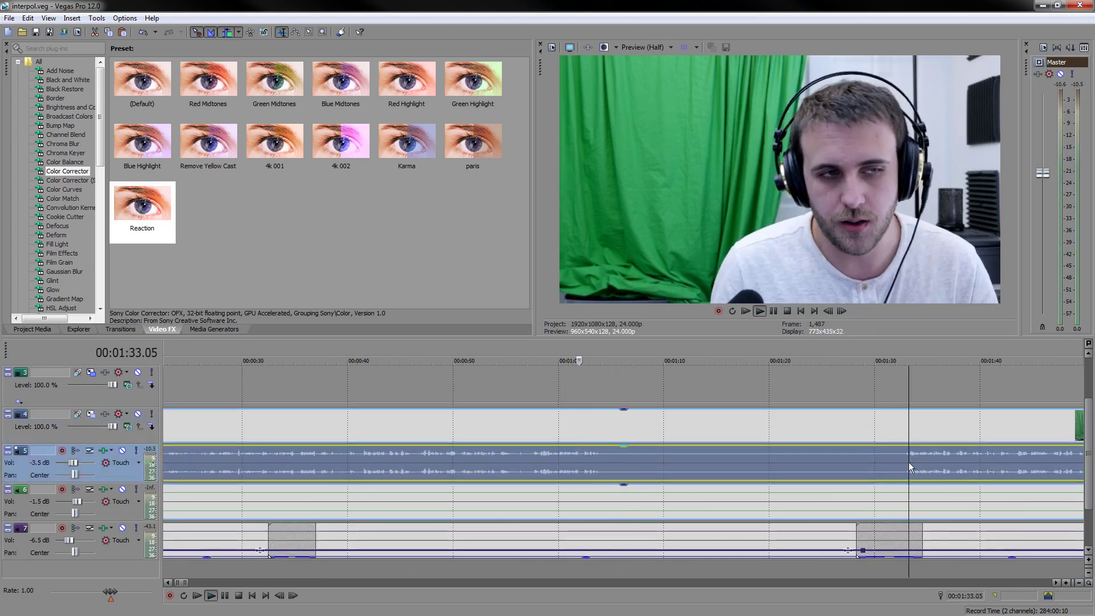
# - Play the first clip around 00:00:54 to 00:00:58 to find where the pause before the cut should begin
pyautogui.click(540, 458)
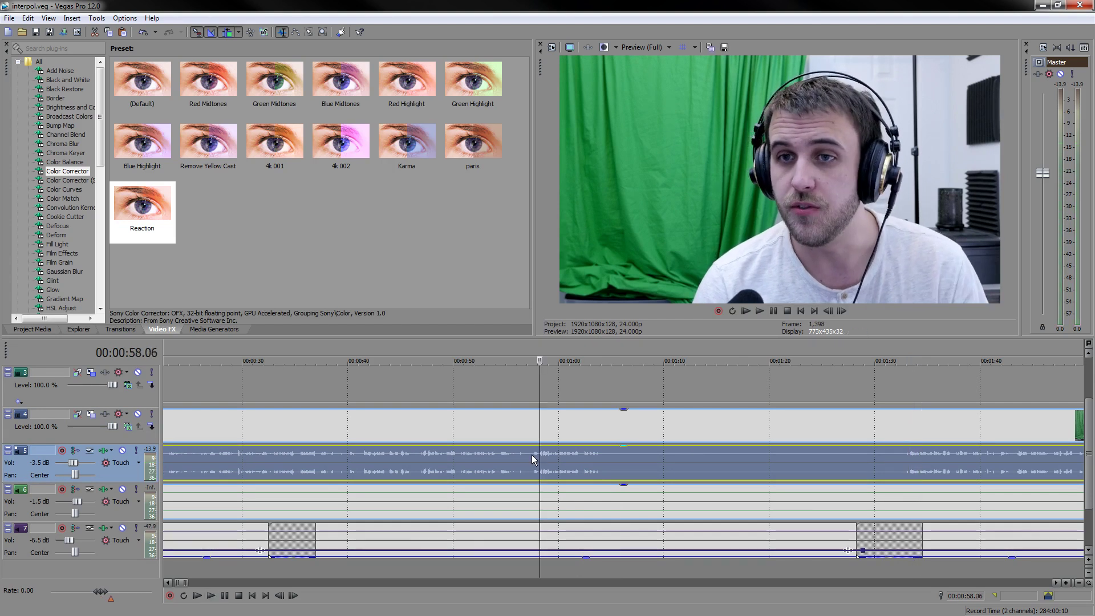
pyautogui.press('space')
pyautogui.scroll(6, 484, 468)
pyautogui.press('space')
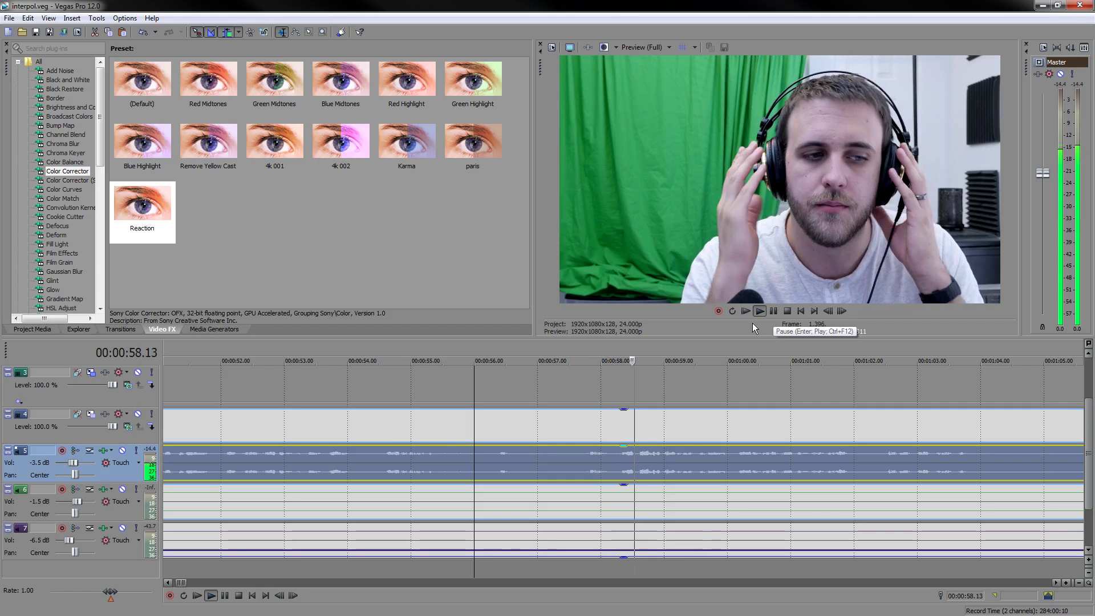
pyautogui.press('space')
pyautogui.click(581, 433)
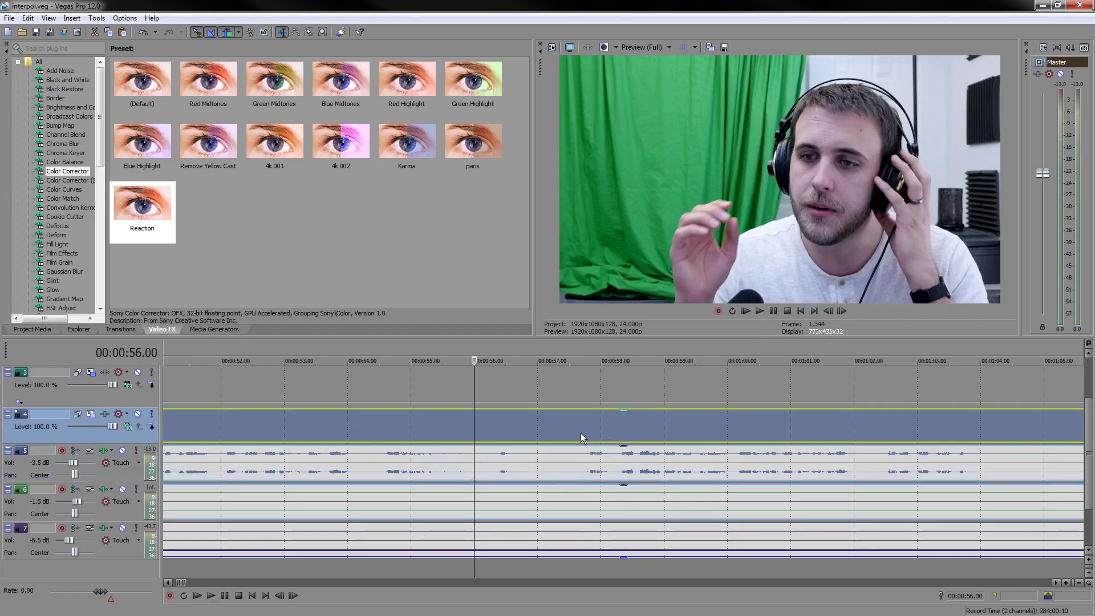
pyautogui.click(775, 310)
pyautogui.click(775, 310)
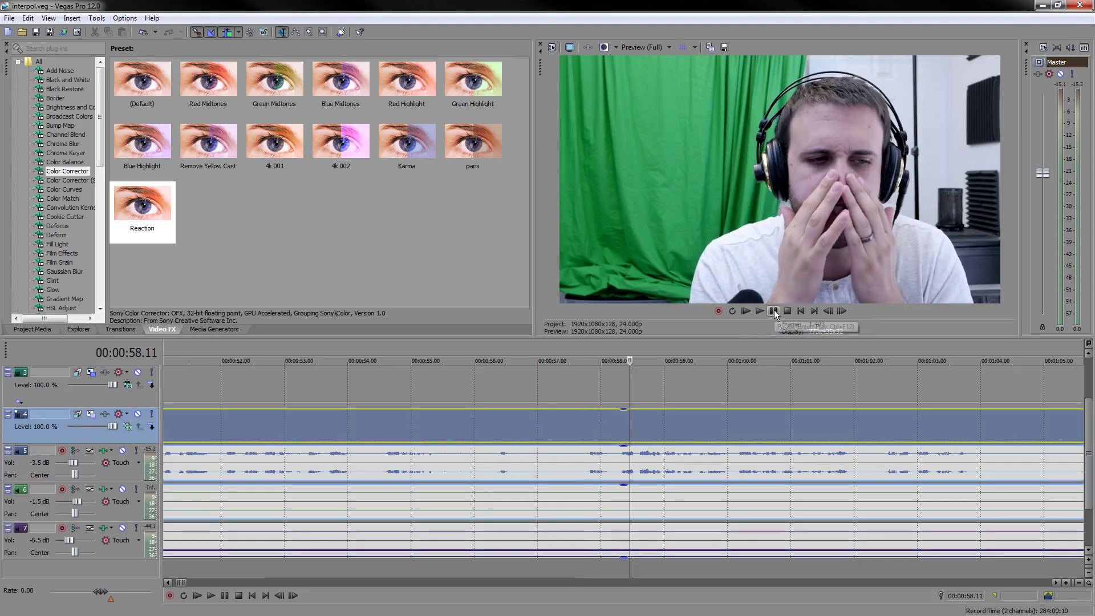
pyautogui.click(352, 412)
pyautogui.click(760, 311)
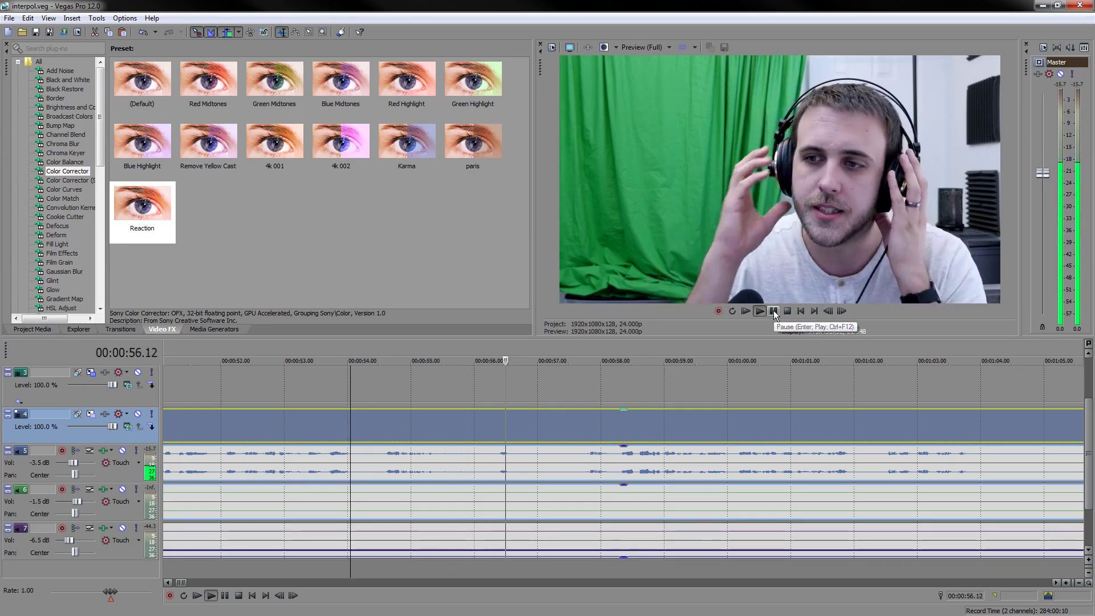
# - Place the cursor at 00:00:56.23 in the first clip and split its video and audio there
pyautogui.click(773, 310)
pyautogui.press('Left')
pyautogui.press('Left')
pyautogui.press('Left')
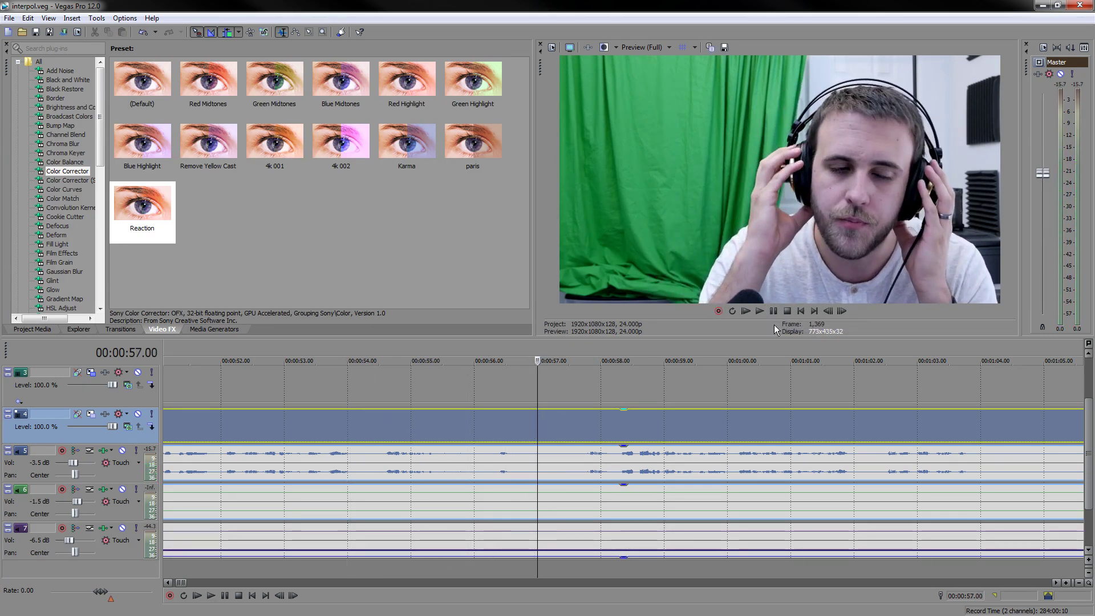
pyautogui.press('space')
pyautogui.press('space')
pyautogui.press('s')
# - Split the clip where speech resumes at about 00:01:33 and delete the section back to 00:00:56.23, closing the gap
pyautogui.scroll(-7, 645, 502)
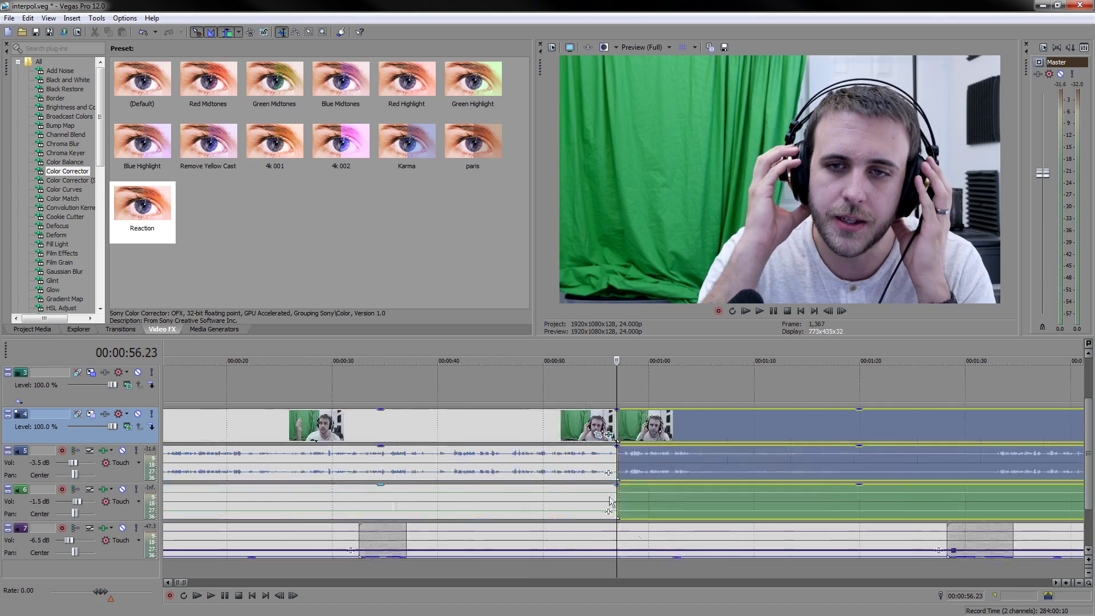
pyautogui.click(531, 465)
pyautogui.scroll(8, 546, 457)
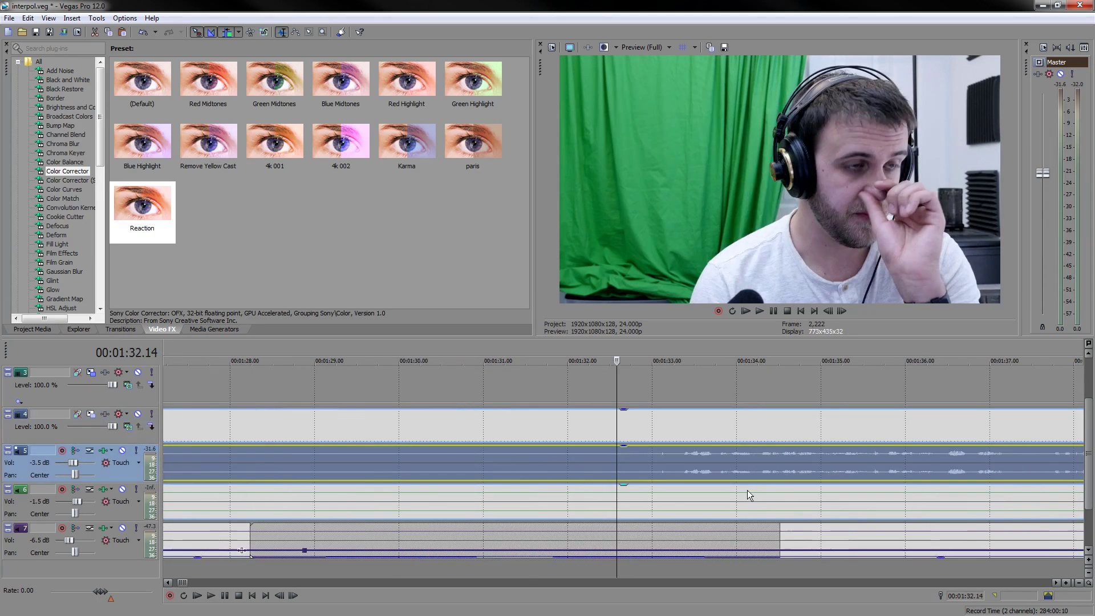
pyautogui.click(708, 464)
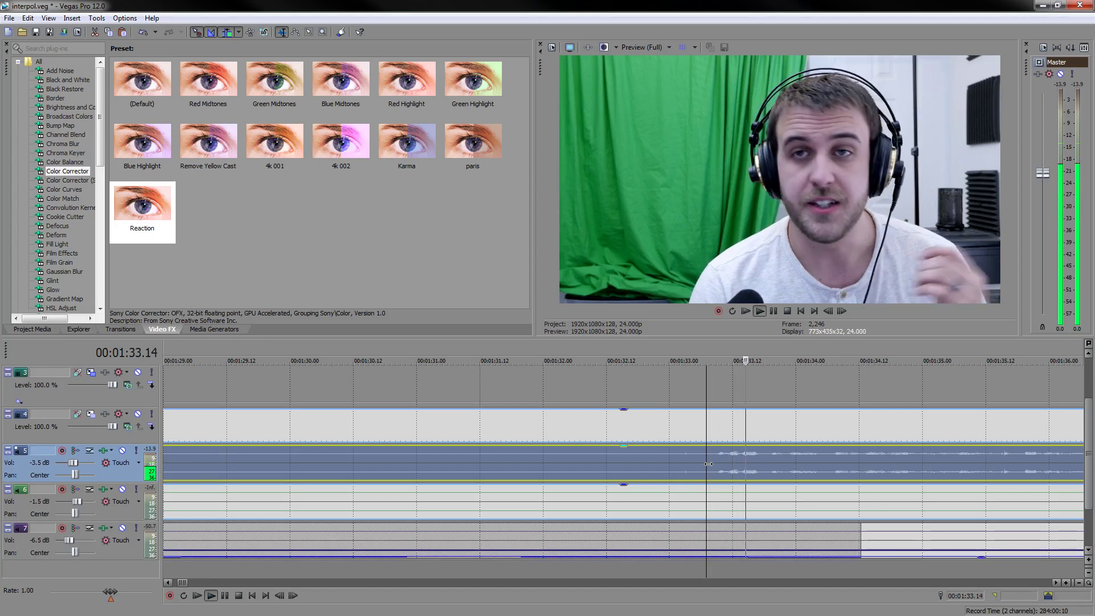
pyautogui.click(612, 426)
pyautogui.press('Delete')
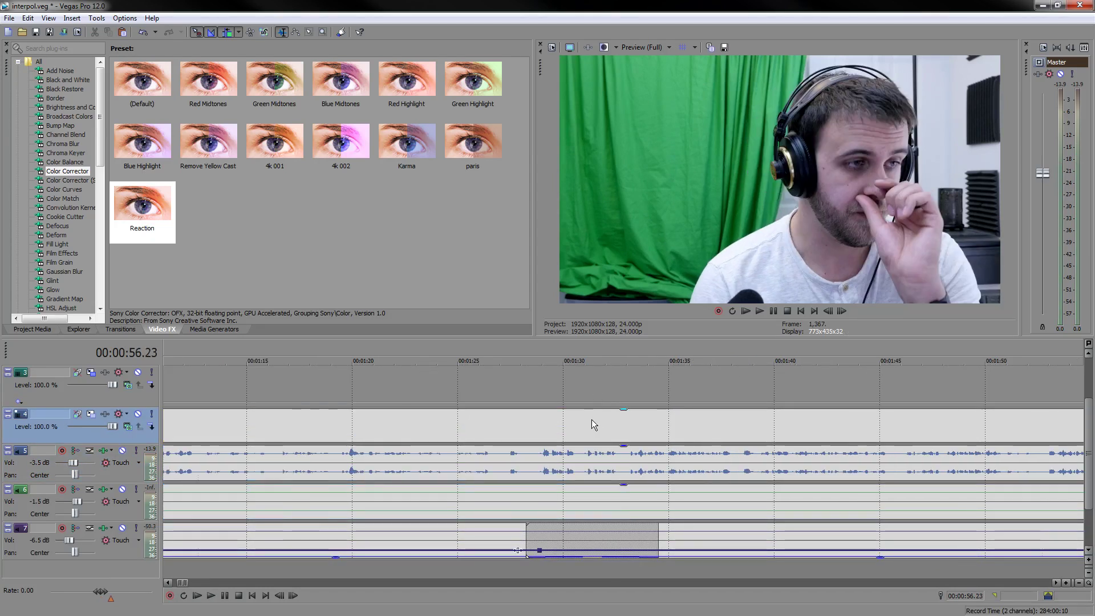
# - Play the webcam footage across the new cut near 00:00:56.23
pyautogui.click(476, 386)
pyautogui.press('space')
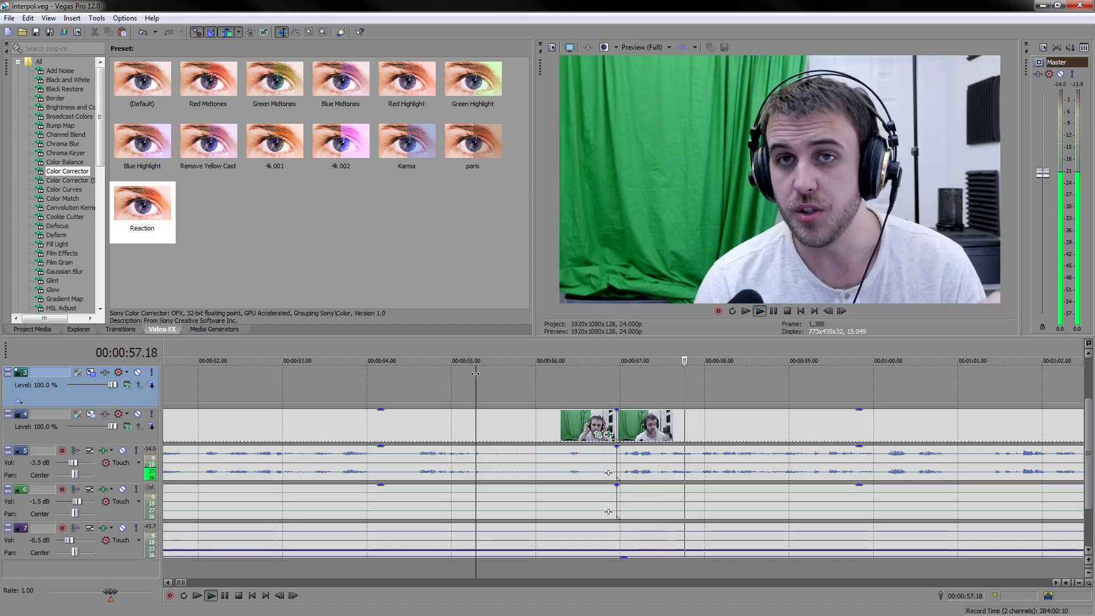
pyautogui.press('space')
# - Extend the end of the section before the cut by about two frames, butt the following section against it, and play the join
pyautogui.moveTo(648, 437); pyautogui.dragTo(621, 421)
pyautogui.click(655, 429)
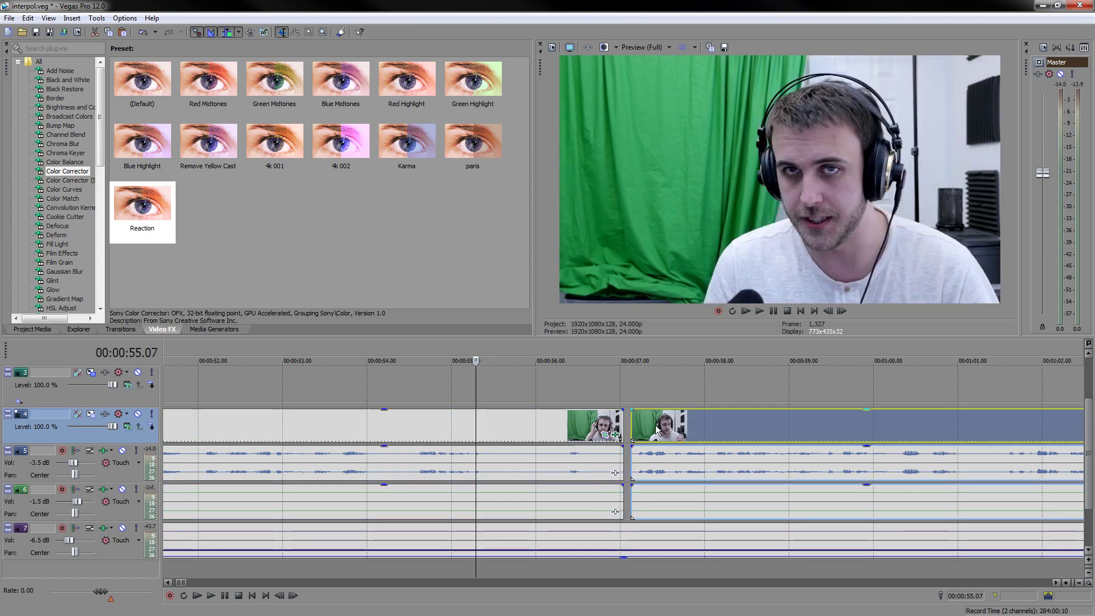
pyautogui.click(358, 386)
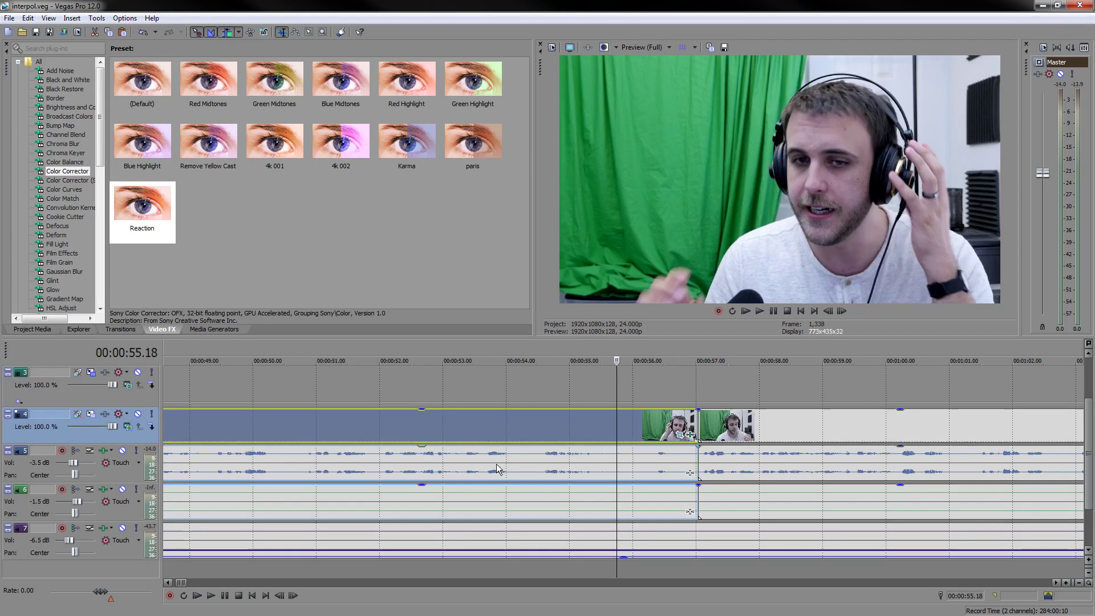
pyautogui.click(540, 441)
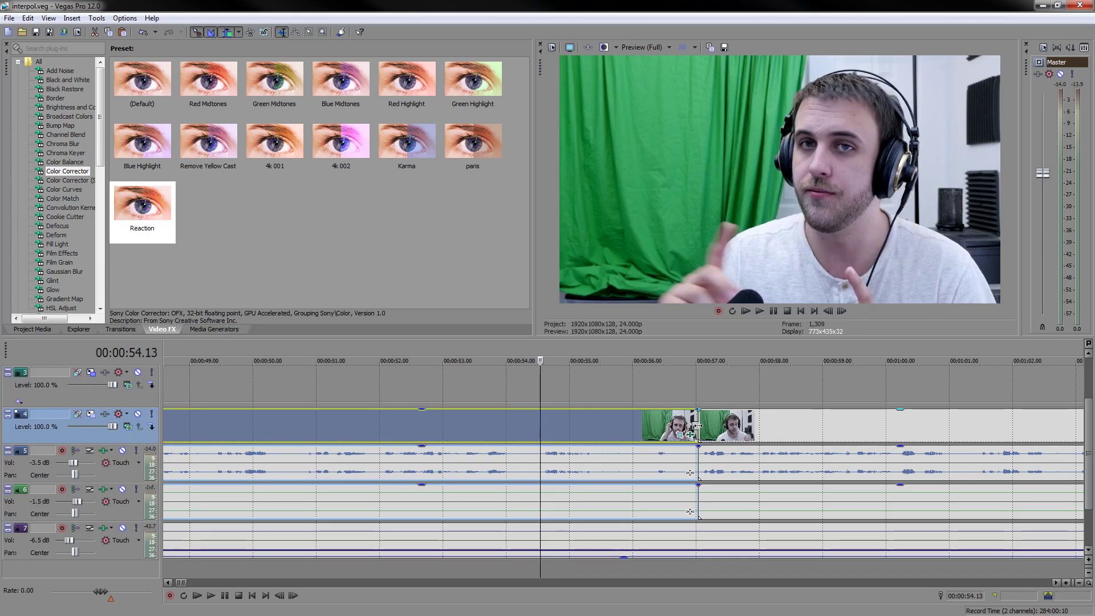
pyautogui.press('space')
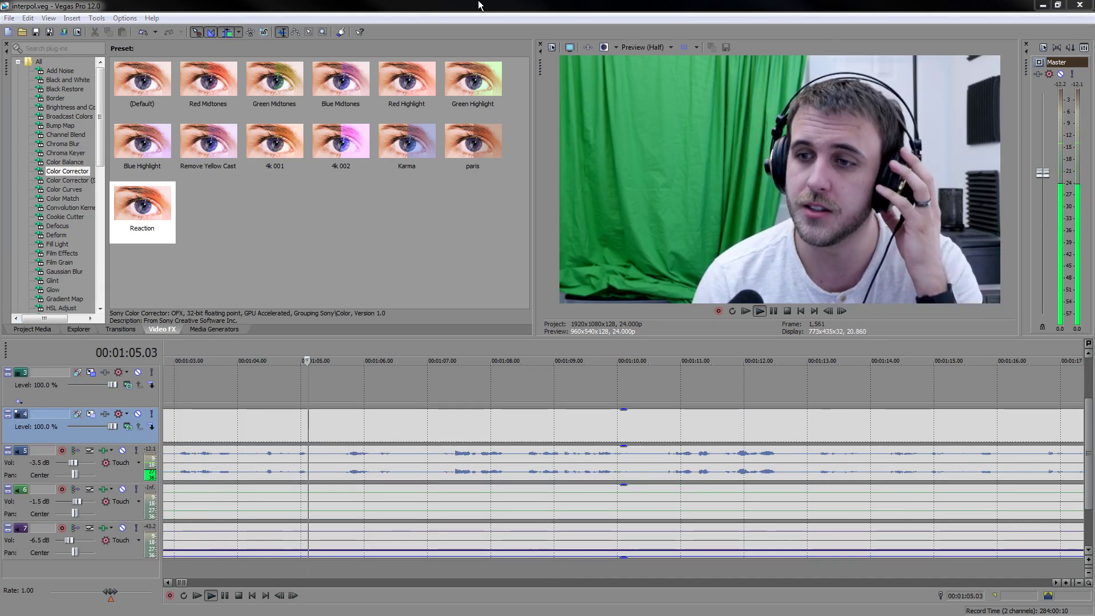
# - Move the album cover and title clips on tracks 2 and 3 along the timeline to start at about 00:05:31
pyautogui.scroll(-10, 881, 455)
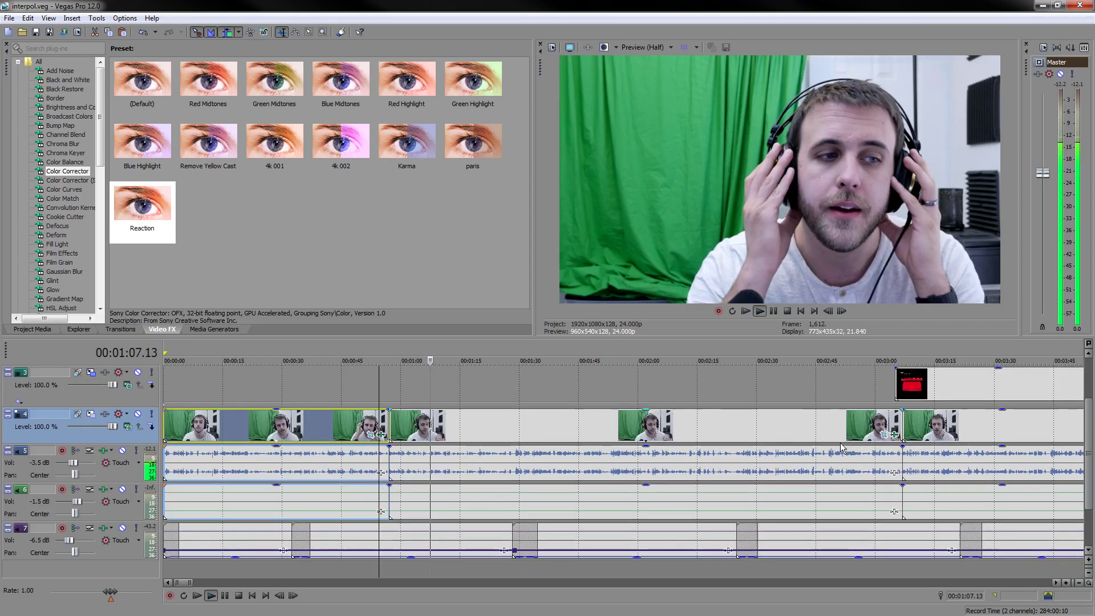
pyautogui.click(562, 425)
pyautogui.scroll(2, 561, 424)
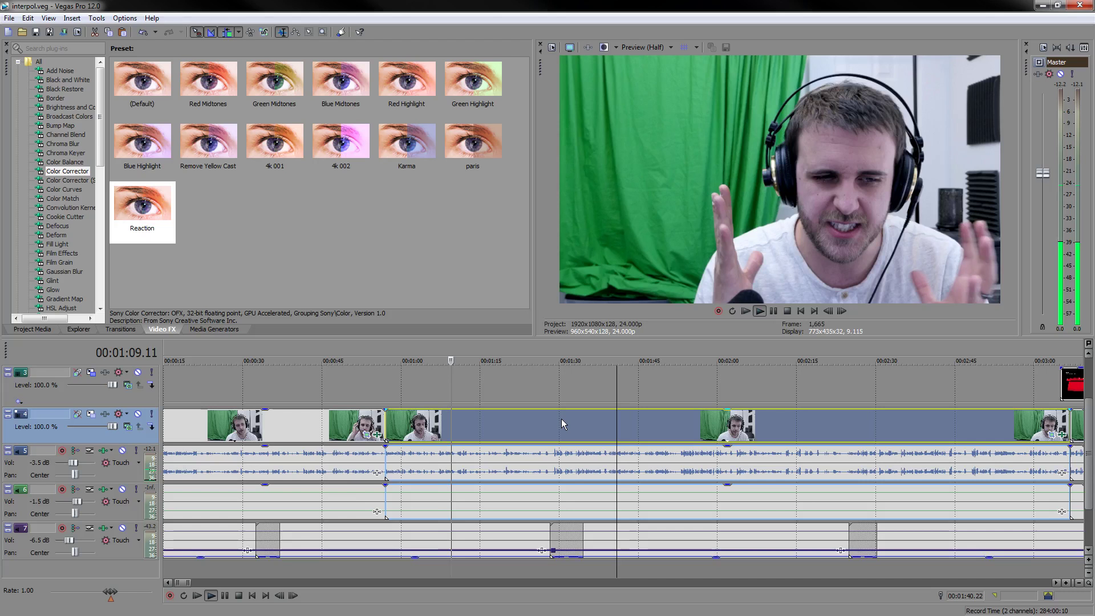
pyautogui.scroll(2, 562, 424)
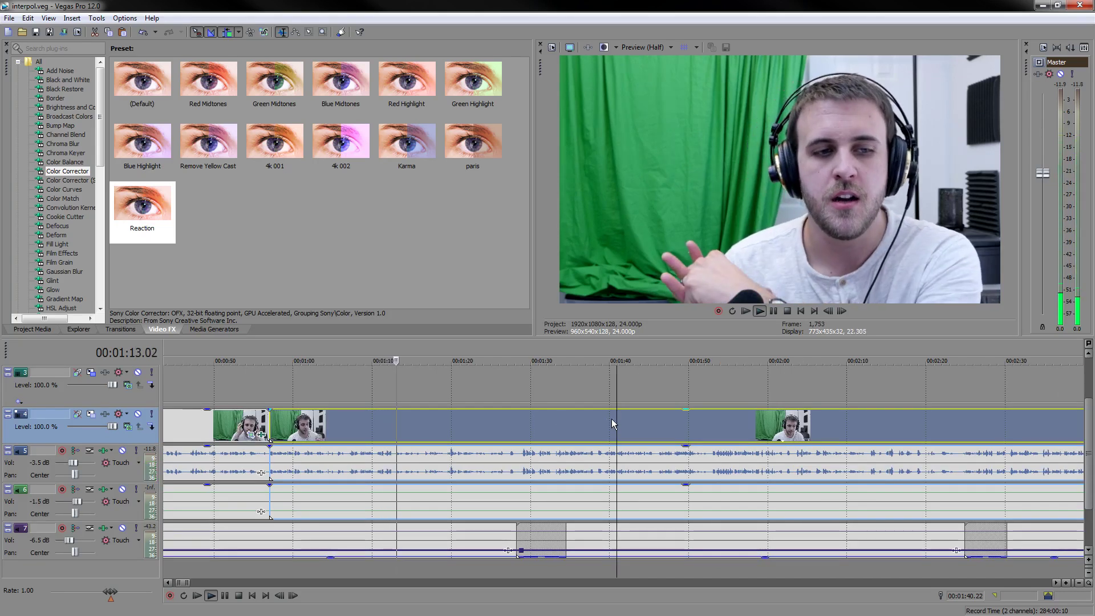
pyautogui.scroll(-4, 612, 423)
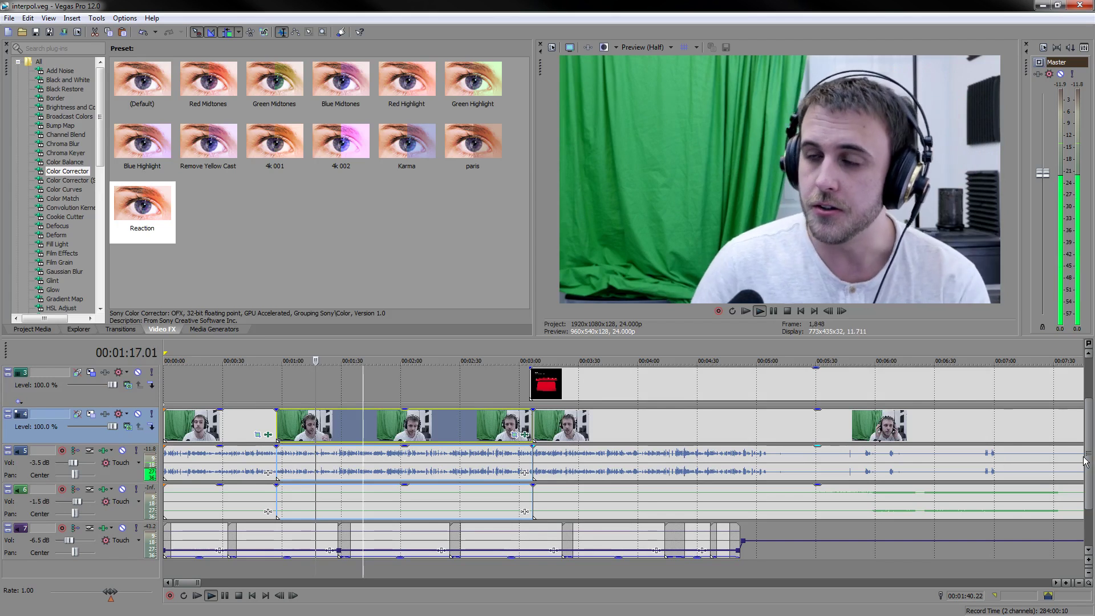
pyautogui.moveTo(1090, 461); pyautogui.dragTo(1094, 439)
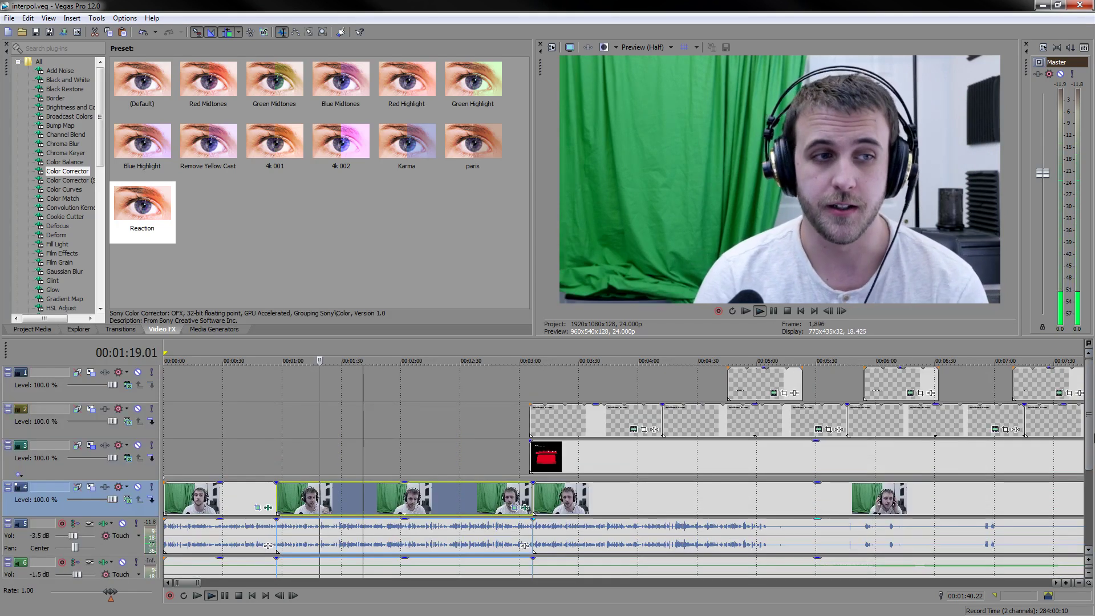
pyautogui.click(557, 465)
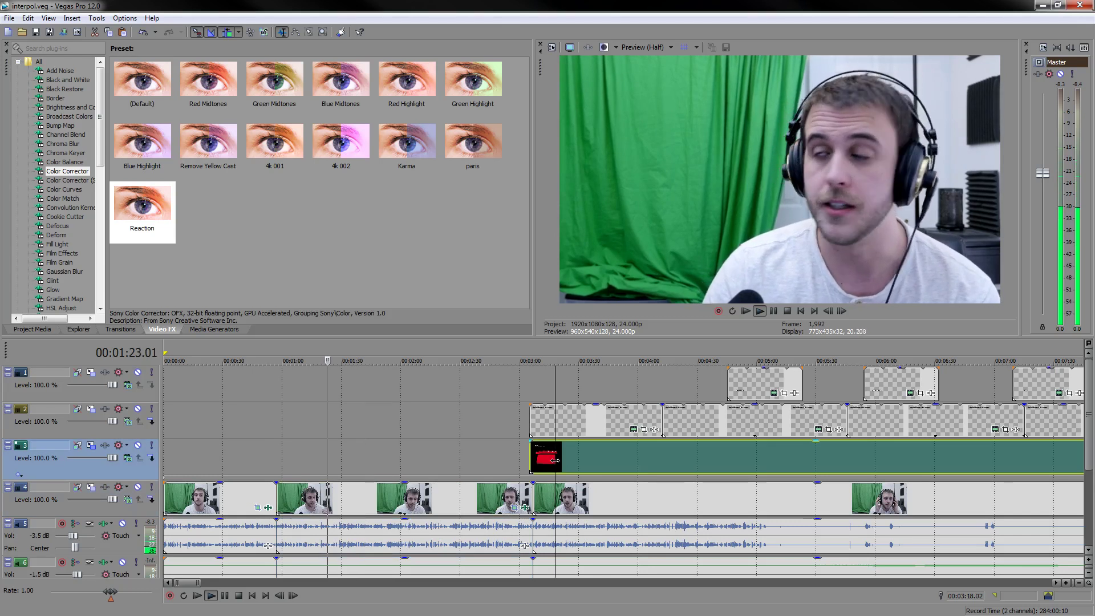
pyautogui.moveTo(571, 427); pyautogui.dragTo(838, 434)
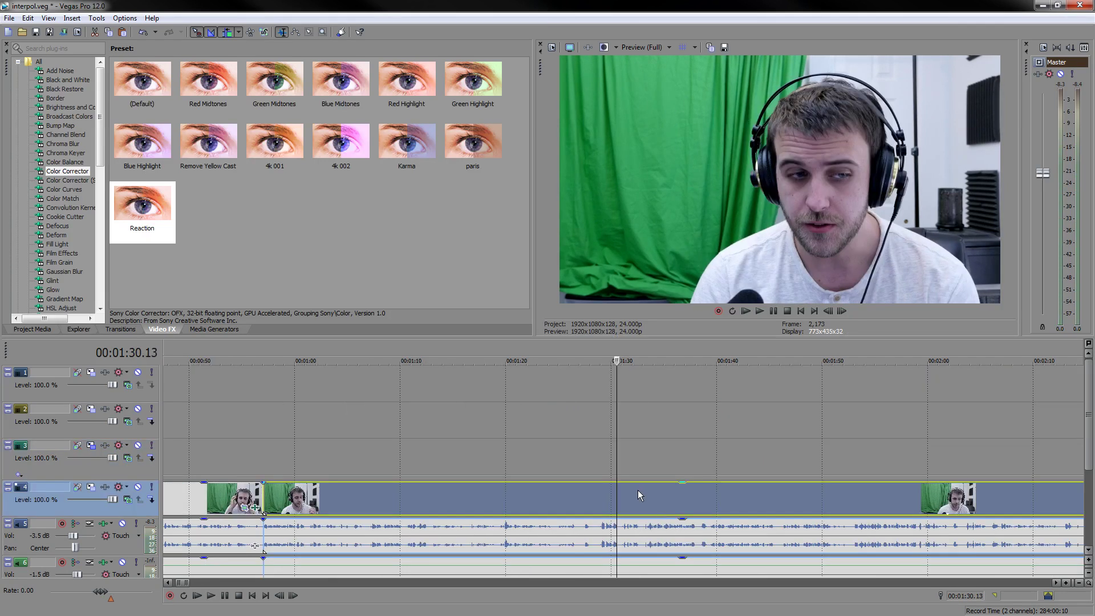
# - Play the webcam footage from about 00:01:29 and from about 00:03:21 to 00:03:41 to review the remaining content
pyautogui.click(638, 491)
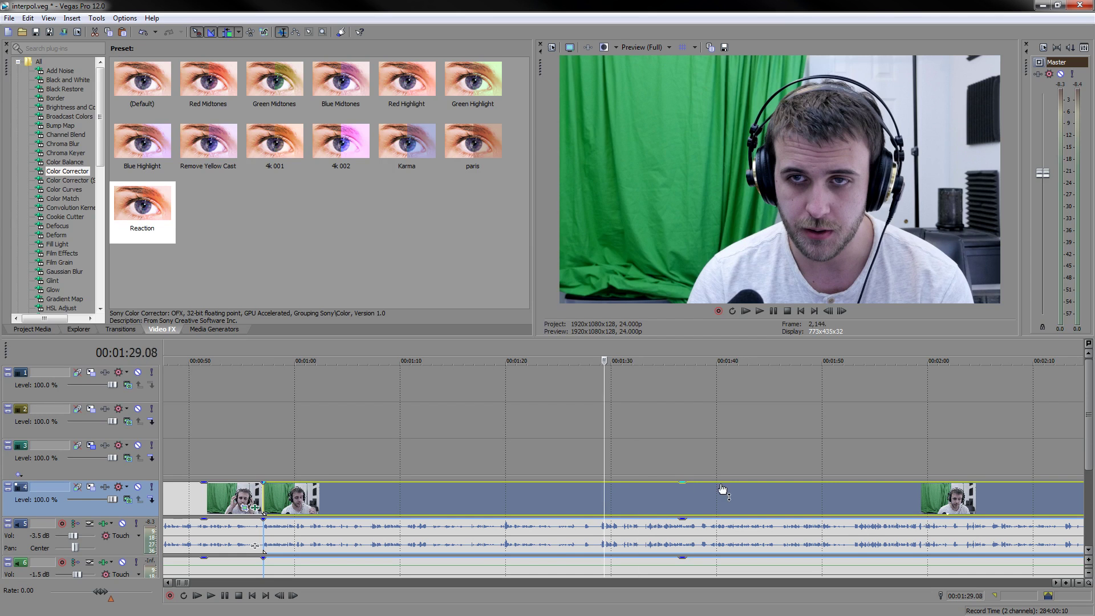
pyautogui.scroll(4, 684, 490)
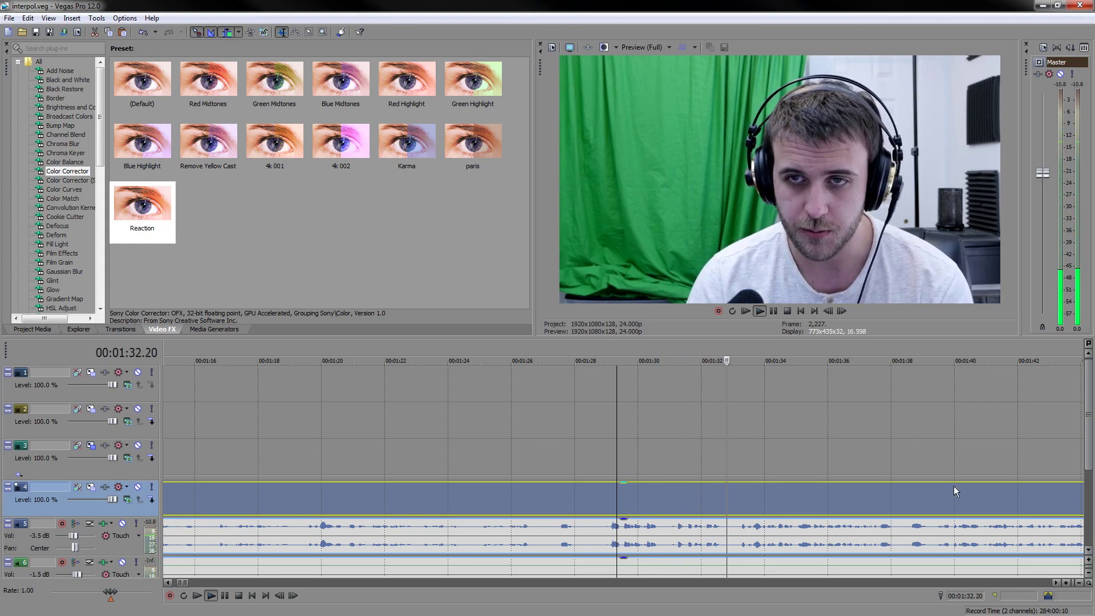
pyautogui.scroll(-3, 829, 583)
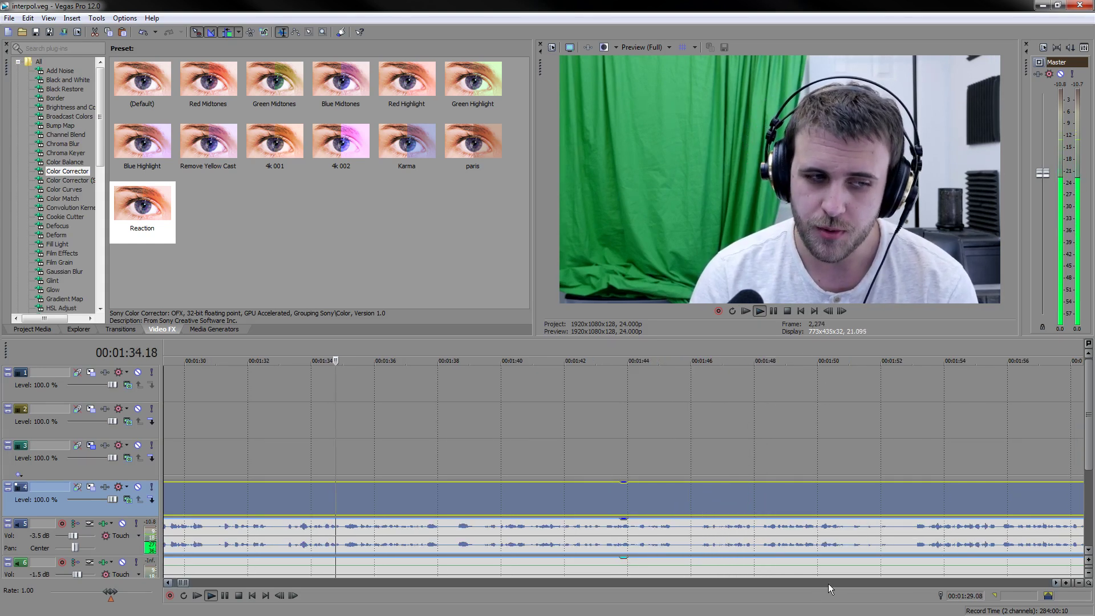
pyautogui.scroll(-5, 755, 462)
pyautogui.click(696, 505)
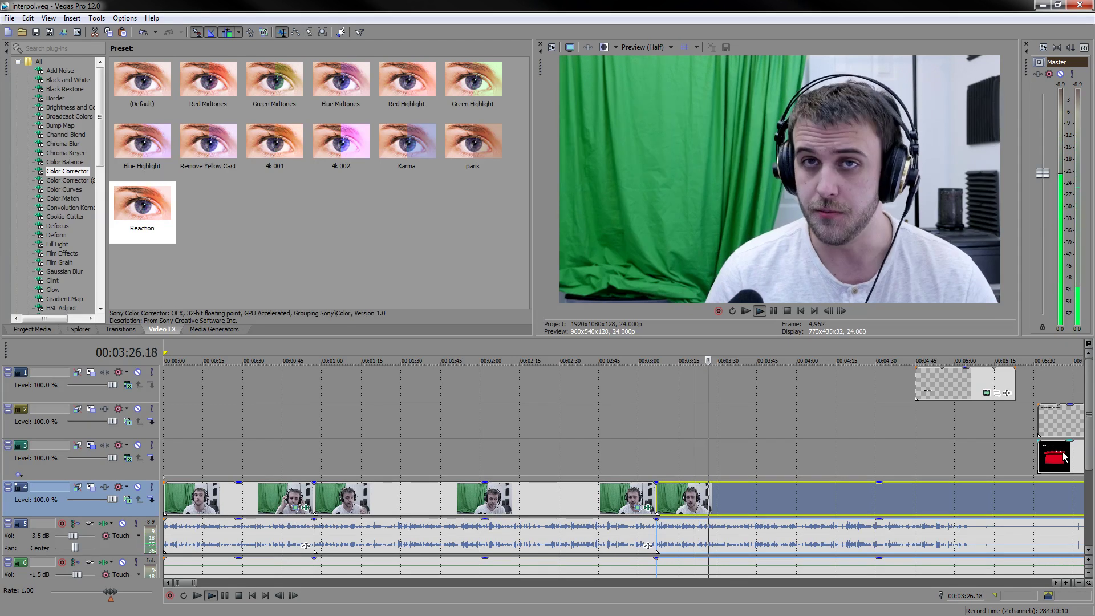
pyautogui.click(425, 452)
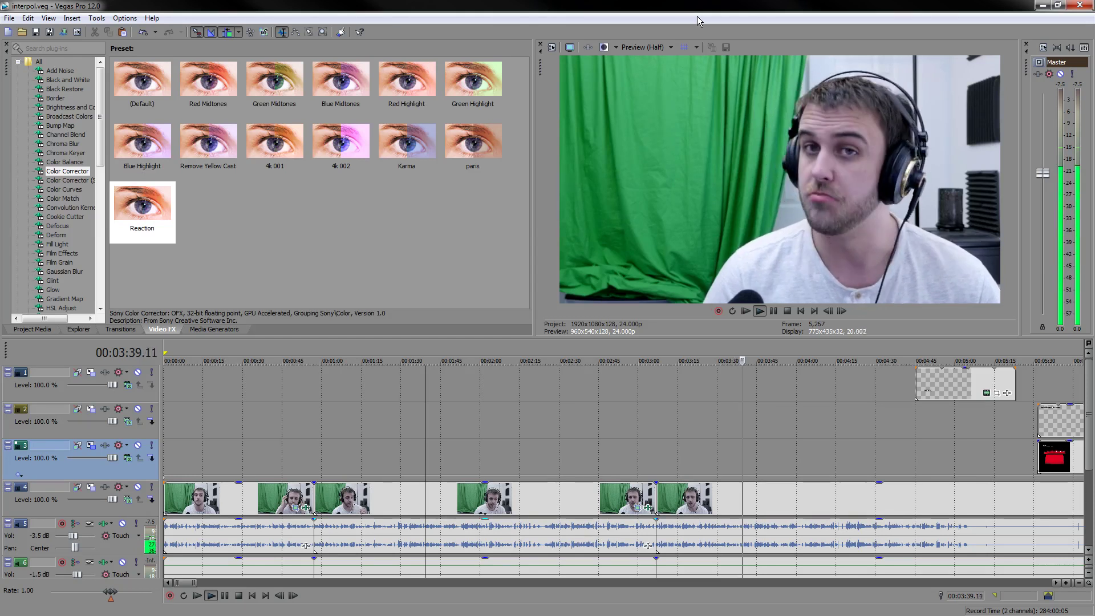
pyautogui.press('Return')
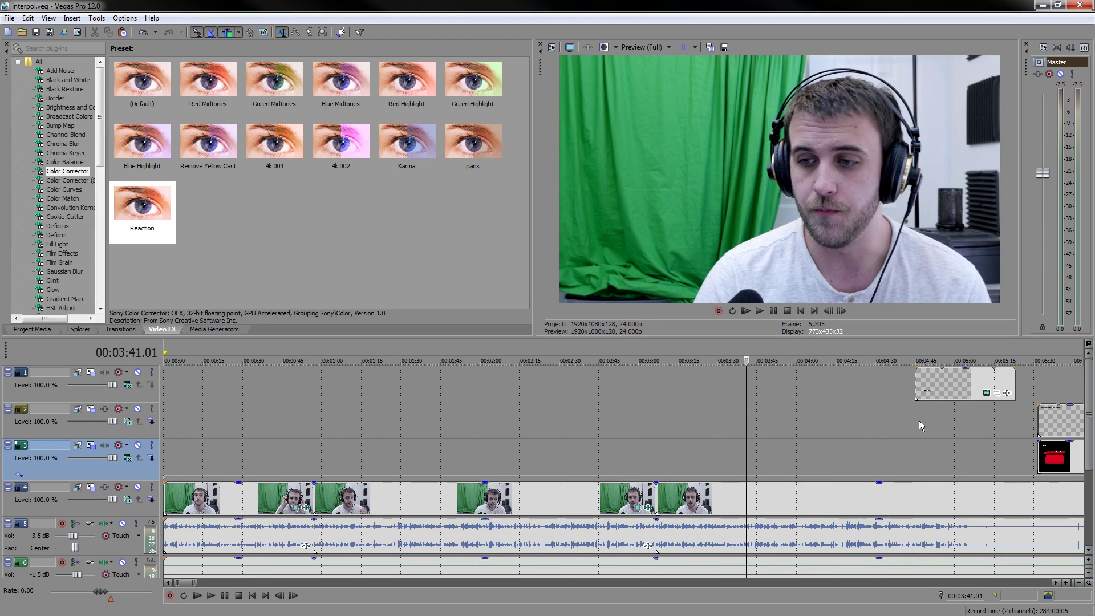
pyautogui.press('space')
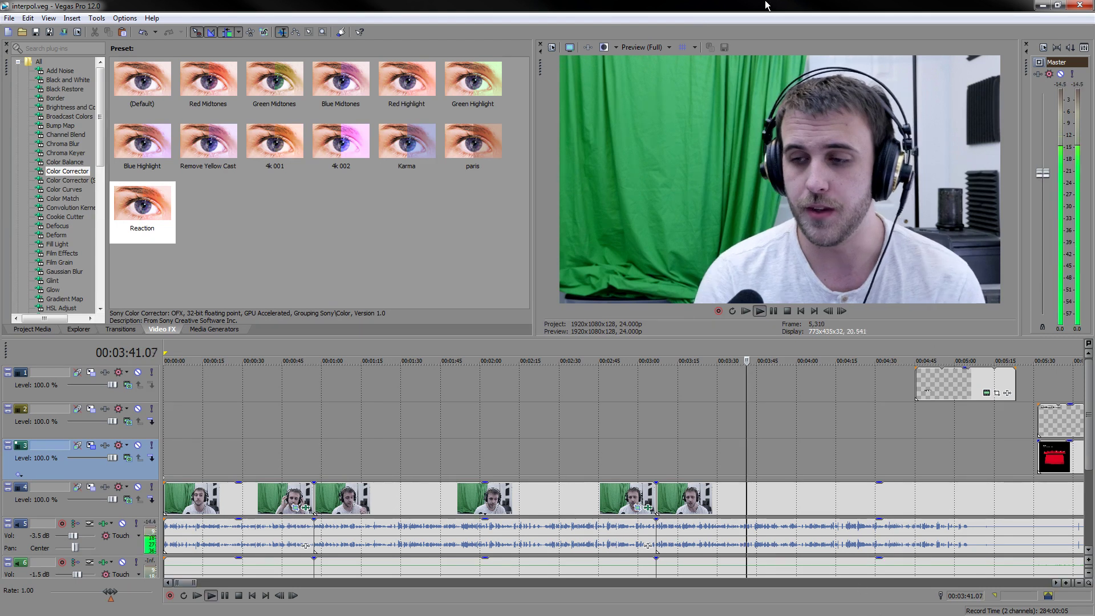
# - Move the overlay clips on track 1 along the timeline so the first one starts at about 00:06:57
pyautogui.click(758, 583)
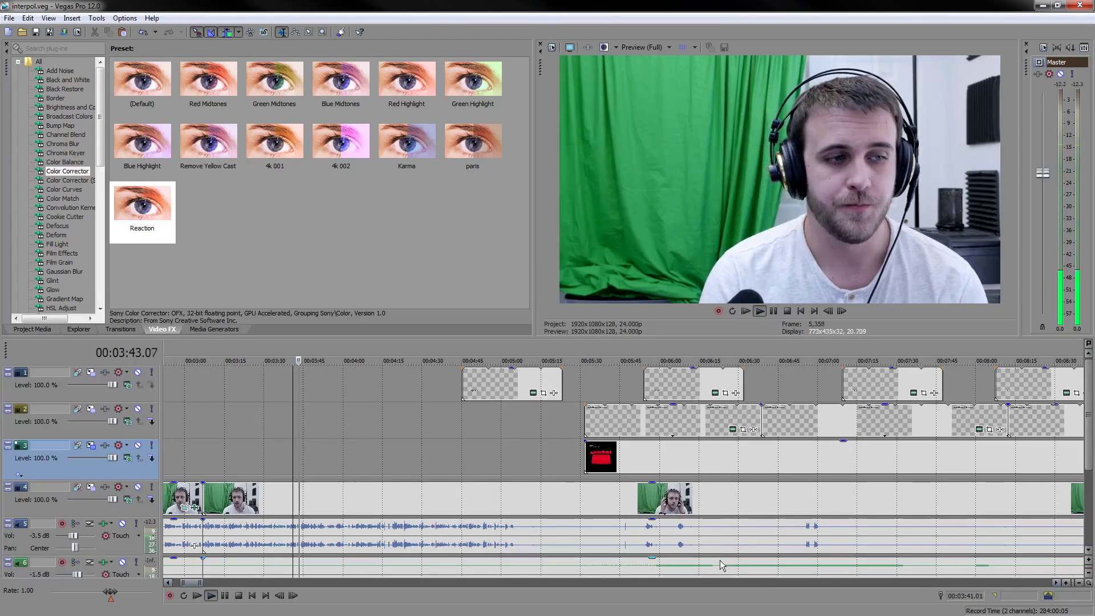
pyautogui.moveTo(474, 391); pyautogui.dragTo(821, 393)
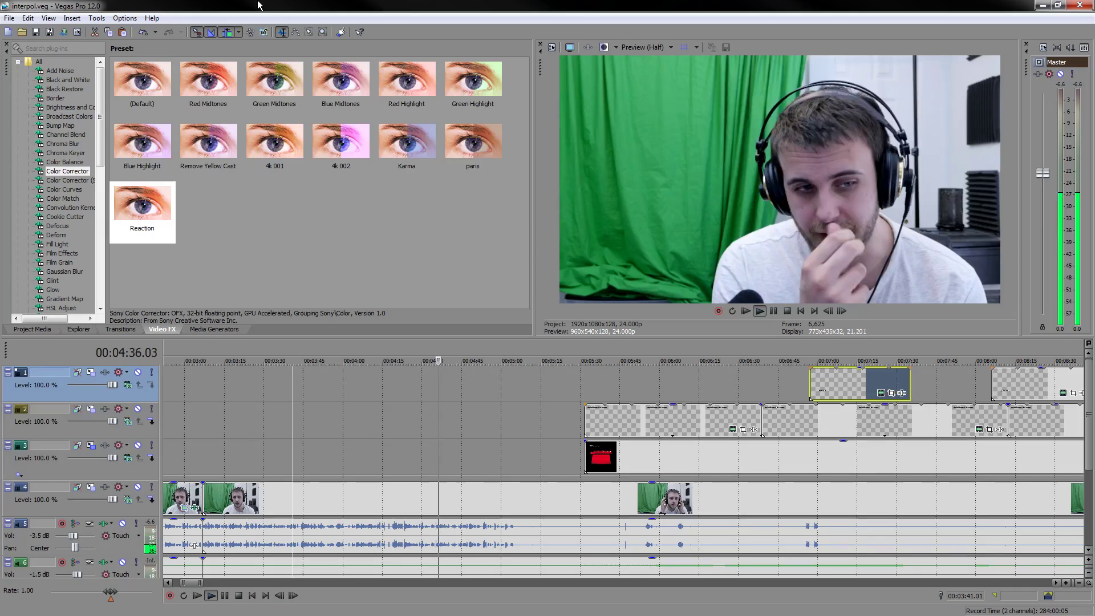
pyautogui.click(529, 473)
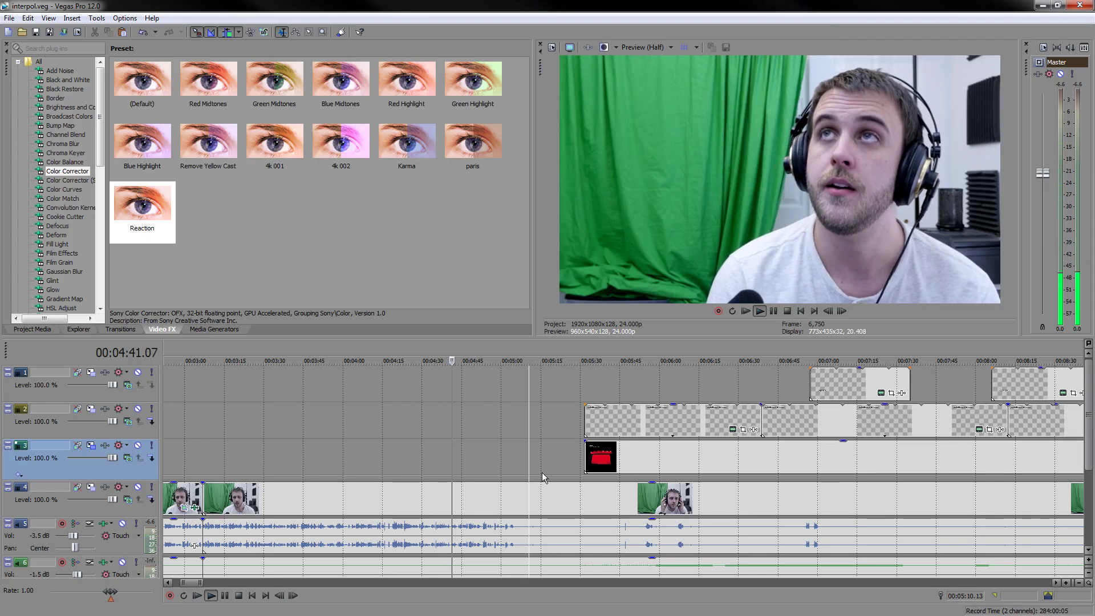
# - Select the album cover and title clips on tracks 2 and 3 and move them about 35 seconds earlier, to about 00:04:56
pyautogui.click(501, 497)
pyautogui.scroll(2, 500, 496)
pyautogui.scroll(1, 501, 496)
pyautogui.scroll(1, 601, 506)
pyautogui.scroll(-1, 601, 506)
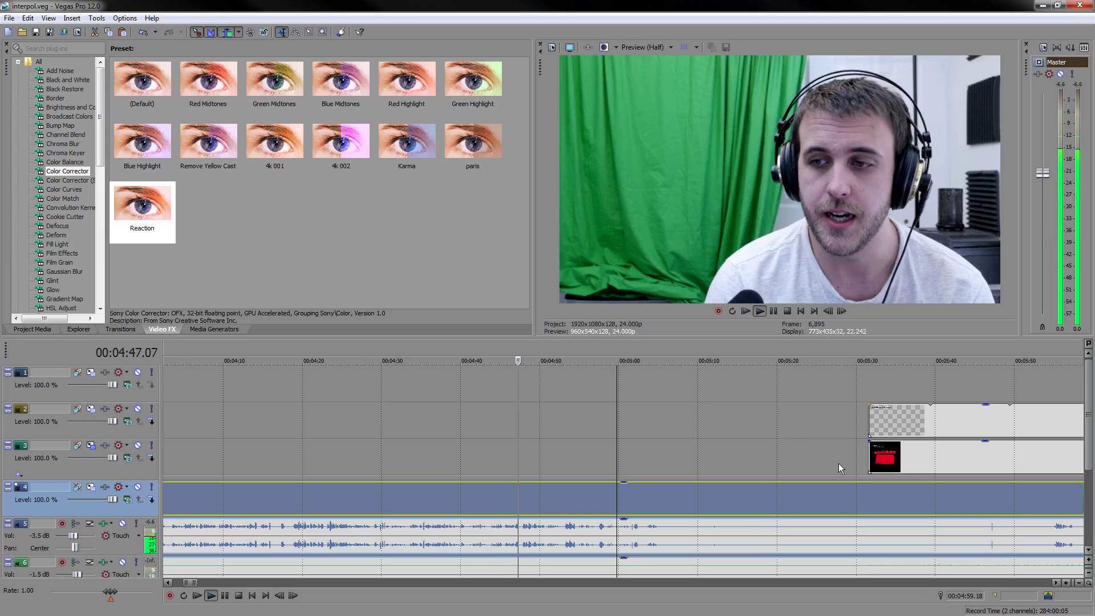
pyautogui.click(886, 456)
pyautogui.keyDown('ctrl'); pyautogui.click(891, 423); pyautogui.keyUp('ctrl')
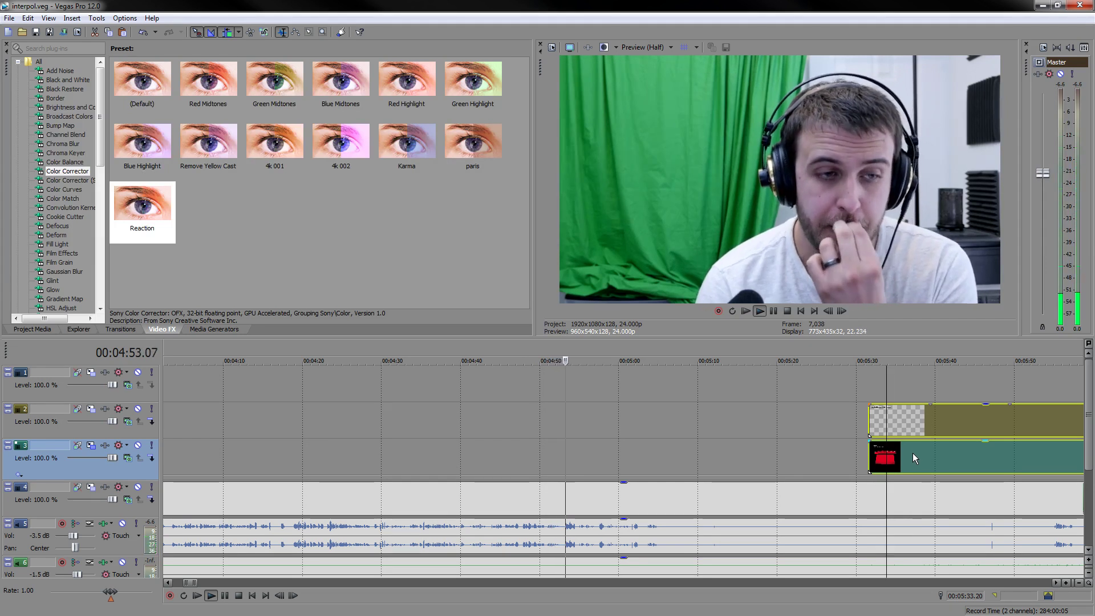
pyautogui.moveTo(913, 453); pyautogui.dragTo(635, 457)
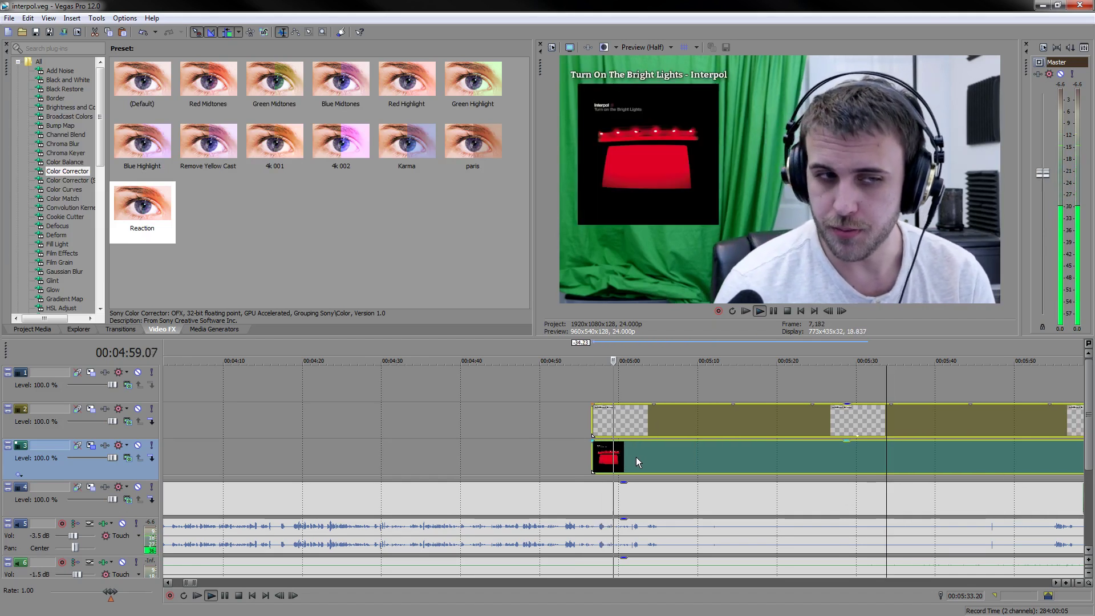
# - Move the album cover and title clips about one second later, to start at about 00:04:57, and give the album cover a short fade-in
pyautogui.click(583, 464)
pyautogui.scroll(6, 633, 466)
pyautogui.press('space')
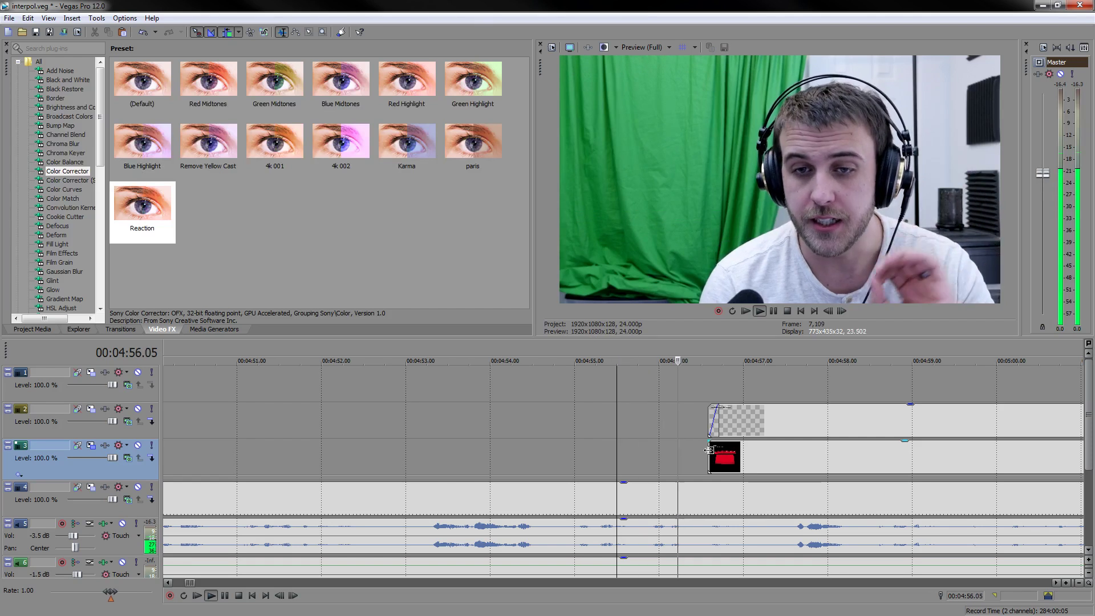
pyautogui.press('space')
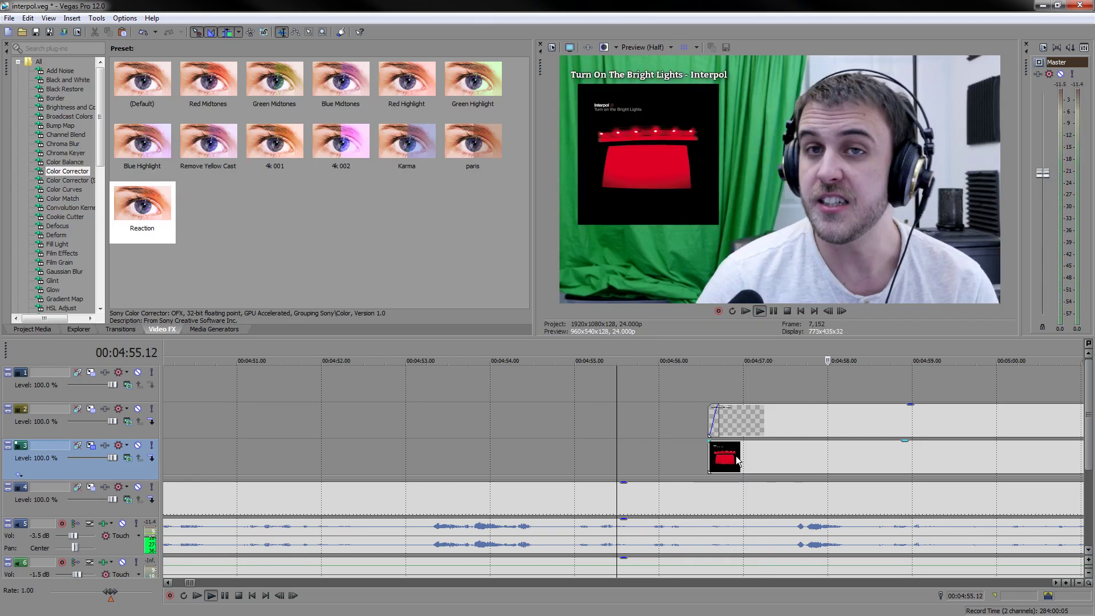
pyautogui.moveTo(728, 460); pyautogui.dragTo(802, 460)
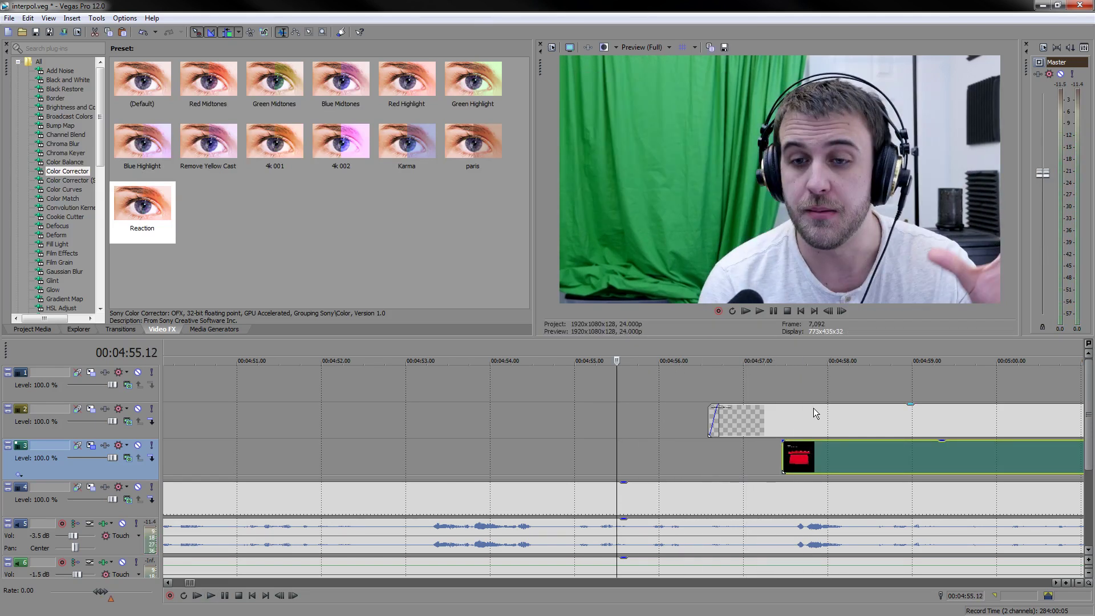
pyautogui.moveTo(797, 440)
pyautogui.moveTo(754, 421); pyautogui.dragTo(823, 415)
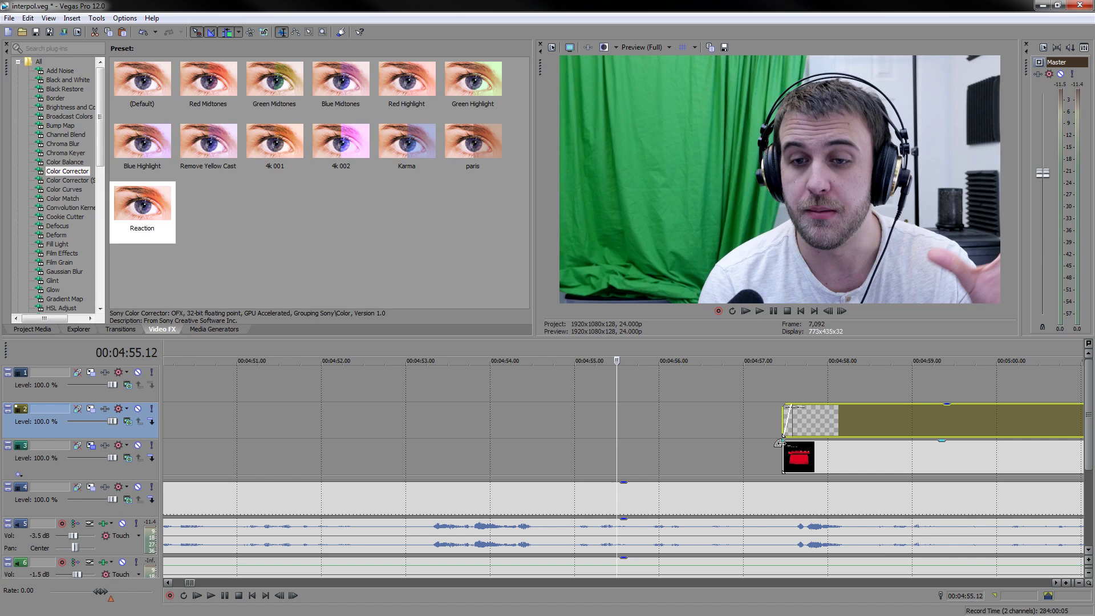
pyautogui.moveTo(785, 438)
pyautogui.mouseDown()
pyautogui.moveTo(795, 439)
pyautogui.moveTo(785, 440)
pyautogui.mouseUp()
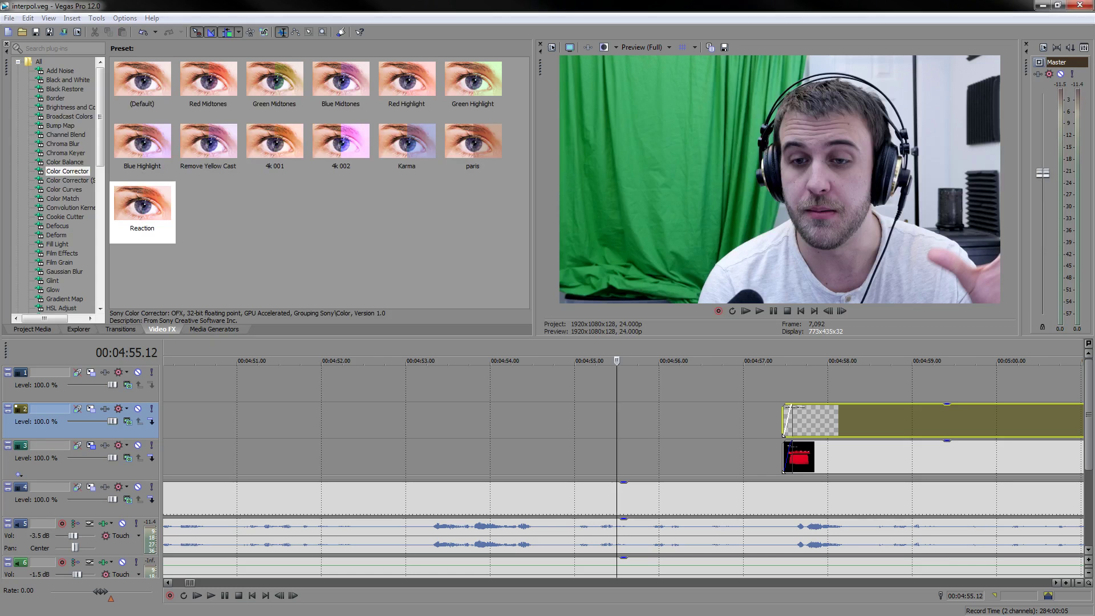
# - Play the overlay entrance, and shift the overlay clips on track 1 about 1:55 earlier
pyautogui.press('space')
pyautogui.click(883, 507)
pyautogui.scroll(-5, 883, 507)
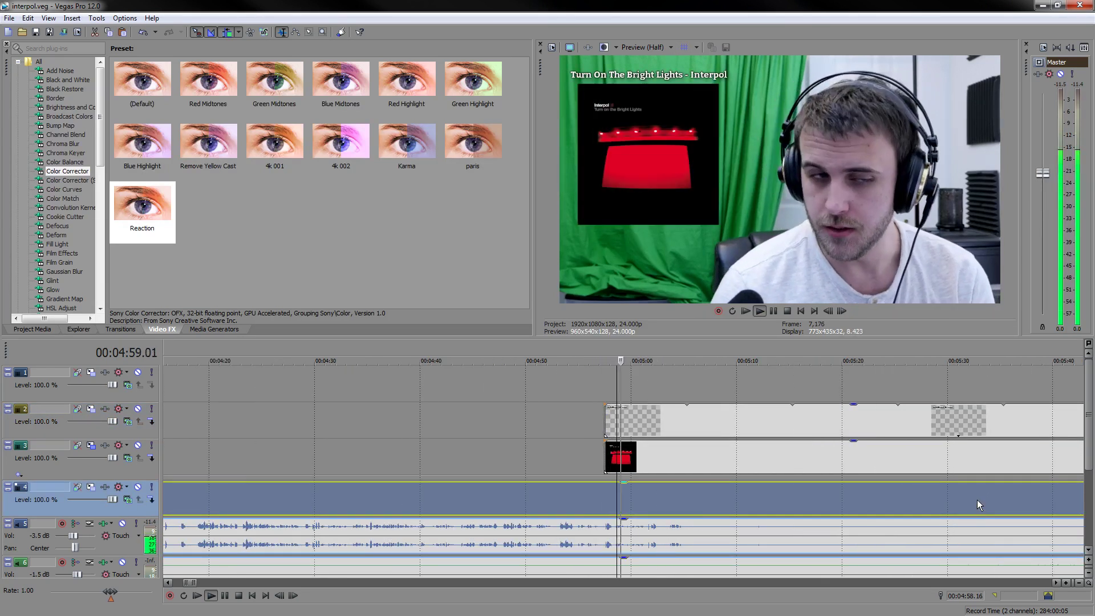
pyautogui.scroll(3, 978, 501)
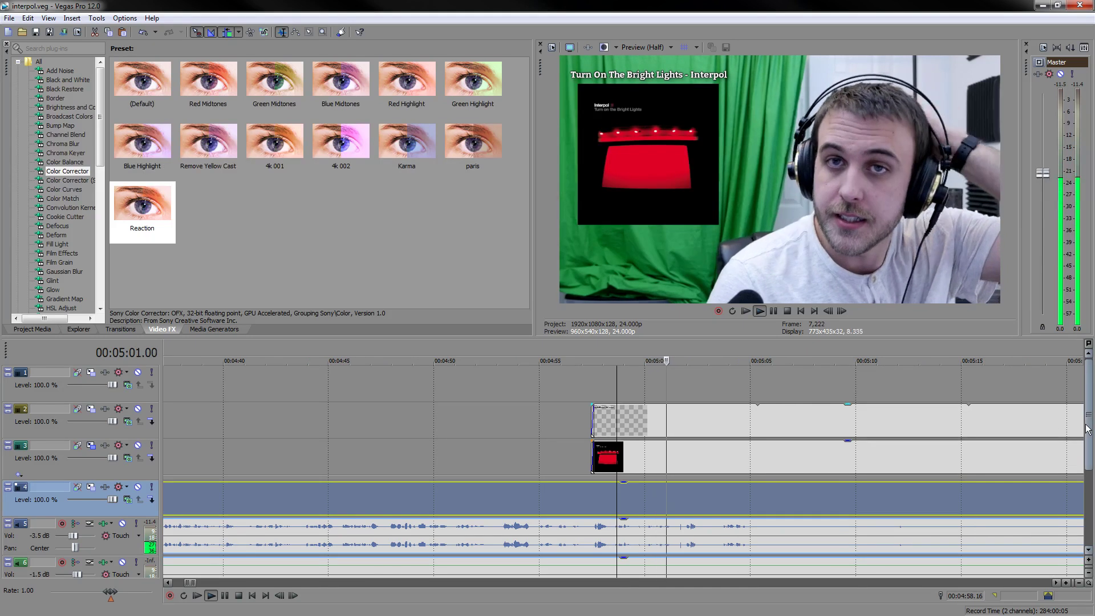
pyautogui.scroll(-5, 724, 368)
pyautogui.click(664, 370)
pyautogui.moveTo(663, 370); pyautogui.dragTo(646, 370)
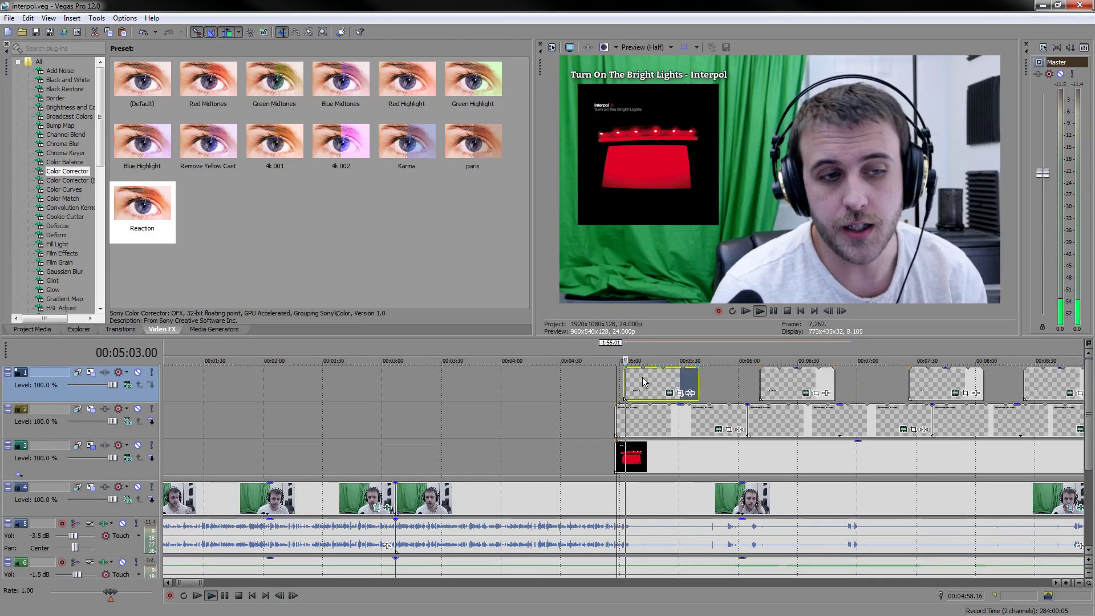
# - Fine-tune the first track 1 overlay so it starts just before 00:05:02, checking its entrance in playback
pyautogui.scroll(5, 648, 406)
pyautogui.scroll(4, 683, 384)
pyautogui.press('space')
pyautogui.moveTo(748, 389); pyautogui.dragTo(679, 395)
pyautogui.press('space')
pyautogui.click(595, 382)
pyautogui.press('space')
pyautogui.press('space')
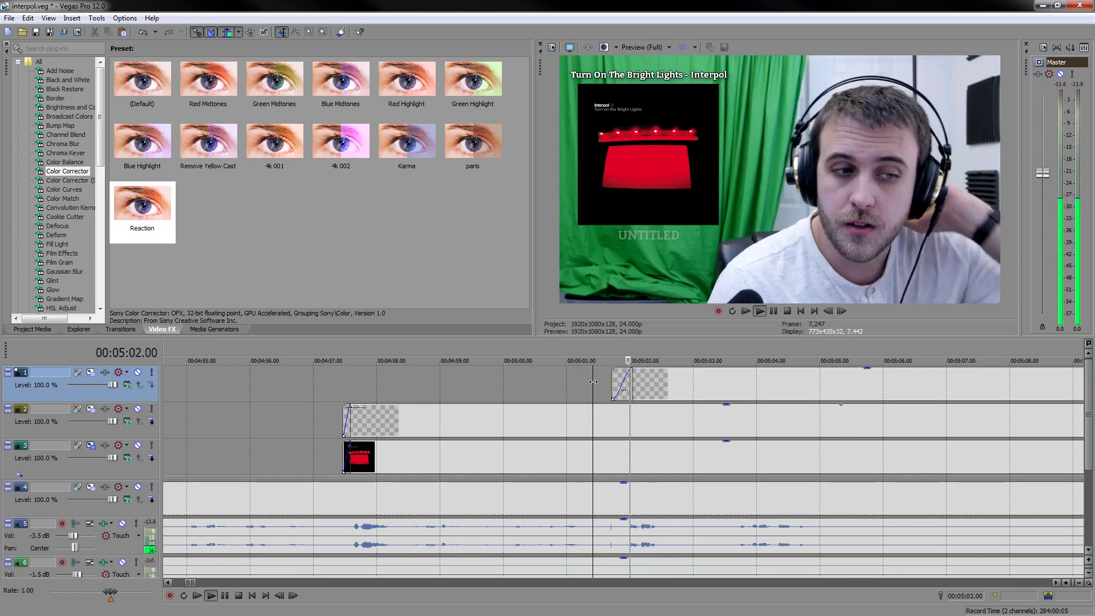
# - Play the footage past the UNTITLED overlay's entrance and split the webcam video and its audio at 00:05:10.12
pyautogui.scroll(-3, 1090, 417)
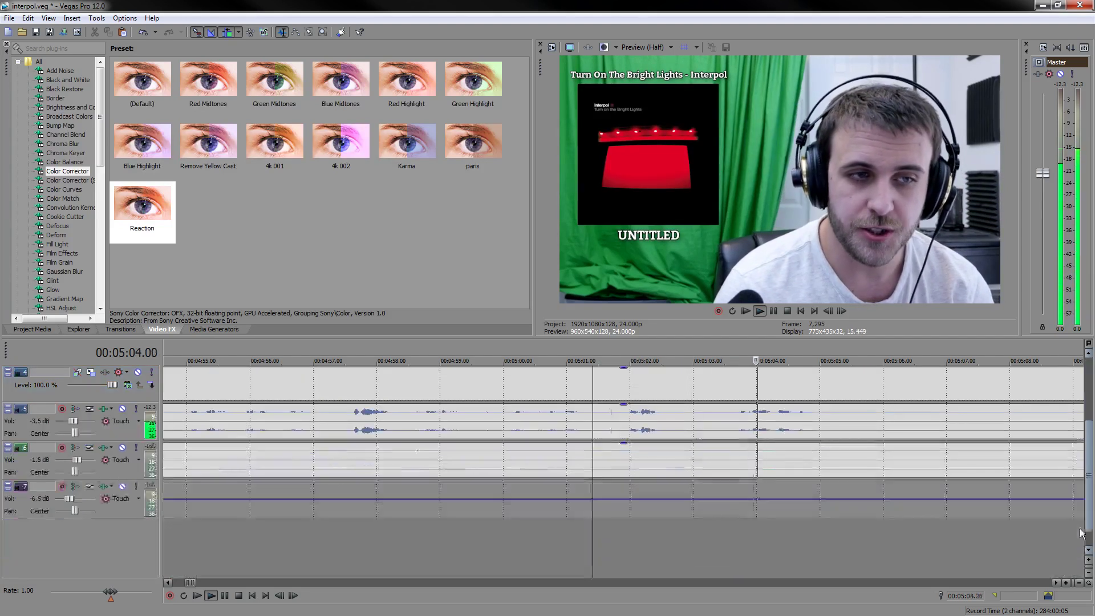
pyautogui.scroll(-5, 807, 416)
pyautogui.click(659, 385)
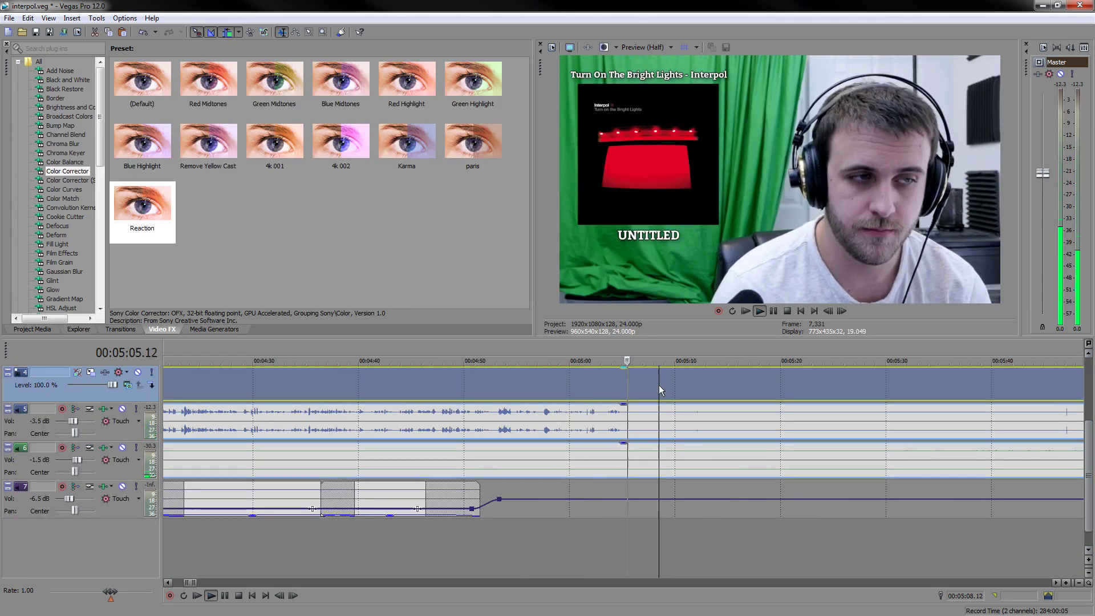
pyautogui.click(770, 313)
pyautogui.press('s')
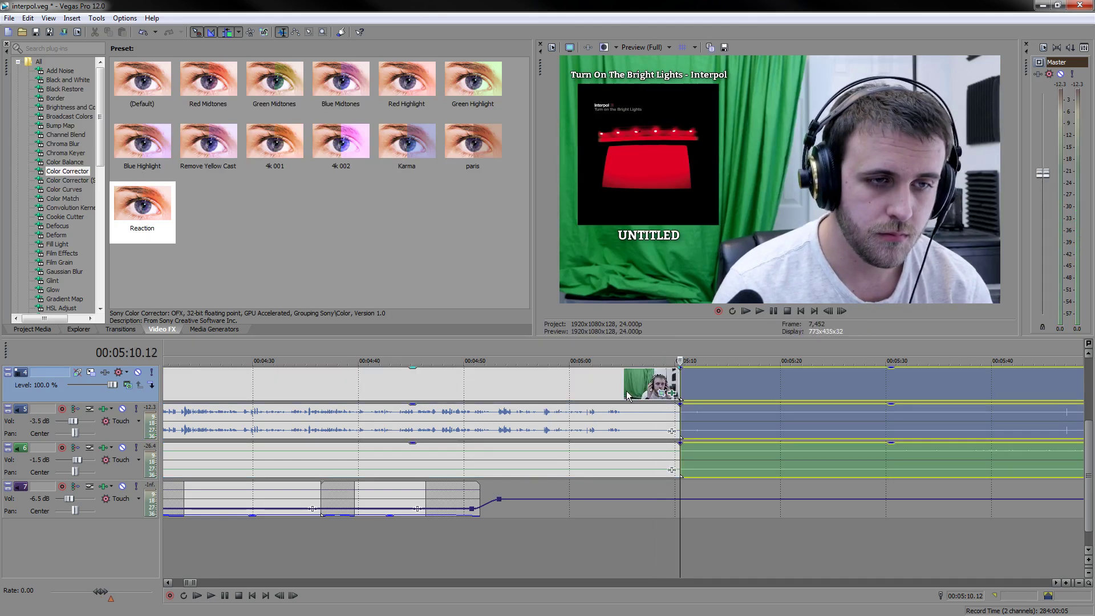
# - Split the webcam footage at 00:05:05.07 and lower the gain of the track 5 audio piece running up to the 00:05:10.12 cut
pyautogui.click(623, 397)
pyautogui.press('space')
pyautogui.scroll(3, 623, 398)
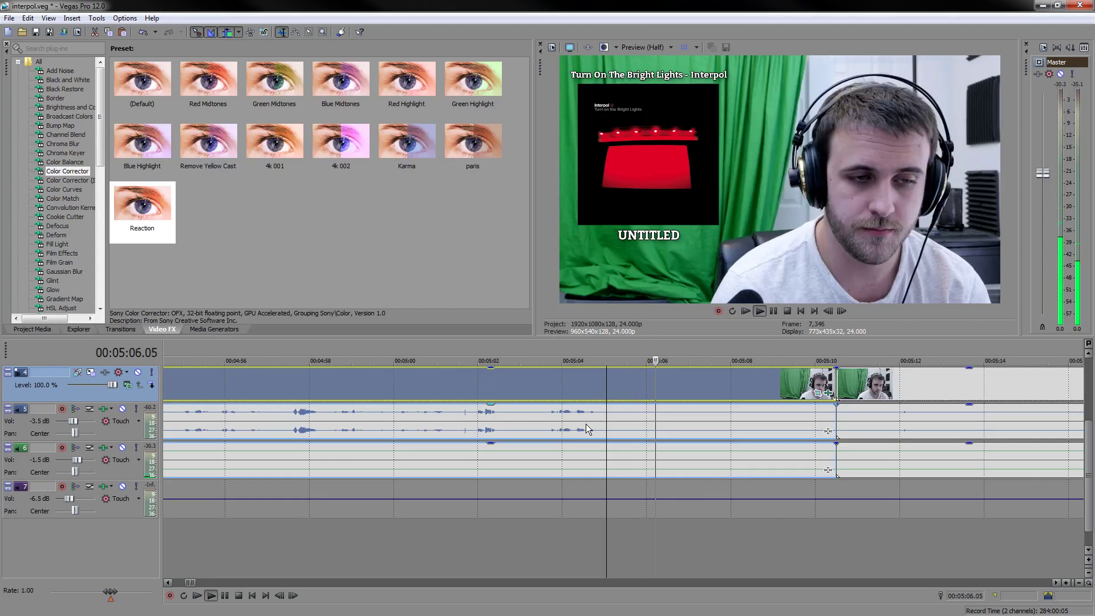
pyautogui.click(586, 424)
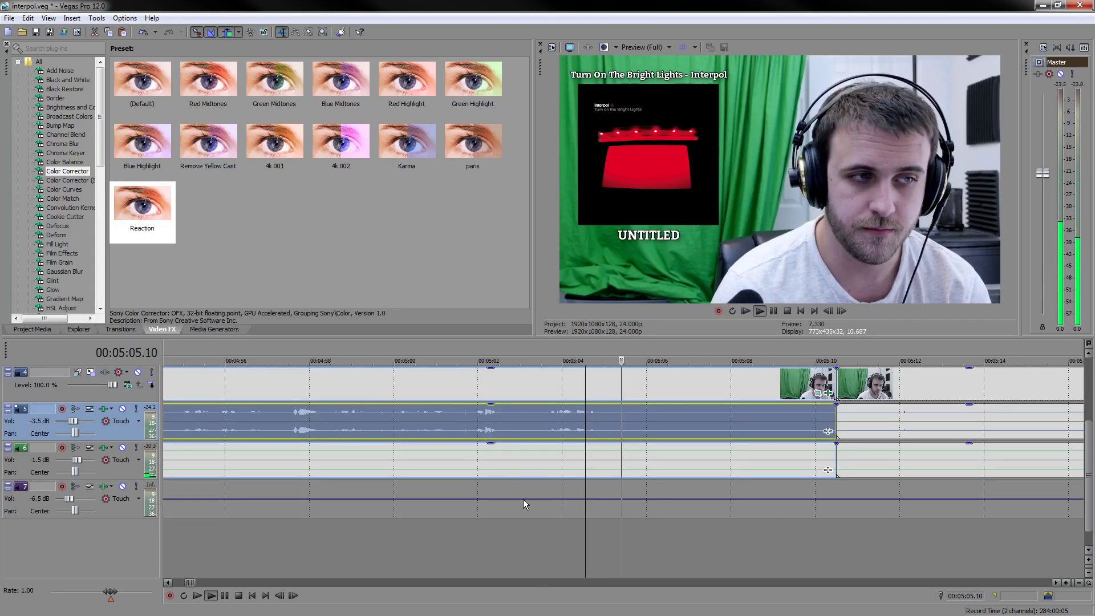
pyautogui.click(501, 568)
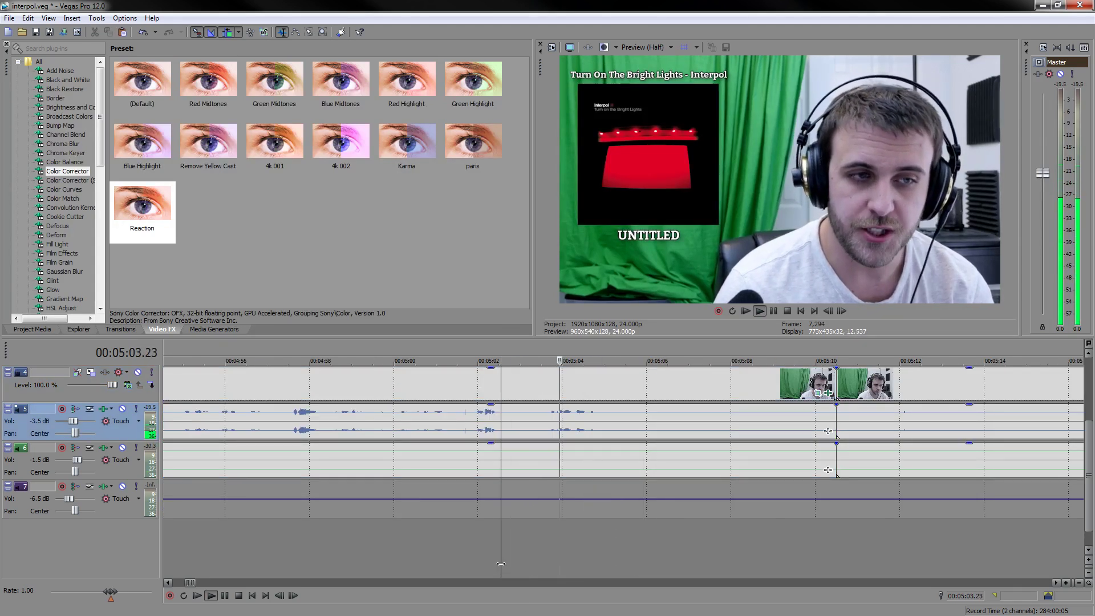
pyautogui.moveTo(549, 353); pyautogui.dragTo(837, 349)
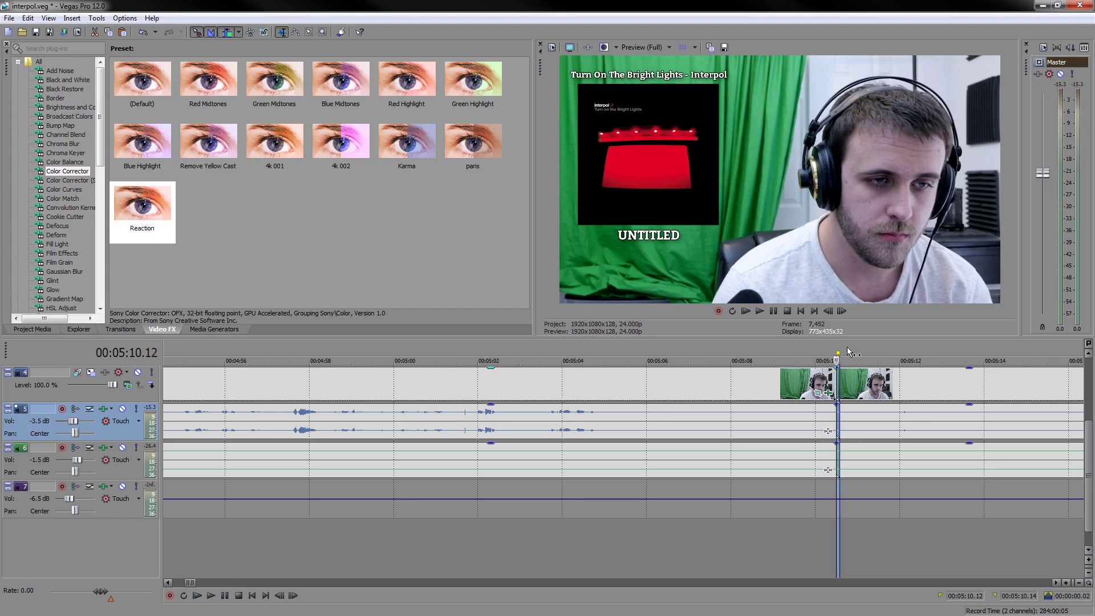
pyautogui.click(605, 429)
pyautogui.press('s')
pyautogui.click(617, 422)
pyautogui.moveTo(658, 406); pyautogui.dragTo(659, 436)
# - Extend the end of the second-to-last music clip on track 7 to about 00:04:52, rippling the final clip later
pyautogui.scroll(-10, 647, 438)
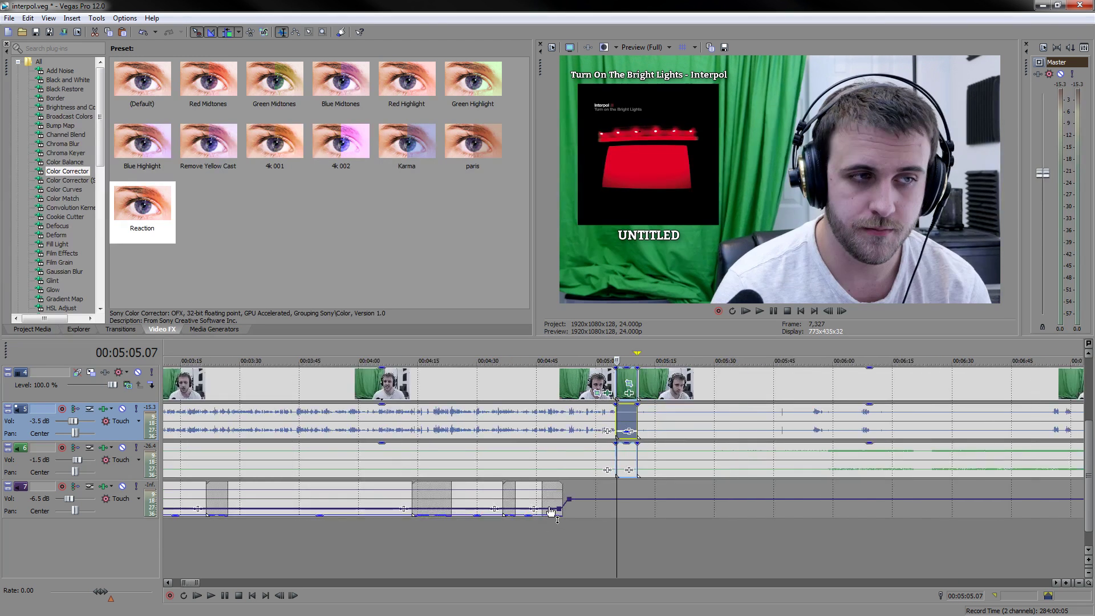
pyautogui.click(479, 501)
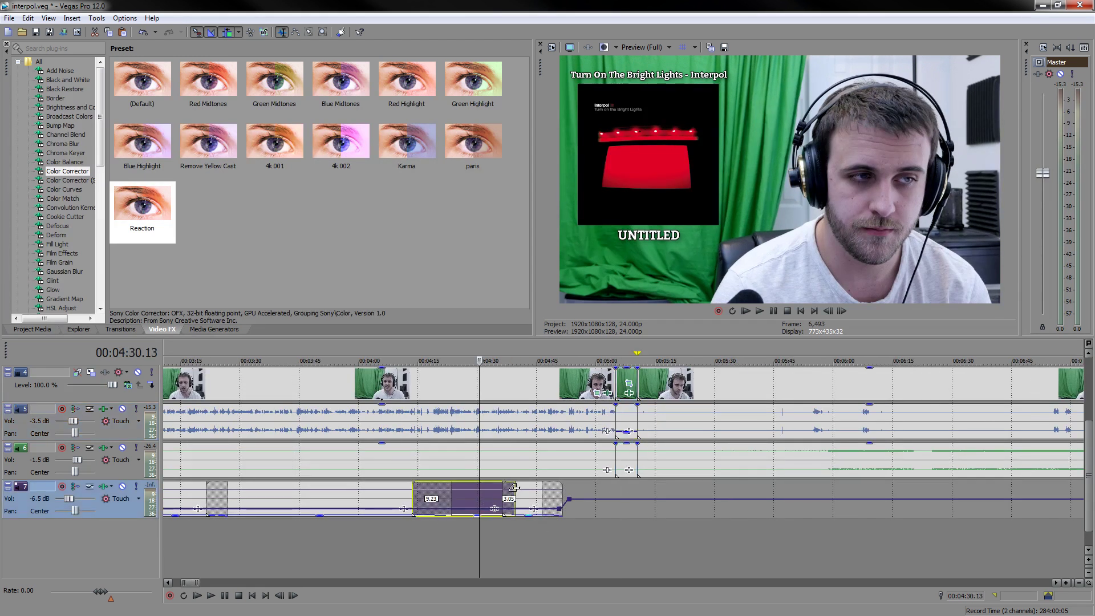
pyautogui.moveTo(519, 494); pyautogui.dragTo(563, 492)
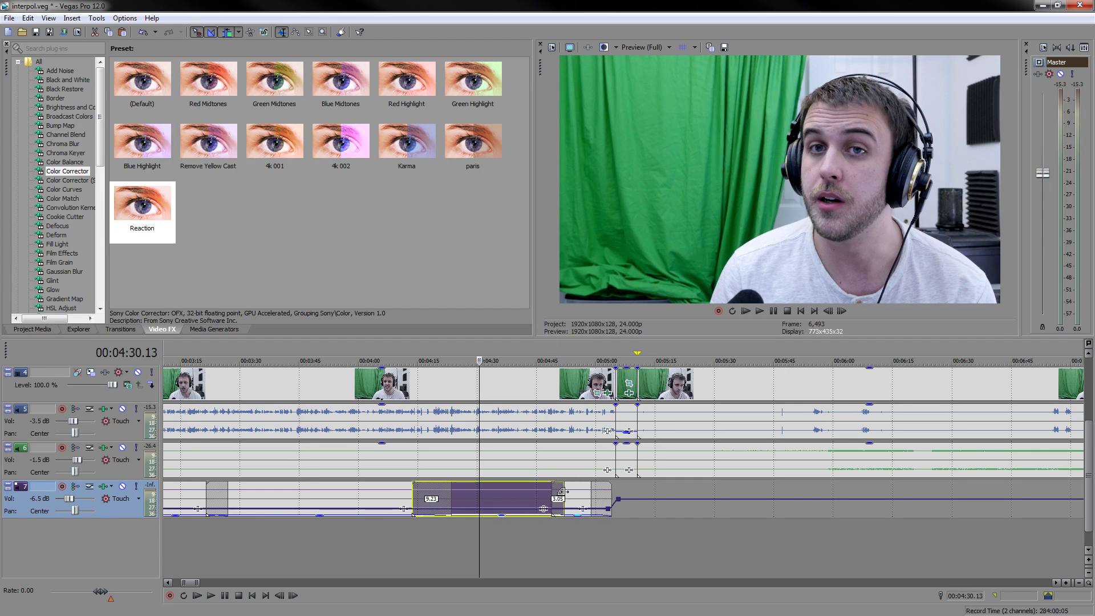
# - Play the music's closing stretch and trim the second-to-last track 7 clip back to end at about 00:04:50, rippling the final clip
pyautogui.click(539, 546)
pyautogui.scroll(3, 539, 546)
pyautogui.press('space')
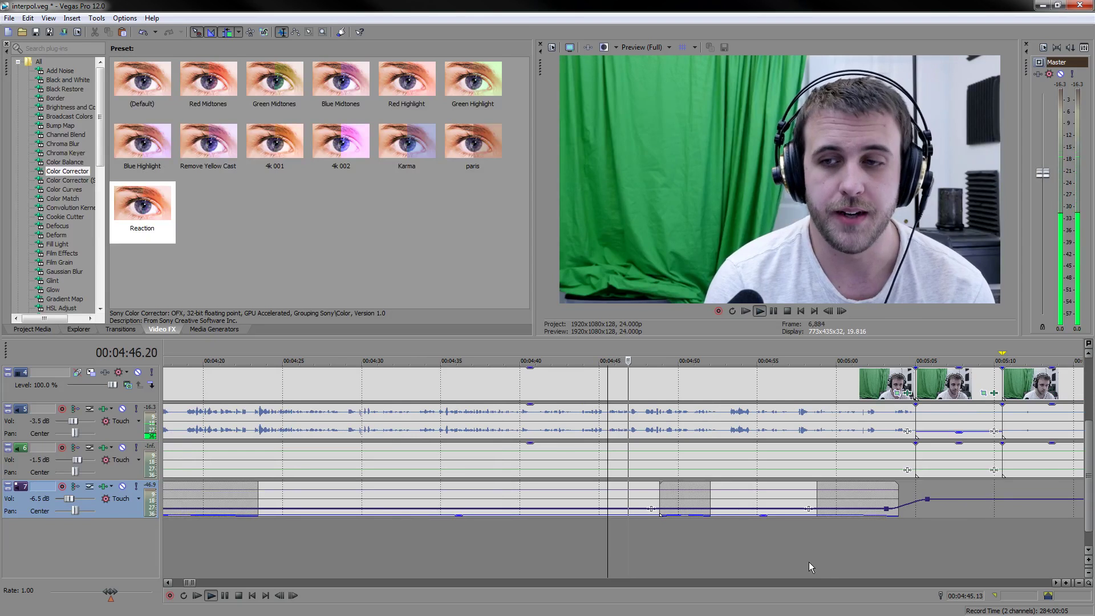
pyautogui.scroll(4, 754, 529)
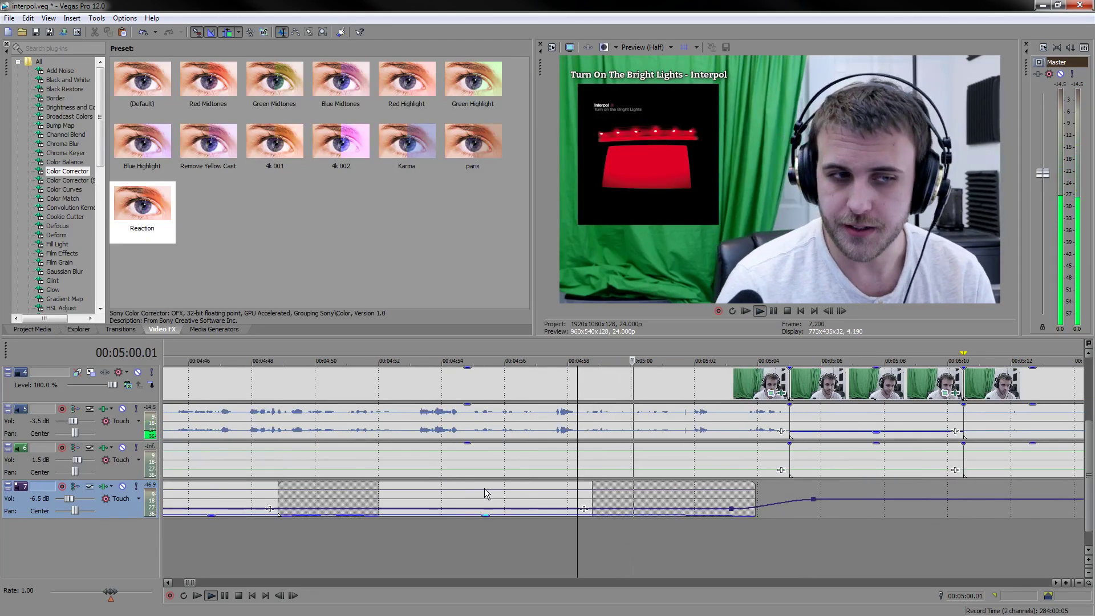
pyautogui.press('space')
pyautogui.moveTo(379, 494); pyautogui.dragTo(334, 494)
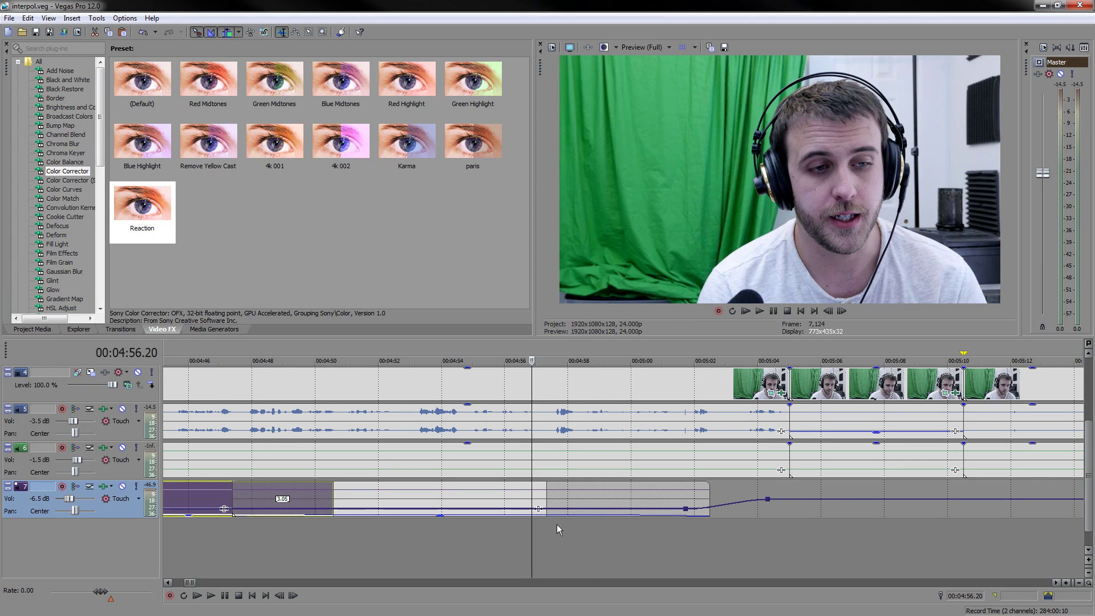
# - Review the adjusted music ending on track 7, then play the footage from about 00:05:02 through the lowered audio piece
pyautogui.scroll(-6, 428, 562)
pyautogui.click(488, 560)
pyautogui.click(528, 537)
pyautogui.scroll(3, 533, 527)
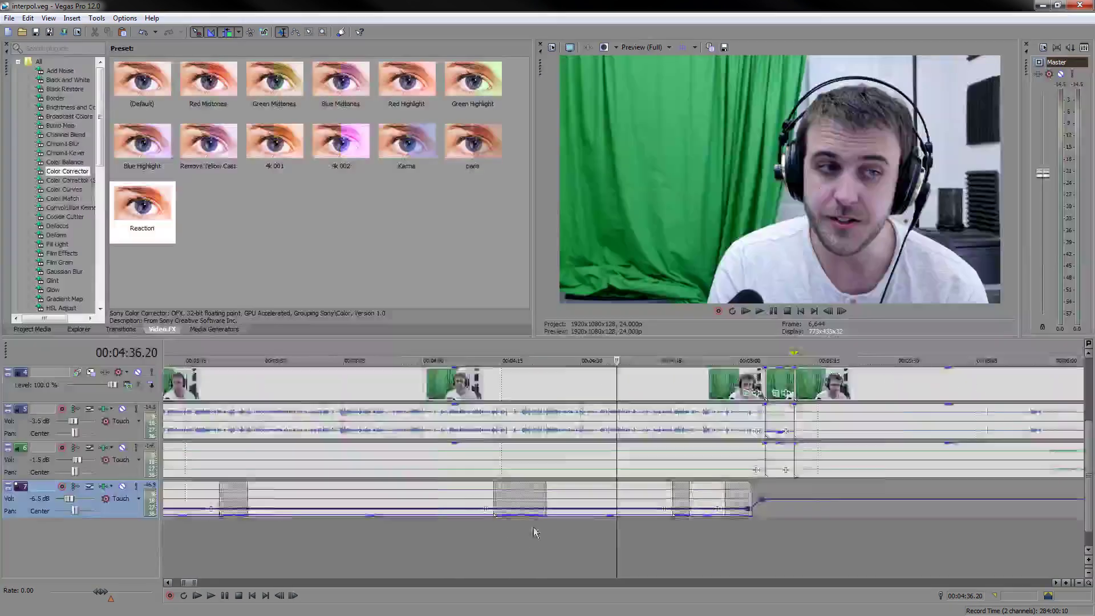
pyautogui.scroll(4, 533, 526)
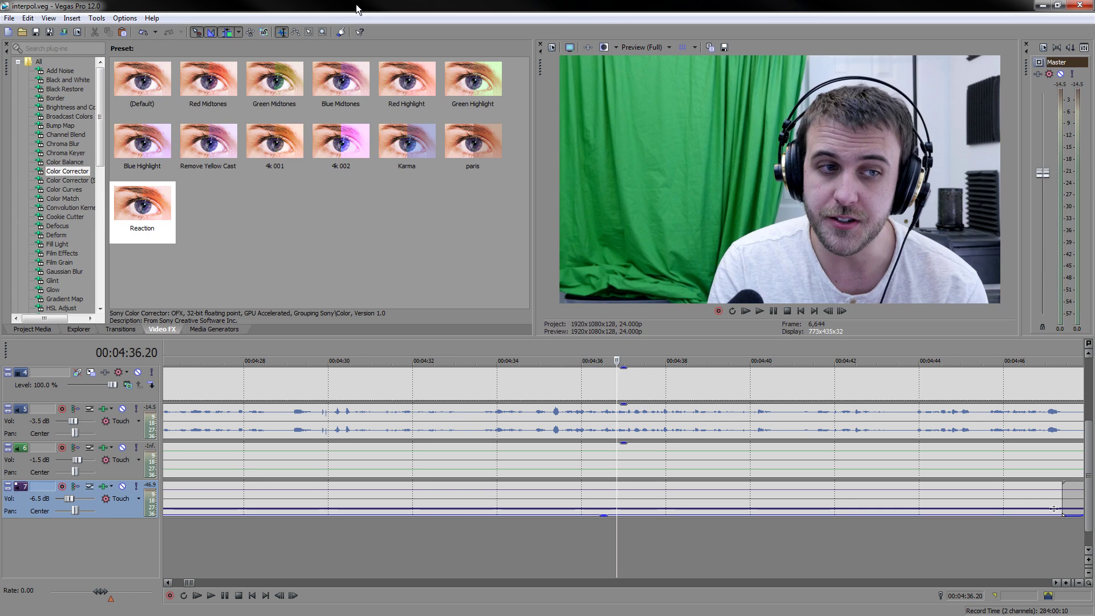
pyautogui.click(478, 399)
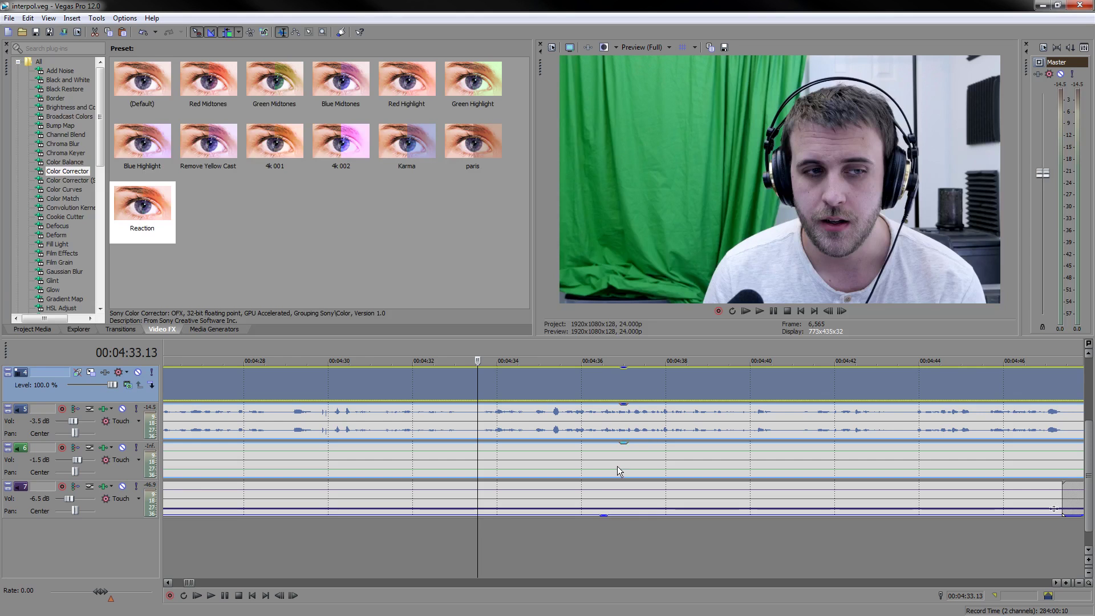
pyautogui.scroll(-4, 630, 556)
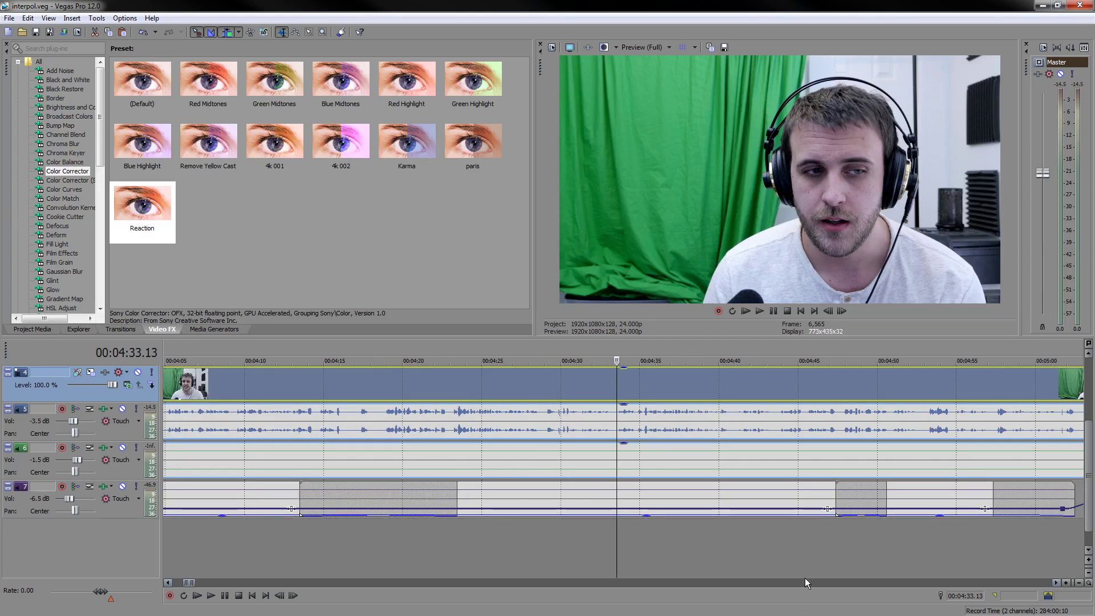
pyautogui.click(924, 436)
pyautogui.scroll(-8, 922, 458)
pyautogui.scroll(8, 926, 458)
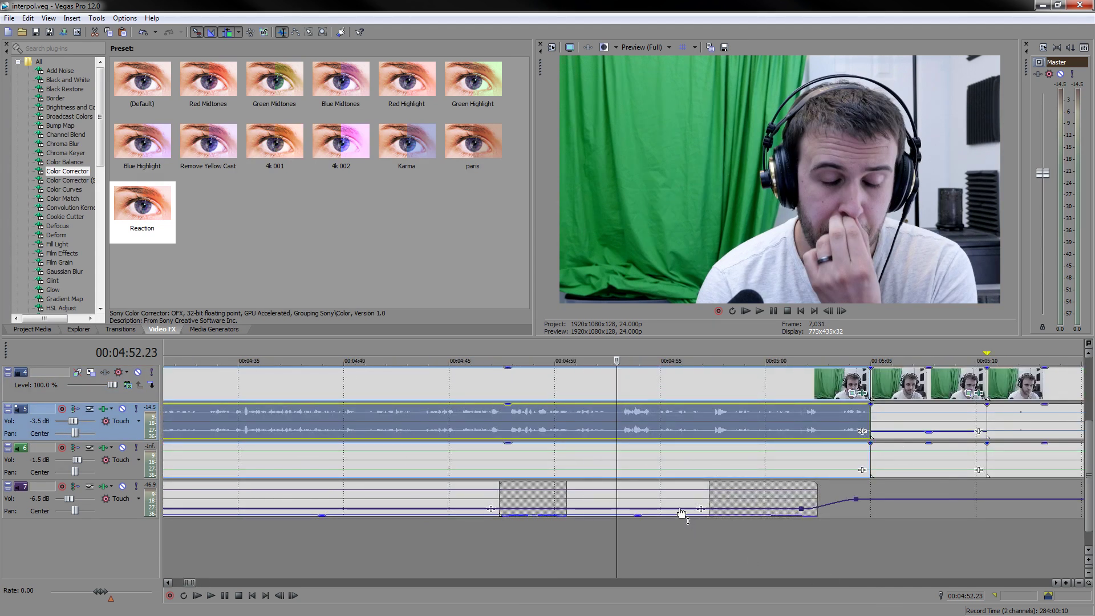
pyautogui.press('space')
pyautogui.click(826, 561)
pyautogui.scroll(-2, 970, 526)
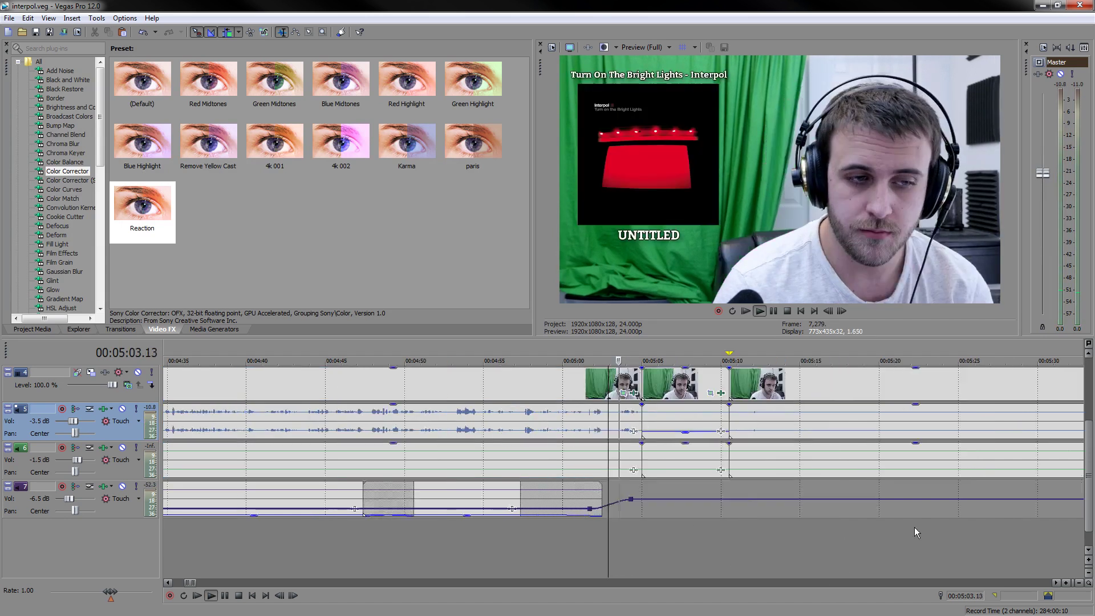
pyautogui.scroll(-2, 915, 527)
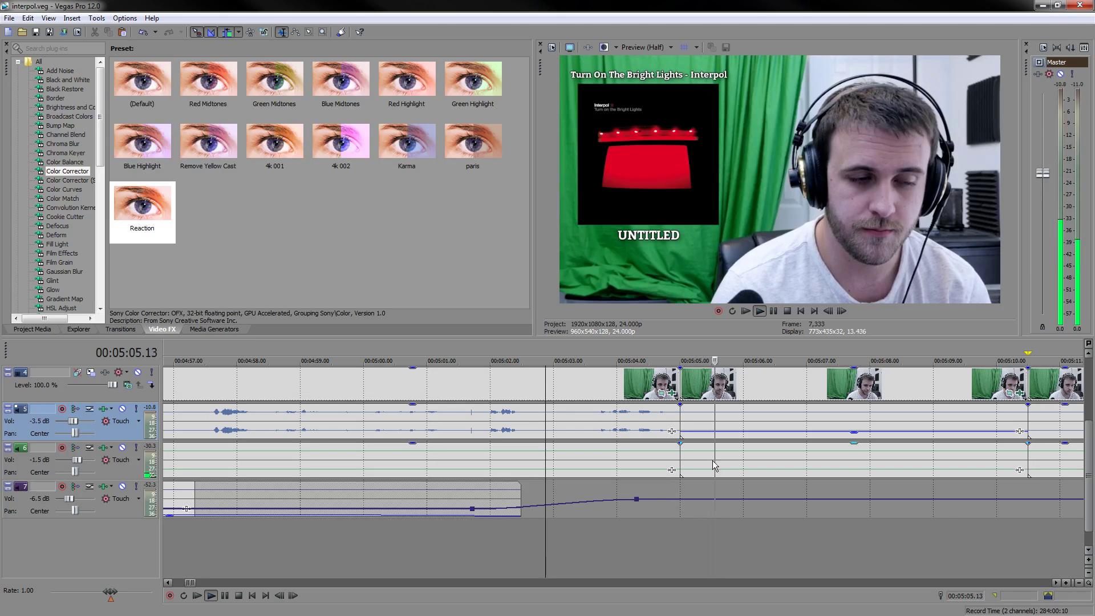
pyautogui.scroll(-2, 913, 514)
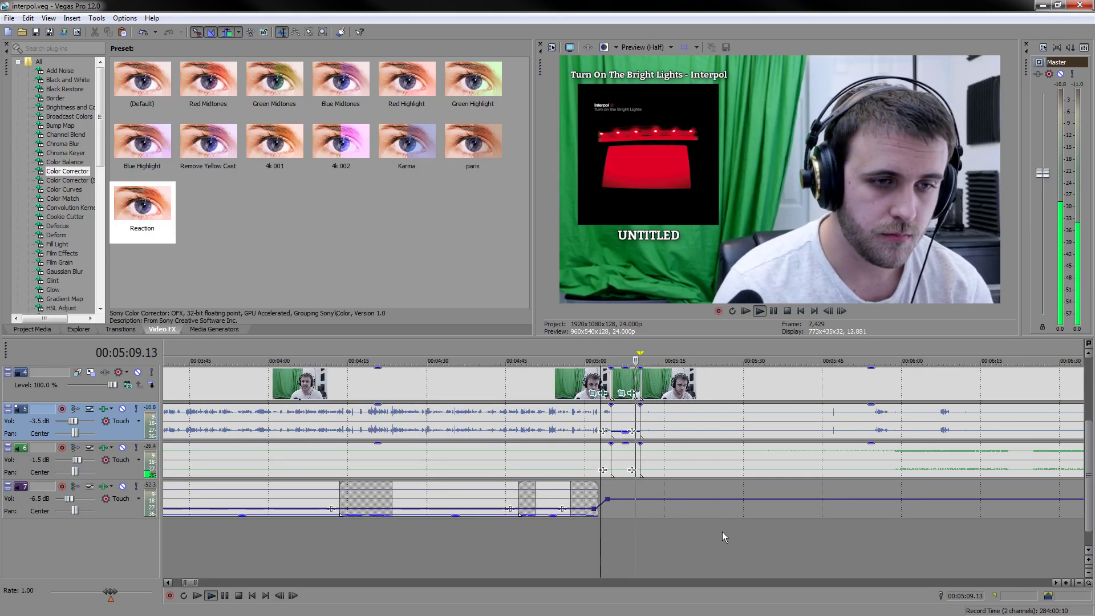
# - Play through the footage after the pause to find the next speech, and split the webcam footage at 00:05:53.08 and 00:06:02.19
pyautogui.click(708, 543)
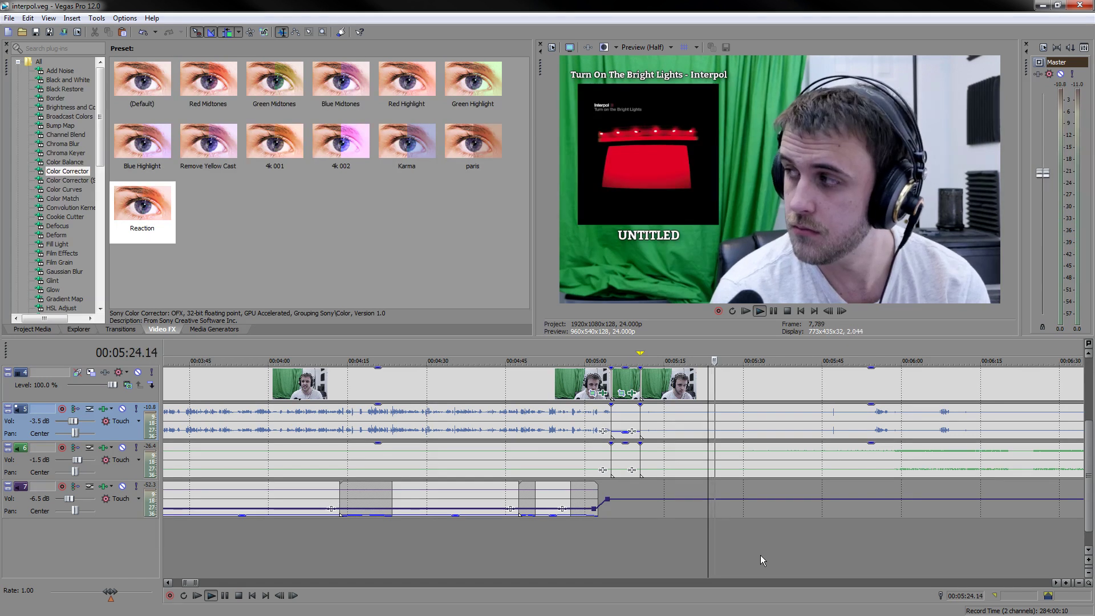
pyautogui.click(807, 529)
pyautogui.scroll(5, 884, 550)
pyautogui.click(780, 535)
pyautogui.click(890, 532)
pyautogui.click(868, 536)
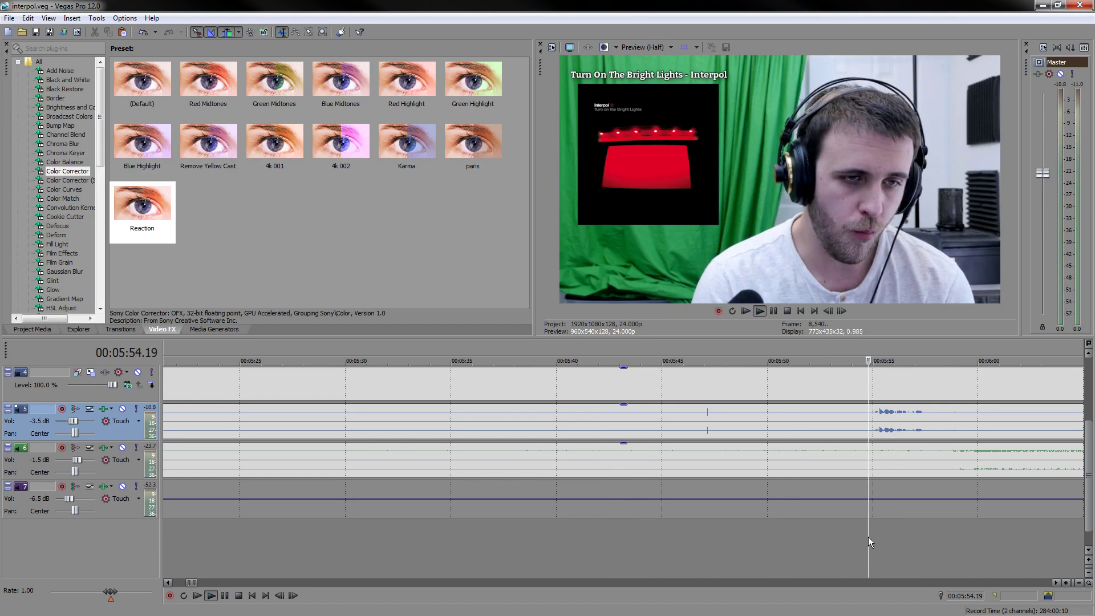
pyautogui.click(839, 539)
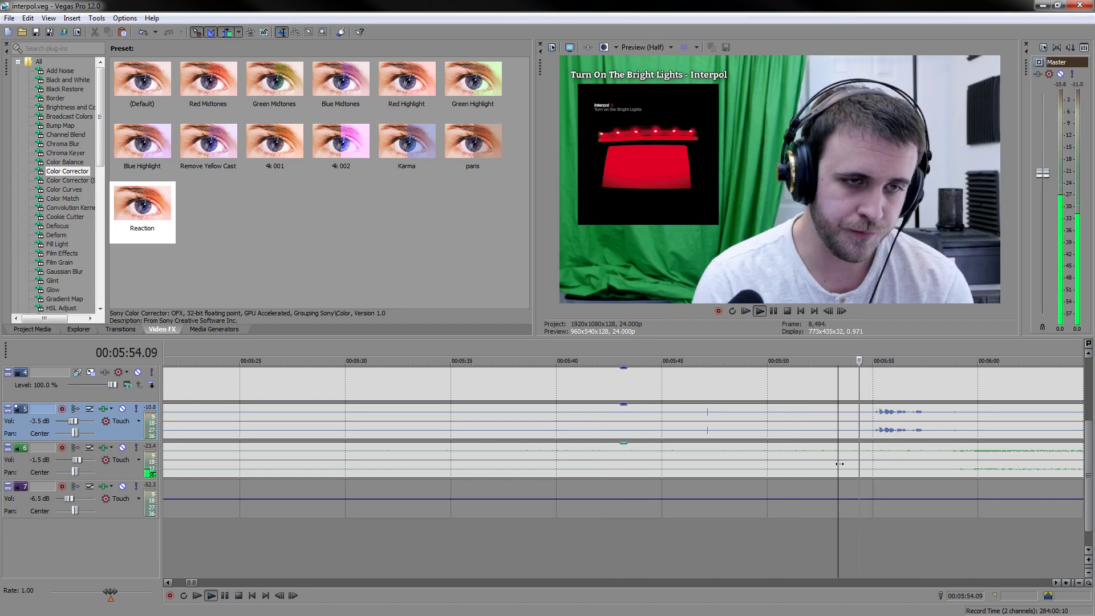
pyautogui.press('s')
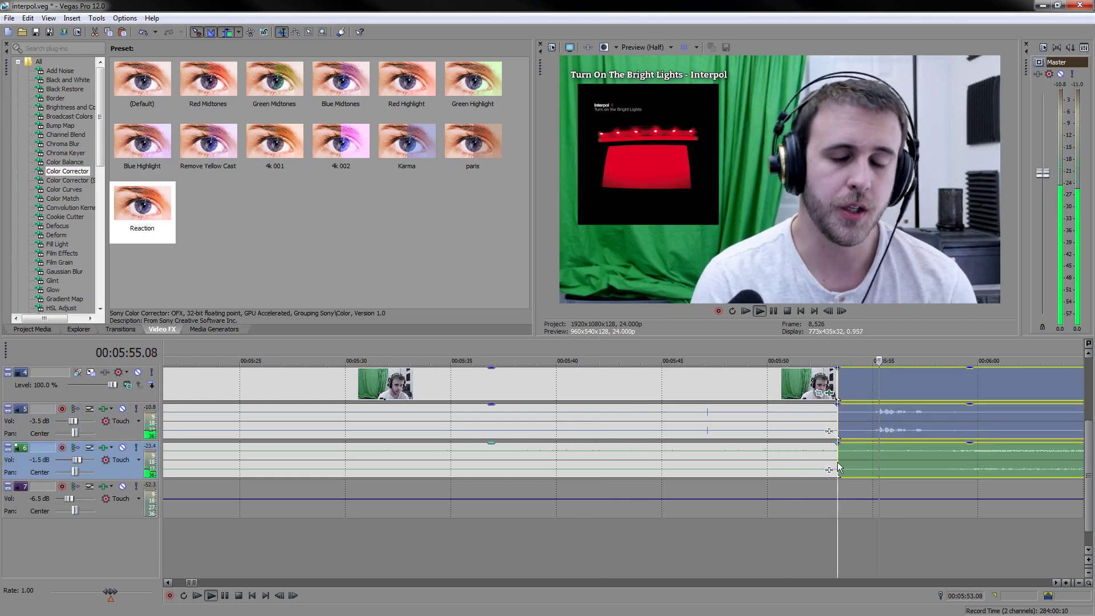
pyautogui.click(775, 308)
pyautogui.press('s')
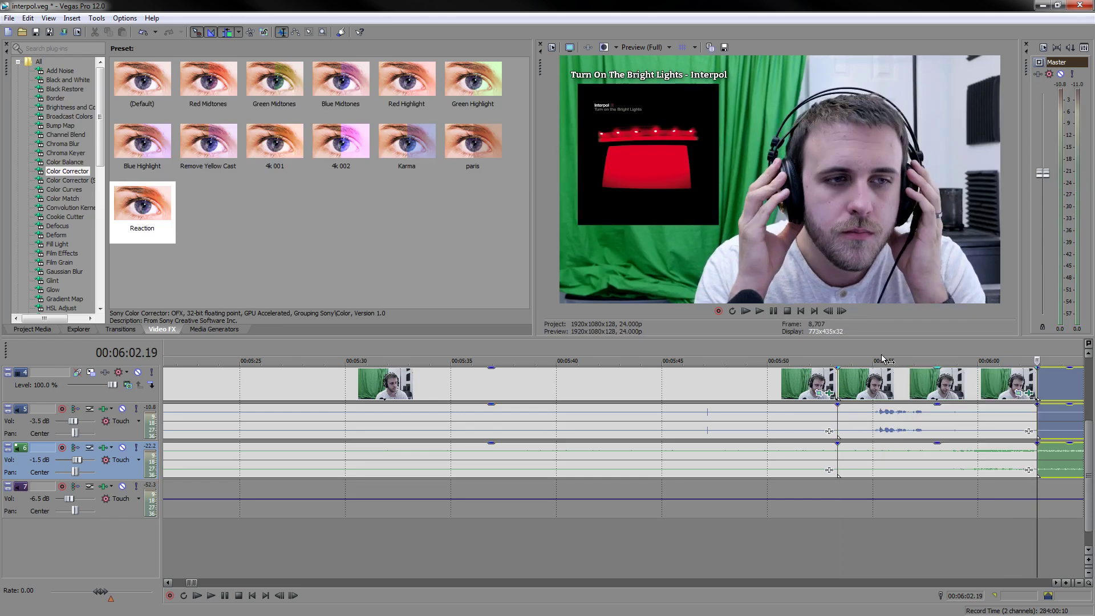
# - Locate where the speech begins after the 00:05:53.08 cut and split the webcam footage there, at 00:05:55.06
pyautogui.moveTo(871, 348); pyautogui.dragTo(1039, 341)
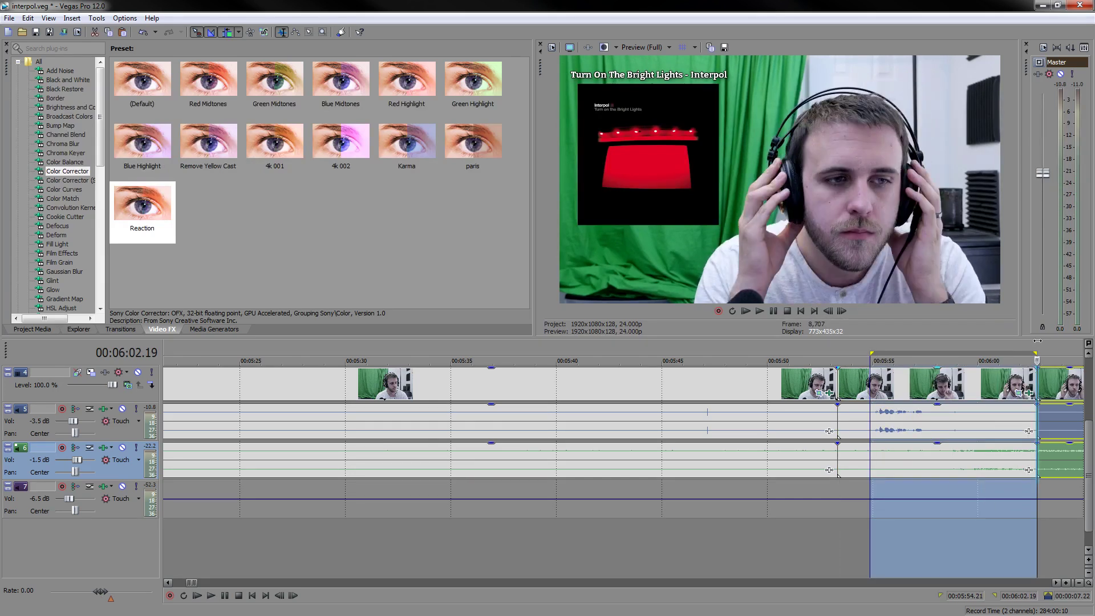
pyautogui.scroll(4, 963, 407)
pyautogui.scroll(-4, 537, 460)
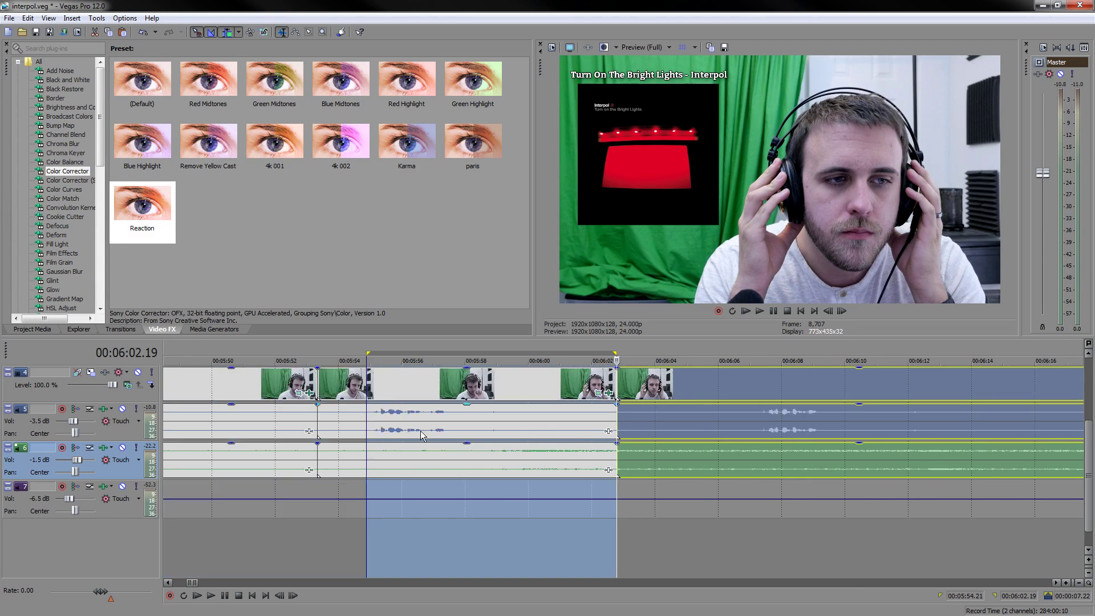
pyautogui.click(369, 417)
pyautogui.press('space')
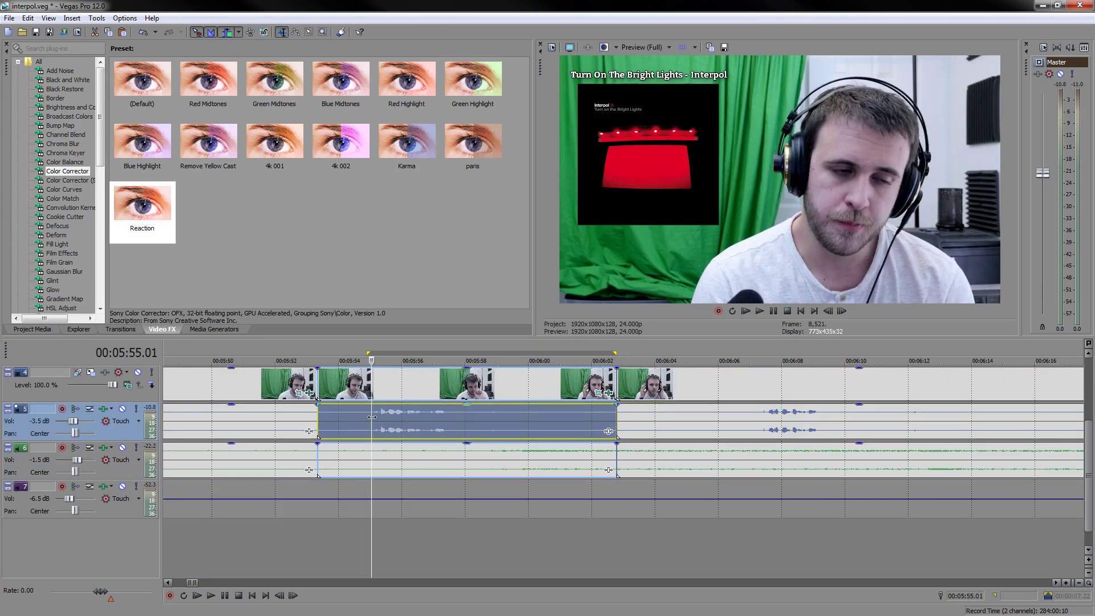
pyautogui.scroll(5, 513, 429)
pyautogui.press('space')
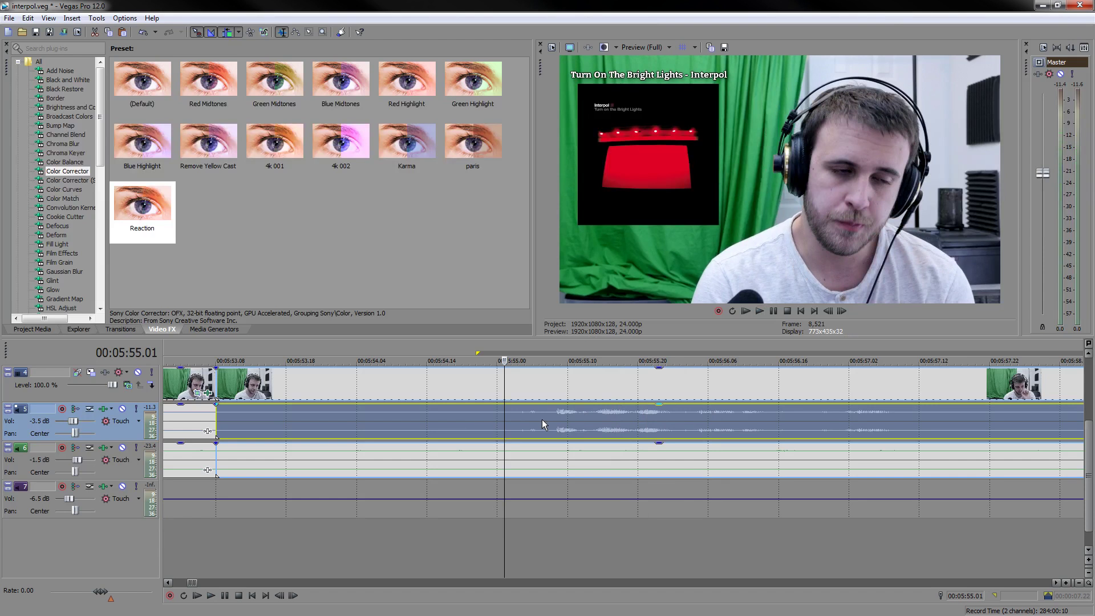
pyautogui.press('s')
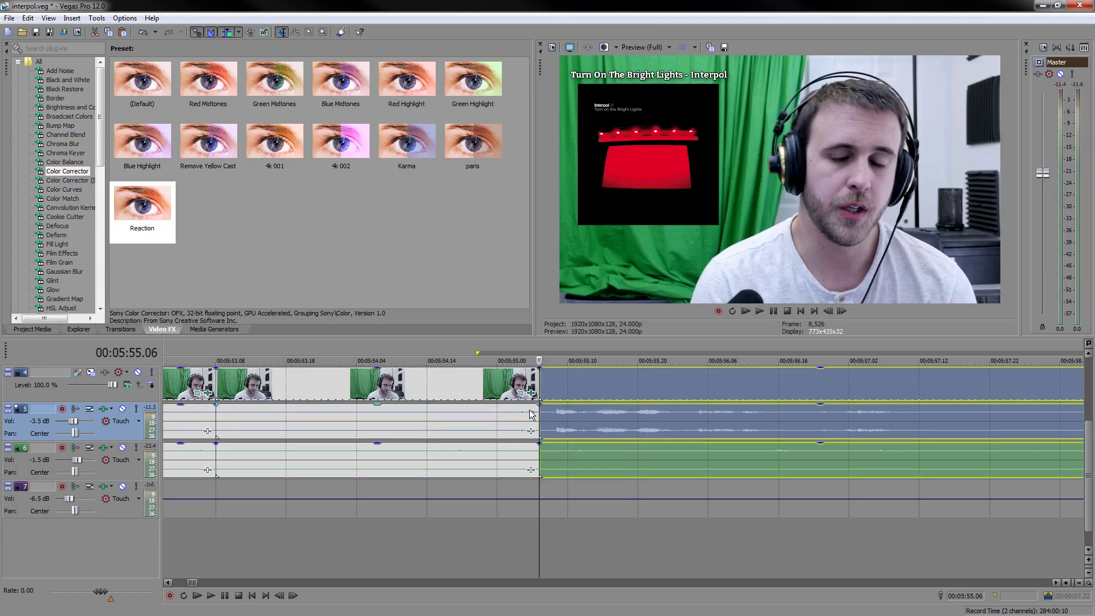
pyautogui.click(534, 351)
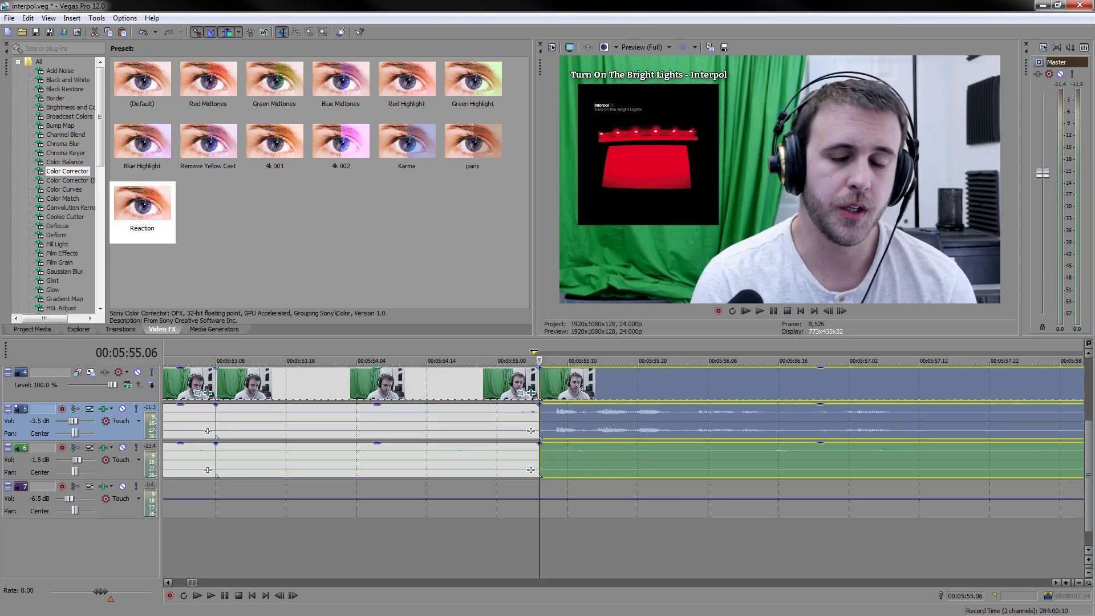
# - Play the end of this speech segment and trim it to end at 00:06:02.10, rippling the following footage
pyautogui.scroll(-5, 534, 351)
pyautogui.click(725, 360)
pyautogui.press('space')
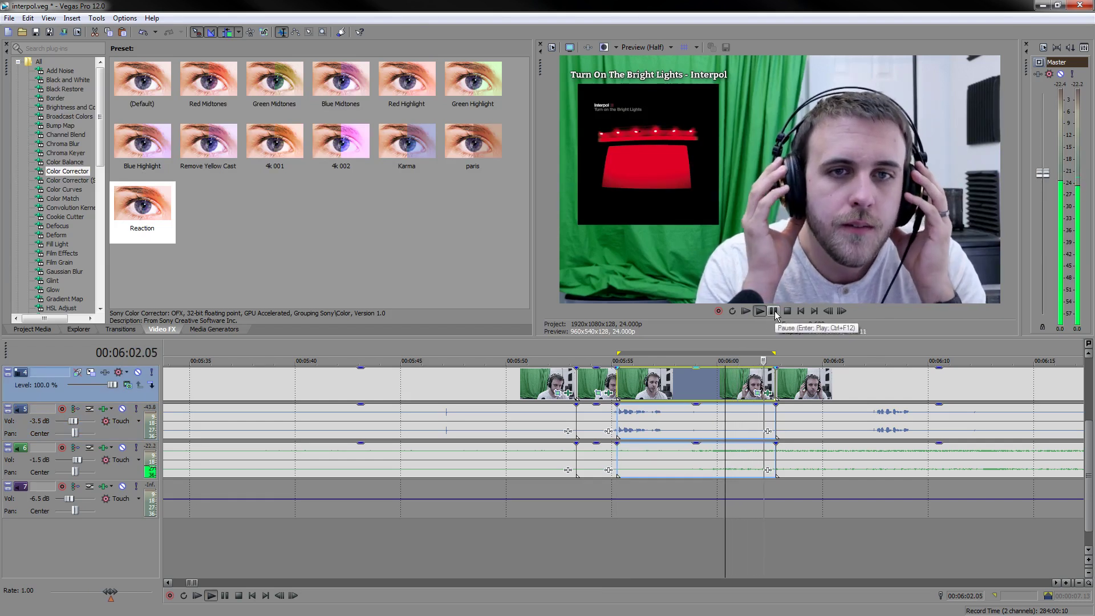
pyautogui.click(774, 311)
pyautogui.hotkey('ctrl', 'z')
pyautogui.press('Delete')
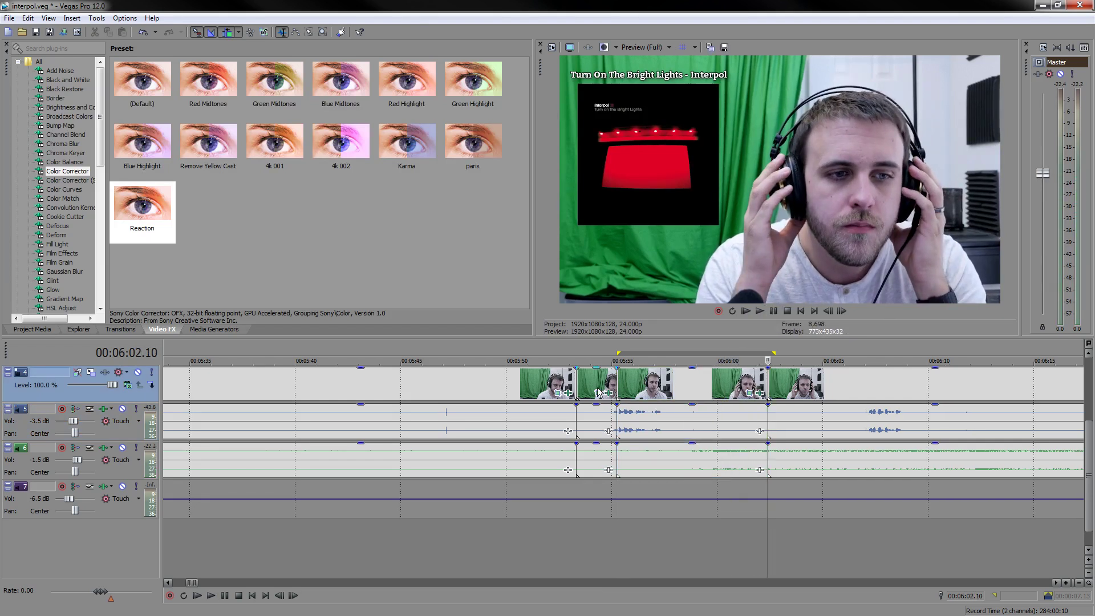
# - Delete the two pause segments between 00:05:10.12 and 00:05:55.06 so the speech follows directly at 00:05:10.12
pyautogui.click(603, 389)
pyautogui.press('Delete')
pyautogui.click(511, 381)
pyautogui.press('Delete')
pyautogui.moveTo(621, 352); pyautogui.dragTo(772, 346)
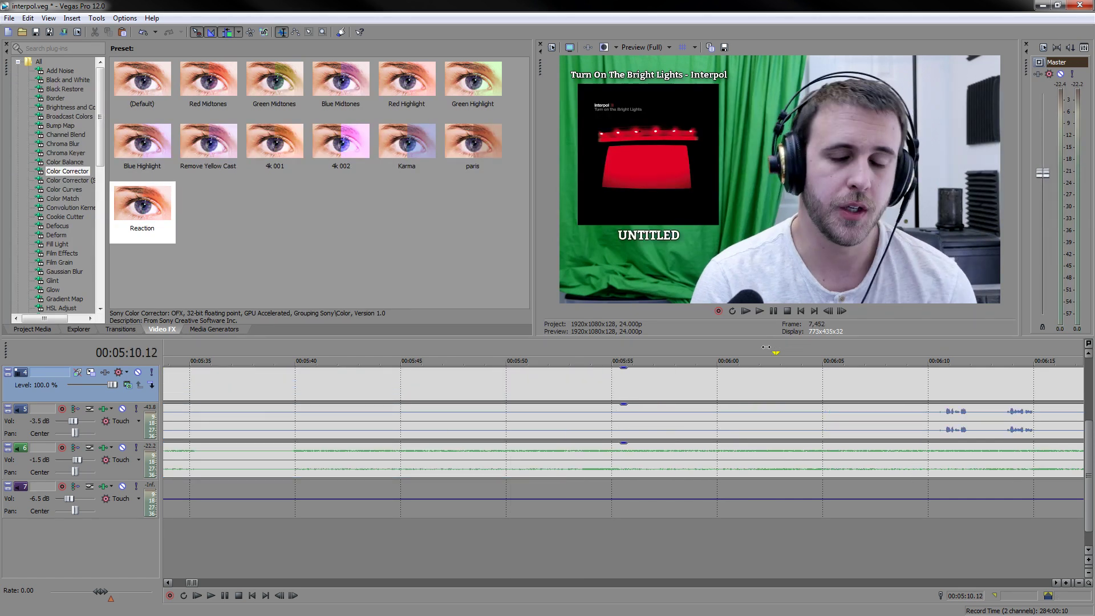
pyautogui.press('`')
pyautogui.scroll(8, 679, 405)
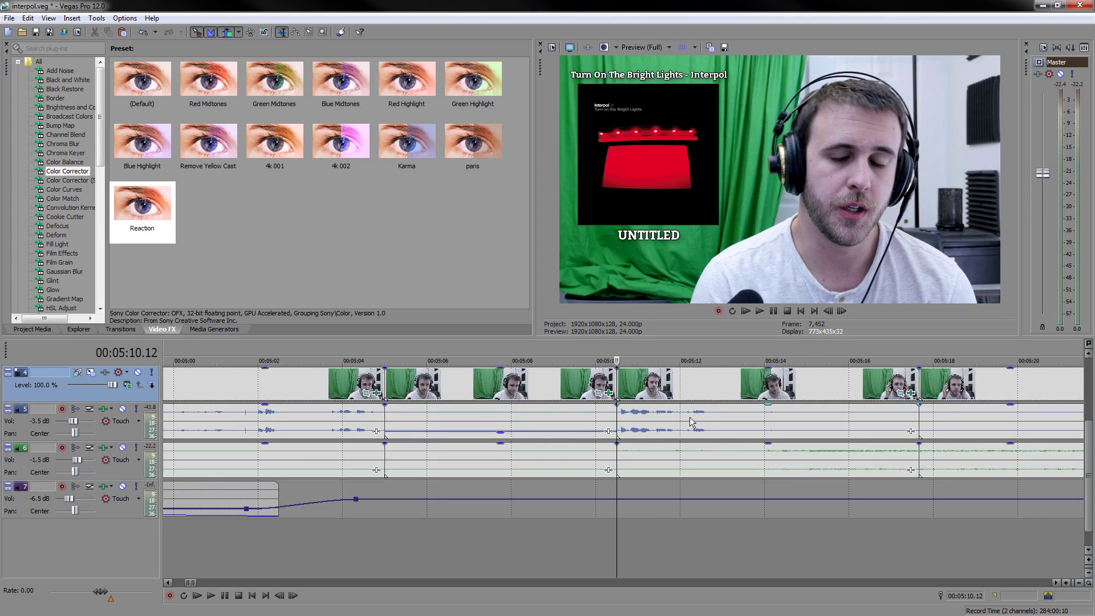
# - Split the webcam footage at 00:05:13.01, lower the track 5 audio level from there to the next cut, and save
pyautogui.doubleClick(725, 419)
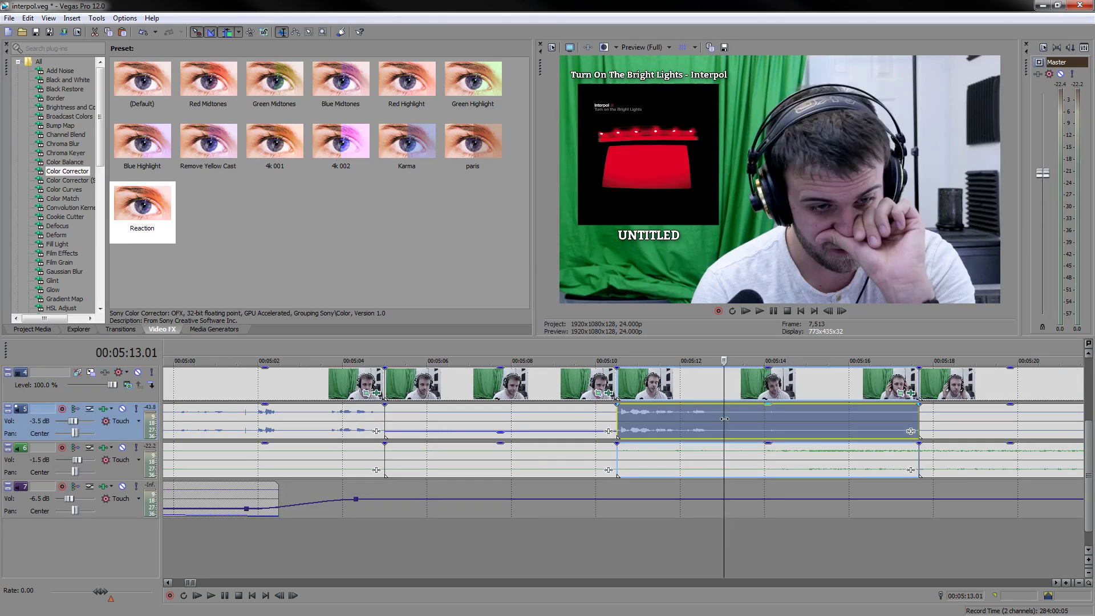
pyautogui.press('s')
pyautogui.moveTo(756, 406); pyautogui.dragTo(799, 429)
pyautogui.hotkey('ctrl', 's')
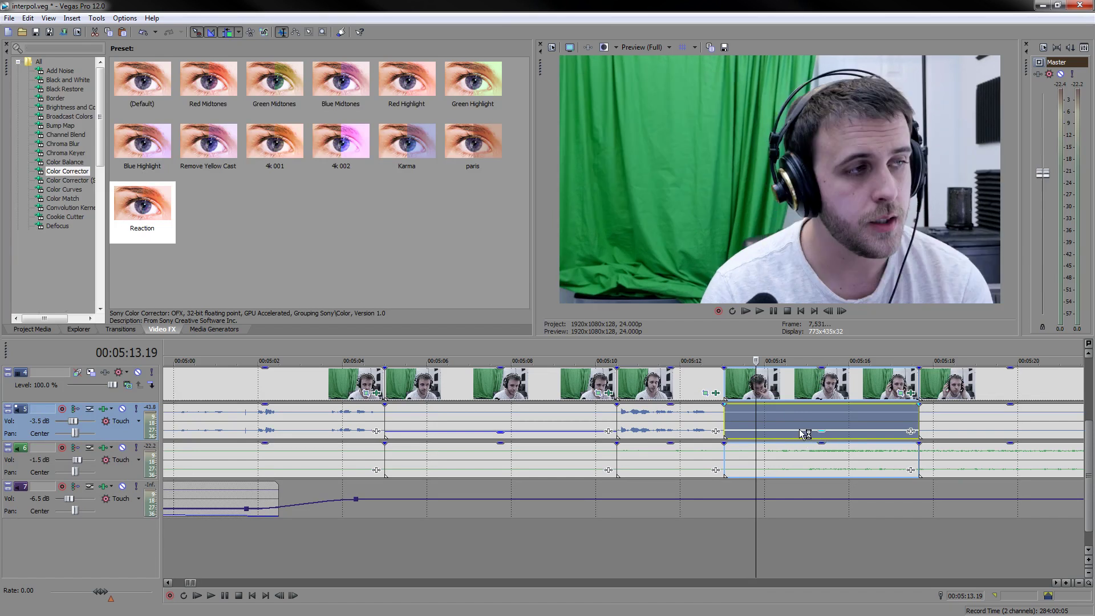
# - Play through the next speech and split the webcam footage around it at 00:05:21.15 and 00:05:28.00
pyautogui.scroll(-5, 798, 432)
pyautogui.click(659, 540)
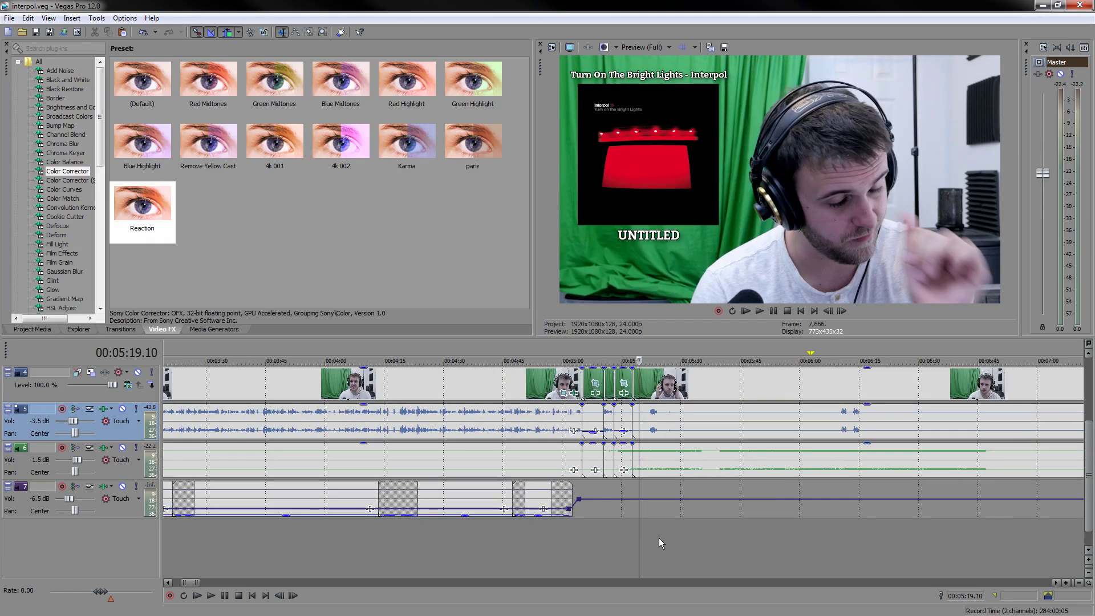
pyautogui.scroll(5, 664, 522)
pyautogui.click(551, 539)
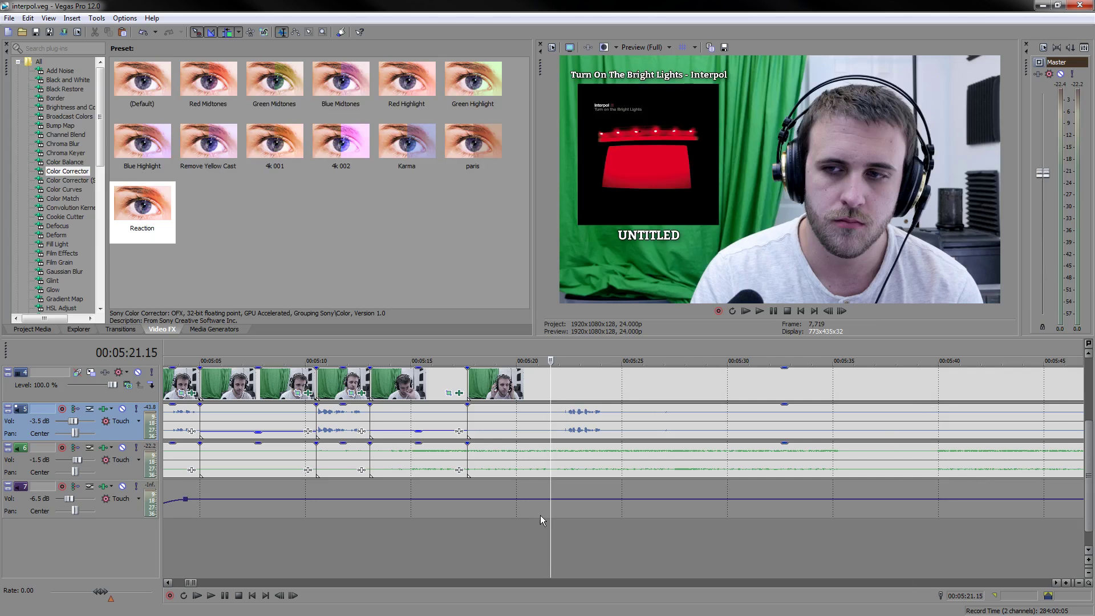
pyautogui.scroll(3, 559, 468)
pyautogui.press('space')
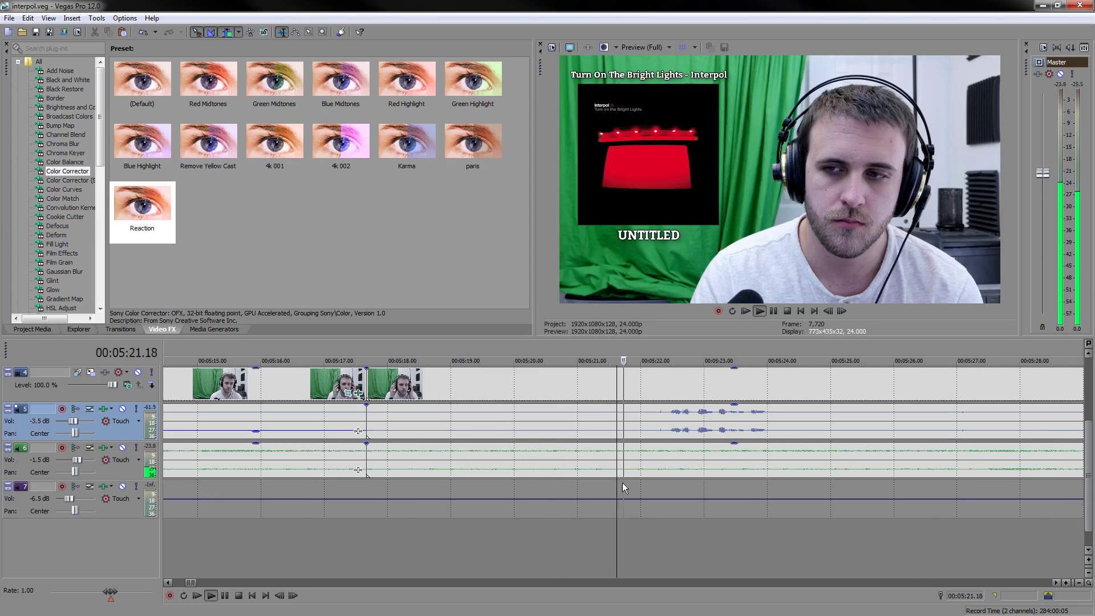
pyautogui.hotkey('ctrl', 'z')
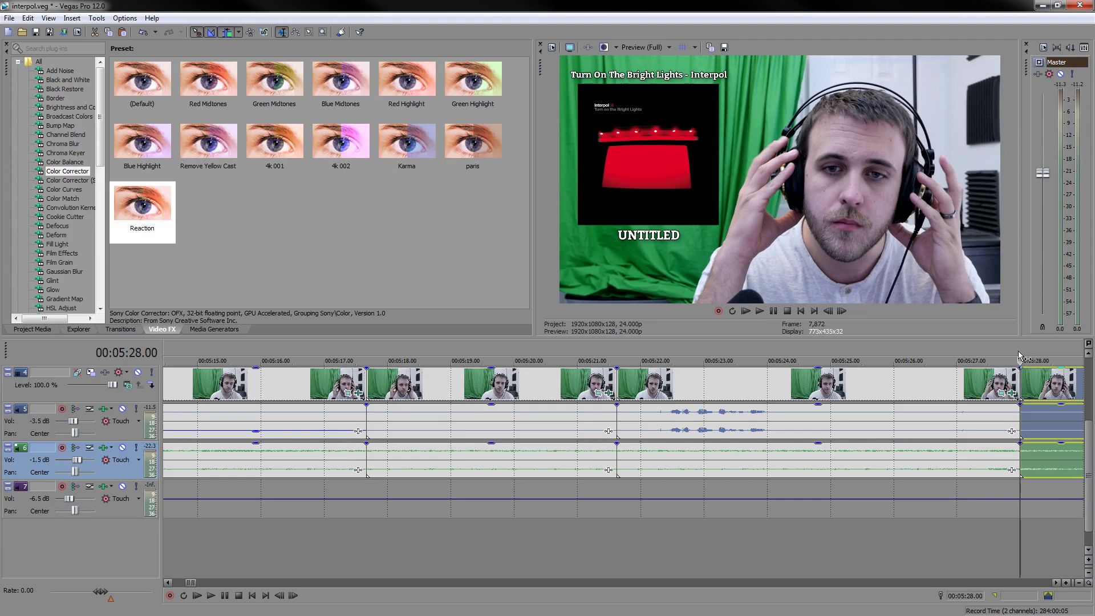
# - Delete the pause segment between 00:05:17.16 and 00:05:21.15, rippling the later footage to close the gap
pyautogui.moveTo(688, 359); pyautogui.dragTo(617, 346)
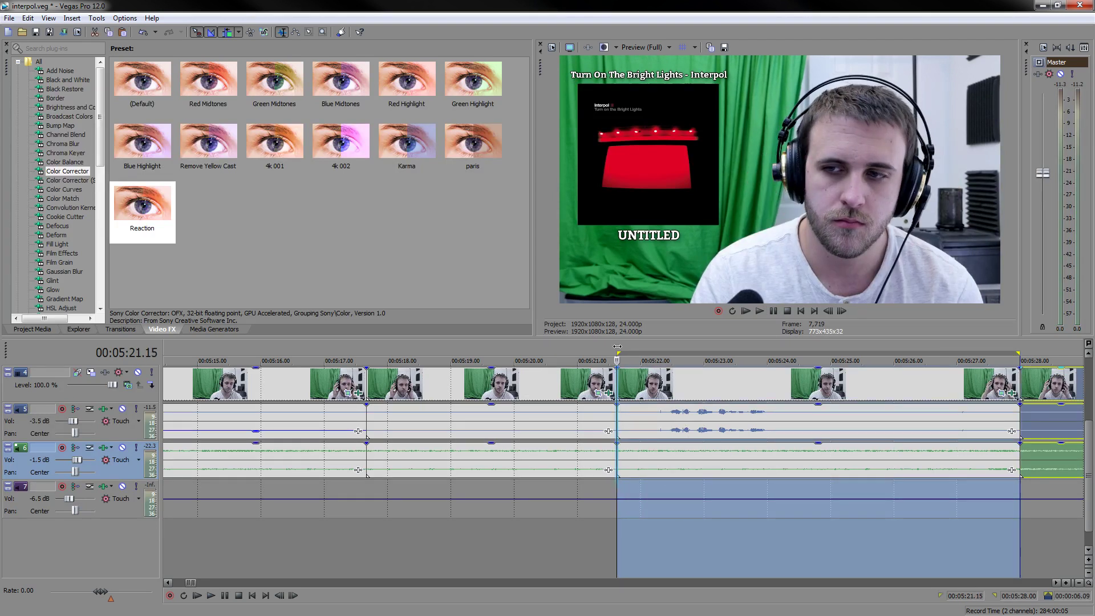
pyautogui.scroll(-8, 643, 359)
pyautogui.moveTo(643, 356); pyautogui.dragTo(703, 339)
pyautogui.scroll(3, 658, 414)
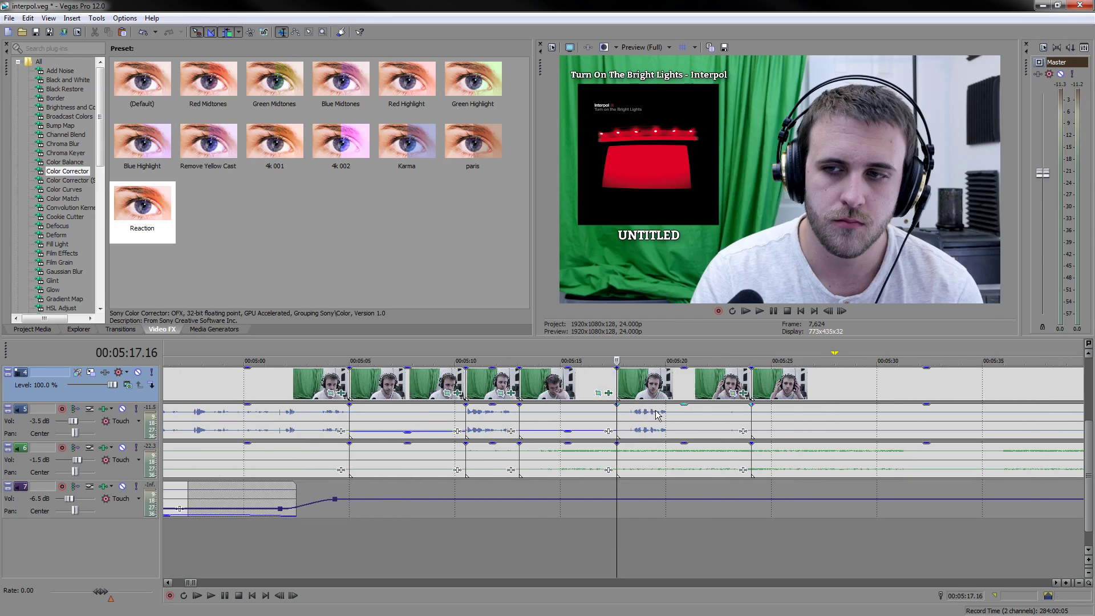
# - Split the speech segment at 00:05:20.10 and lower the track 5 audio level from there to the next cut
pyautogui.click(675, 421)
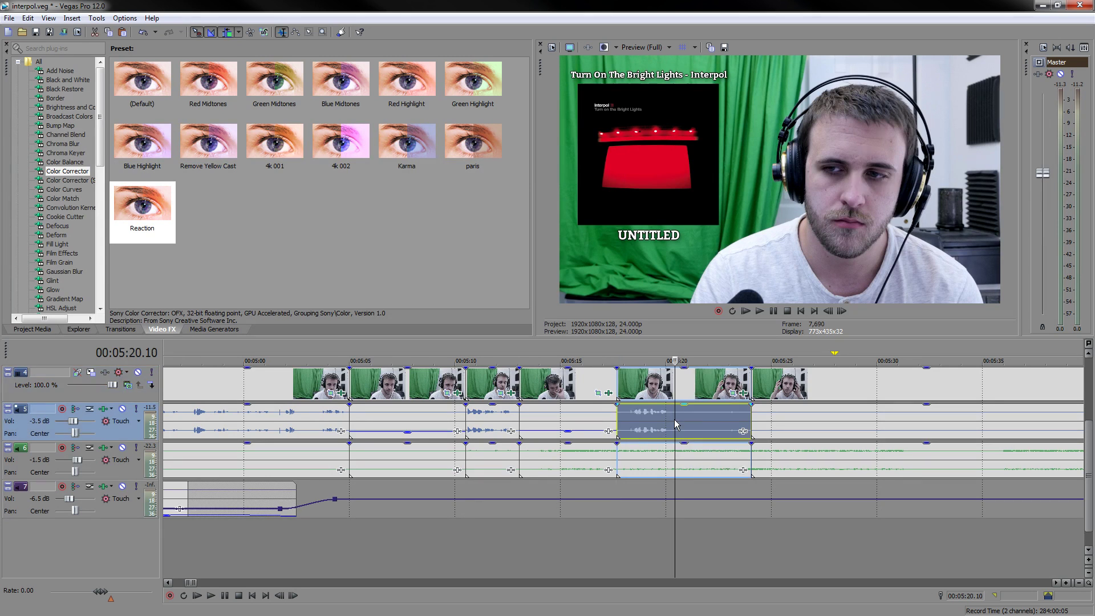
pyautogui.press('s')
pyautogui.press('space')
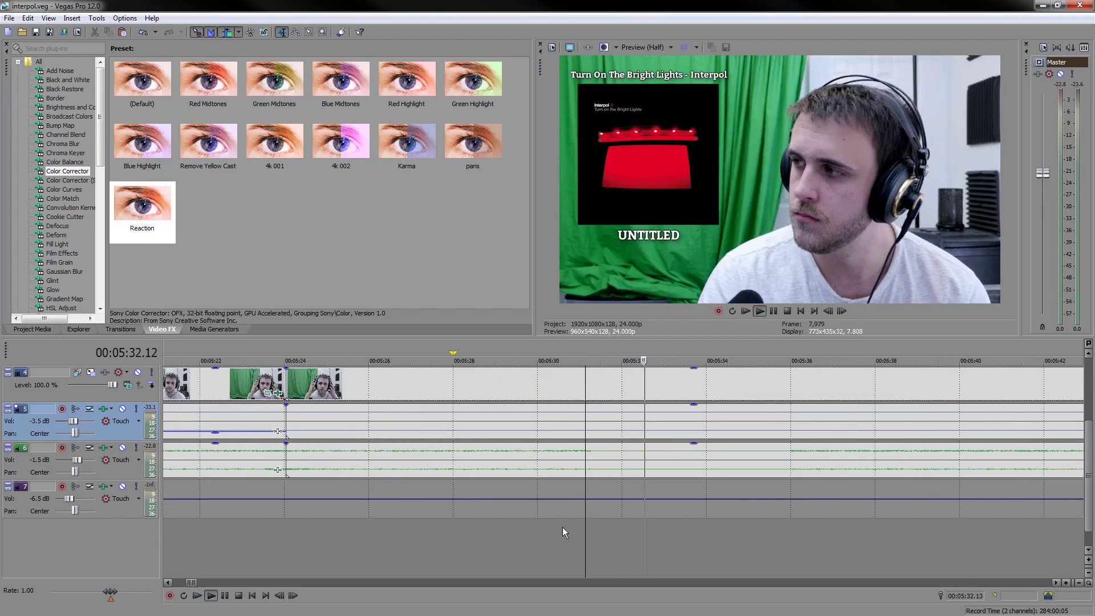
# - Play and skip through the footage after about 00:05:31 to find the next speech on track 5
pyautogui.click(565, 542)
pyautogui.click(787, 574)
pyautogui.scroll(-2, 826, 486)
pyautogui.scroll(-2, 810, 531)
pyautogui.click(909, 526)
pyautogui.click(735, 531)
pyautogui.scroll(-1, 776, 527)
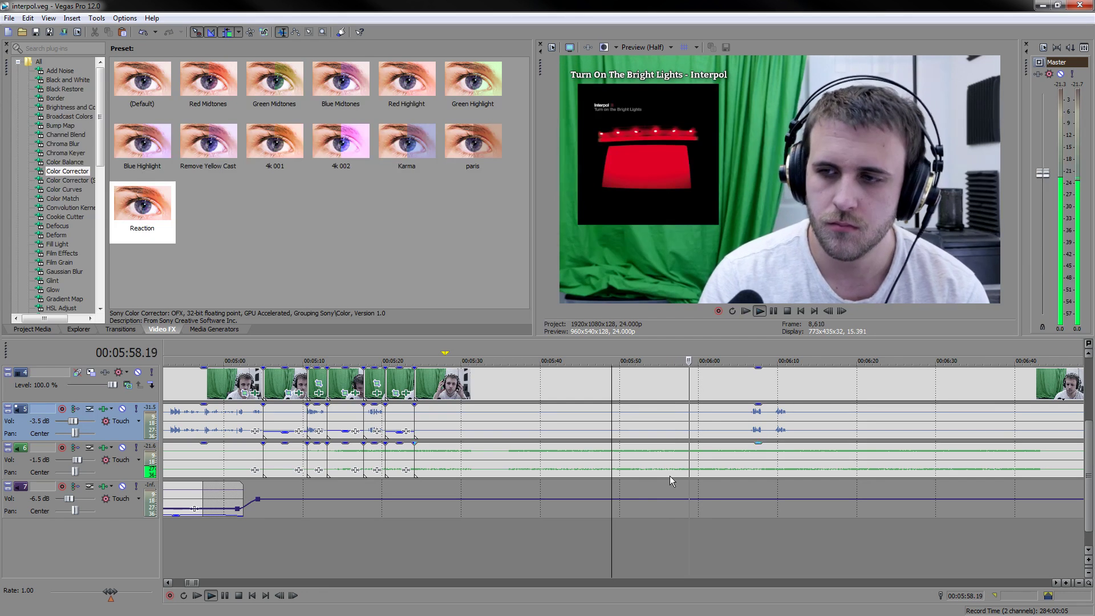
pyautogui.click(667, 459)
pyautogui.scroll(3, 671, 448)
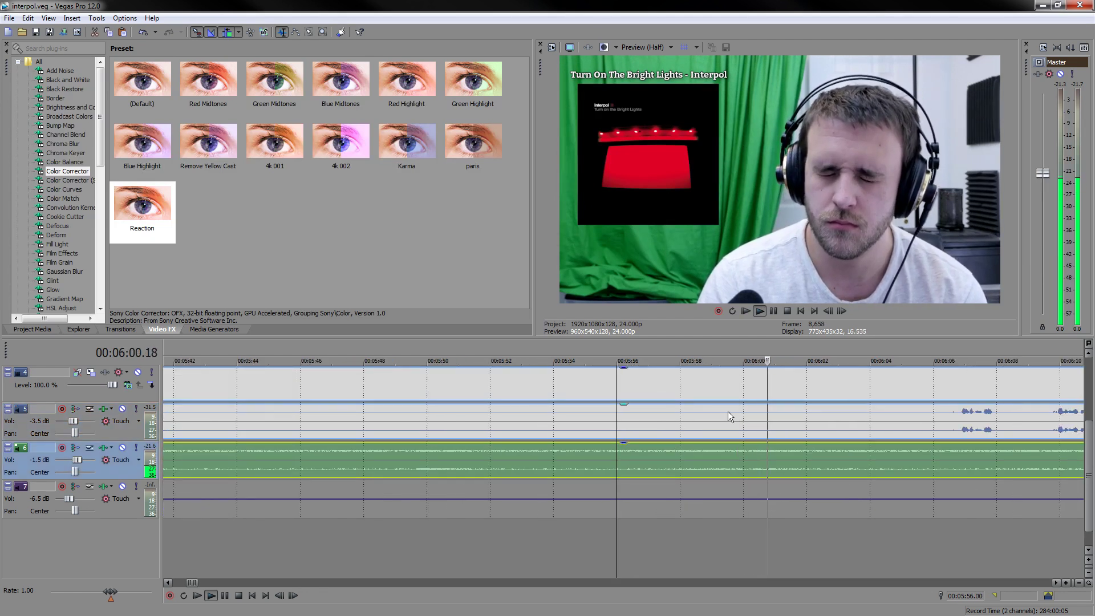
pyautogui.click(900, 451)
pyautogui.scroll(-2, 905, 451)
pyautogui.scroll(4, 907, 450)
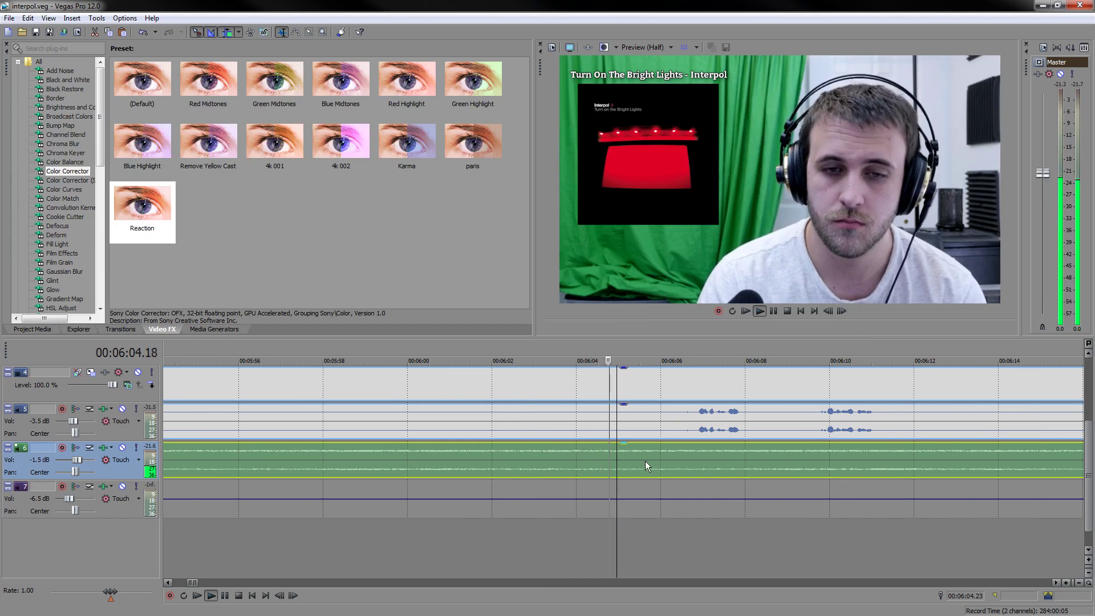
# - Isolate the two spoken phrases by splitting the webcam footage at 00:06:06.09 and about 00:06:12.12
pyautogui.click(677, 454)
pyautogui.press('s')
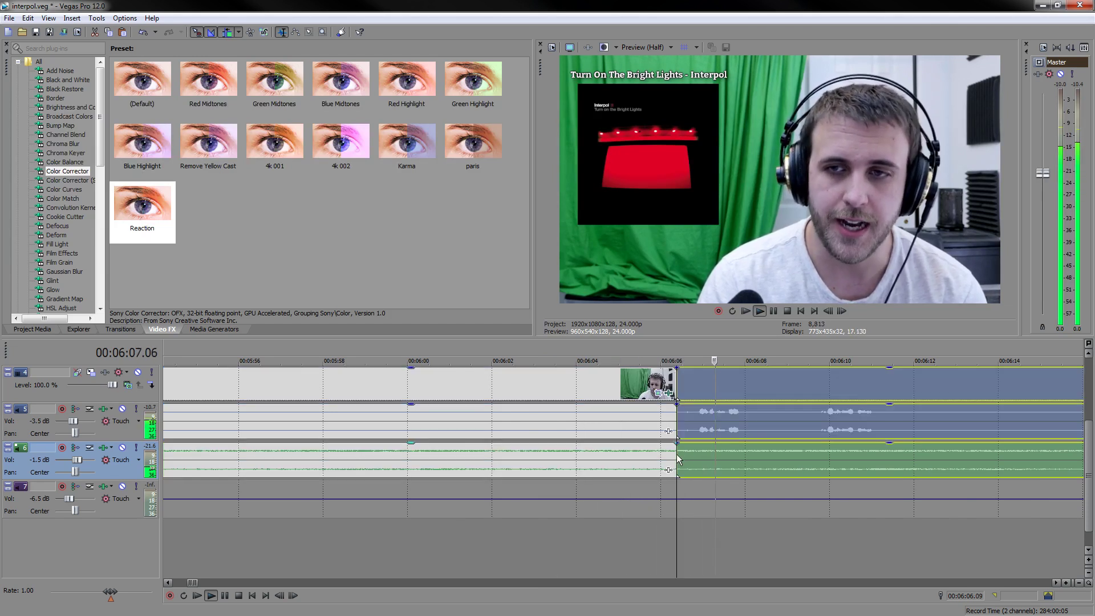
pyautogui.click(772, 313)
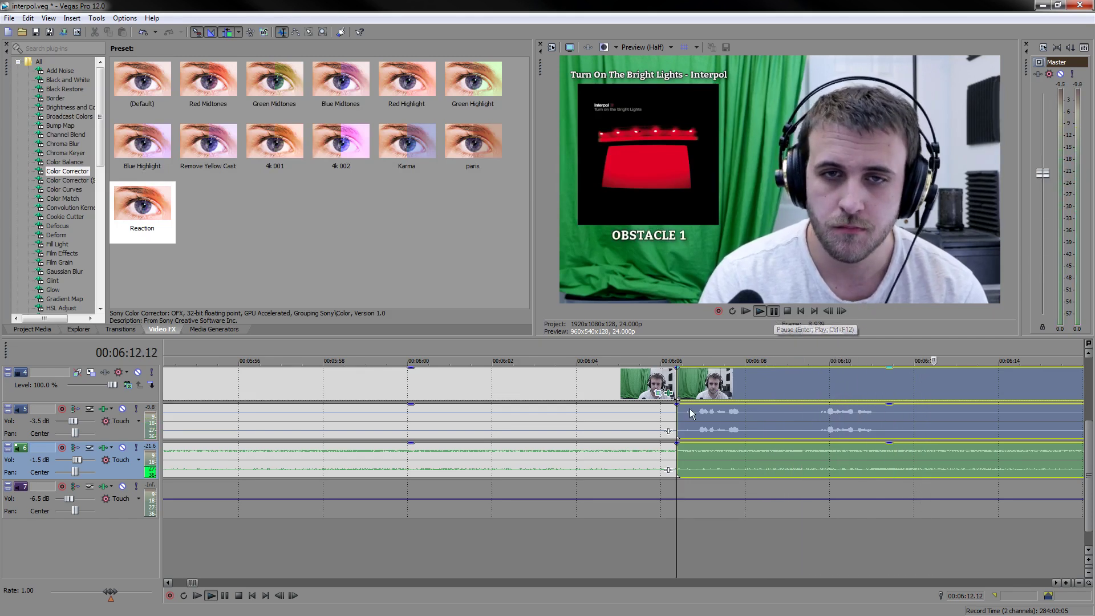
pyautogui.press('s')
# - Delete the pause segment from 00:05:24.01 to 00:06:06.09, rippling the later footage to close the gap
pyautogui.click(622, 381)
pyautogui.press('Delete')
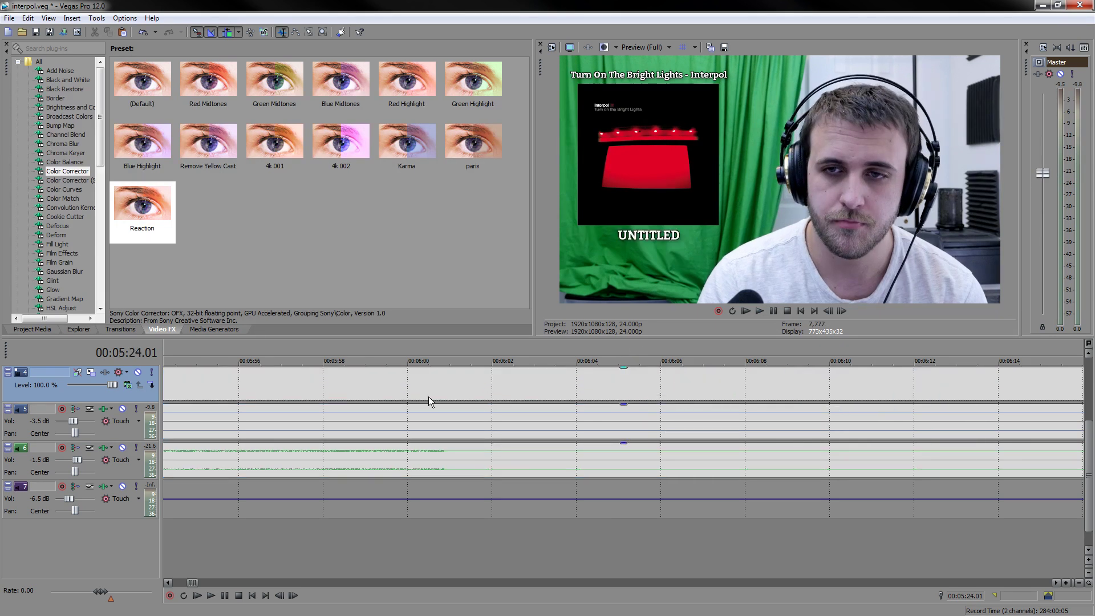
pyautogui.scroll(-10, 659, 450)
pyautogui.scroll(8, 707, 453)
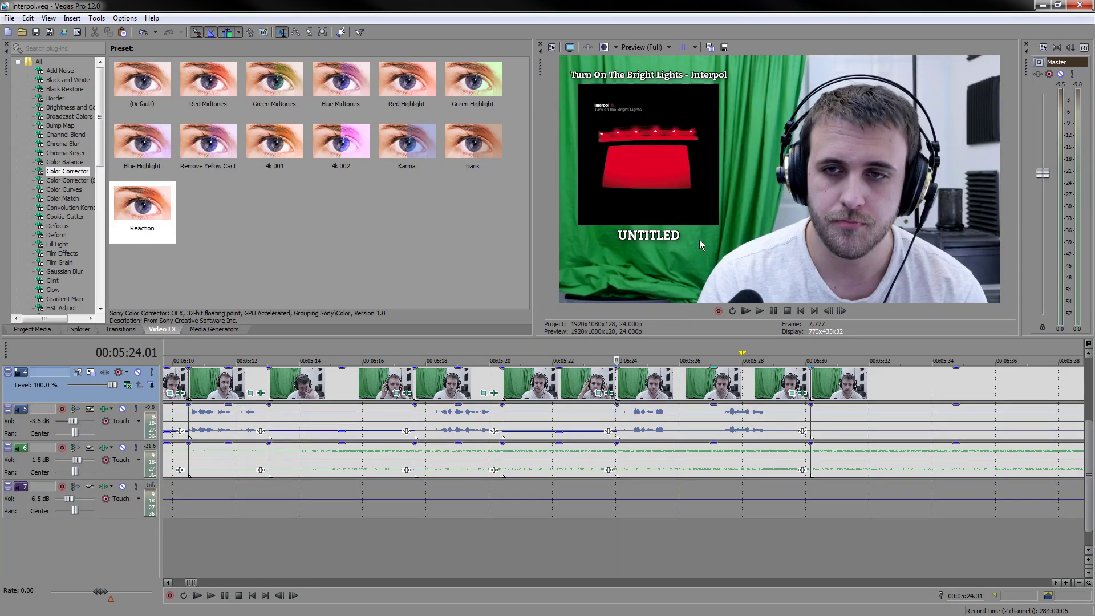
# - Check the gap between the two phrases near 00:05:26, then play samples of the later footage up to about 00:06:22
pyautogui.click(693, 422)
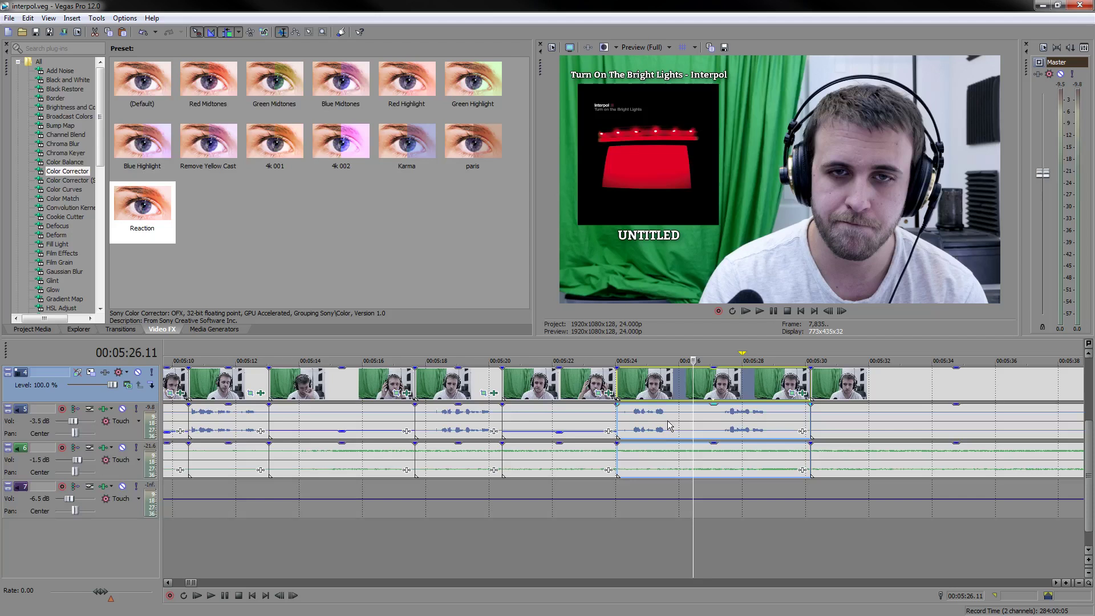
pyautogui.click(676, 424)
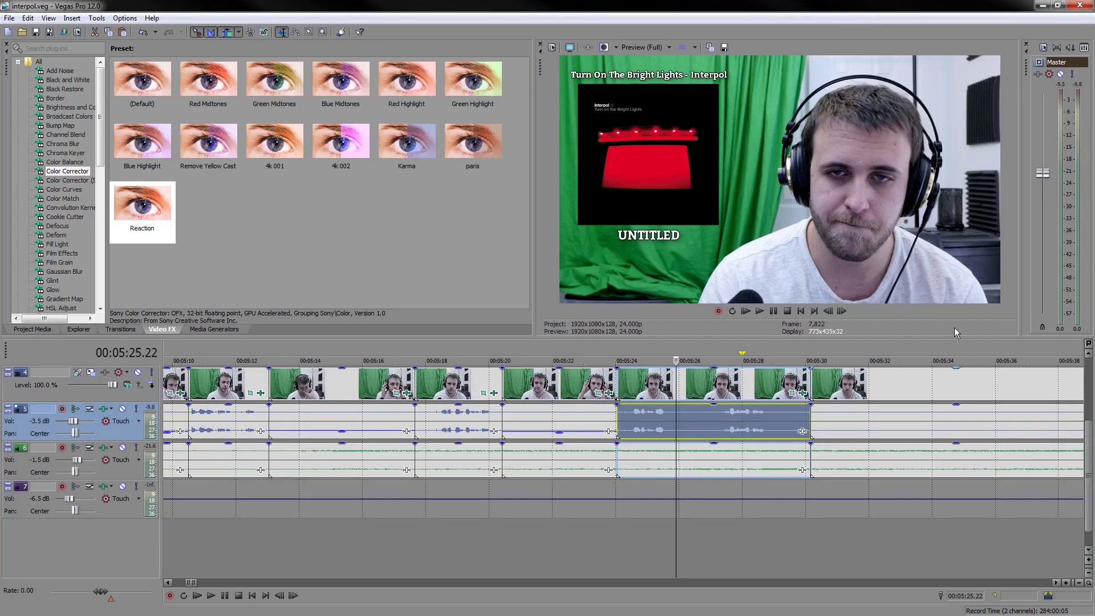
pyautogui.scroll(-5, 680, 476)
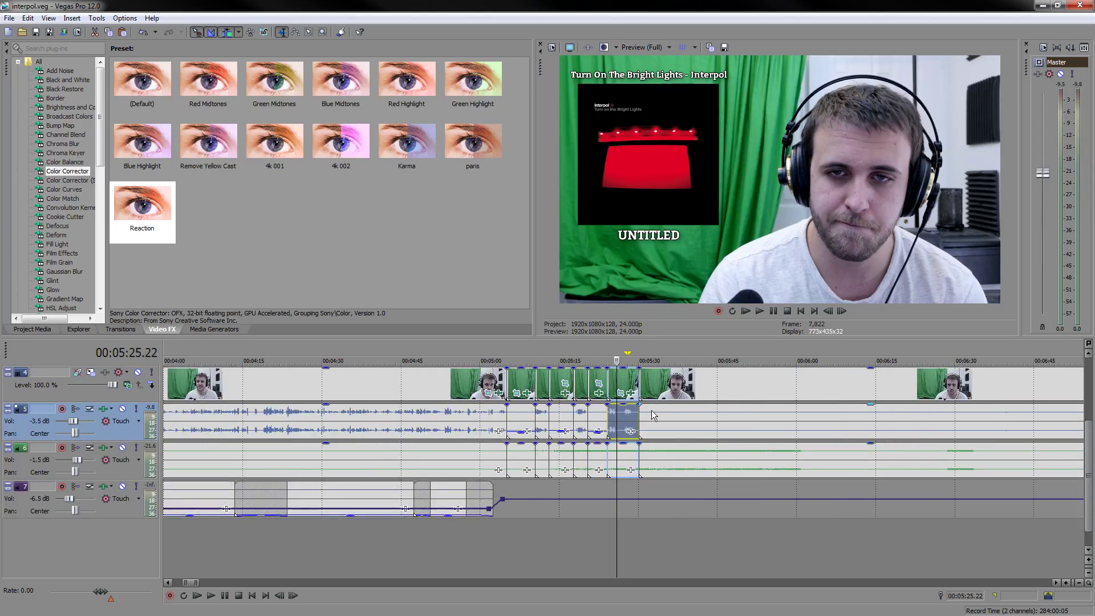
pyautogui.click(757, 513)
pyautogui.press('space')
pyautogui.scroll(-2, 775, 562)
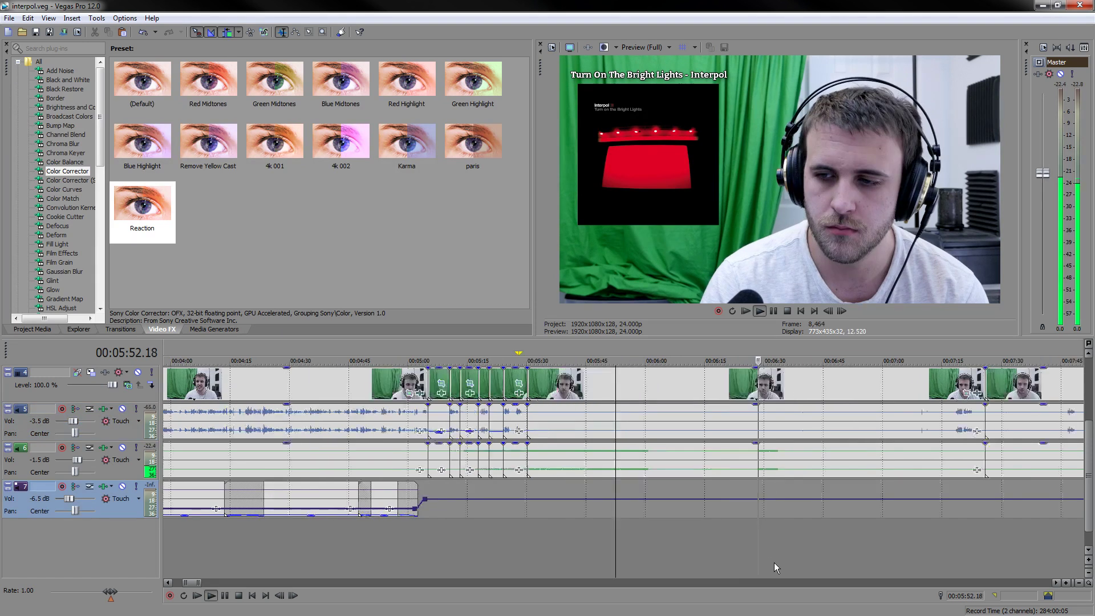
pyautogui.scroll(2, 775, 563)
pyautogui.click(549, 536)
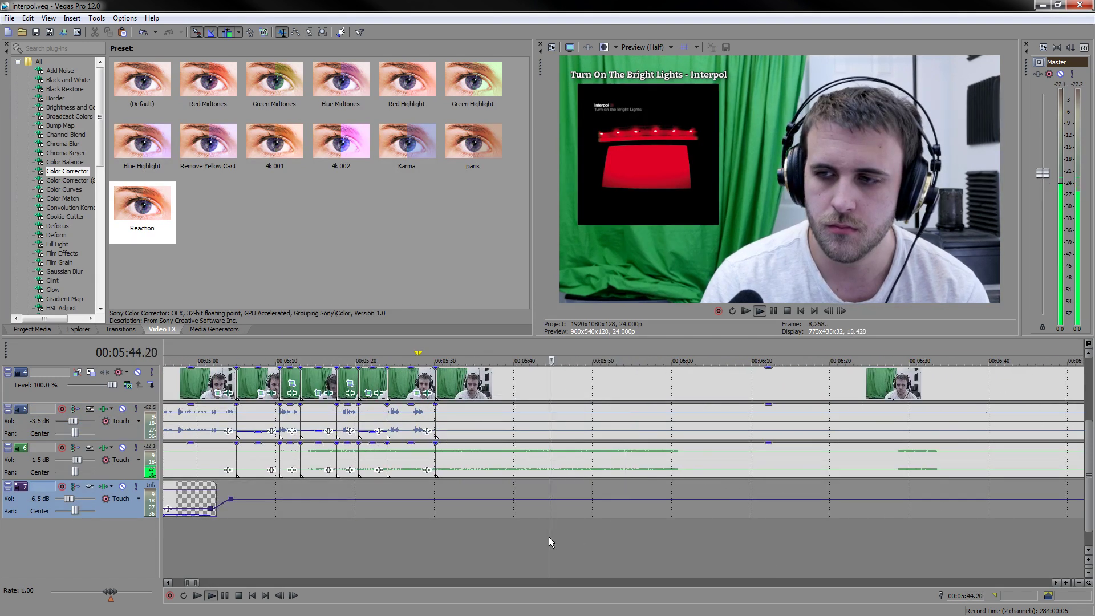
pyautogui.click(642, 537)
pyautogui.click(680, 541)
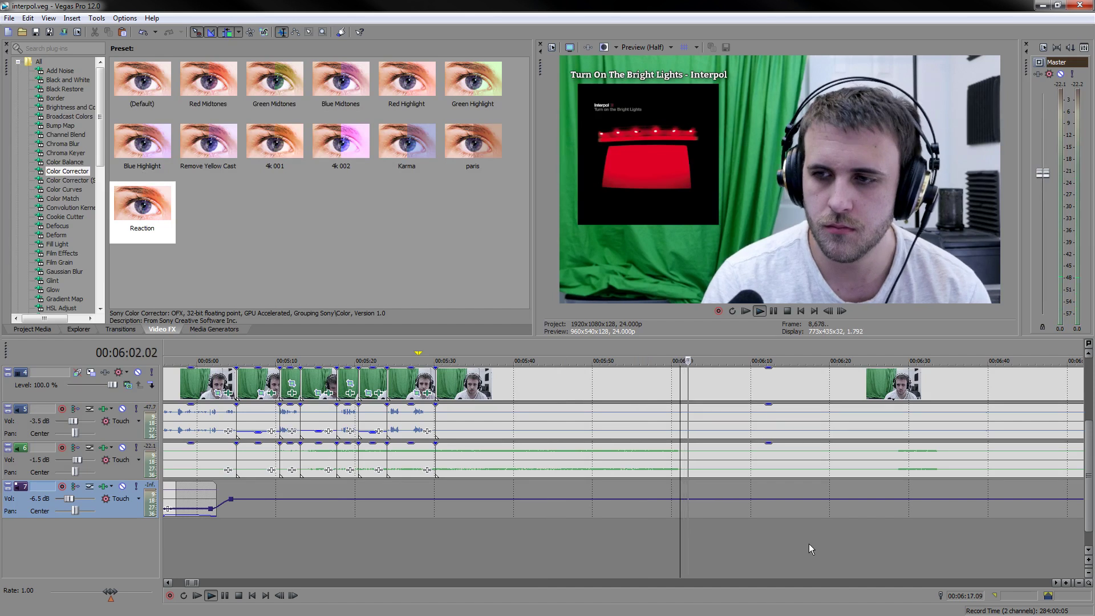
pyautogui.click(851, 540)
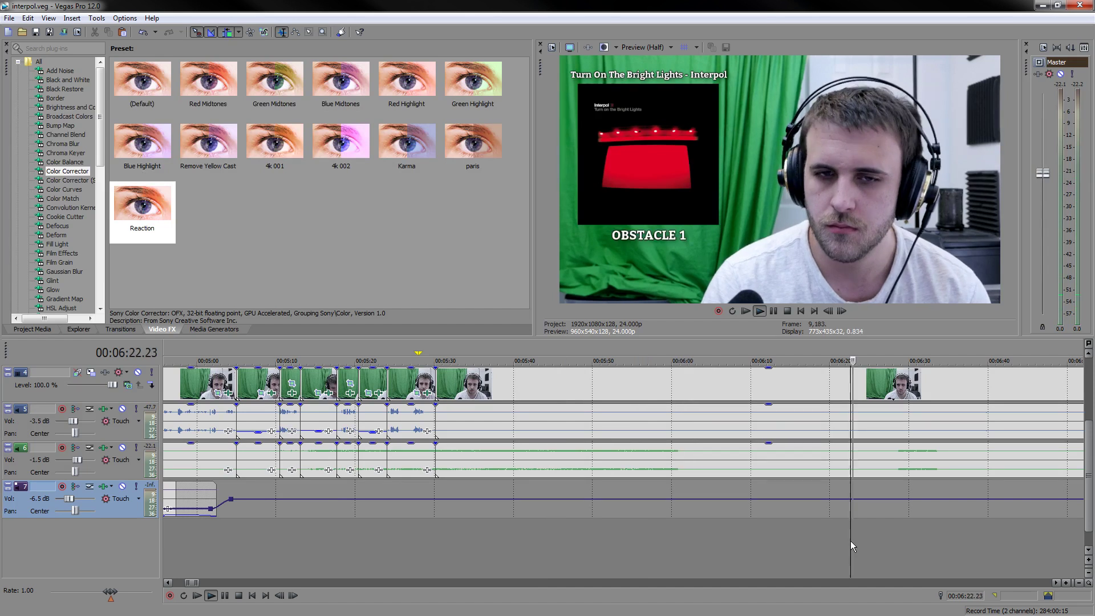
pyautogui.press('space')
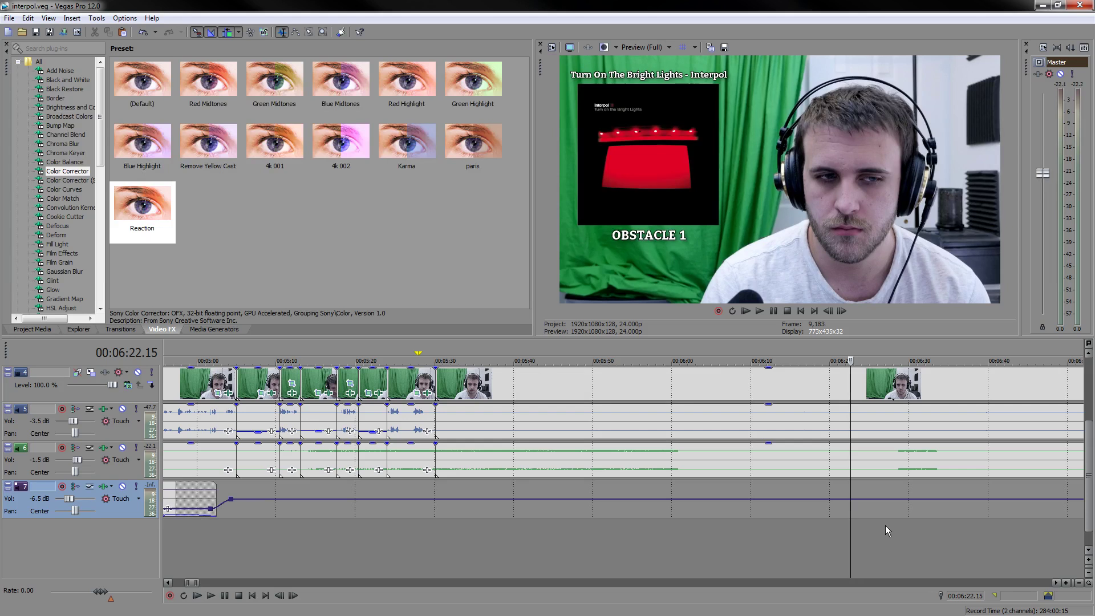
# - Play samples of the footage between about 00:06:29 and 00:06:48 to find a usable silent reaction
pyautogui.press('`')
pyautogui.scroll(5, 475, 482)
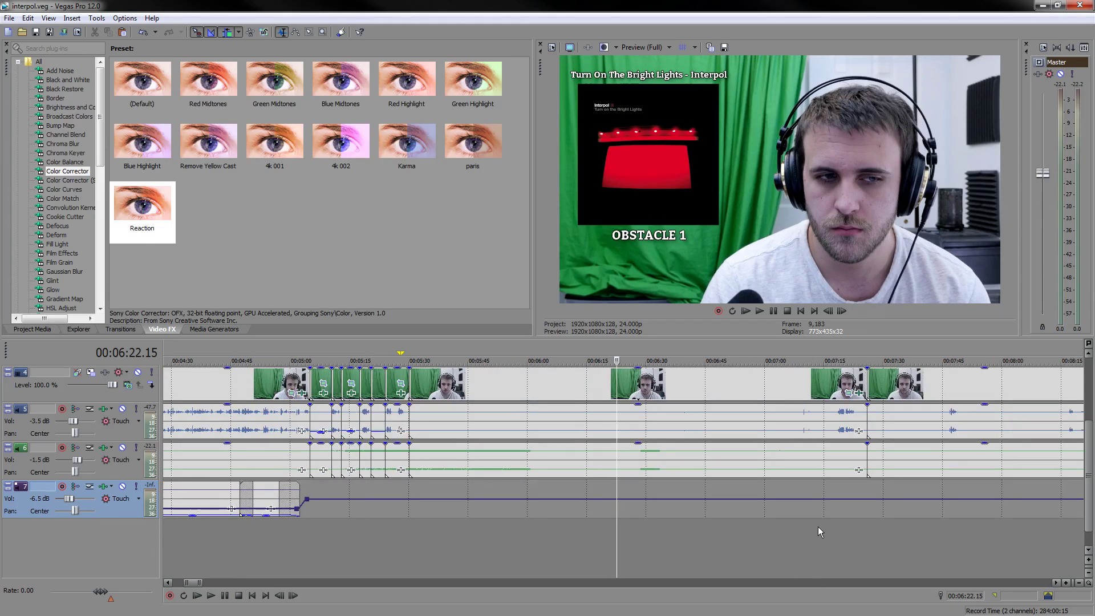
pyautogui.scroll(3, 666, 504)
pyautogui.click(686, 520)
pyautogui.press('space')
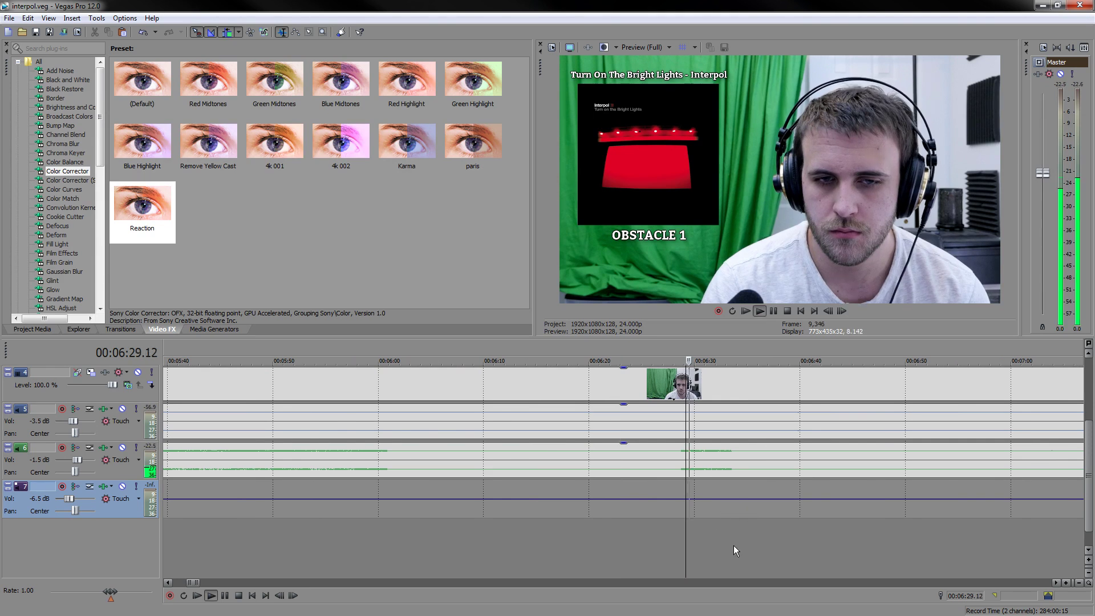
pyautogui.scroll(-3, 744, 543)
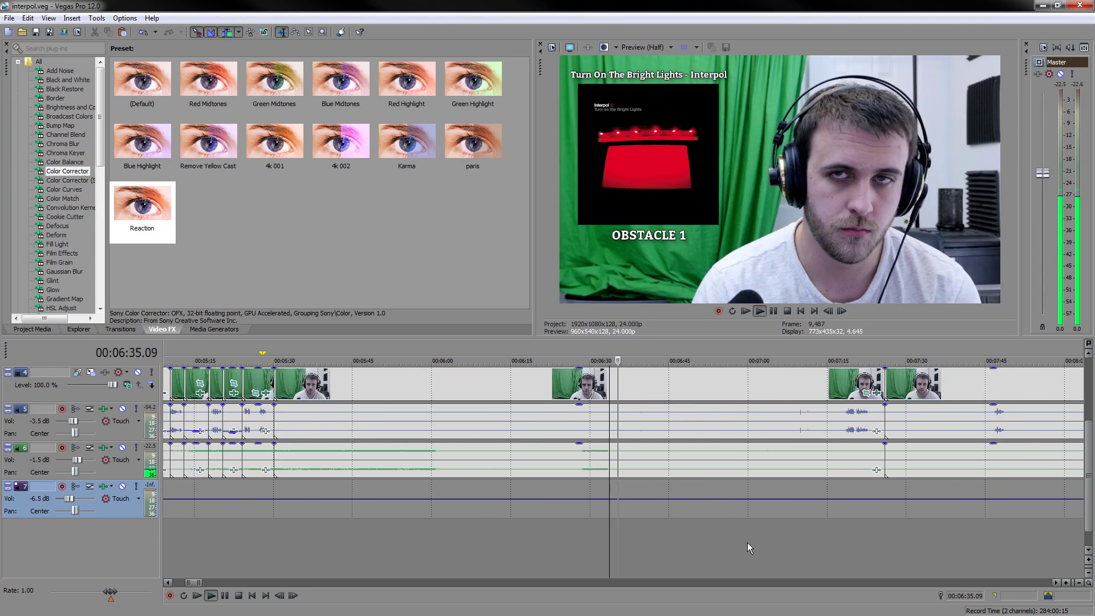
pyautogui.scroll(5, 803, 523)
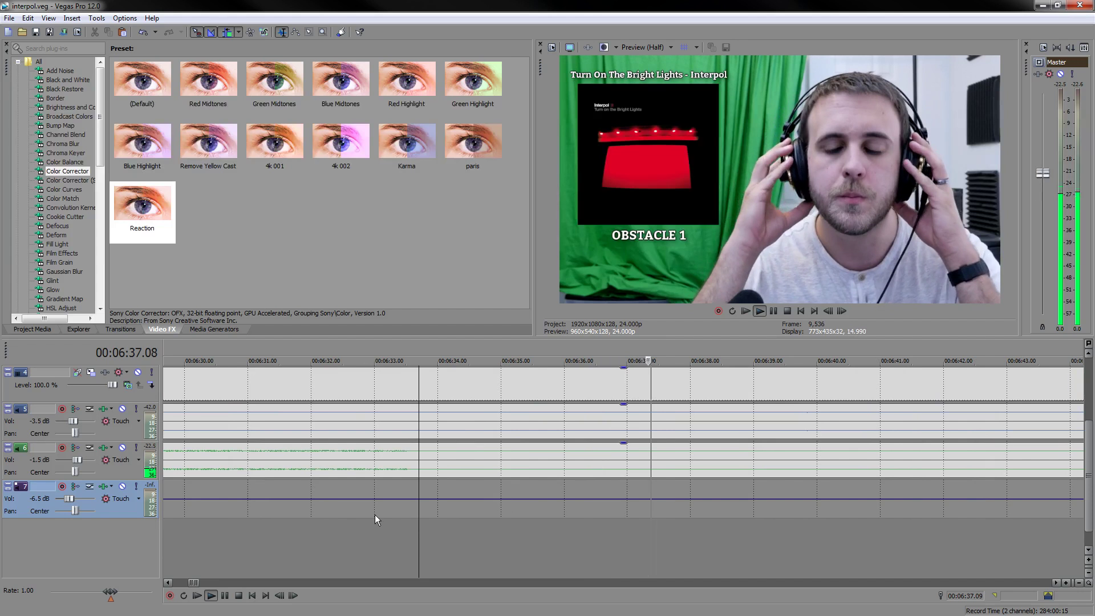
pyautogui.click(342, 523)
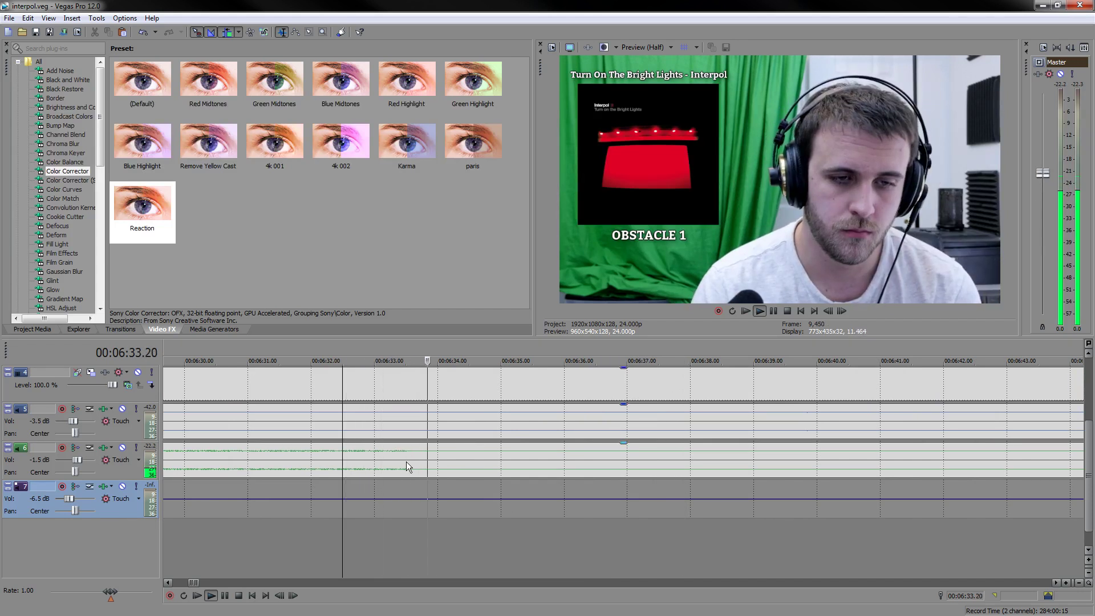
pyautogui.scroll(-10, 610, 457)
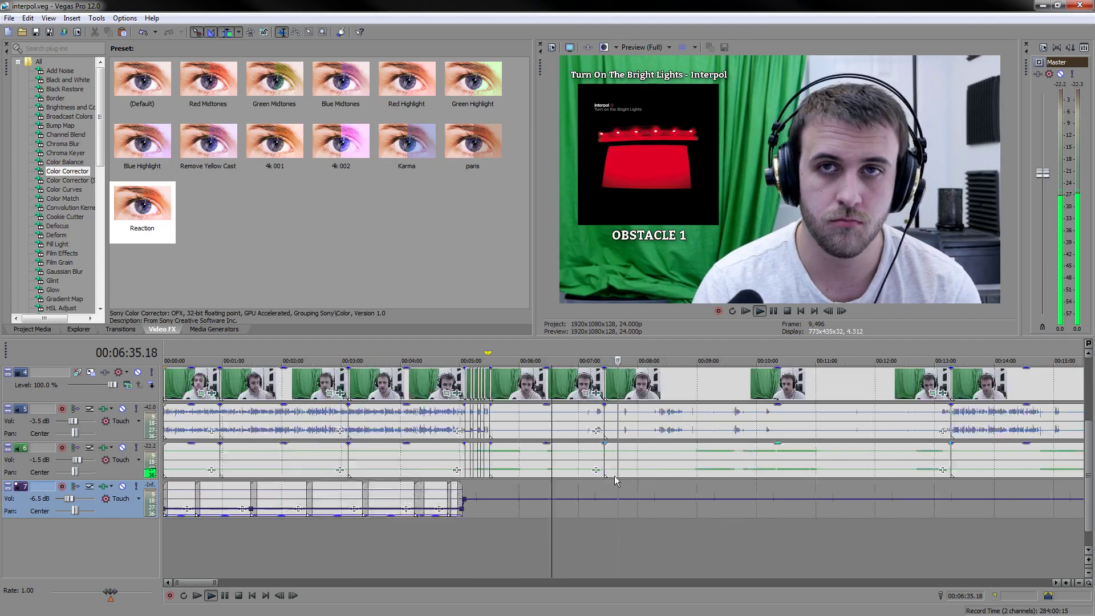
pyautogui.scroll(4, 625, 478)
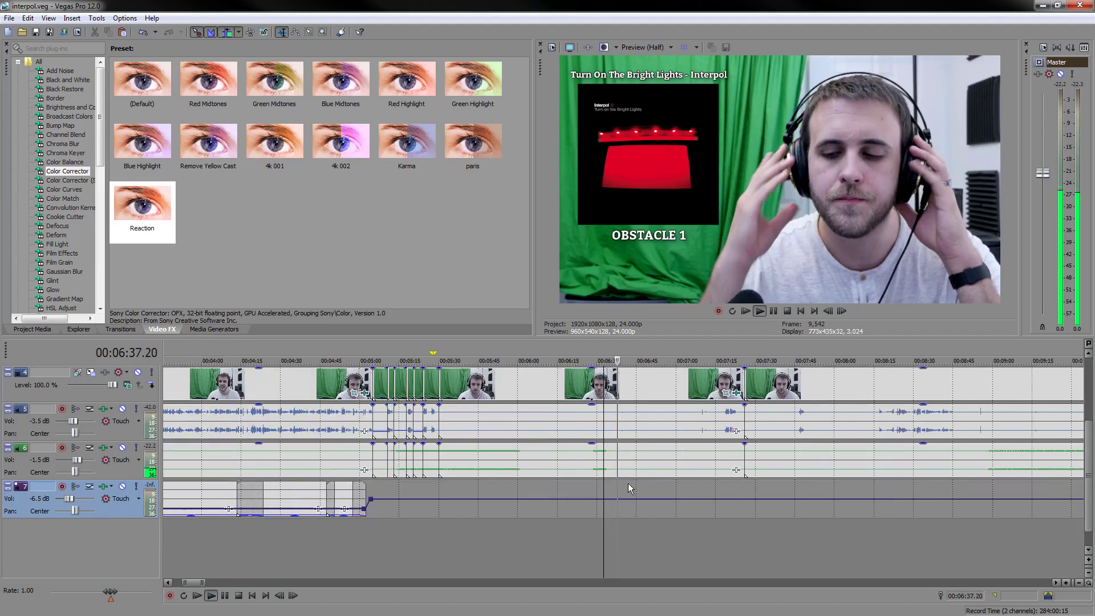
pyautogui.scroll(3, 628, 483)
pyautogui.click(696, 555)
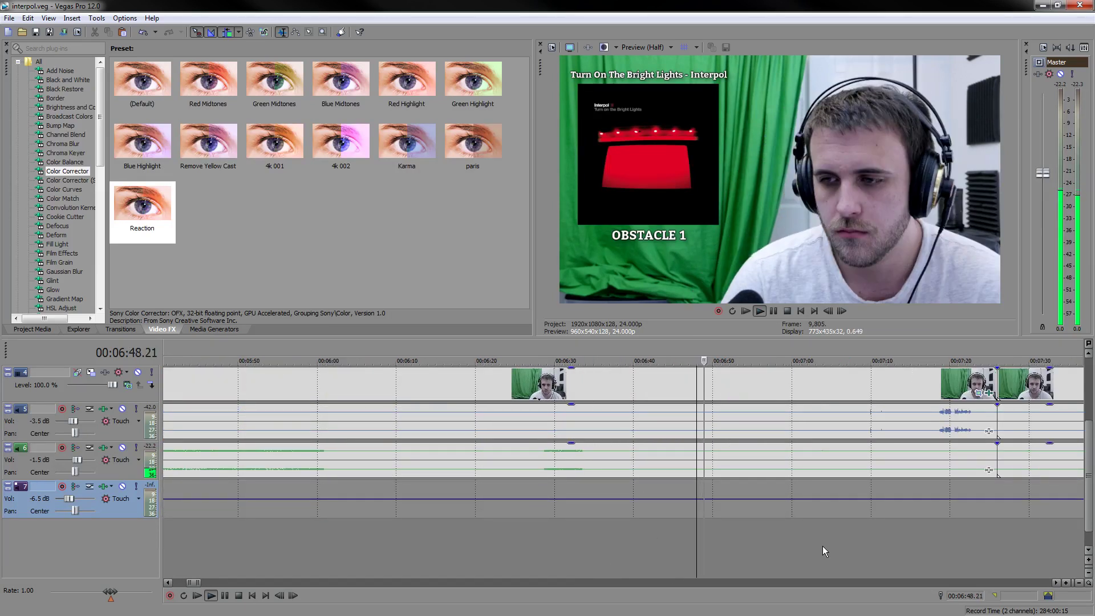
pyautogui.click(607, 557)
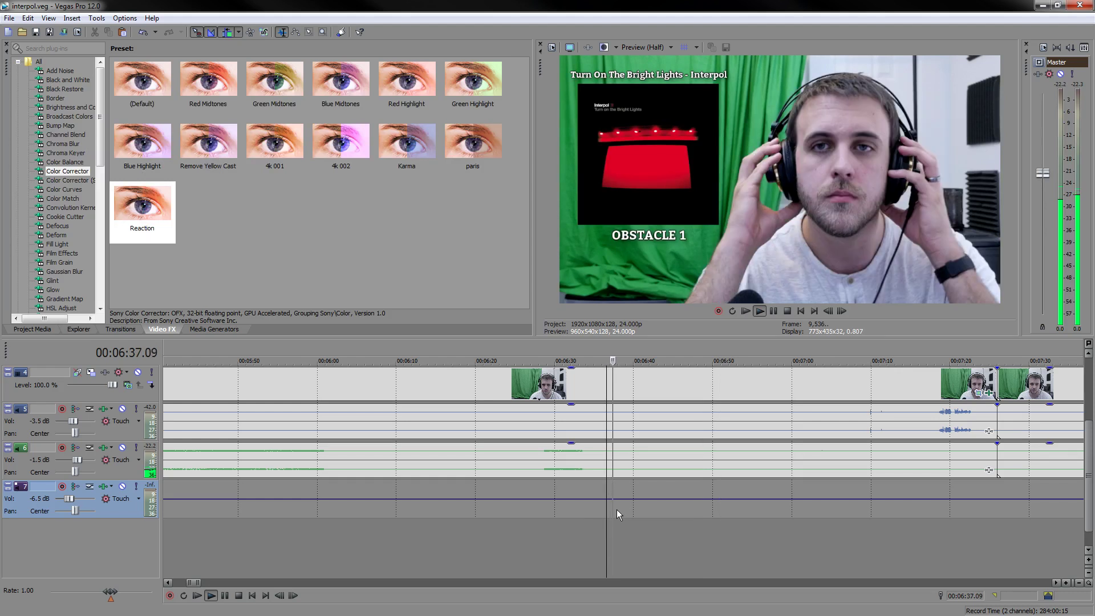
# - Isolate the silent reaction by splitting the webcam footage at about 00:06:40 and at 00:06:47.04
pyautogui.scroll(2, 599, 539)
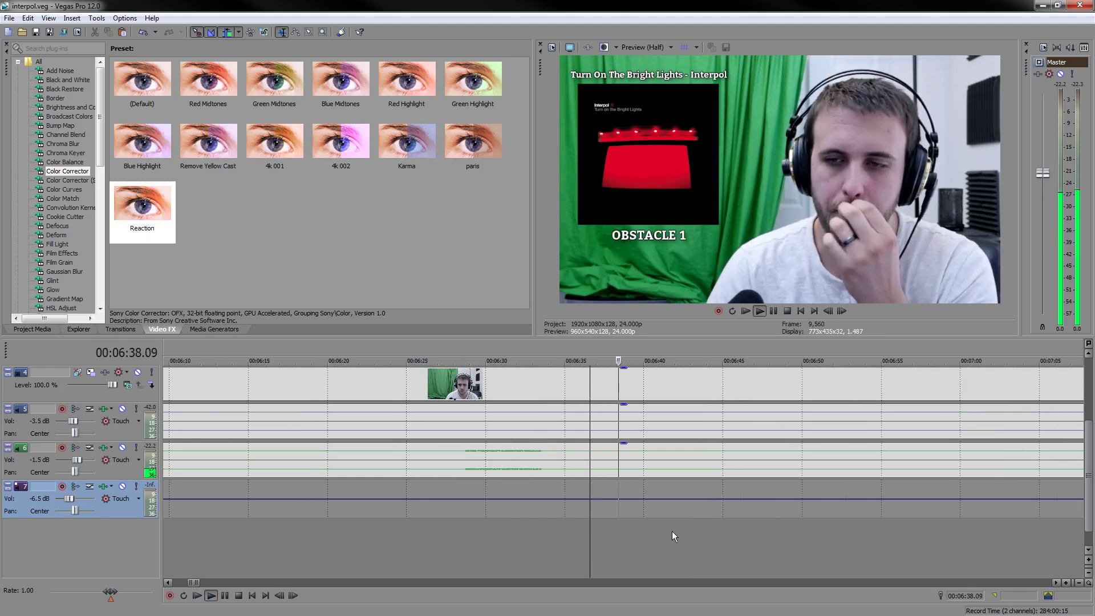
pyautogui.click(655, 463)
pyautogui.press('s')
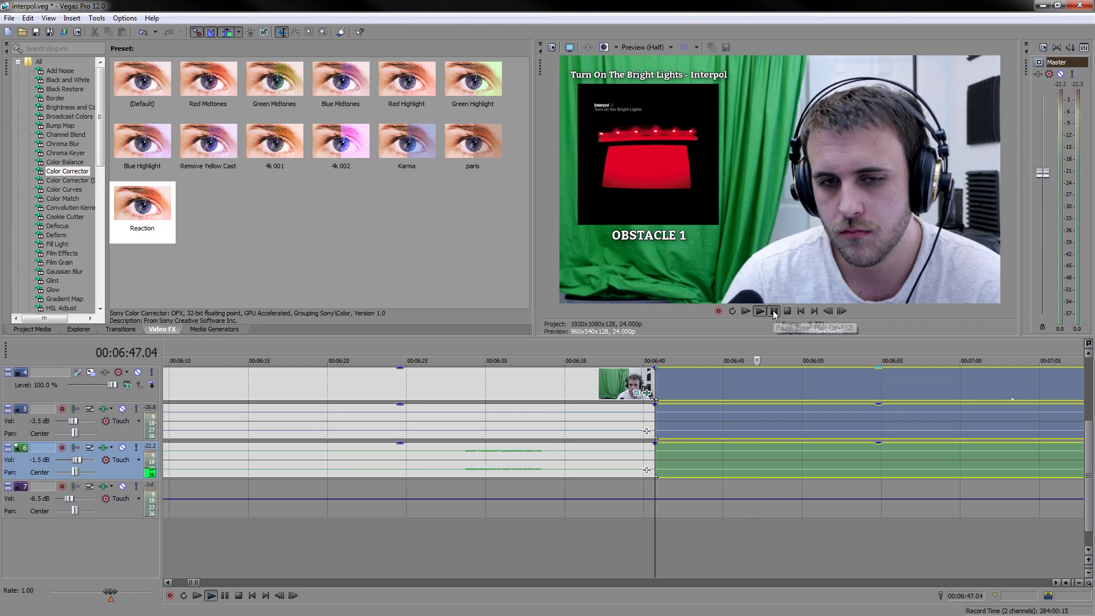
pyautogui.click(773, 311)
pyautogui.moveTo(760, 357)
pyautogui.mouseDown()
pyautogui.moveTo(656, 354)
pyautogui.moveTo(753, 349)
pyautogui.mouseUp()
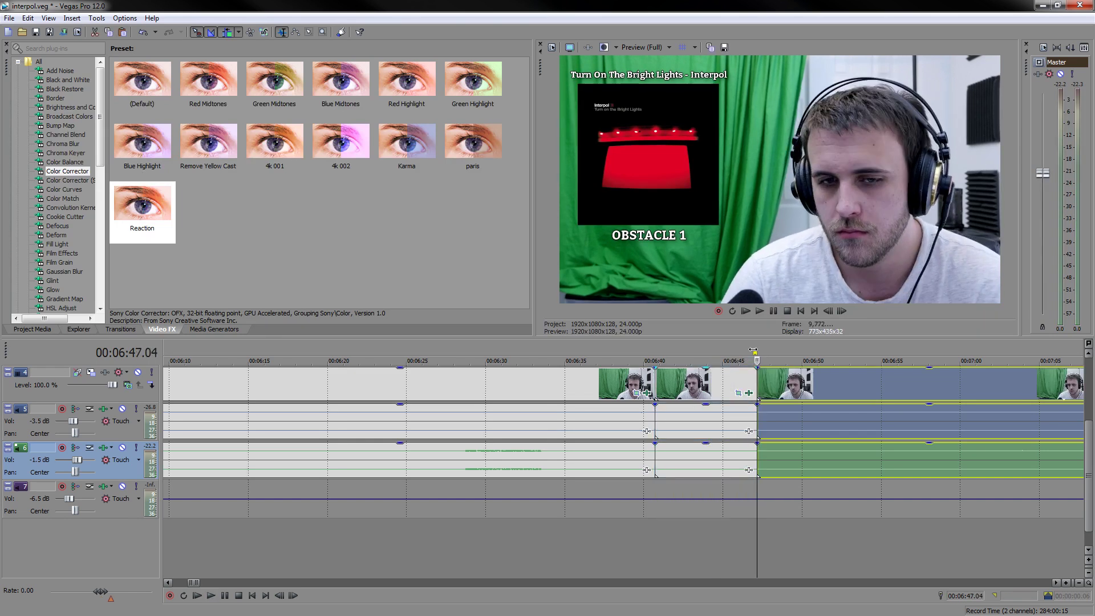
# - Delete the footage segment between 00:05:30.04 and the cut at about 00:06:40, rippling the later footage to close the gap
pyautogui.click(571, 392)
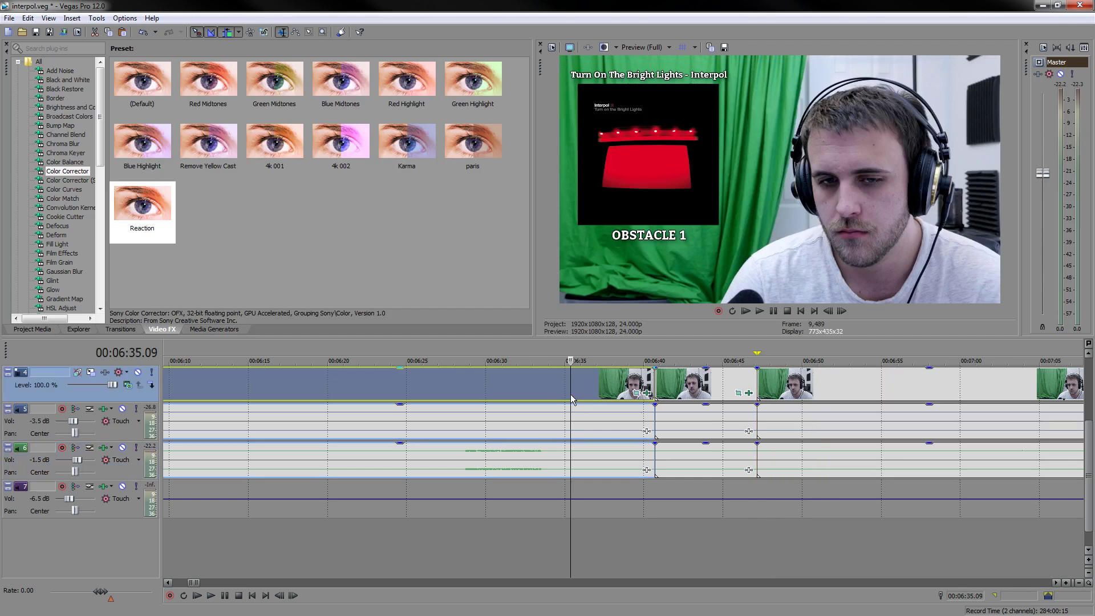
pyautogui.hotkey('ctrl', 'alt', 'Left')
pyautogui.hotkey('ctrl', 'alt', 'Left')
pyautogui.scroll(-2, 726, 419)
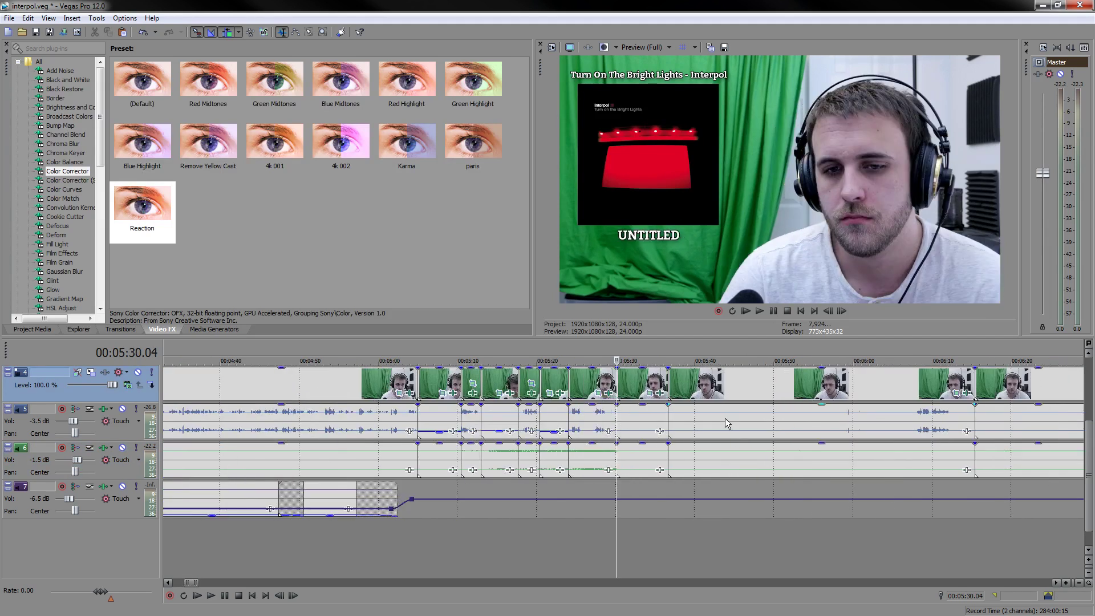
# - Lower the audio level of the reaction segment from 00:05:30.04 to 00:05:36.15 on track 5
pyautogui.scroll(3, 659, 409)
pyautogui.moveTo(662, 406); pyautogui.dragTo(676, 436)
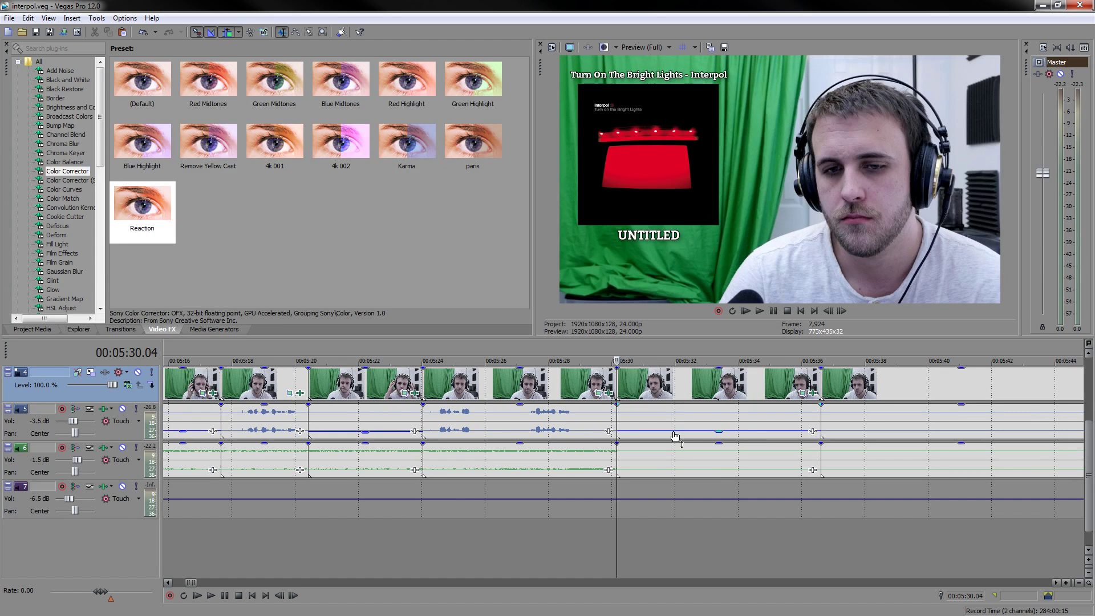
pyautogui.scroll(-3, 673, 461)
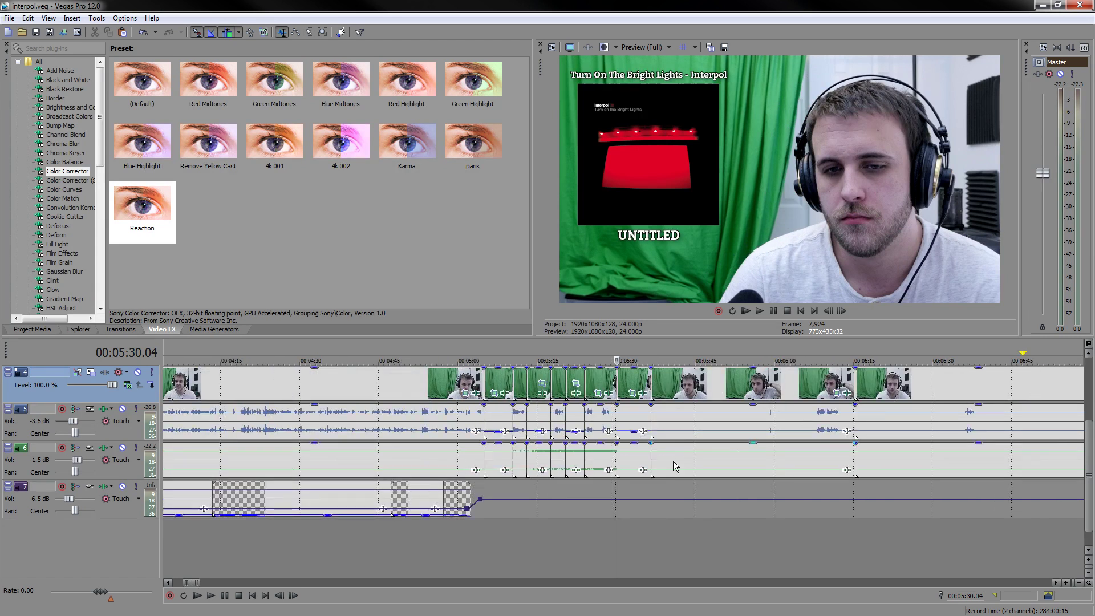
# - Inspect the footage following the cut at 00:05:36.15, checking frames up to about 00:05:49
pyautogui.click(692, 526)
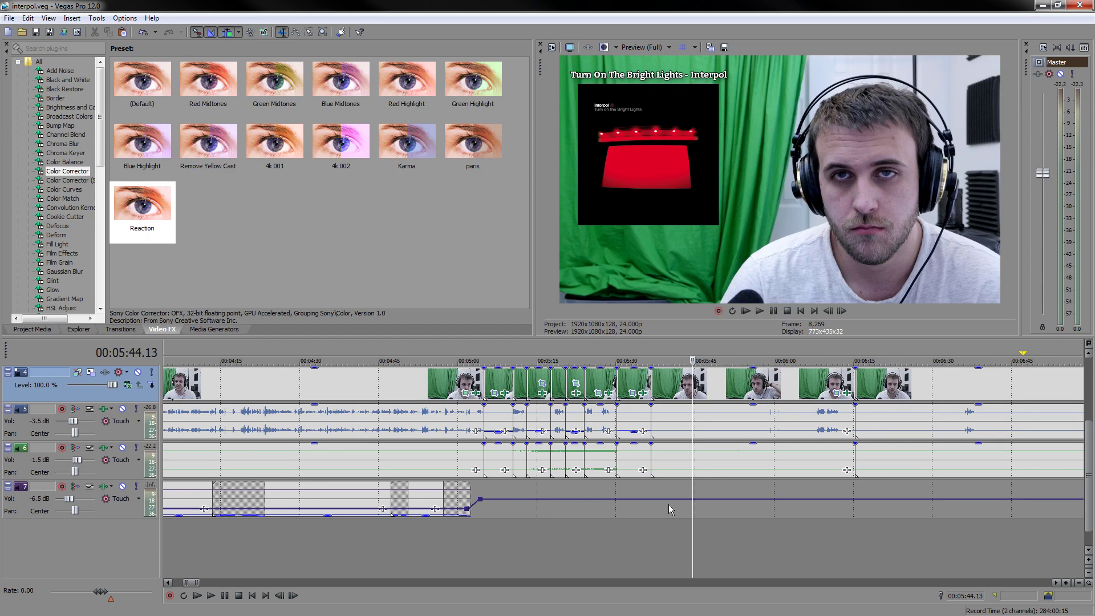
pyautogui.scroll(4, 712, 529)
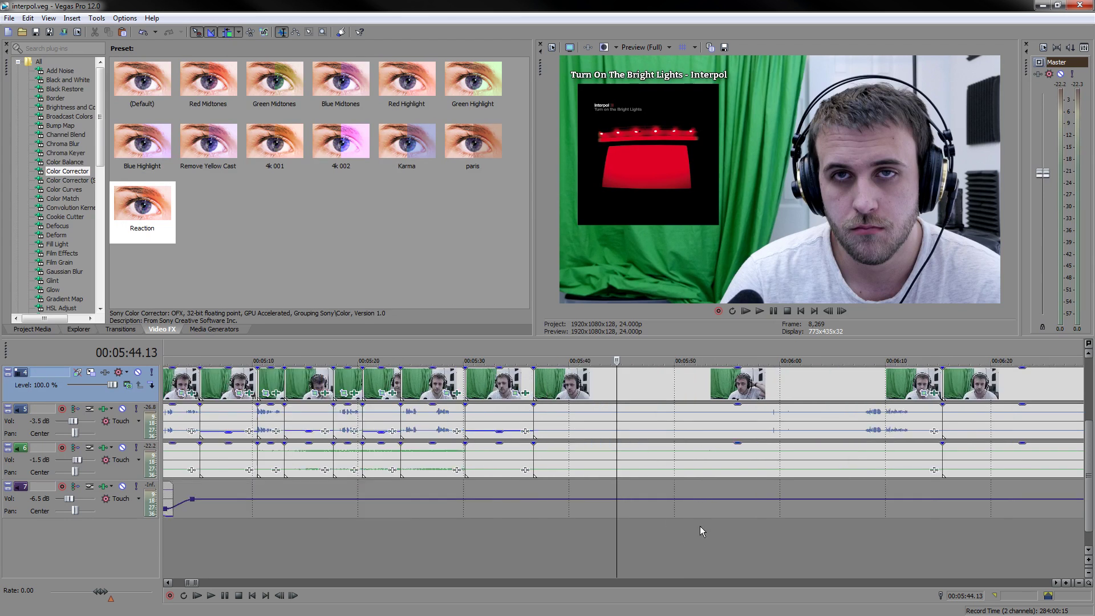
pyautogui.click(488, 572)
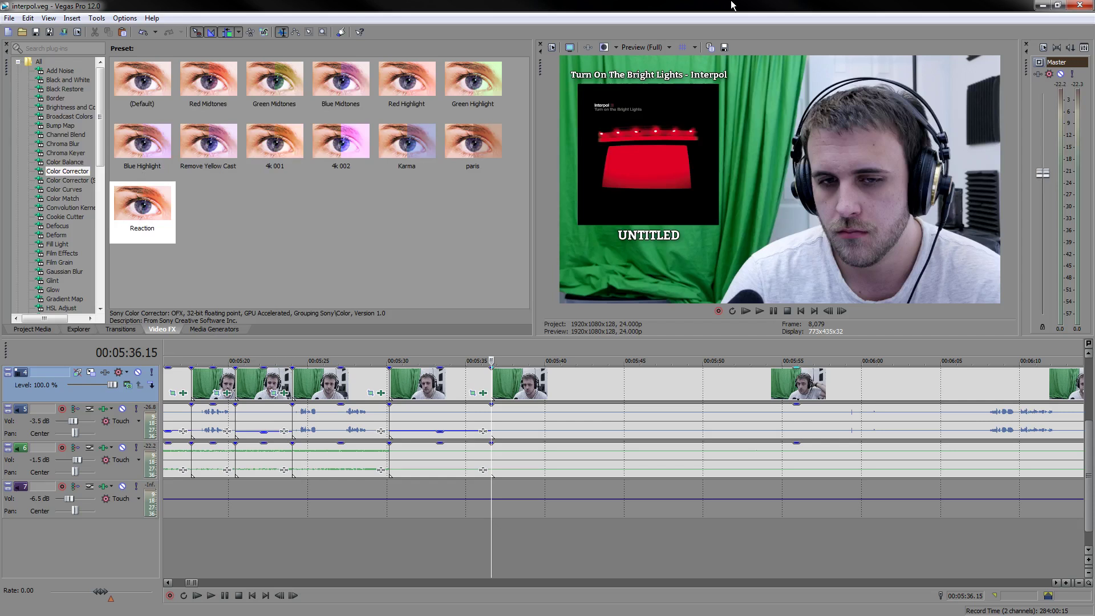
pyautogui.click(582, 425)
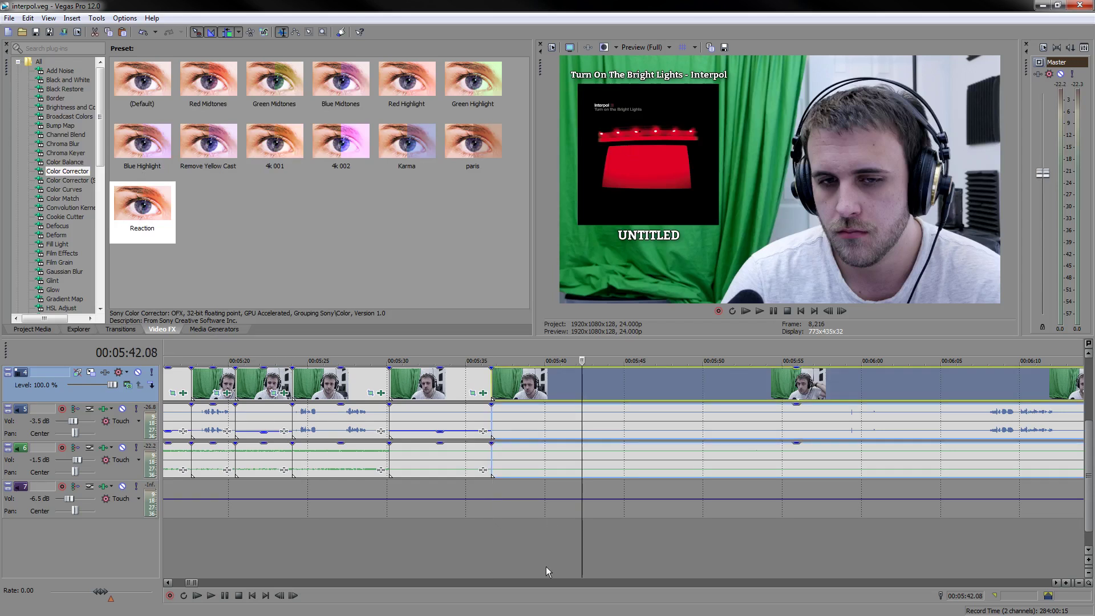
pyautogui.scroll(-5, 564, 522)
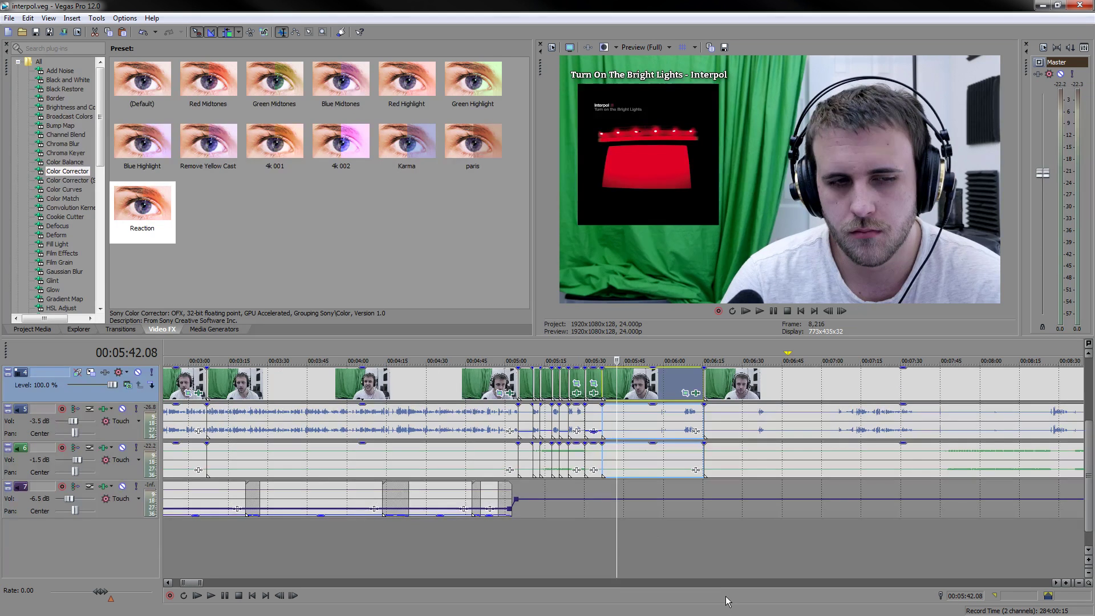
pyautogui.scroll(5, 716, 527)
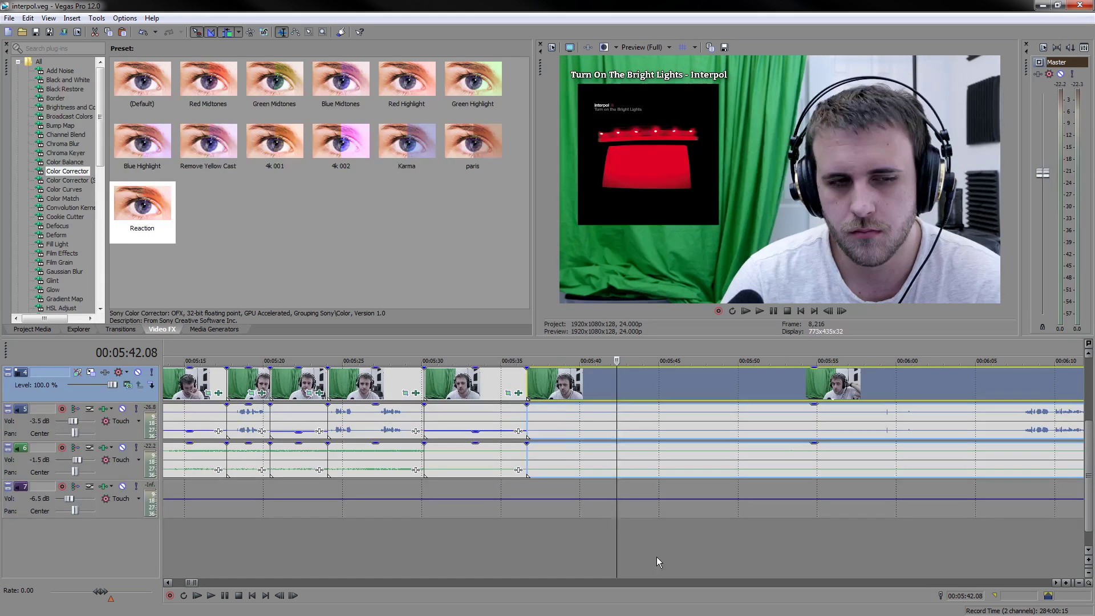
pyautogui.click(578, 566)
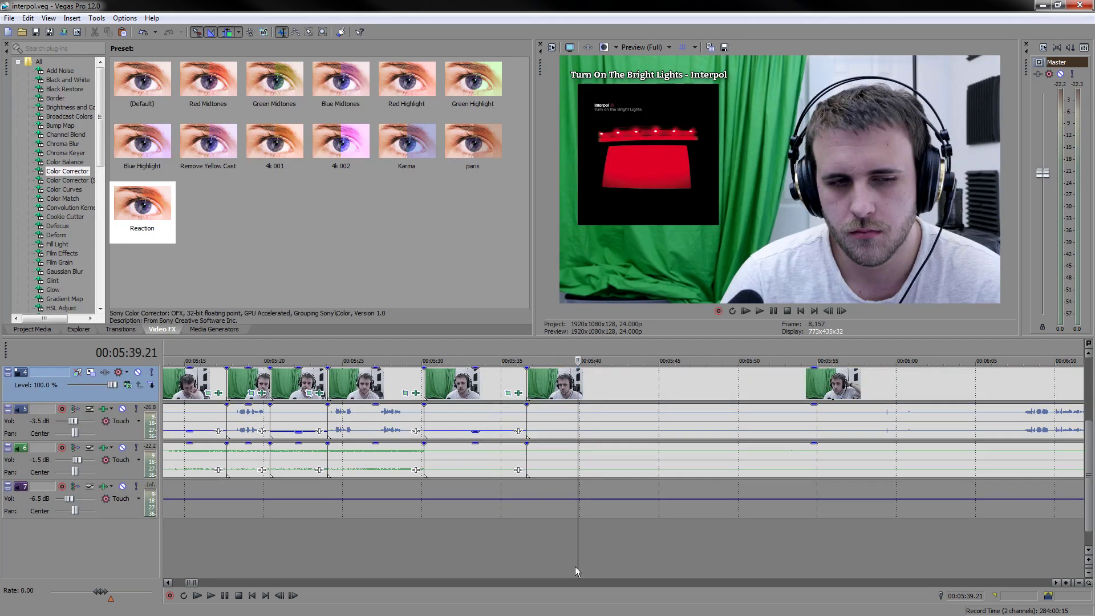
pyautogui.click(733, 552)
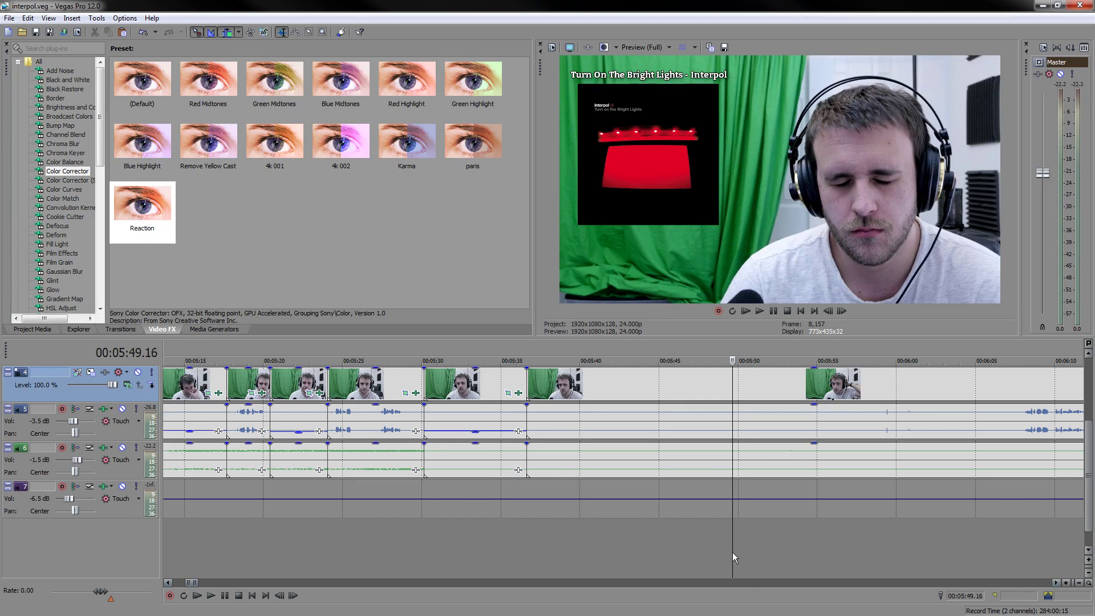
# - Play samples of the footage from about 00:05:37 to 00:06:06 to locate the next spoken phrase on track 5
pyautogui.press('space')
pyautogui.click(536, 541)
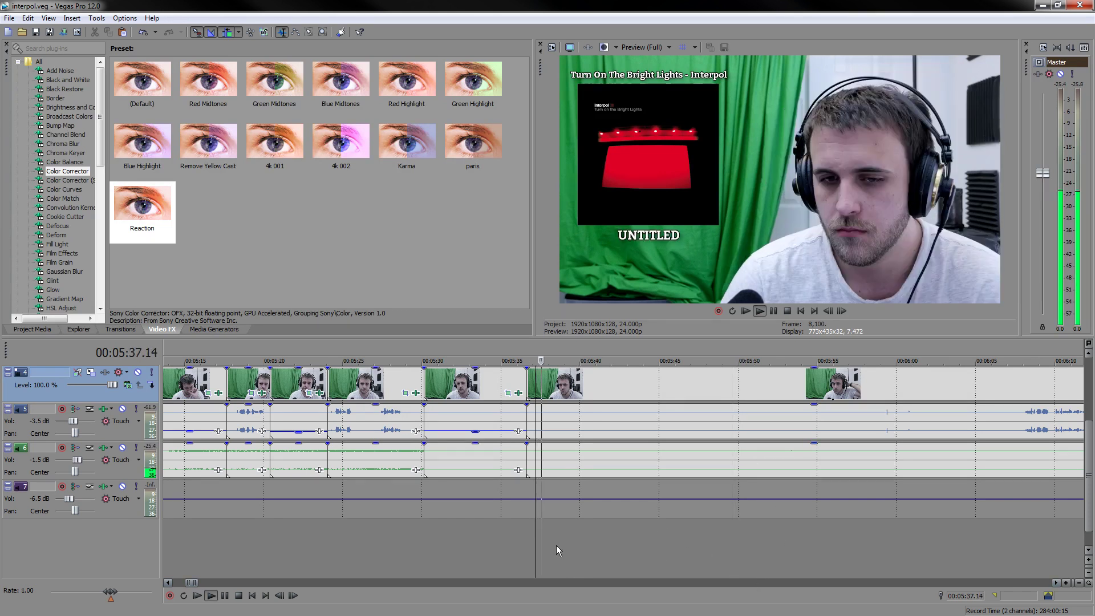
pyautogui.click(558, 546)
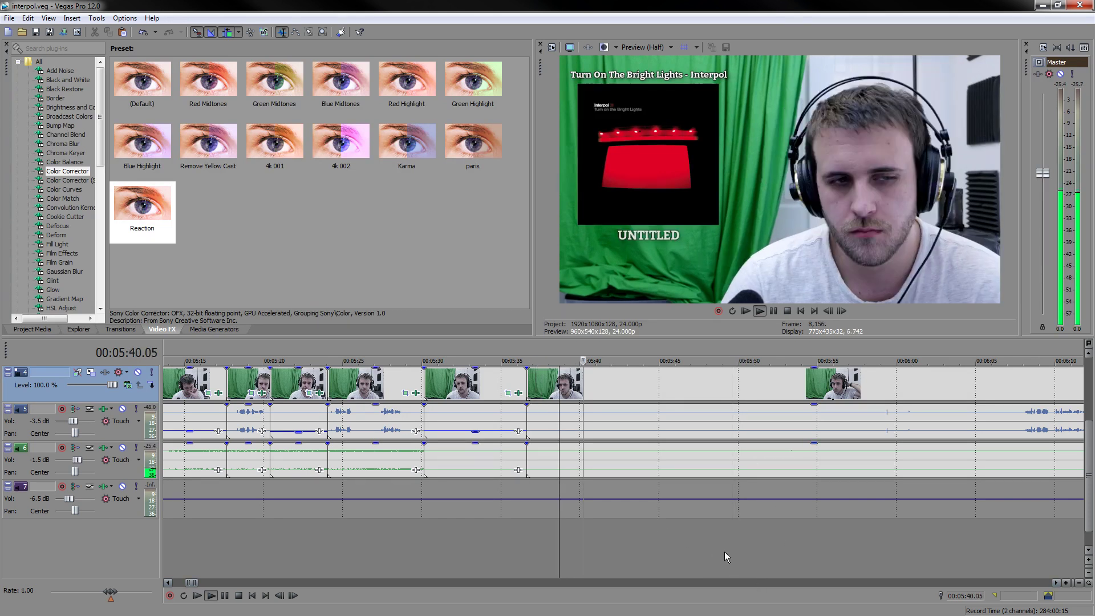
pyautogui.click(727, 550)
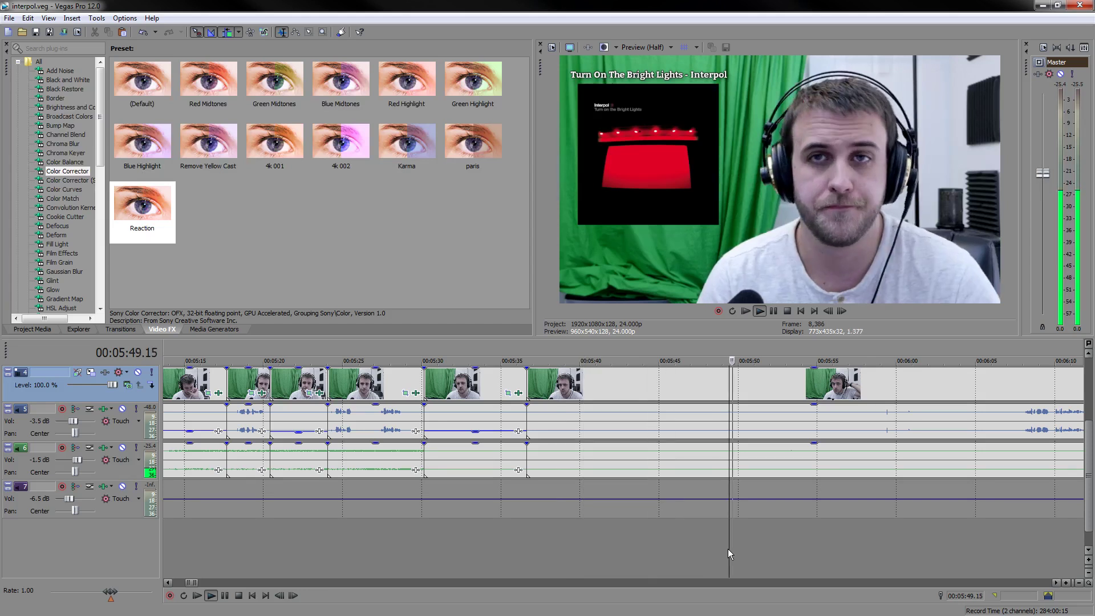
pyautogui.scroll(1, 752, 538)
pyautogui.click(735, 548)
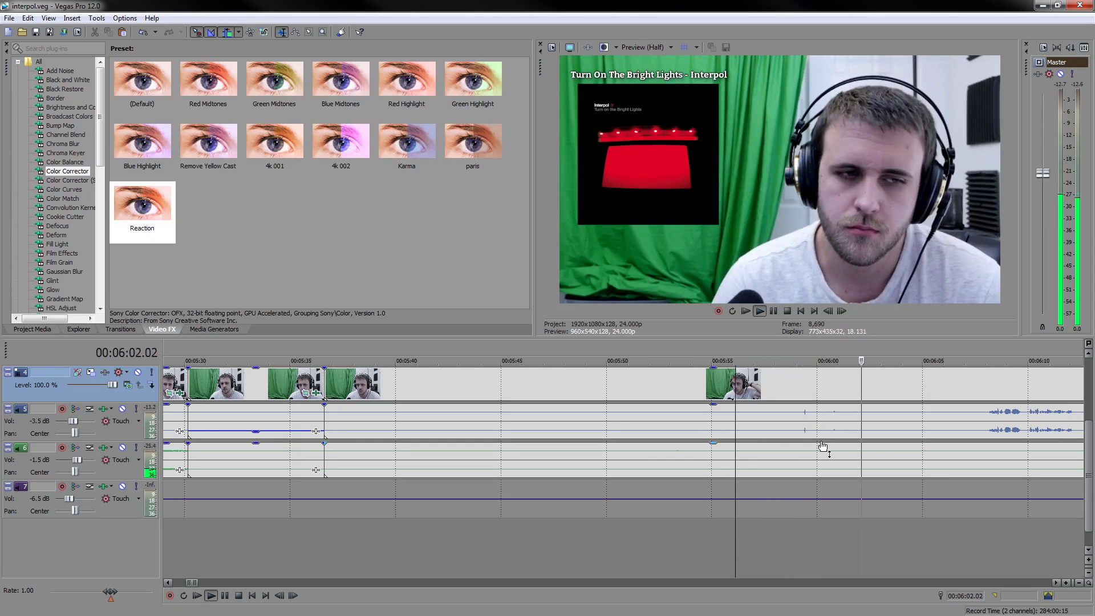
pyautogui.scroll(-5, 501, 511)
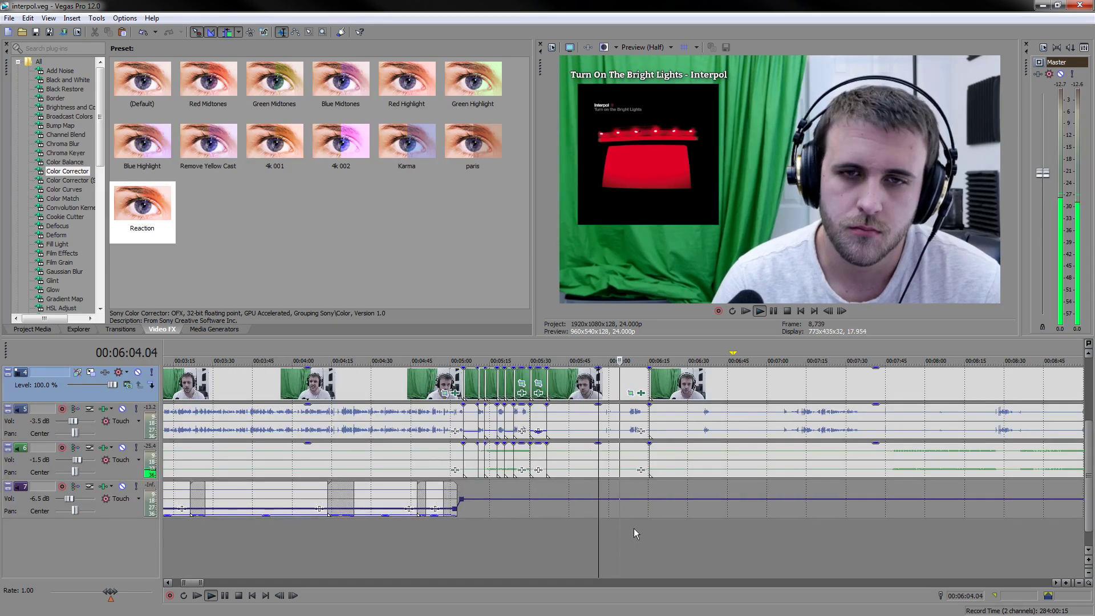
pyautogui.scroll(2, 634, 529)
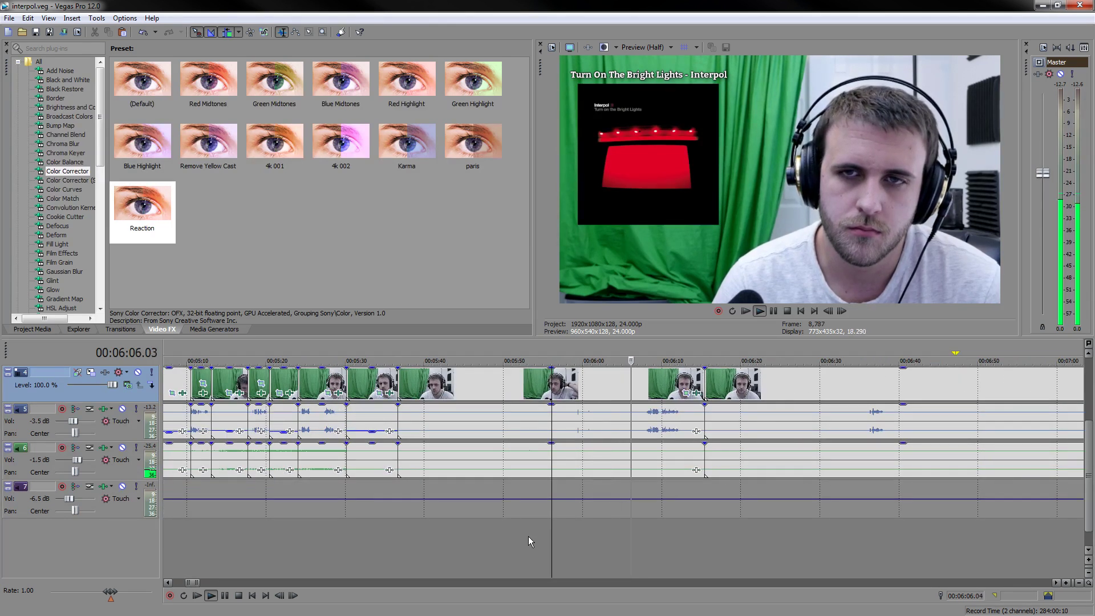
# - Isolate the spoken phrase with cuts at 00:06:07.18 and 00:06:15.02, and remove the leftover sliver after it with ripple
pyautogui.scroll(3, 738, 527)
pyautogui.click(635, 423)
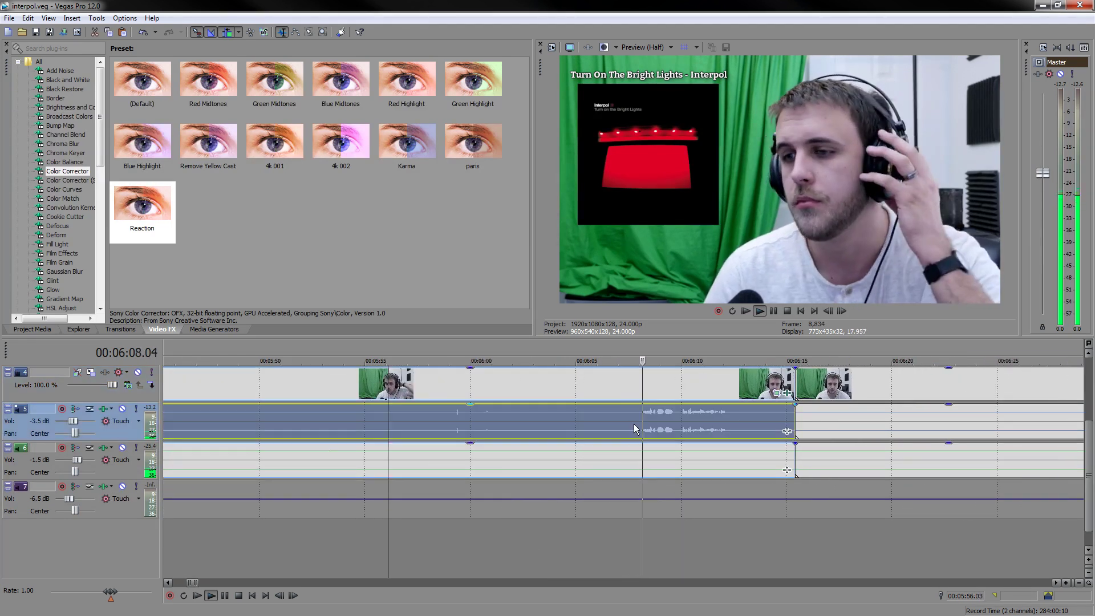
pyautogui.press('s')
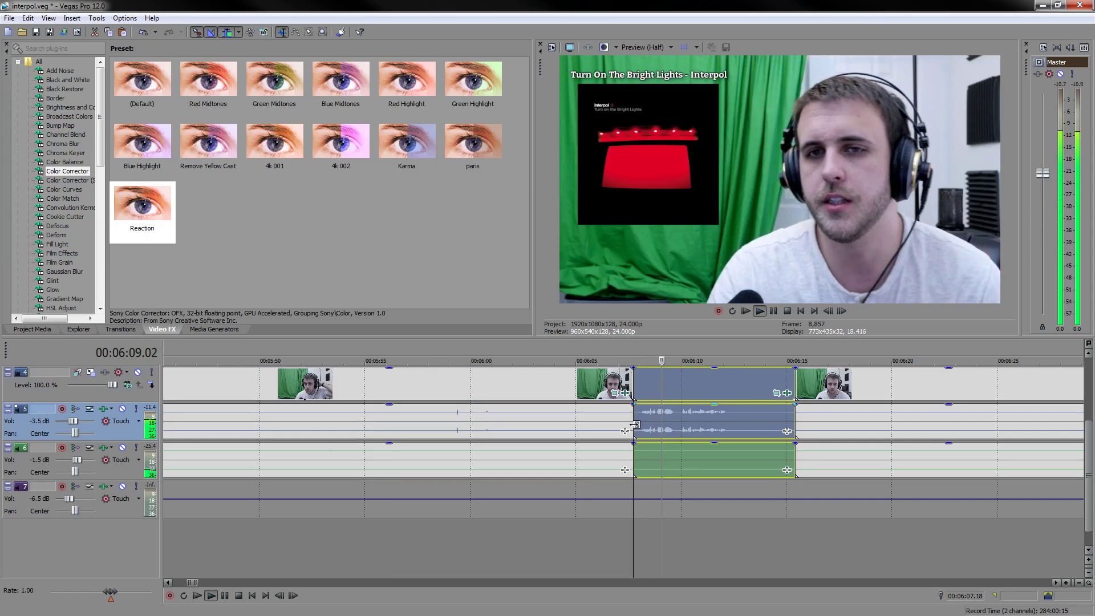
pyautogui.click(774, 311)
pyautogui.press('s')
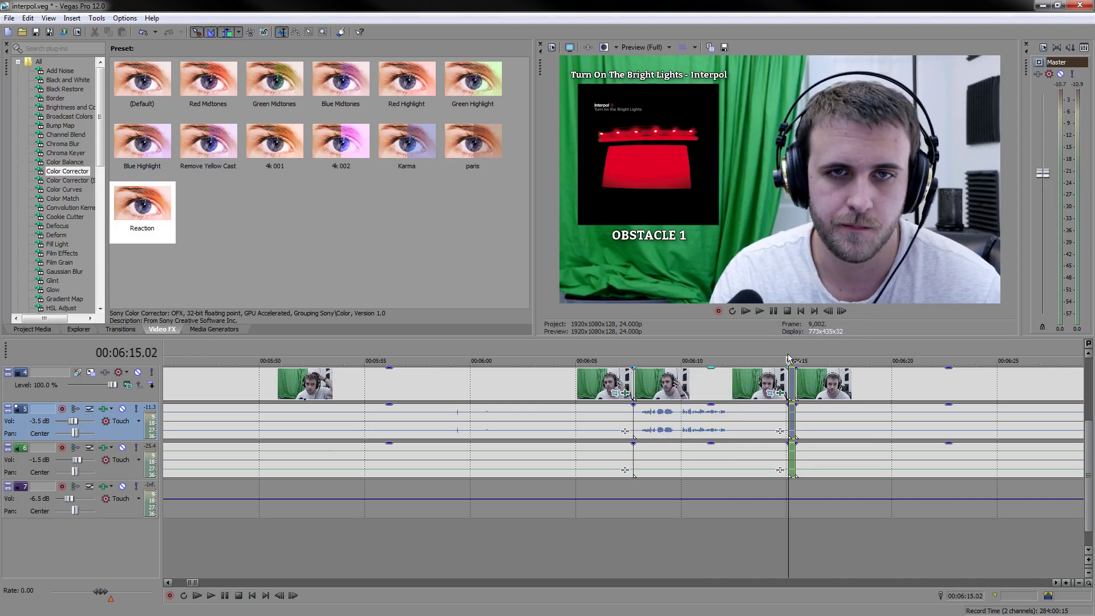
pyautogui.moveTo(788, 351); pyautogui.dragTo(632, 351)
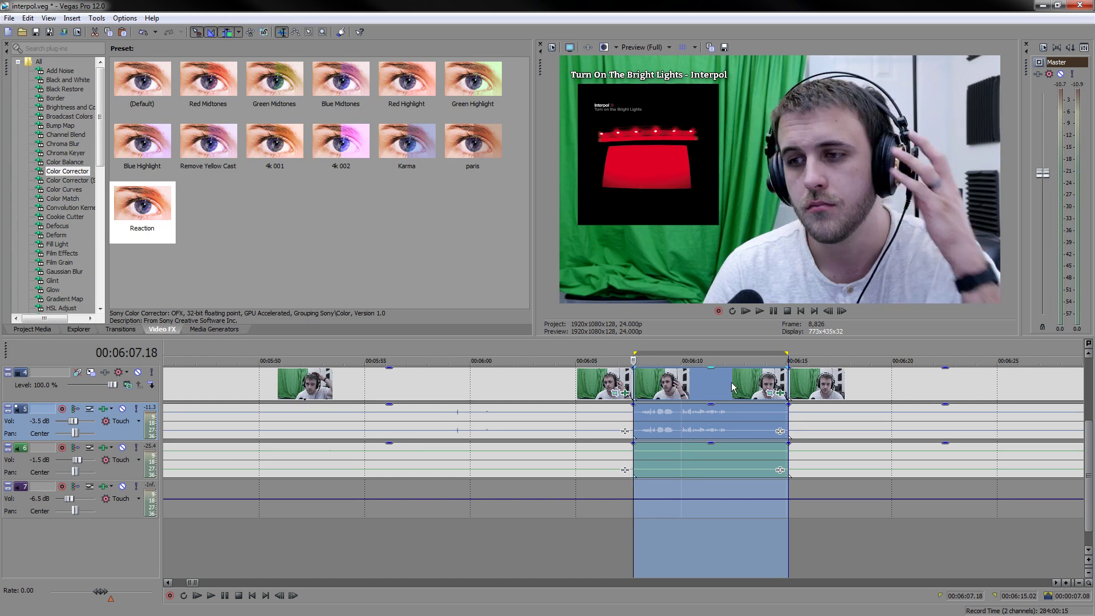
# - Trim the quiet start of the isolated phrase and close the pause before it, so the phrase begins at 00:05:36.15
pyautogui.click(725, 386)
pyautogui.click(636, 432)
pyautogui.scroll(3, 663, 423)
pyautogui.press('space')
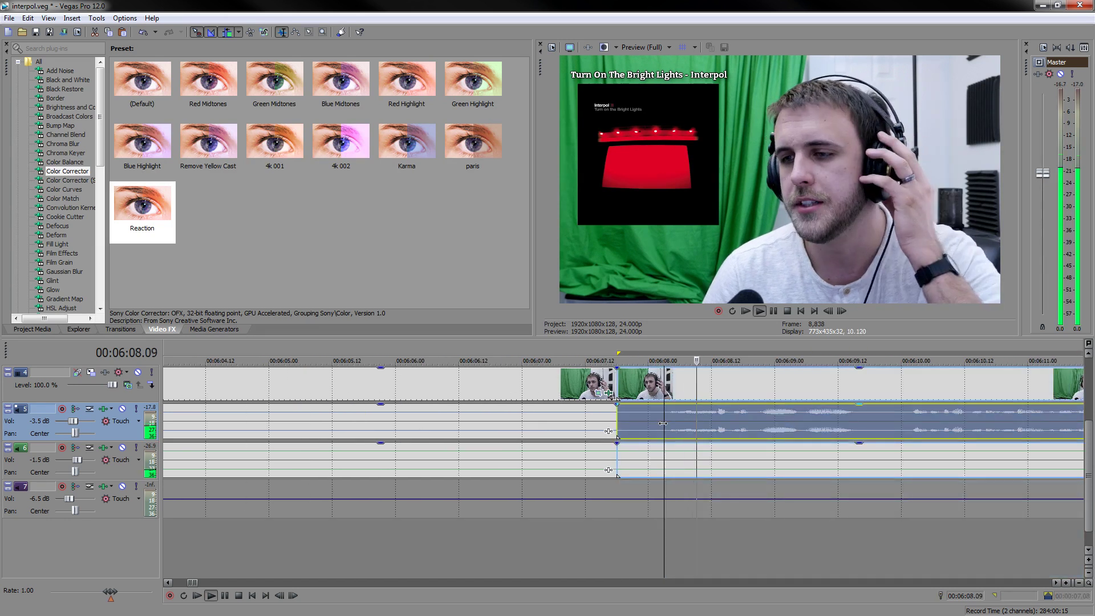
pyautogui.press('space')
pyautogui.press('s')
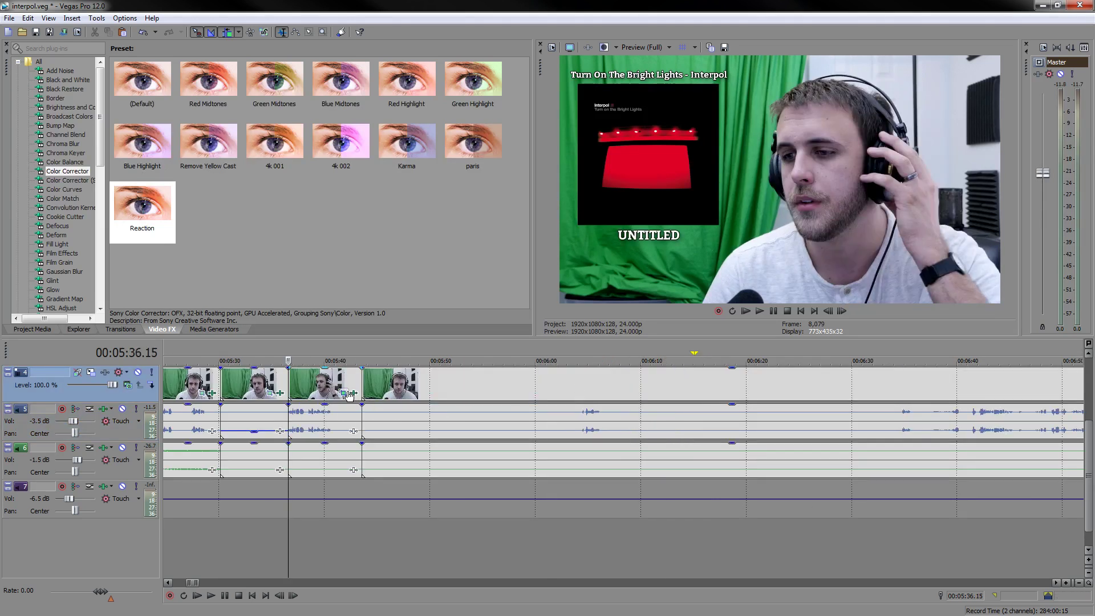
# - Split the phrase at 00:05:41.02 and lower the audio level of its silent remainder on track 5
pyautogui.doubleClick(336, 416)
pyautogui.scroll(3, 448, 411)
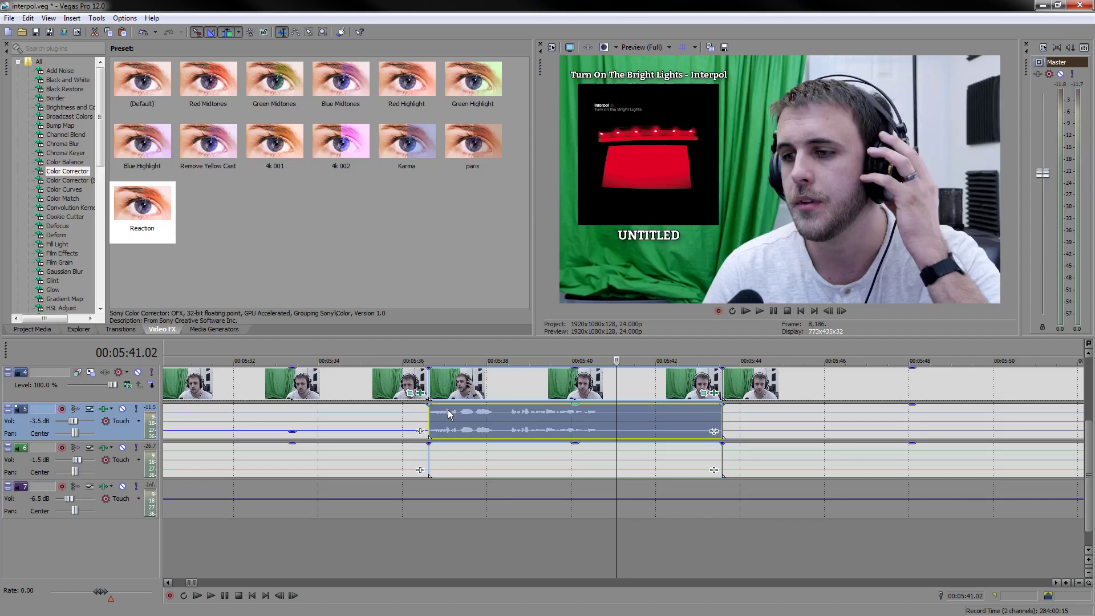
pyautogui.press('s')
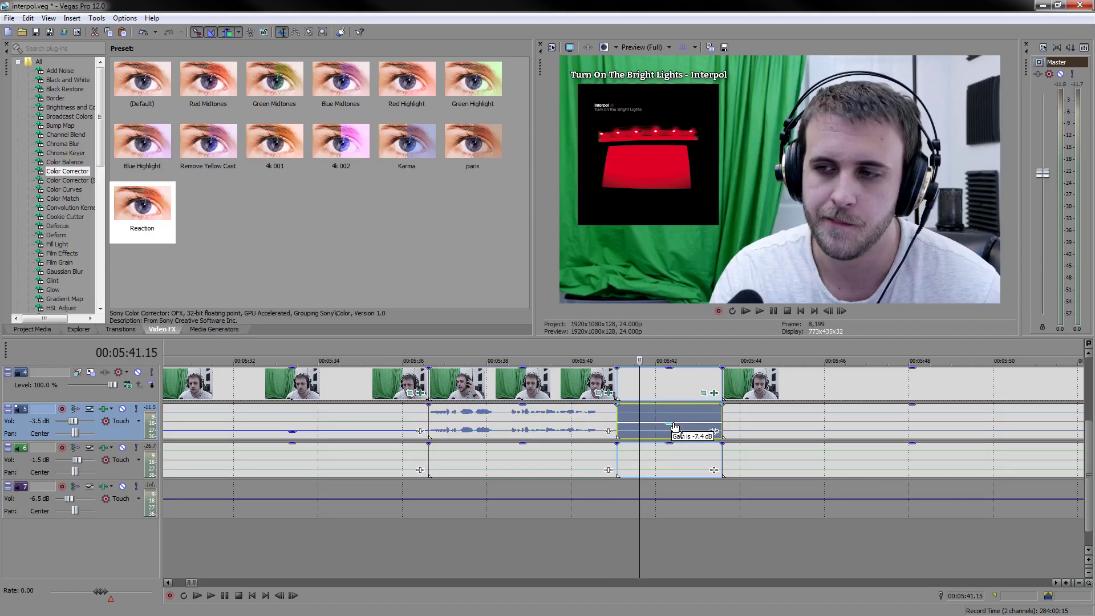
pyautogui.scroll(-10, 675, 427)
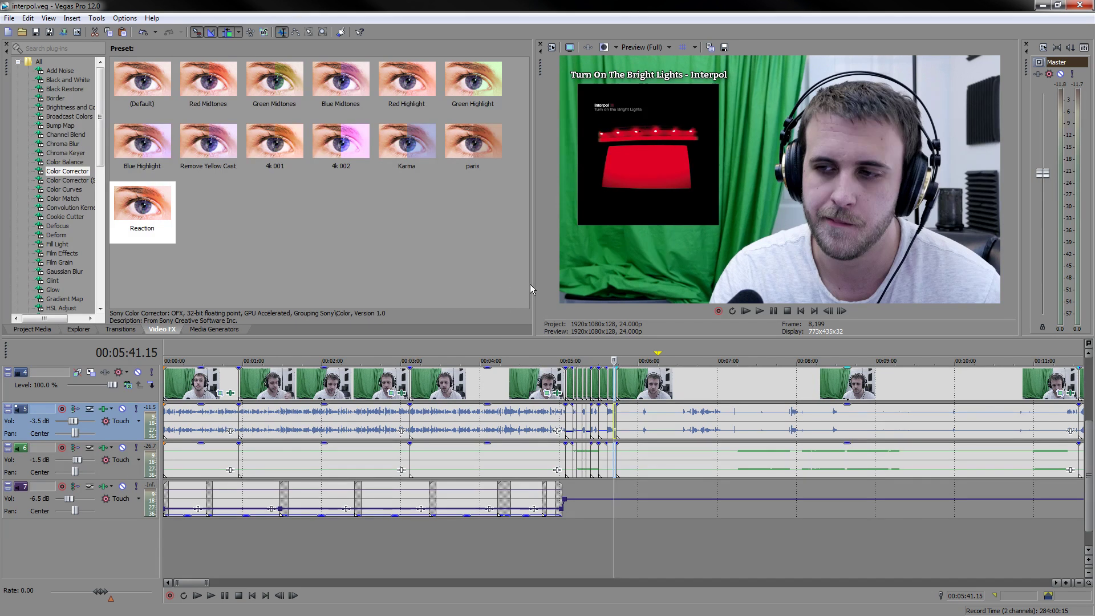
# - Examine the reaction footage following the lowered segment, sampling frames at about 00:05:45 and playing from 00:05:47.06
pyautogui.scroll(-10, 512, 420)
pyautogui.scroll(15, 508, 413)
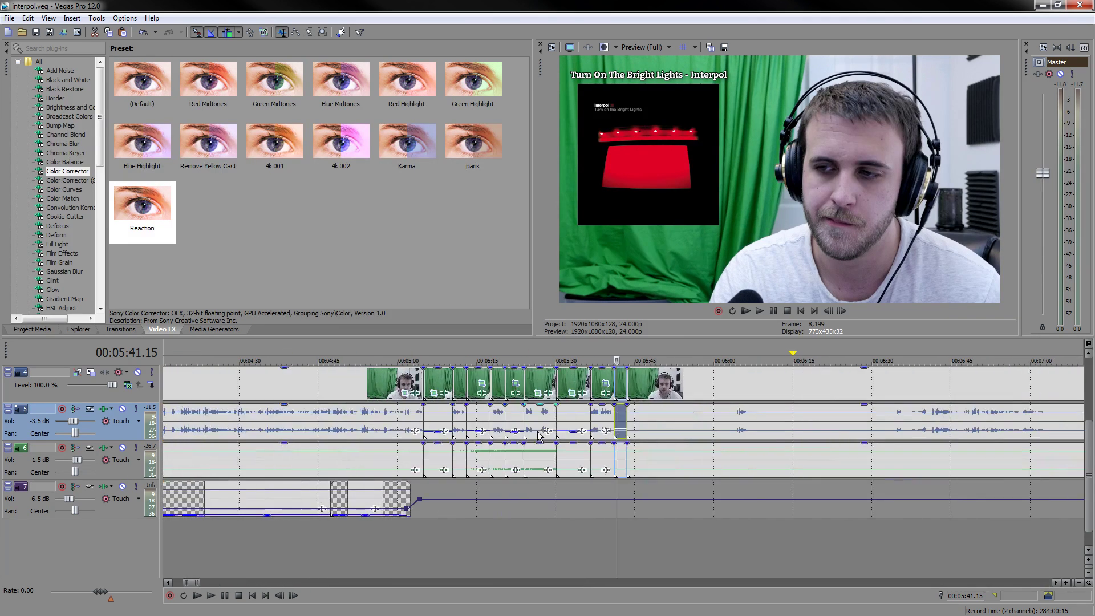
pyautogui.scroll(4, 659, 408)
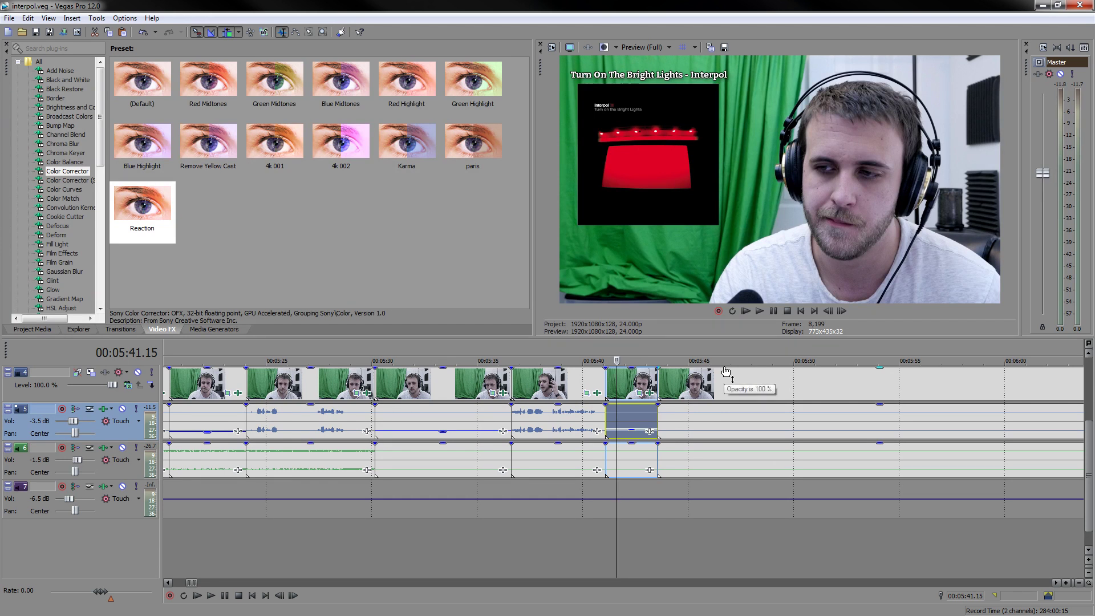
pyautogui.click(698, 390)
pyautogui.scroll(-3, 616, 457)
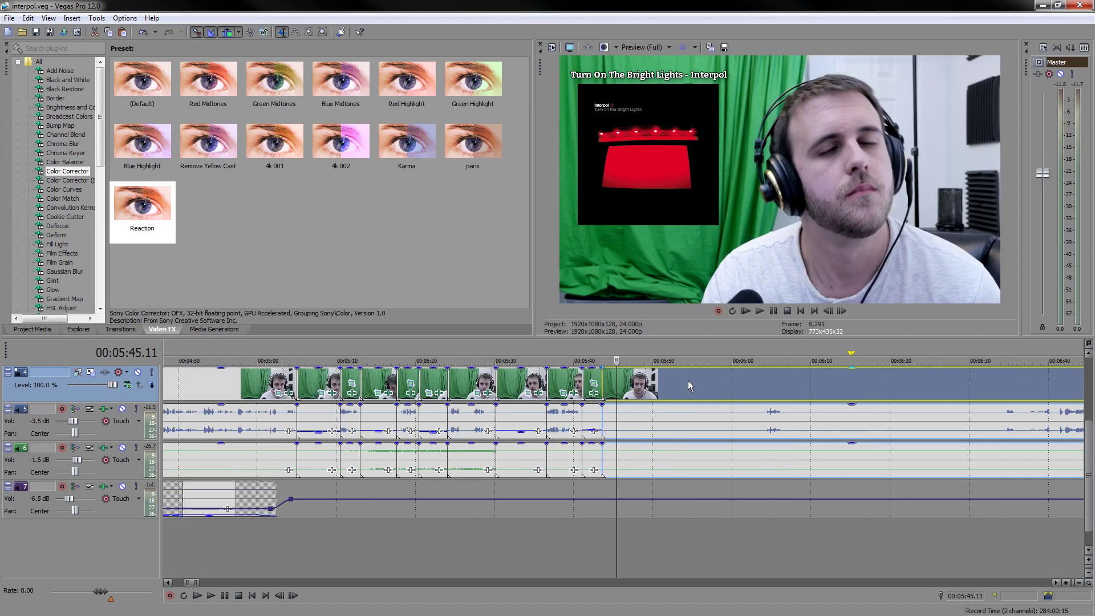
pyautogui.scroll(3, 617, 471)
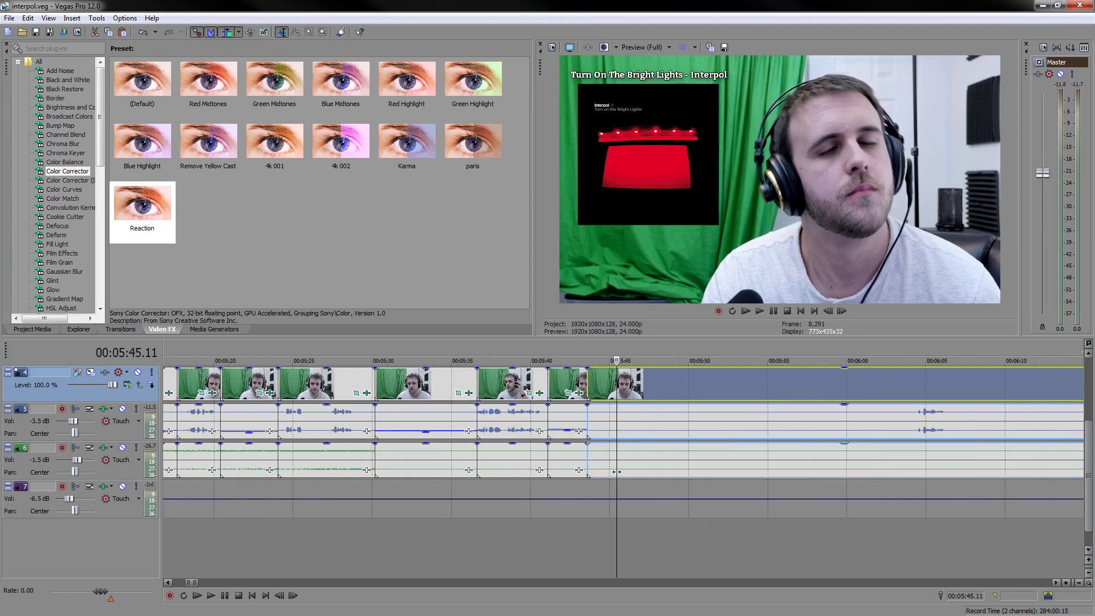
pyautogui.click(645, 537)
pyautogui.press('space')
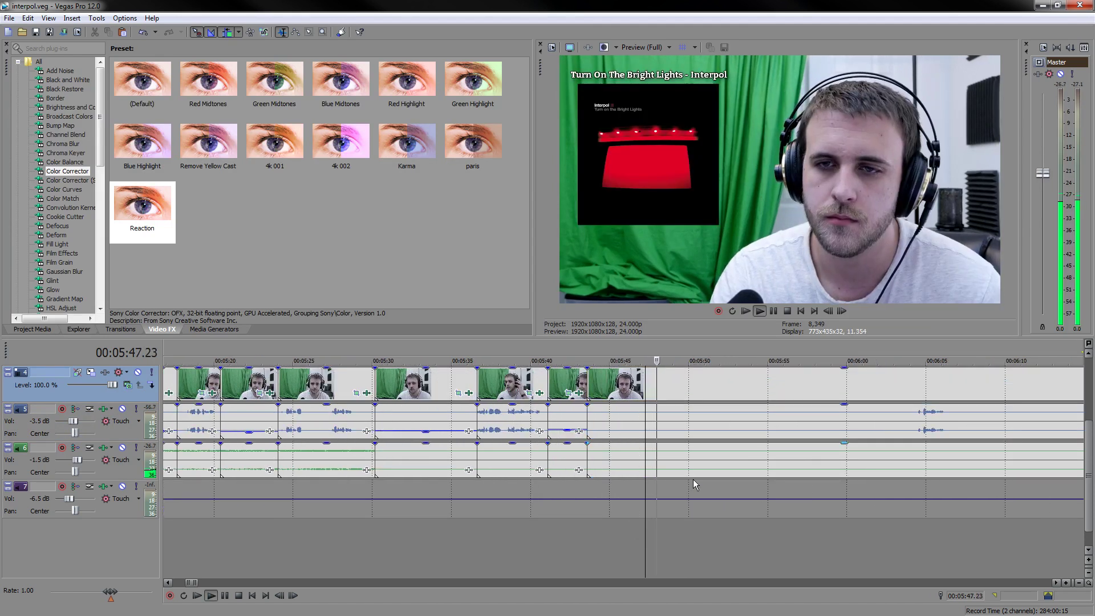
pyautogui.press('space')
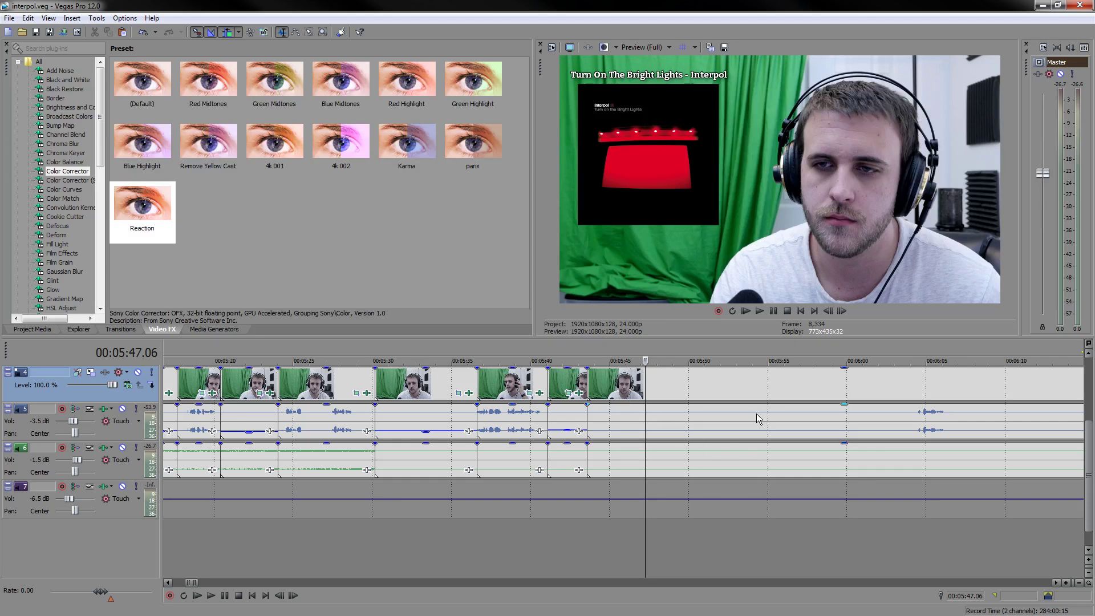
pyautogui.press('space')
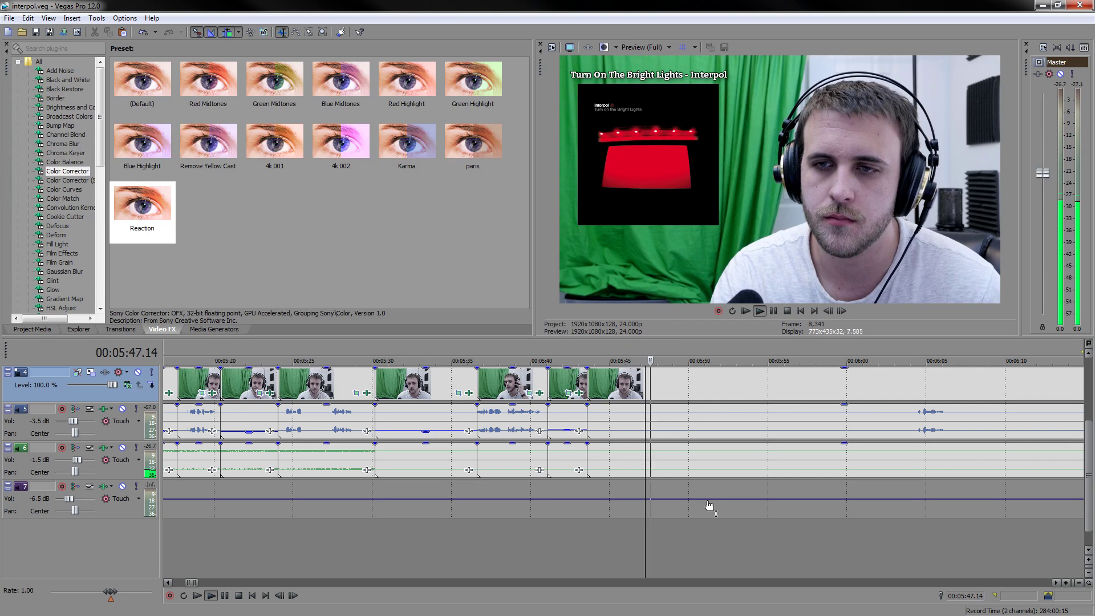
# - Play around 00:05:47 to 00:05:50 to find the cut point and split the video and audio tracks at 00:05:47.05
pyautogui.click(683, 549)
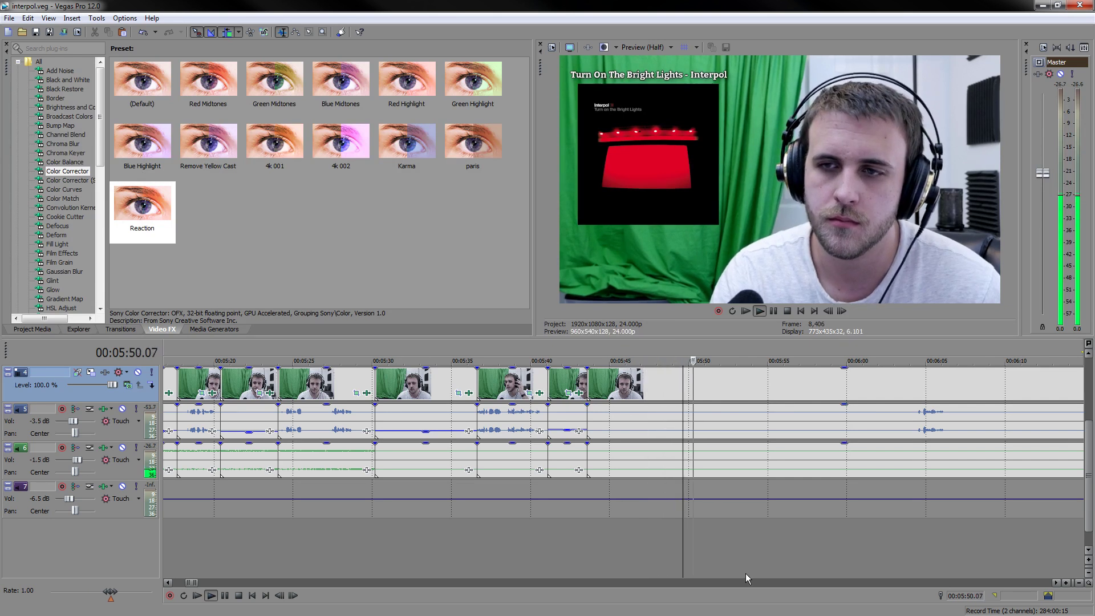
pyautogui.click(676, 573)
pyautogui.scroll(3, 639, 525)
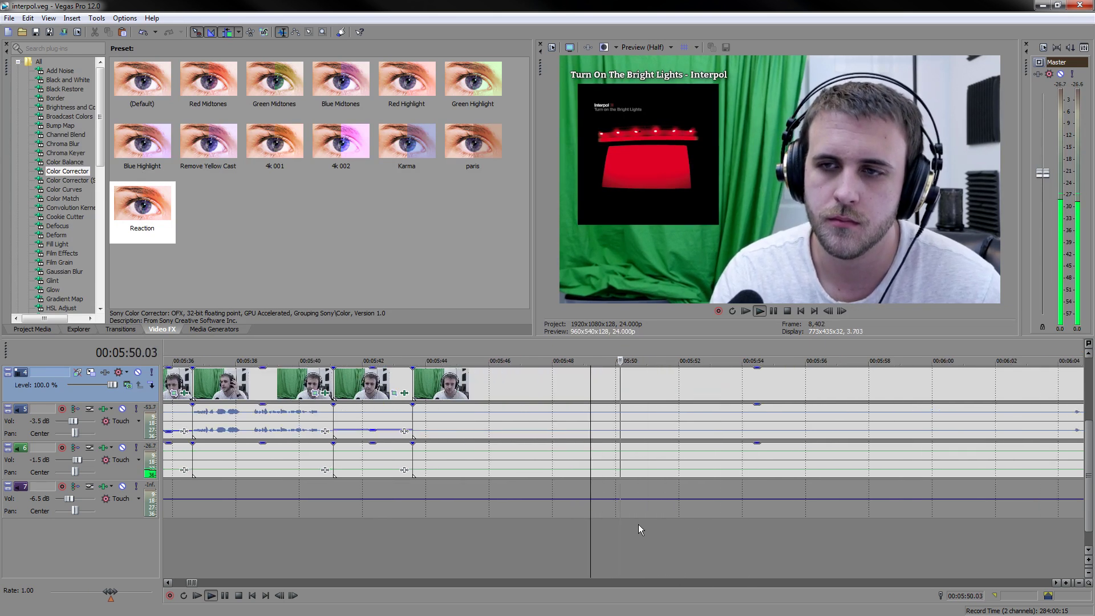
pyautogui.click(526, 522)
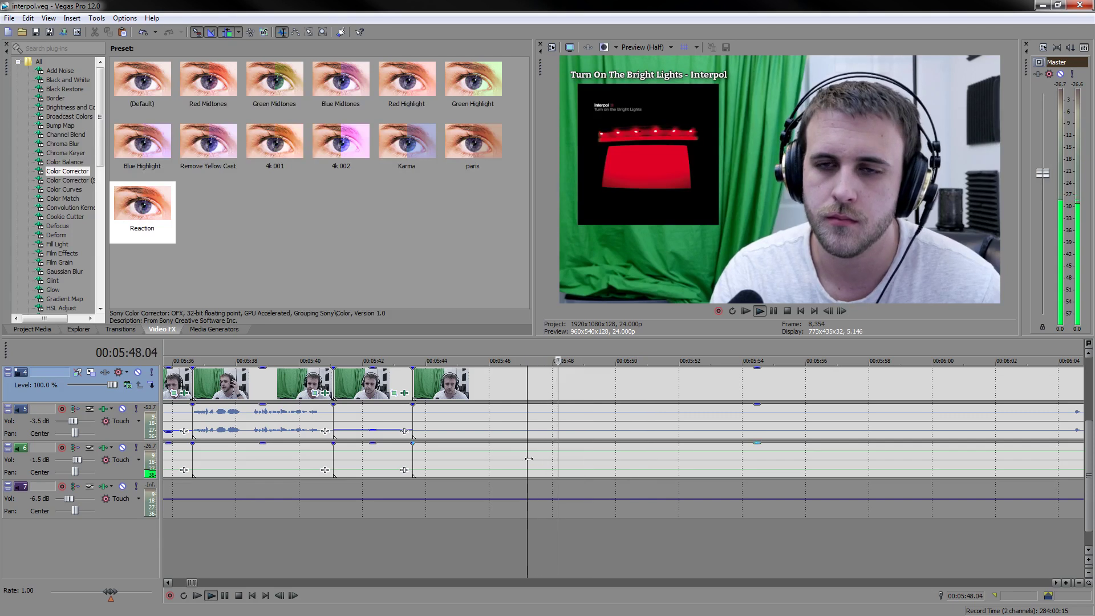
pyautogui.hotkey('ctrl', 'v')
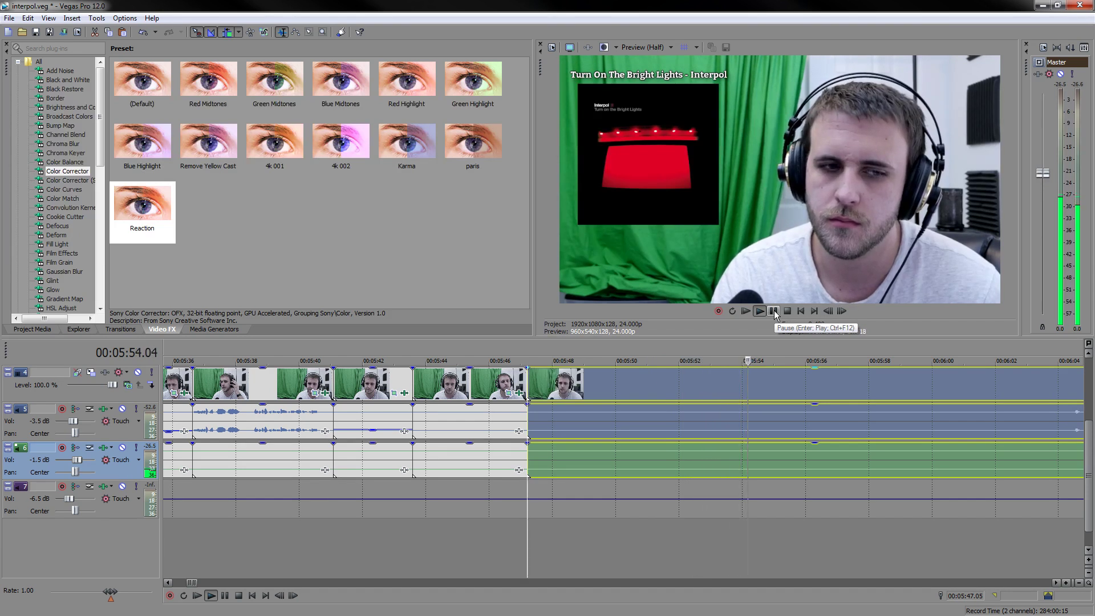
pyautogui.click(774, 311)
# - Isolate the reaction segment from 00:05:48.00 to about 00:05:55 with cuts across the video and audio tracks
pyautogui.moveTo(771, 353); pyautogui.dragTo(551, 331)
pyautogui.press('space')
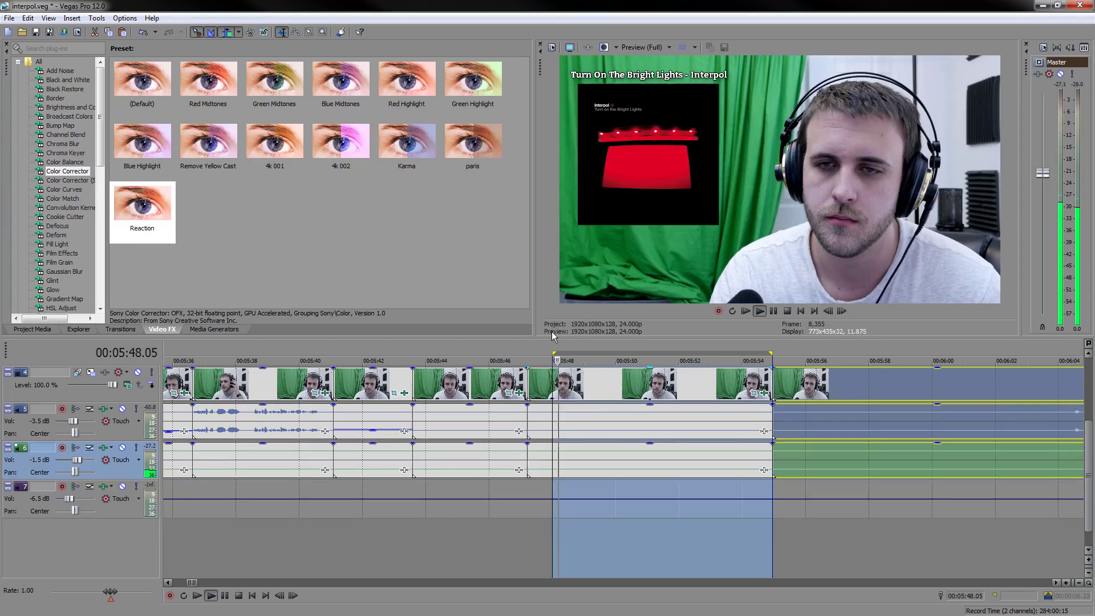
pyautogui.press('space')
pyautogui.press('s')
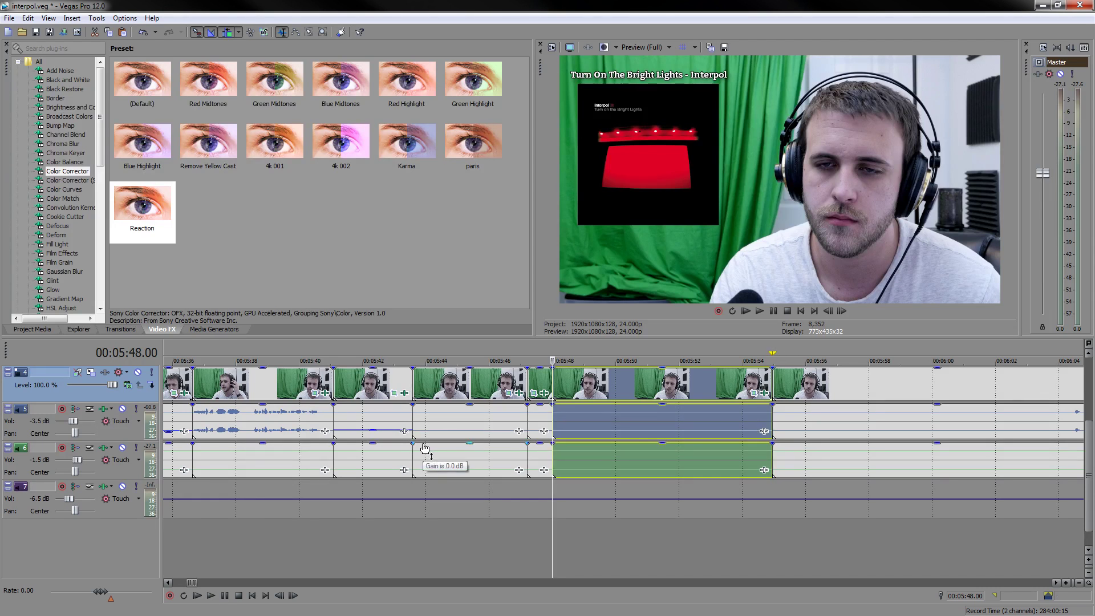
# - Ripple-delete the two pieces before the isolated reaction segment and lower that segment's audio level on track 5
pyautogui.click(537, 380)
pyautogui.press('Delete')
pyautogui.click(499, 381)
pyautogui.press('Delete')
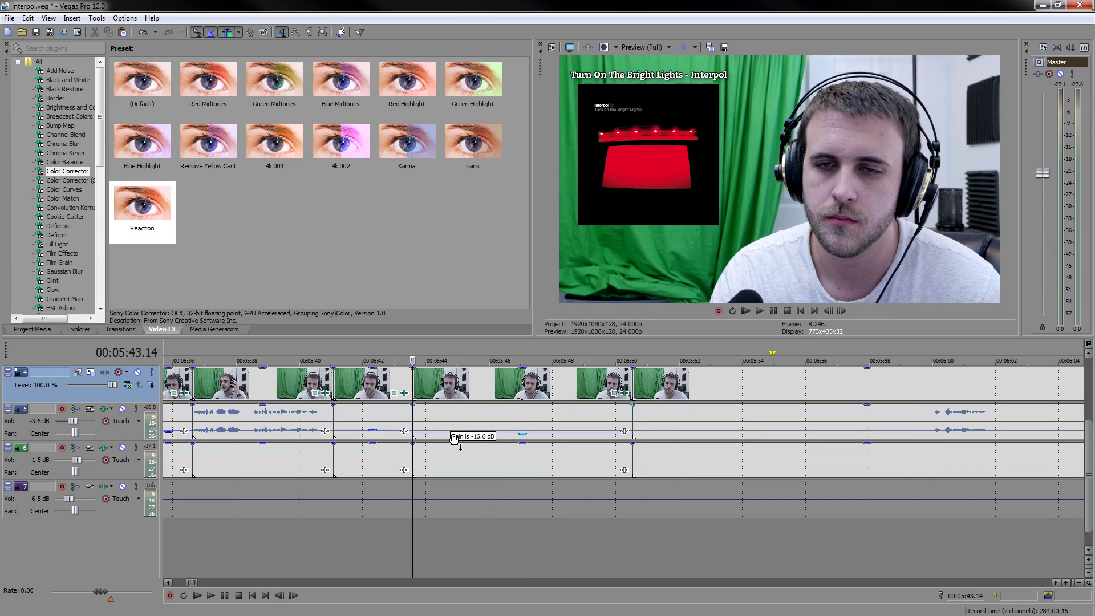
pyautogui.click(390, 563)
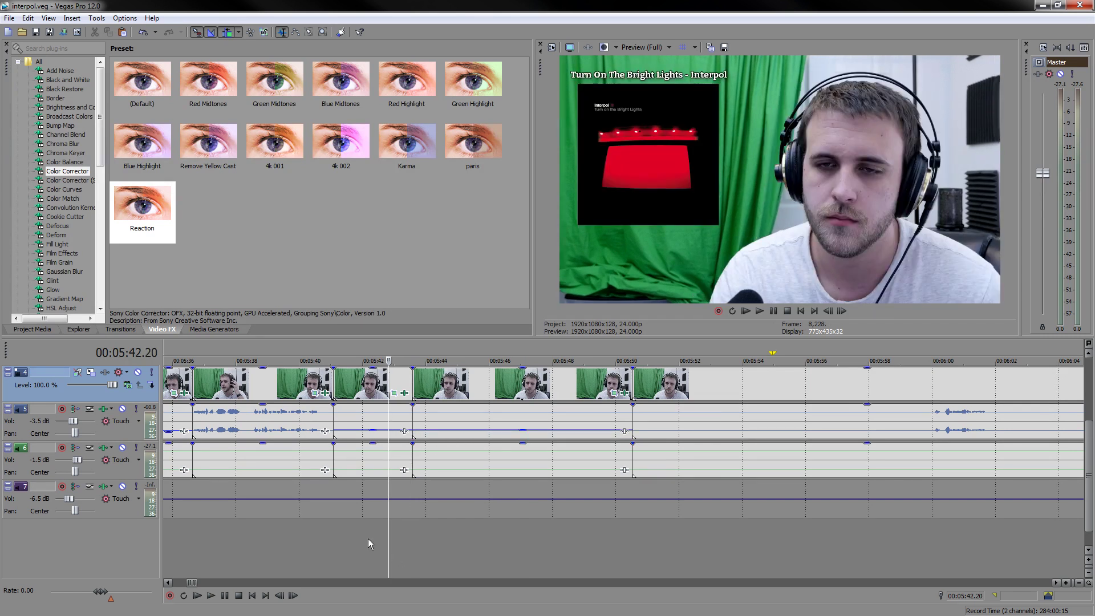
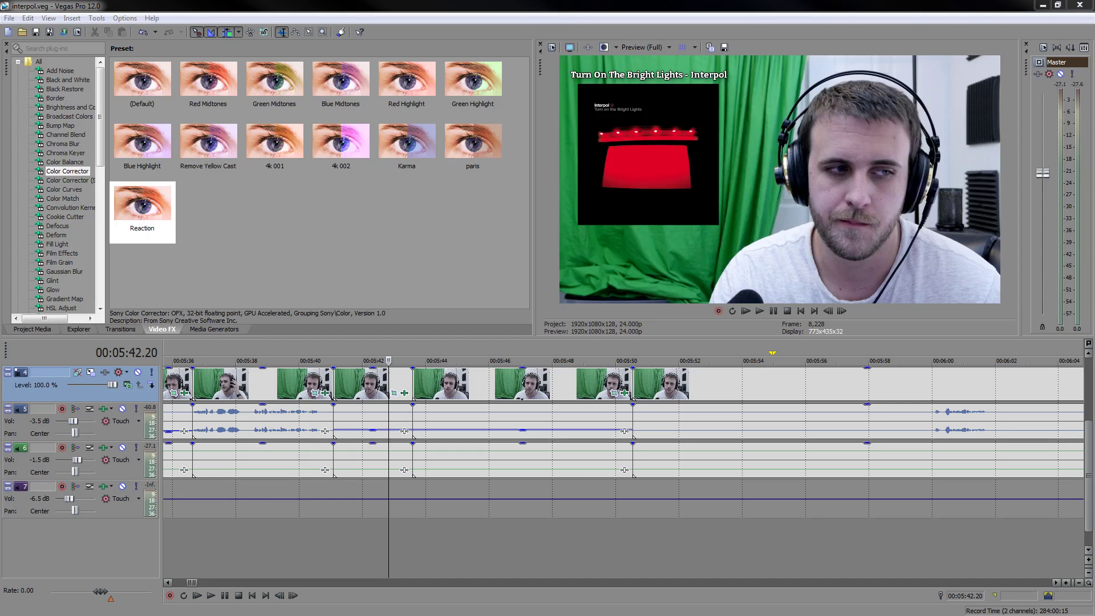
# - Switch to OBS to check the stream, and minimize its window to return to Vegas Pro
pyautogui.hotkey('alt', 'Tab')
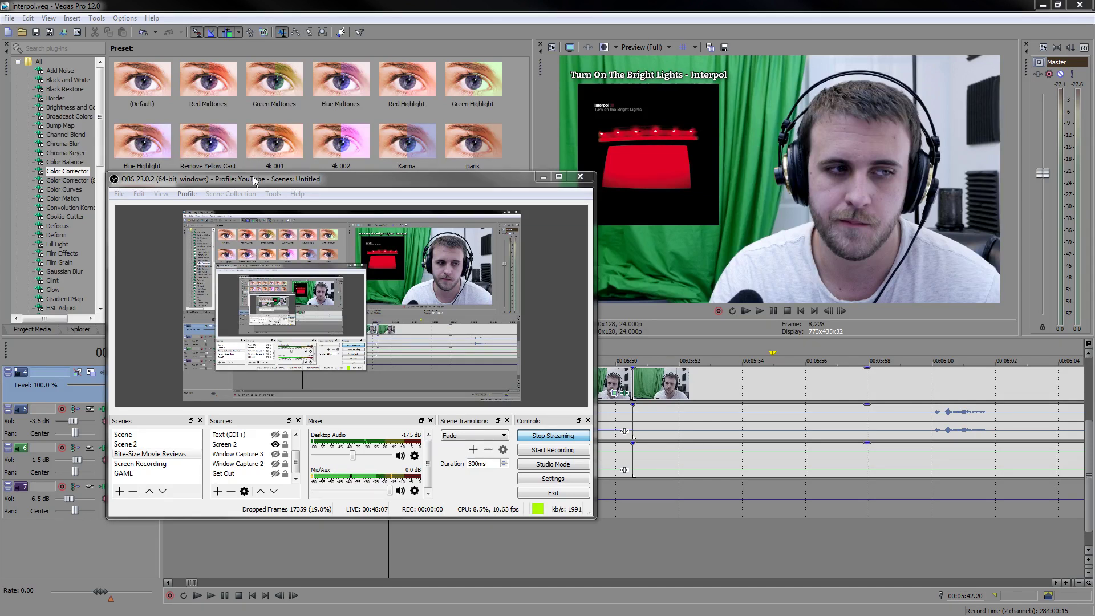
pyautogui.click(544, 177)
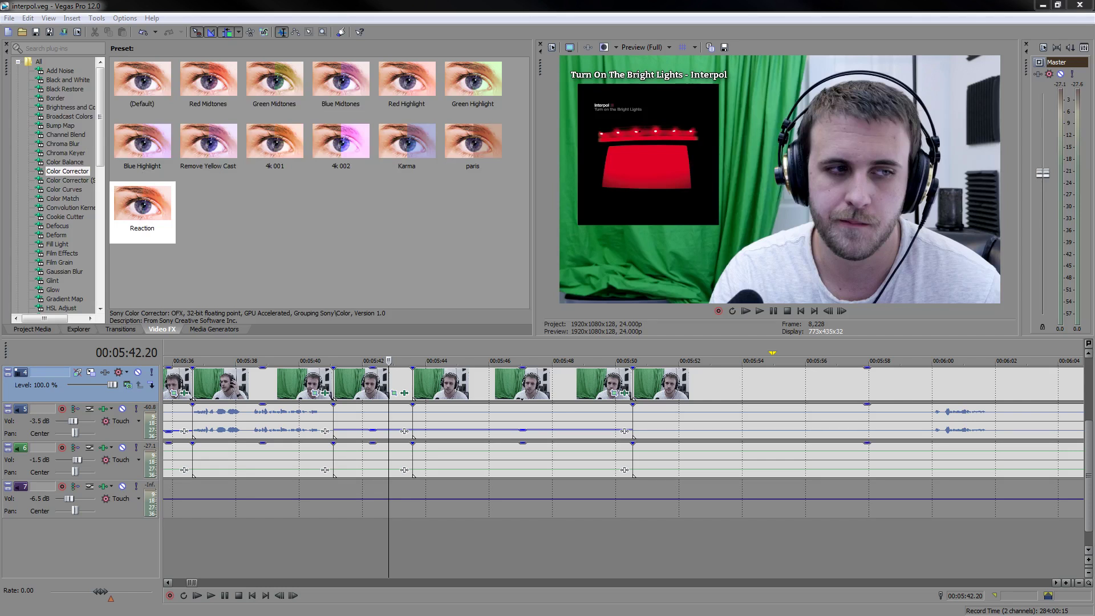
# - Isolate the next spoken phrase on track 5 with cuts at 00:05:58.19 and 00:06:03.14 across the video and audio tracks
pyautogui.hscroll(-3, 615, 513)
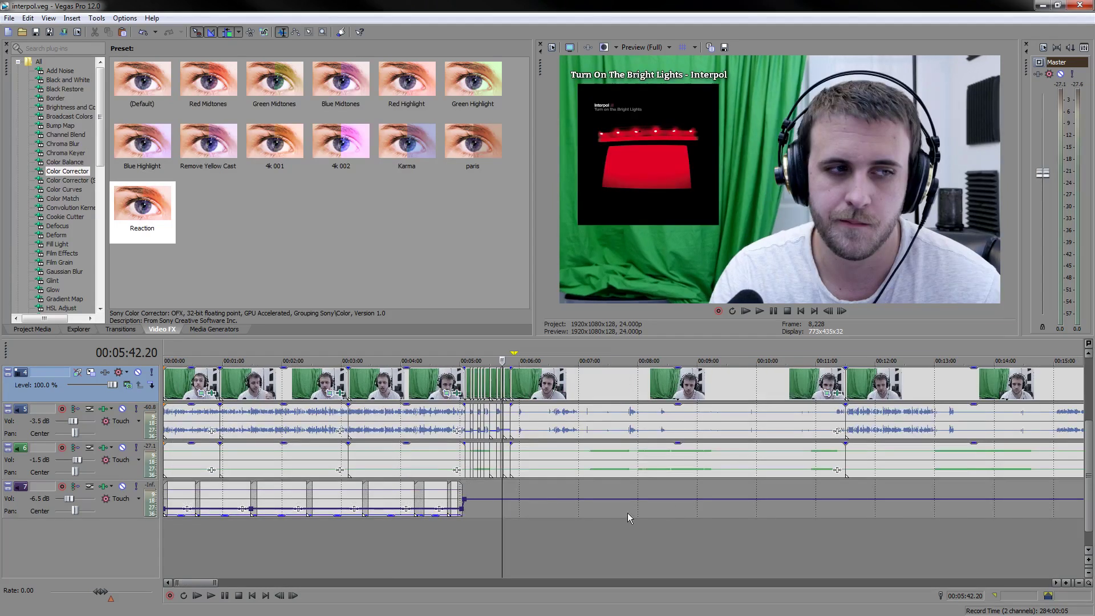
pyautogui.click(713, 546)
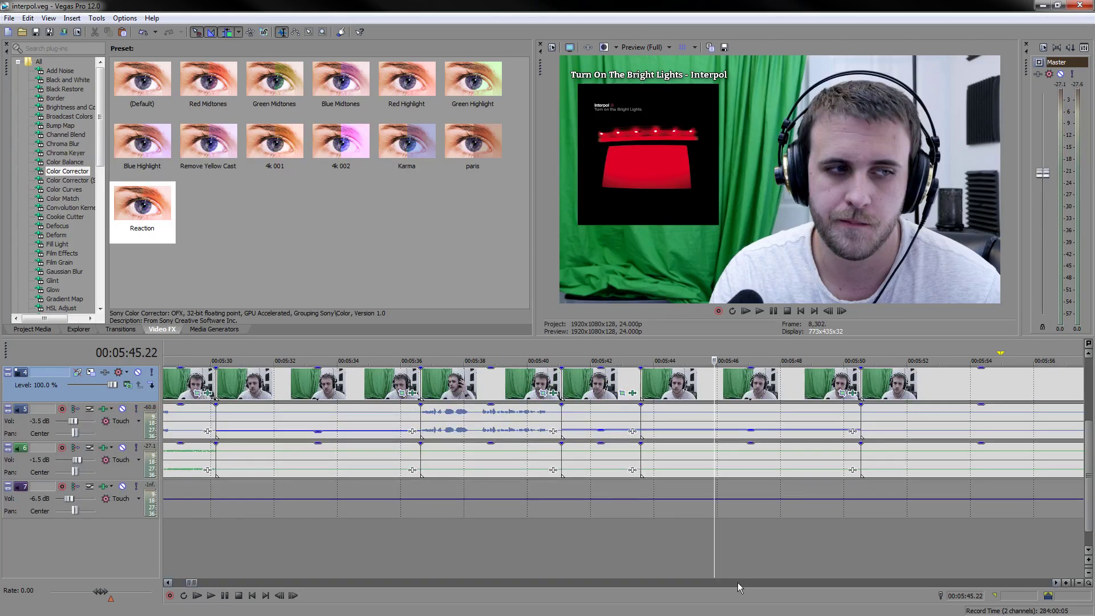
pyautogui.scroll(-3, 760, 534)
pyautogui.click(646, 384)
pyautogui.click(667, 392)
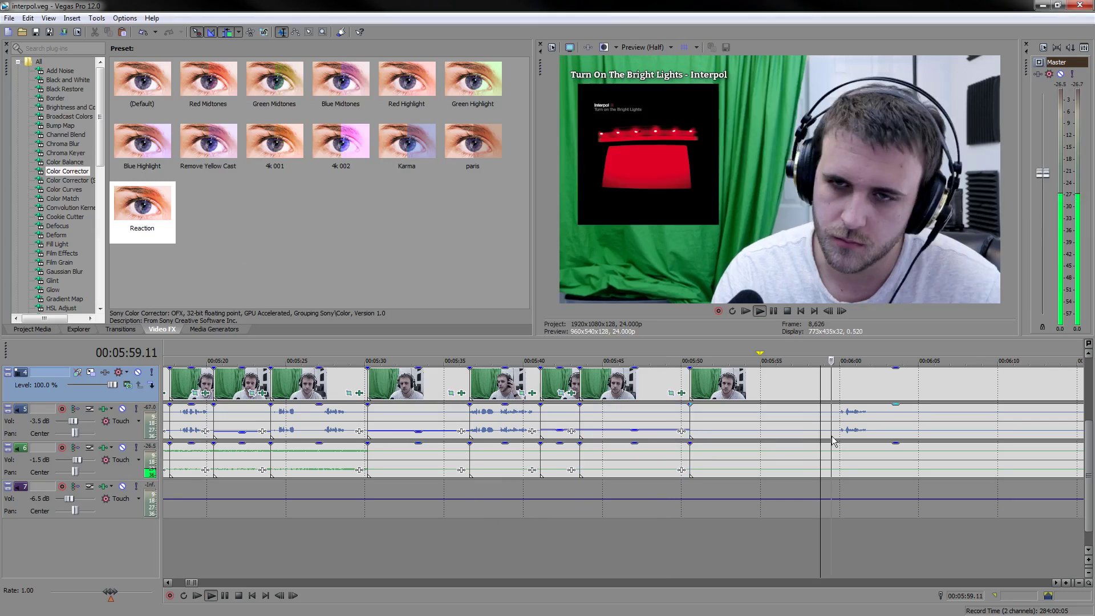
pyautogui.click(821, 418)
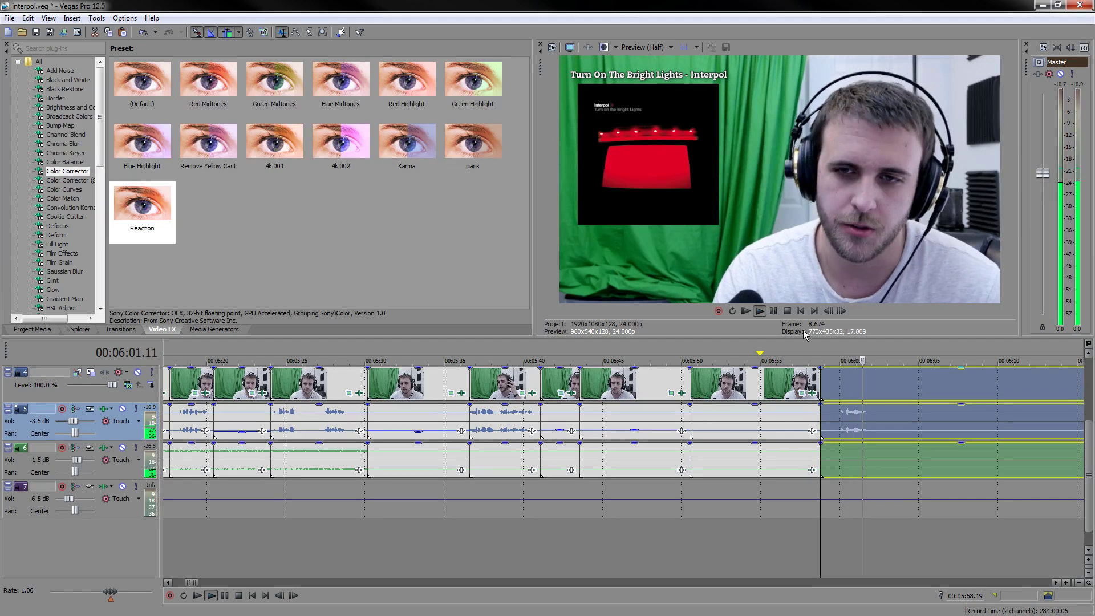
pyautogui.click(773, 311)
# - Split the reaction segment before the phrase at 00:05:55.16 and select the time range from there to 00:06:03.14
pyautogui.click(771, 383)
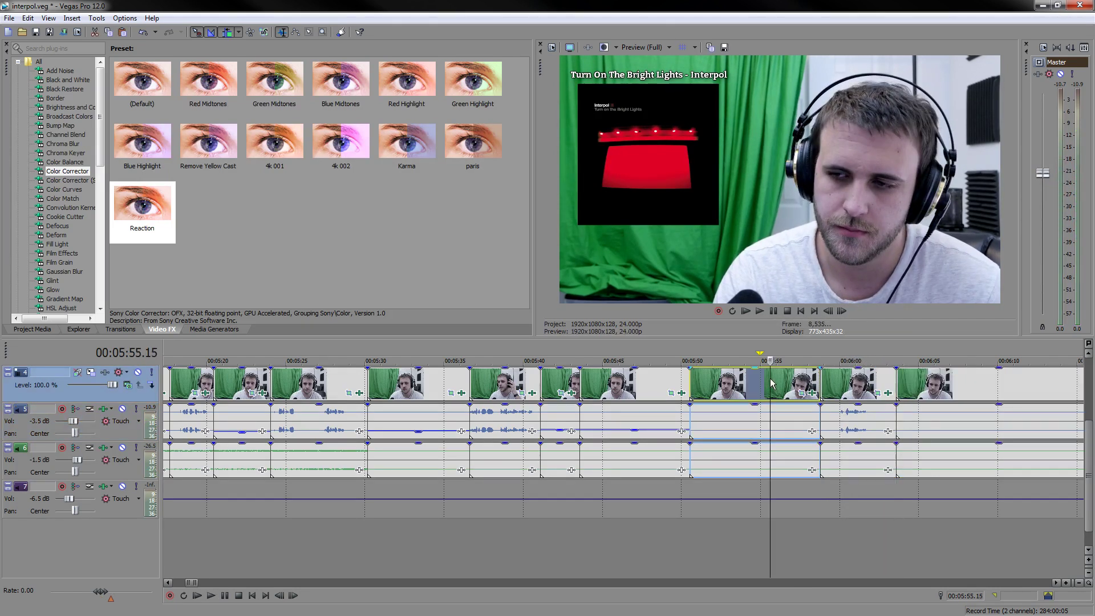
pyautogui.press('space')
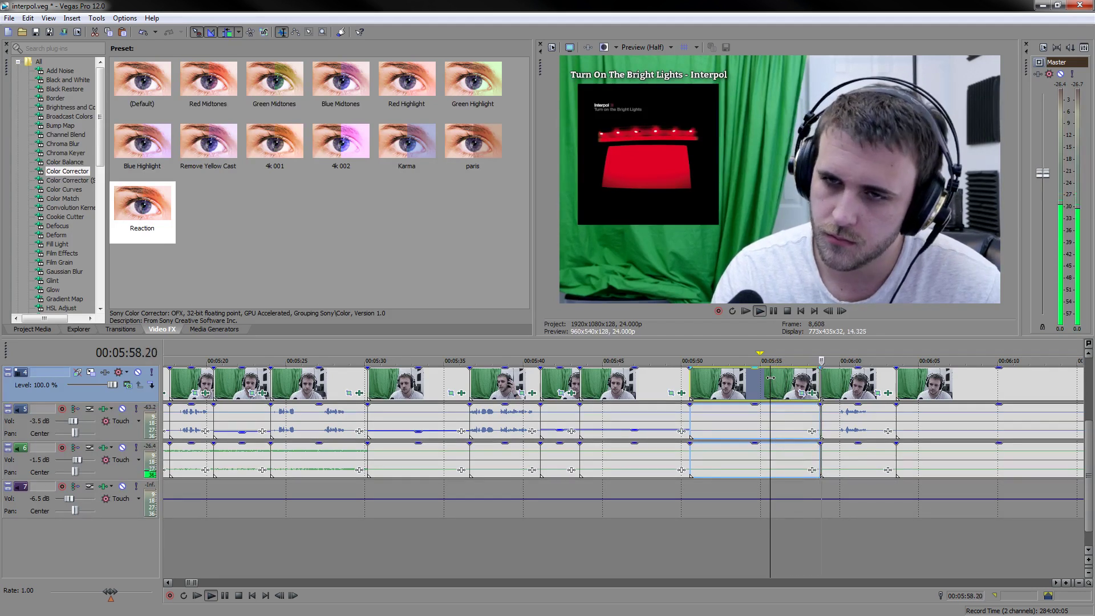
pyautogui.press('s')
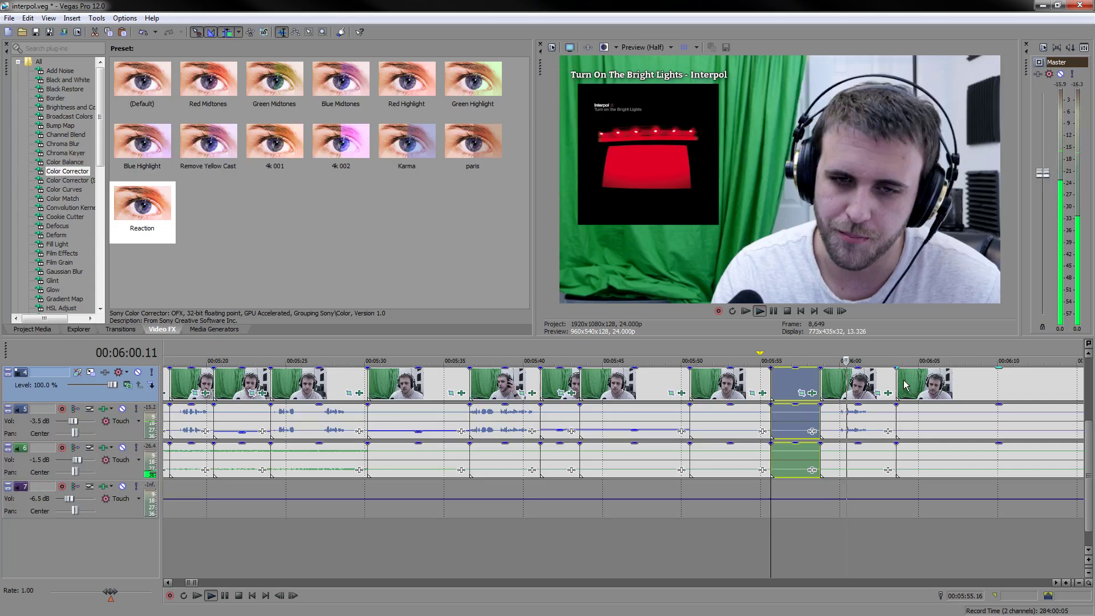
pyautogui.press('space')
pyautogui.moveTo(897, 360); pyautogui.dragTo(771, 361)
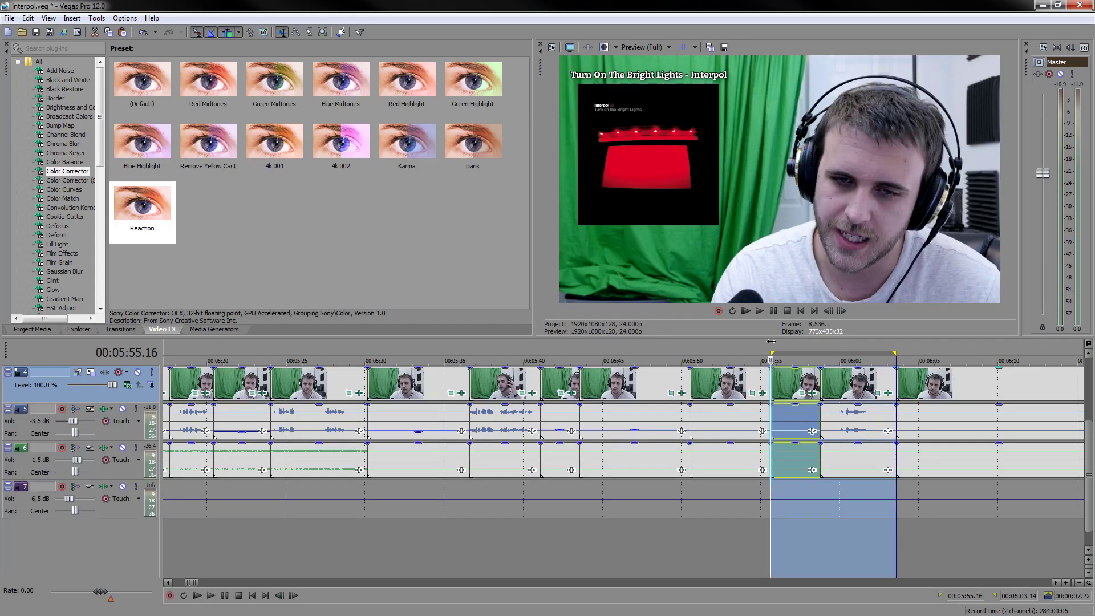
# - Move the start of the time selection to 00:05:56.15, split the tracks there, and play the footage from the new cut
pyautogui.scroll(3, 686, 431)
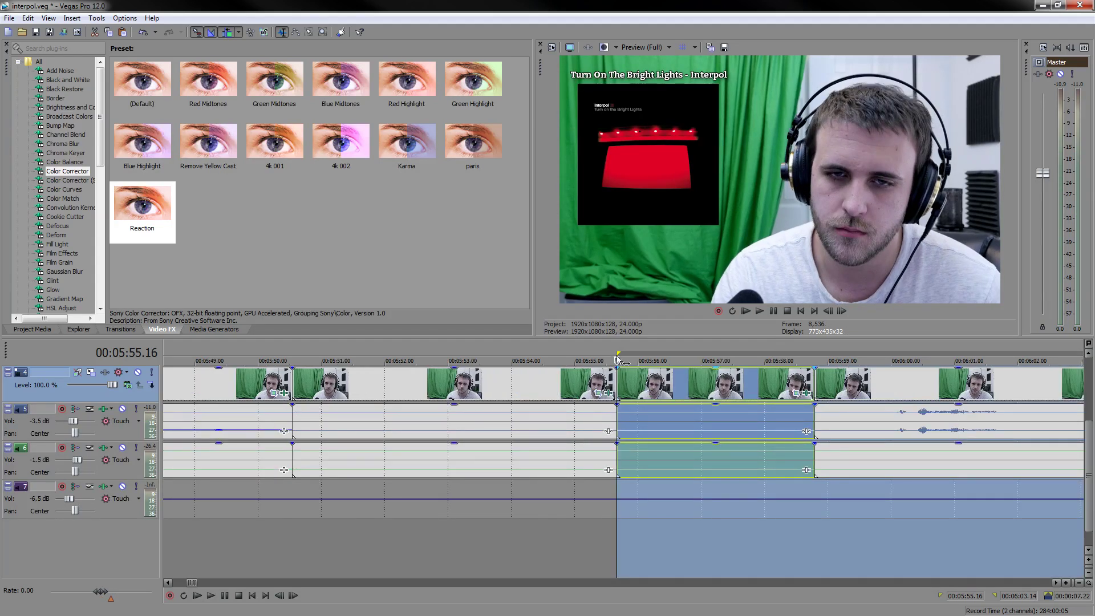
pyautogui.moveTo(618, 353); pyautogui.dragTo(678, 352)
pyautogui.press('space')
pyautogui.press('space')
pyautogui.press('s')
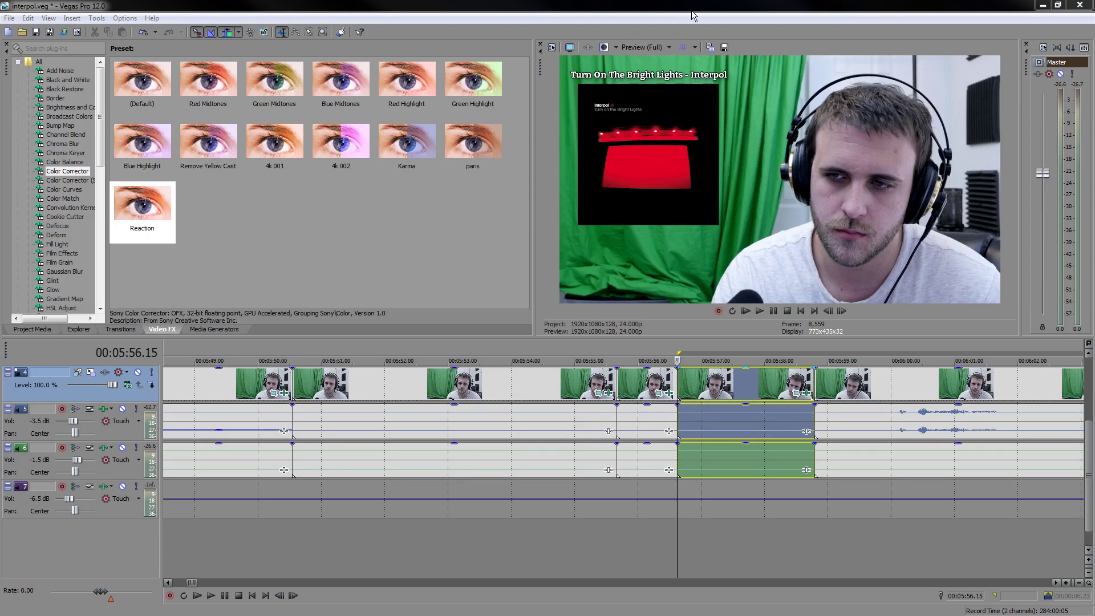
pyautogui.scroll(-5, 736, 456)
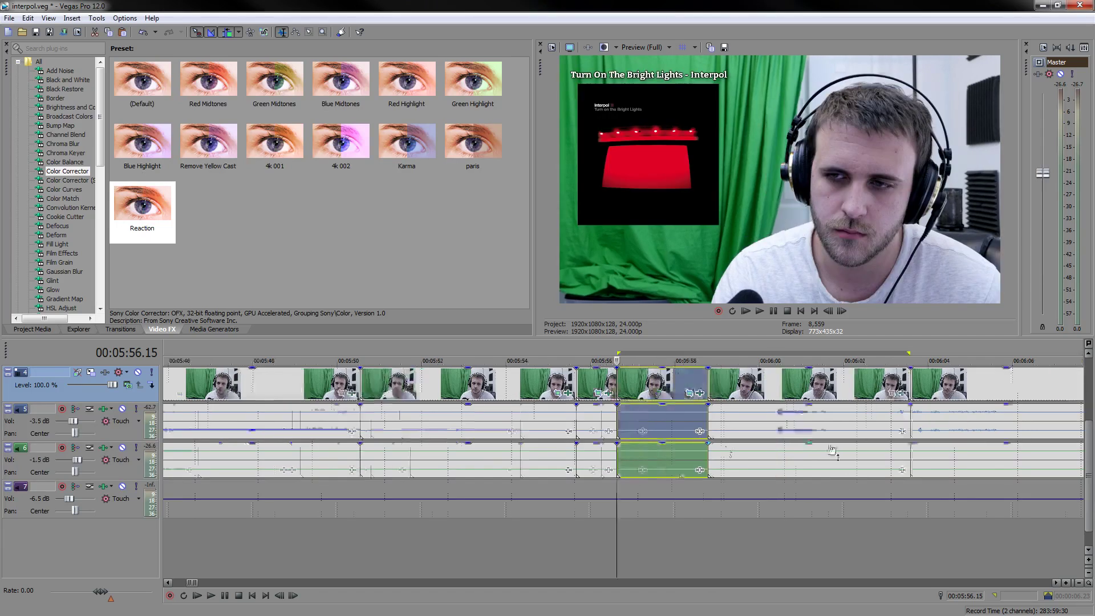
pyautogui.press('space')
pyautogui.press('space')
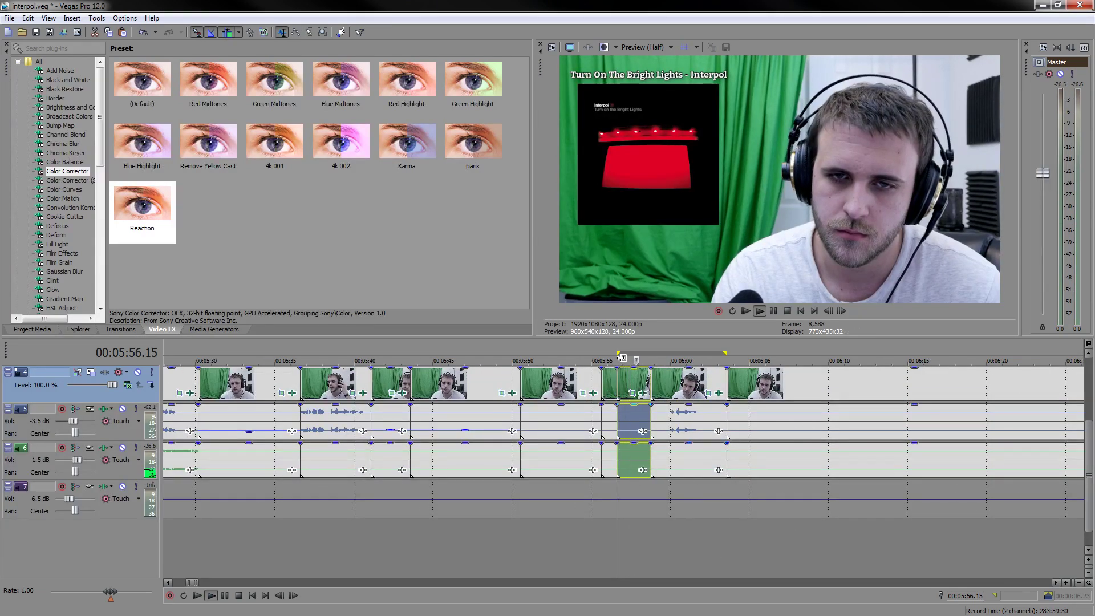
# - Delete the unneeded reaction footage between about 00:05:50 and the cut at 00:05:56.15, closing the gap
pyautogui.click(613, 380)
pyautogui.keyDown('ctrl'); pyautogui.click(540, 389); pyautogui.keyUp('ctrl')
pyautogui.press('Delete')
pyautogui.moveTo(619, 353); pyautogui.dragTo(727, 353)
# - Play on from 00:06:14.18, split the tracks at about 00:06:19, and remove the silent stretch back to the cut at 00:05:57.12
pyautogui.scroll(-3, 767, 456)
pyautogui.click(744, 540)
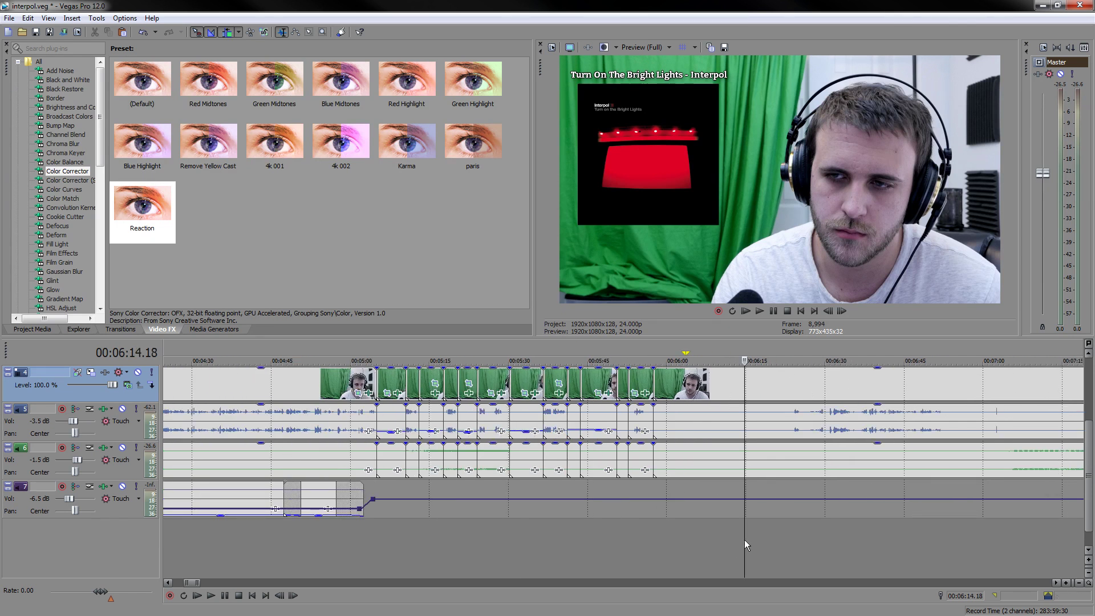
pyautogui.press('space')
pyautogui.scroll(5, 762, 539)
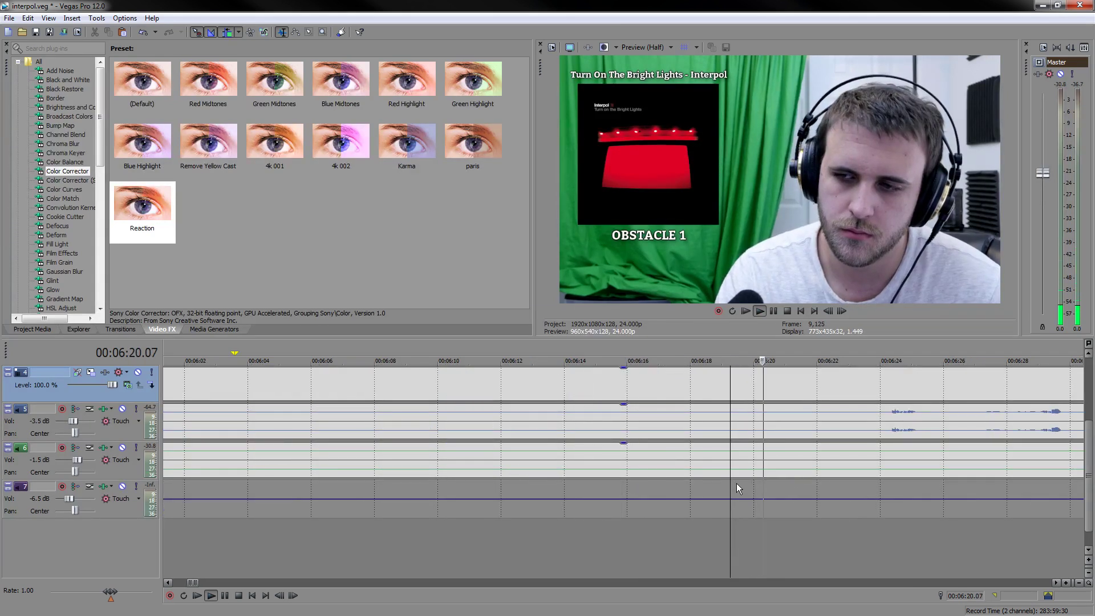
pyautogui.click(732, 425)
pyautogui.press('s')
pyautogui.press('space')
pyautogui.click(697, 424)
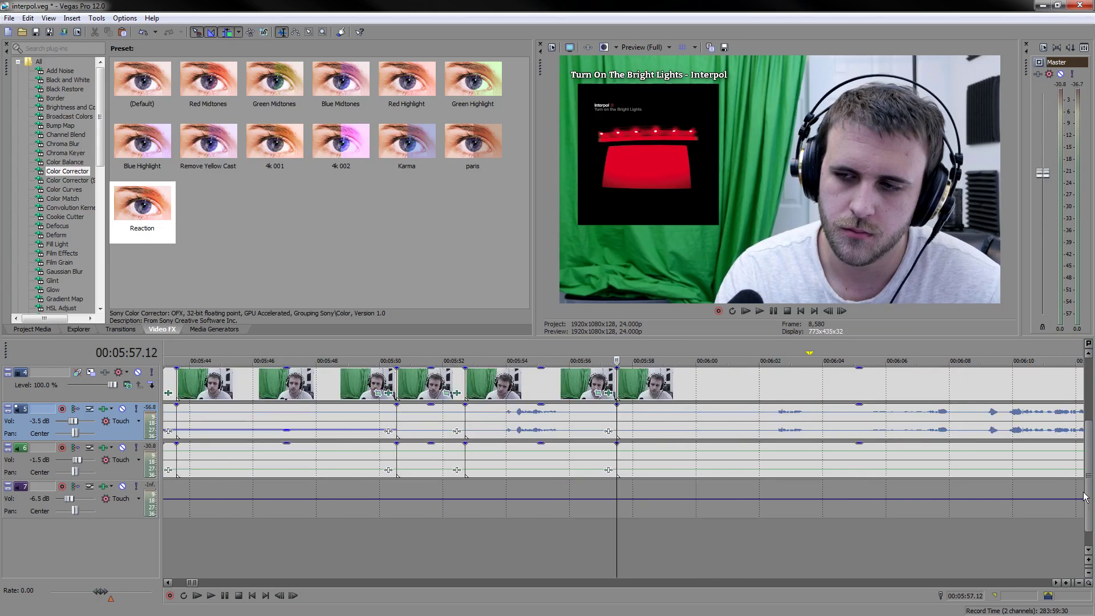
# - Extend the end of the UNTITLED song title on track 1 to about 00:06:01, shifting the following titles along
pyautogui.moveTo(1085, 497); pyautogui.dragTo(1085, 429)
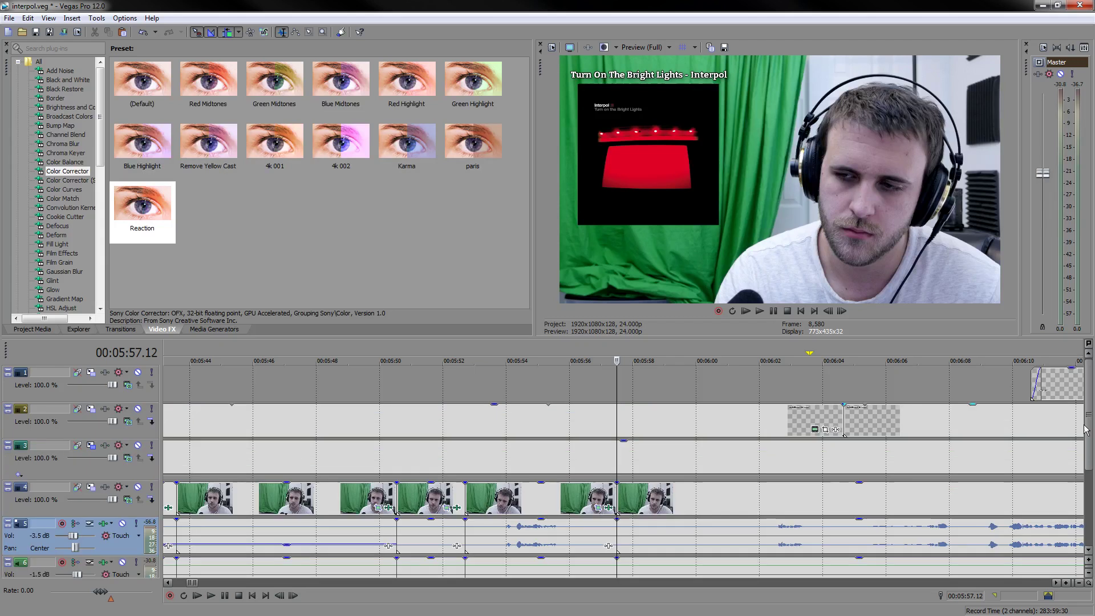
pyautogui.scroll(-5, 622, 400)
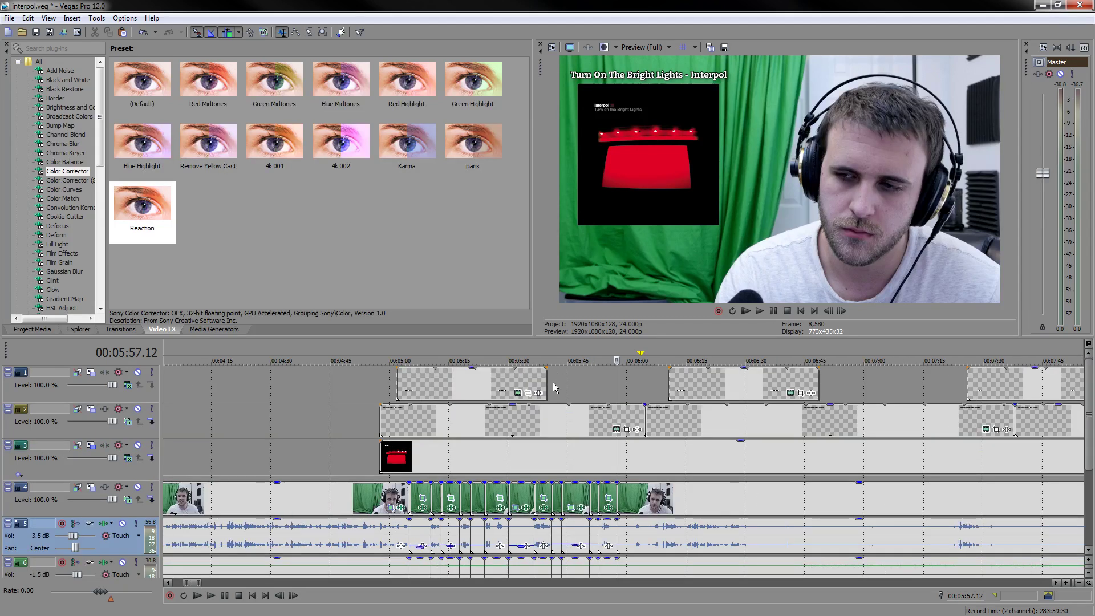
pyautogui.moveTo(605, 393); pyautogui.dragTo(626, 392)
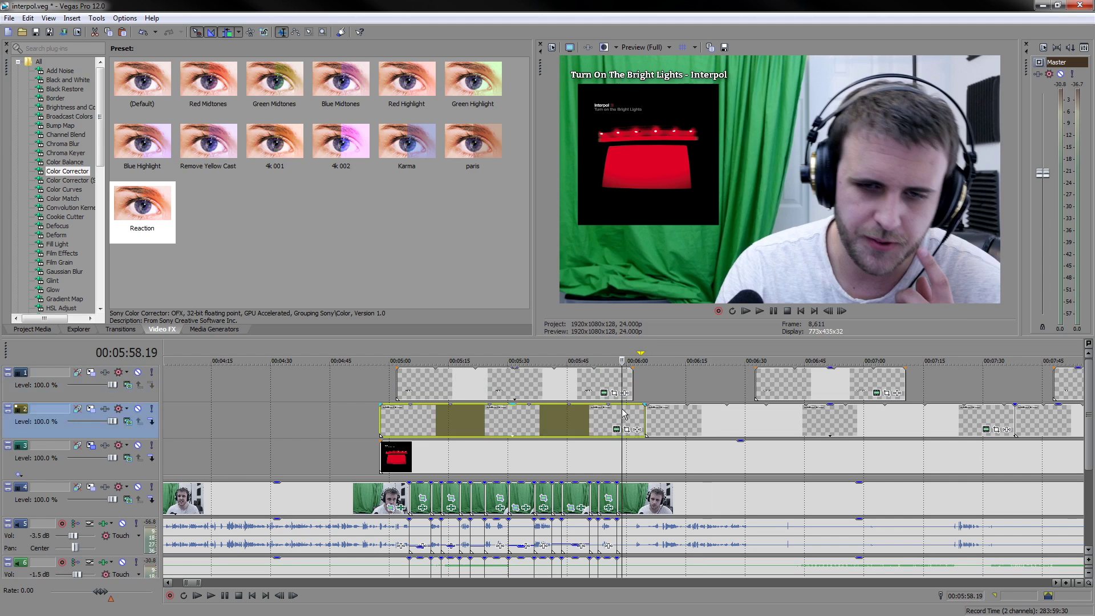
# - Split the tracks at about 00:06:02.12 before the next speech and lower the track 5 volume in the reaction segment preceding it
pyautogui.scroll(8, 663, 447)
pyautogui.press('space')
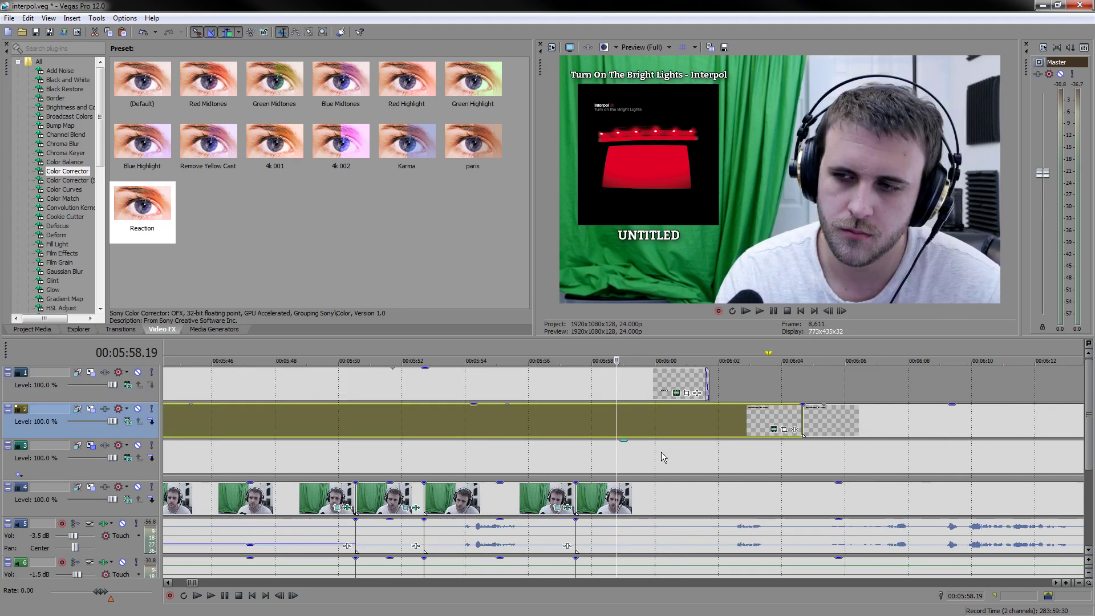
pyautogui.scroll(3, 667, 462)
pyautogui.scroll(-2, 885, 436)
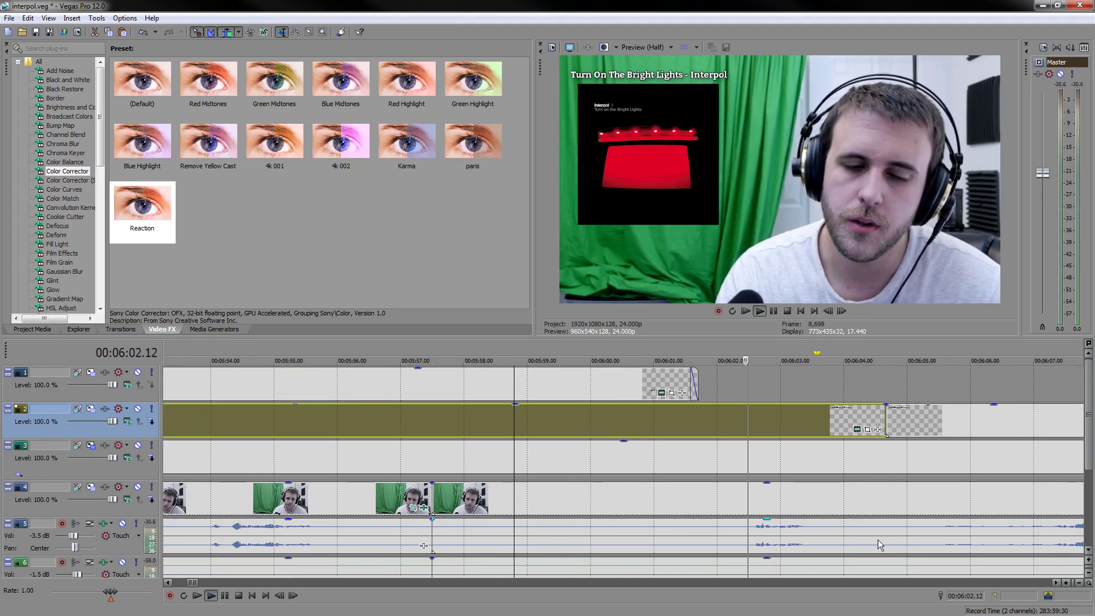
pyautogui.click(602, 512)
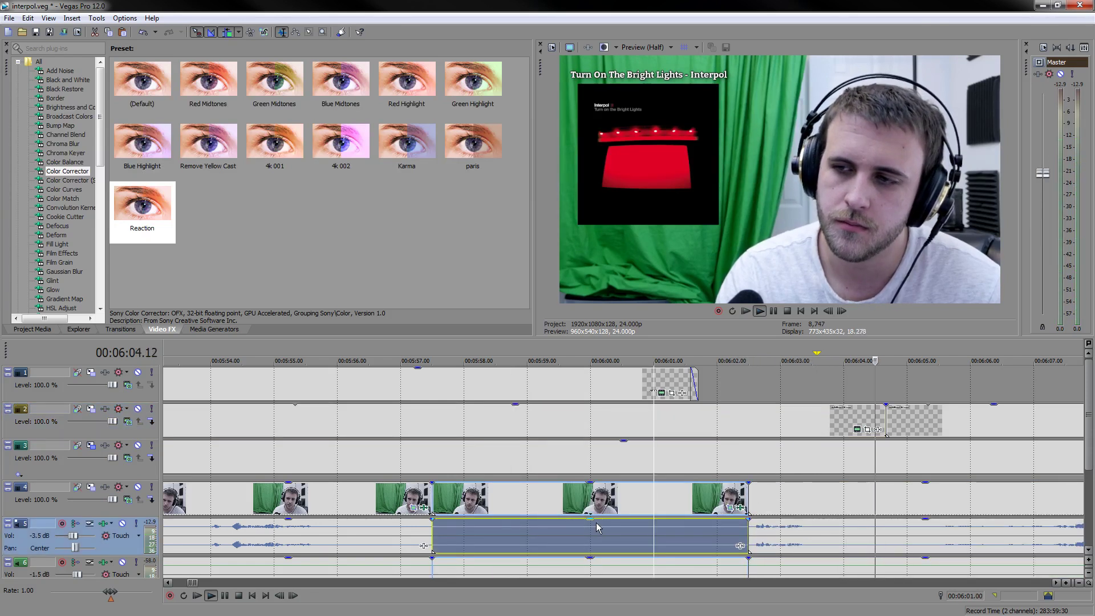
pyautogui.scroll(-5, 592, 548)
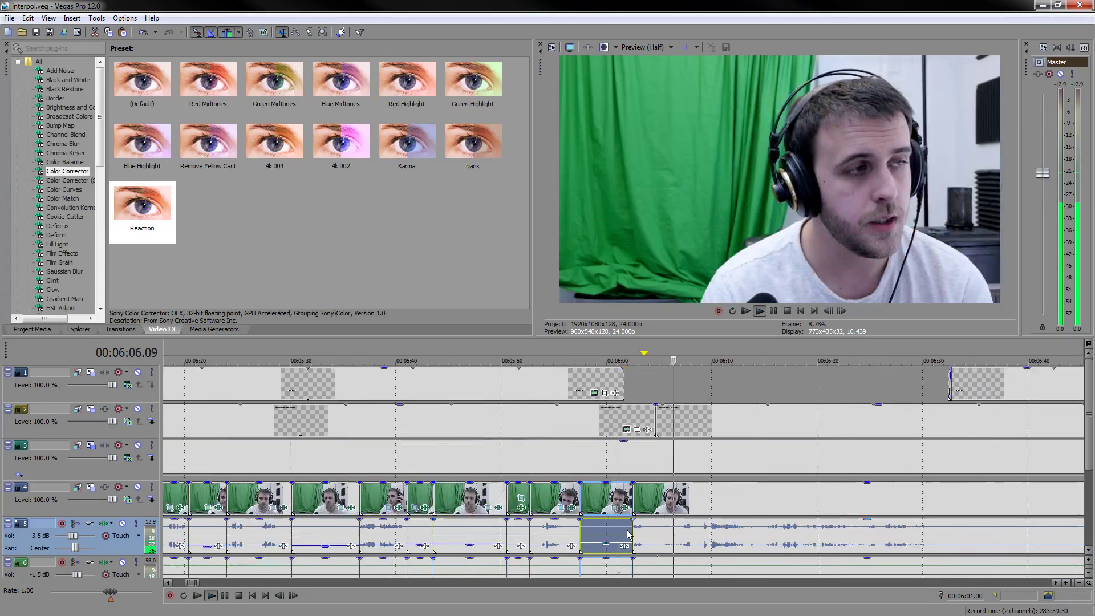
# - Play the footage following the new cut, pausing at 00:06:17.15 and resuming, to examine the next speech passage
pyautogui.click(796, 514)
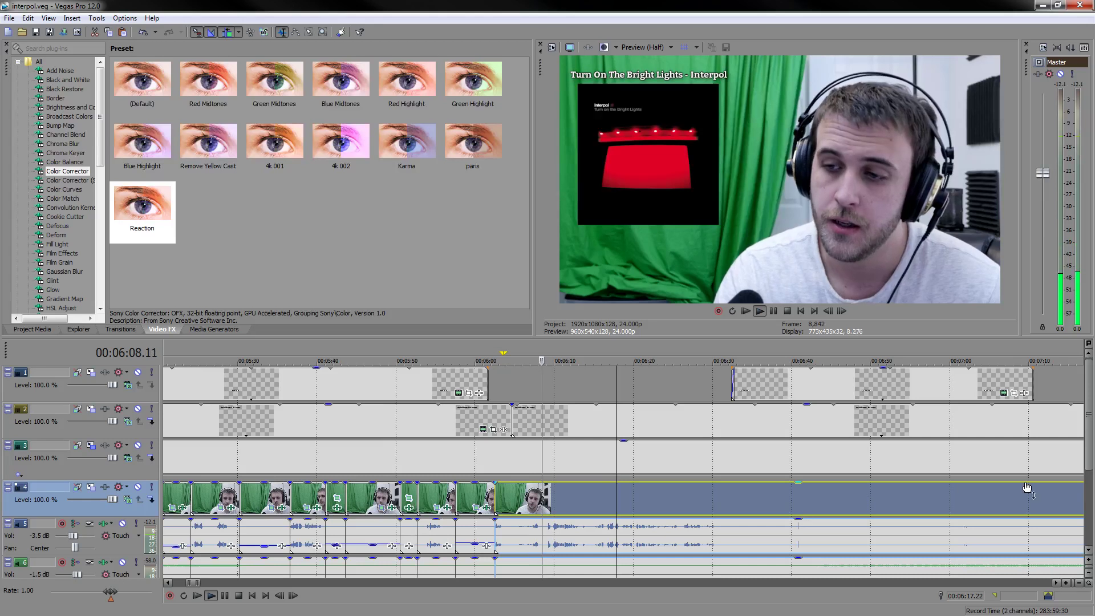
pyautogui.hscroll(3, 896, 554)
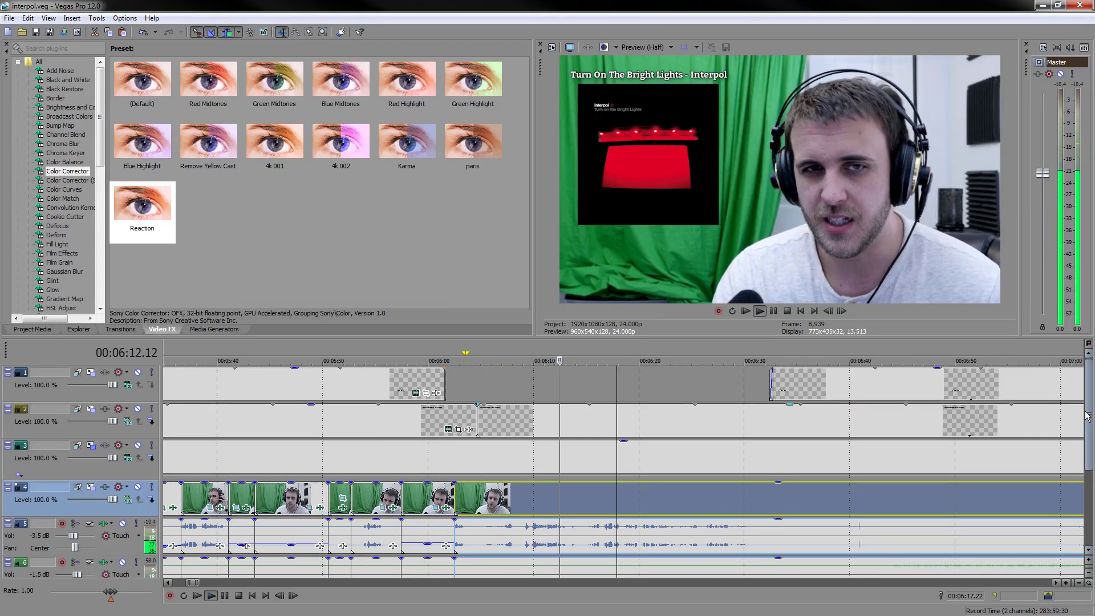
pyautogui.moveTo(1090, 441); pyautogui.dragTo(1091, 461)
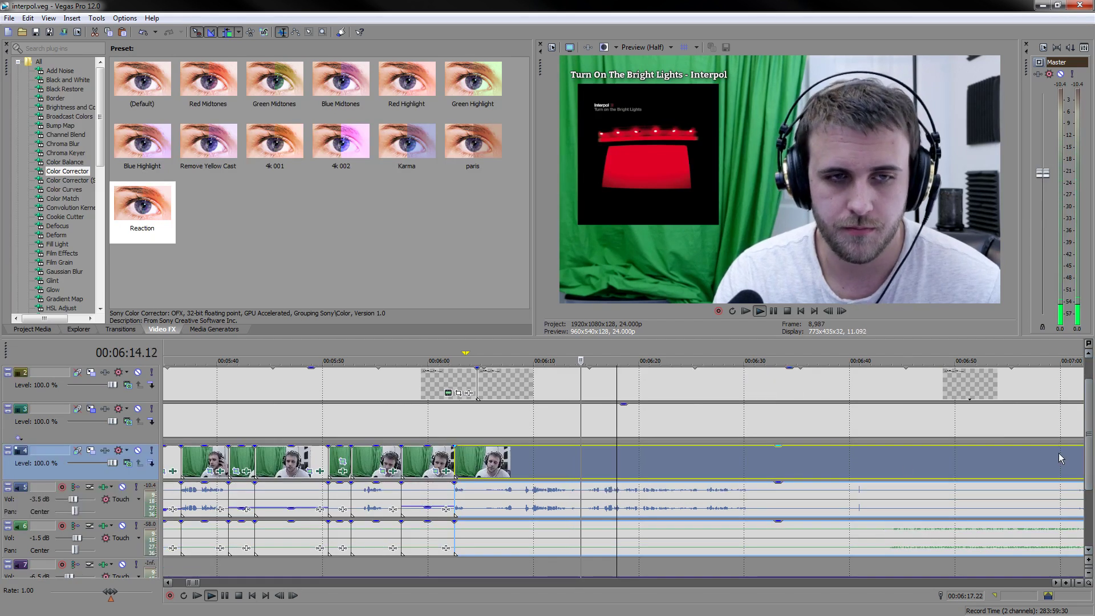
pyautogui.scroll(-2, 801, 465)
pyautogui.scroll(1, 800, 466)
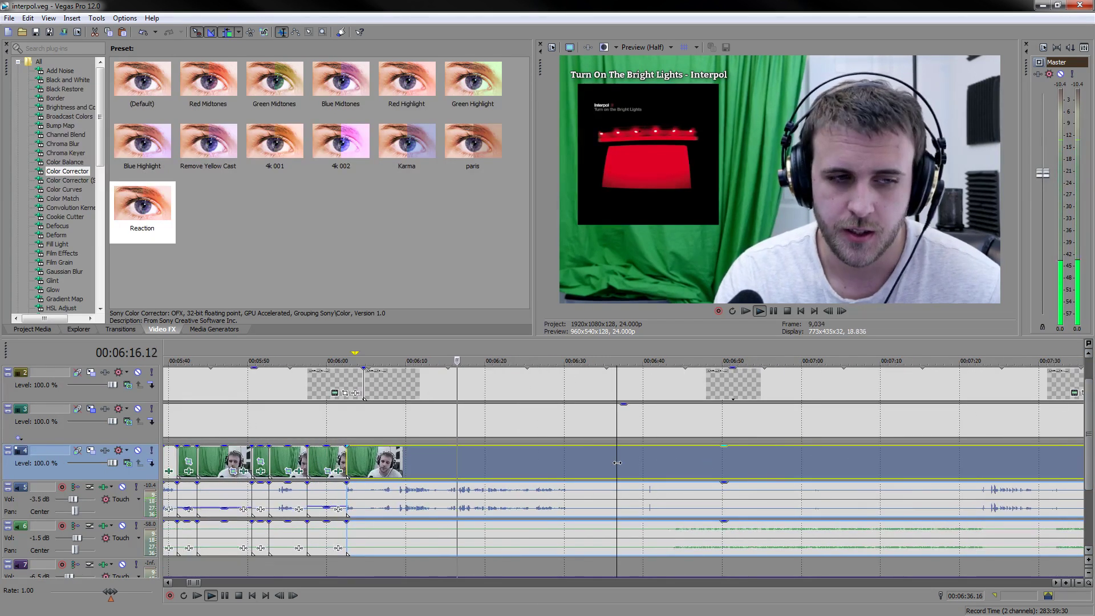
pyautogui.press('space')
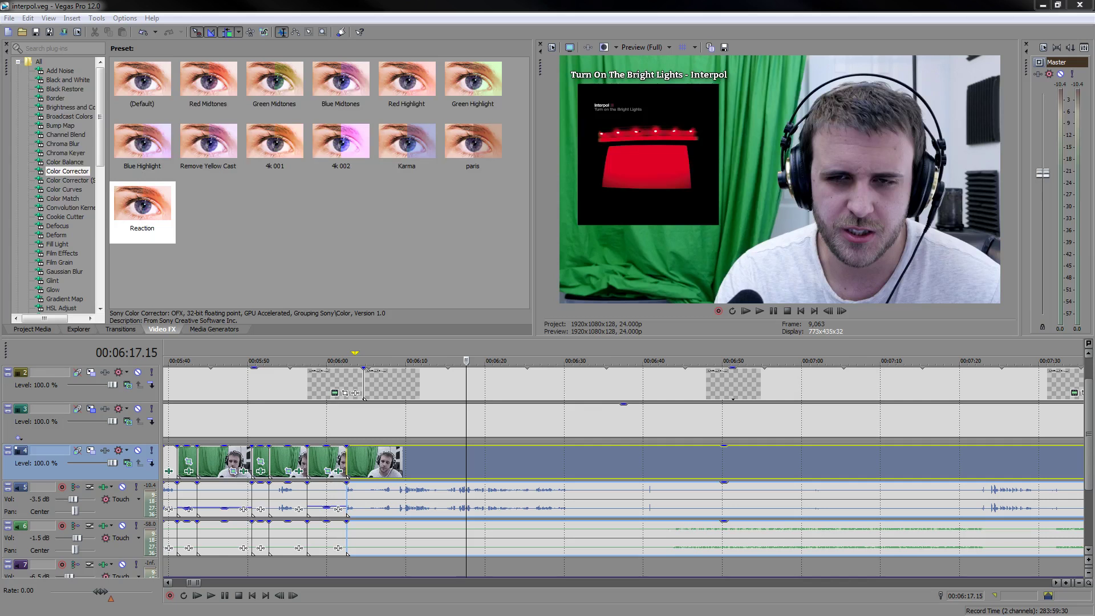
pyautogui.press('space')
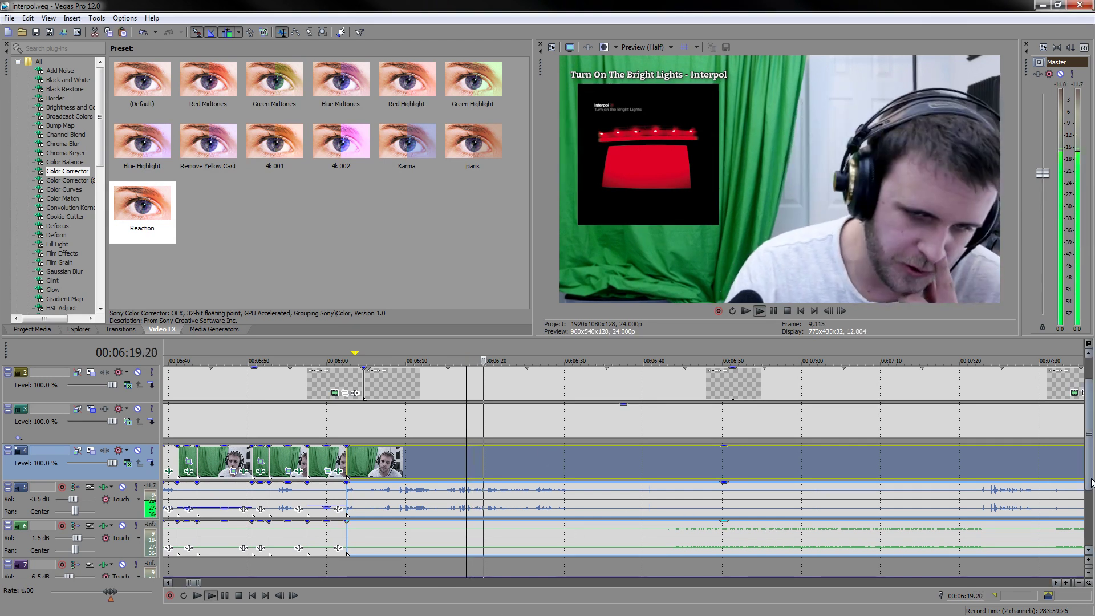
# - Move the OBSTACLE 1 title on track 1 to start at about 00:06:16.15, playing the surrounding footage to check its timing
pyautogui.scroll(1, 1086, 392)
pyautogui.scroll(1, 576, 470)
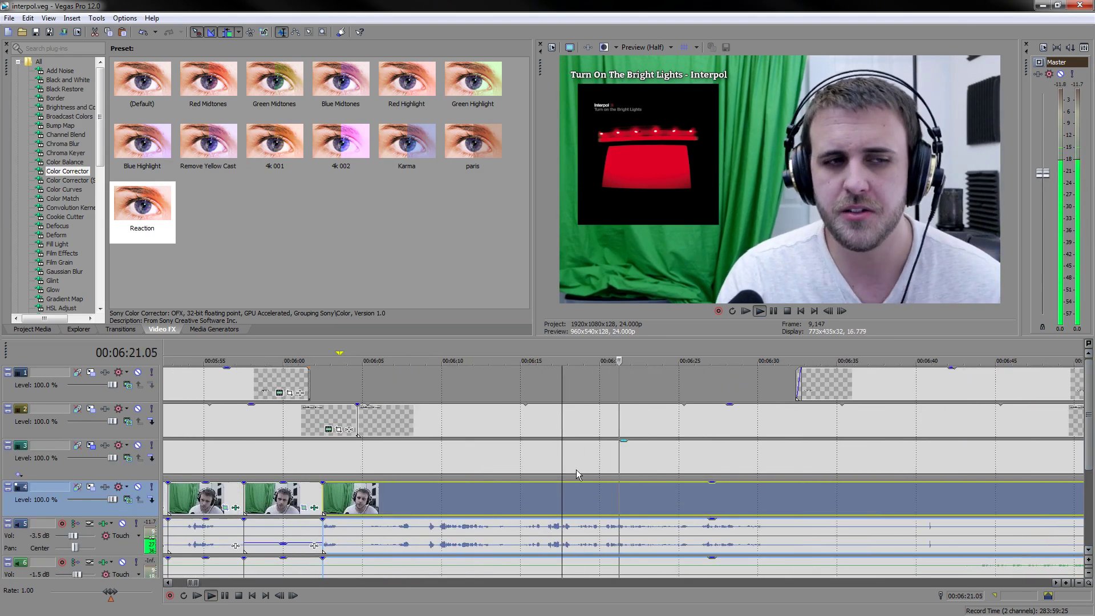
pyautogui.click(506, 375)
pyautogui.moveTo(874, 385); pyautogui.dragTo(622, 376)
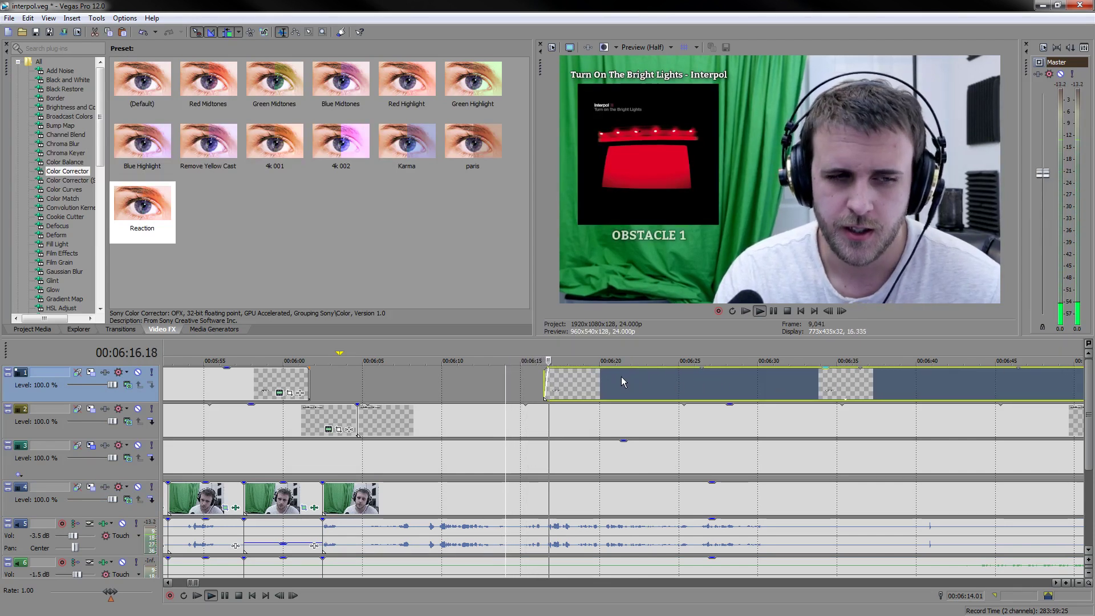
pyautogui.click(387, 378)
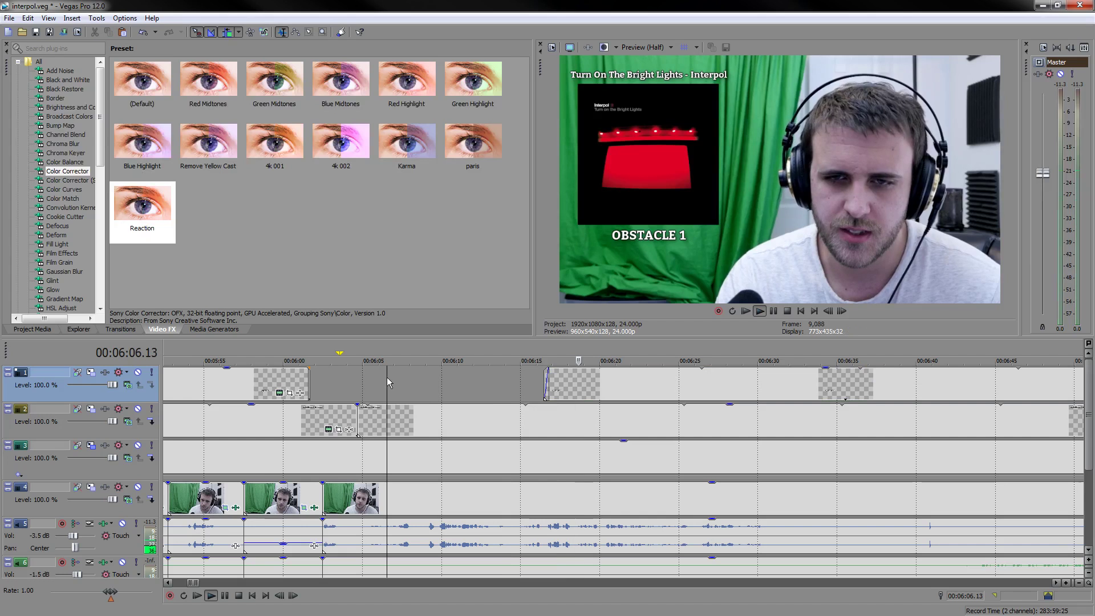
pyautogui.moveTo(575, 387); pyautogui.dragTo(650, 388)
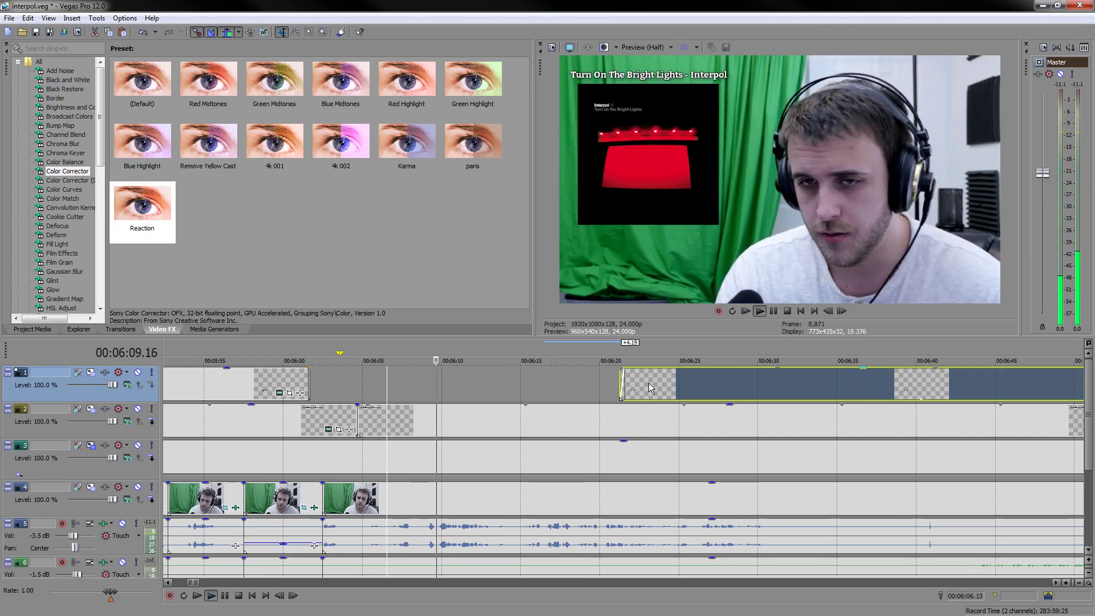
pyautogui.moveTo(650, 394); pyautogui.dragTo(577, 379)
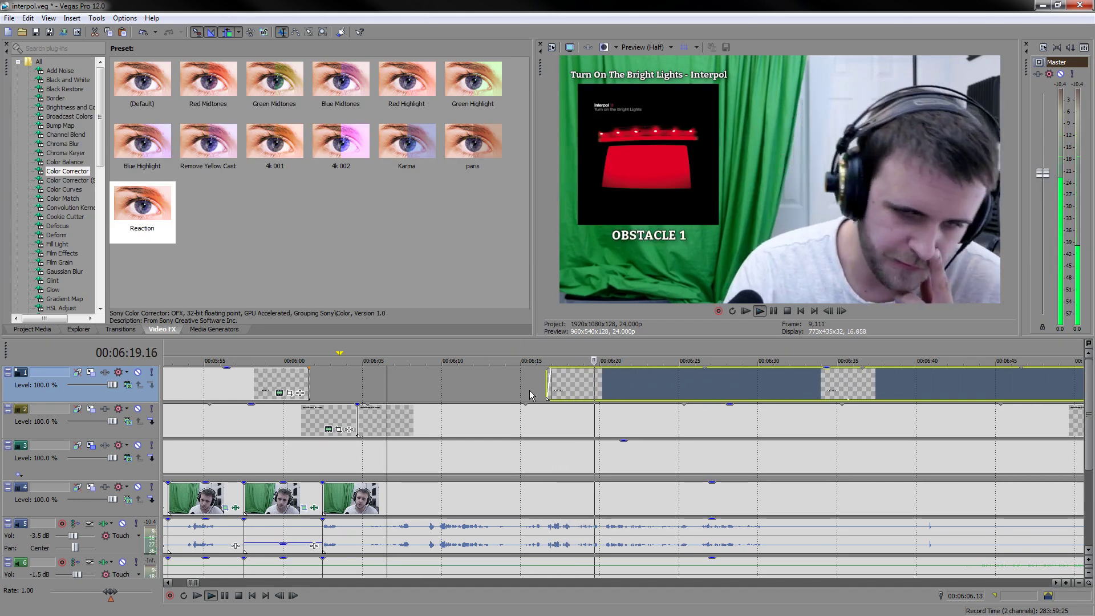
pyautogui.click(542, 381)
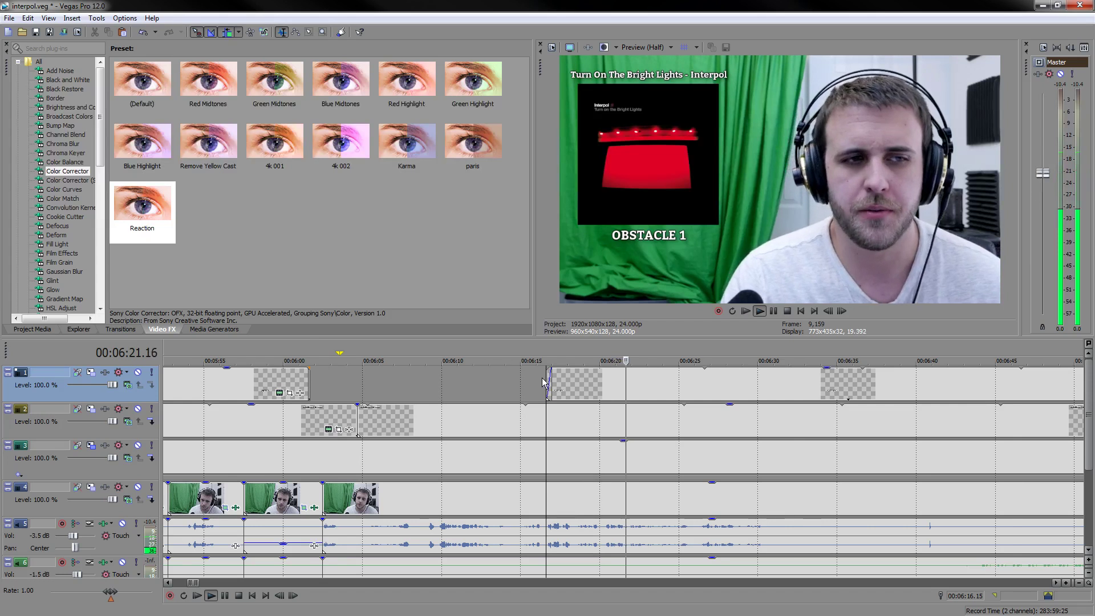
pyautogui.scroll(4, 590, 388)
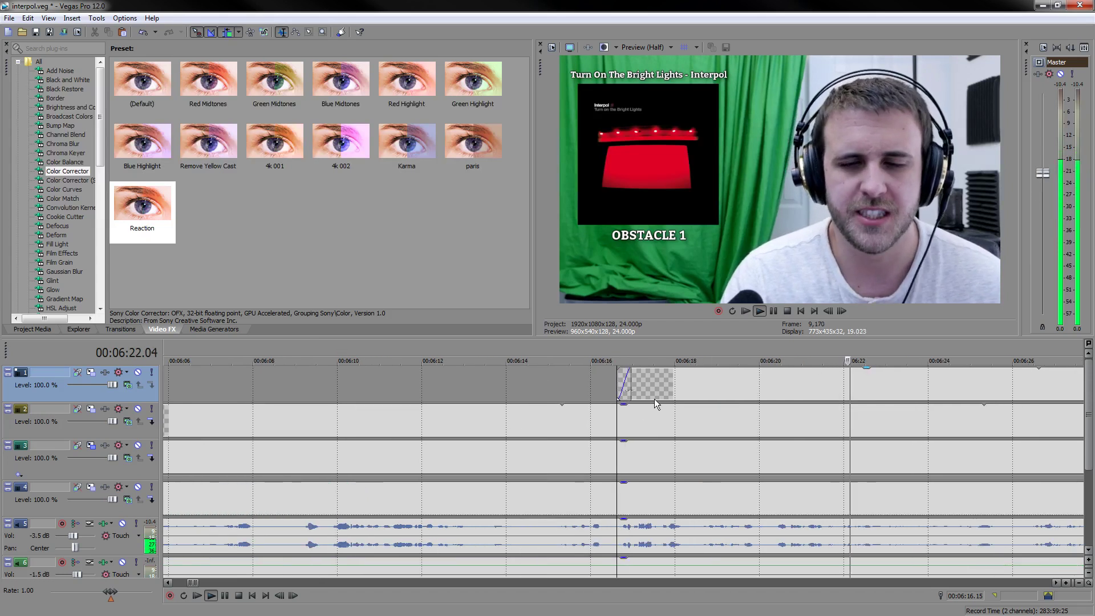
pyautogui.click(543, 380)
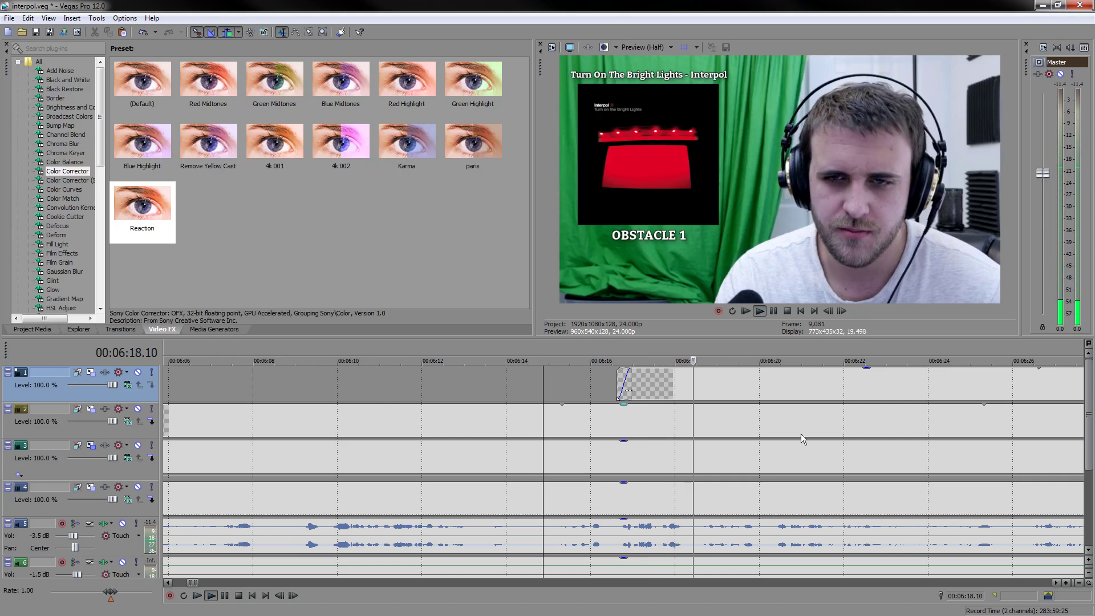
# - Select the voice clip on track 5 and play through the speech passage, pausing at 00:06:35.10
pyautogui.scroll(-6, 803, 438)
pyautogui.click(708, 494)
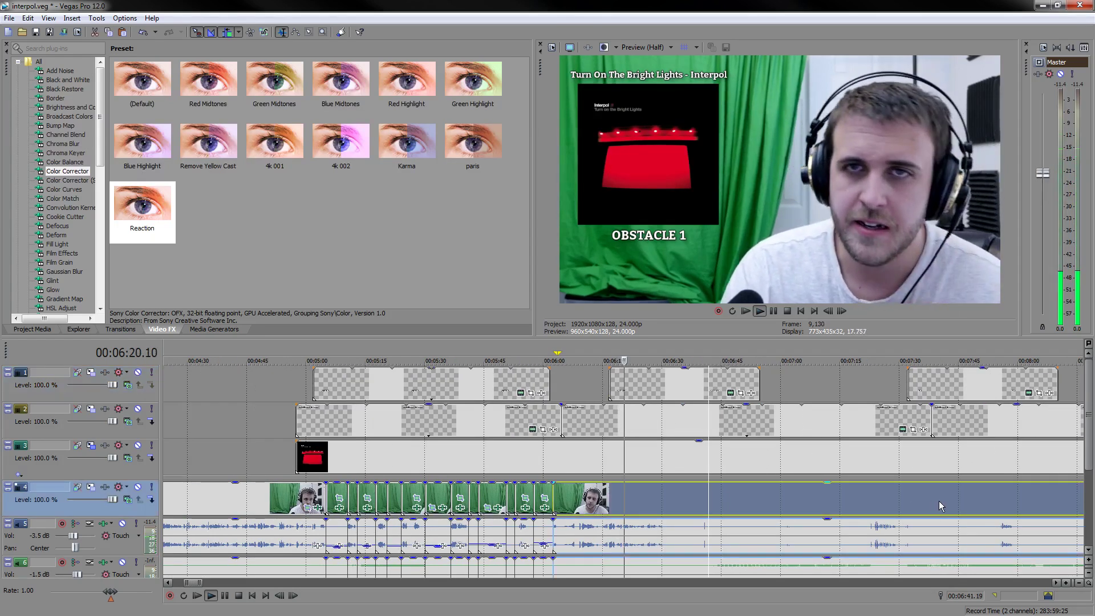
pyautogui.scroll(3, 939, 500)
pyautogui.scroll(-3, 893, 457)
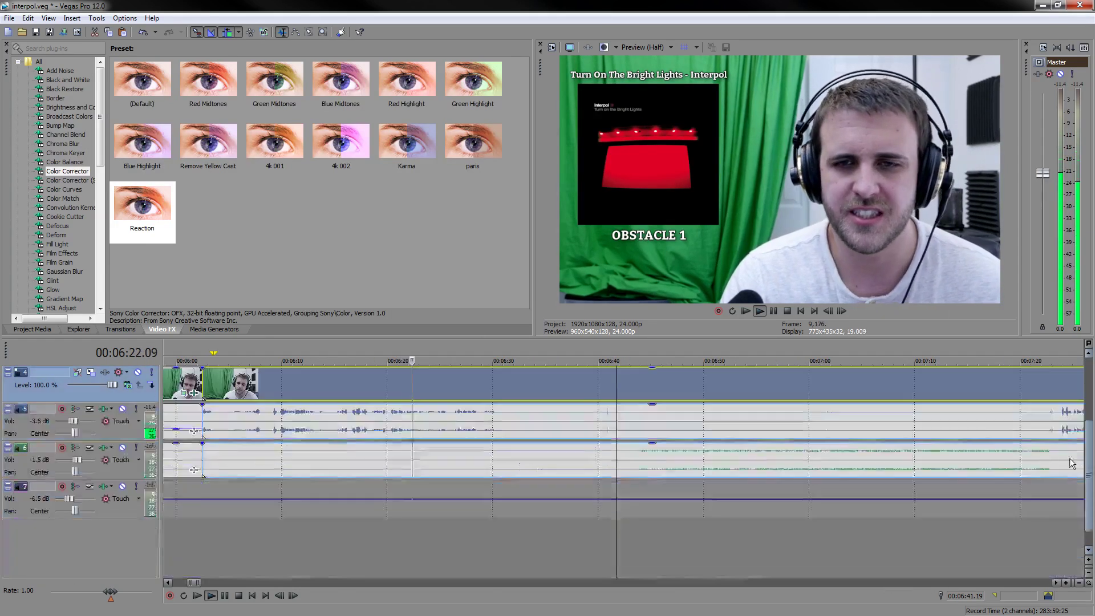
pyautogui.click(538, 411)
pyautogui.scroll(2, 539, 409)
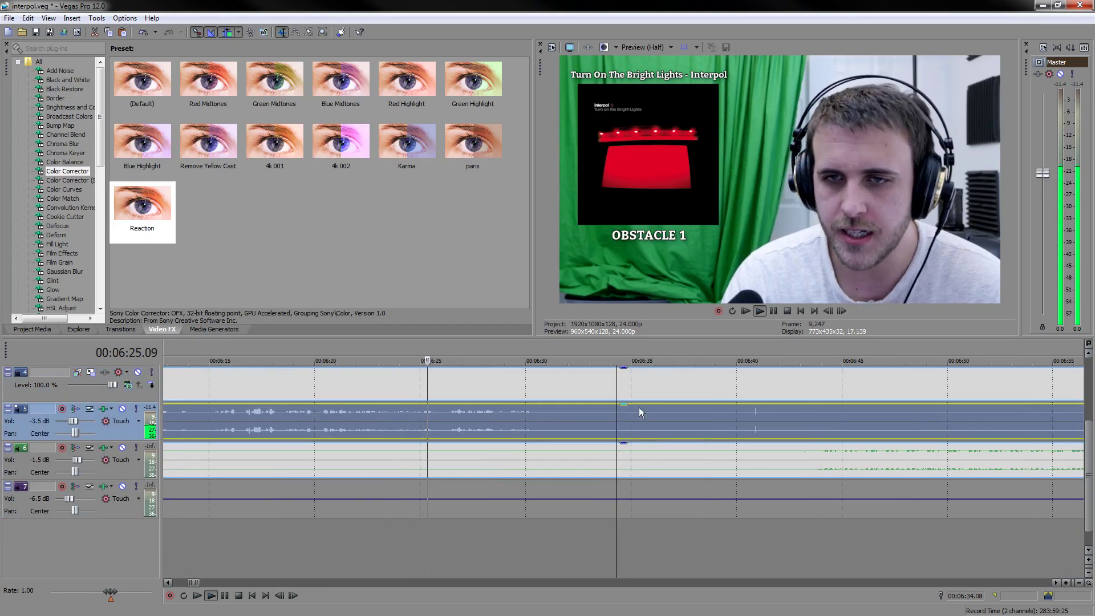
pyautogui.click(774, 310)
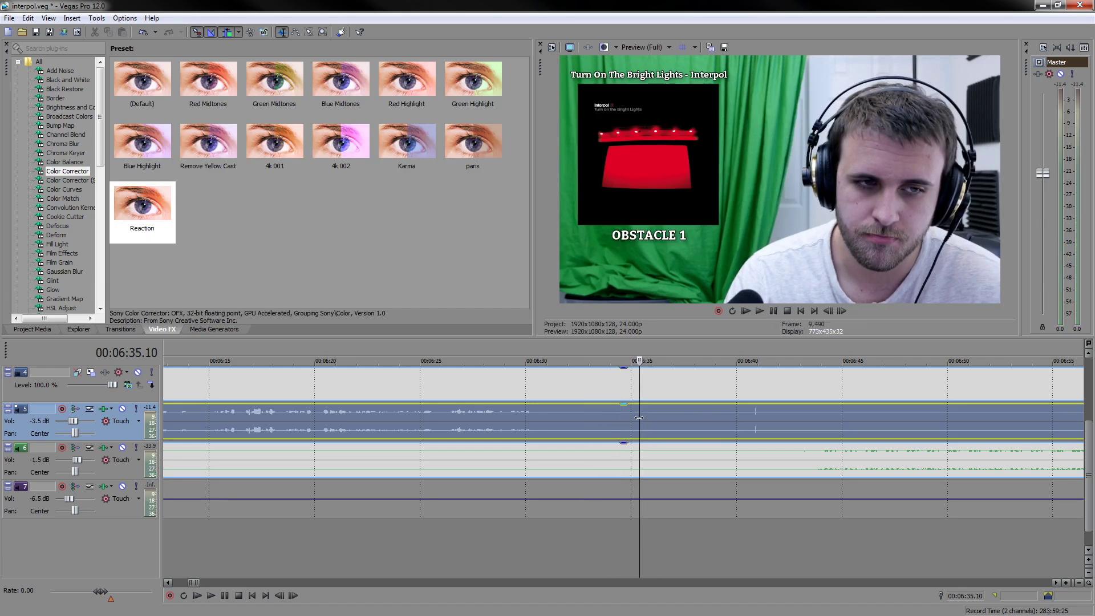
# - Step back a few frames and split the video and audio tracks at 00:06:35.06
pyautogui.press('Left')
pyautogui.press('Left')
pyautogui.press('Left')
pyautogui.press('Left')
pyautogui.press('space')
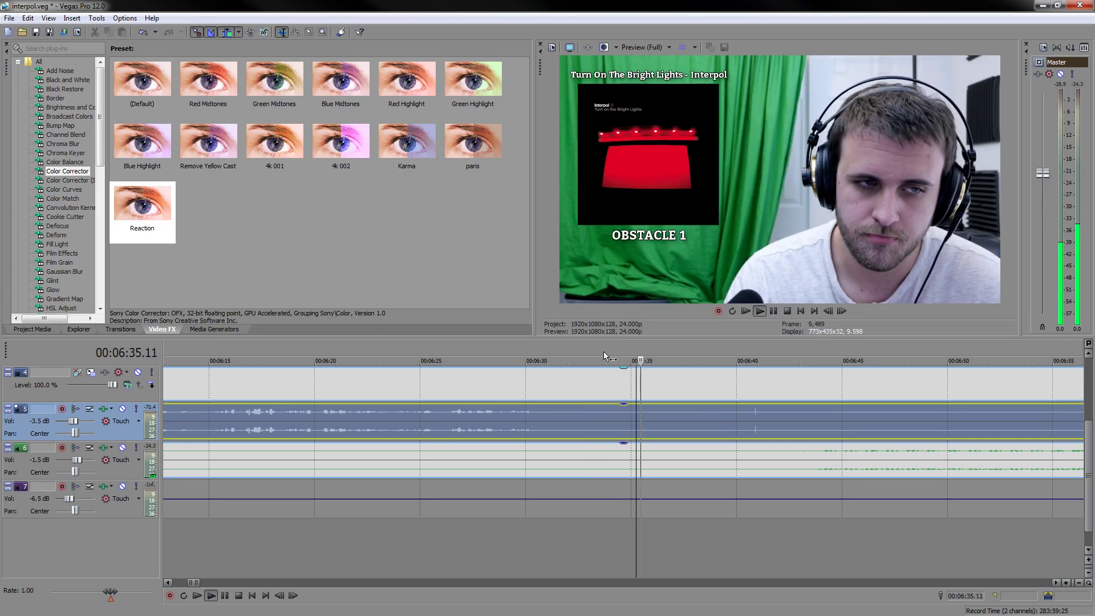
pyautogui.press('space')
pyautogui.press('s')
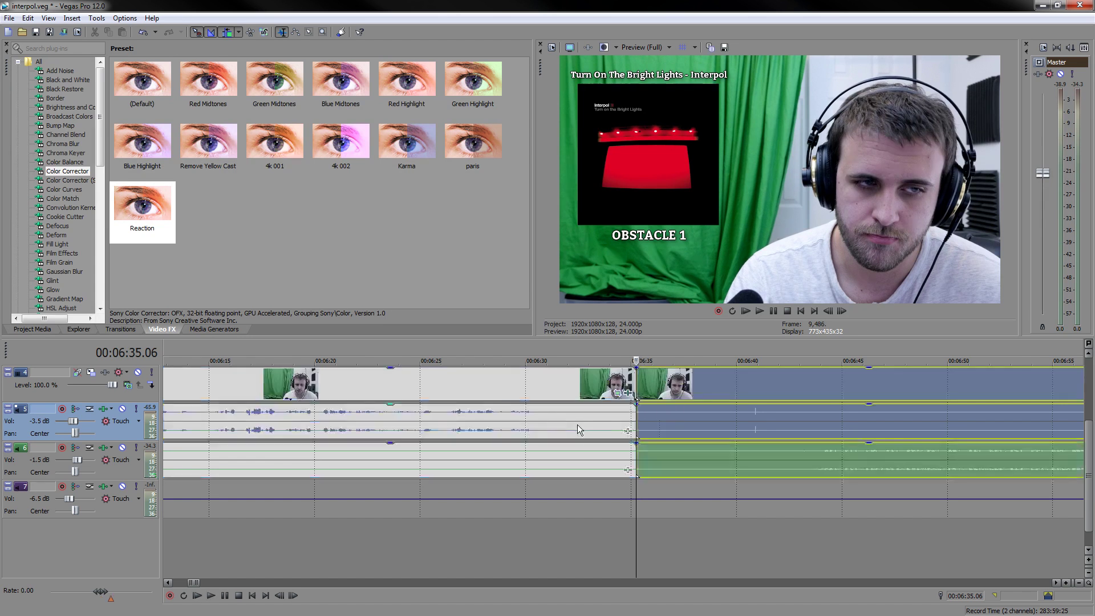
# - Split the tracks at the end of the speech near 00:06:30, lower the track 5 volume up to the 00:06:35.06 cut, and play it back
pyautogui.click(534, 417)
pyautogui.press('s')
pyautogui.moveTo(549, 405); pyautogui.dragTo(563, 440)
pyautogui.click(460, 519)
pyautogui.press('space')
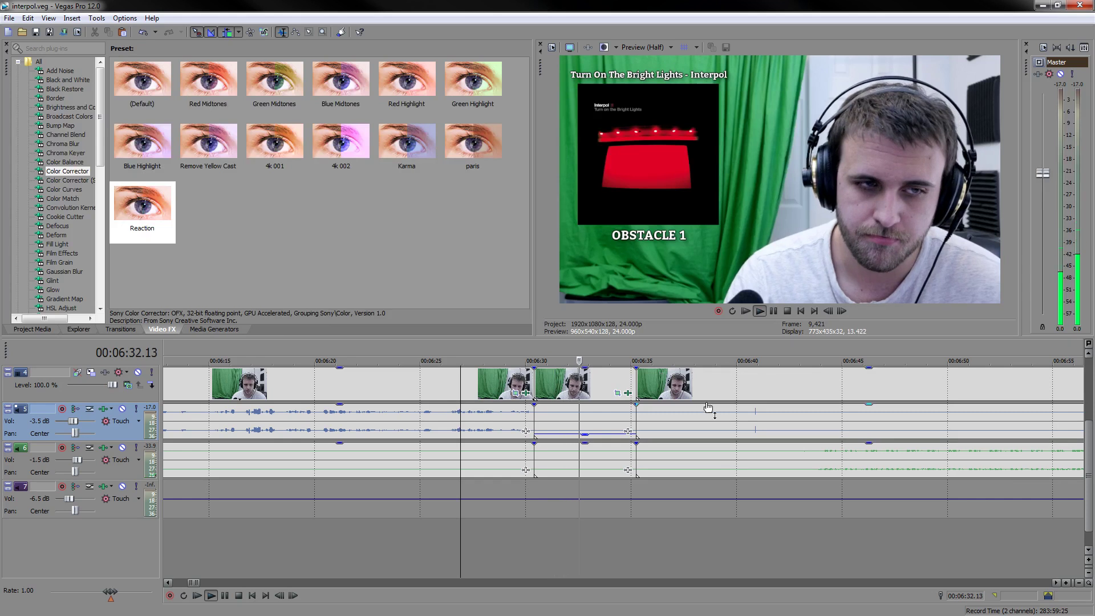
# - Split the video and audio tracks at 00:06:46.00 and 00:06:54.10, and select the time range between the two cuts
pyautogui.click(808, 526)
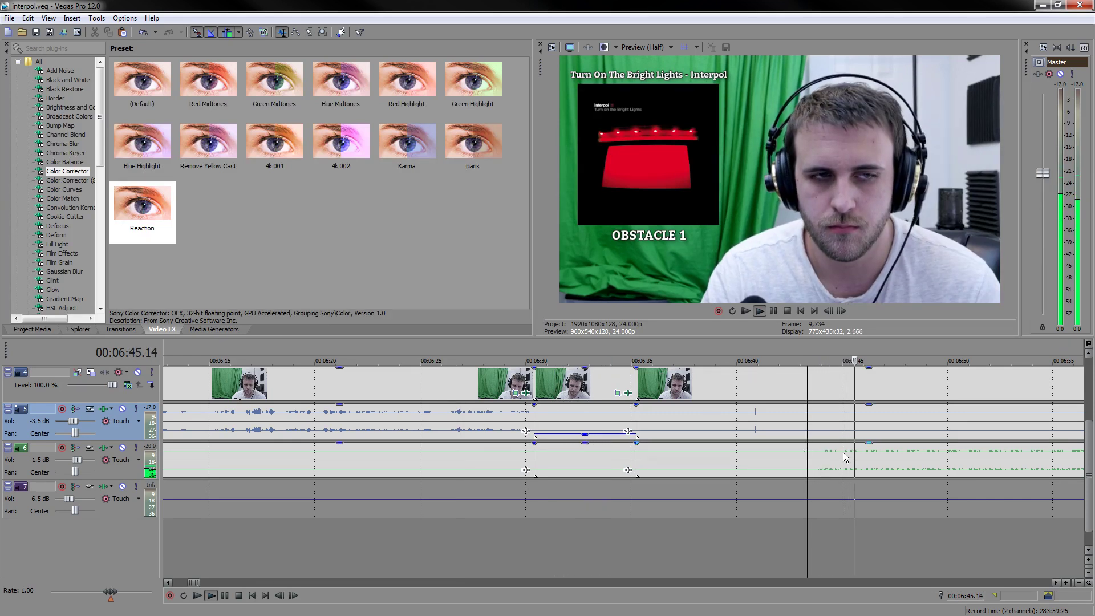
pyautogui.click(863, 456)
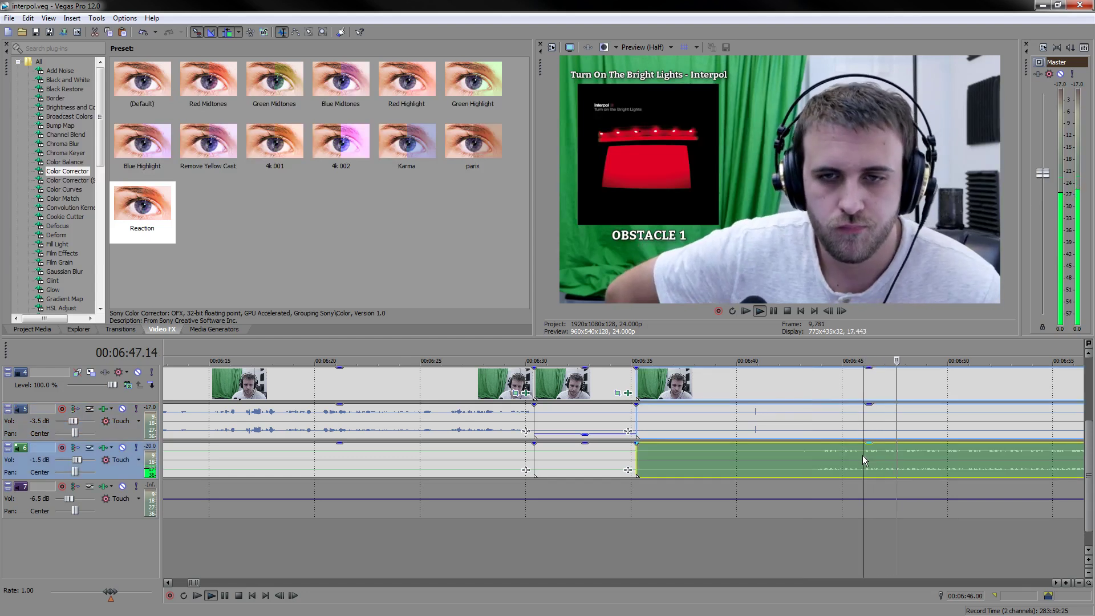
pyautogui.press('s')
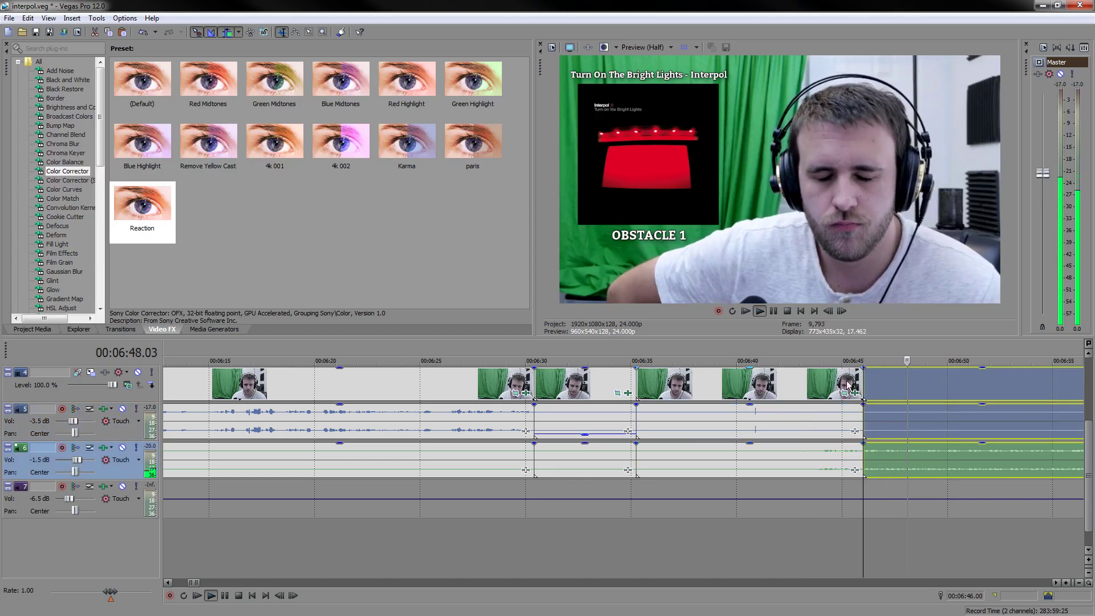
pyautogui.click(774, 311)
pyautogui.press('s')
pyautogui.moveTo(1043, 352); pyautogui.dragTo(865, 362)
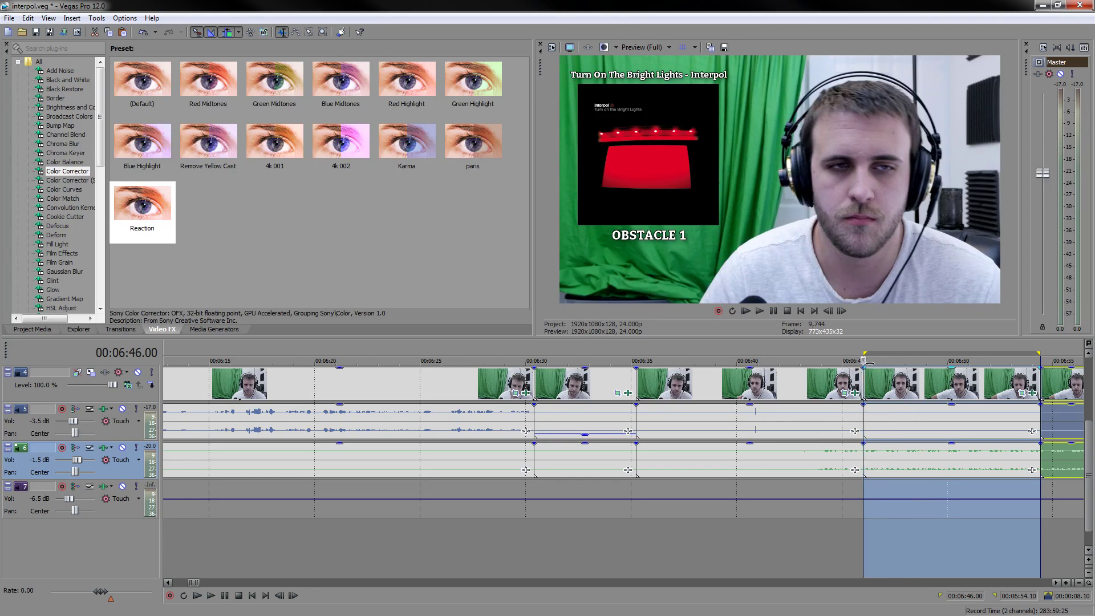
# - Split the tracks at 00:06:52.18, then delete the piece up to the 00:06:54.10 cut and the segment from 00:06:35.06 to 00:06:46.00
pyautogui.click(775, 312)
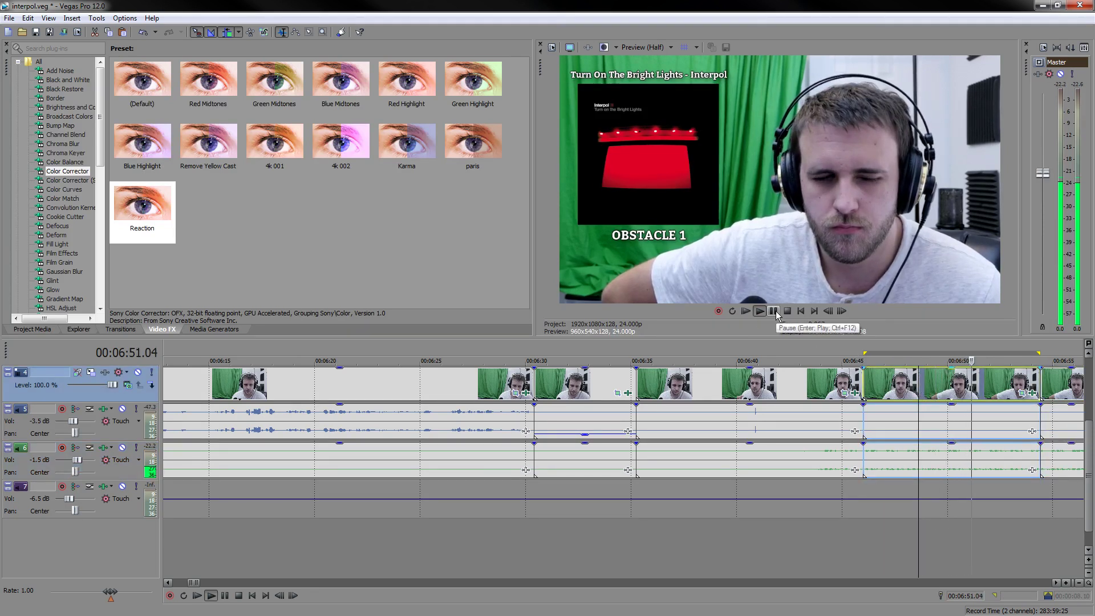
pyautogui.click(776, 310)
pyautogui.press('s')
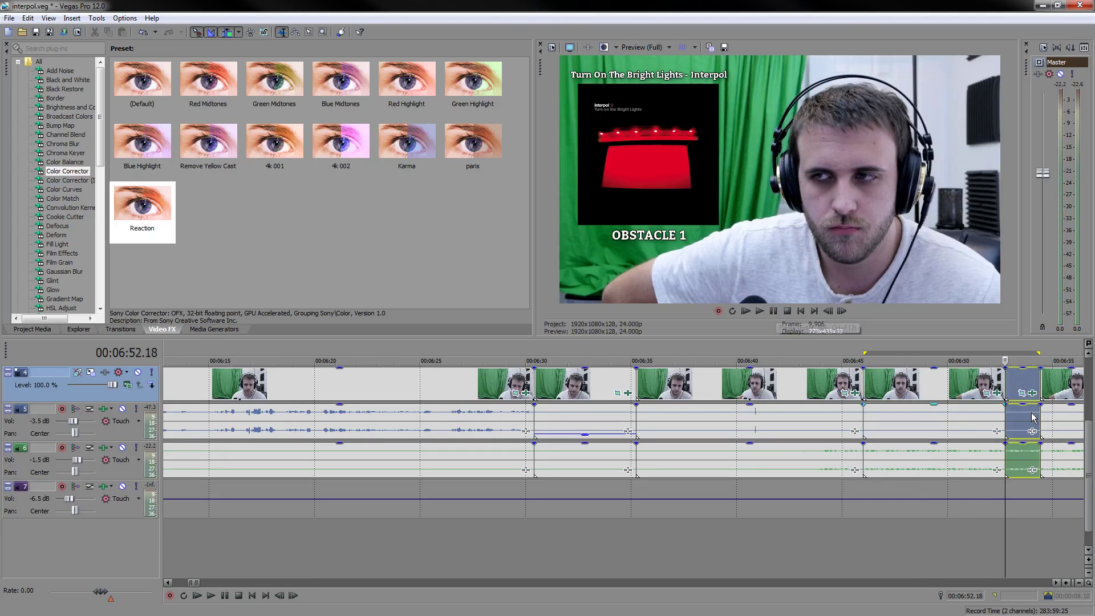
pyautogui.moveTo(999, 346); pyautogui.dragTo(864, 348)
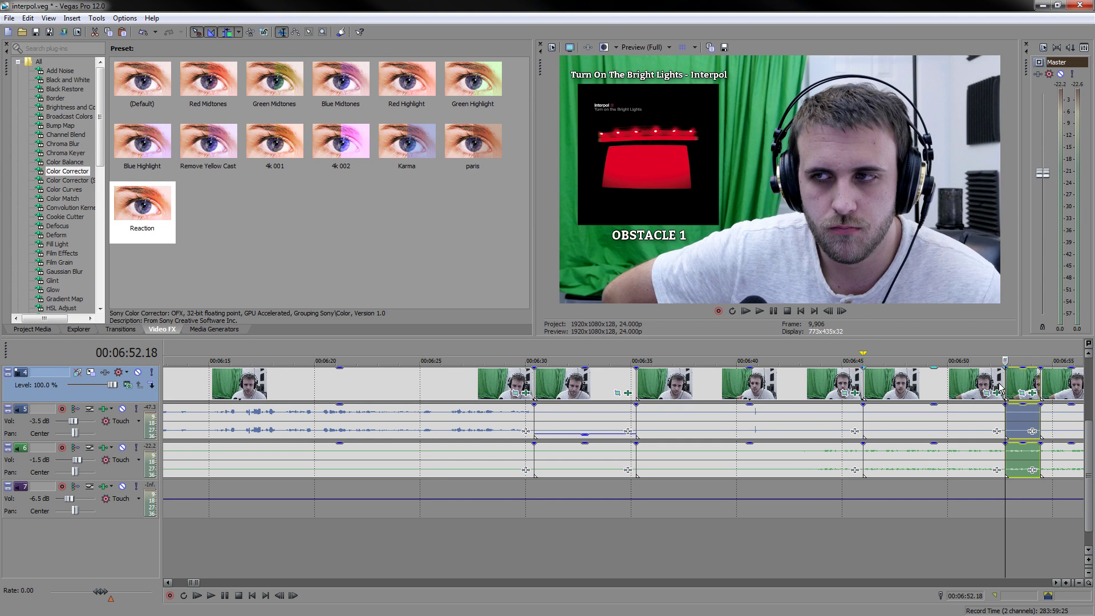
pyautogui.press('Delete')
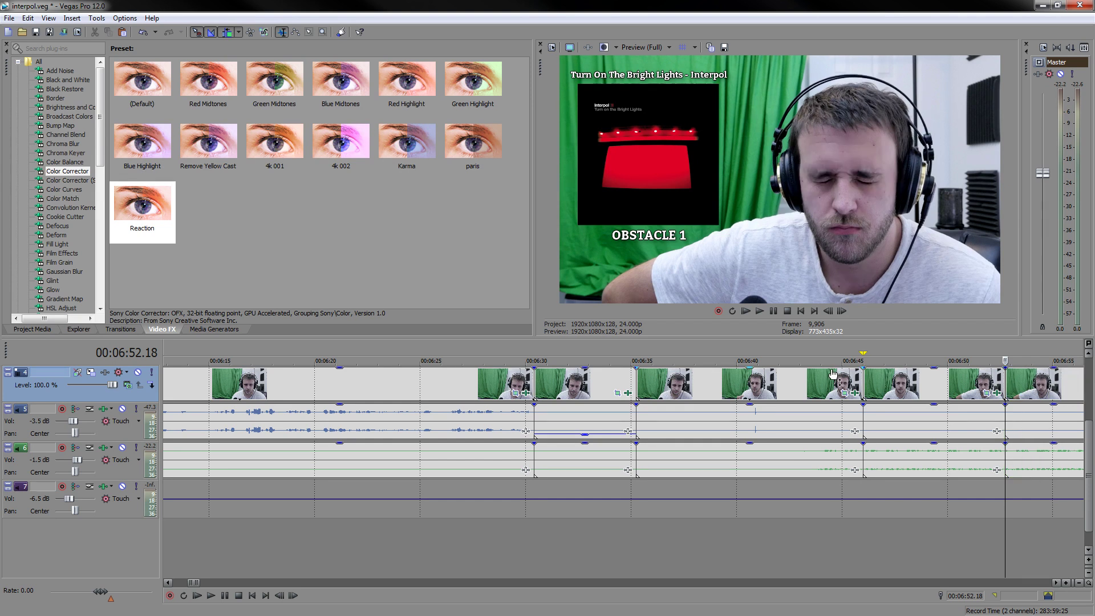
pyautogui.click(834, 375)
pyautogui.press('Delete')
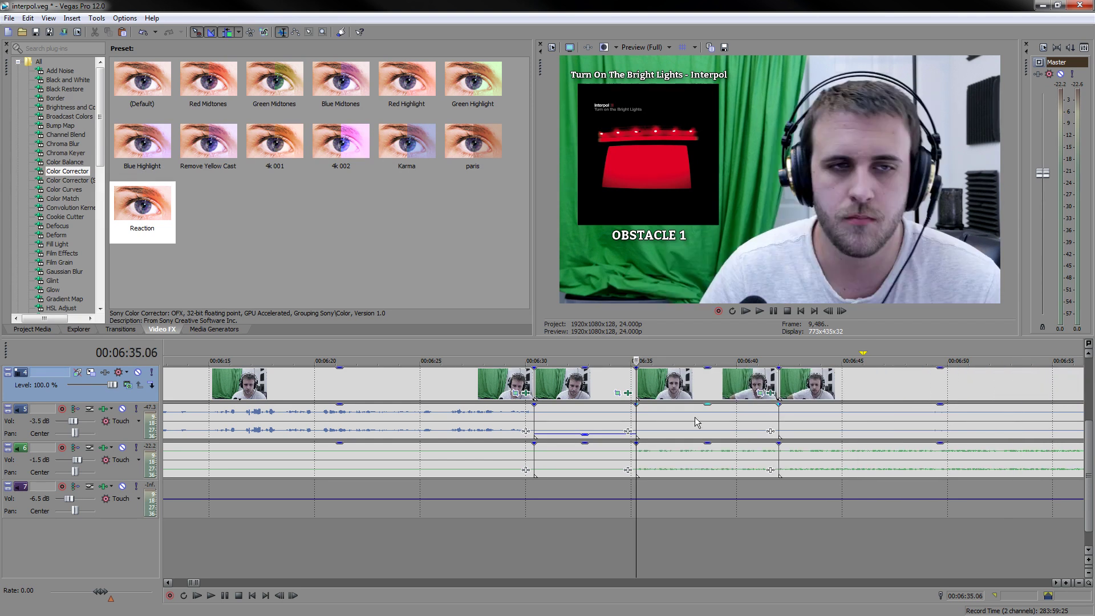
# - Play the footage after the 00:06:42.00 cut, split the tracks at 00:06:49.20, and delete the segment between the two cuts
pyautogui.scroll(-5, 754, 467)
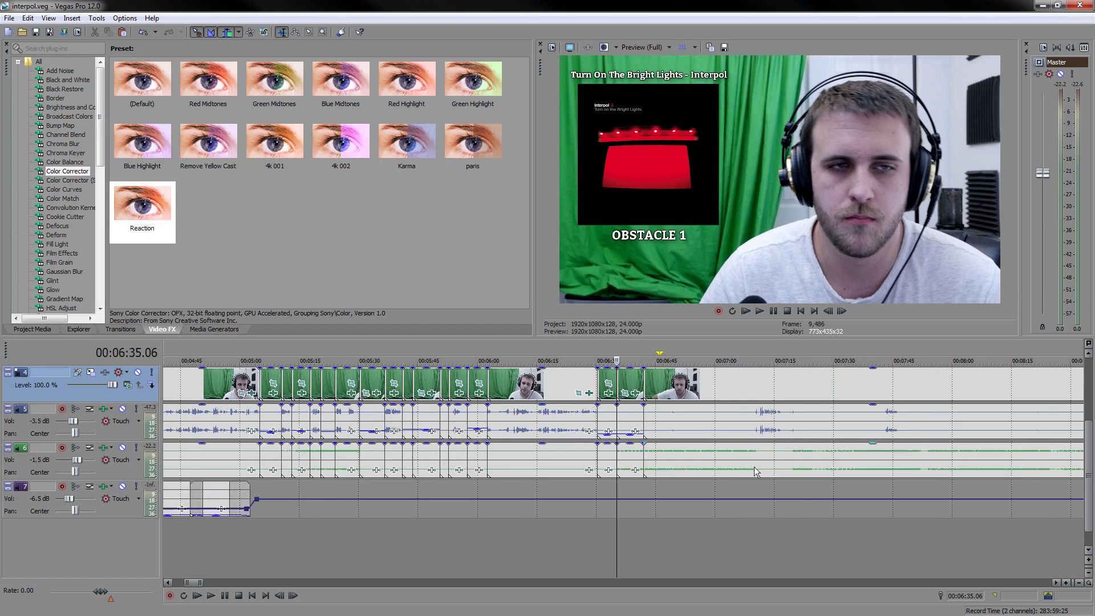
pyautogui.click(688, 468)
pyautogui.scroll(3, 573, 535)
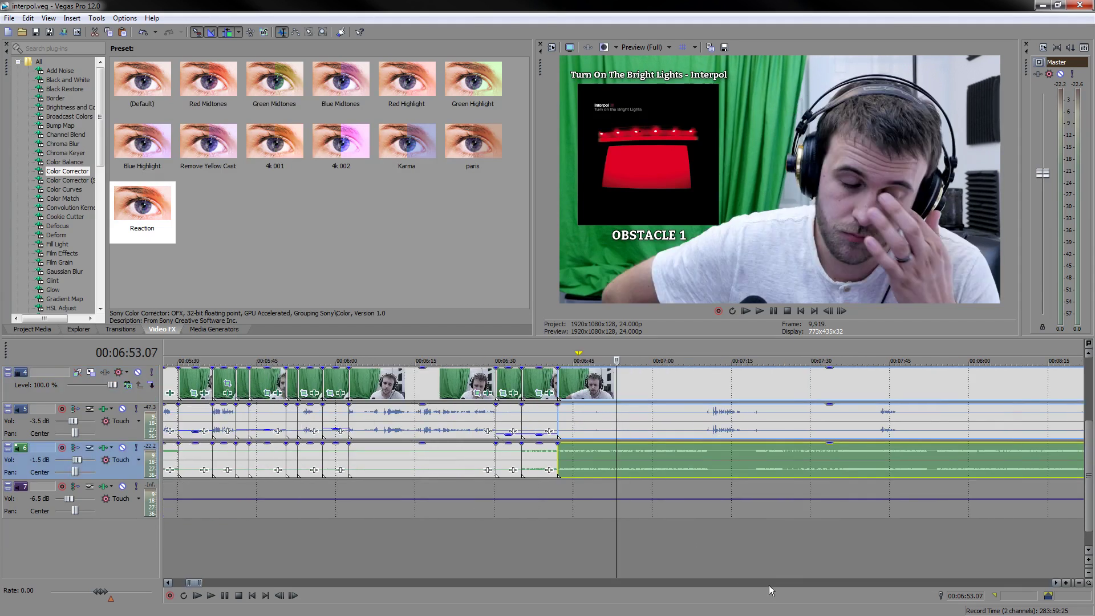
pyautogui.click(563, 525)
pyautogui.press('space')
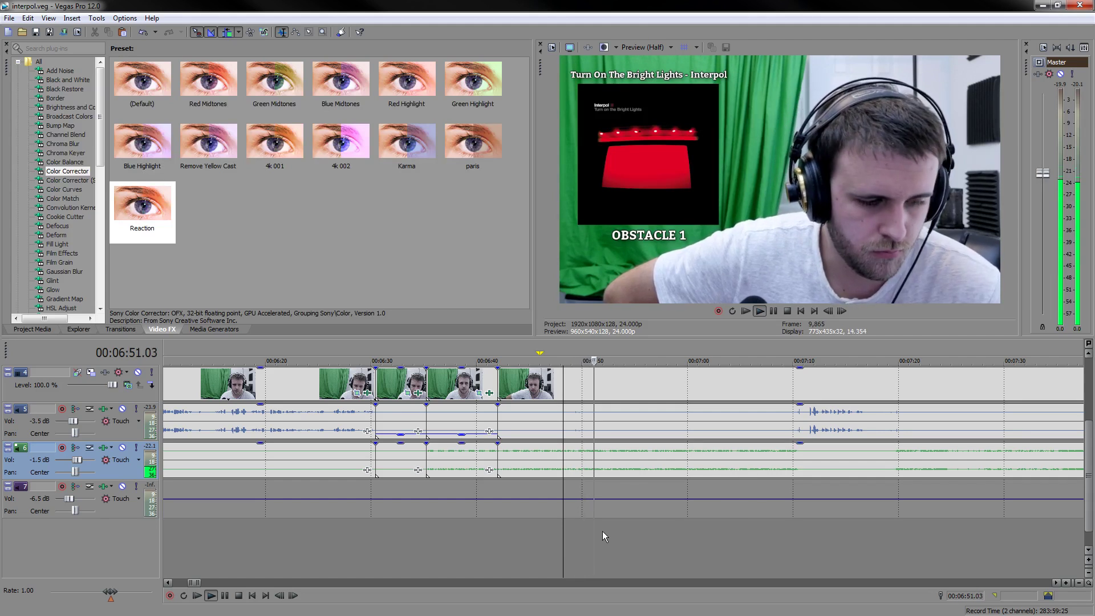
pyautogui.click(576, 520)
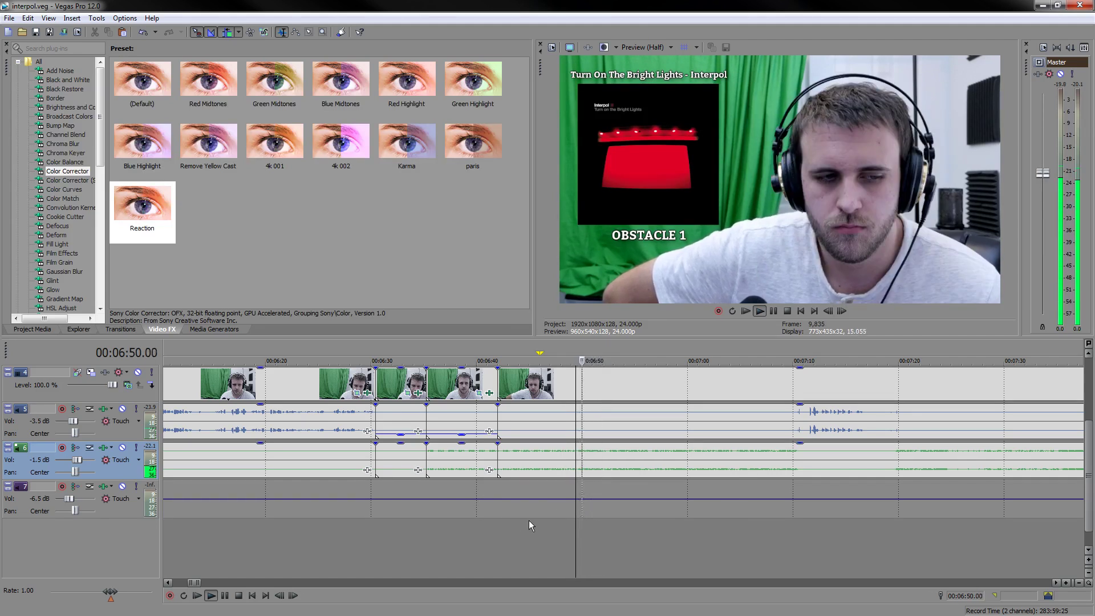
pyautogui.scroll(3, 529, 521)
pyautogui.click(514, 533)
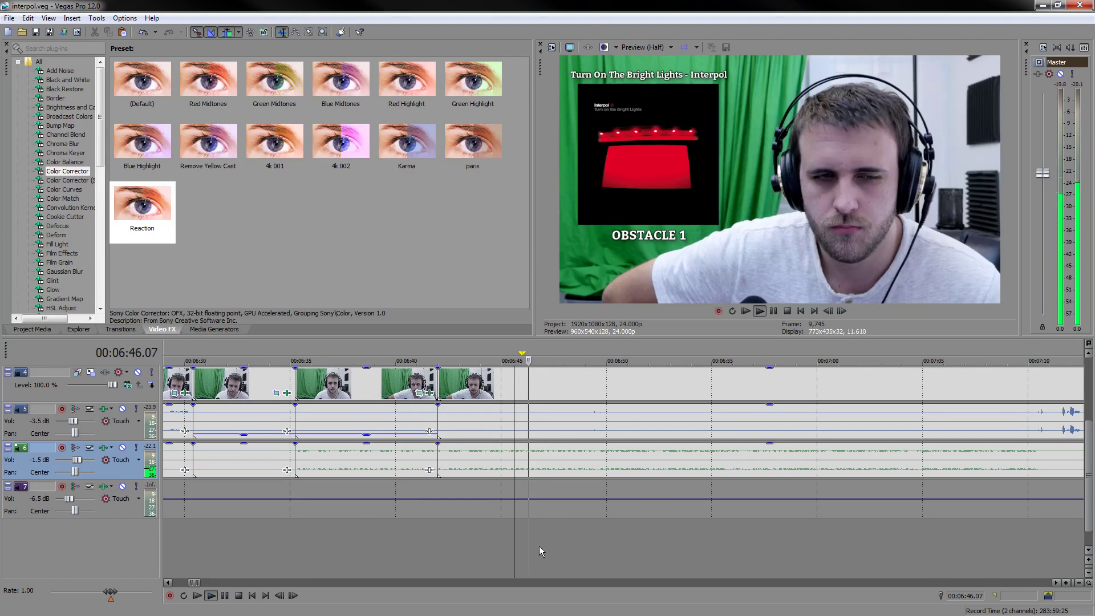
pyautogui.click(604, 528)
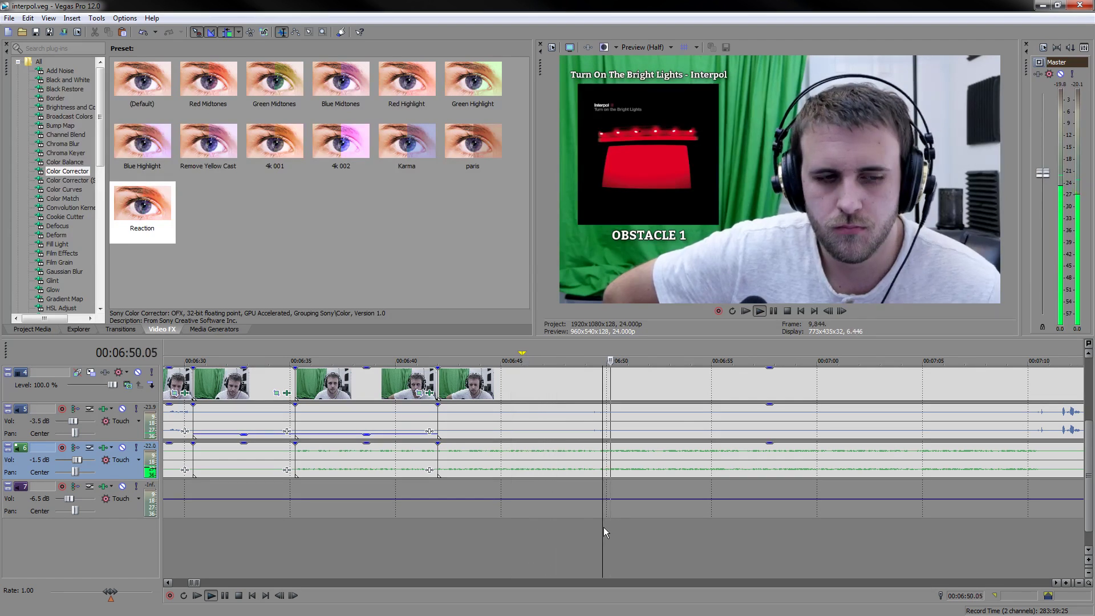
pyautogui.click(604, 409)
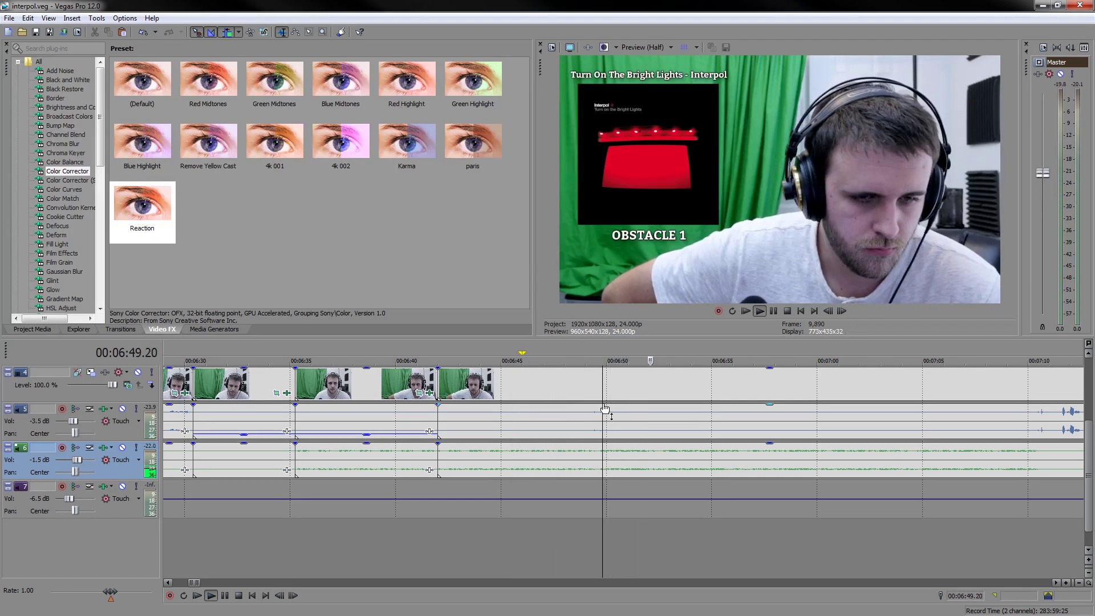
pyautogui.press('space')
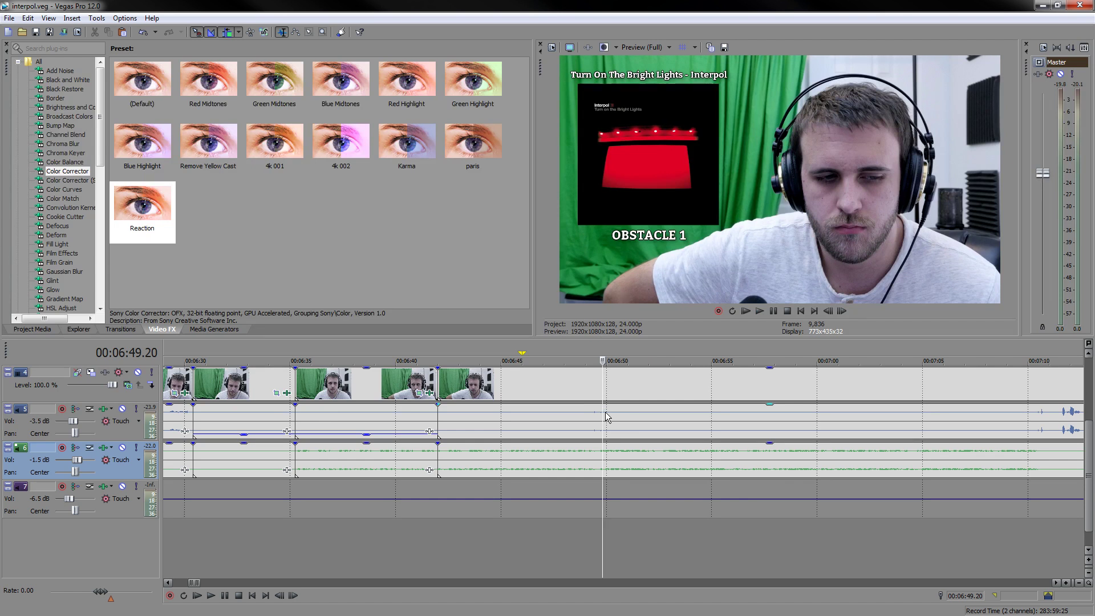
pyautogui.press('s')
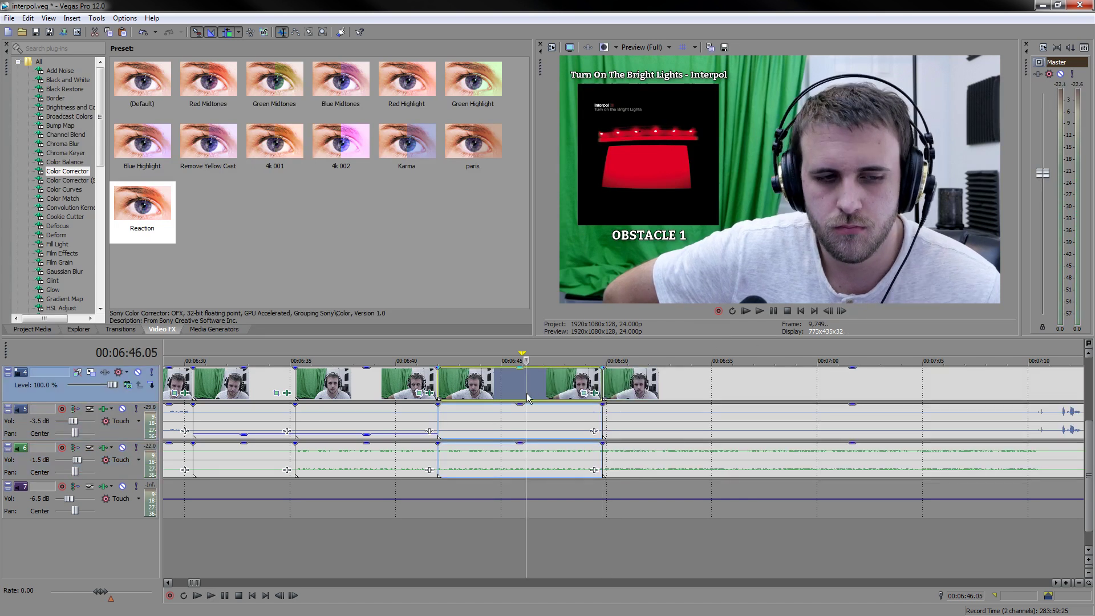
pyautogui.press('Delete')
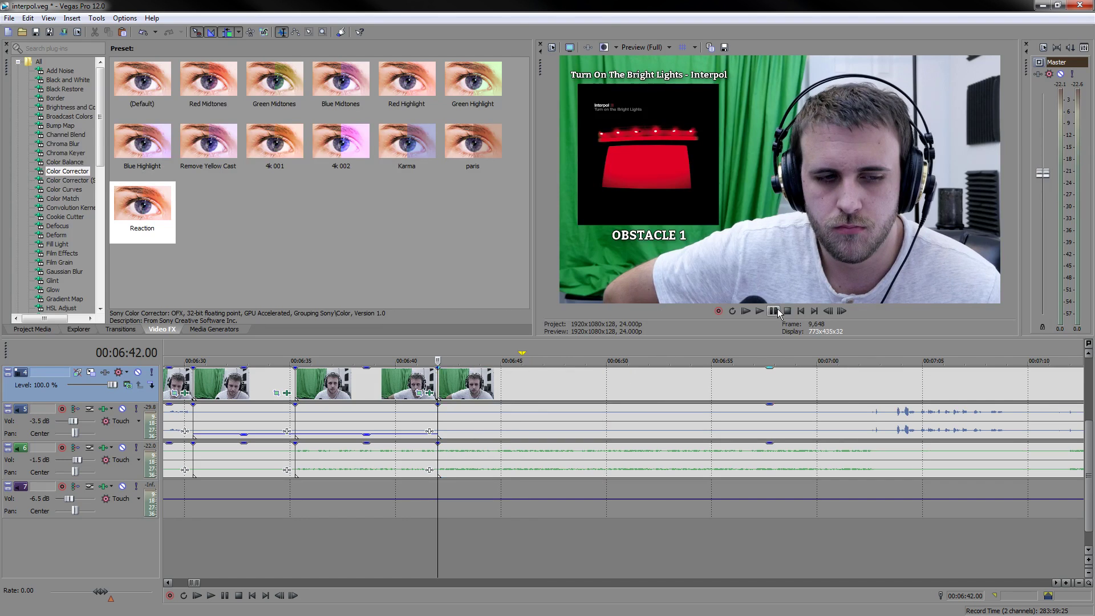
# - Split the video and audio tracks at 00:06:49.08 and select the time range from 00:06:42.00 to that cut
pyautogui.press('space')
pyautogui.click(560, 394)
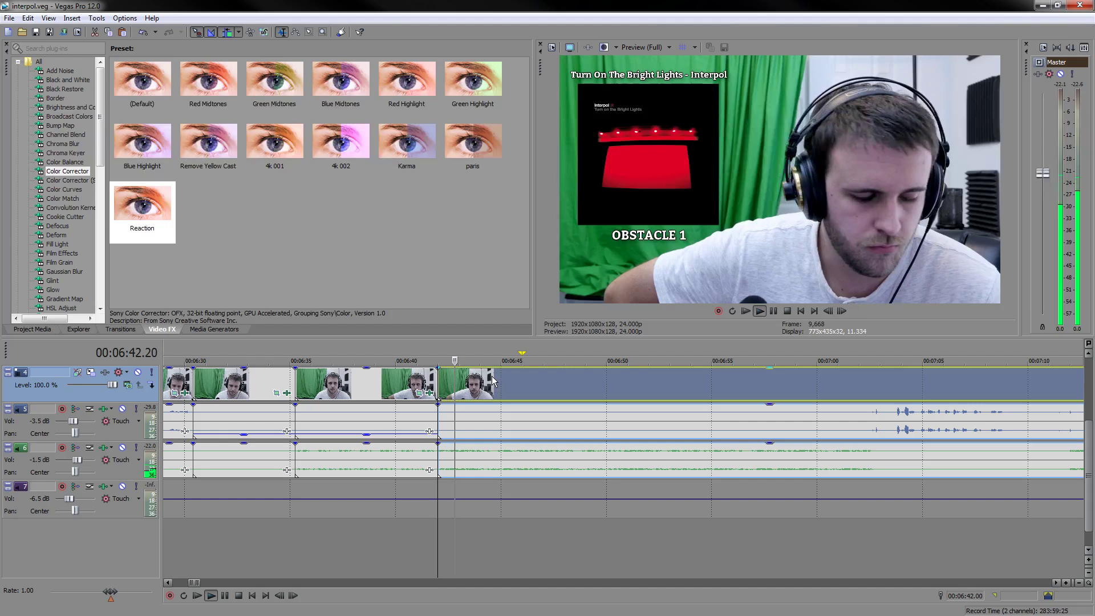
pyautogui.click(774, 314)
pyautogui.press('s')
pyautogui.moveTo(592, 355); pyautogui.dragTo(439, 351)
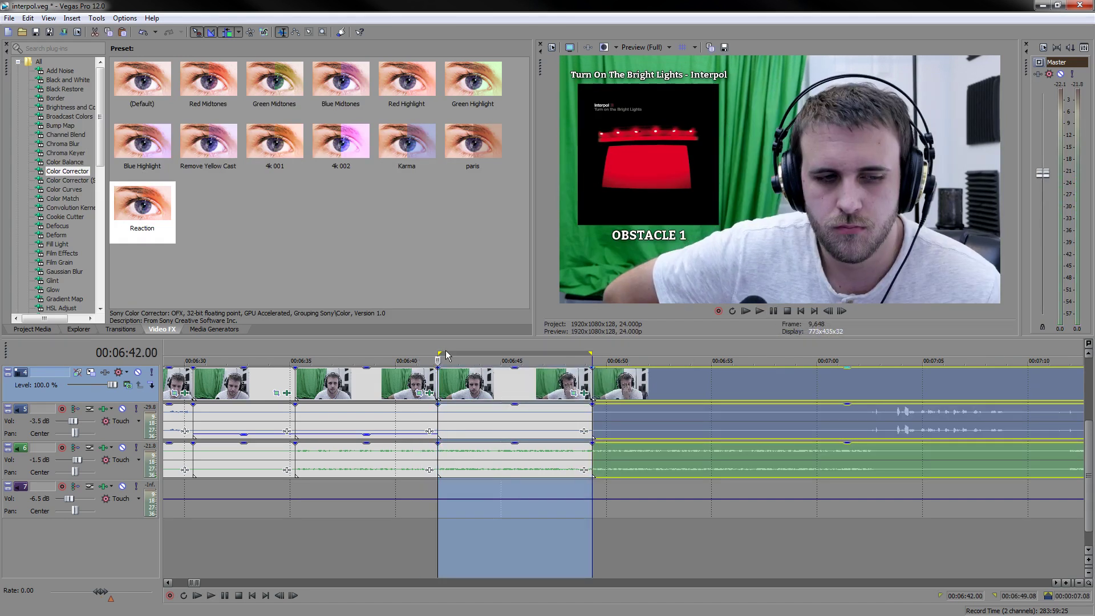
# - Split the tracks a few frames after 00:06:42.00 and delete the short piece between the two cuts
pyautogui.scroll(3, 581, 392)
pyautogui.press('space')
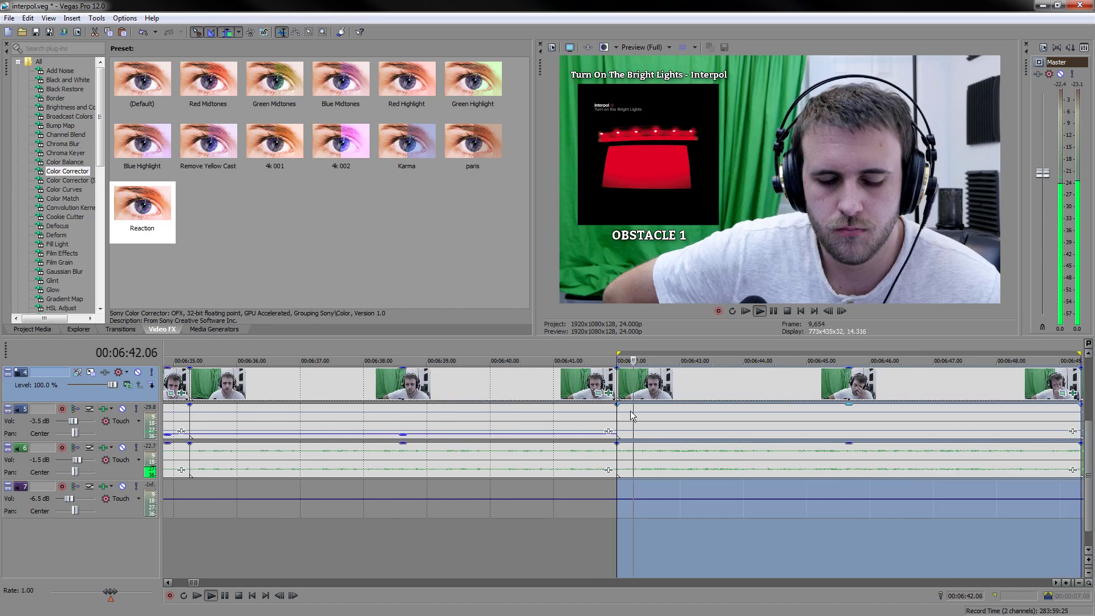
pyautogui.click(641, 464)
pyautogui.press('space')
pyautogui.press('s')
pyautogui.click(623, 385)
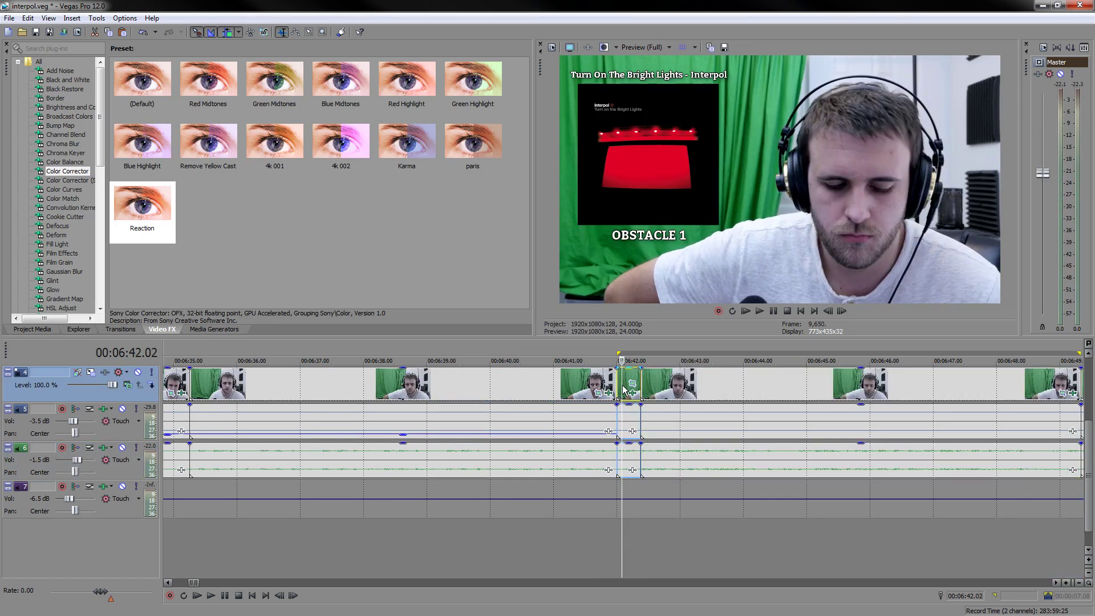
pyautogui.press('Delete')
# - Play back from 00:06:42.00 and lower the track 5 volume of the segment starting at that cut
pyautogui.scroll(-3, 623, 390)
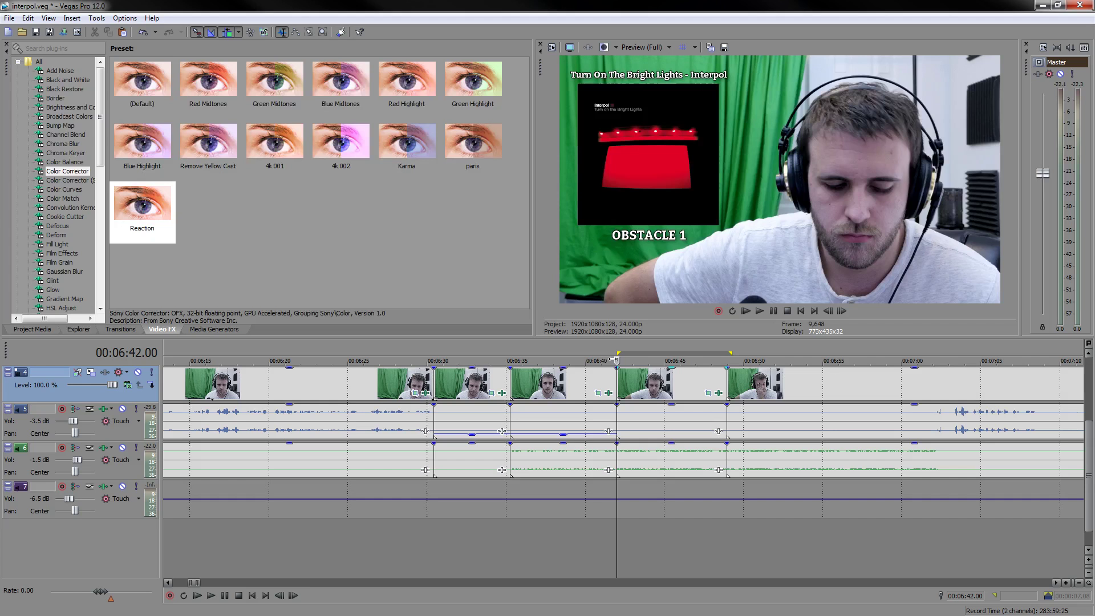
pyautogui.click(614, 360)
pyautogui.press('space')
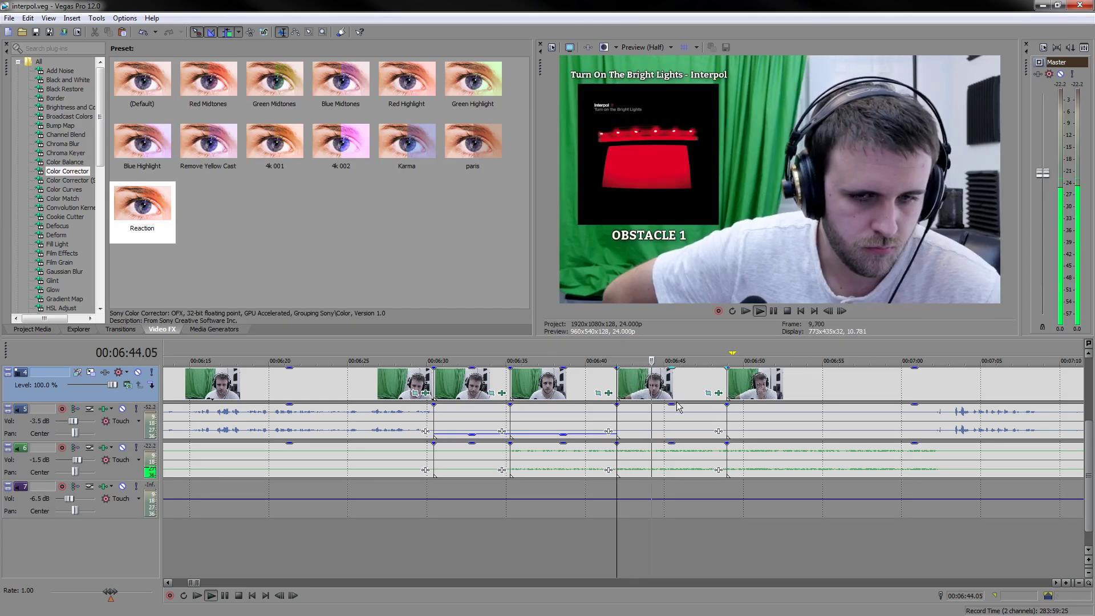
pyautogui.moveTo(674, 405); pyautogui.dragTo(674, 440)
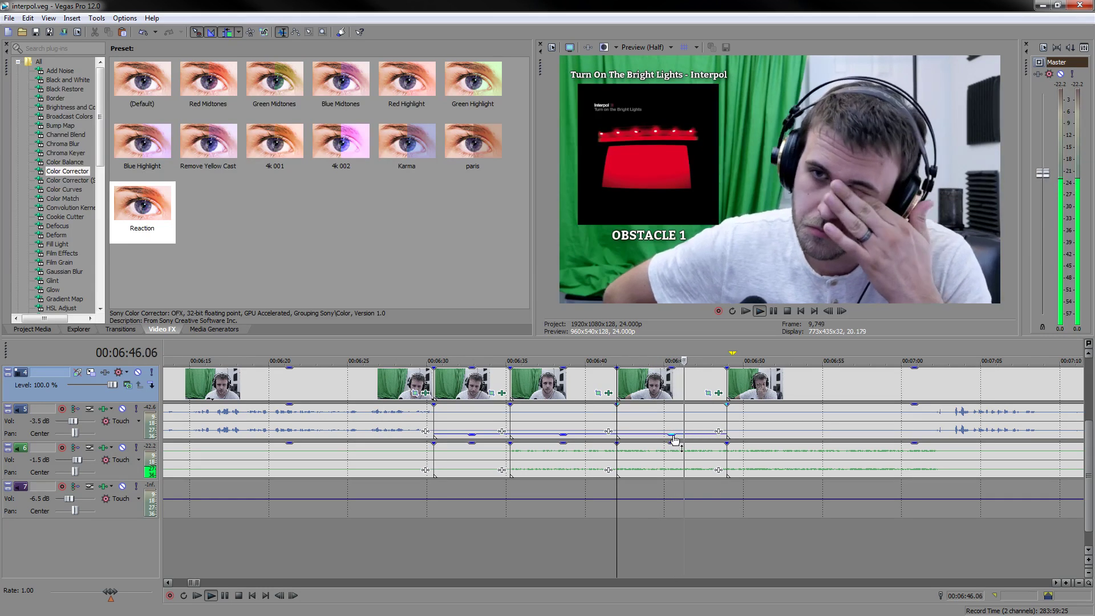
# - Split the tracks at 00:06:57.13 and delete the segment between that cut and the preceding one near 00:06:49
pyautogui.click(895, 556)
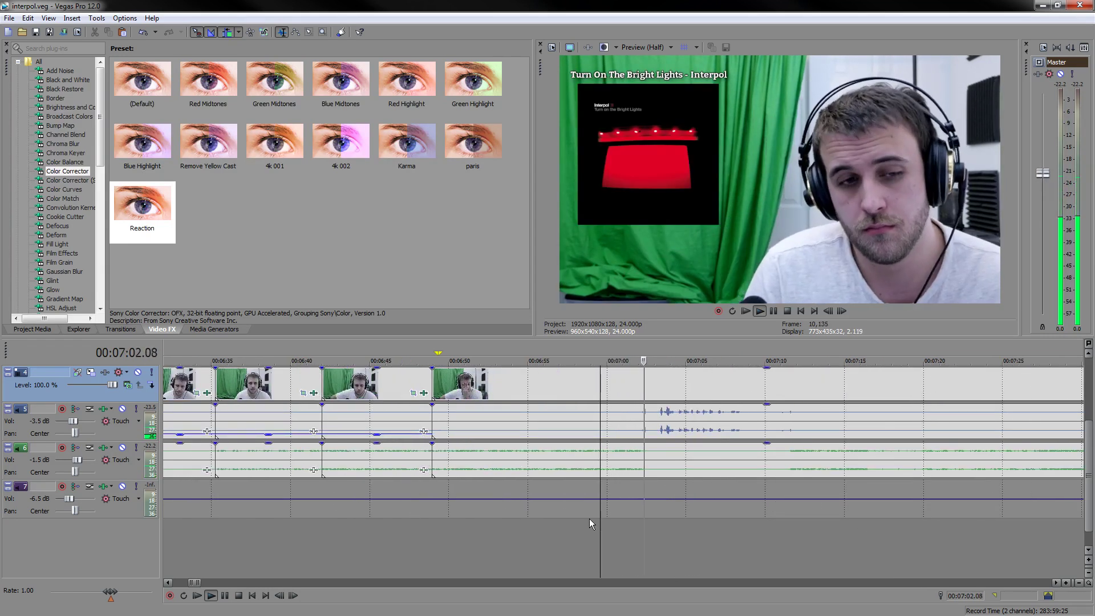
pyautogui.scroll(2, 590, 518)
pyautogui.click(508, 539)
pyautogui.click(510, 467)
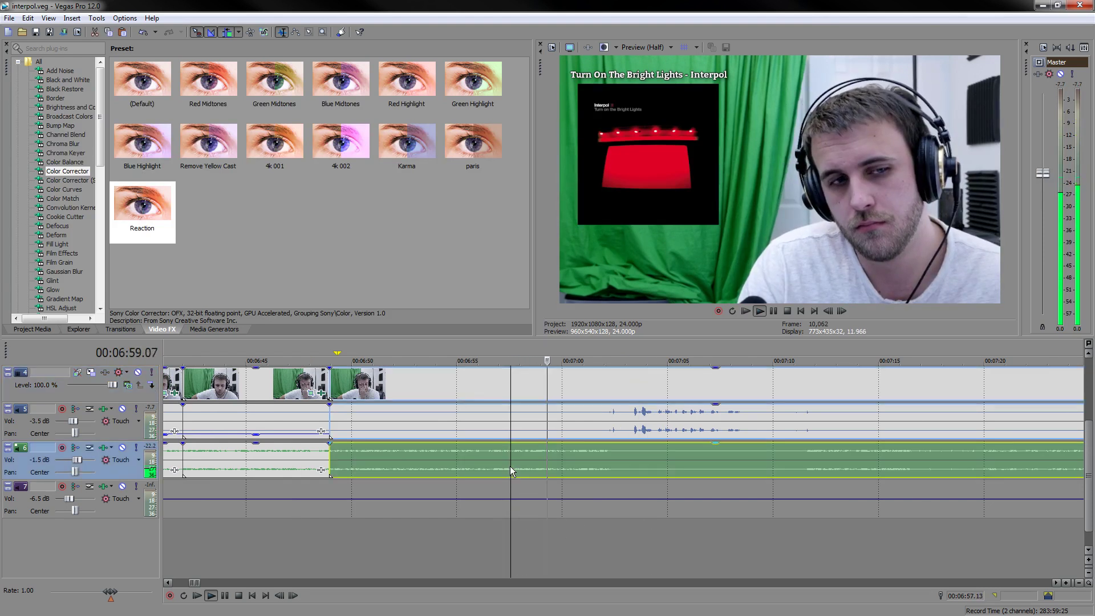
pyautogui.press('s')
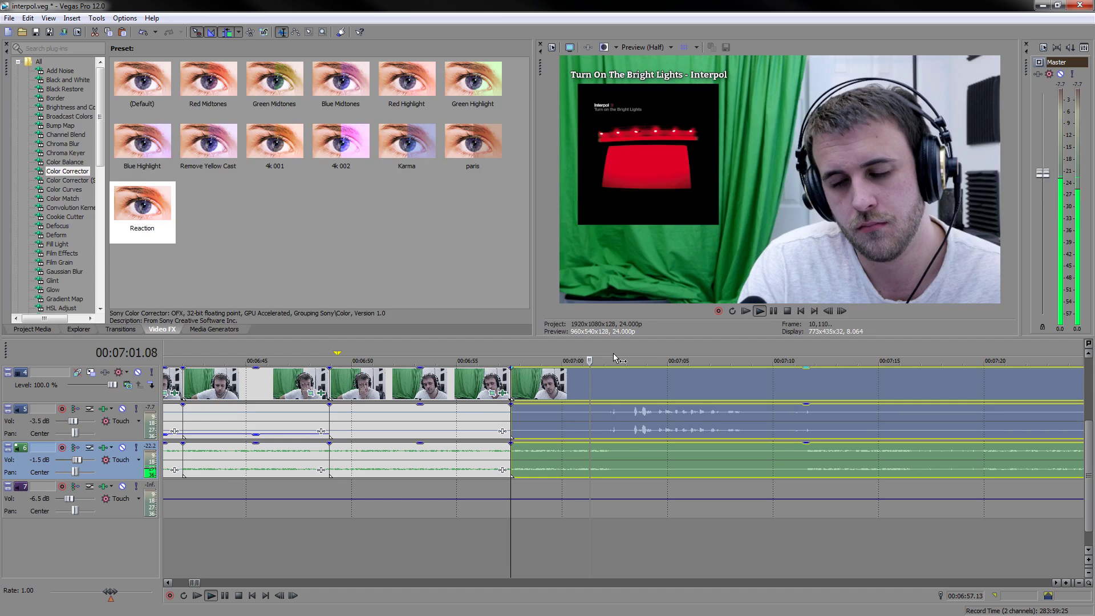
pyautogui.moveTo(609, 356); pyautogui.dragTo(512, 359)
pyautogui.click(611, 358)
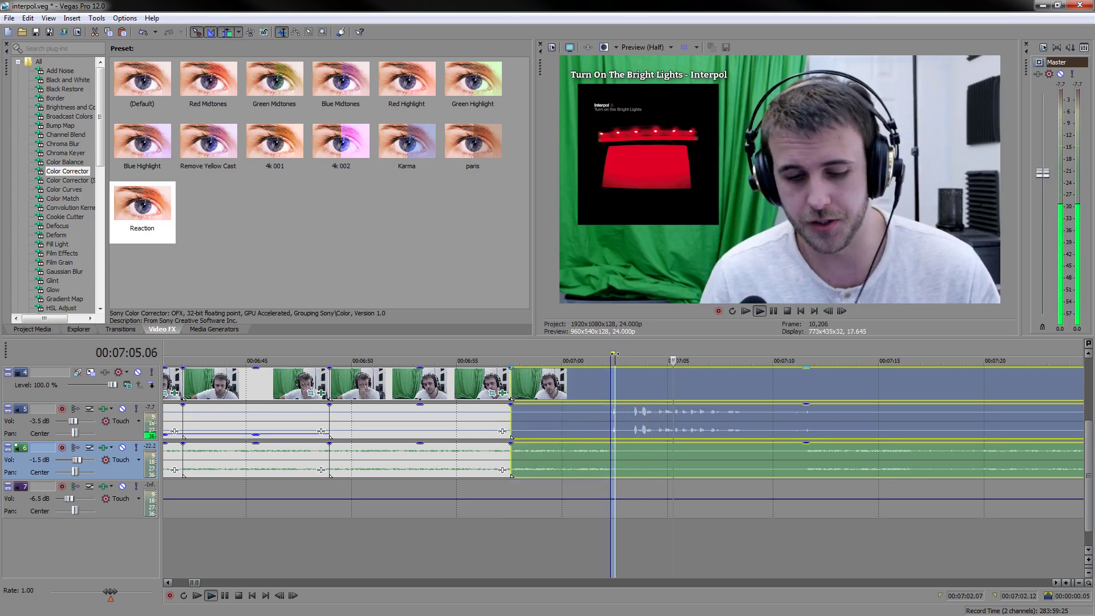
pyautogui.press('space')
pyautogui.click(480, 388)
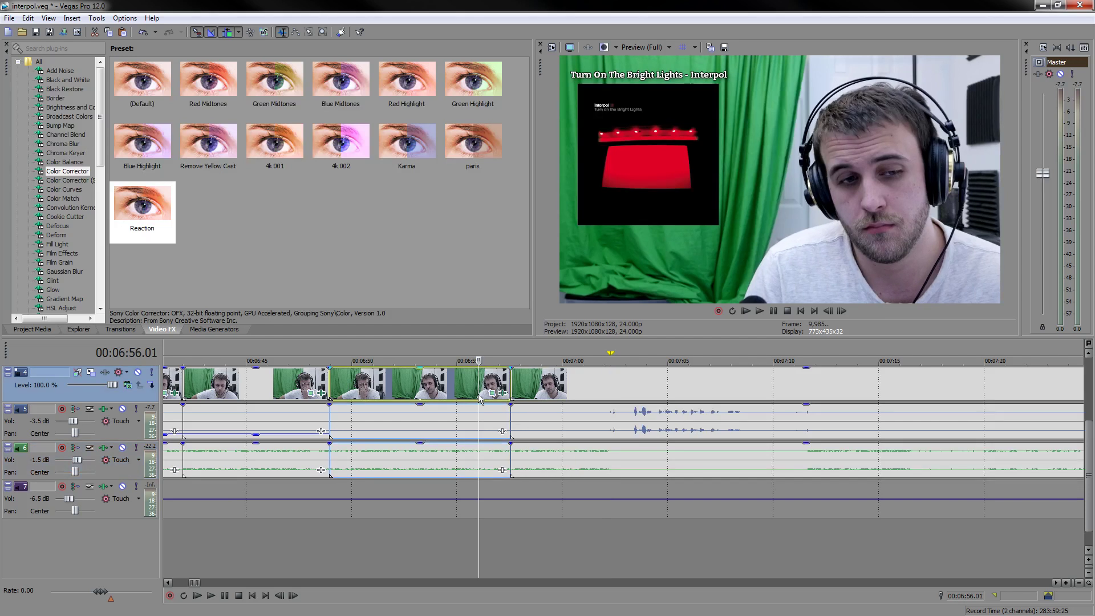
pyautogui.press('Delete')
# - Split the tracks at 00:06:54.11, lower the track 5 gain of the segment before it to about -16.6 dB, and play it back
pyautogui.click(446, 422)
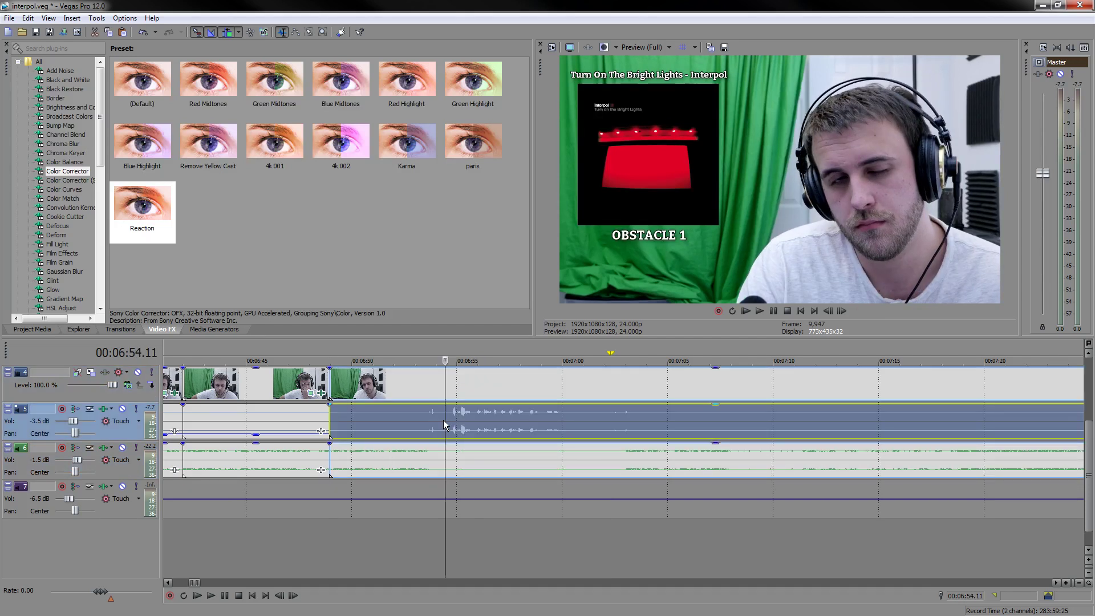
pyautogui.press('s')
pyautogui.click(430, 422)
pyautogui.moveTo(402, 405); pyautogui.dragTo(392, 434)
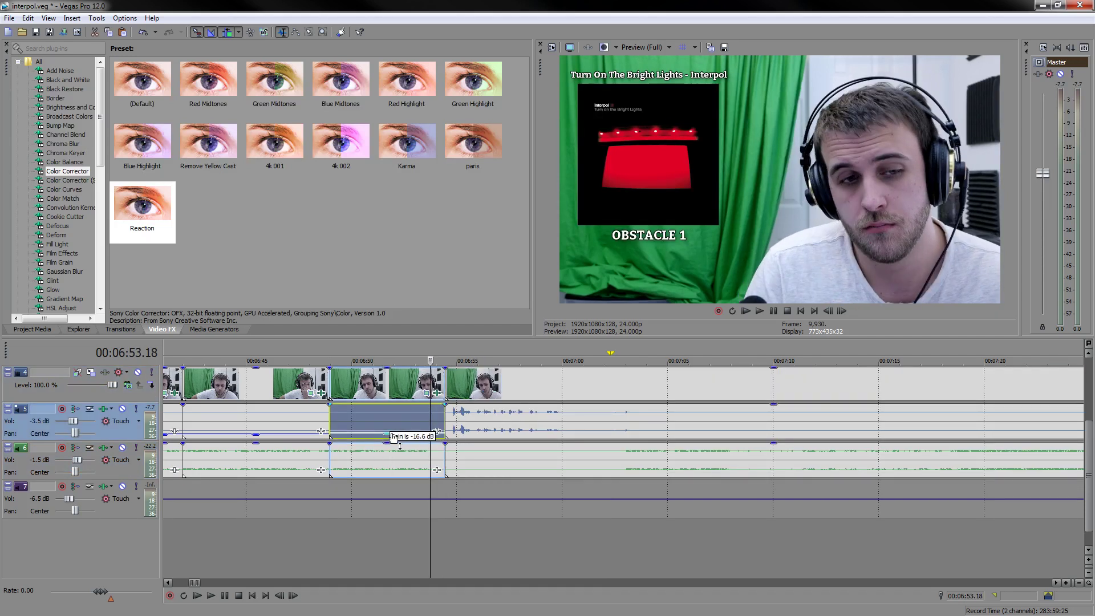
pyautogui.click(306, 536)
pyautogui.press('space')
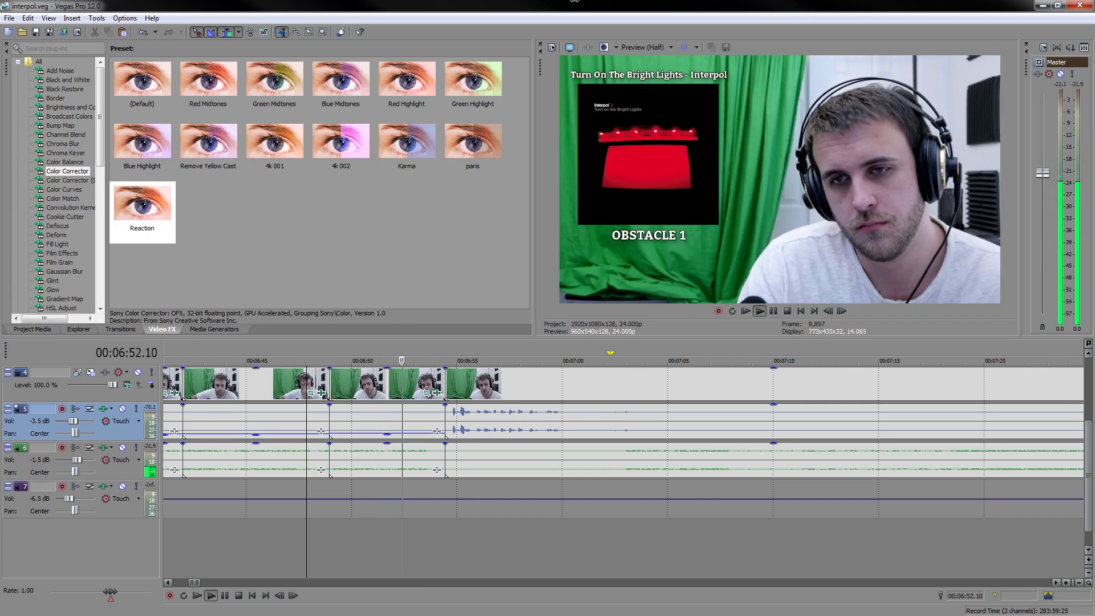
# - Inspect the video frames just before the 00:06:54.11 cut and around 00:07:00 to 00:07:01
pyautogui.click(573, 394)
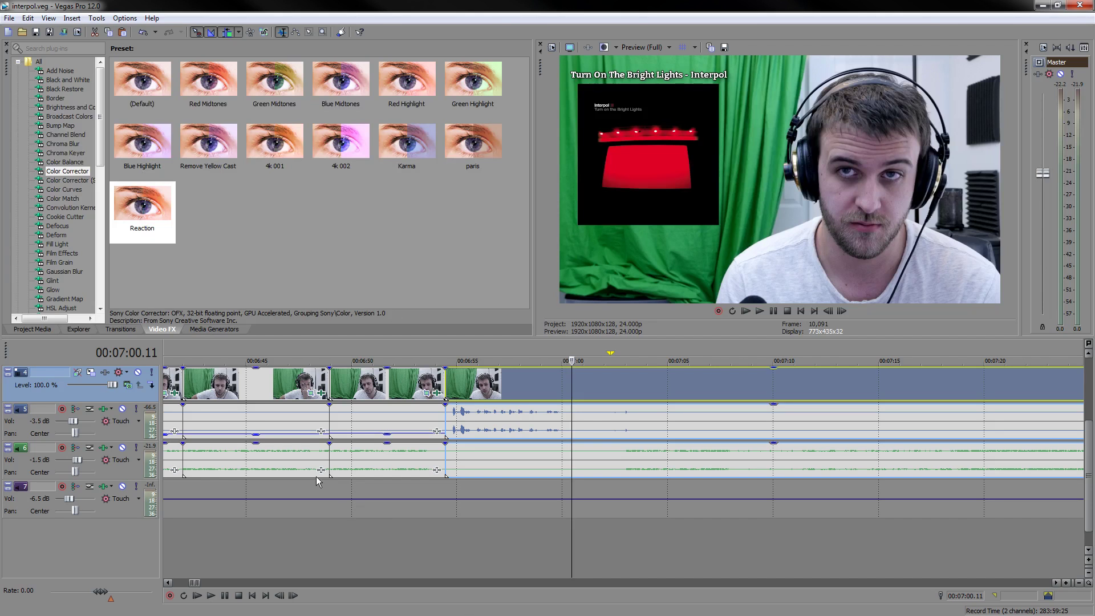
pyautogui.click(437, 377)
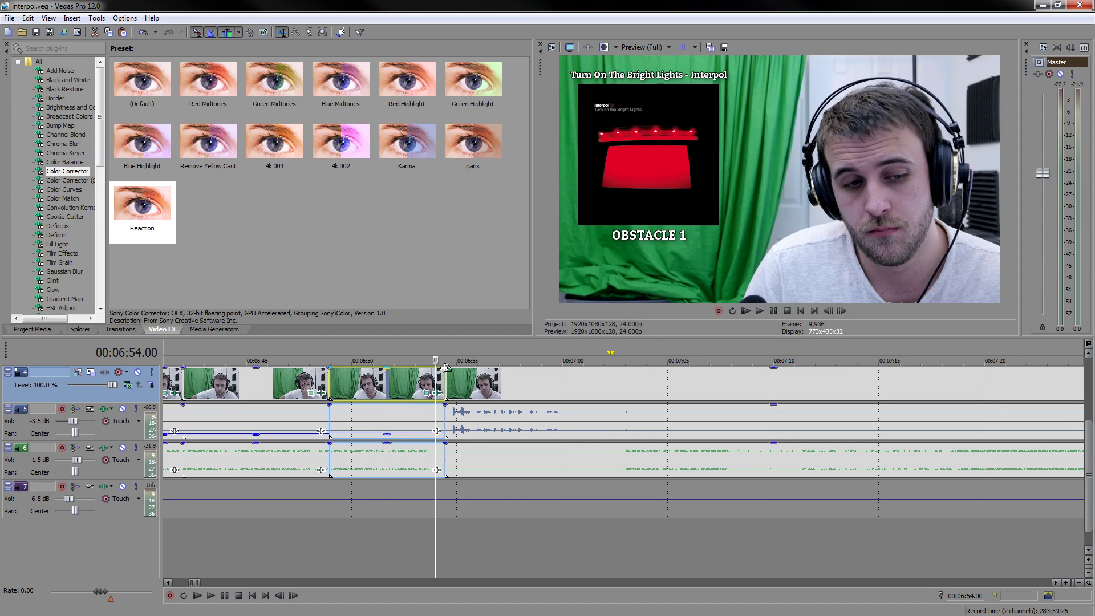
pyautogui.click(570, 393)
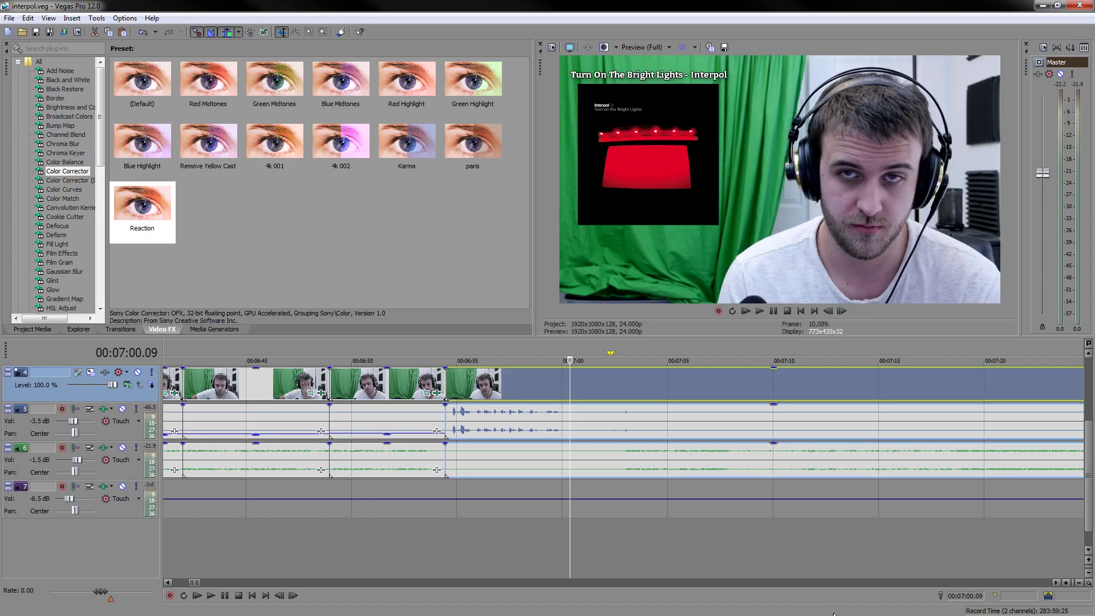
pyautogui.click(592, 378)
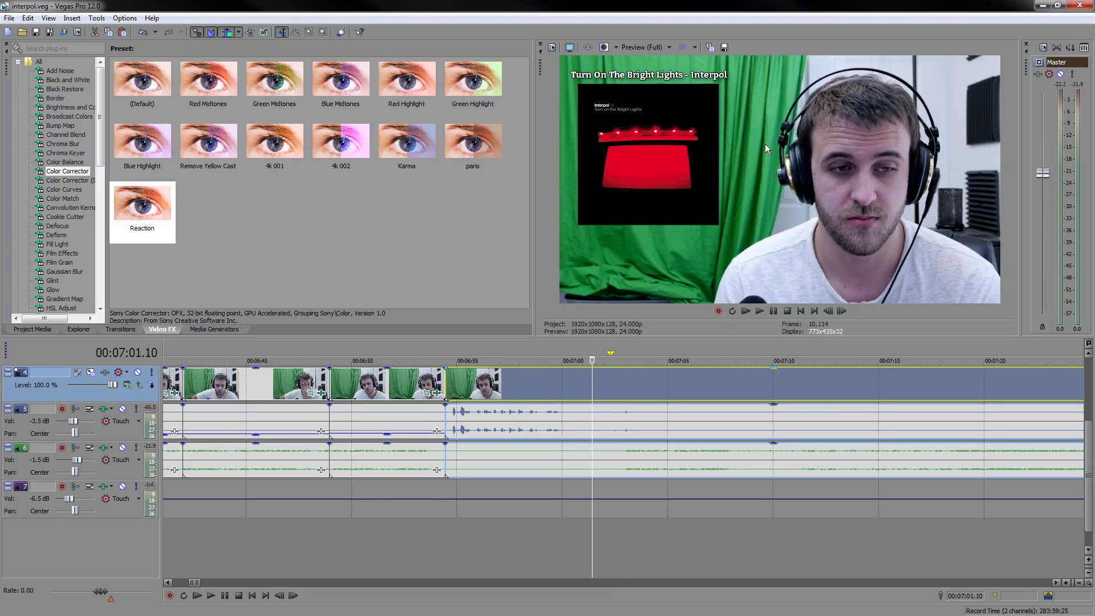